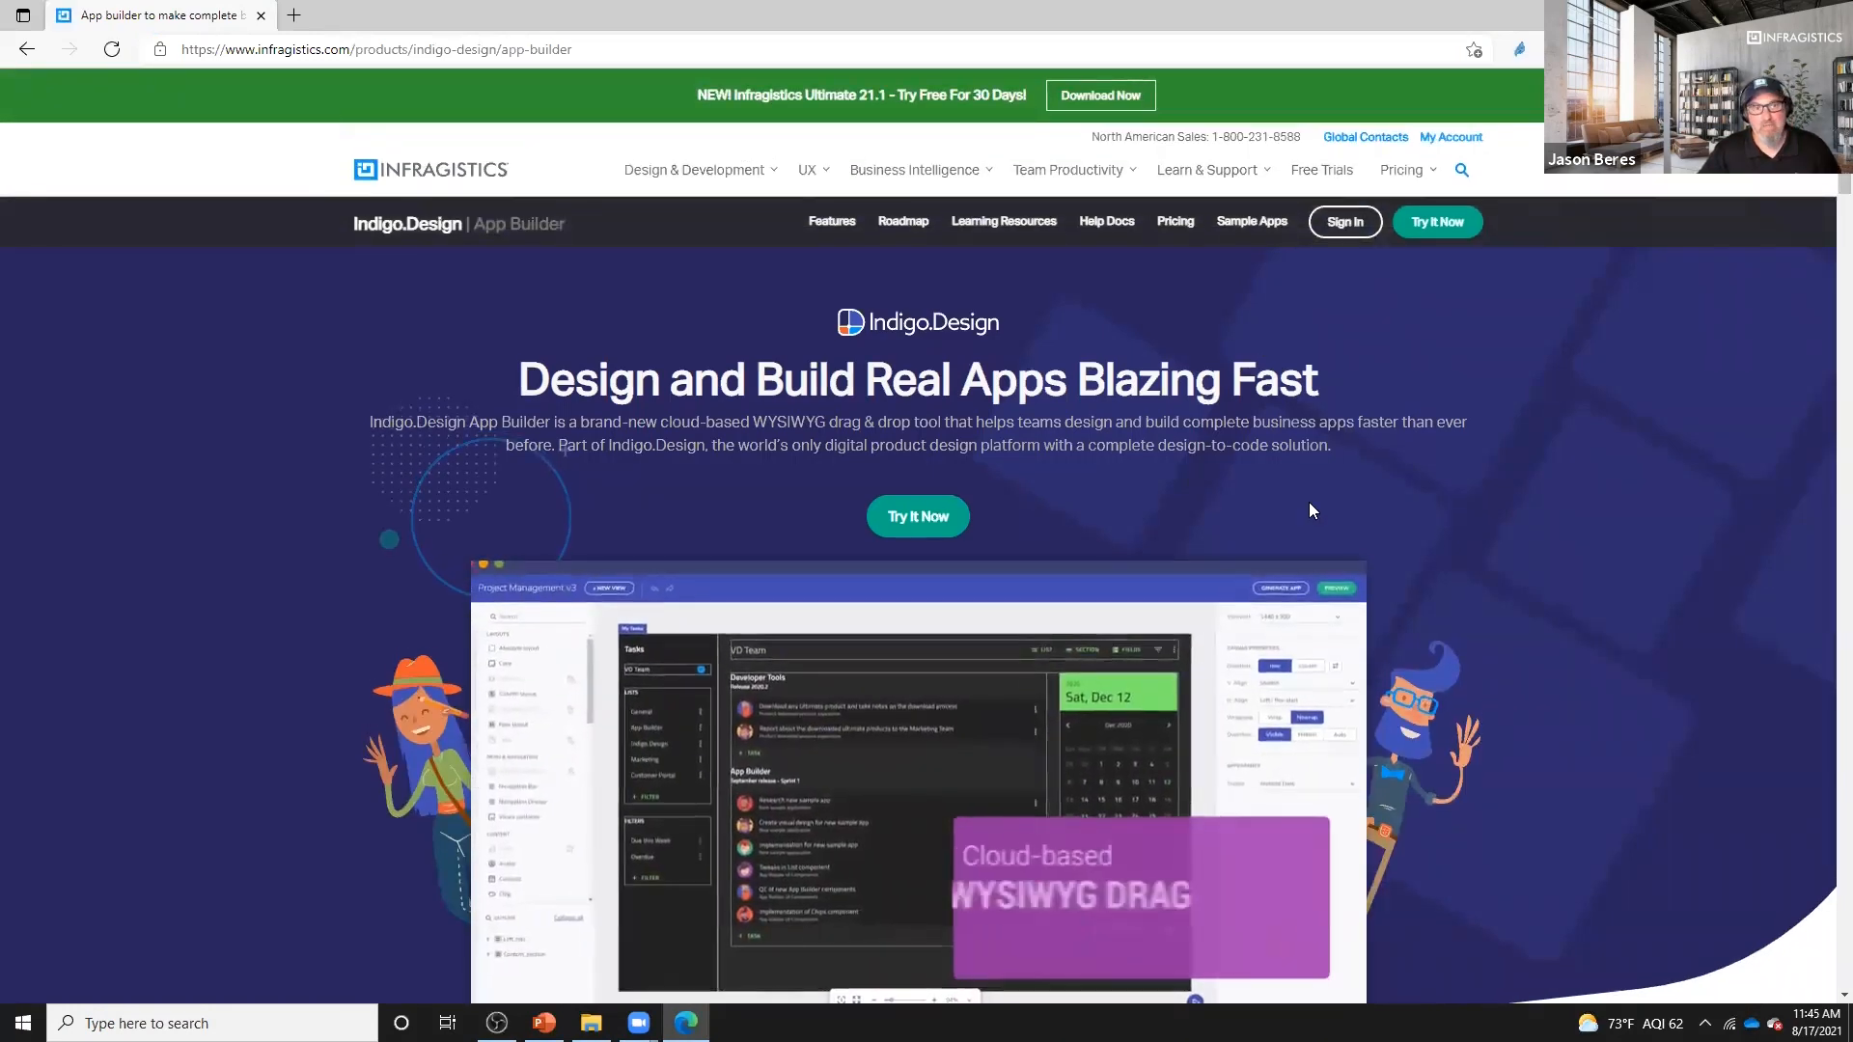
# - Sign in to Indigo.Design with the account credentials already filled in
pyautogui.click(1340, 226)
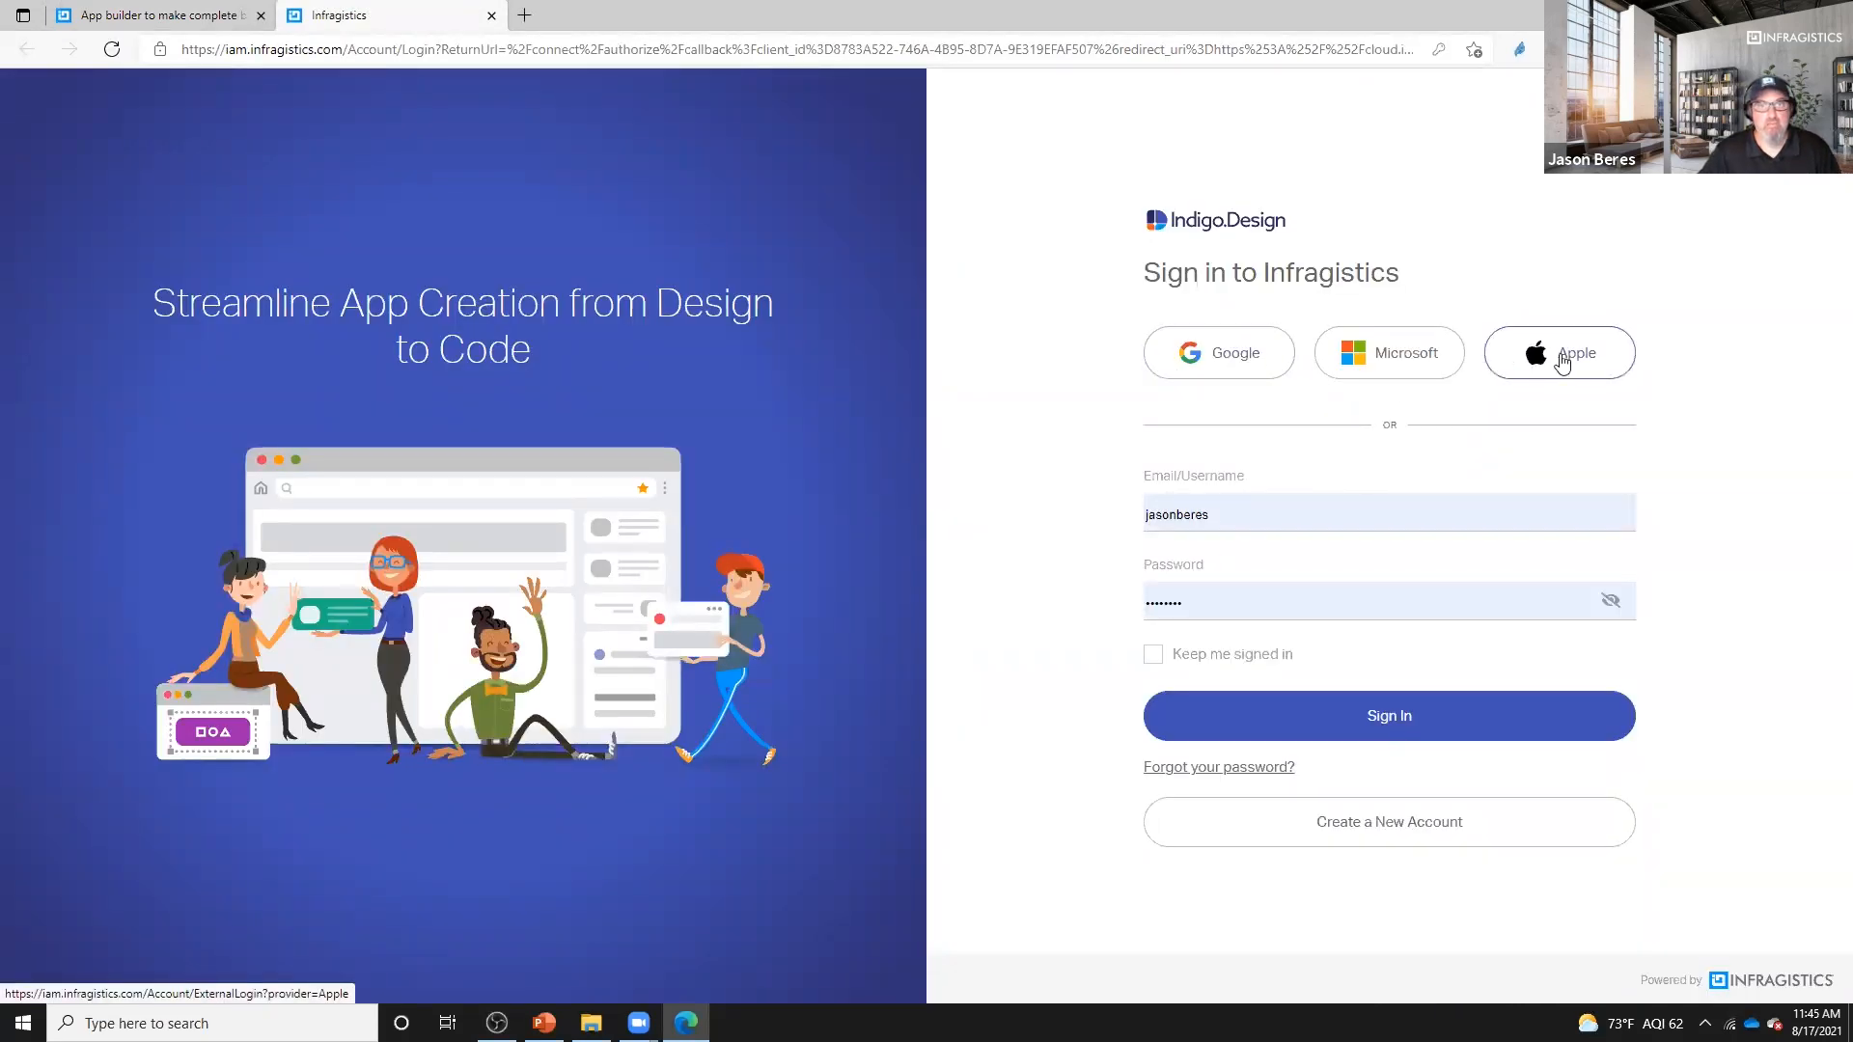
pyautogui.click(1419, 728)
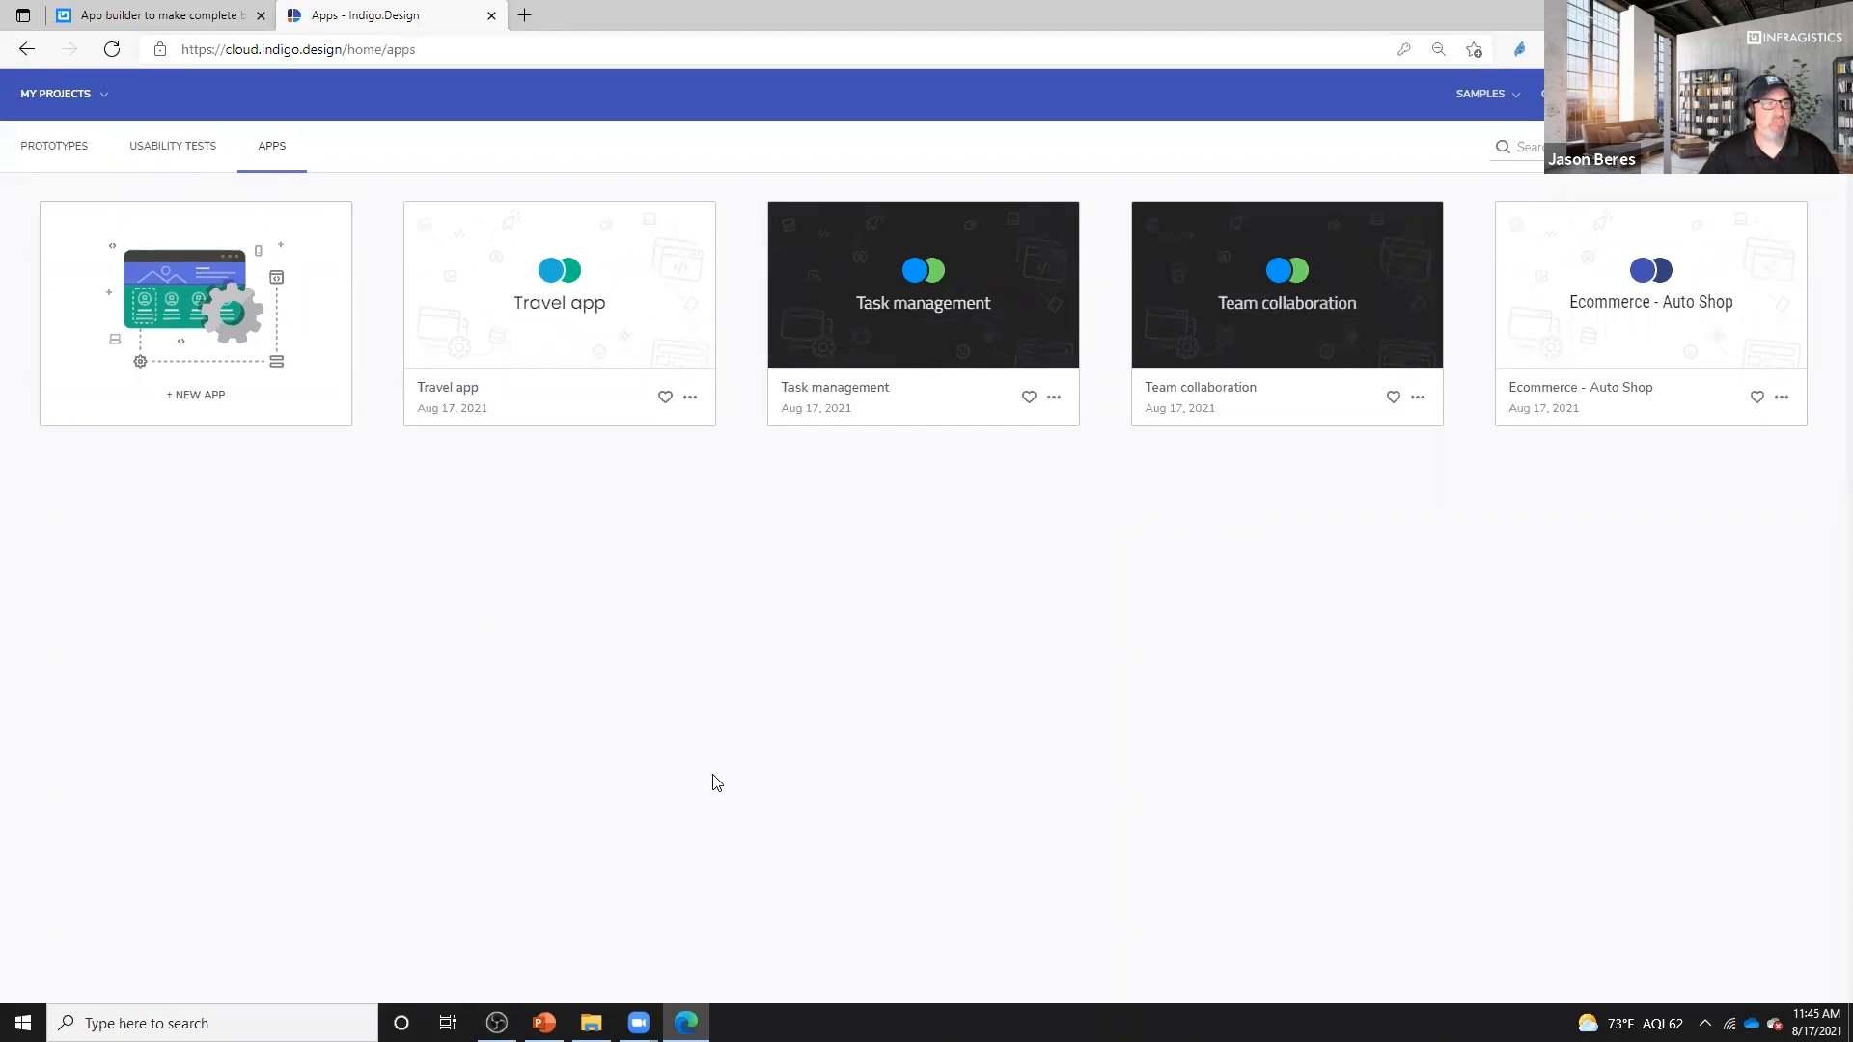
# - Create a new app from the Travel app sample after comparing the sample apps with the default layouts
pyautogui.click(211, 348)
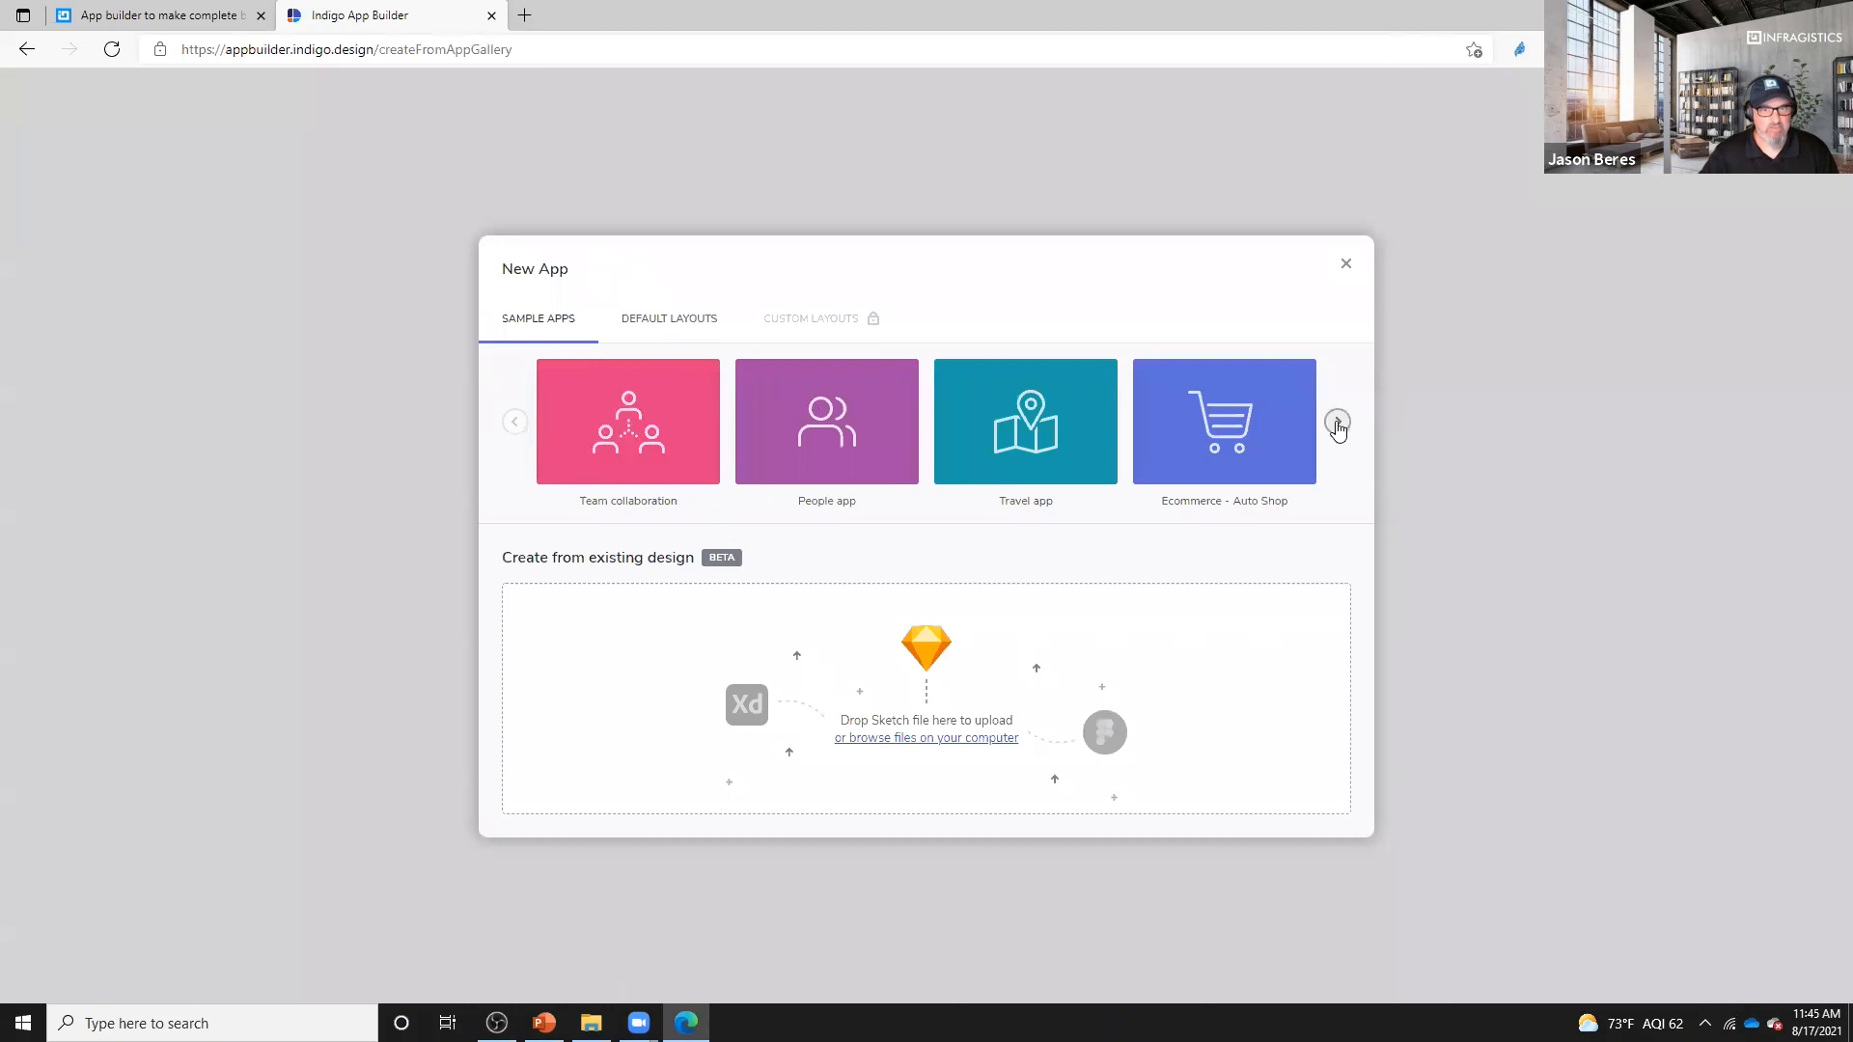
pyautogui.click(1337, 423)
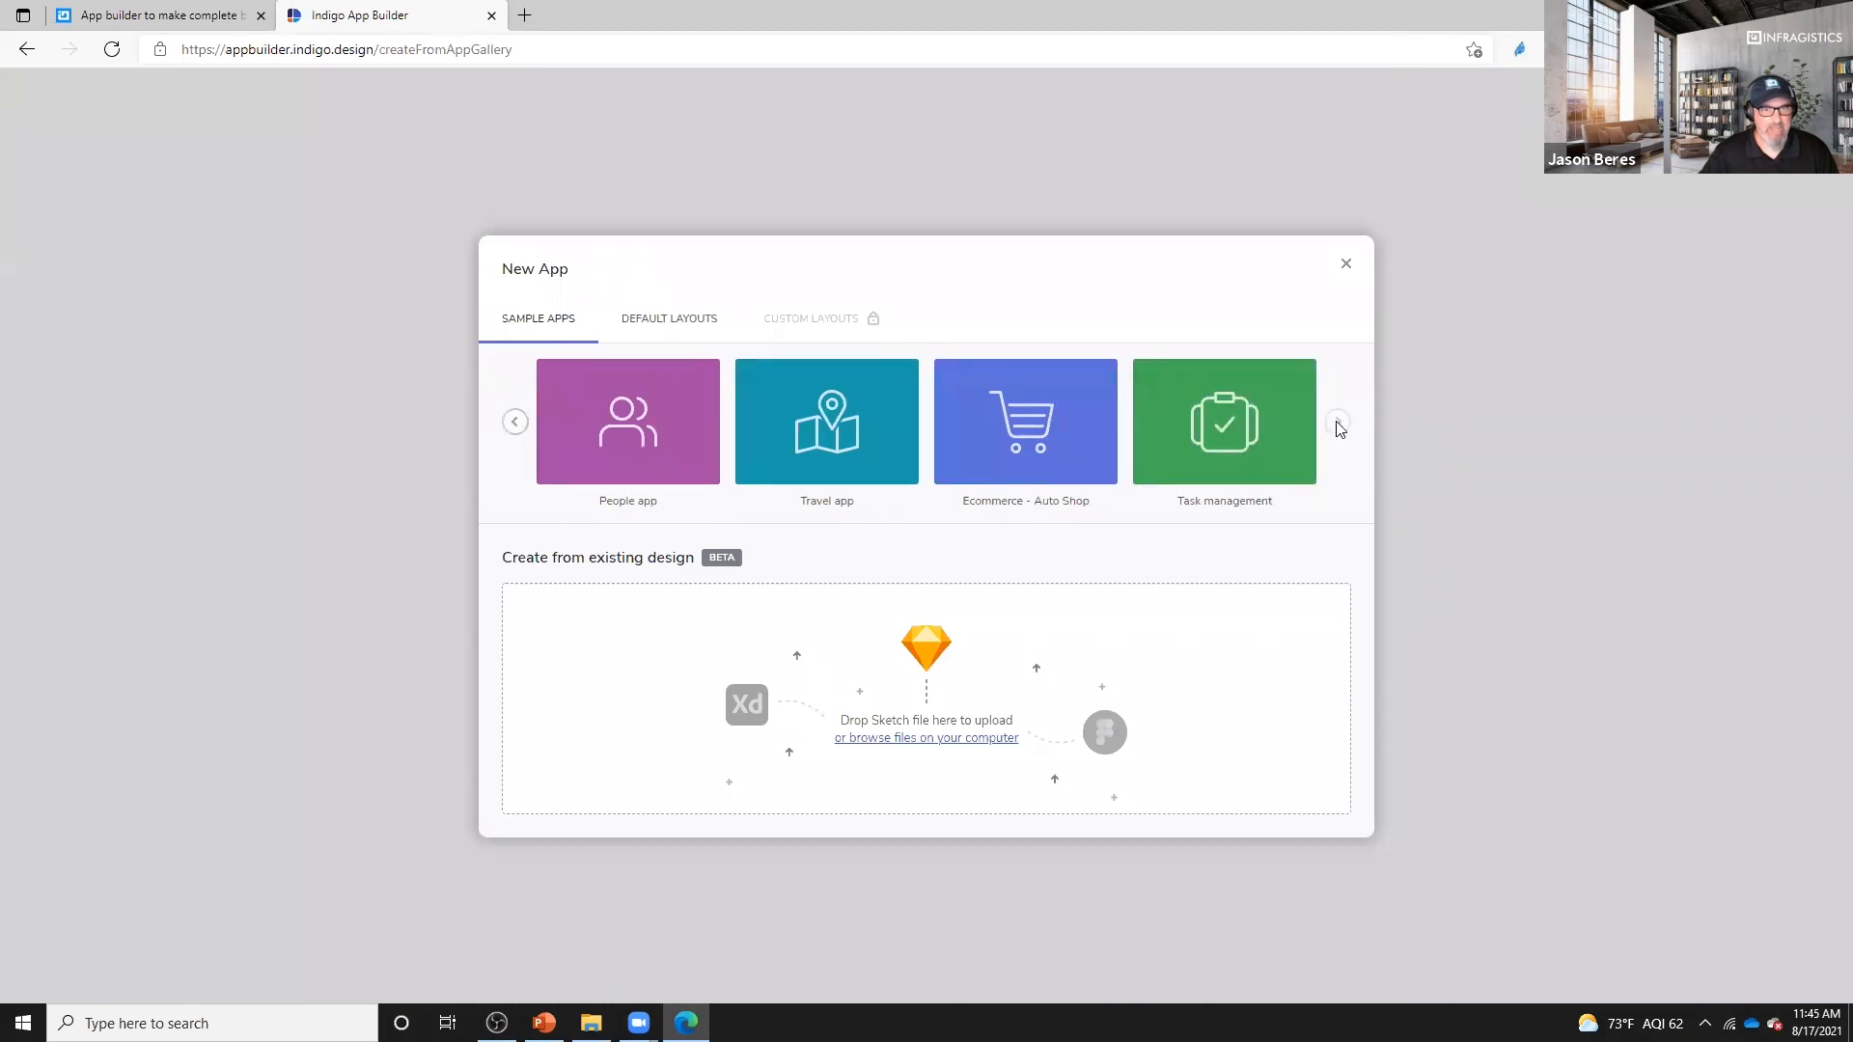
pyautogui.click(642, 321)
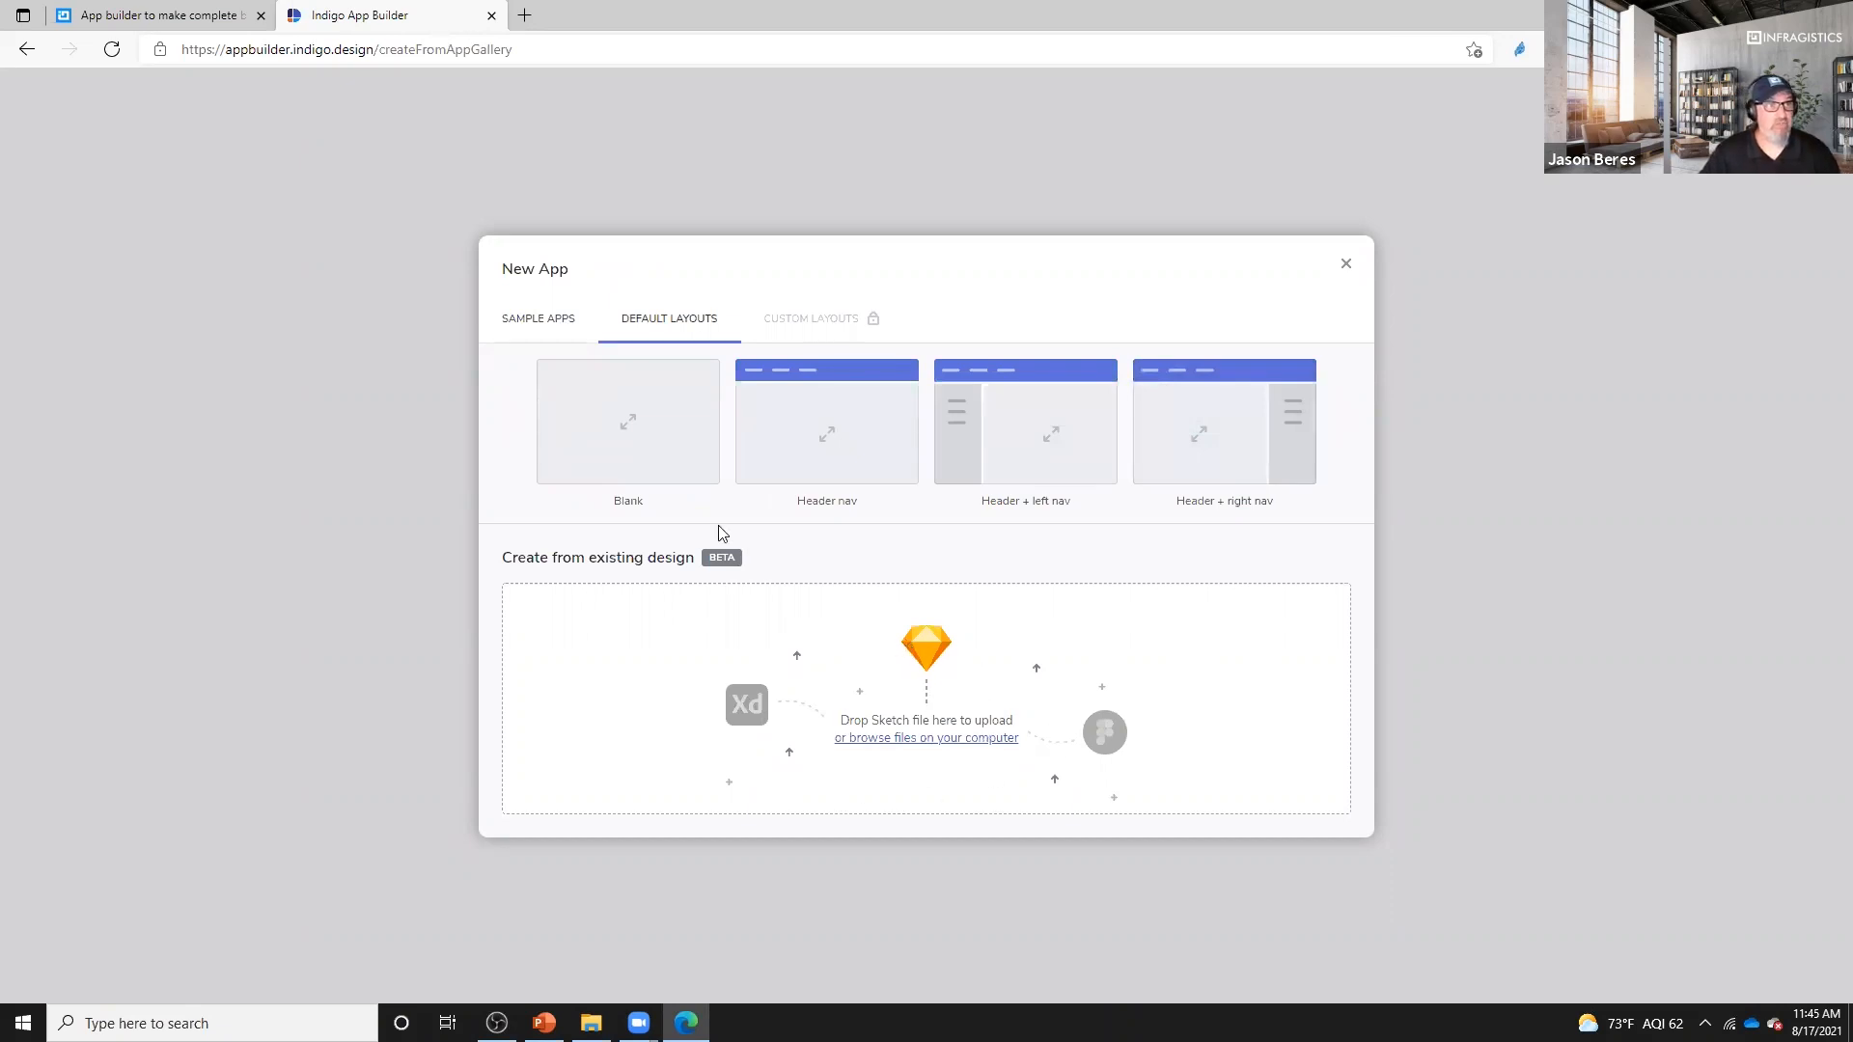
pyautogui.click(554, 321)
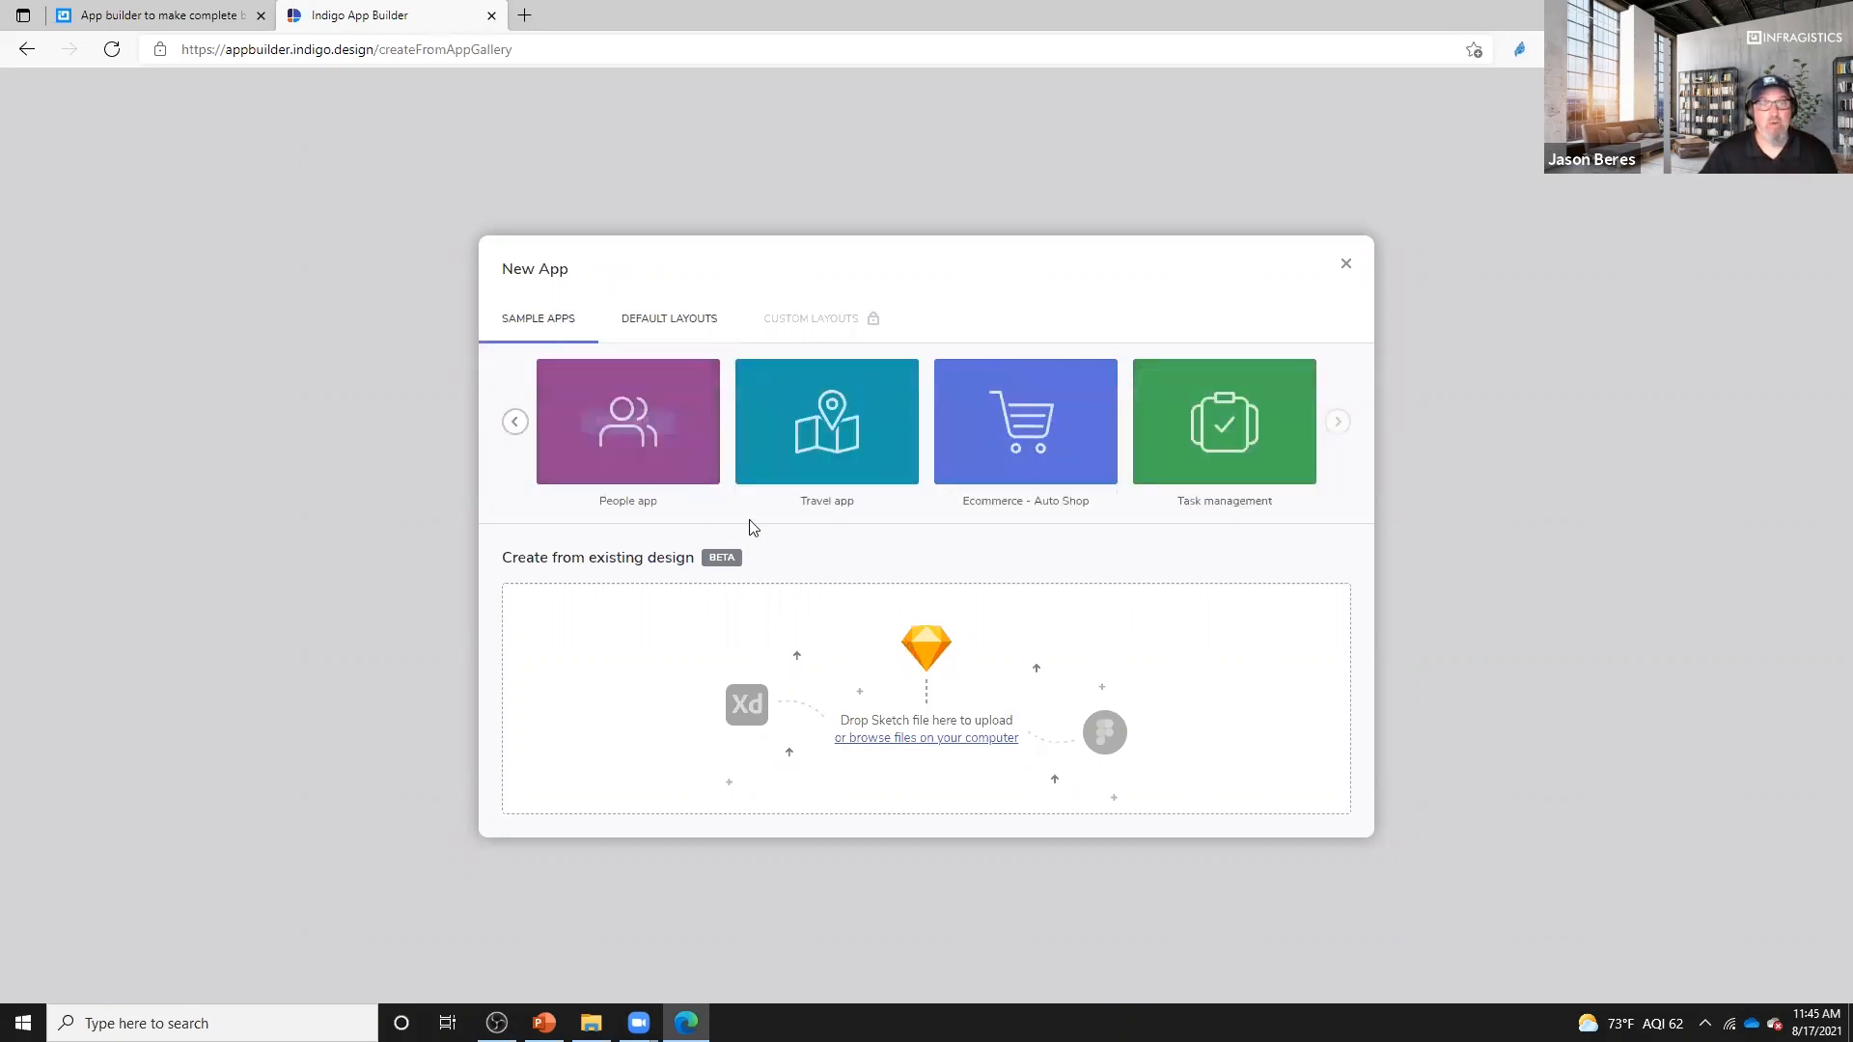
pyautogui.moveTo(857, 403)
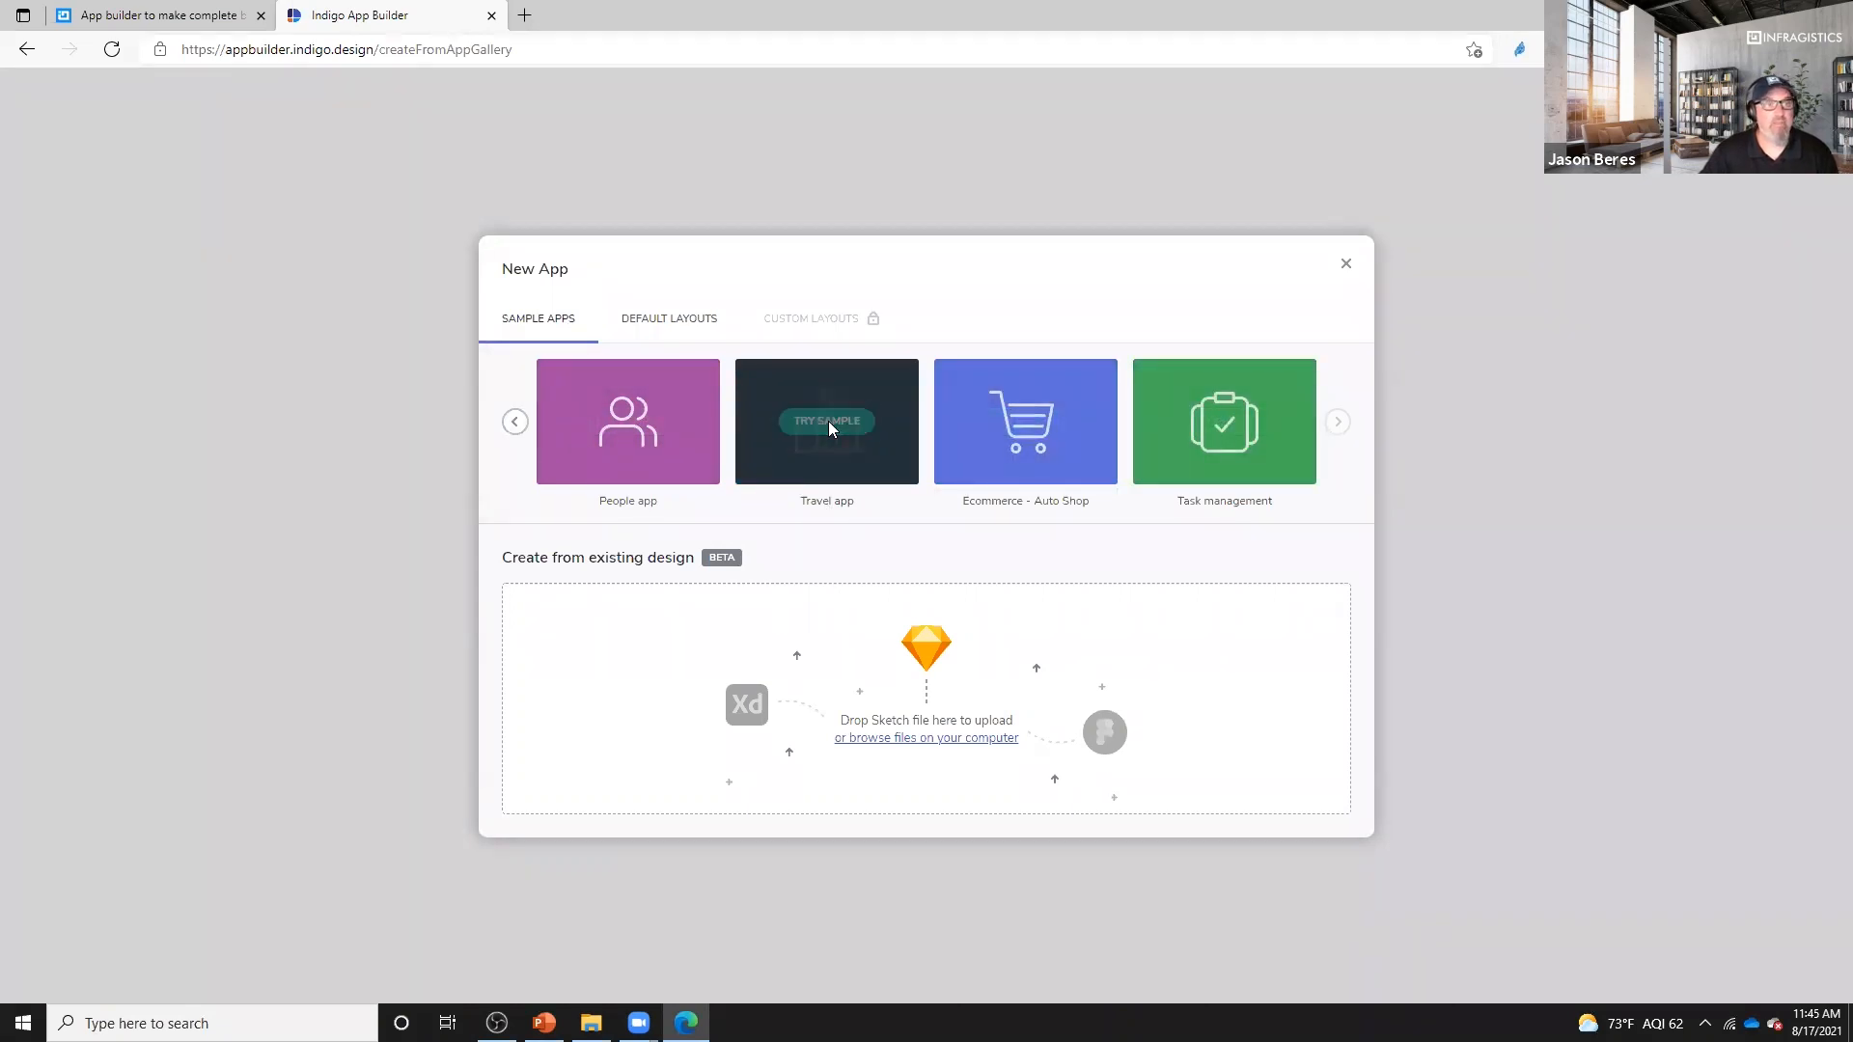
pyautogui.click(828, 422)
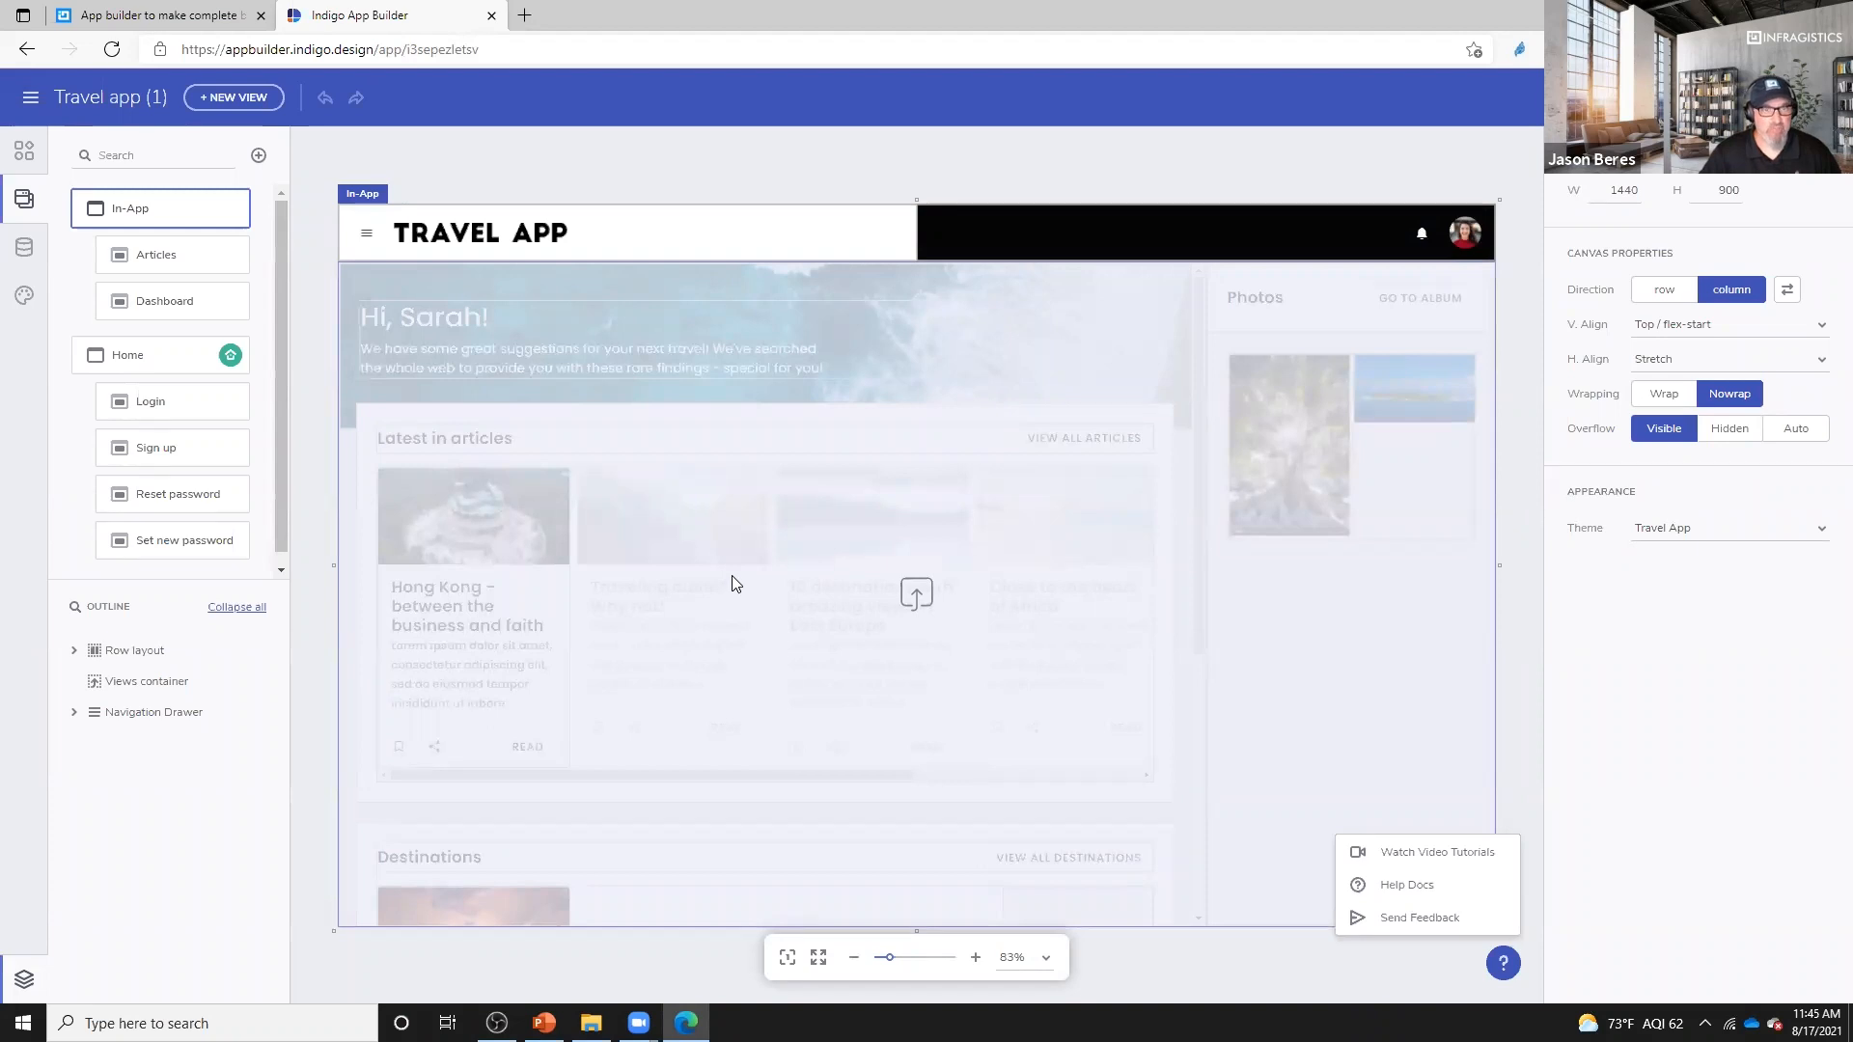
# - Look at the Articles view and the Dashboard view of the travel app
pyautogui.click(154, 265)
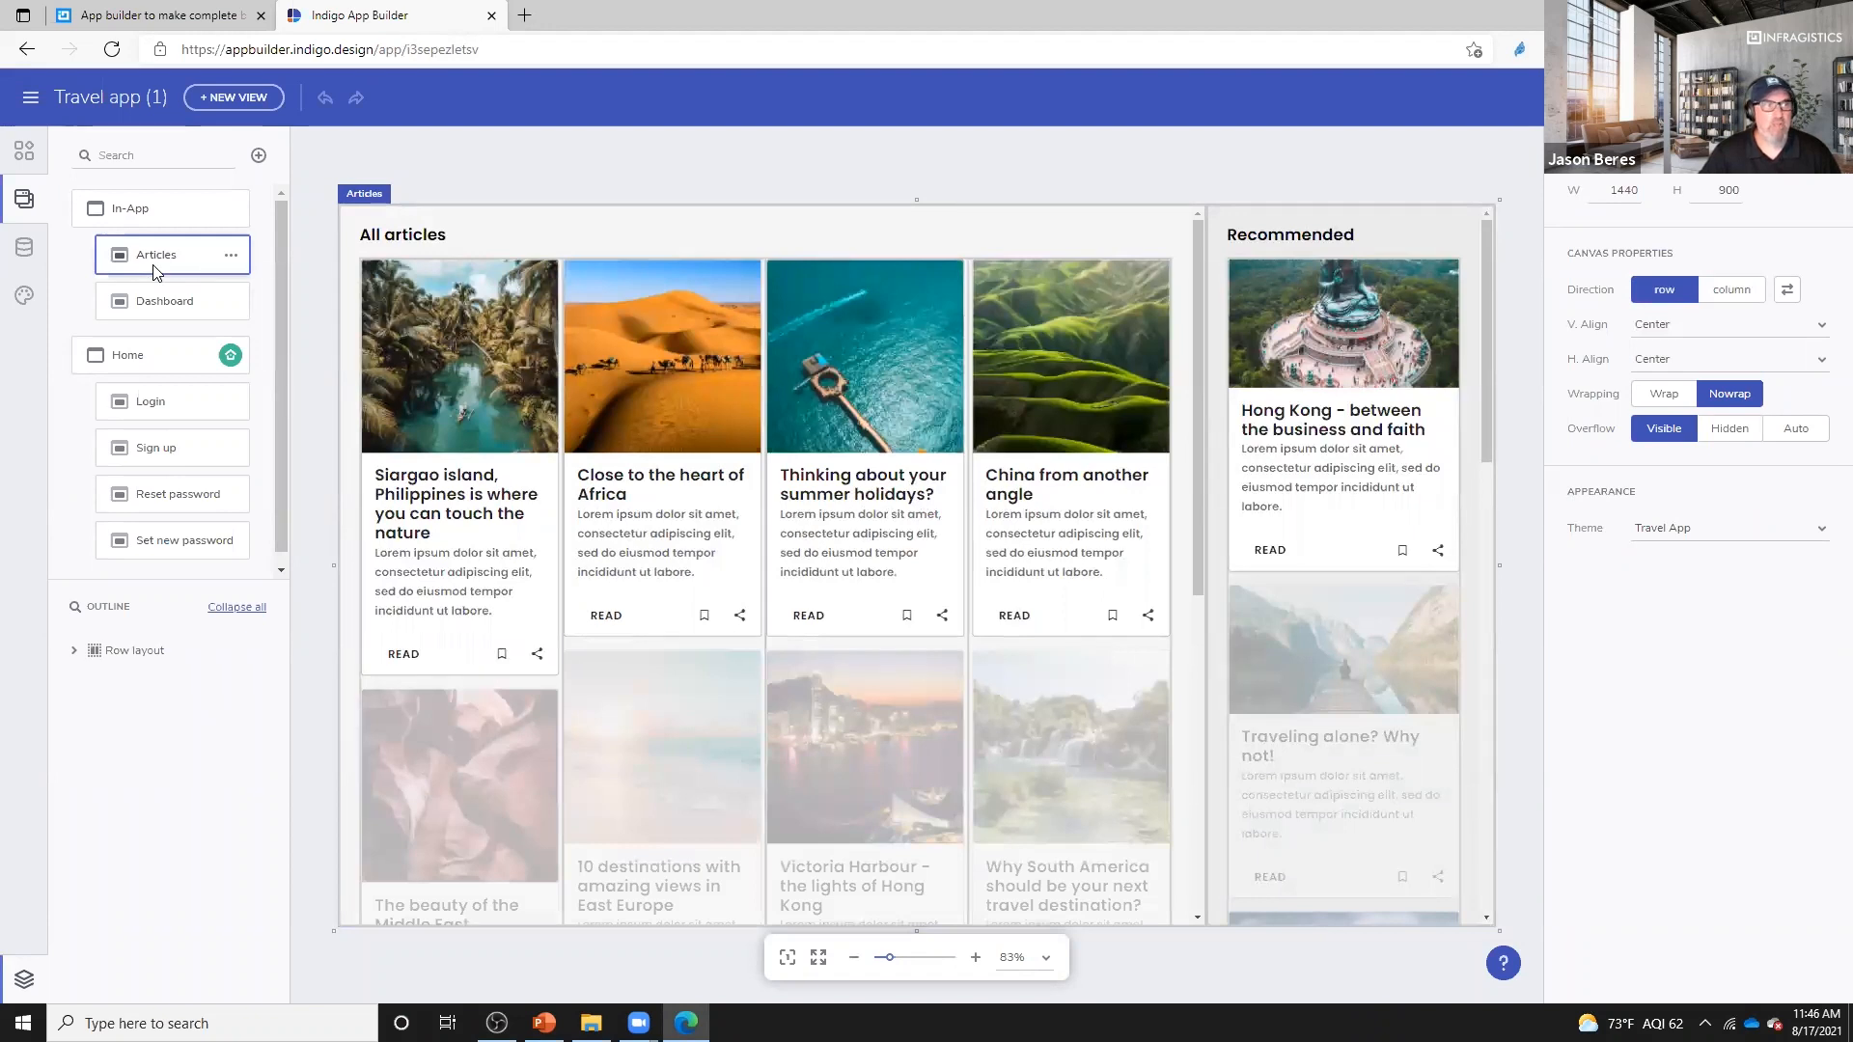
pyautogui.click(148, 314)
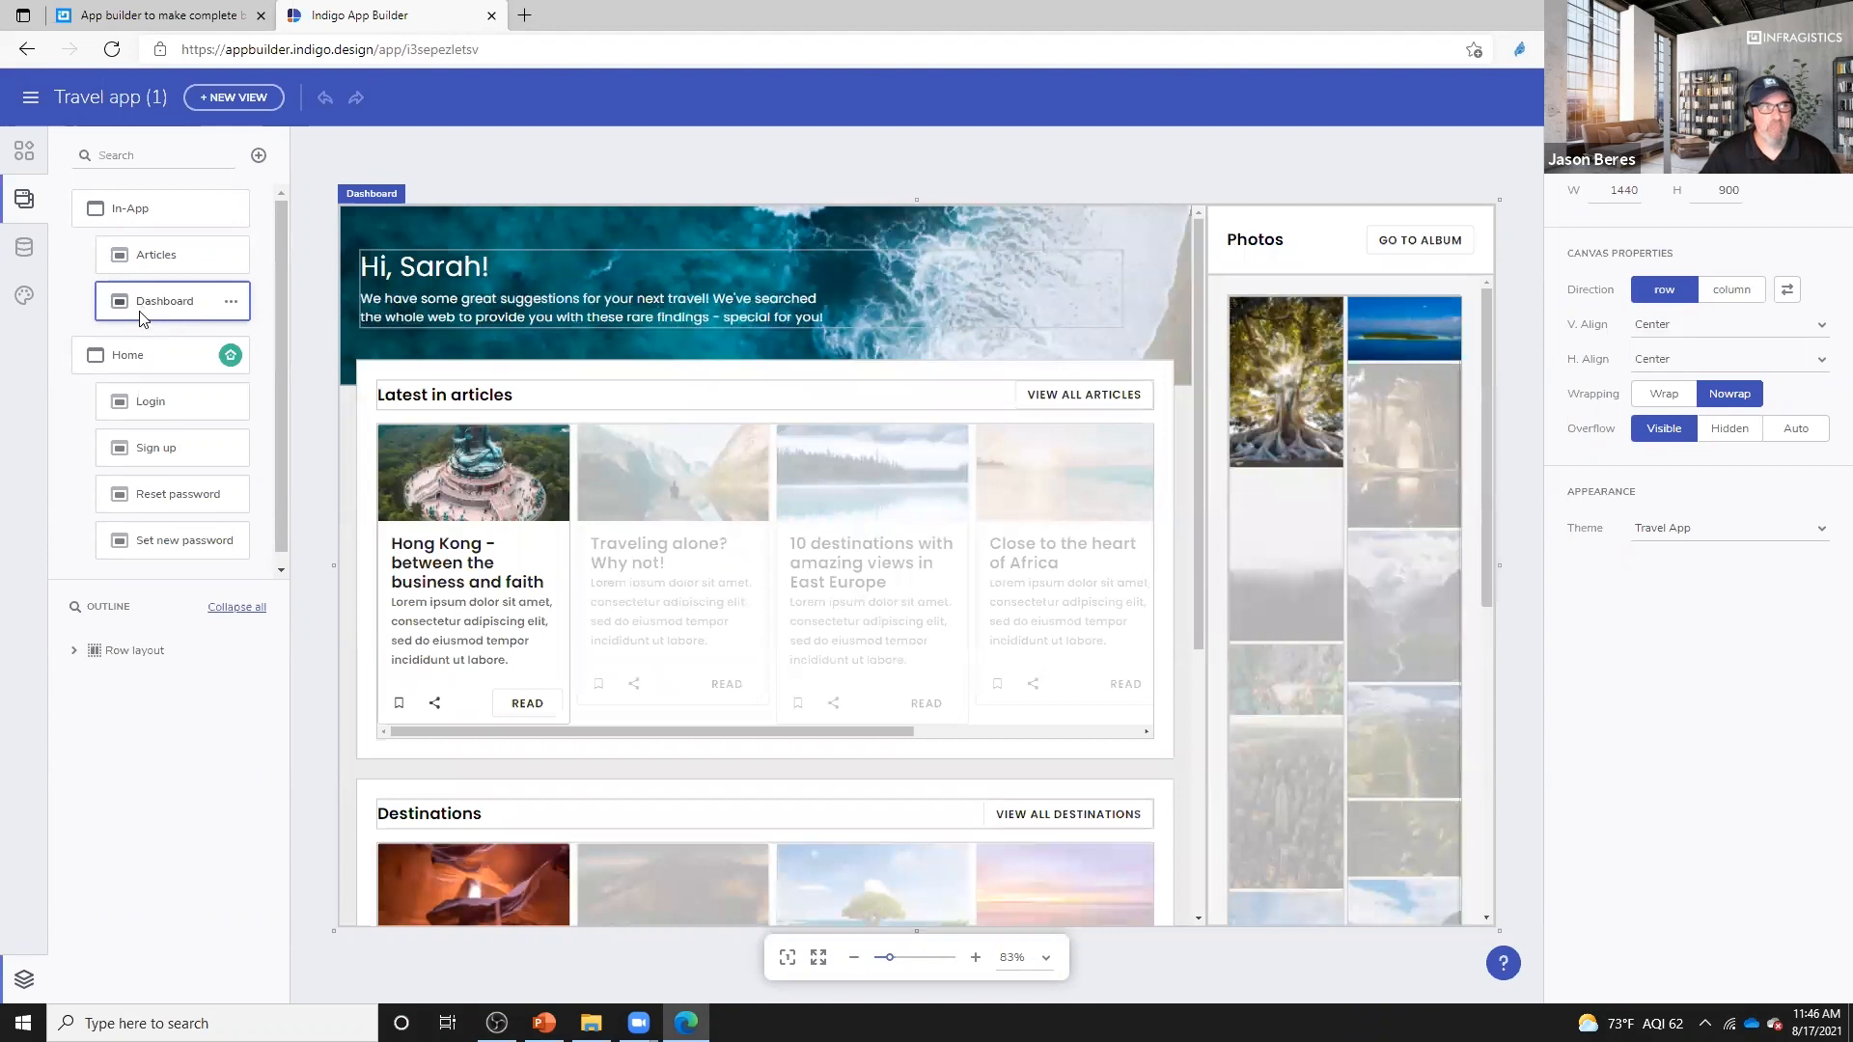
# - Enlarge the component list and add a Combo to the header row of the Dashboard's Latest in articles section
pyautogui.click(24, 151)
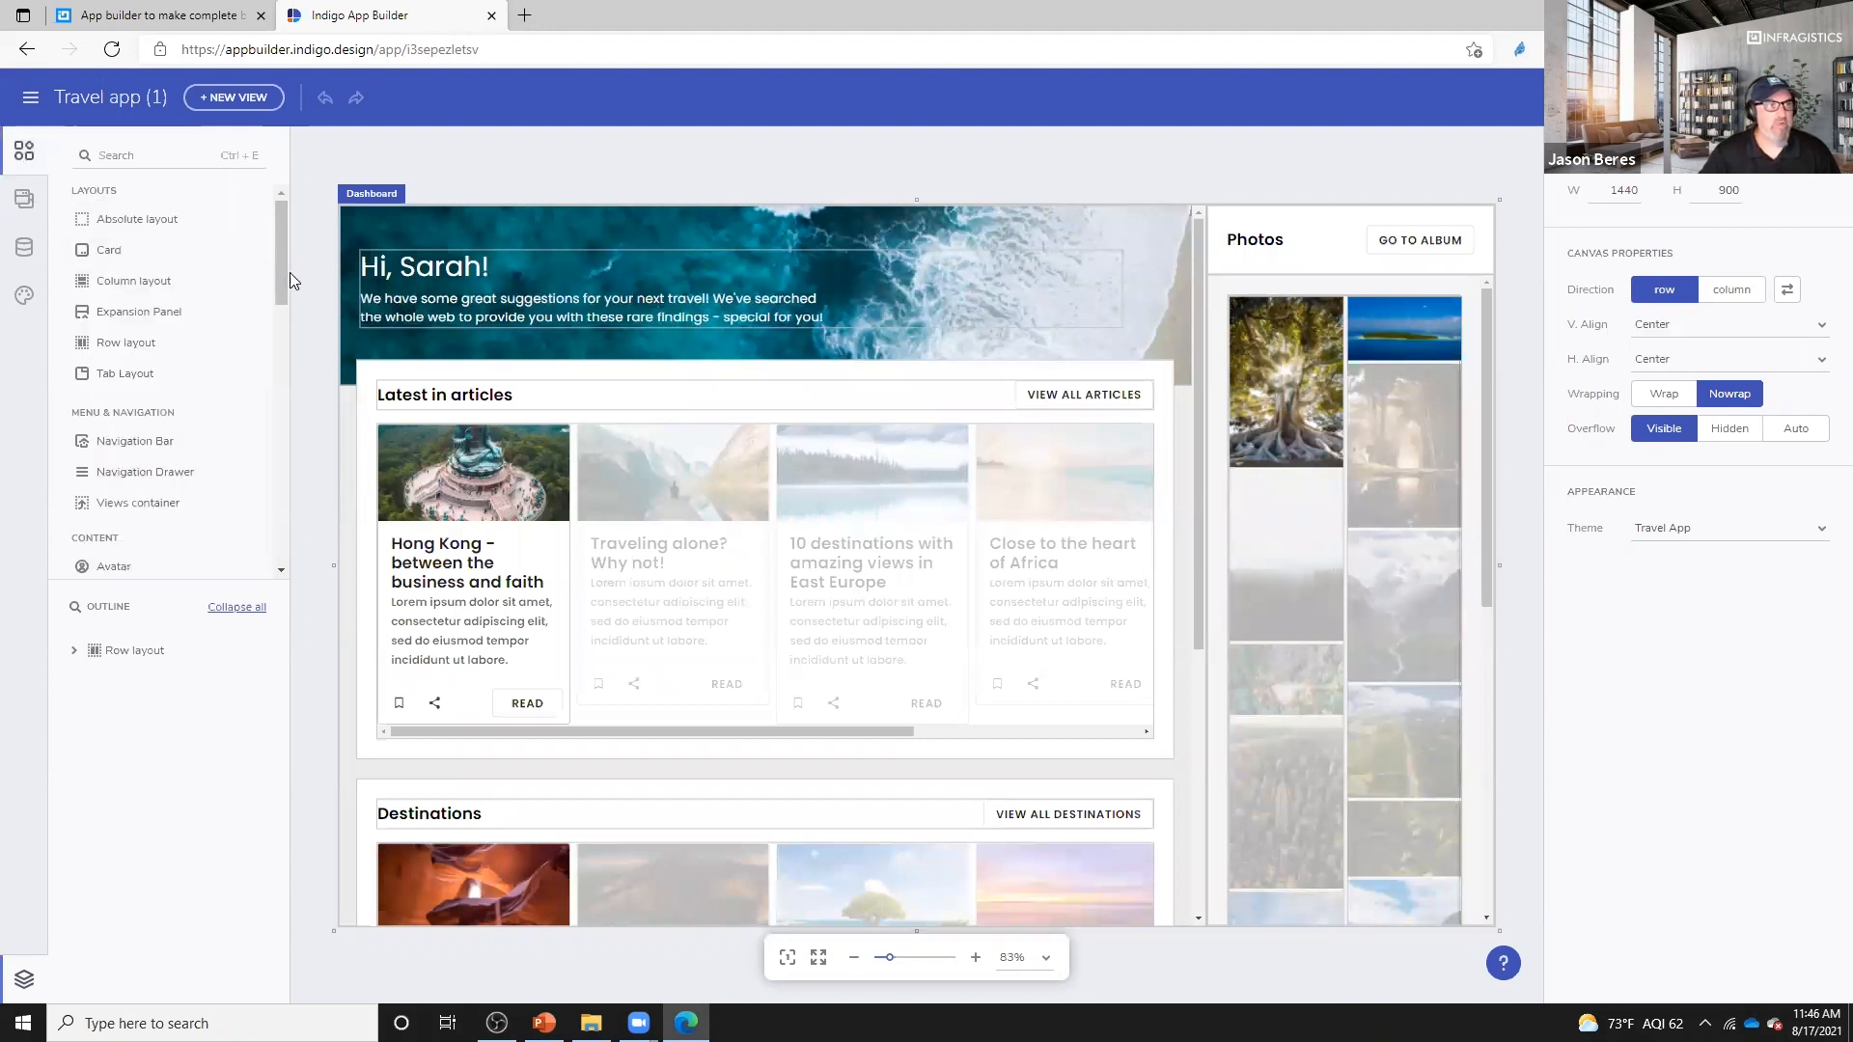
pyautogui.moveTo(223, 582); pyautogui.dragTo(169, 962)
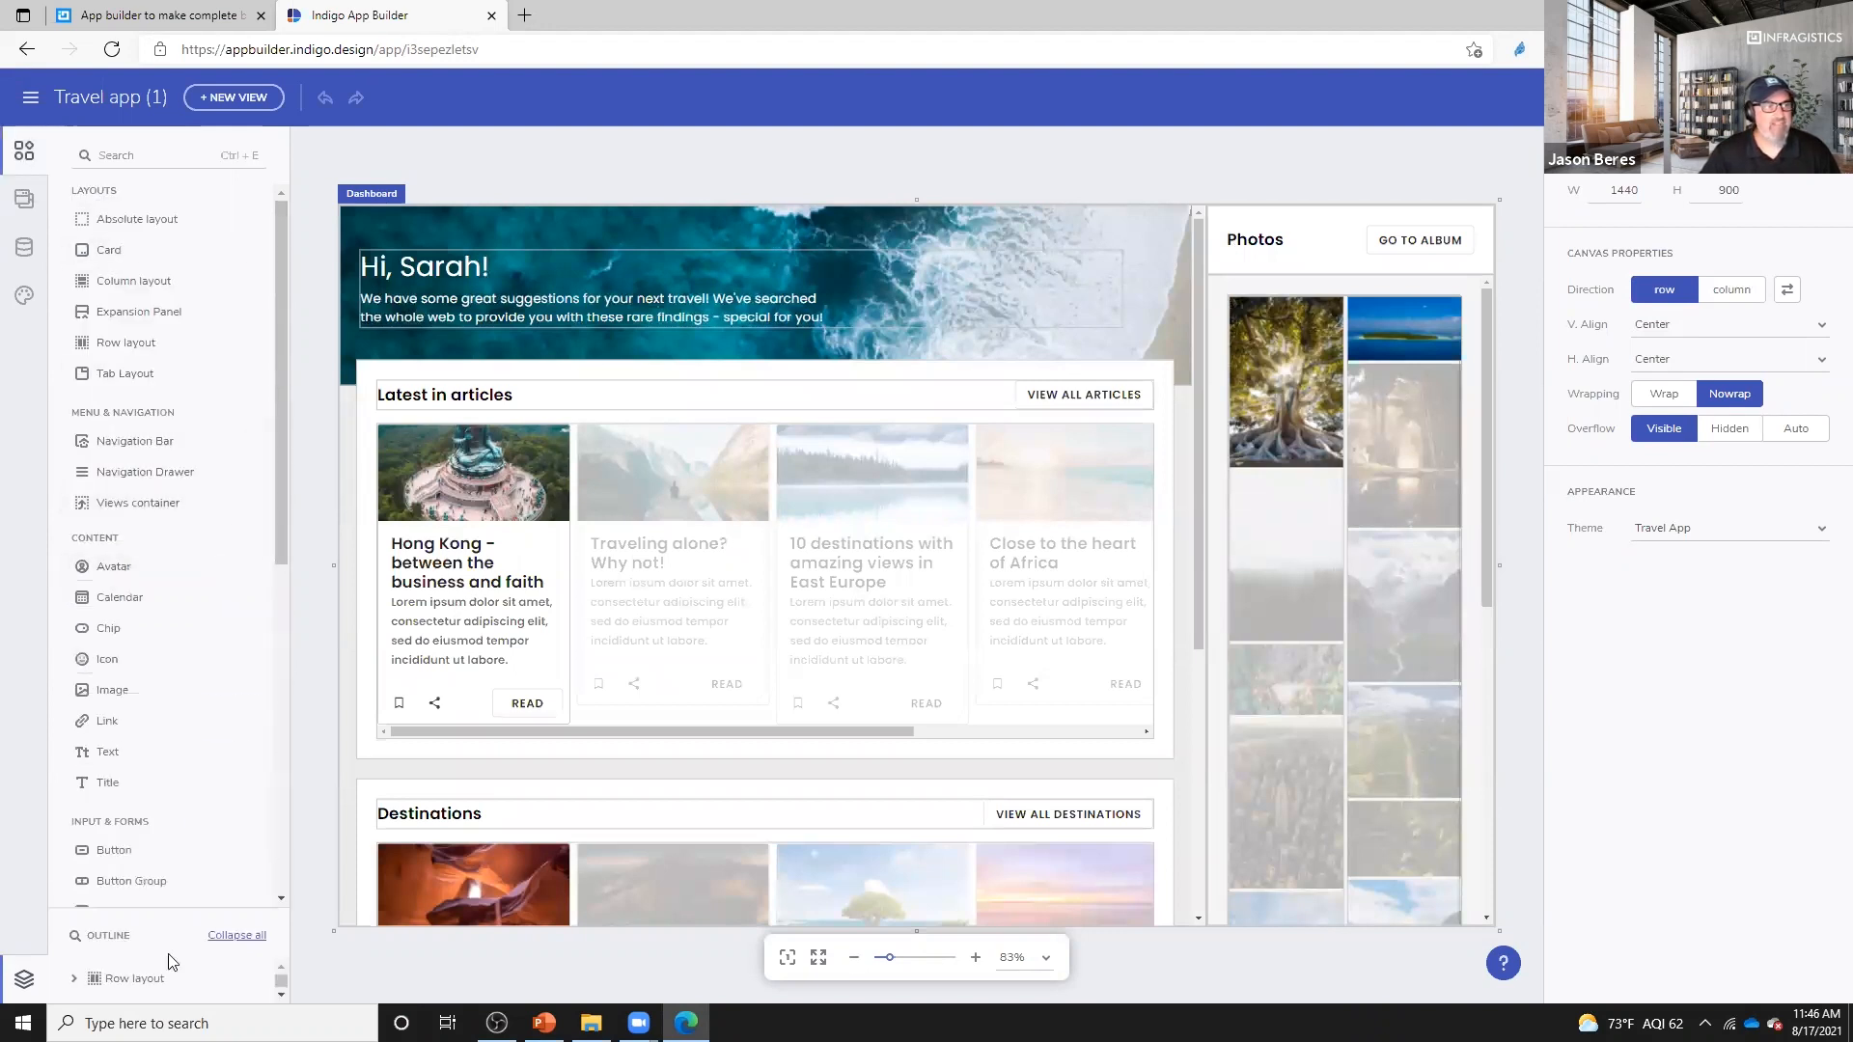
pyautogui.moveTo(280, 421); pyautogui.dragTo(291, 649)
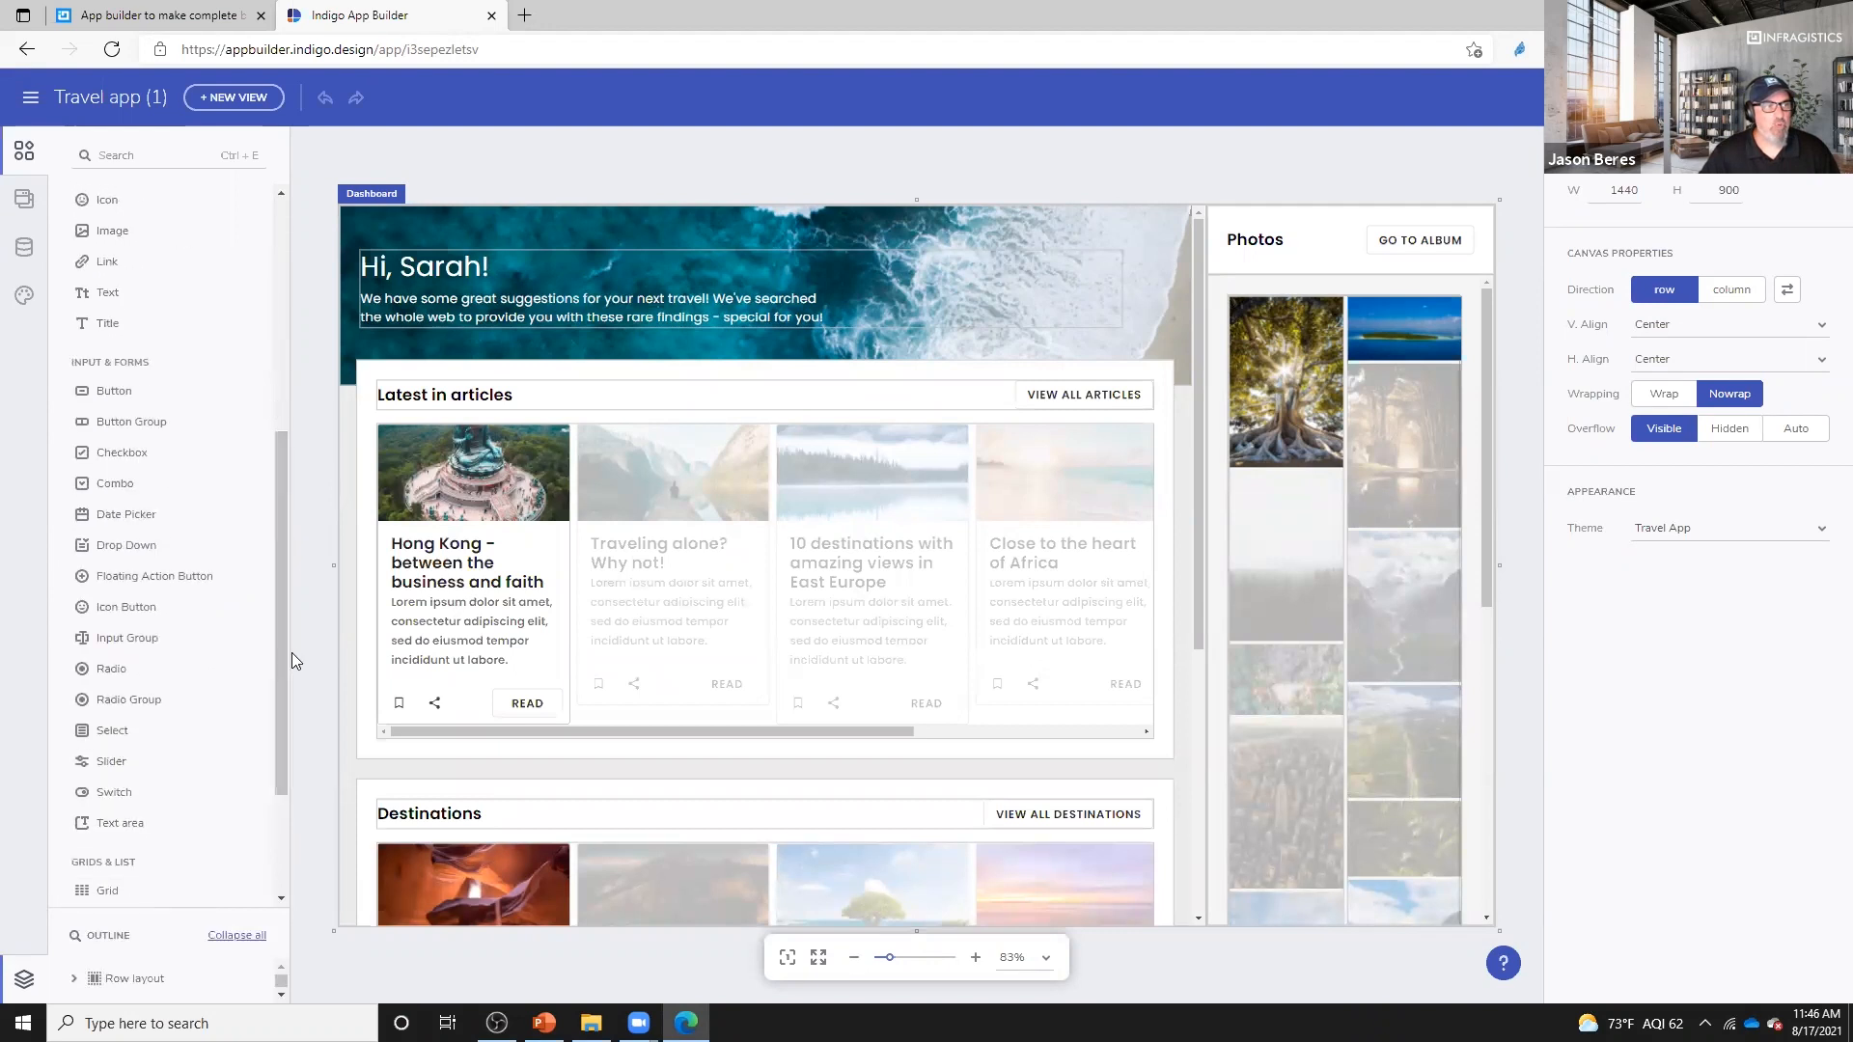
pyautogui.moveTo(114, 498); pyautogui.dragTo(845, 392)
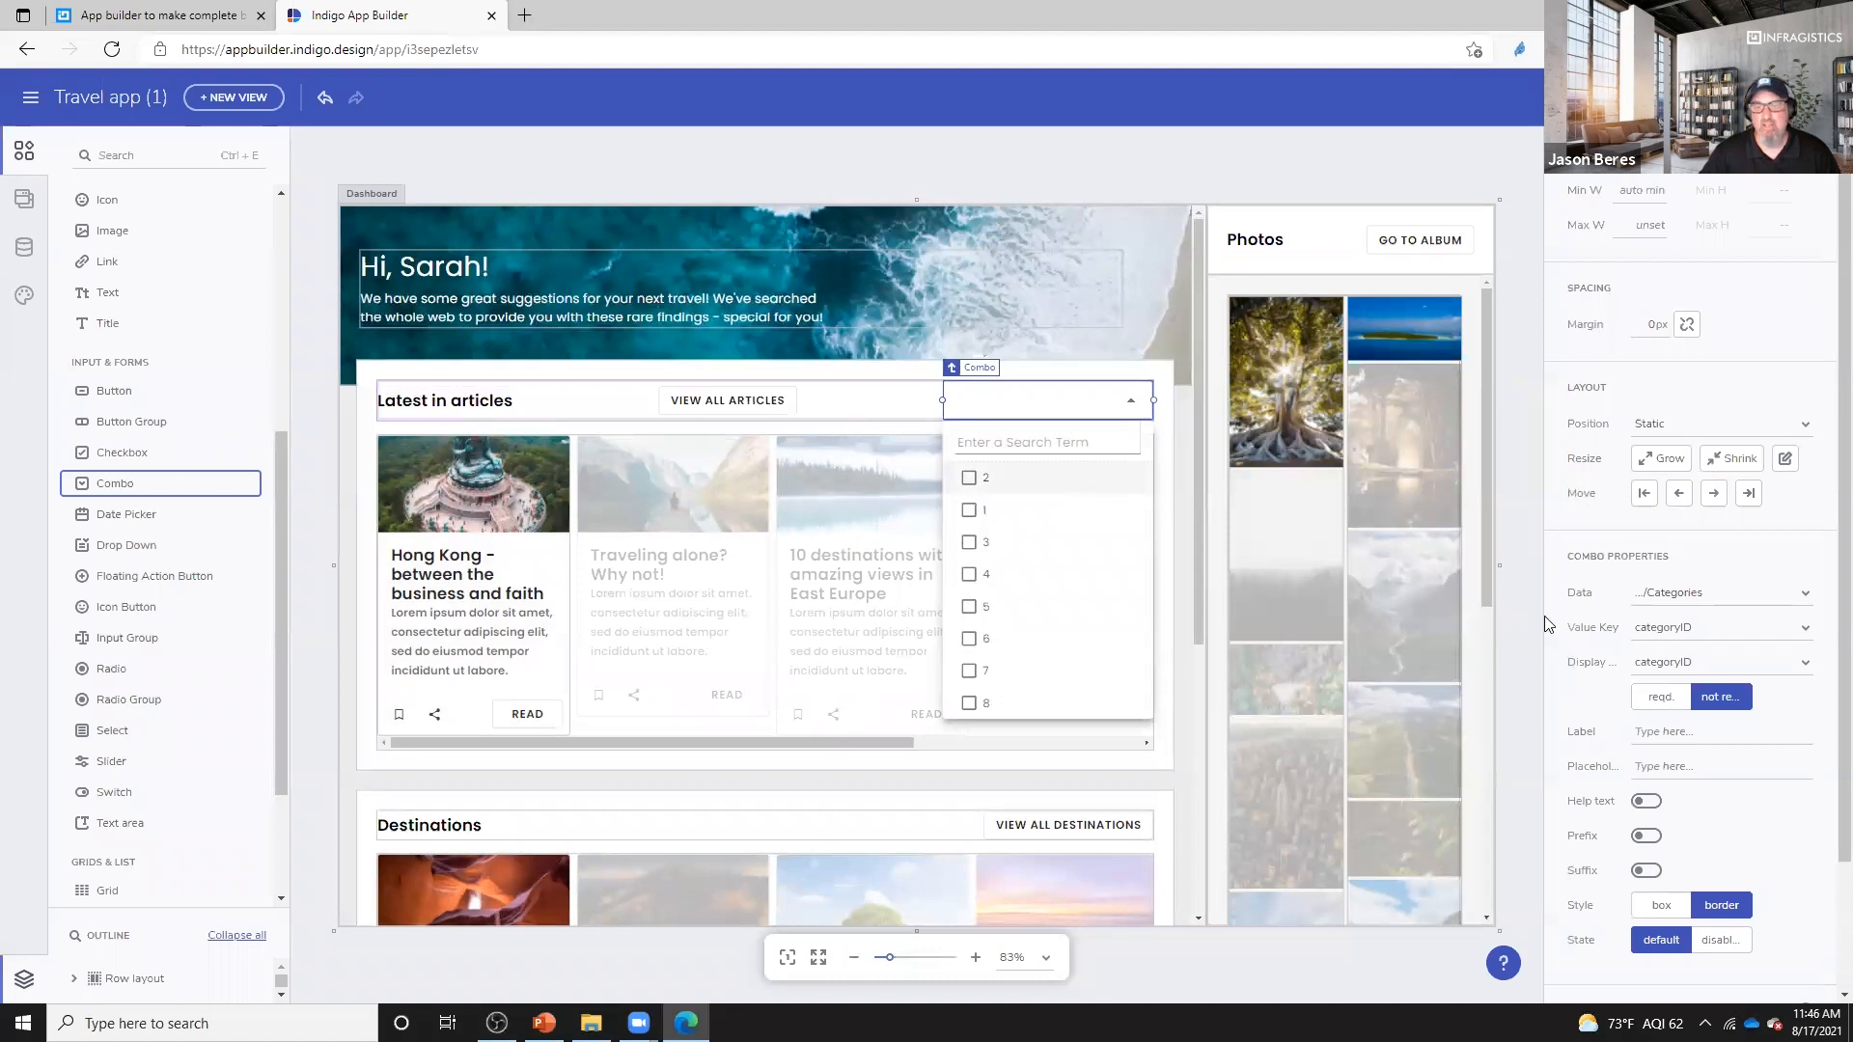
# - Examine the Combo's properties, including the available data sources and value key options, without changing them
pyautogui.scroll(-3, 1786, 594)
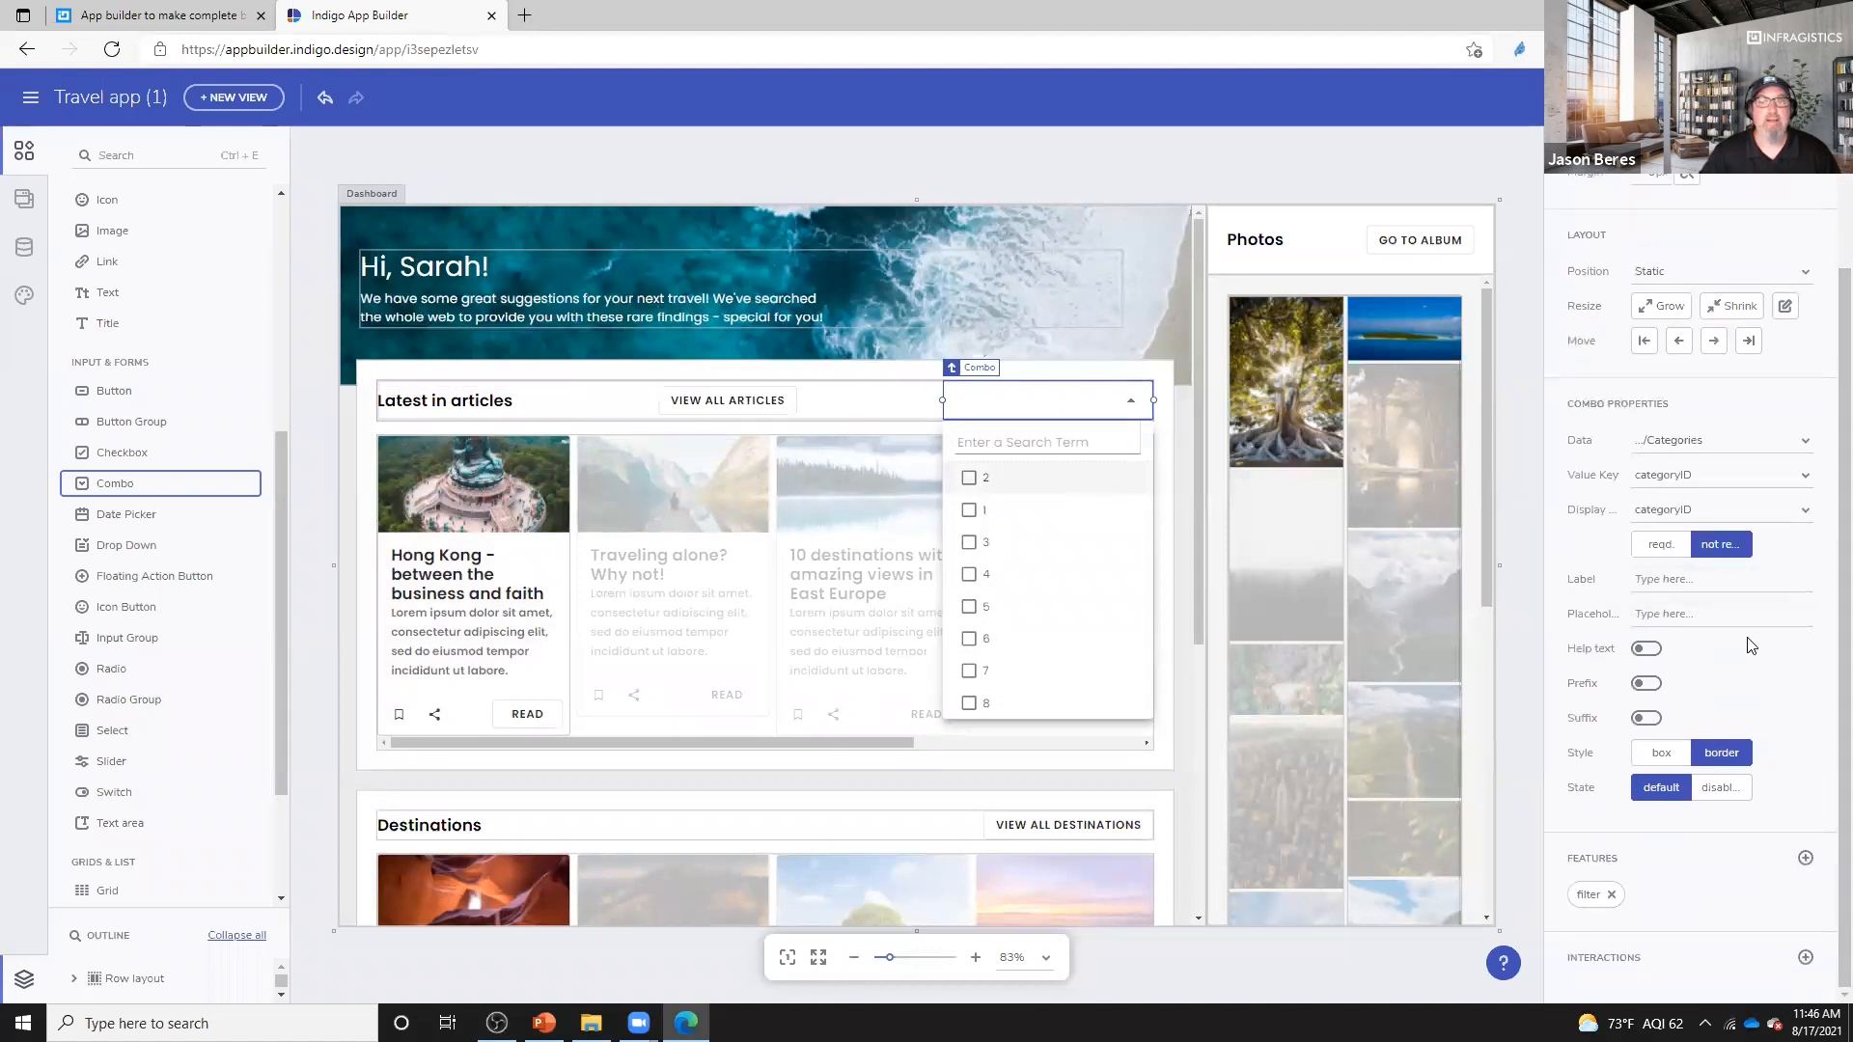
pyautogui.click(1673, 442)
pyautogui.moveTo(1694, 474)
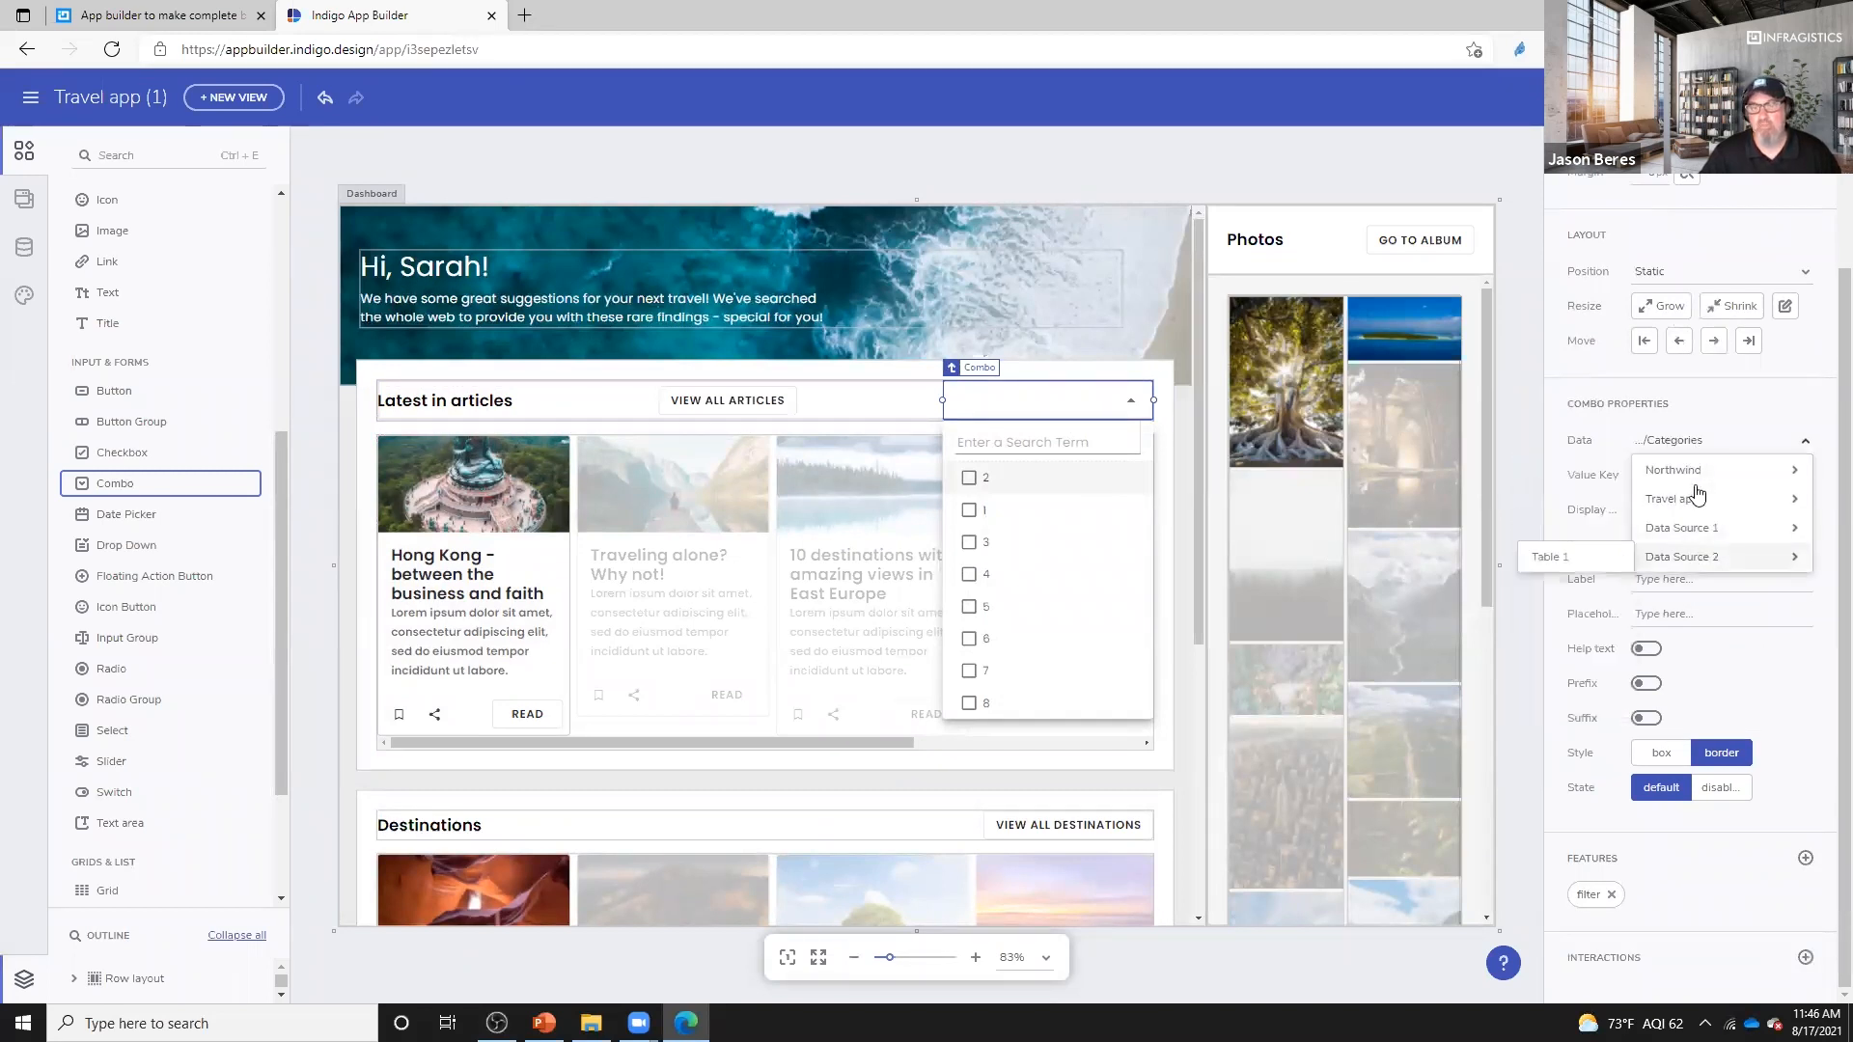
pyautogui.click(1743, 413)
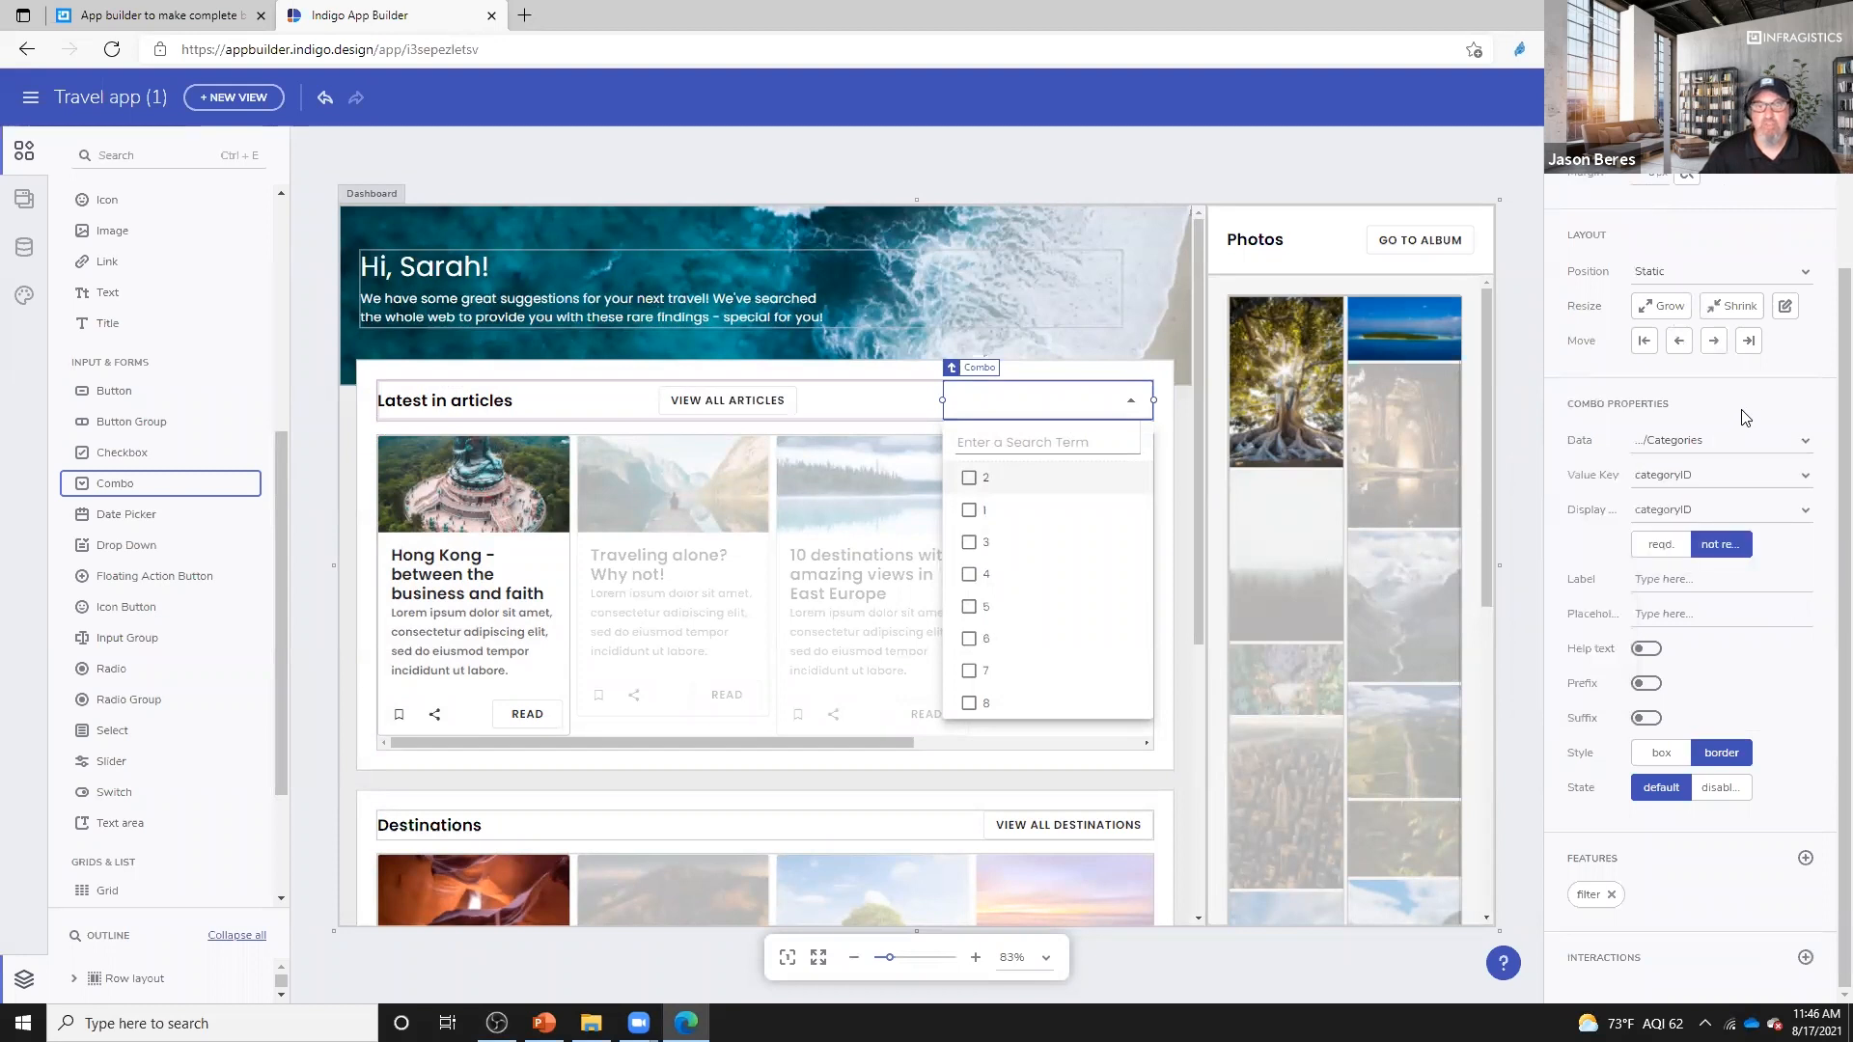
pyautogui.click(1743, 477)
pyautogui.click(1807, 351)
# - Add an On click interaction with the Navigate to action to the Combo and browse its actions and target views
pyautogui.click(1806, 958)
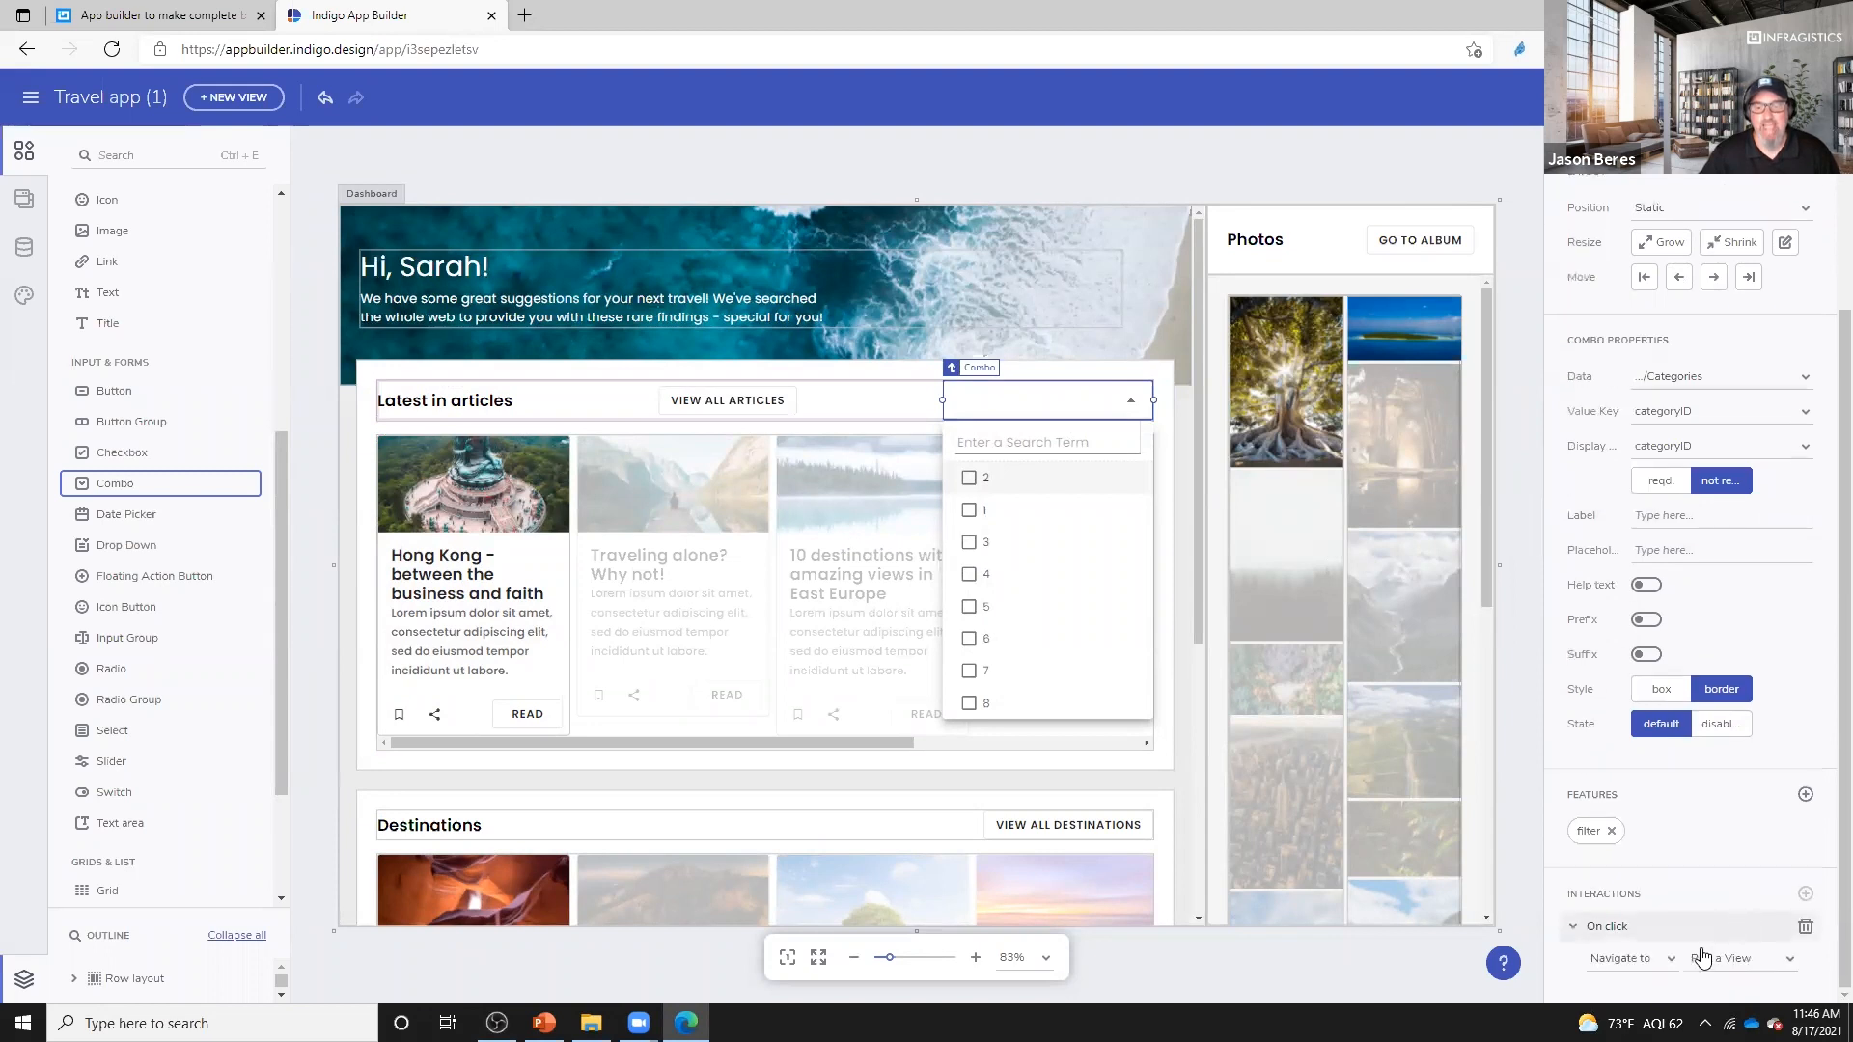
pyautogui.click(1667, 959)
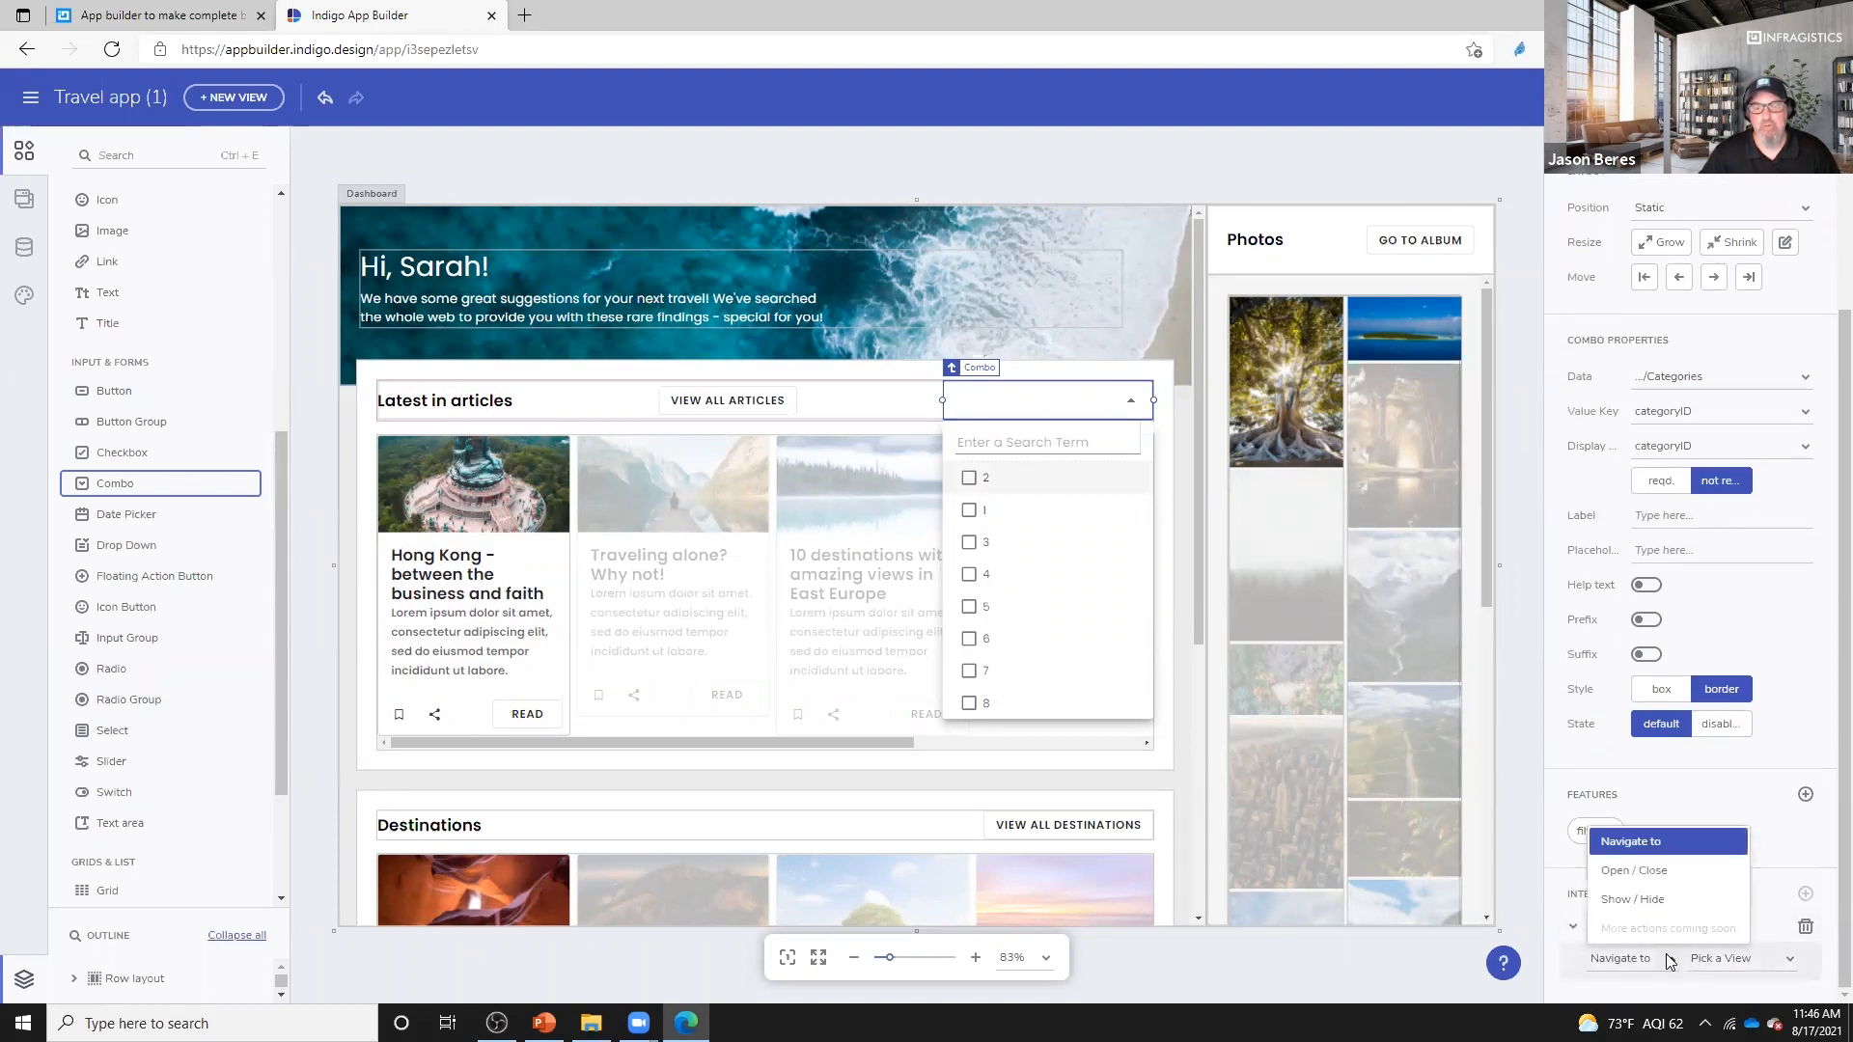
pyautogui.click(1737, 964)
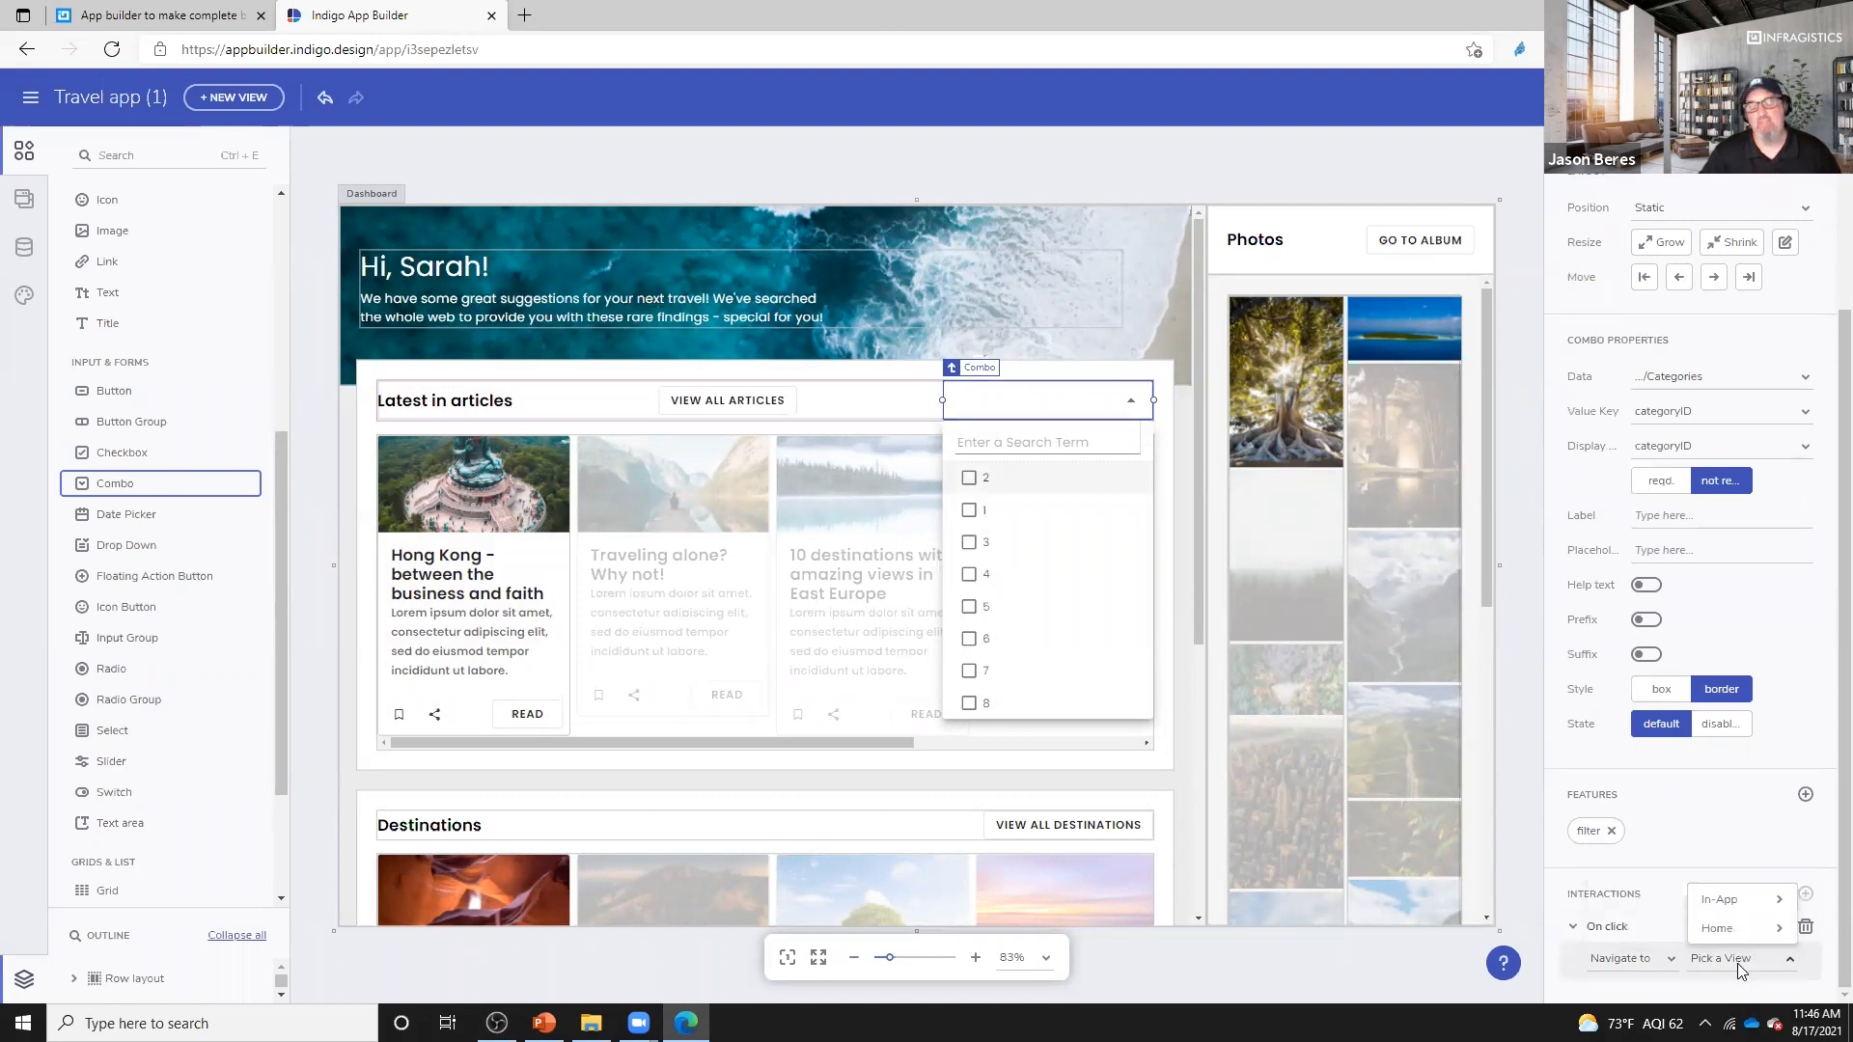
pyautogui.moveTo(1740, 930)
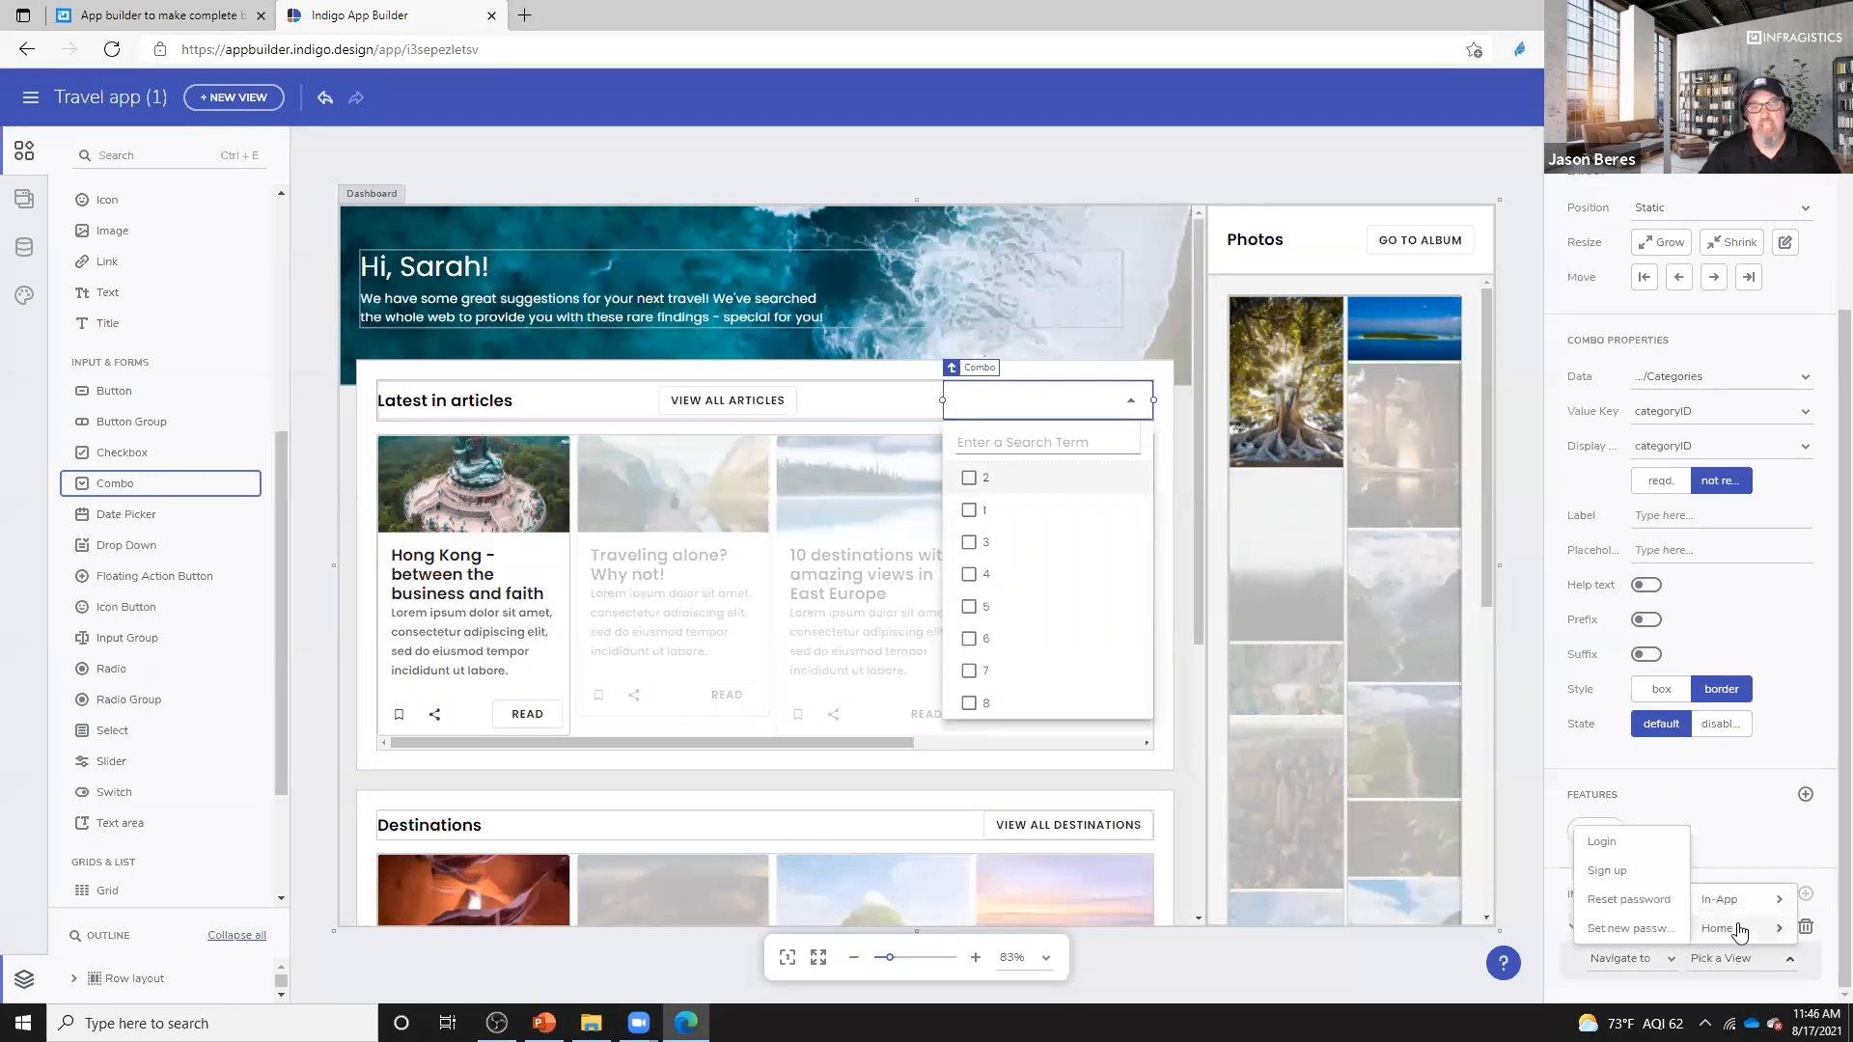
pyautogui.click(1039, 407)
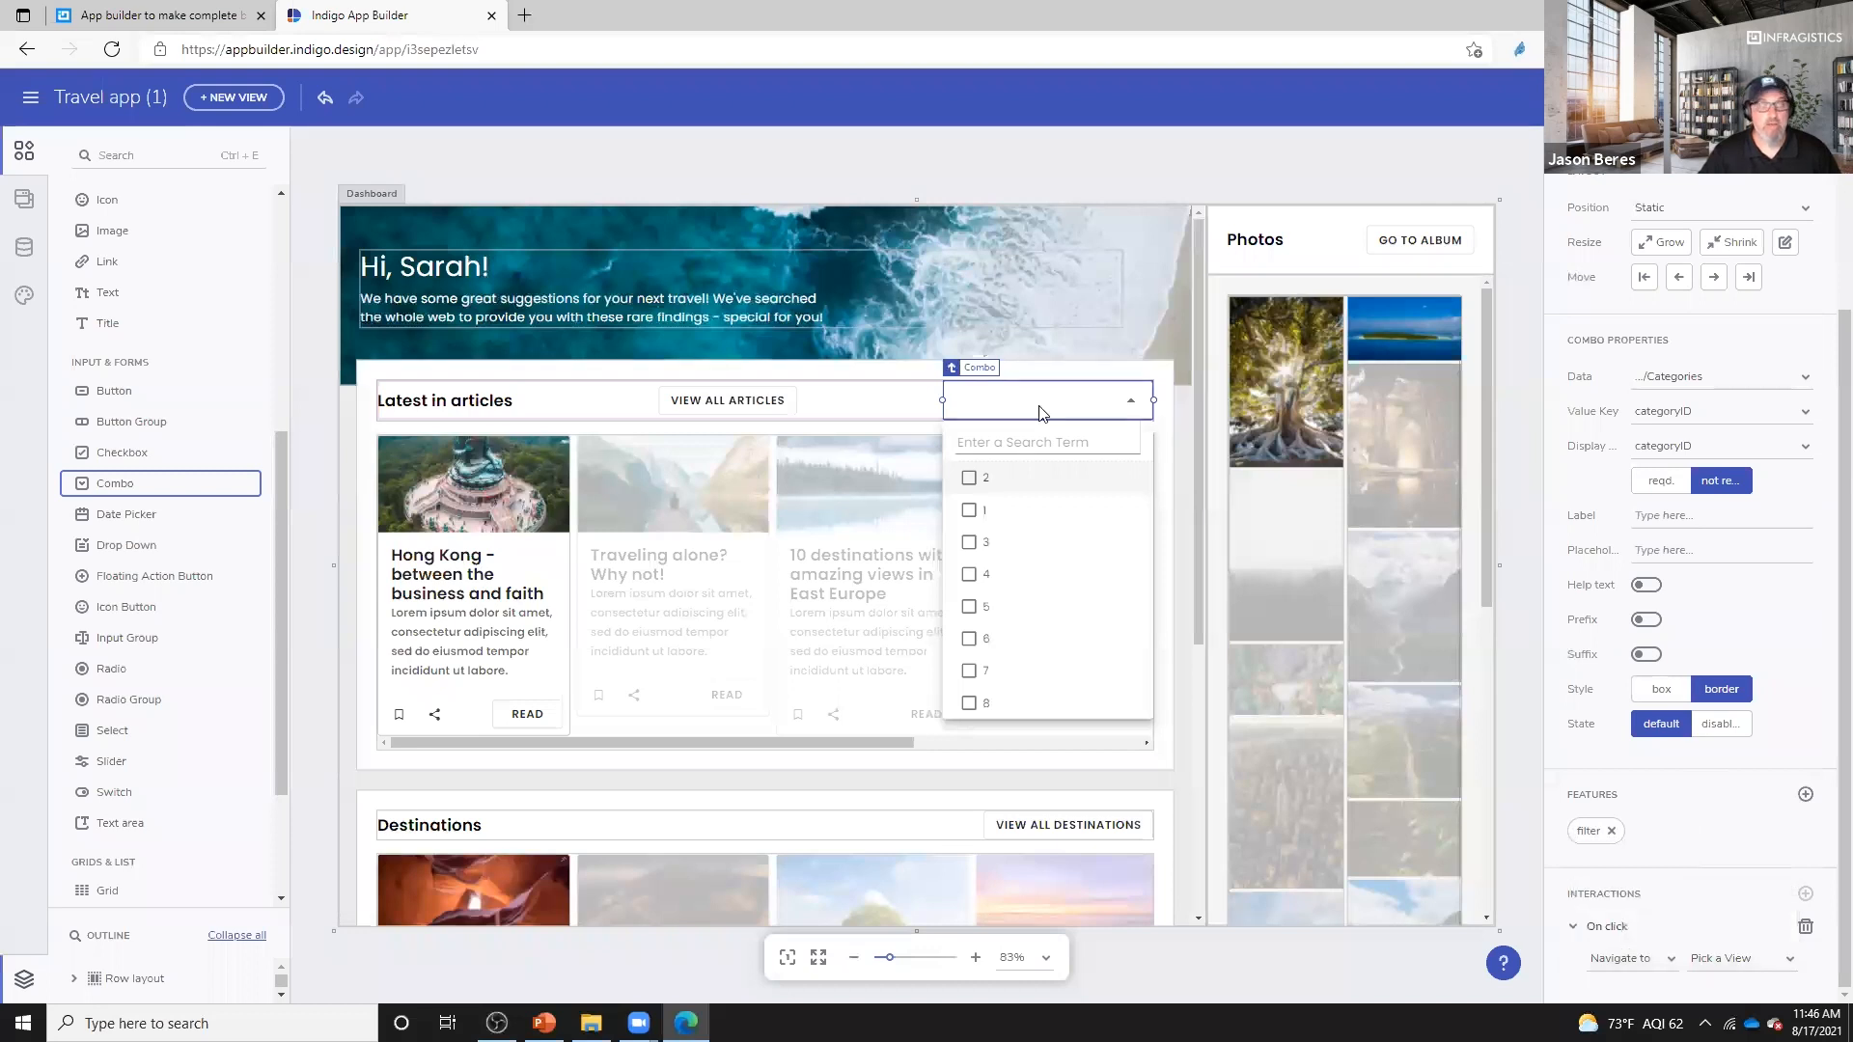
# - Delete the Combo from the Latest in articles header row
pyautogui.click(918, 406)
pyautogui.click(964, 401)
pyautogui.press('Delete')
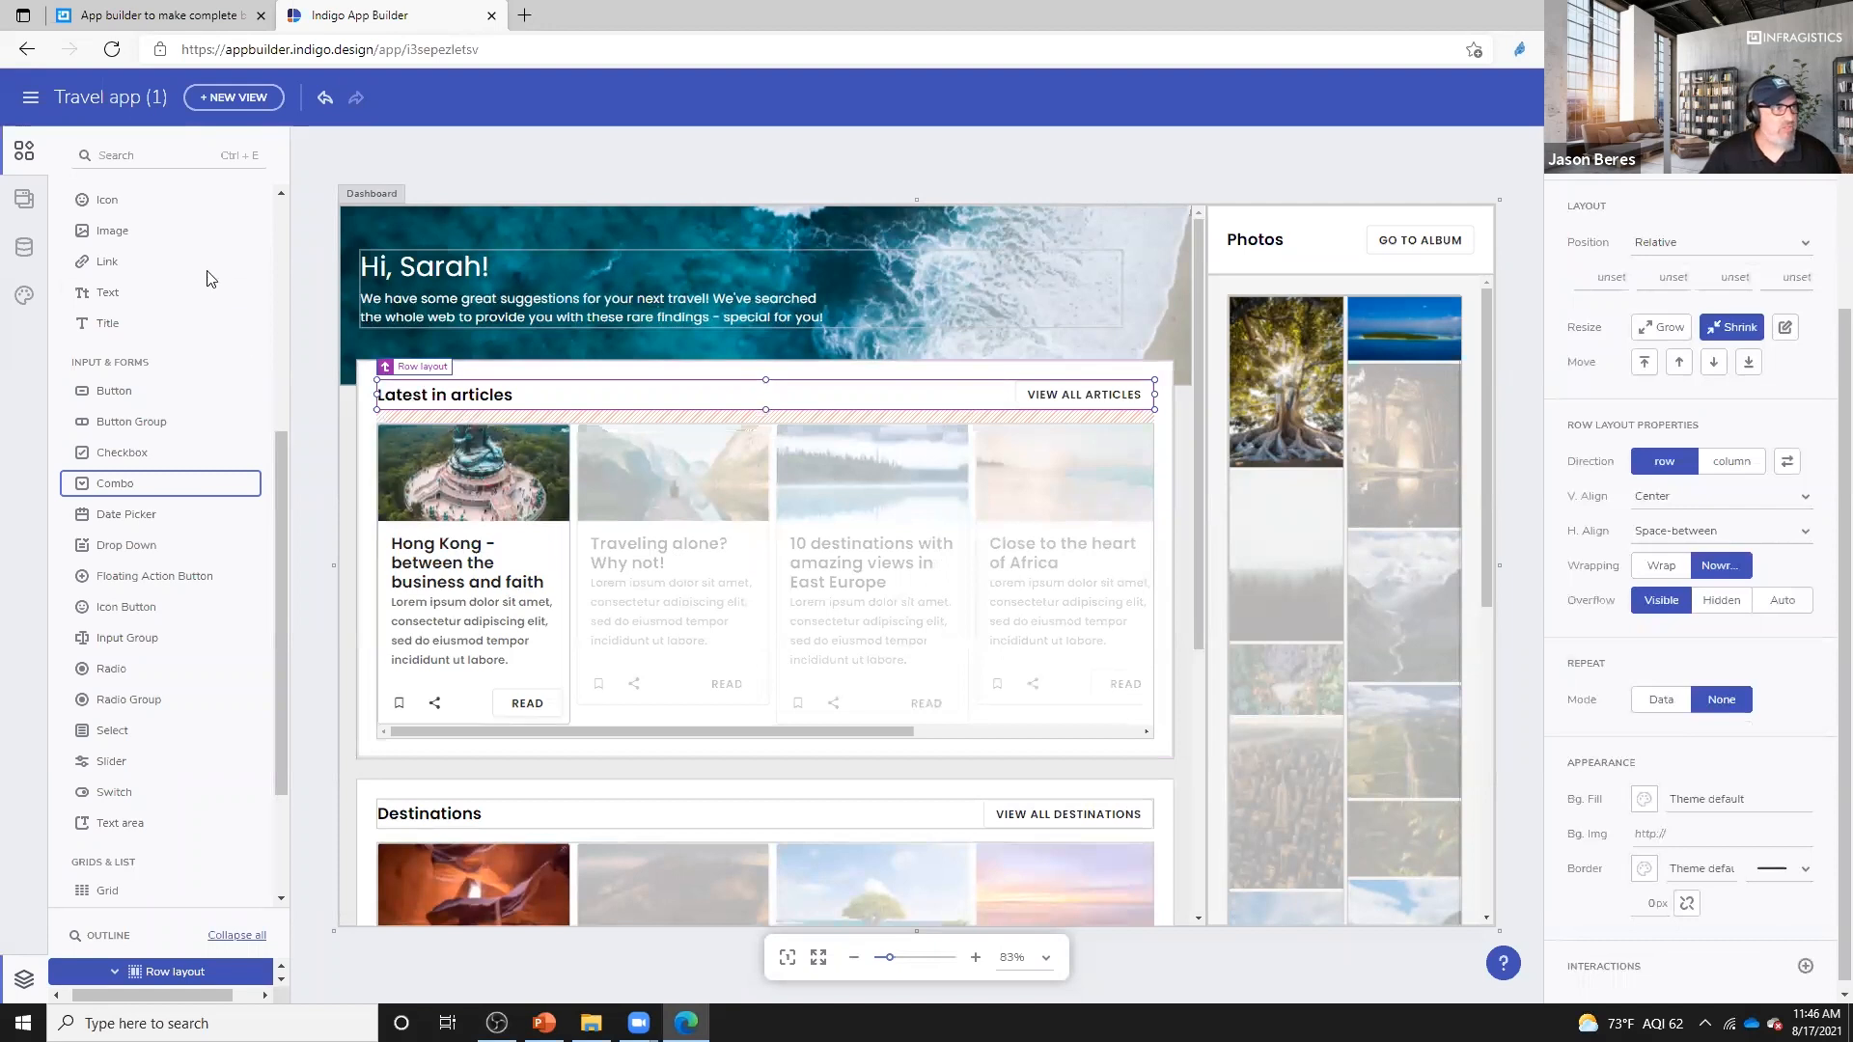
# - Look through the Home child views: Login, Sign up, Reset password and Set new password
pyautogui.click(25, 203)
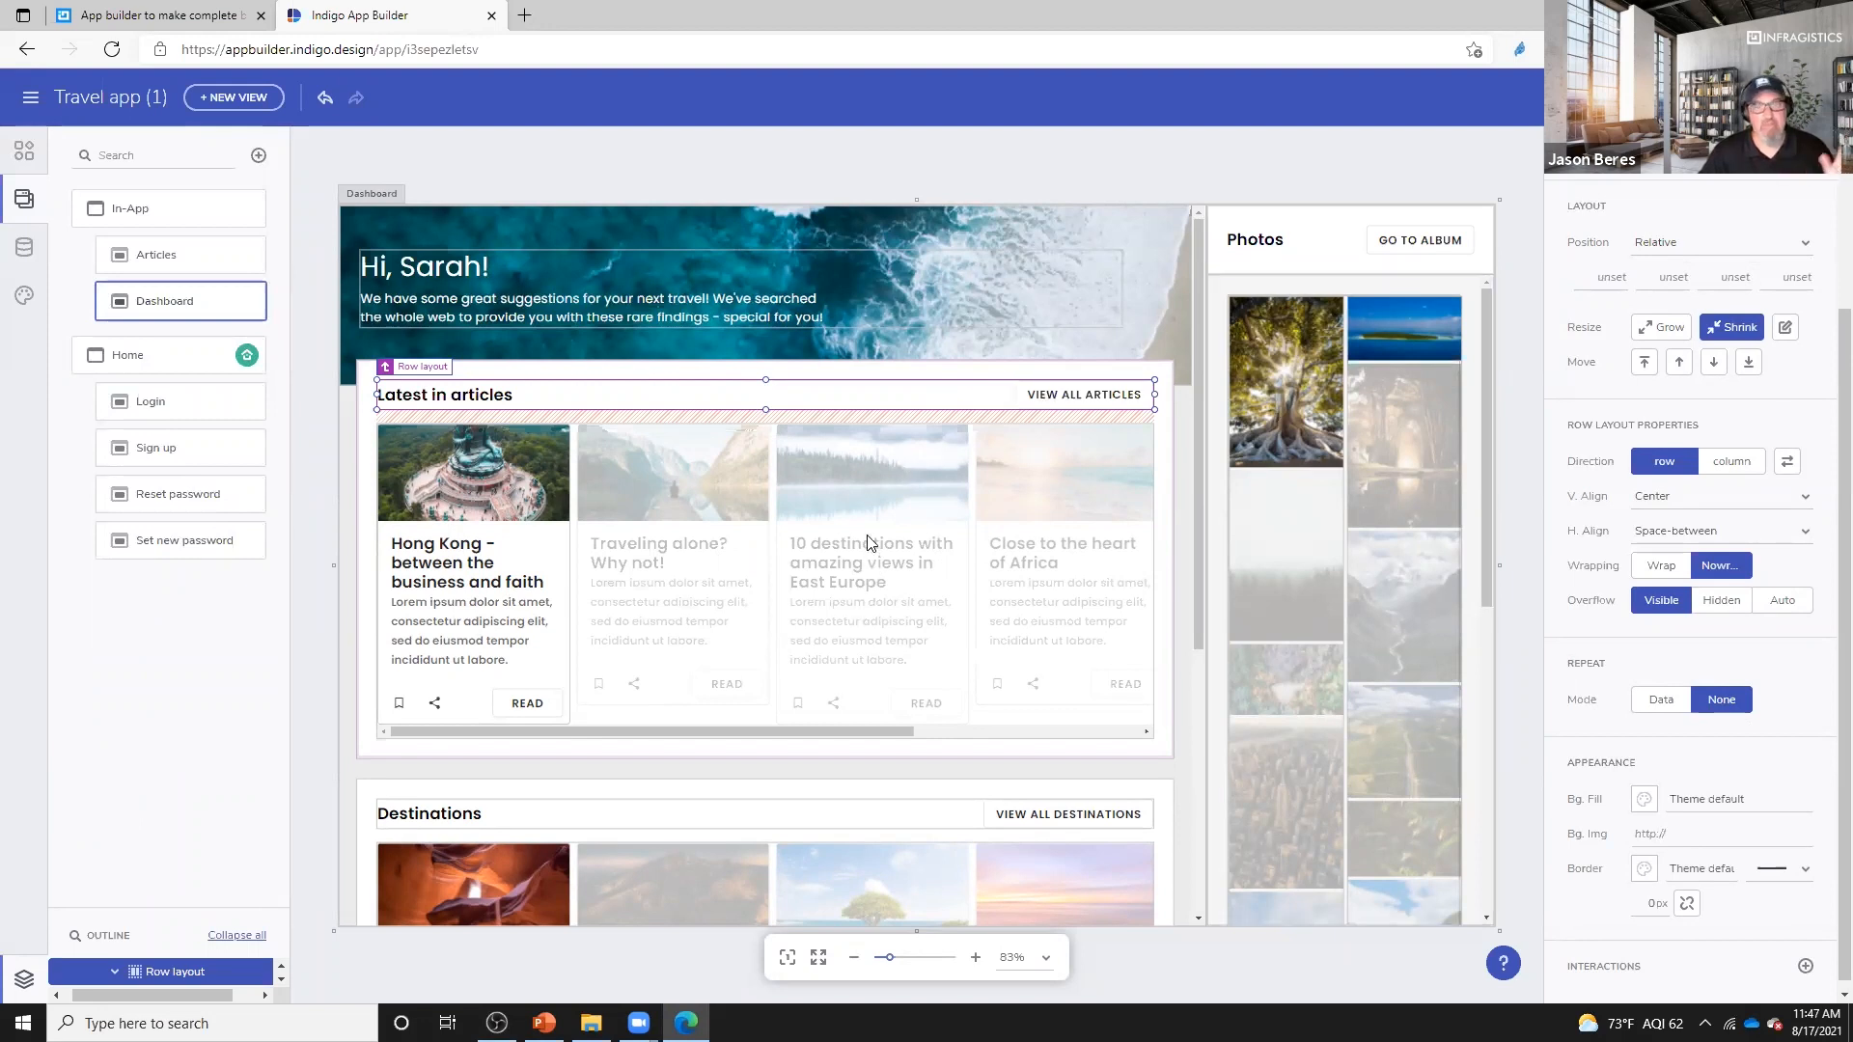
pyautogui.click(193, 404)
pyautogui.click(169, 448)
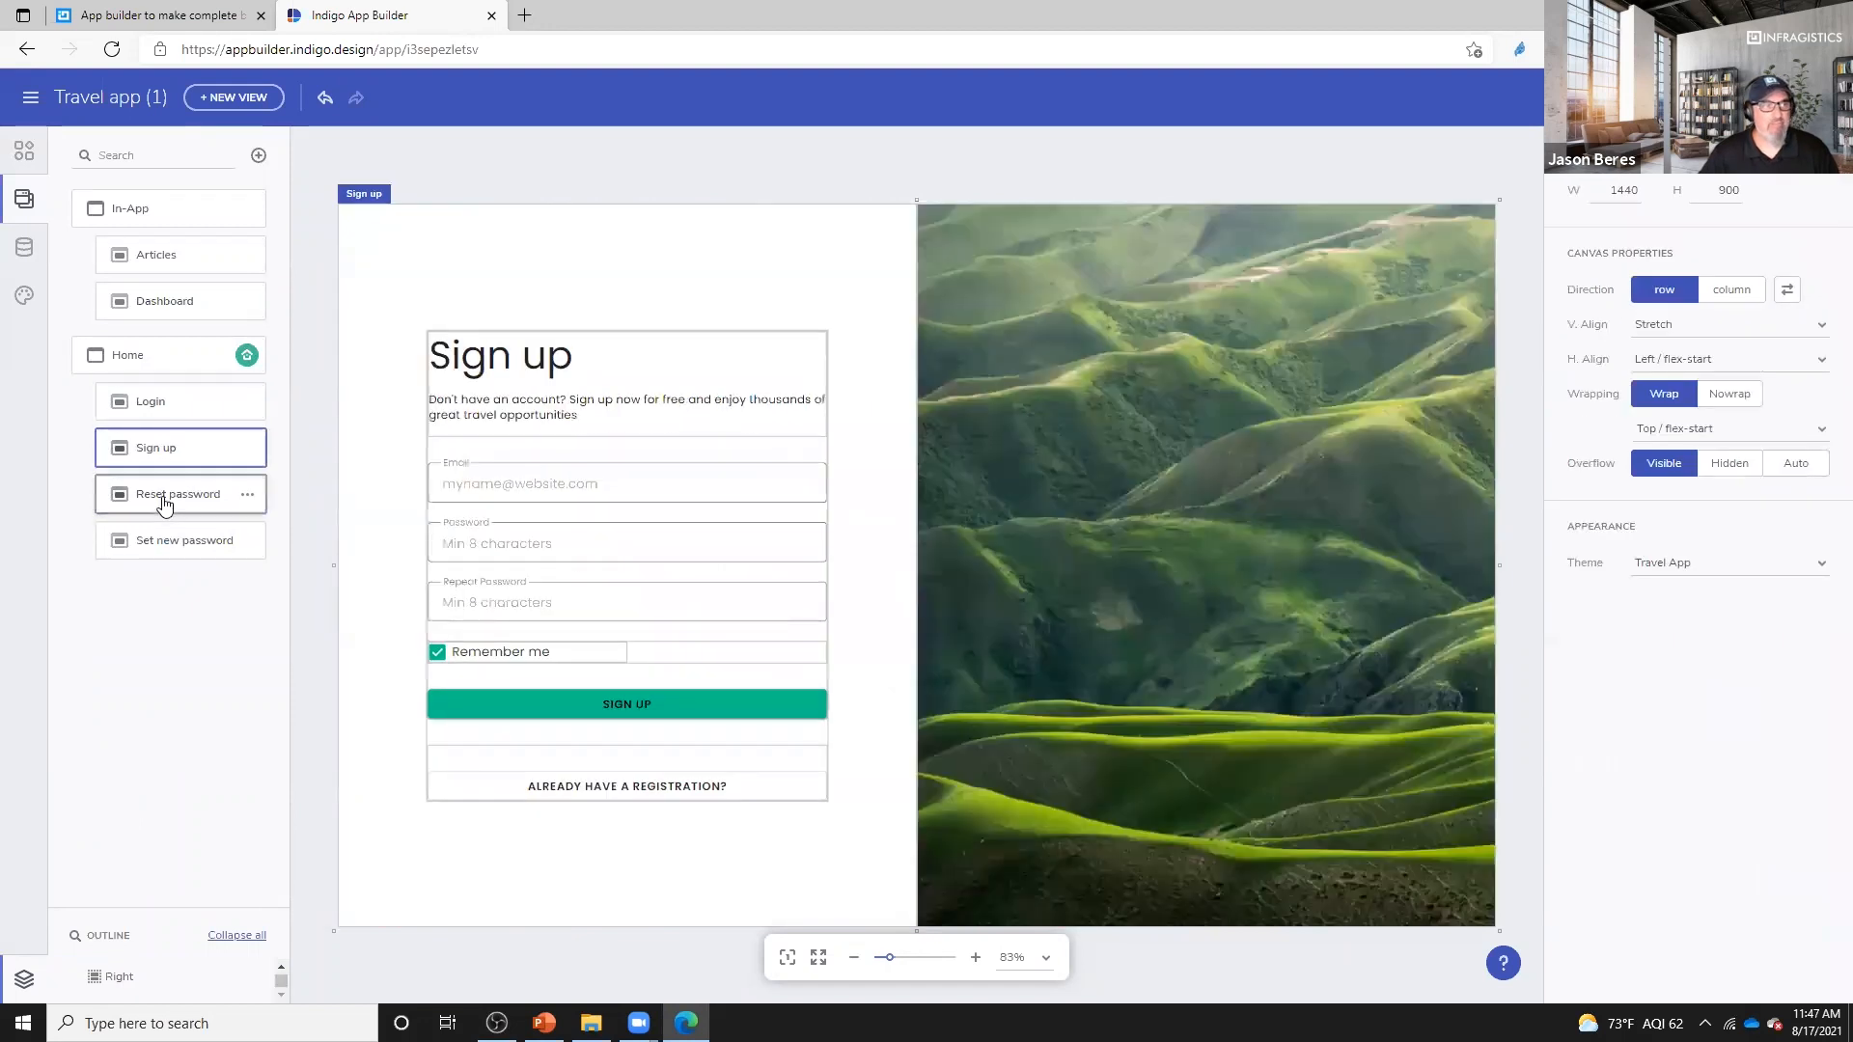
pyautogui.click(159, 495)
pyautogui.click(160, 541)
pyautogui.click(174, 494)
pyautogui.click(177, 446)
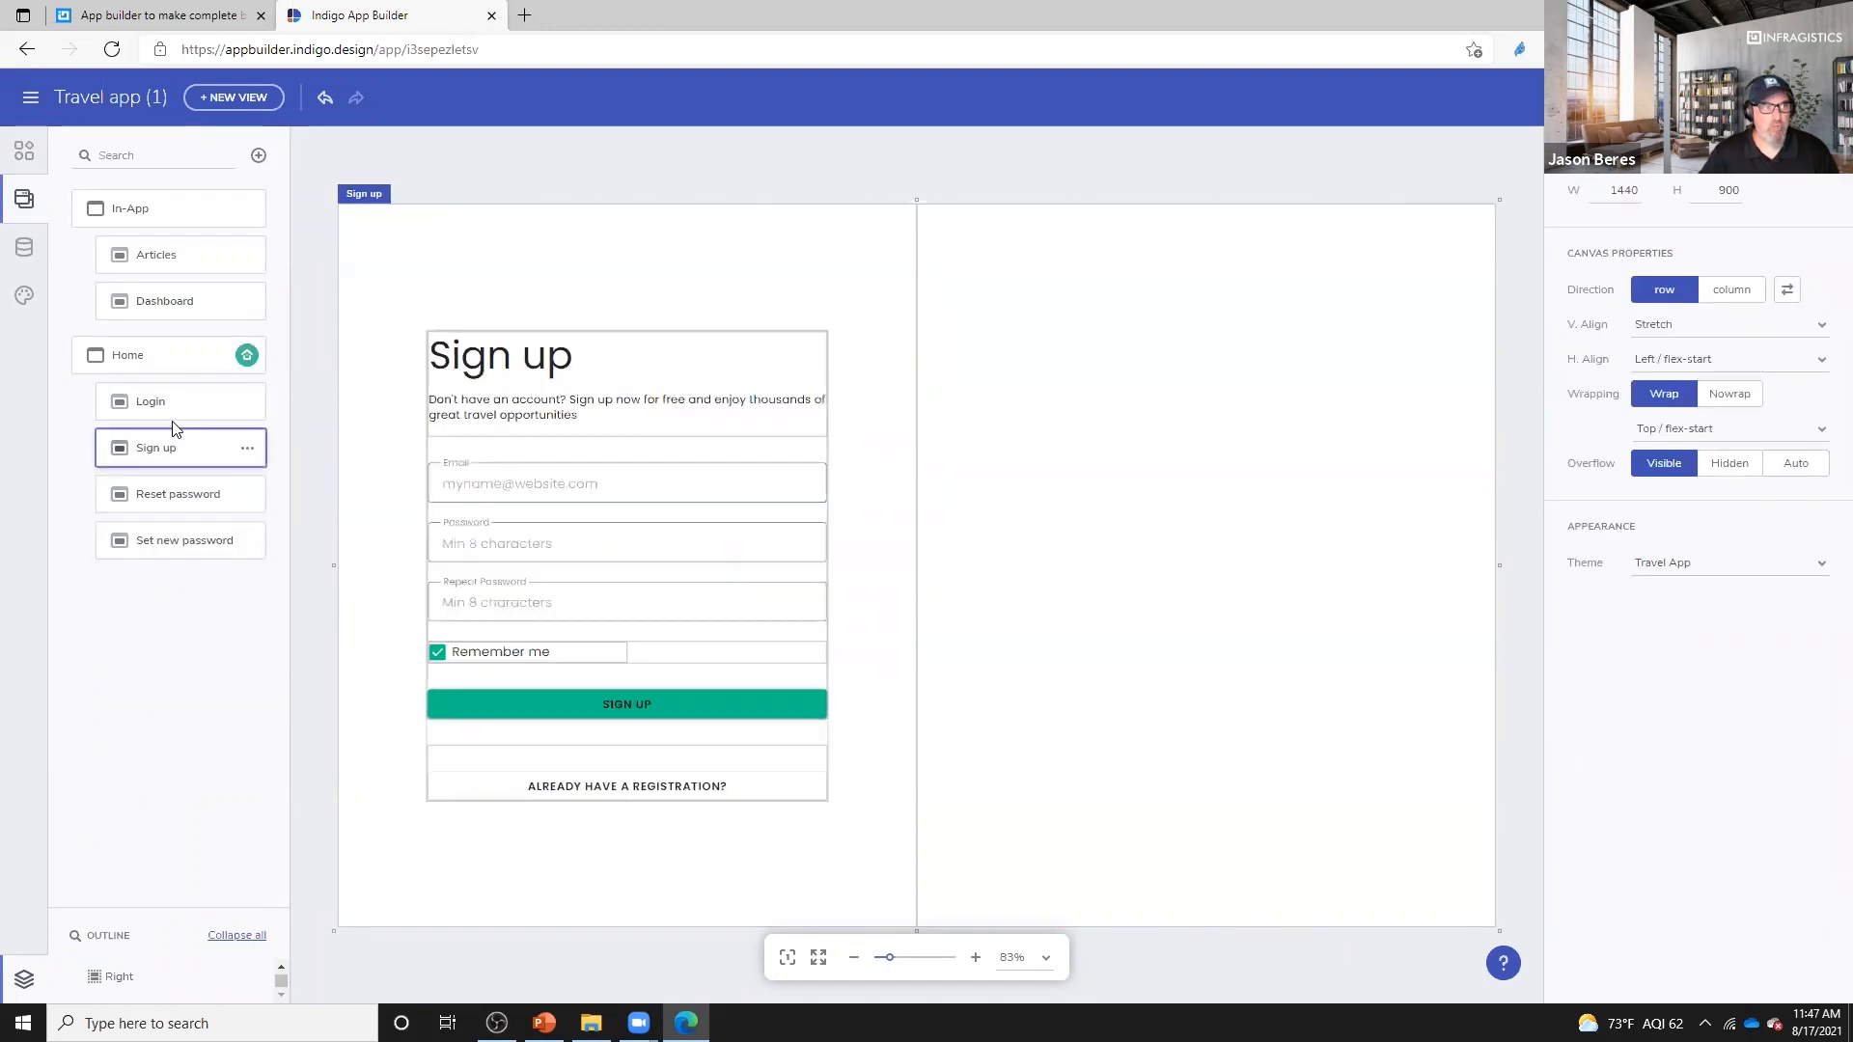
pyautogui.click(179, 403)
# - Revisit the Articles and Dashboard views, and open the In-App view in preview
pyautogui.click(184, 262)
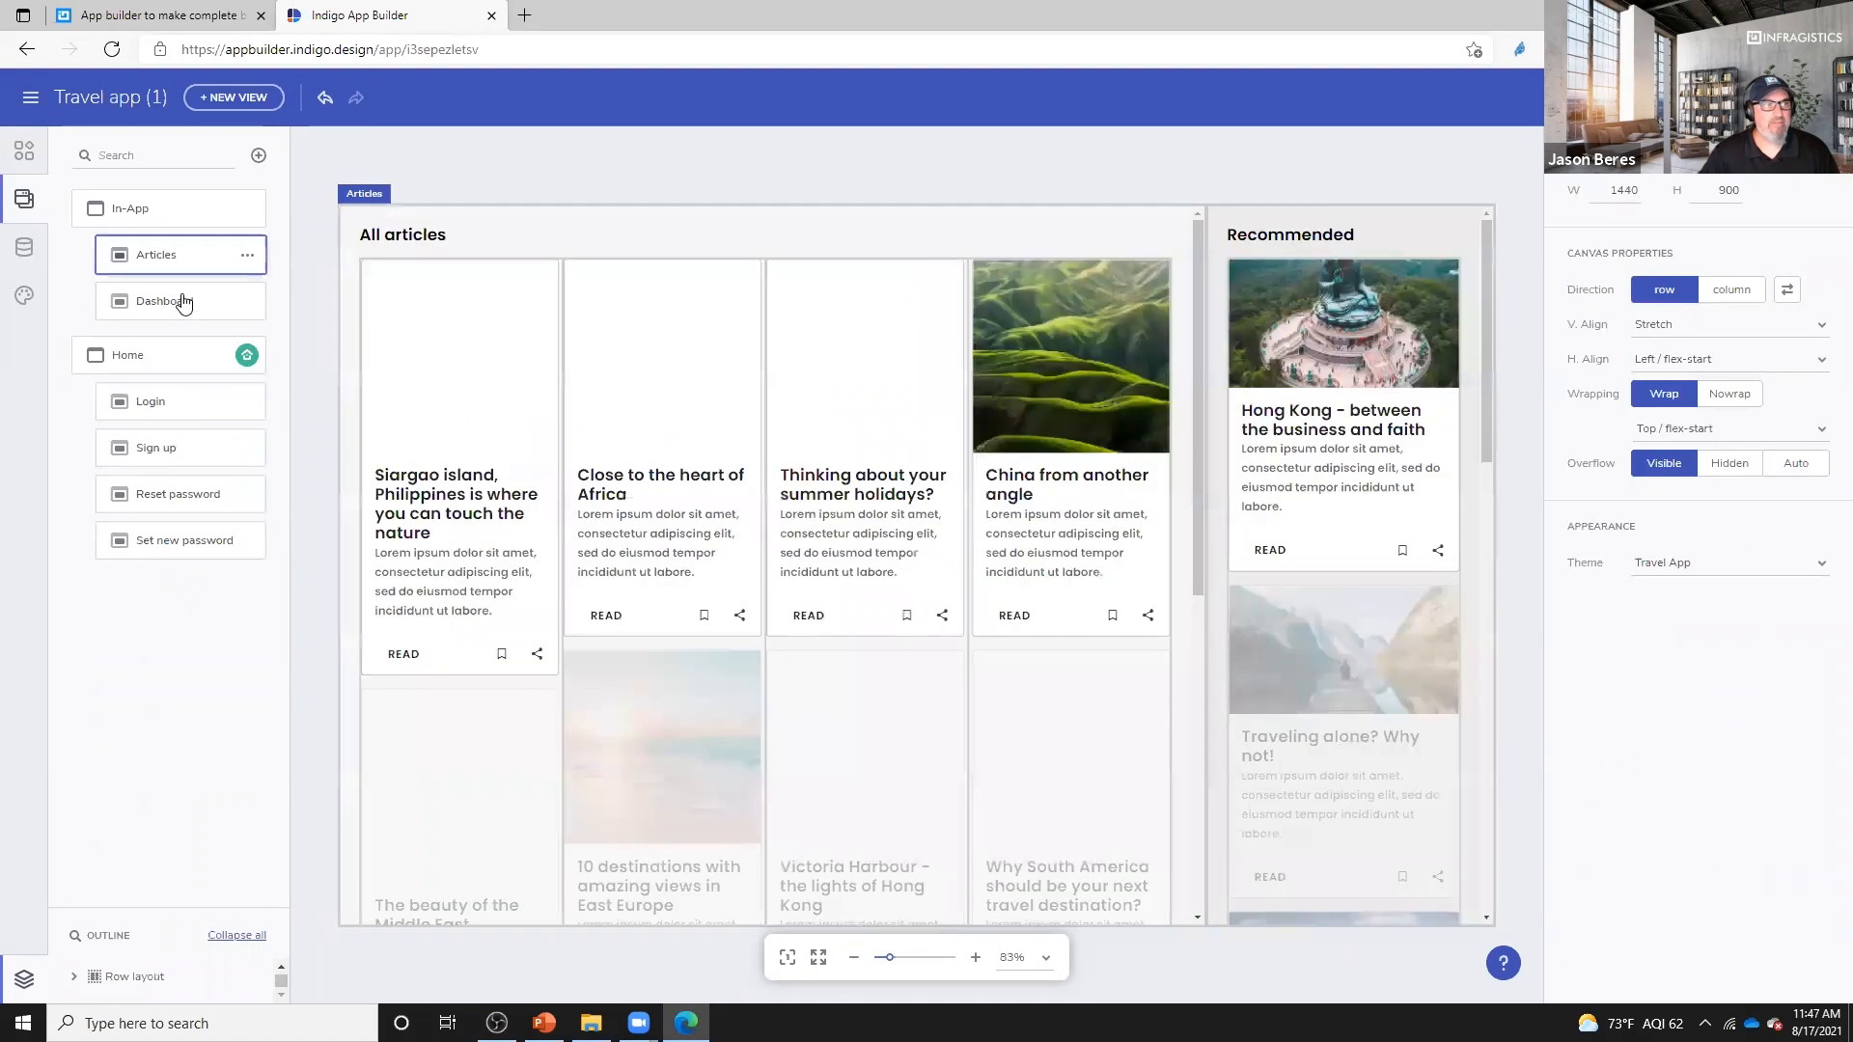
pyautogui.click(182, 301)
pyautogui.click(186, 261)
pyautogui.click(151, 210)
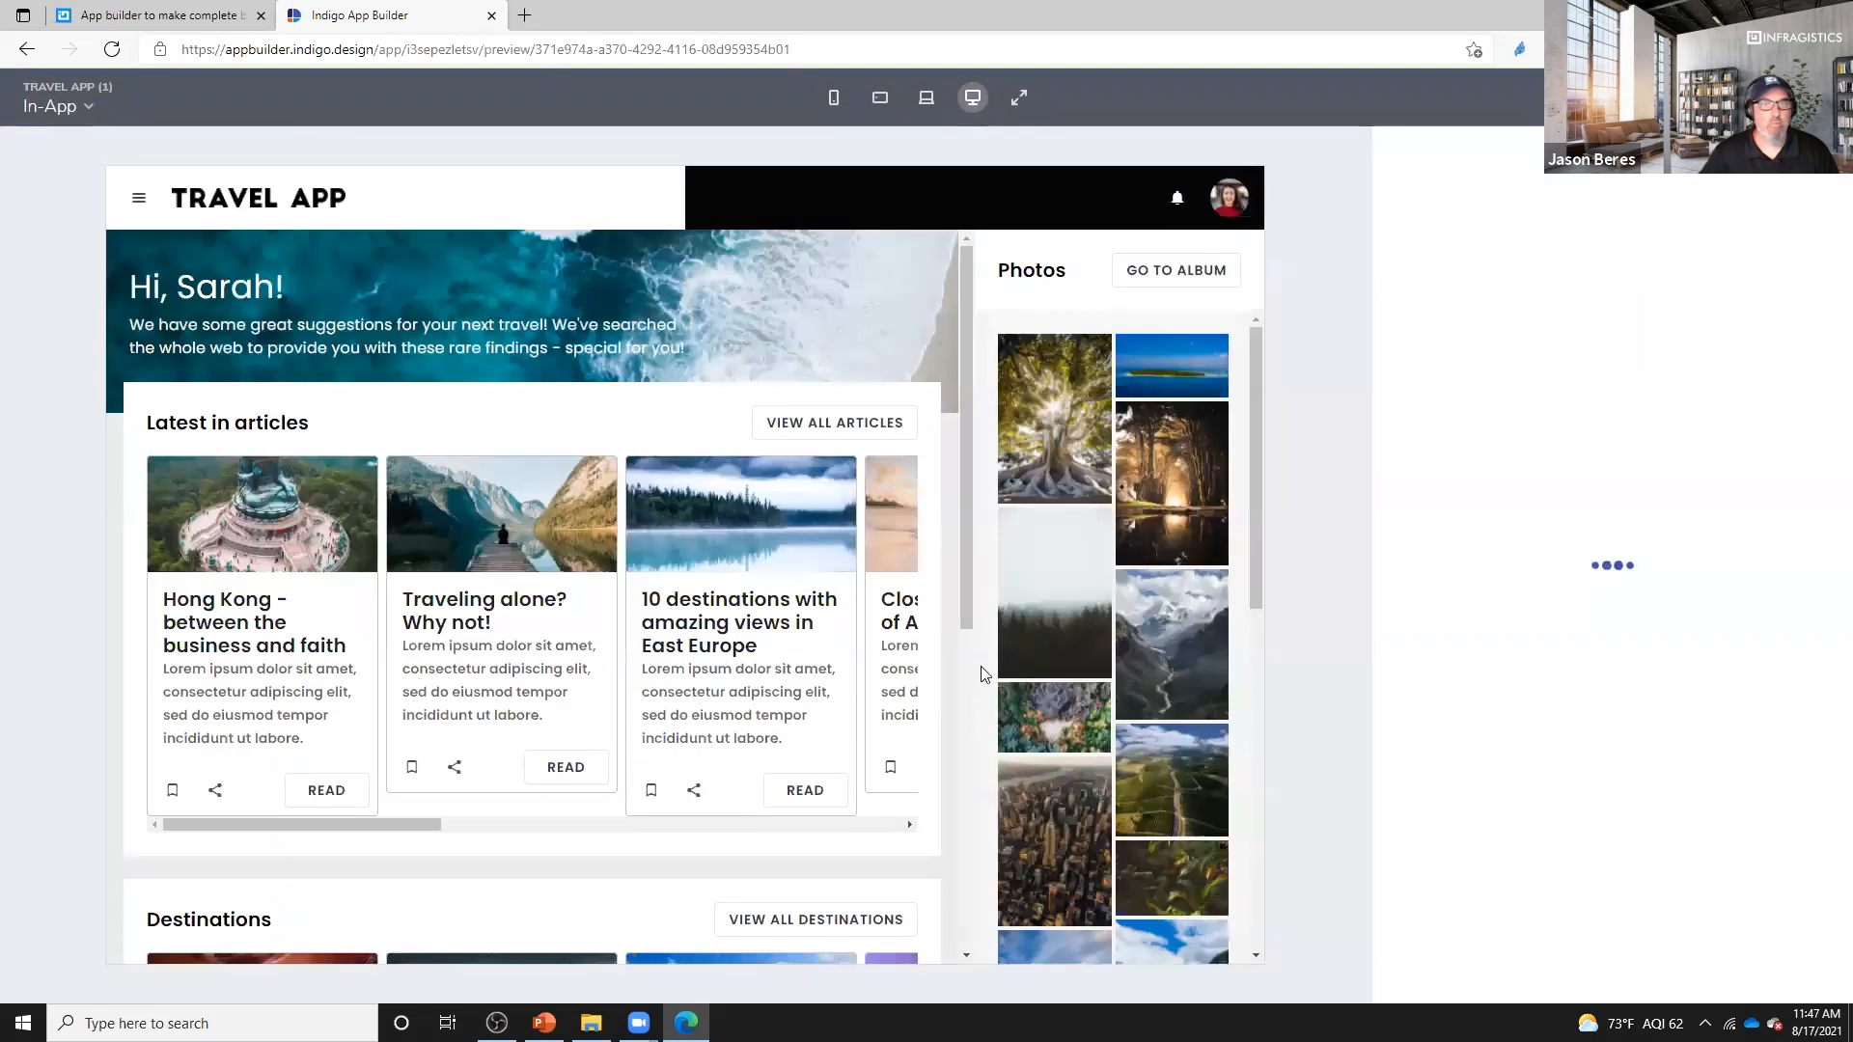
# - Widen the generated code pane in the preview and look at the In-App view's HTML, TS and CSS code
pyautogui.moveTo(1370, 558); pyautogui.dragTo(771, 550)
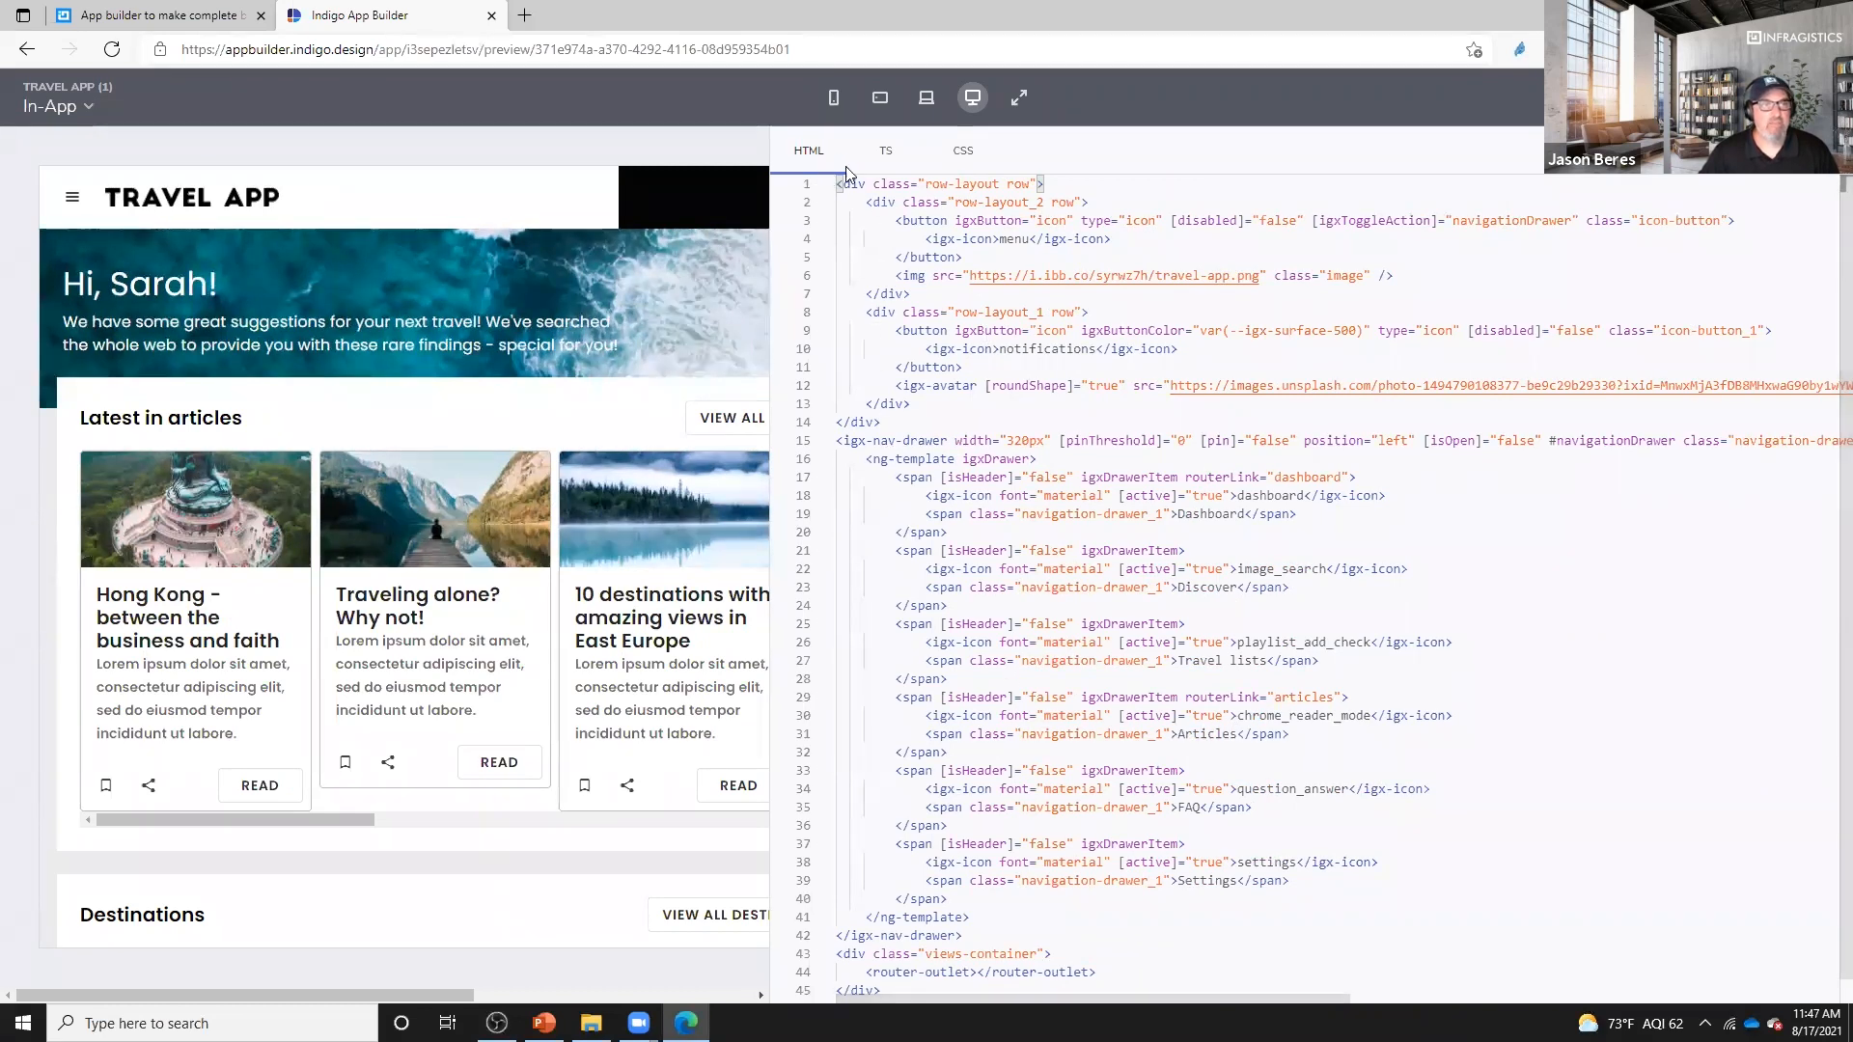
pyautogui.click(885, 151)
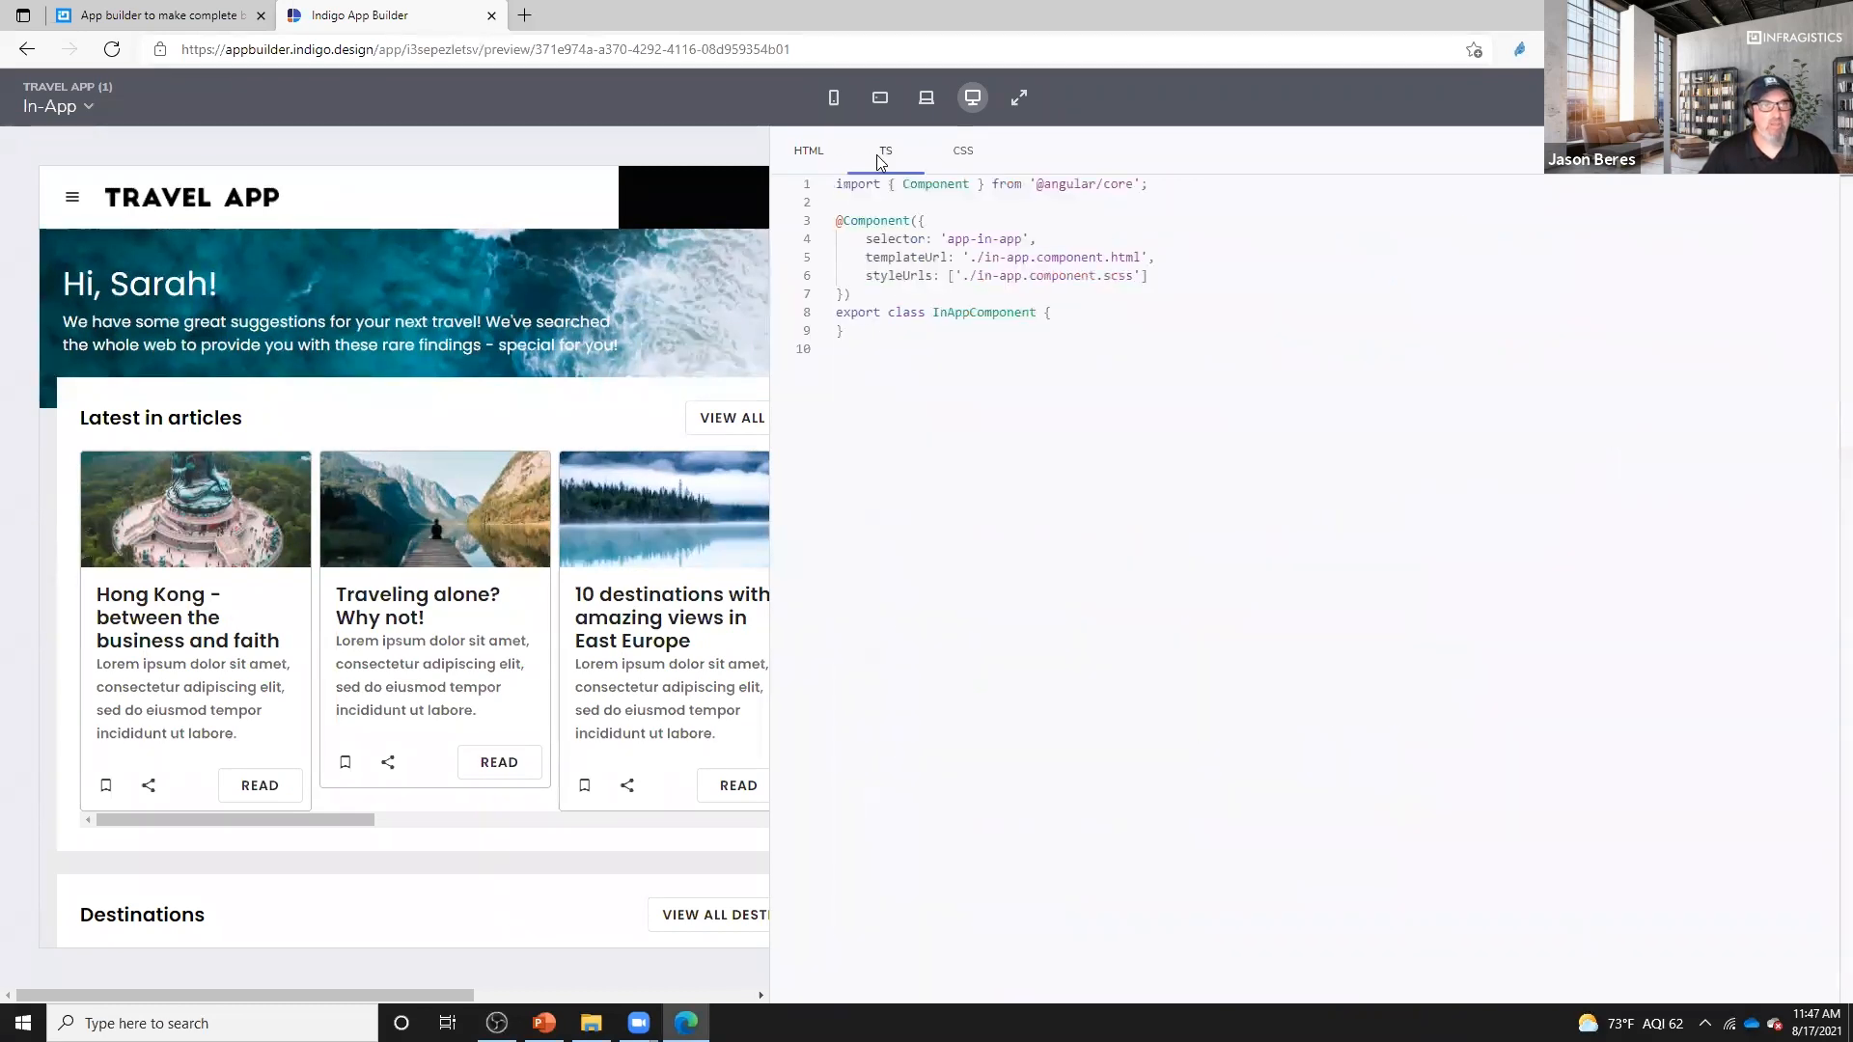
pyautogui.click(964, 153)
pyautogui.click(810, 151)
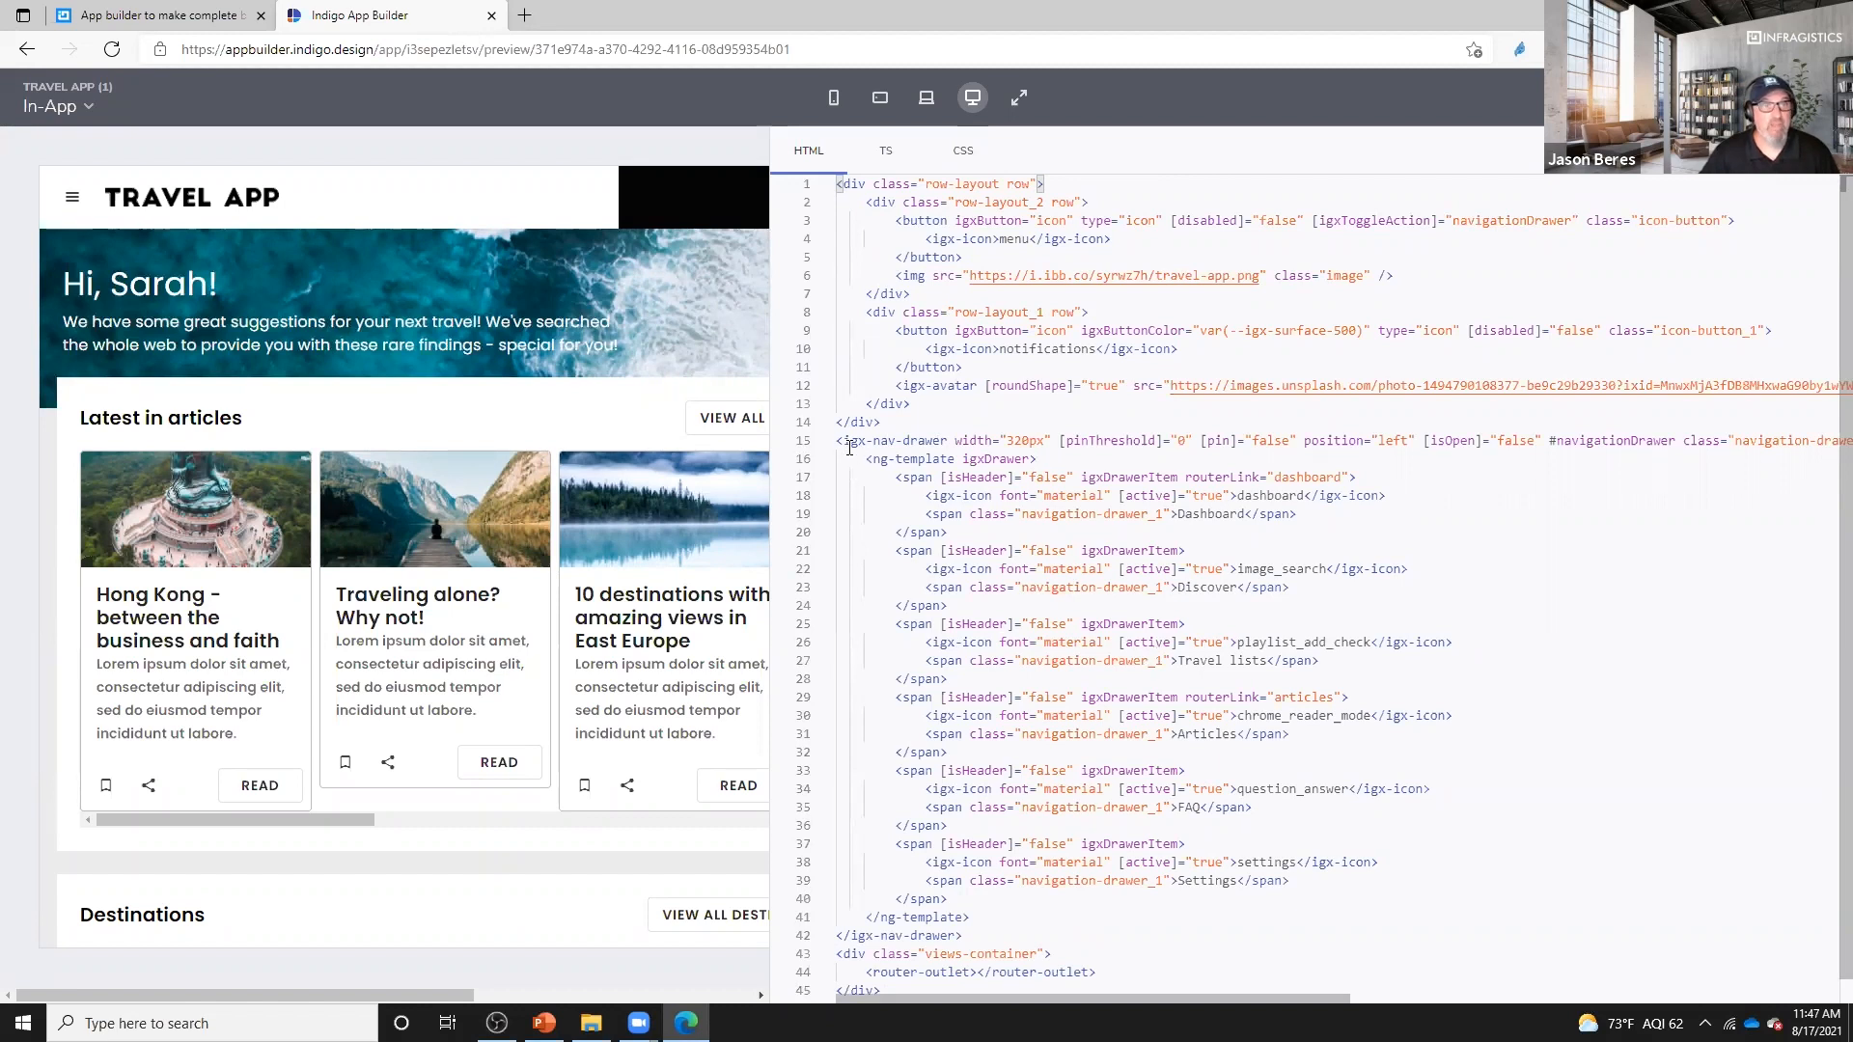
# - Examine the igx-nav-drawer element and its ng-template block in the generated HTML, highlighting each
pyautogui.moveTo(843, 441); pyautogui.dragTo(968, 442)
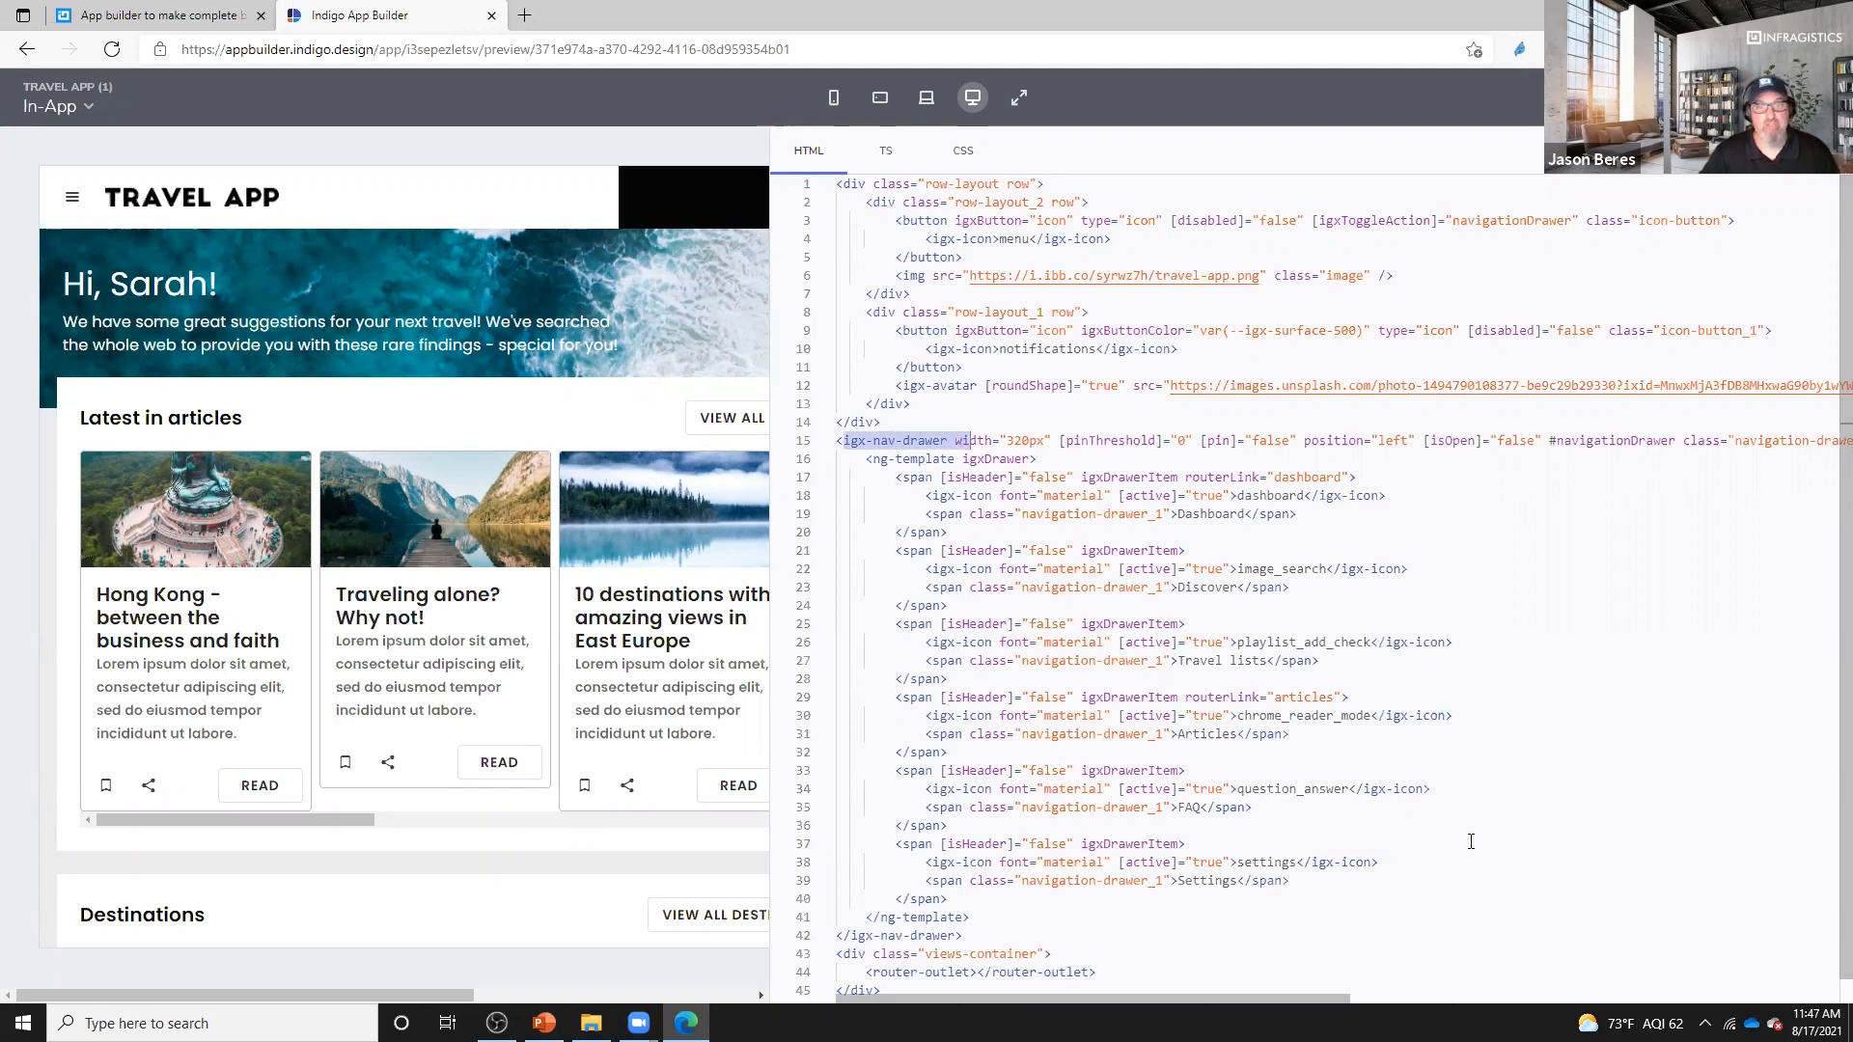
pyautogui.scroll(-1, 1471, 841)
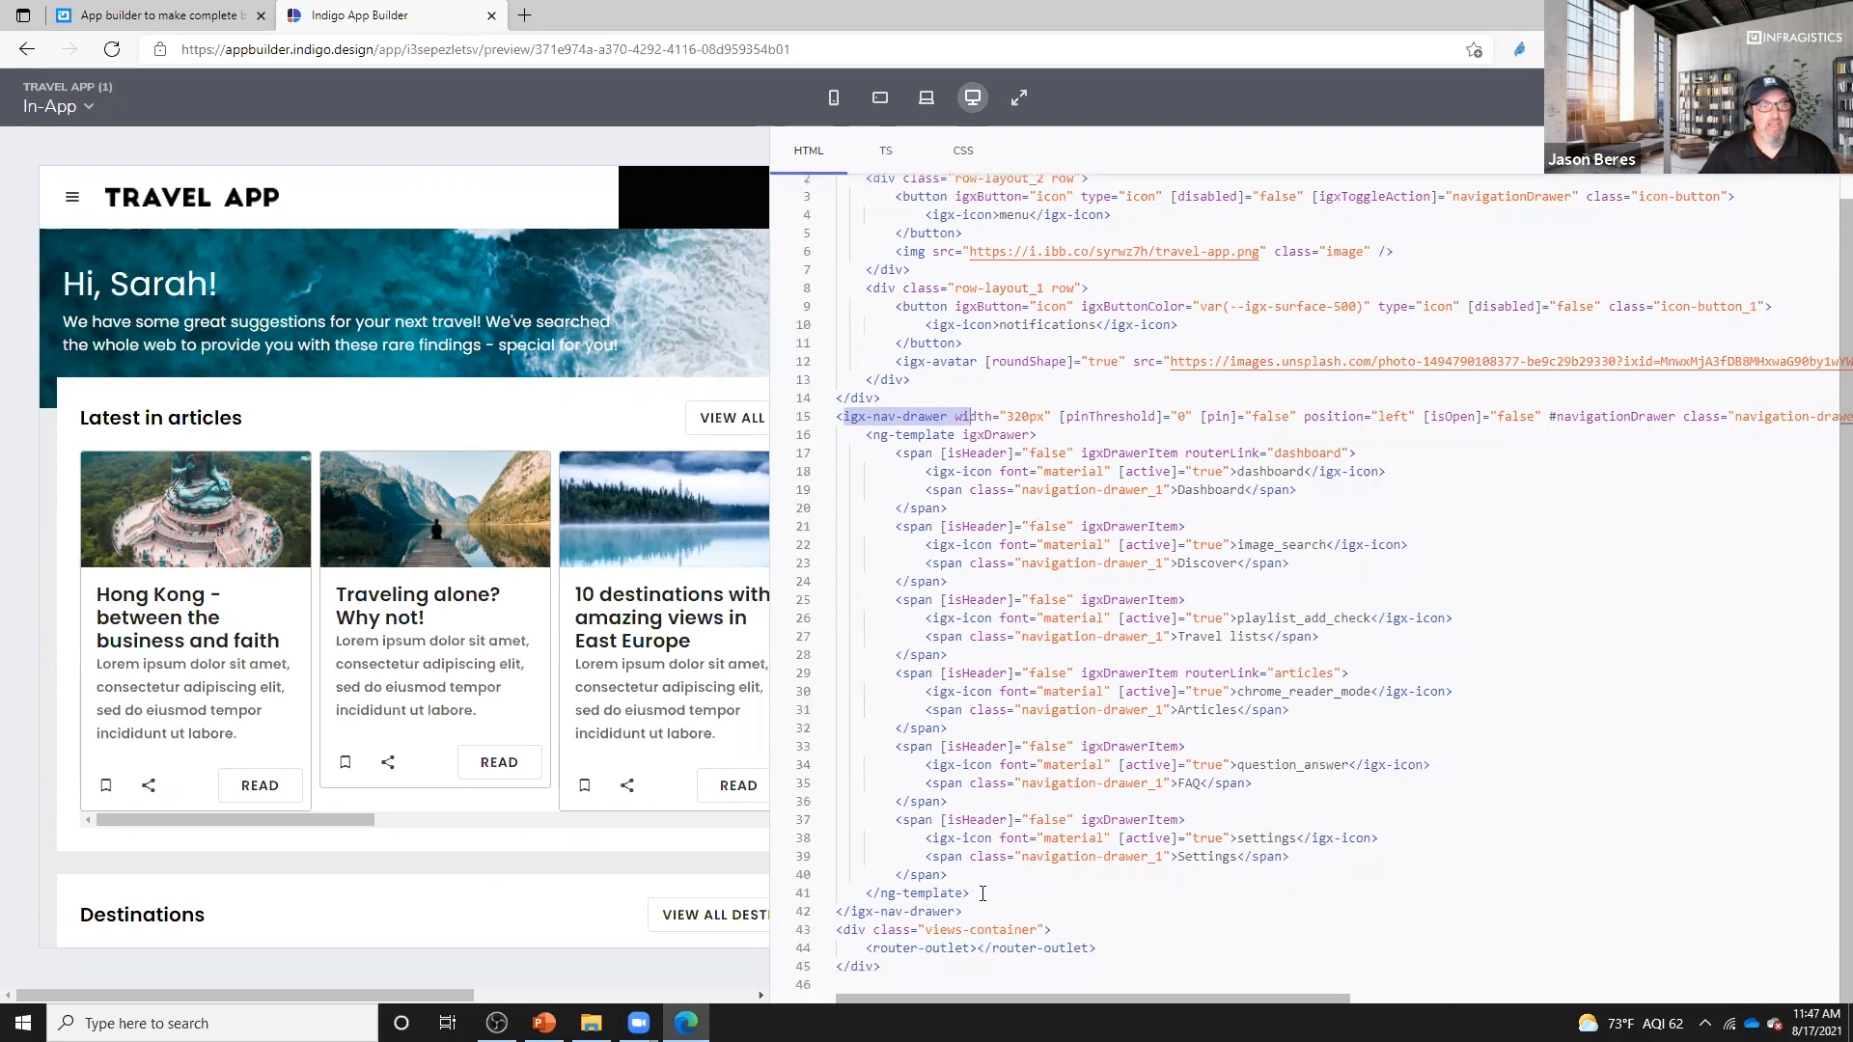
pyautogui.moveTo(982, 892); pyautogui.dragTo(807, 439)
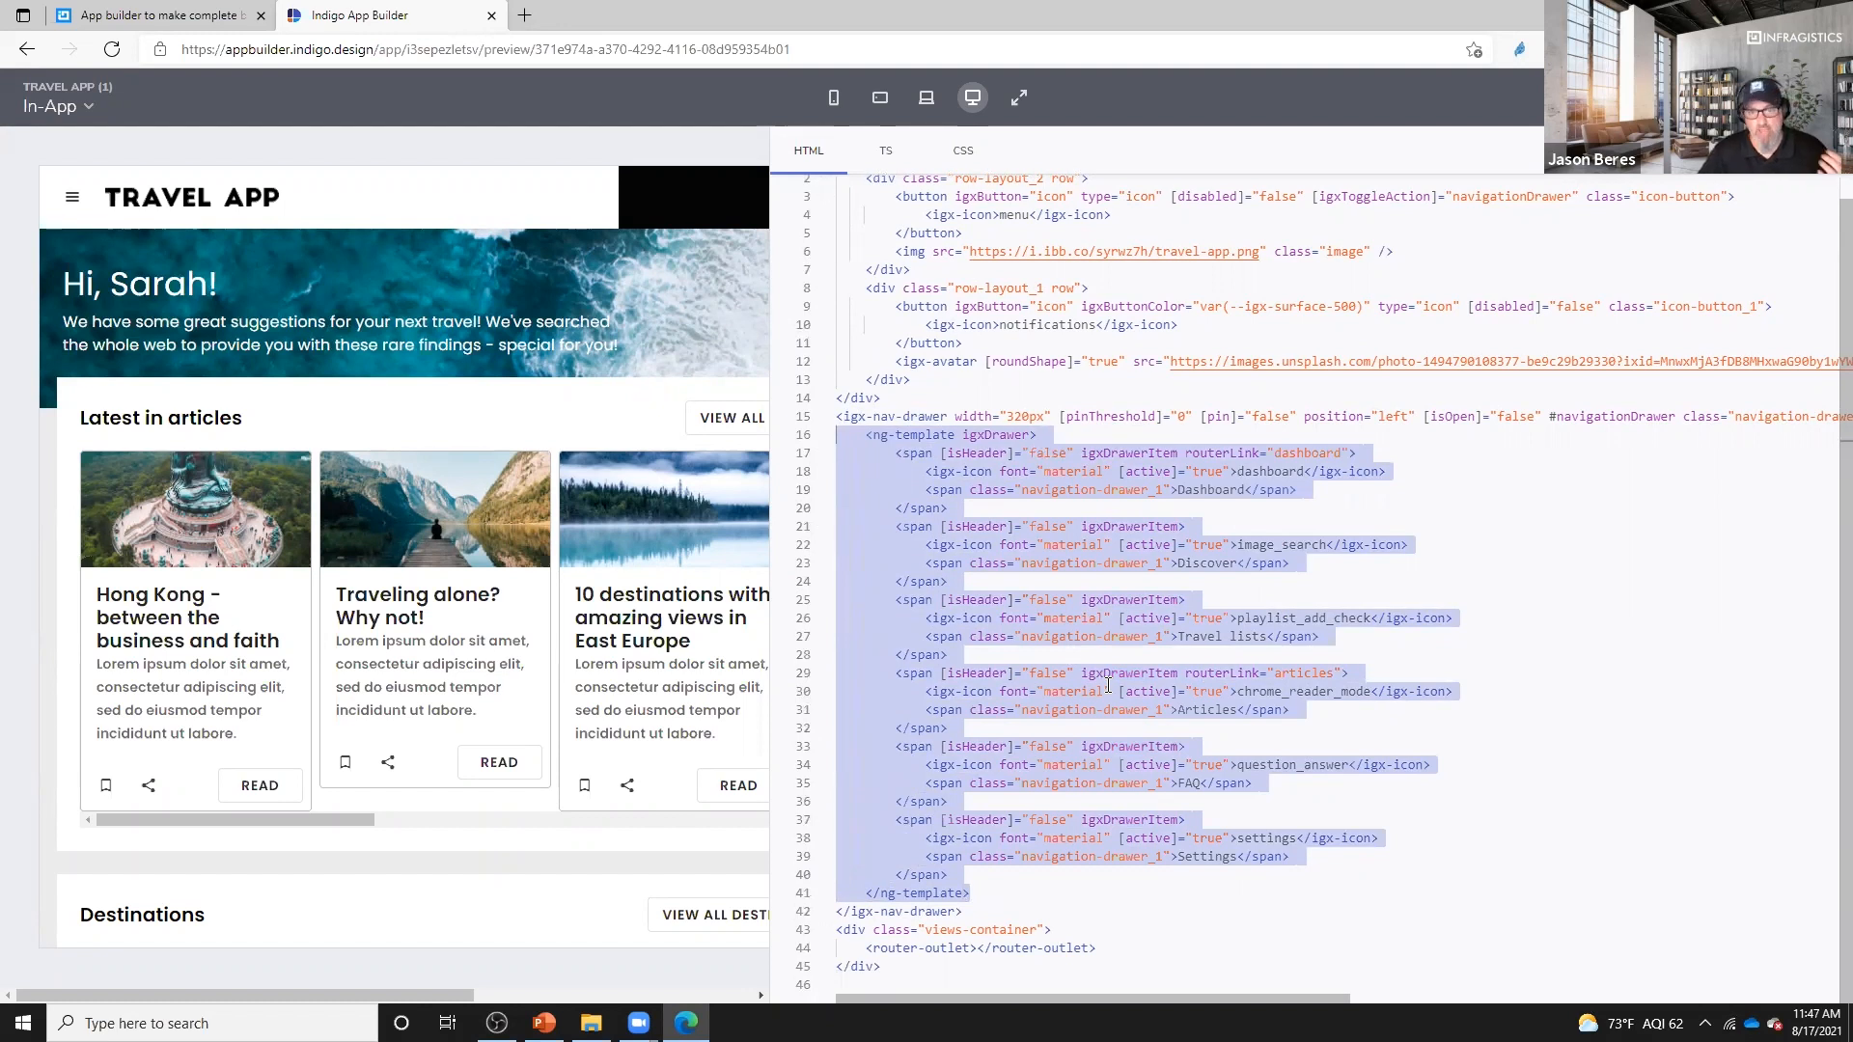
pyautogui.click(1318, 807)
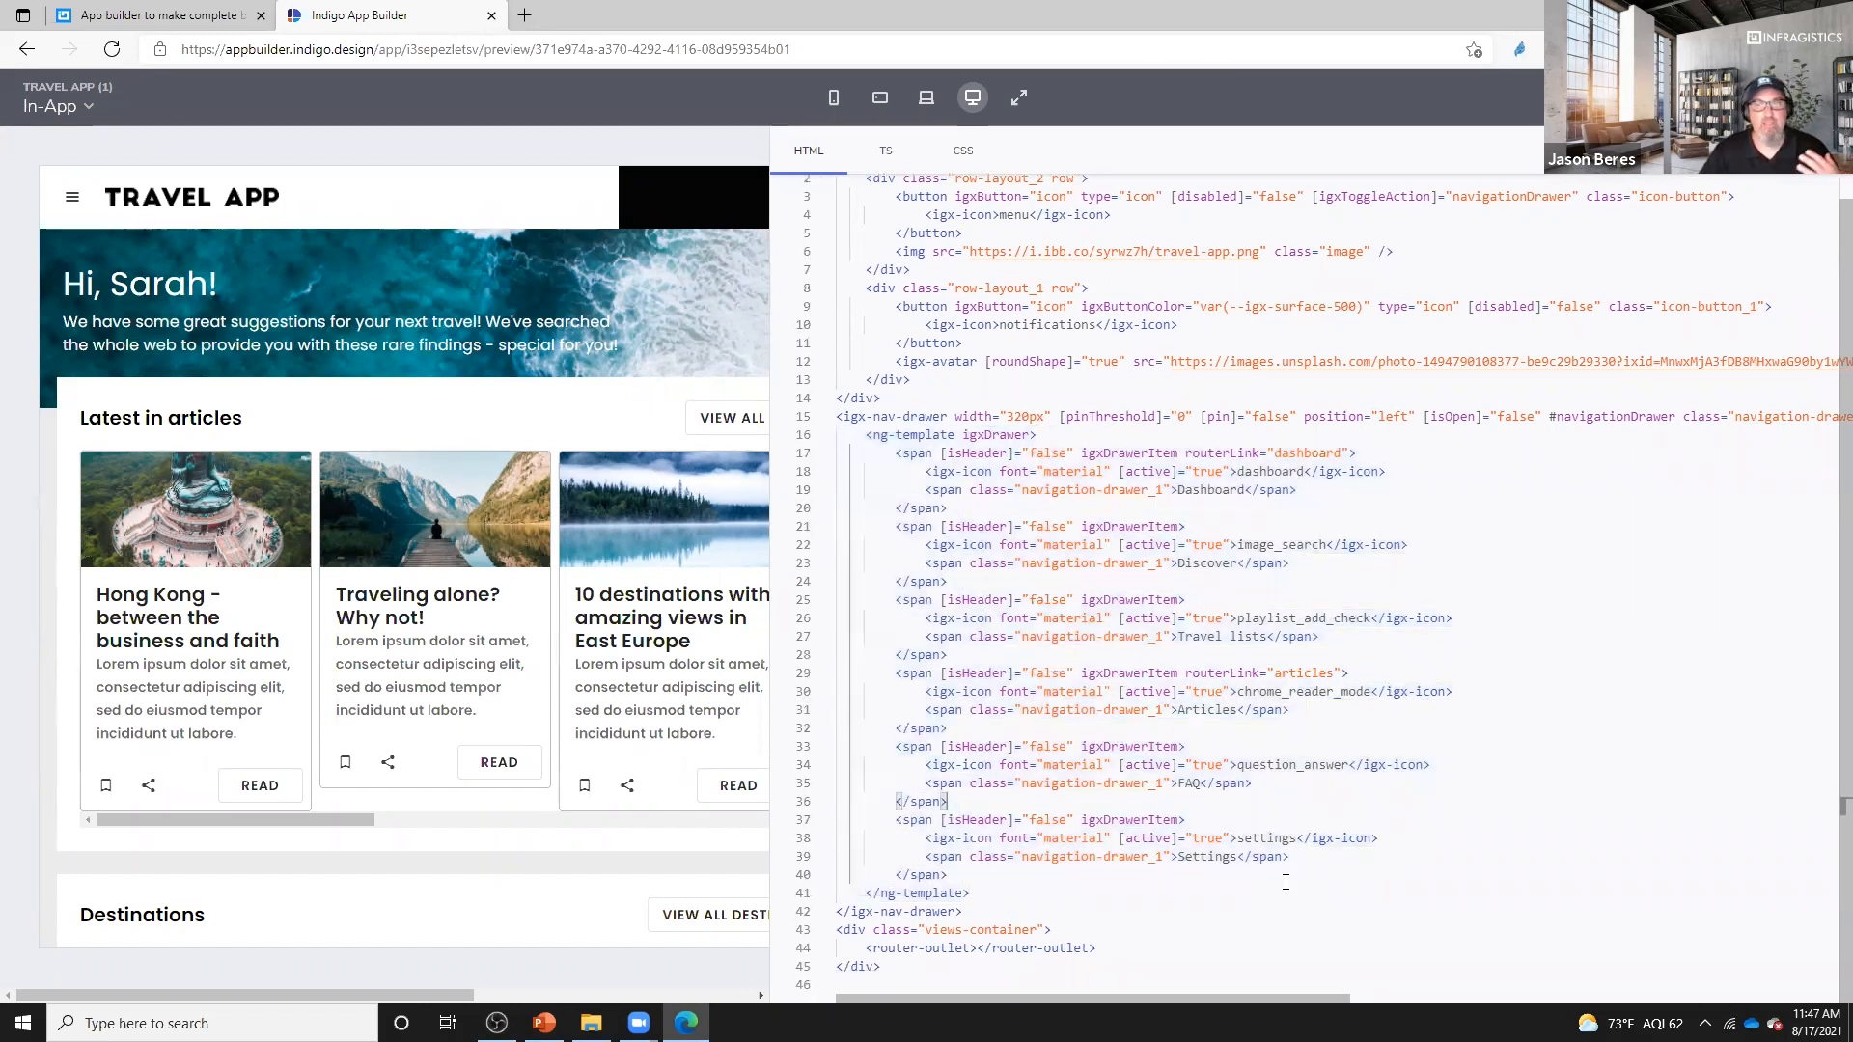
# - Switch the preview from the In-App view to the Articles view and look through its article cards
pyautogui.scroll(1, 1286, 882)
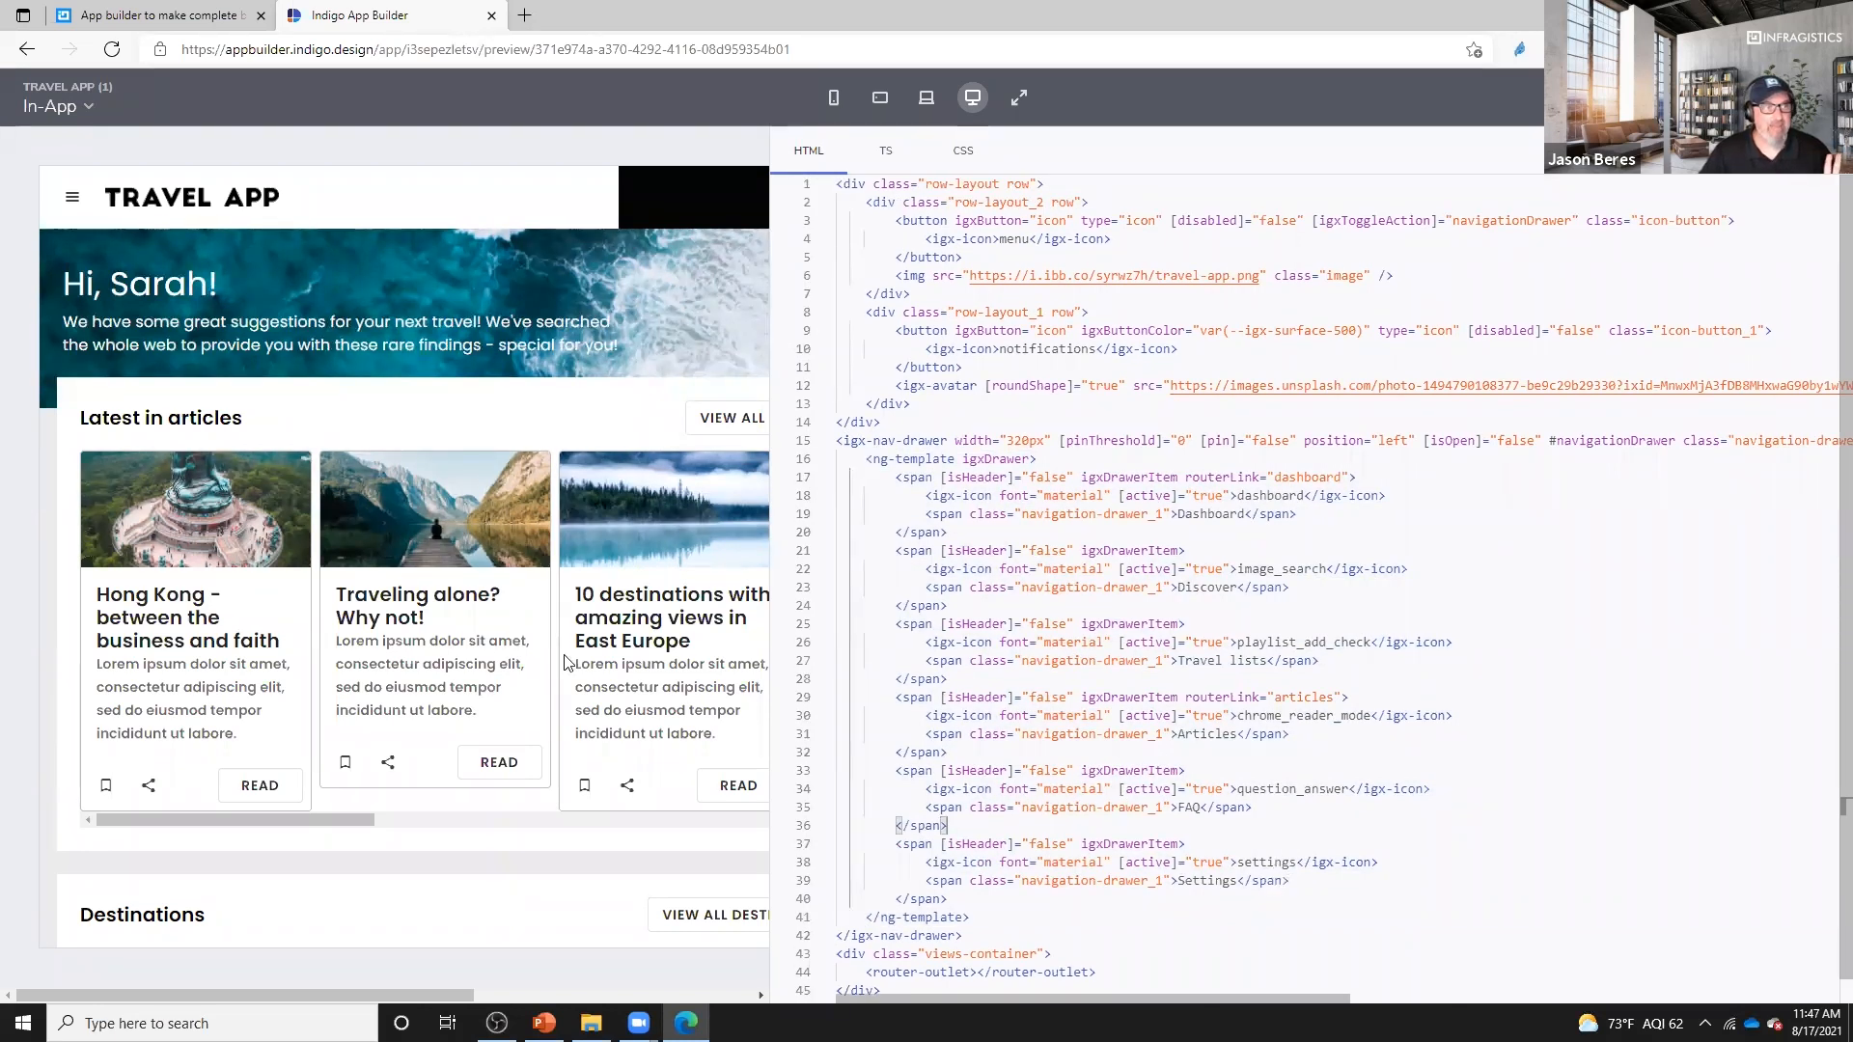
pyautogui.click(77, 108)
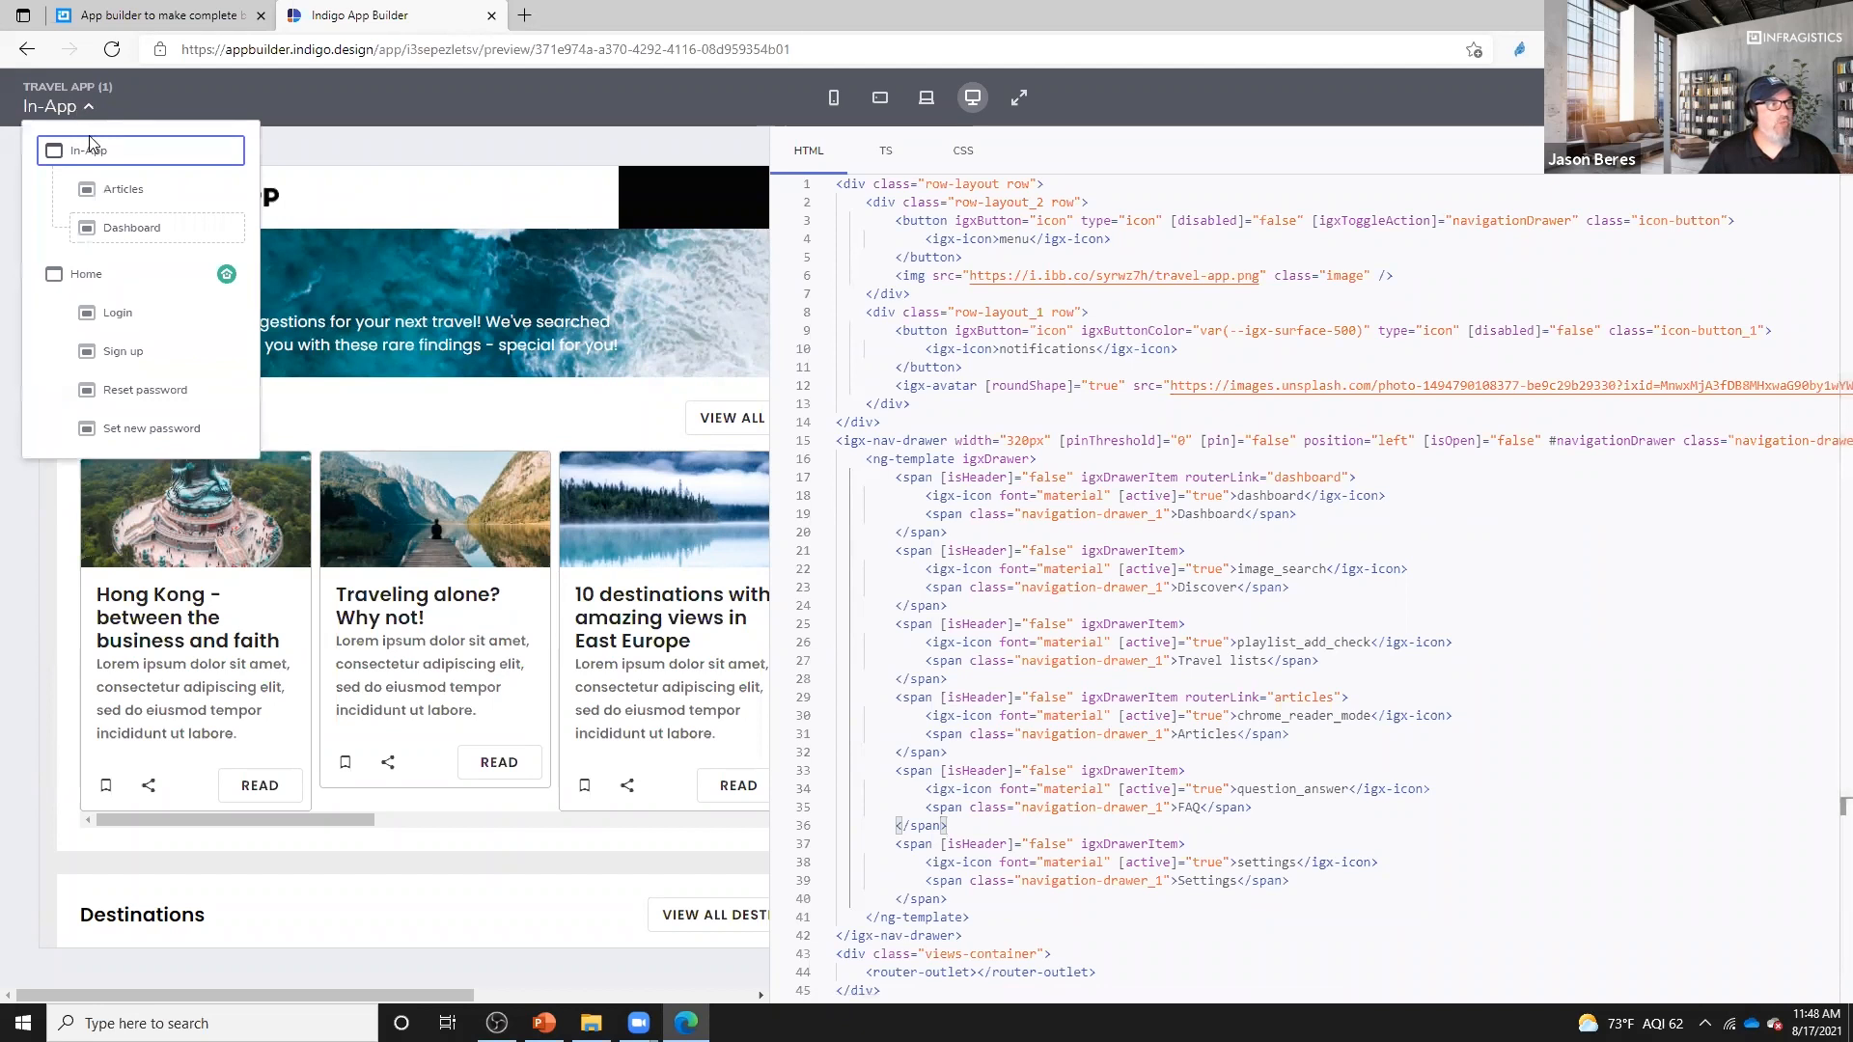
pyautogui.click(114, 190)
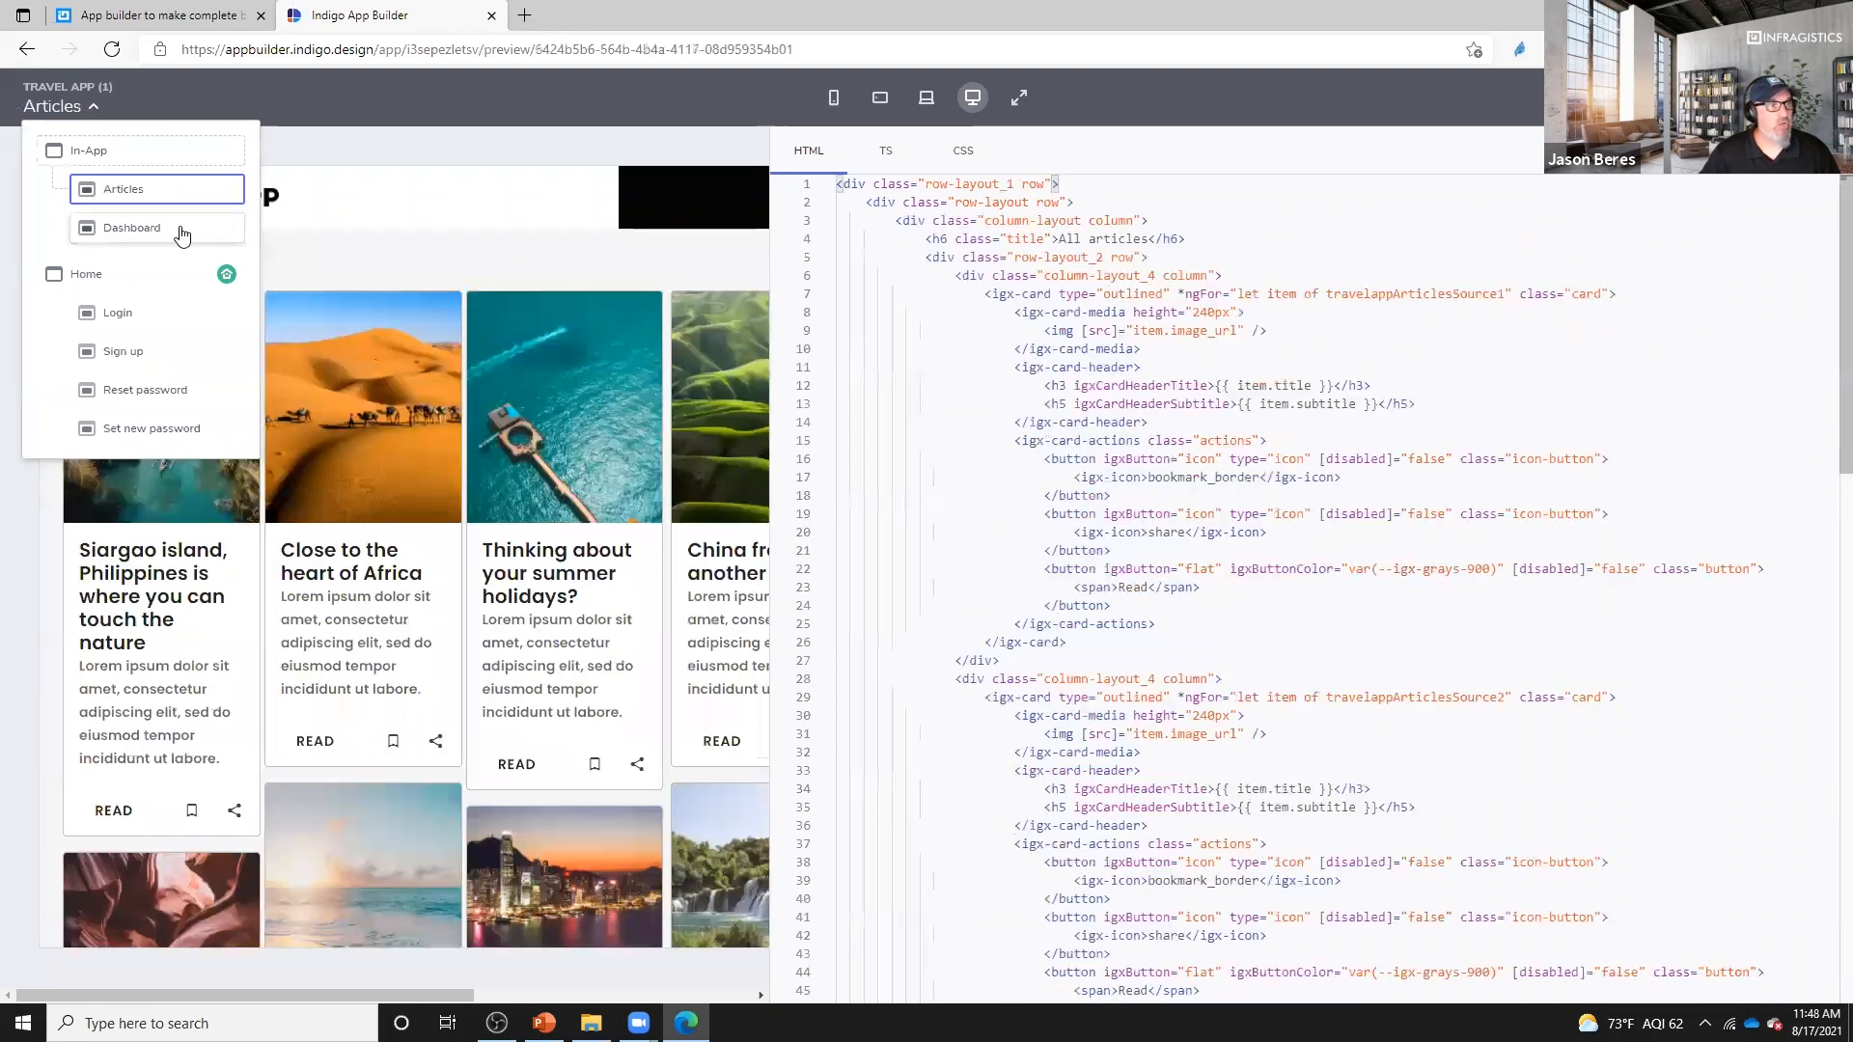
pyautogui.scroll(-3, 501, 632)
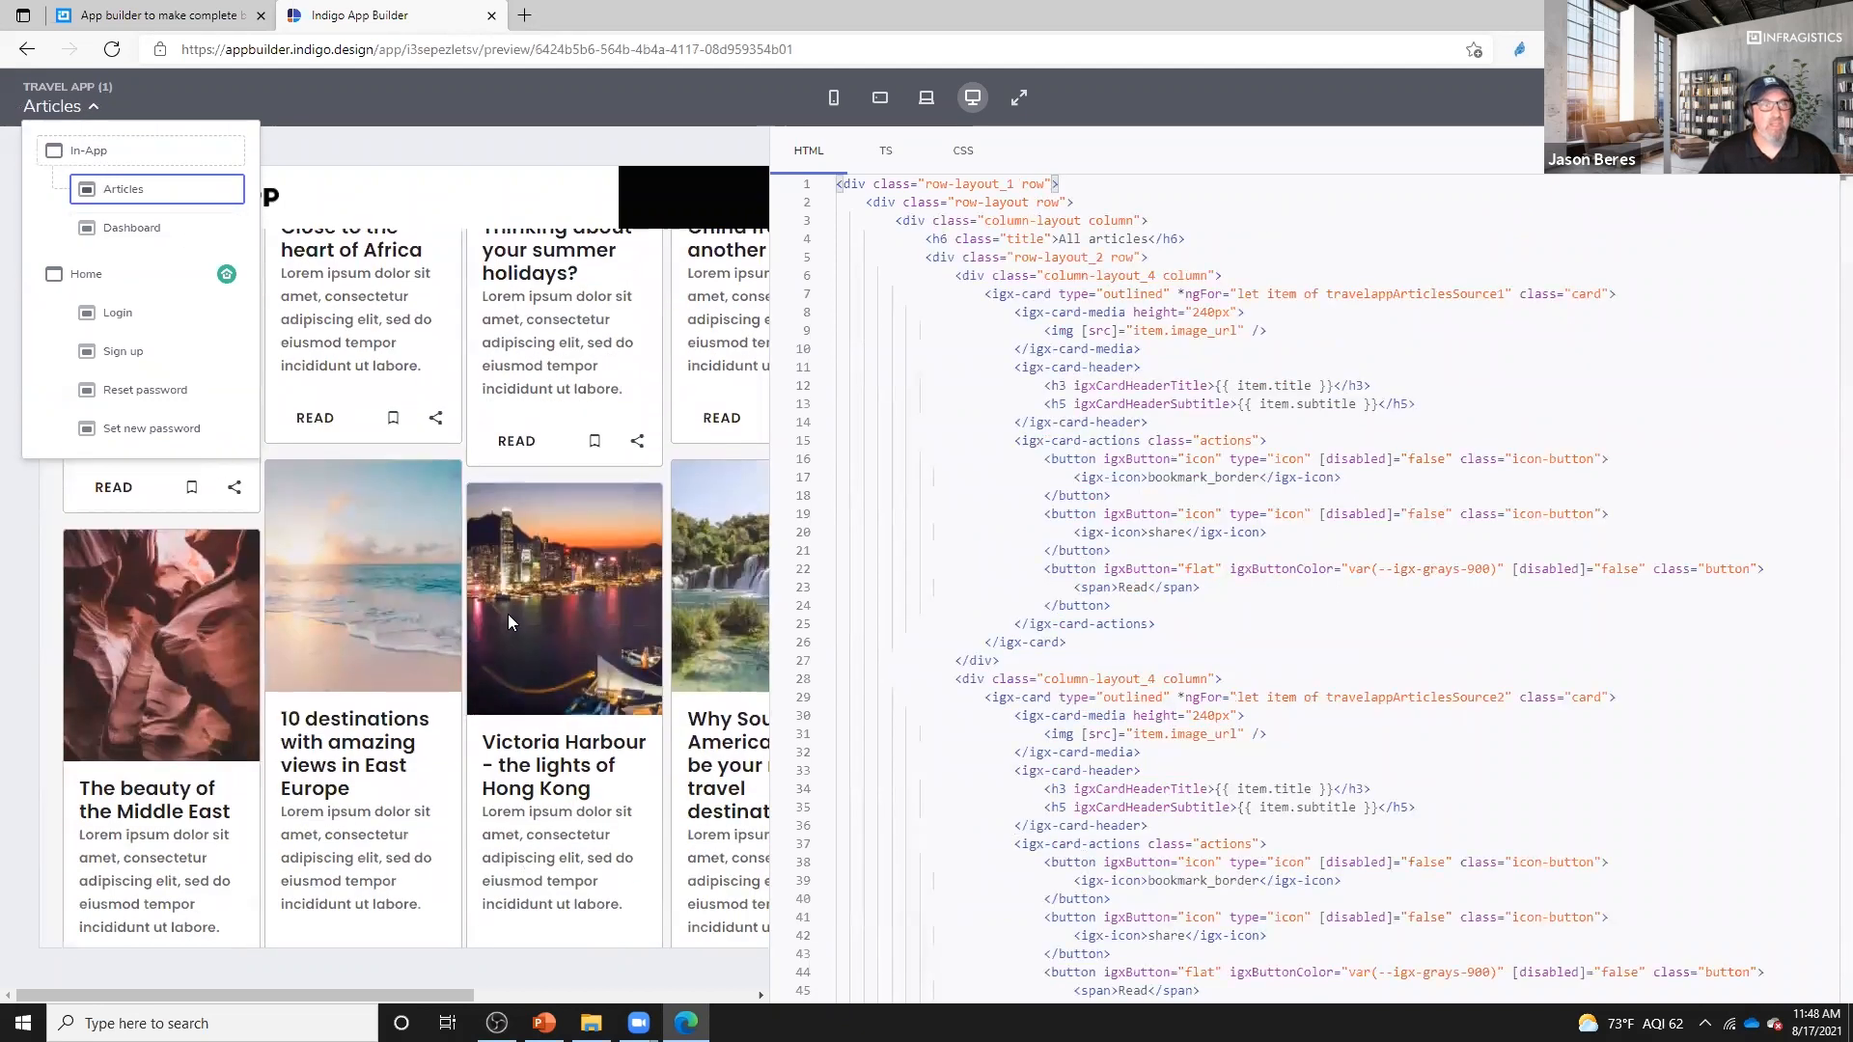
pyautogui.click(1002, 454)
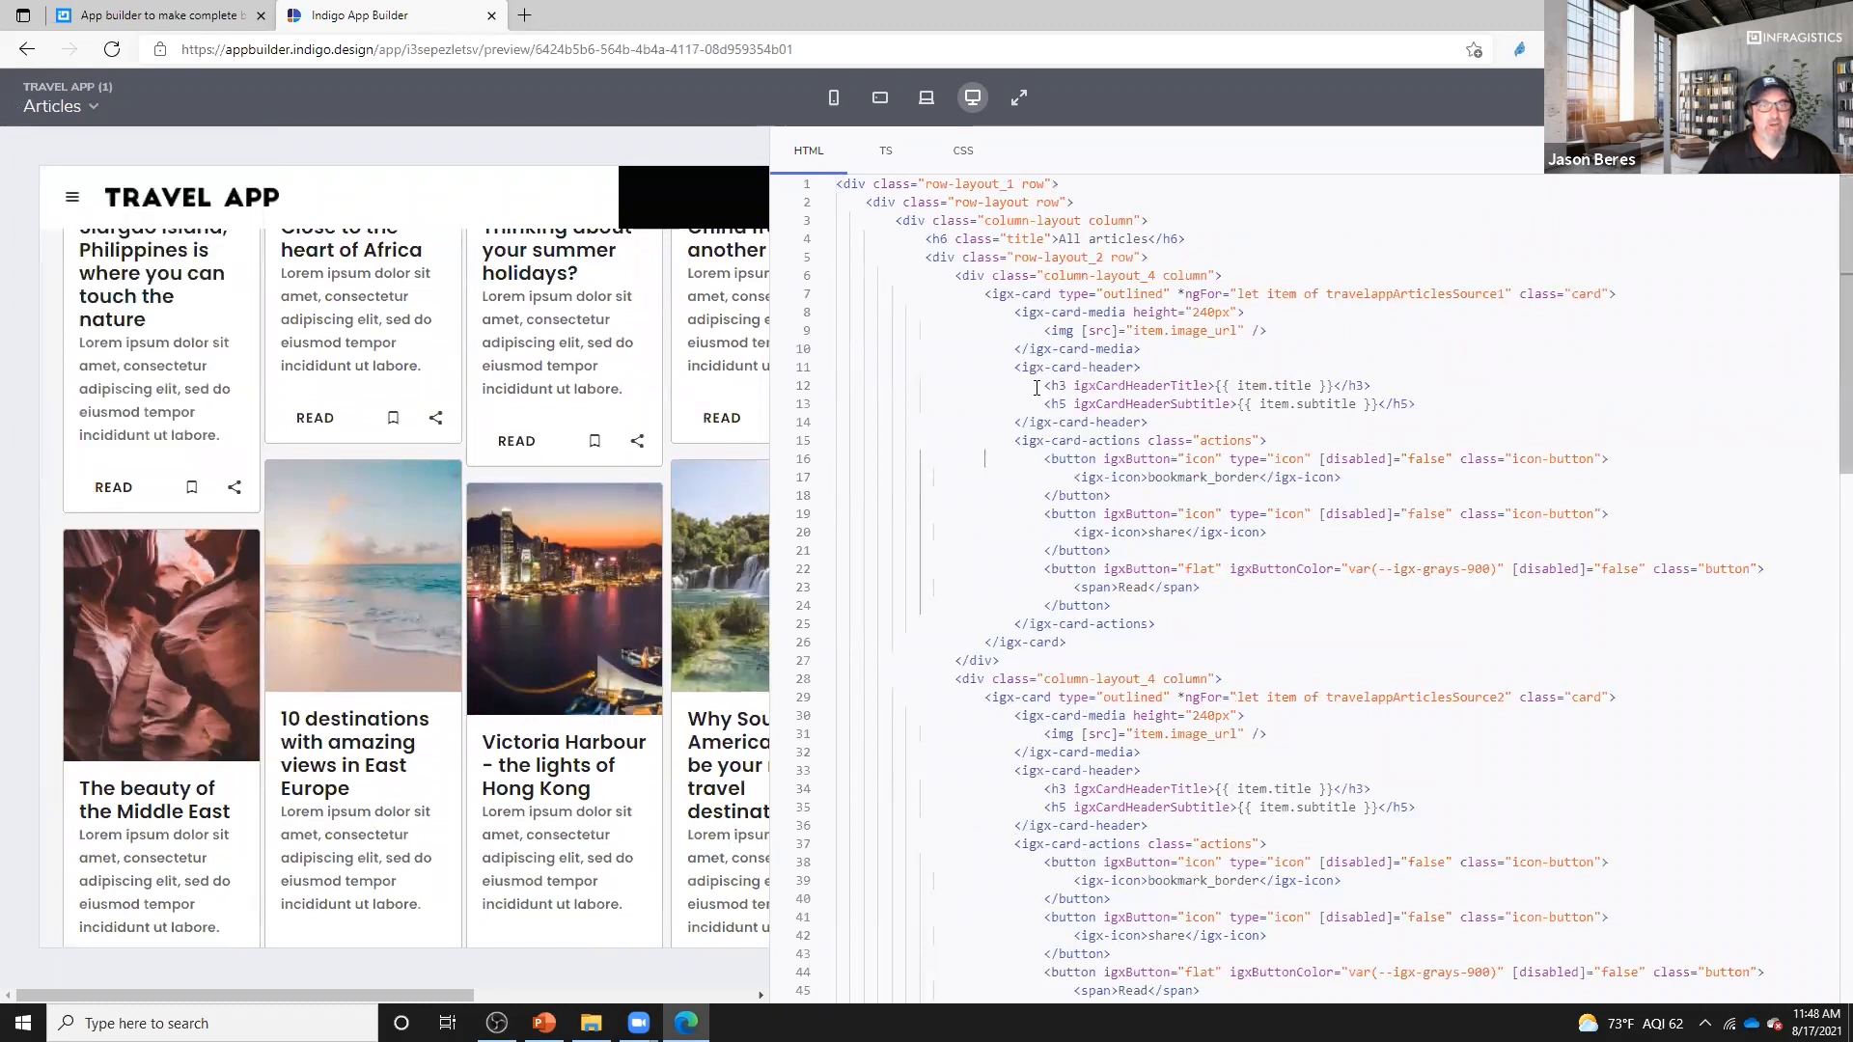
# - Examine the first igx-card block in the Articles HTML, highlighting the whole card and its title and subtitle bindings
pyautogui.moveTo(1037, 388); pyautogui.dragTo(1467, 403)
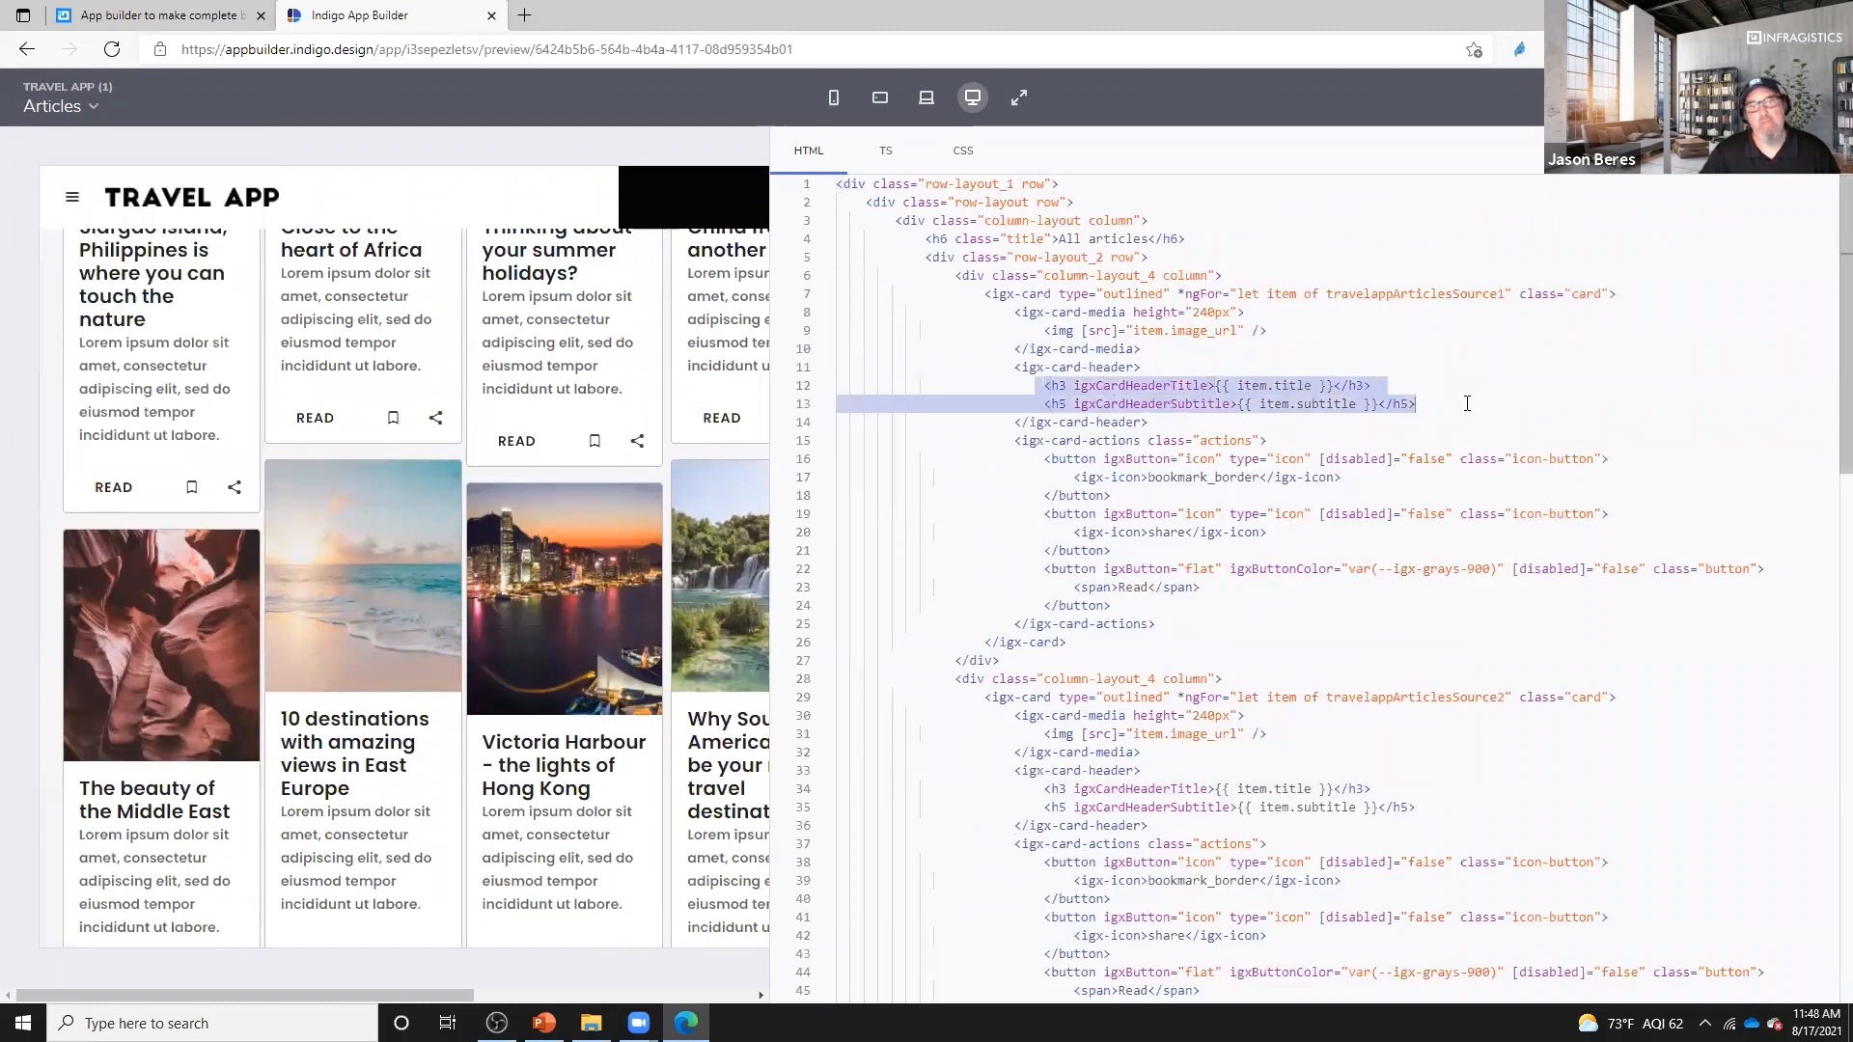
pyautogui.click(1467, 404)
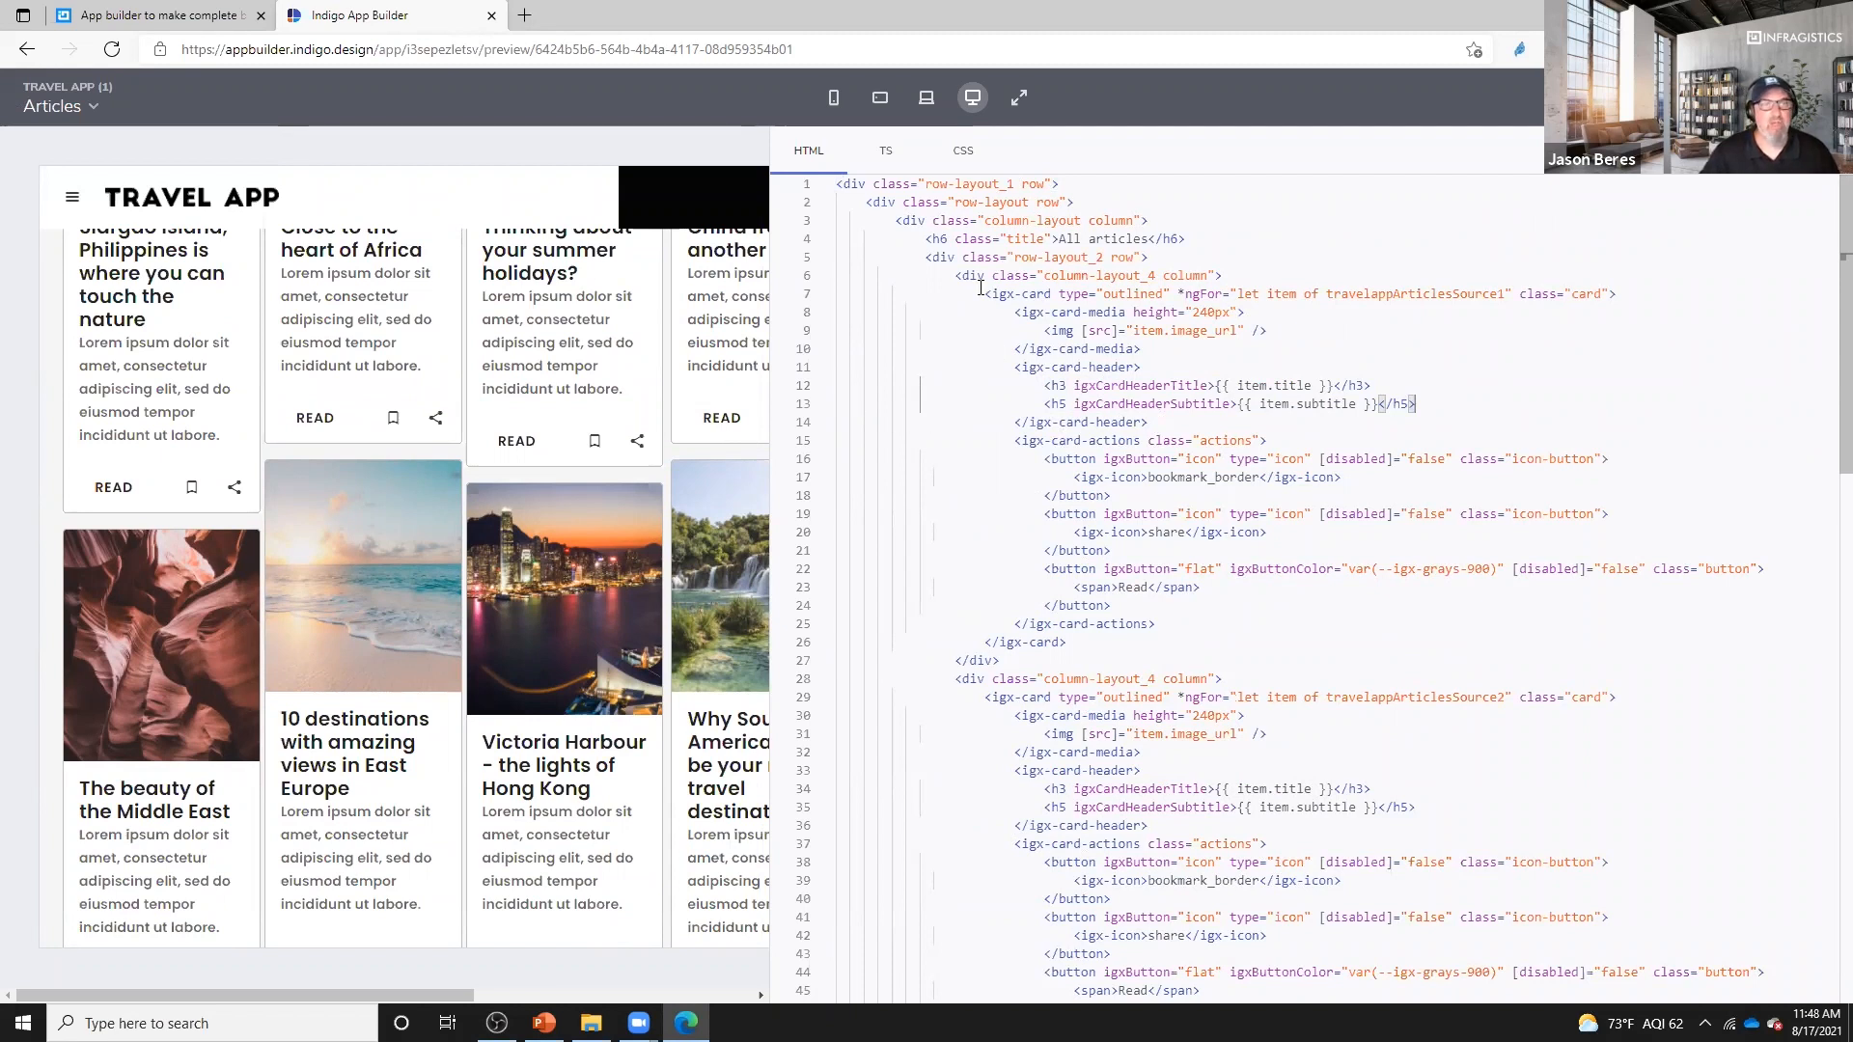
pyautogui.moveTo(982, 289); pyautogui.dragTo(1590, 649)
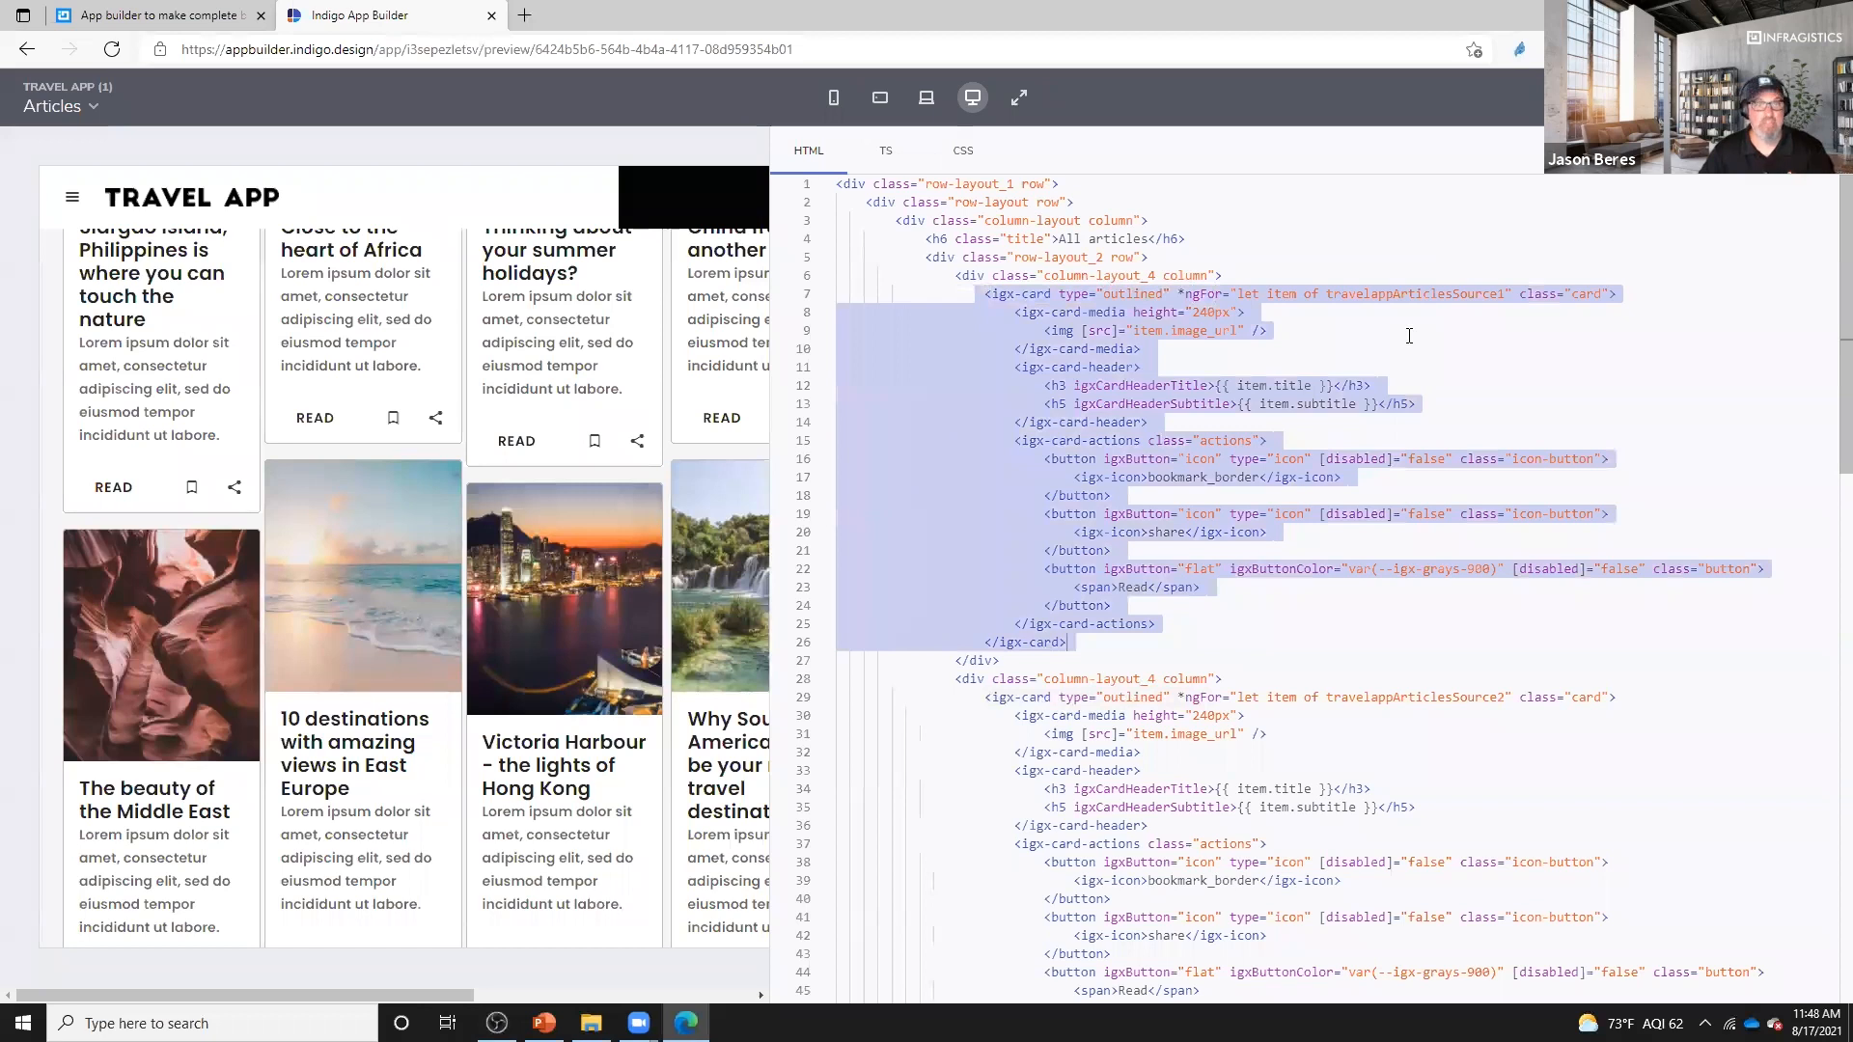
pyautogui.click(1249, 397)
pyautogui.moveTo(1415, 403); pyautogui.dragTo(830, 389)
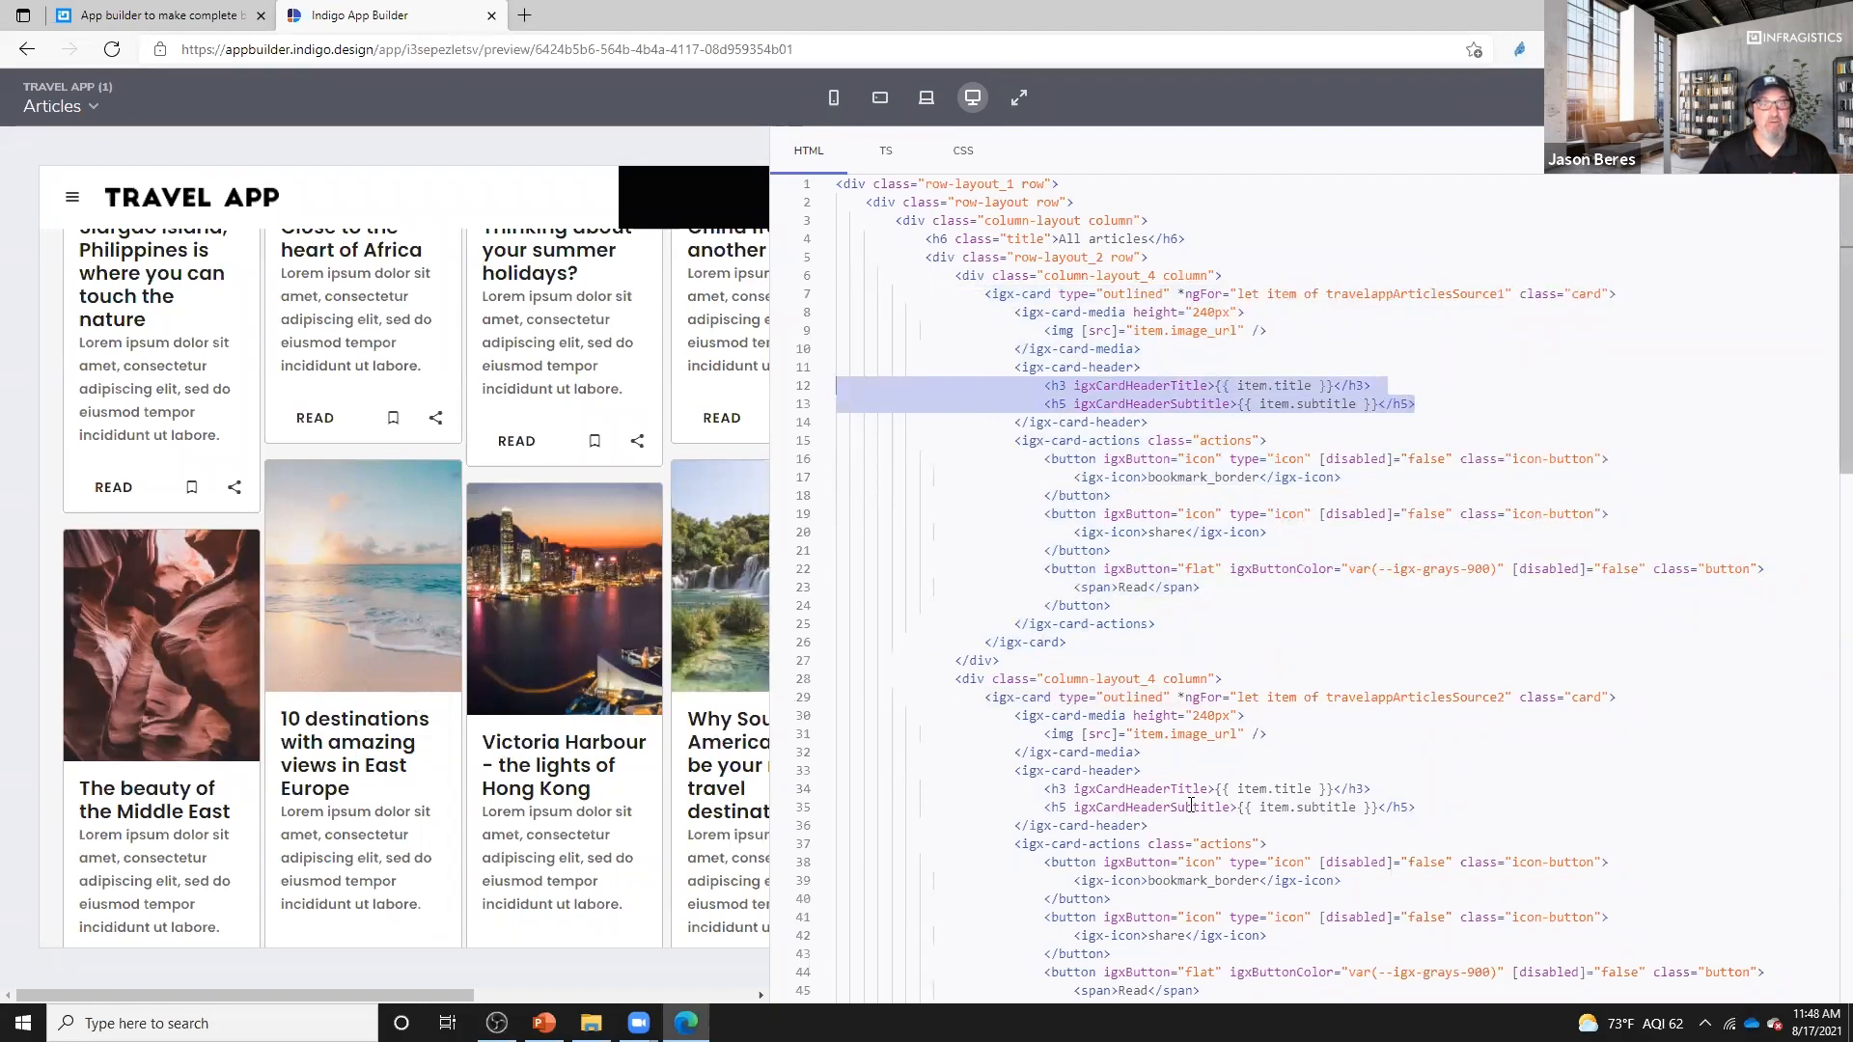
# - Highlight the title and subtitle bindings in the second and third igx-card blocks of the Articles HTML
pyautogui.scroll(-2, 1203, 806)
pyautogui.moveTo(1415, 662); pyautogui.dragTo(817, 648)
pyautogui.scroll(-5, 1235, 753)
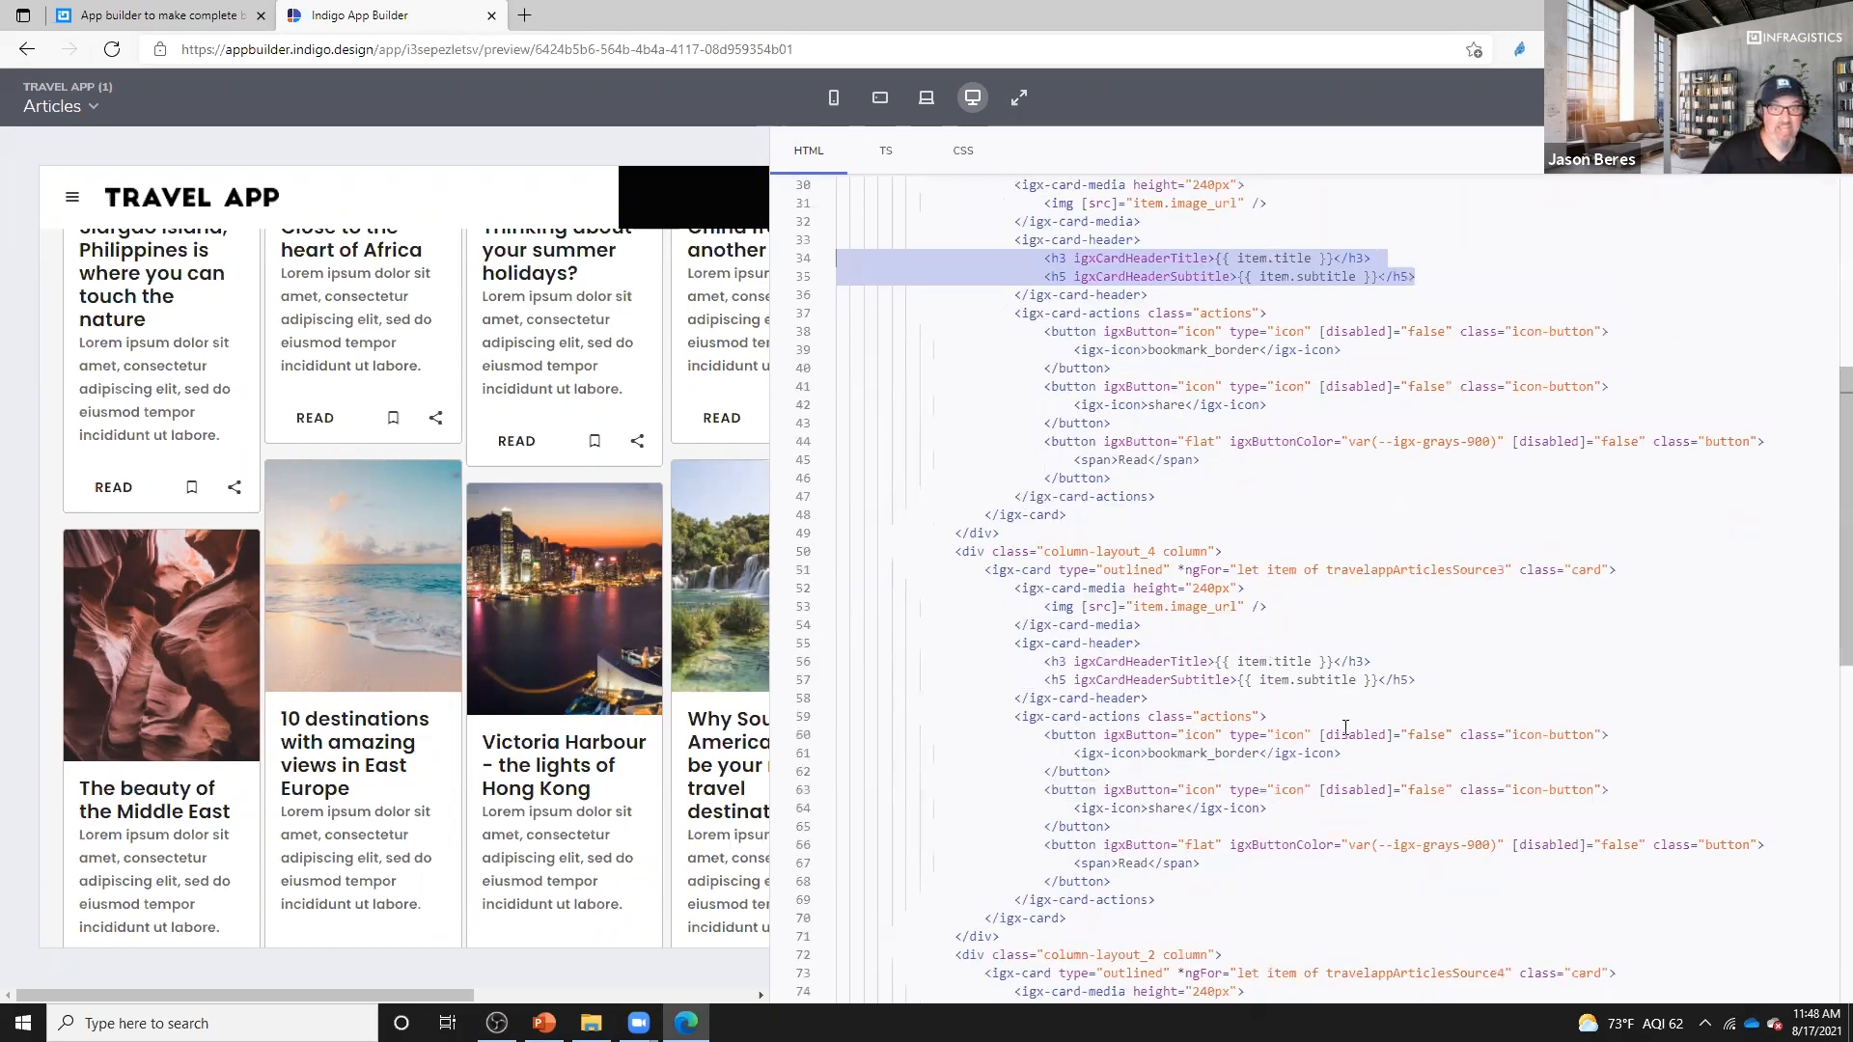
pyautogui.moveTo(1414, 679); pyautogui.dragTo(865, 661)
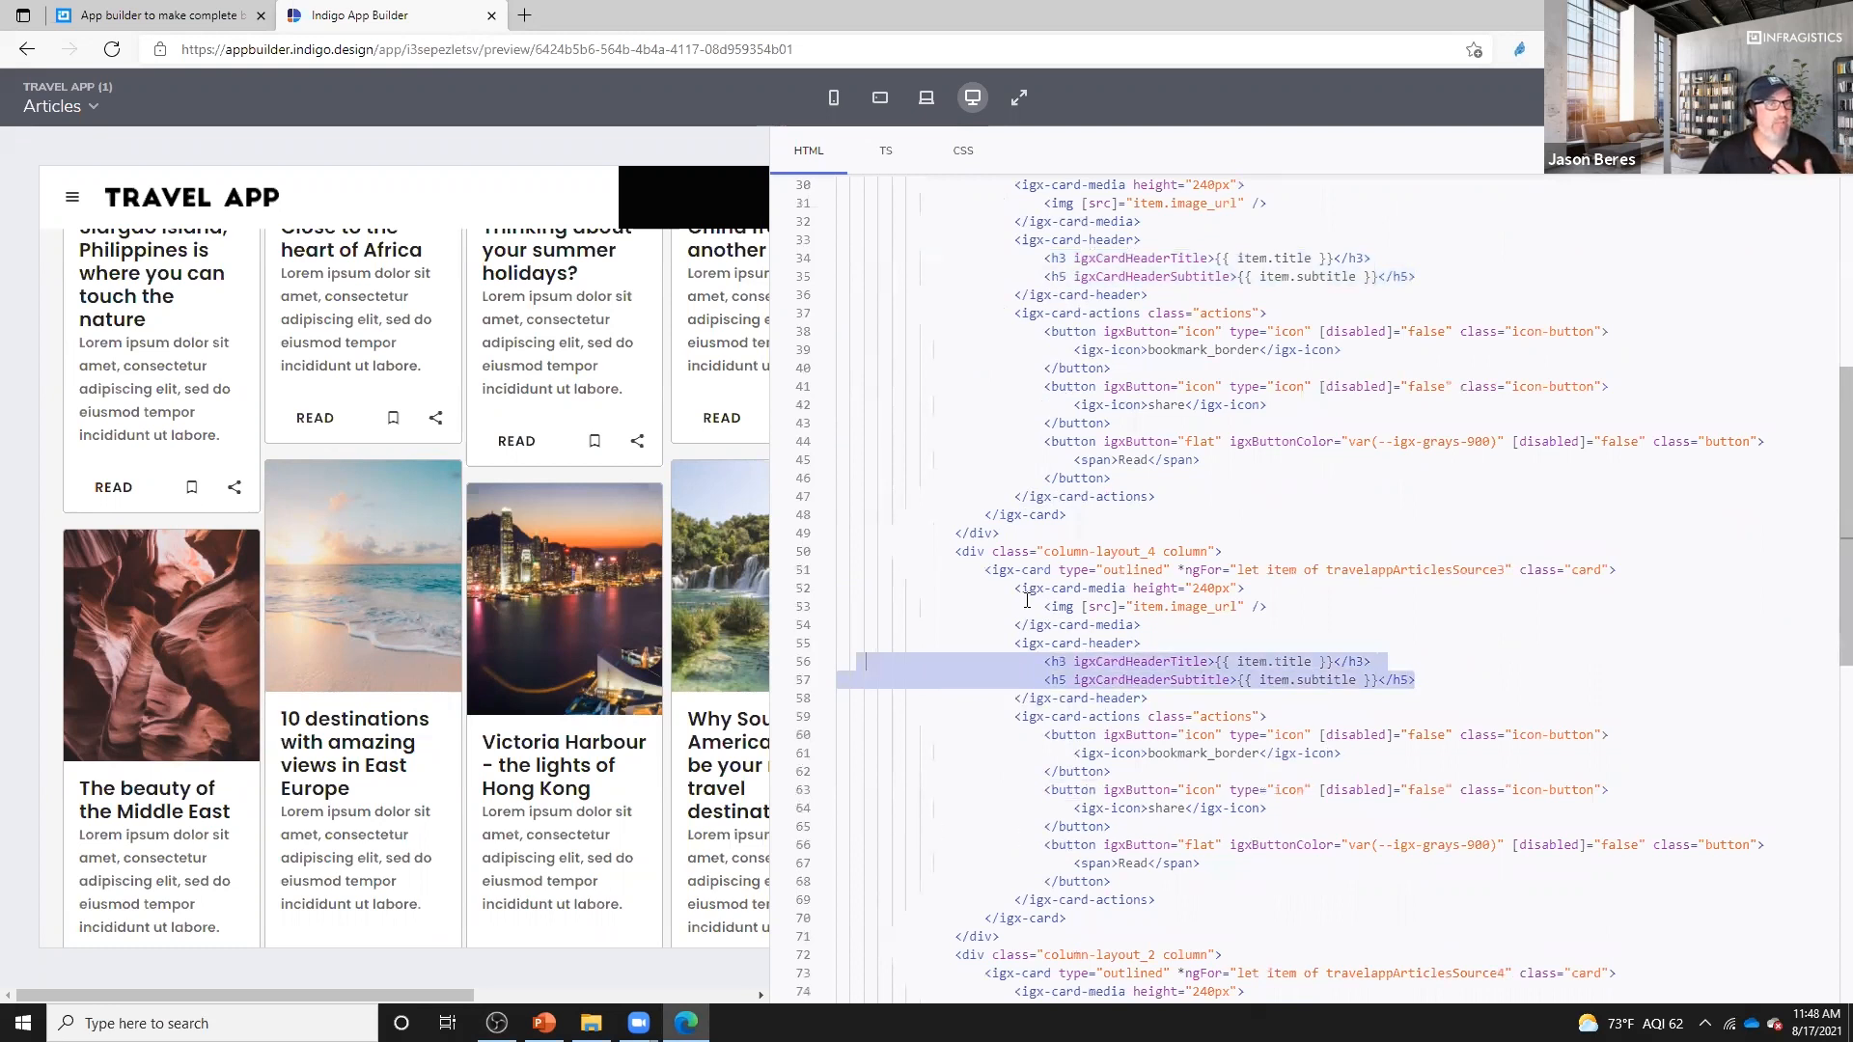
# - Switch the preview to the Sign up view and copy all of its generated HTML
pyautogui.click(93, 108)
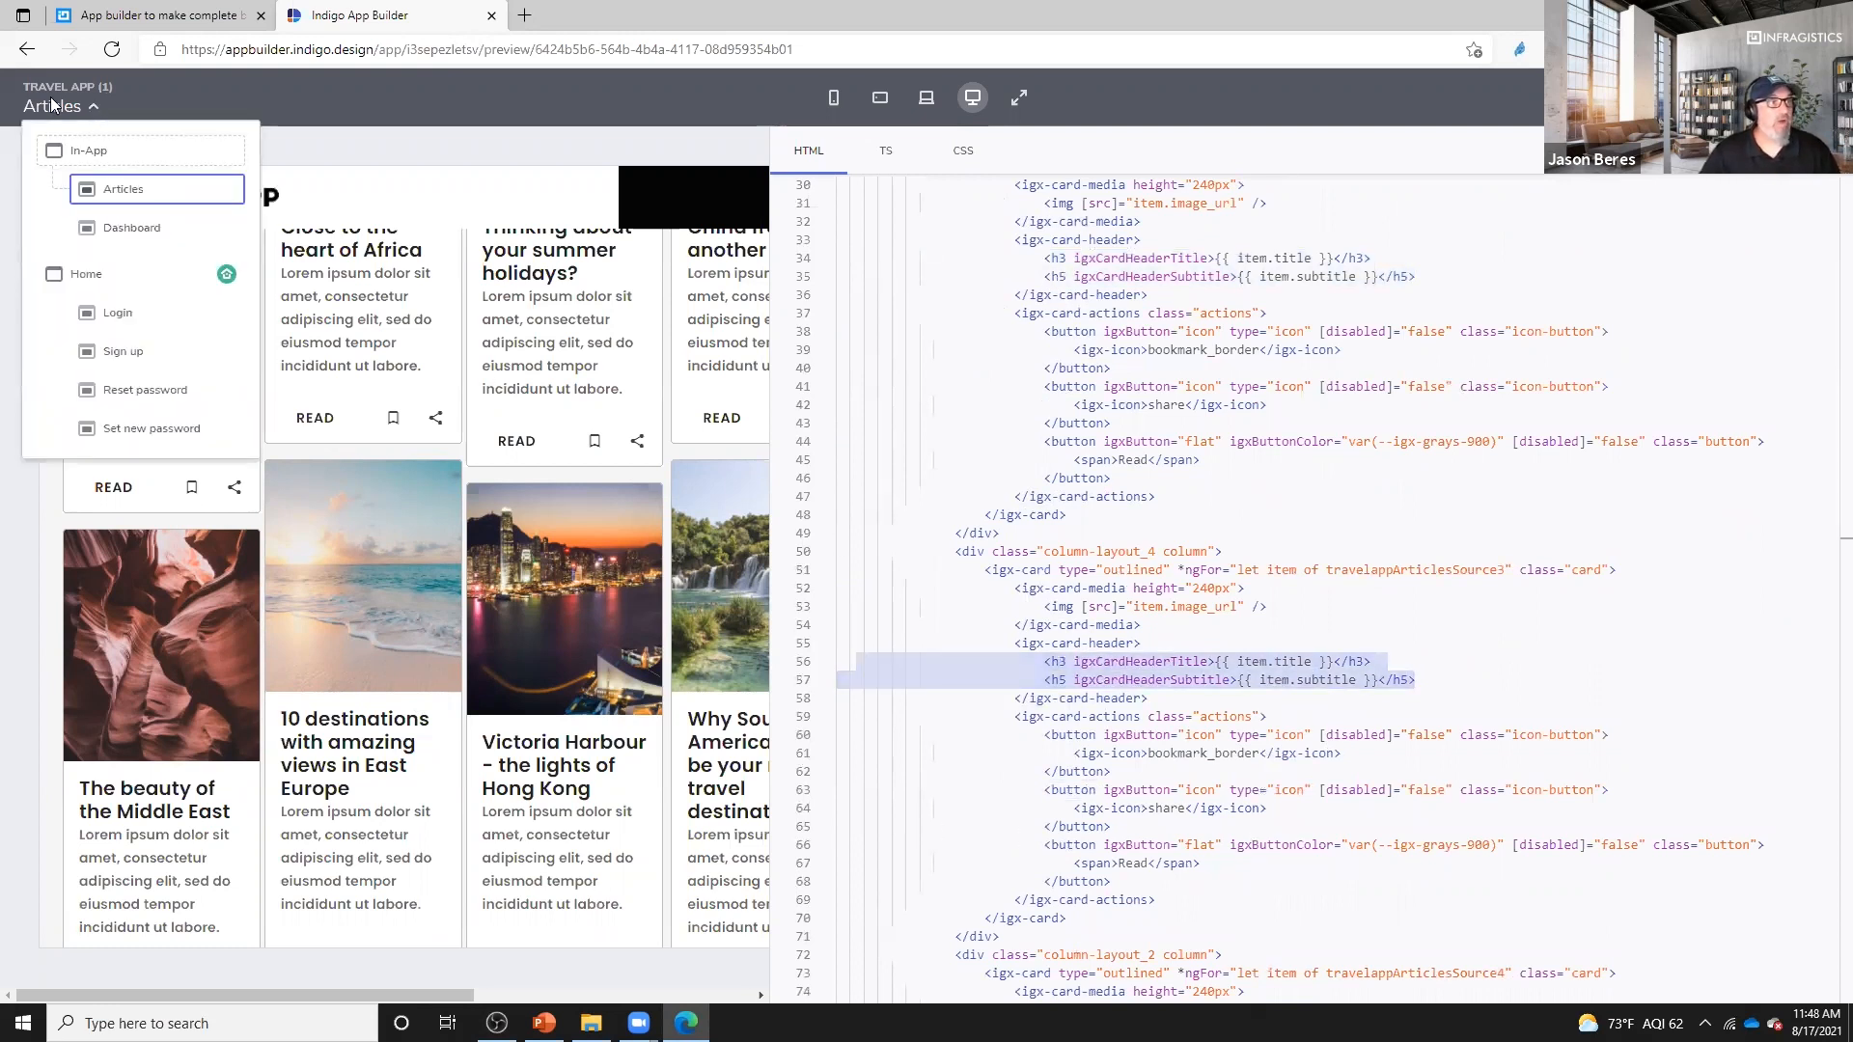
pyautogui.click(124, 352)
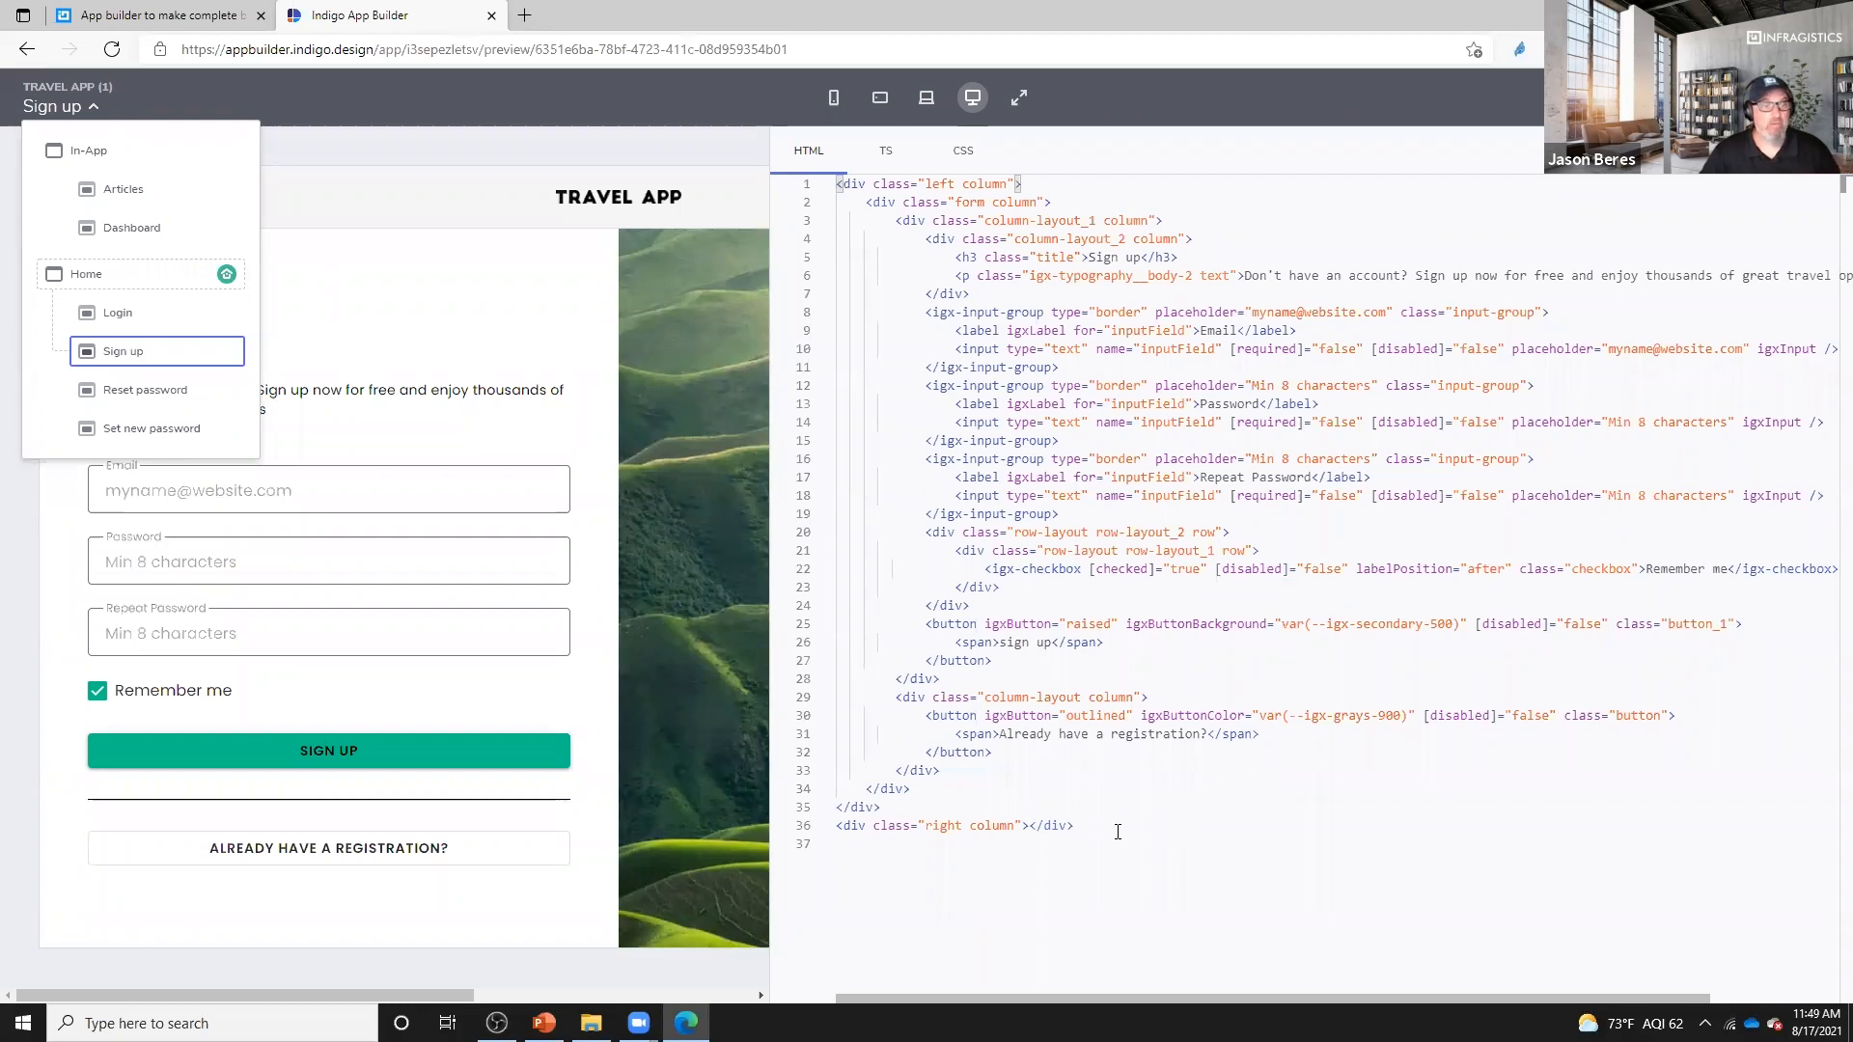
pyautogui.moveTo(1118, 832); pyautogui.dragTo(762, 129)
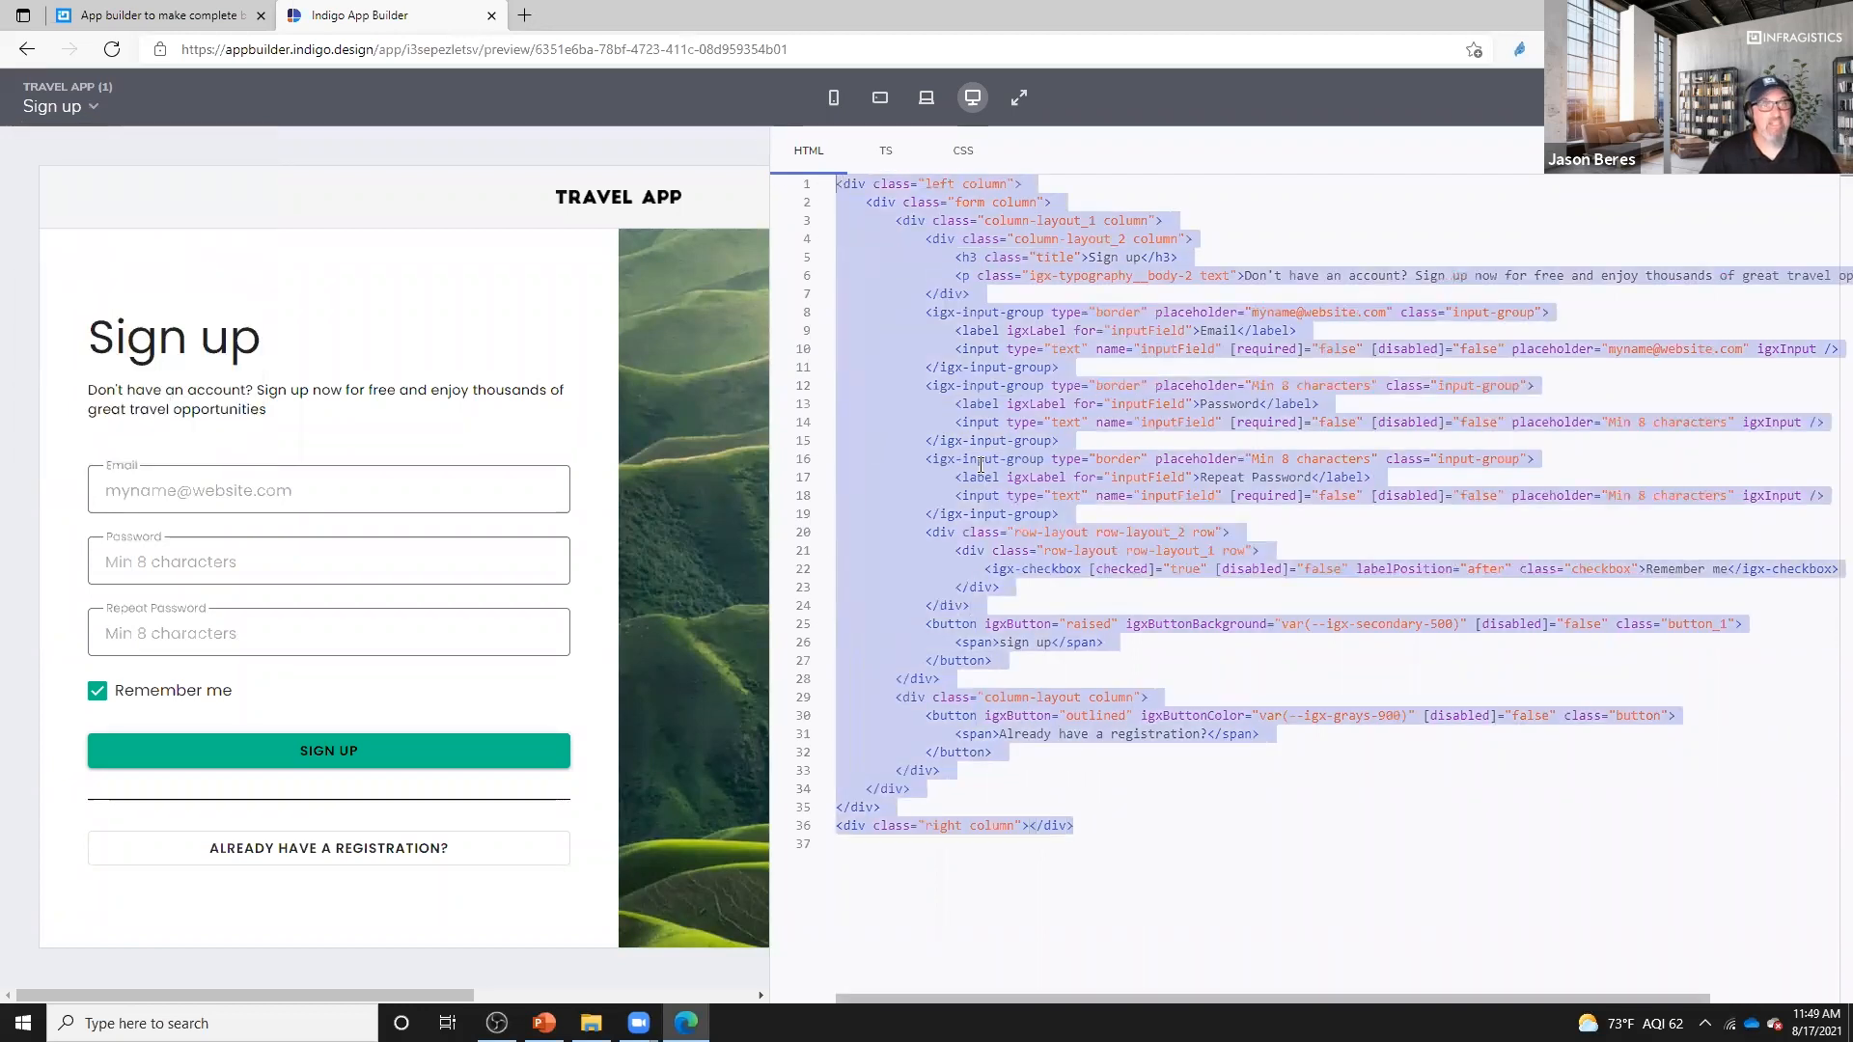
pyautogui.rightClick(981, 465)
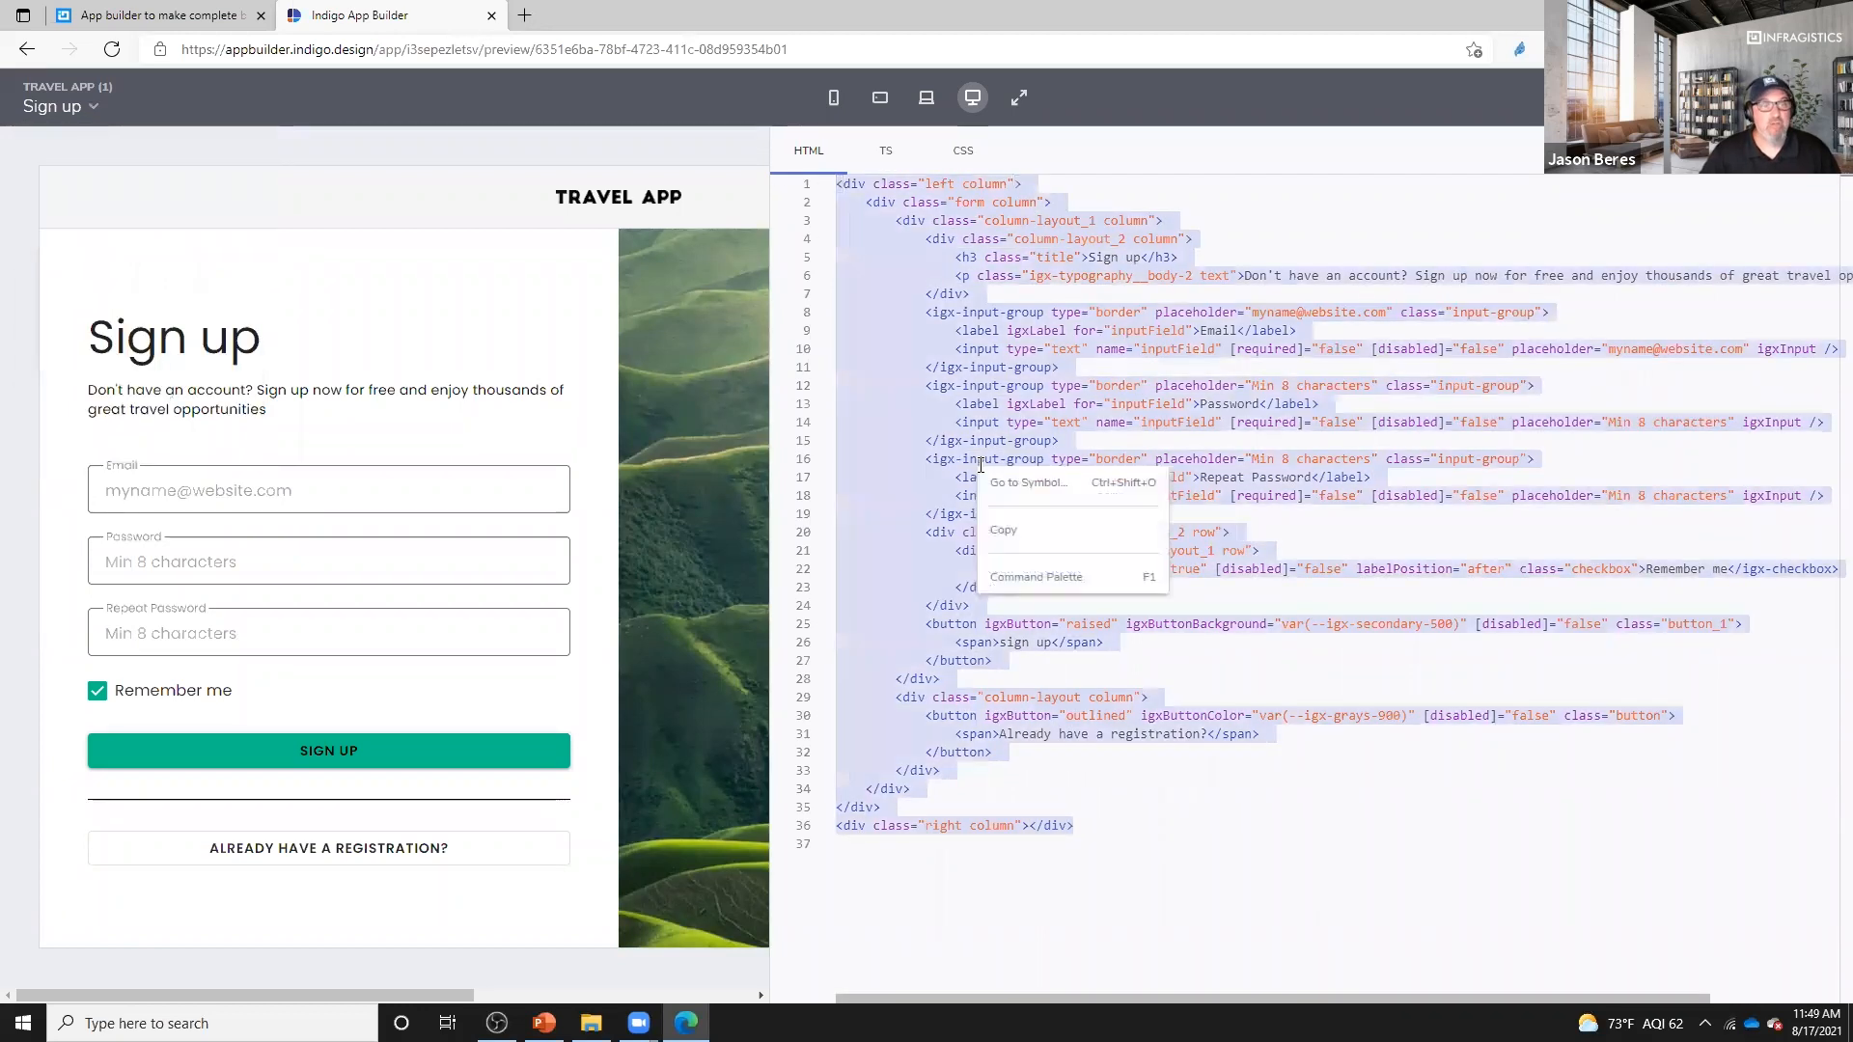
pyautogui.click(1004, 530)
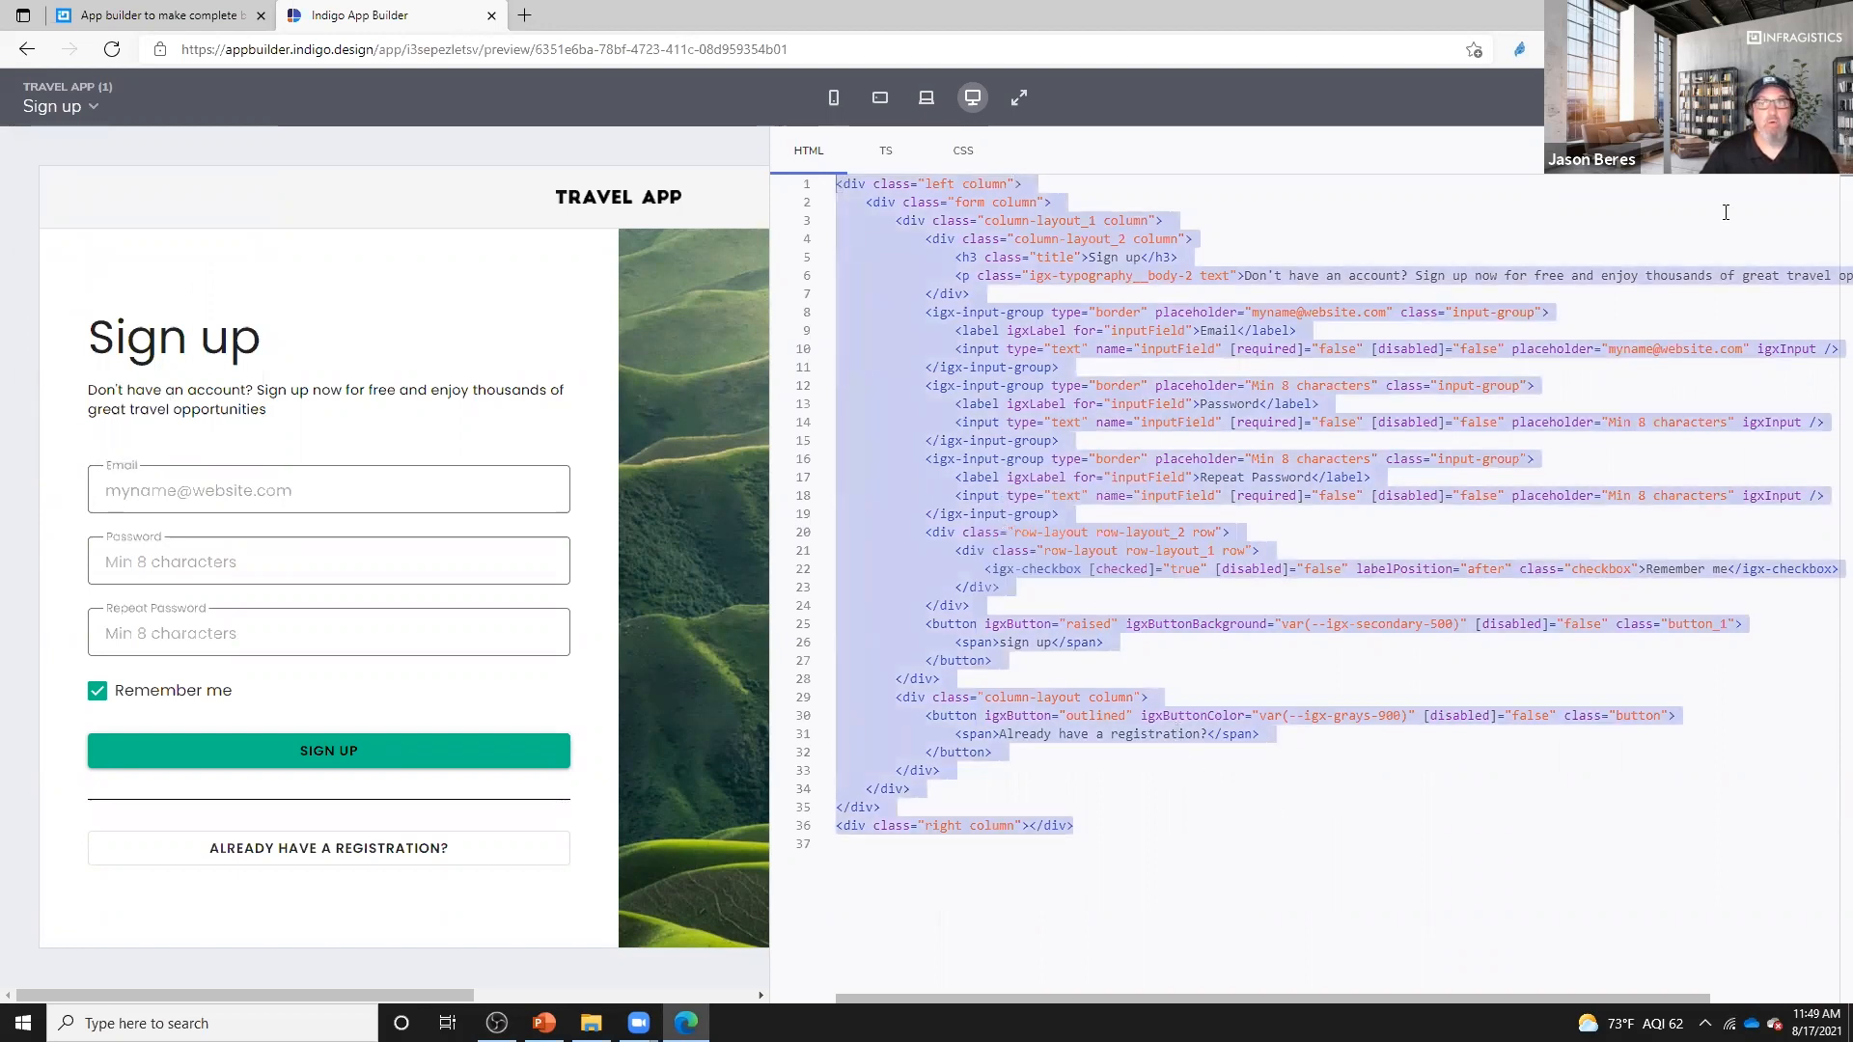
# - Return to the designer, preview the In-App view and go to Dashboard through the app's navigation drawer
pyautogui.click(68, 87)
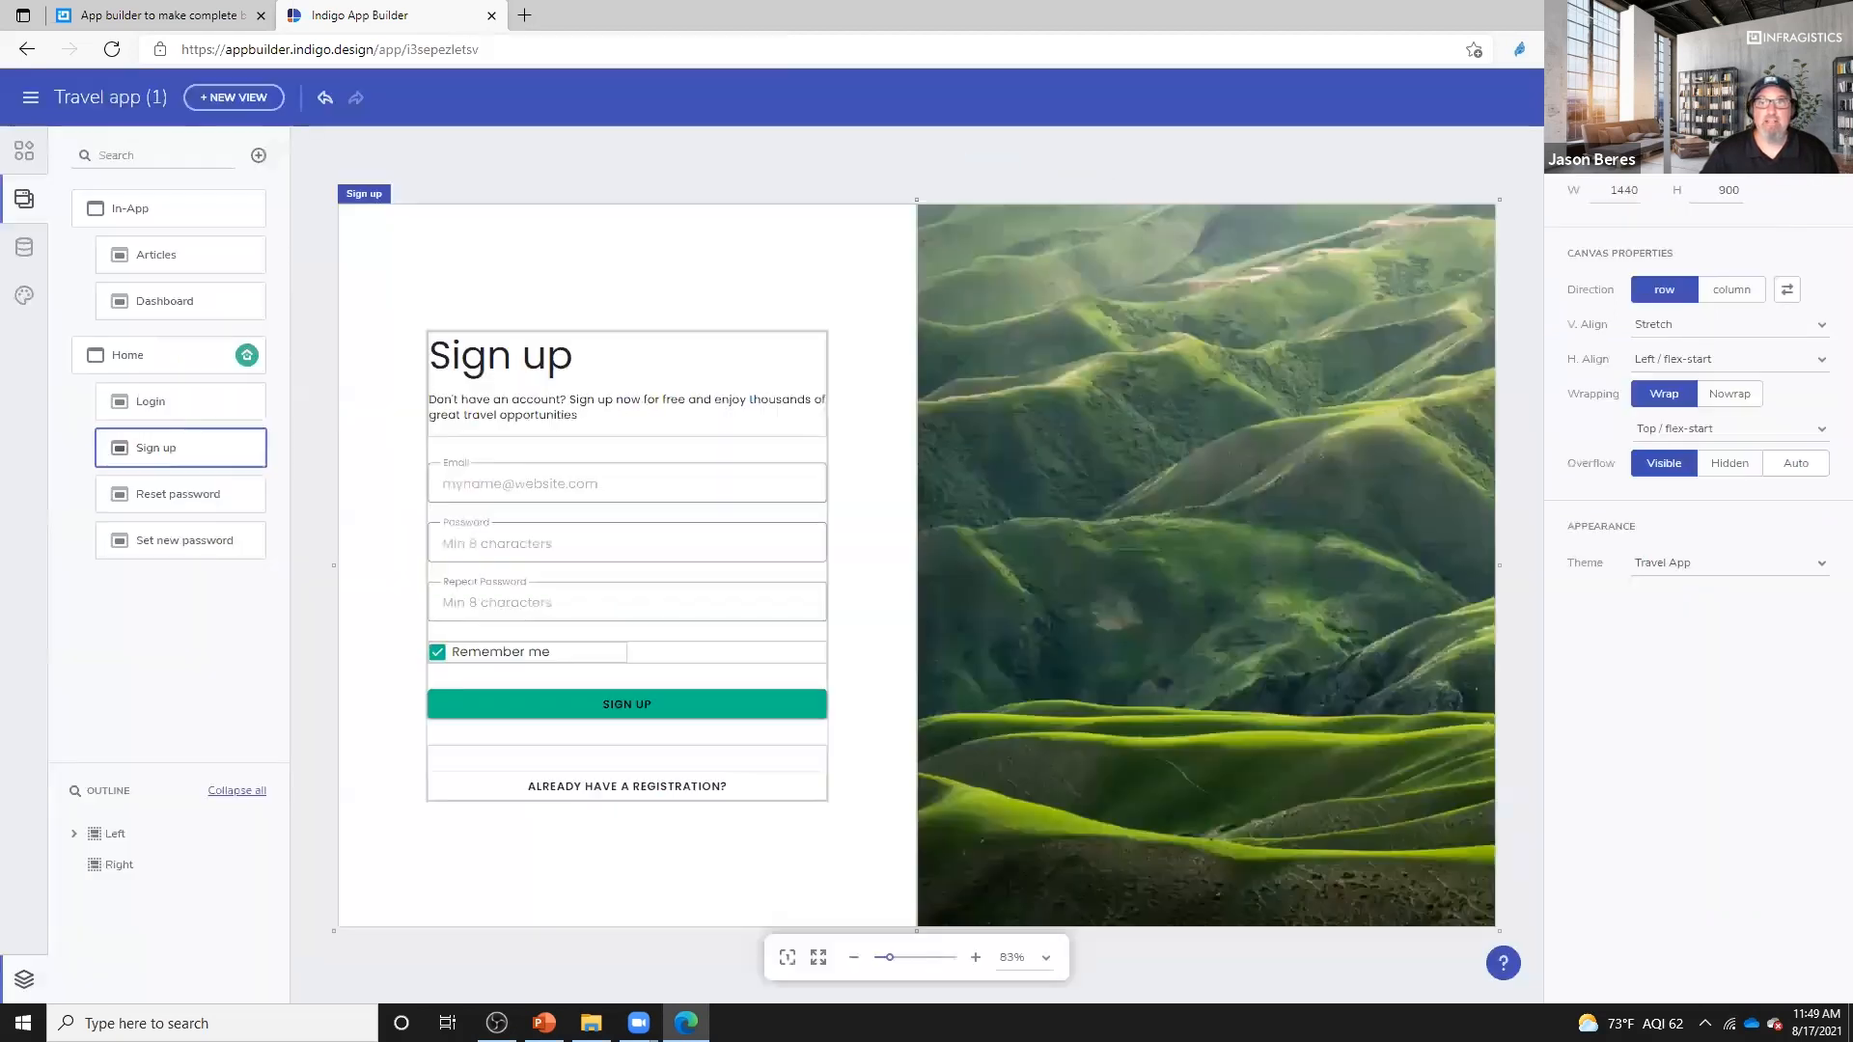
pyautogui.click(197, 211)
pyautogui.click(1785, 97)
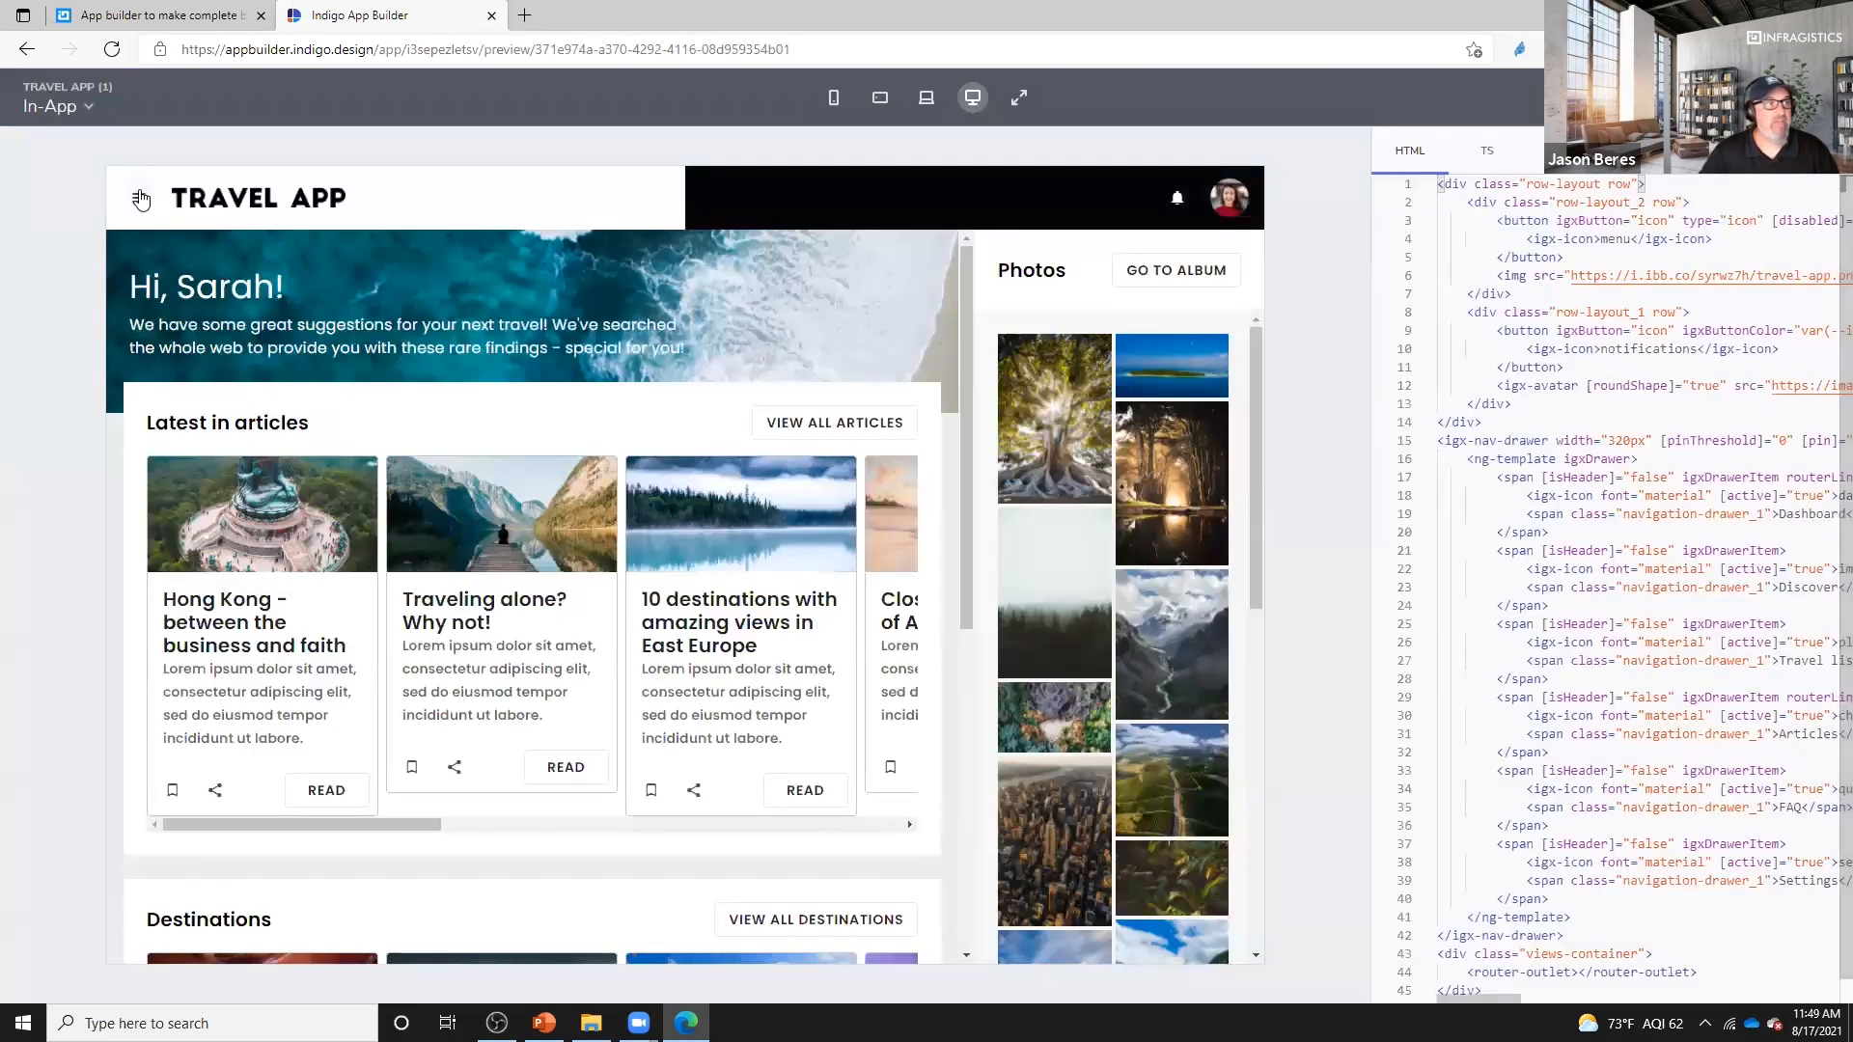
pyautogui.click(138, 197)
pyautogui.click(140, 198)
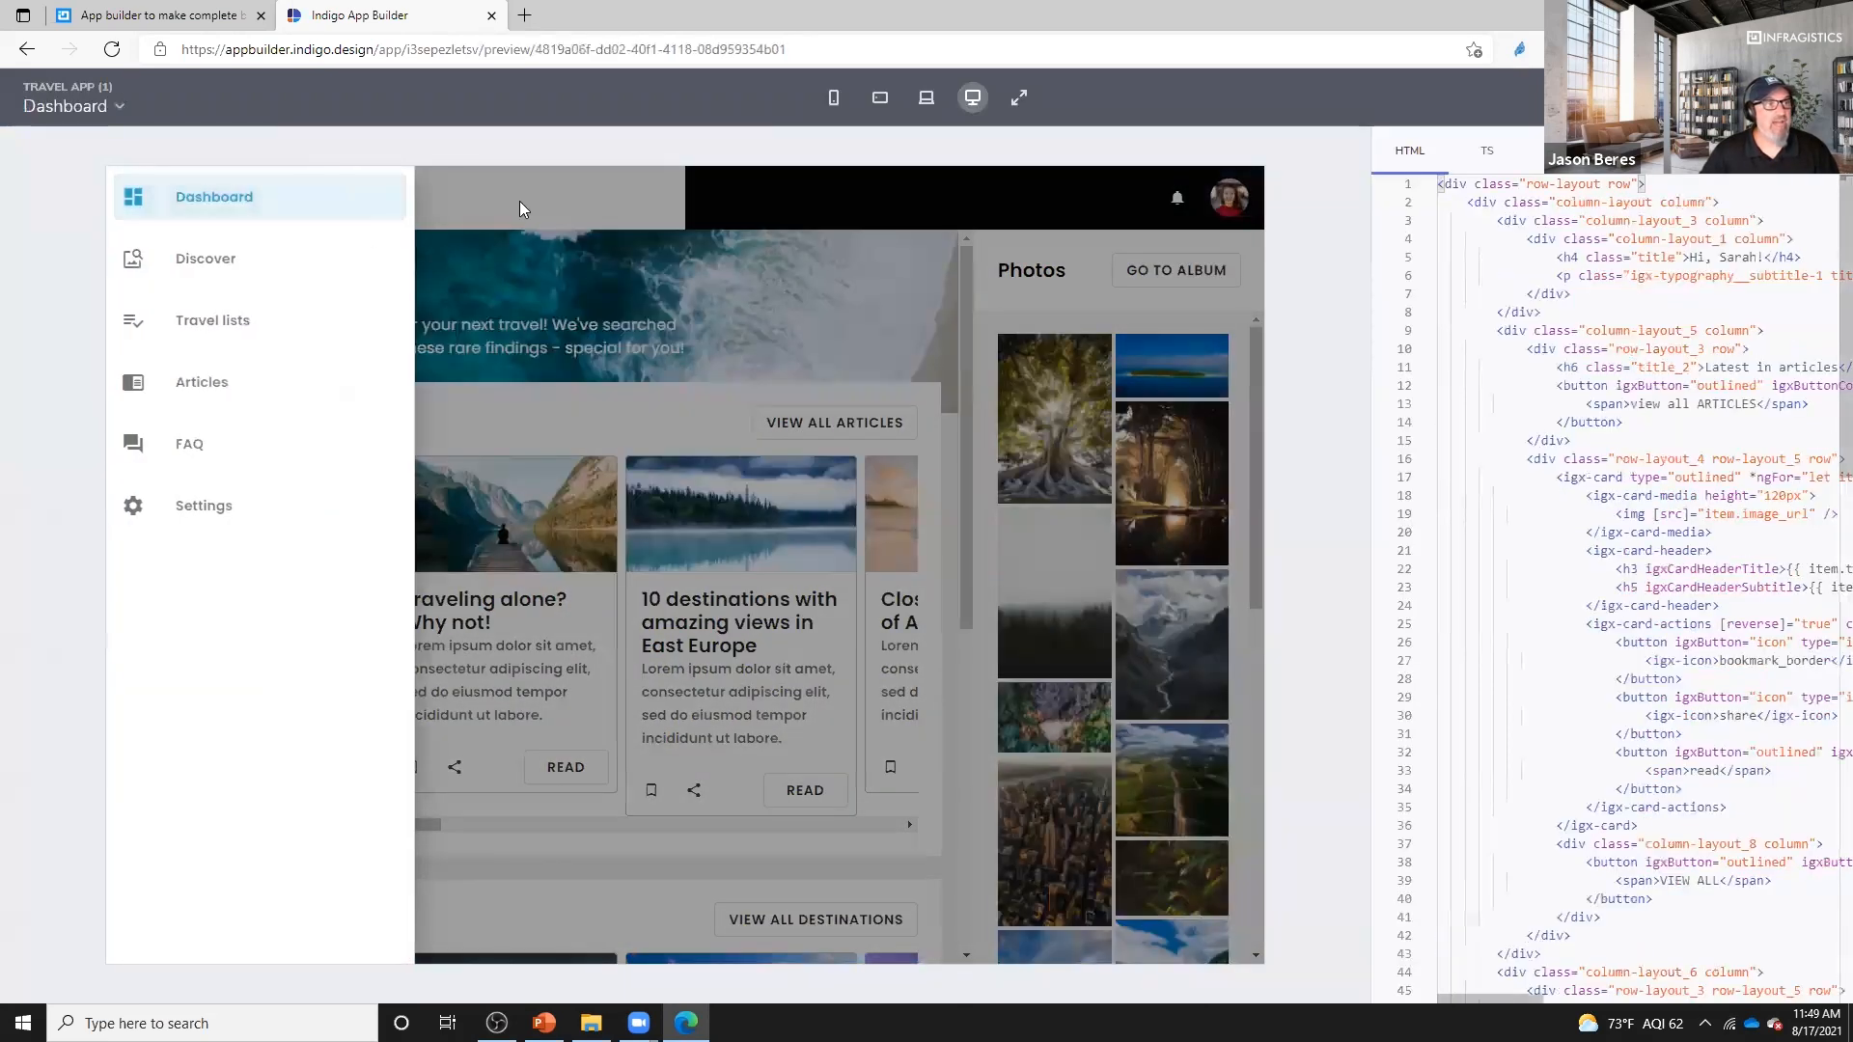
pyautogui.click(519, 201)
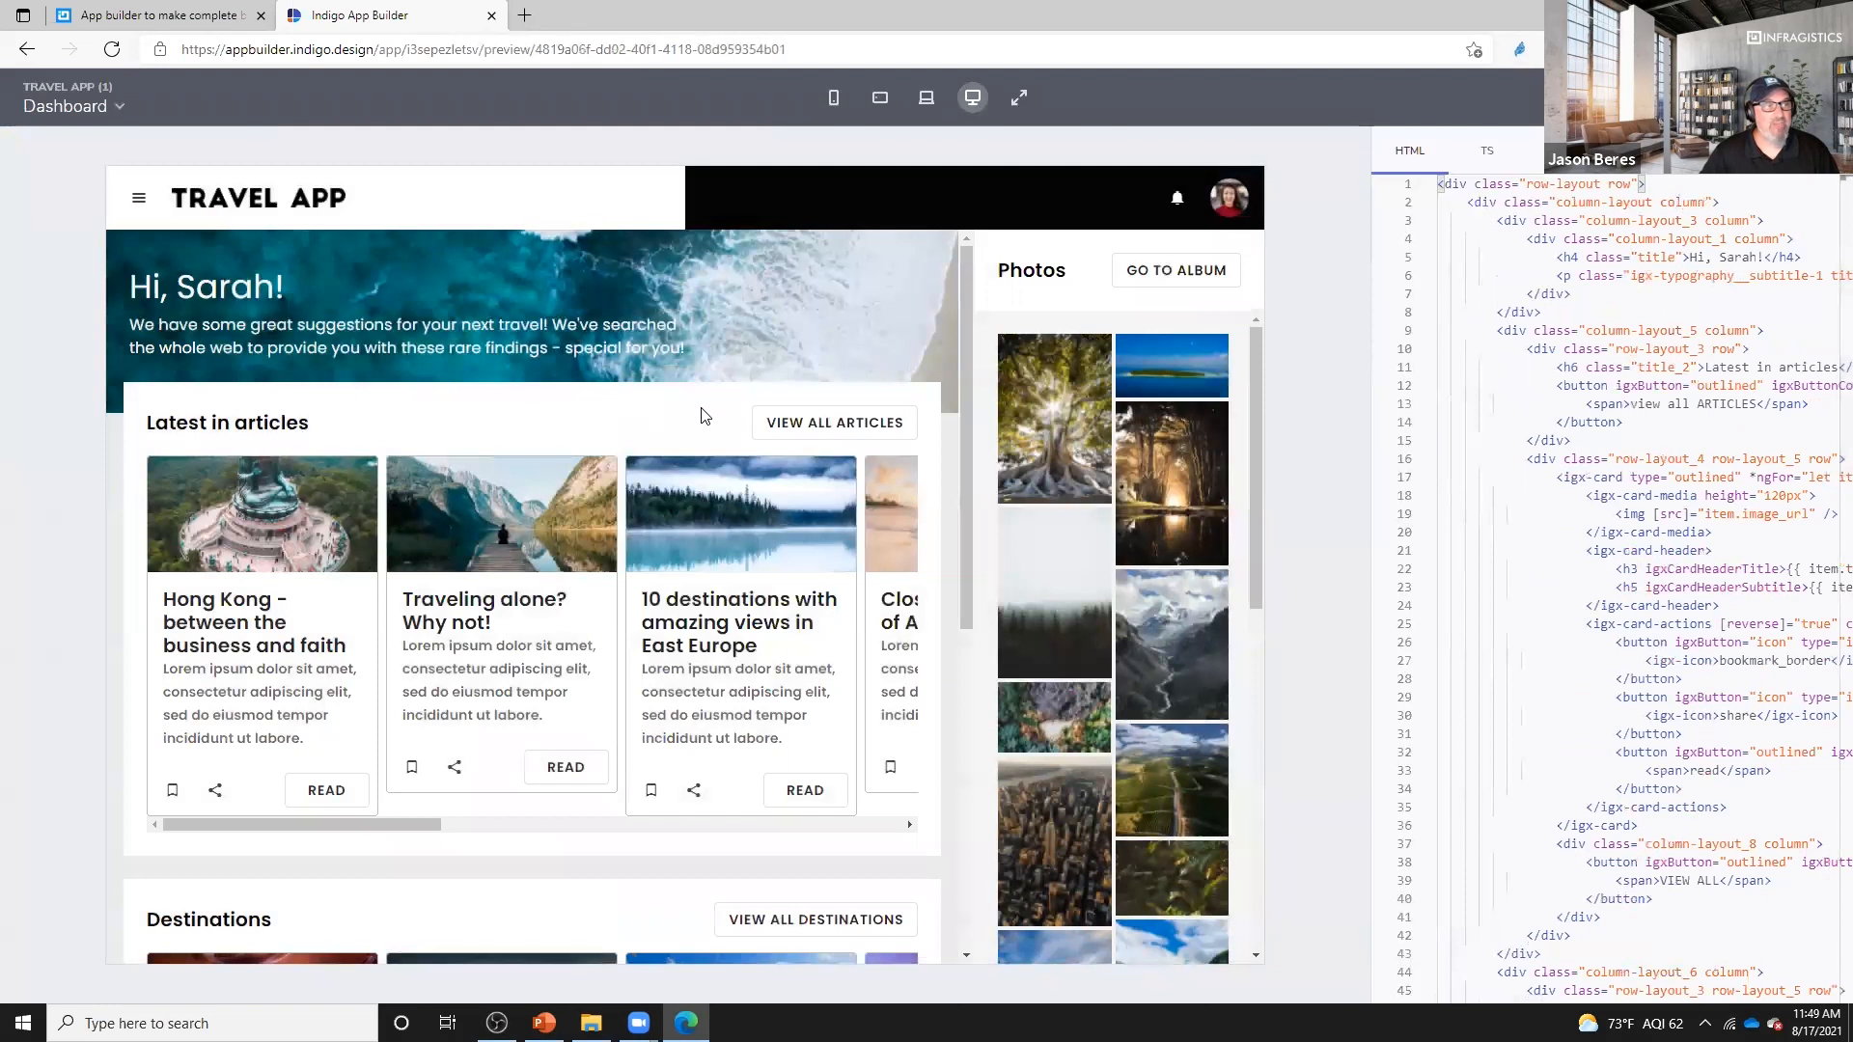
# - Test the preview's navigation by viewing all articles and returning to Dashboard through the navigation drawer
pyautogui.click(853, 422)
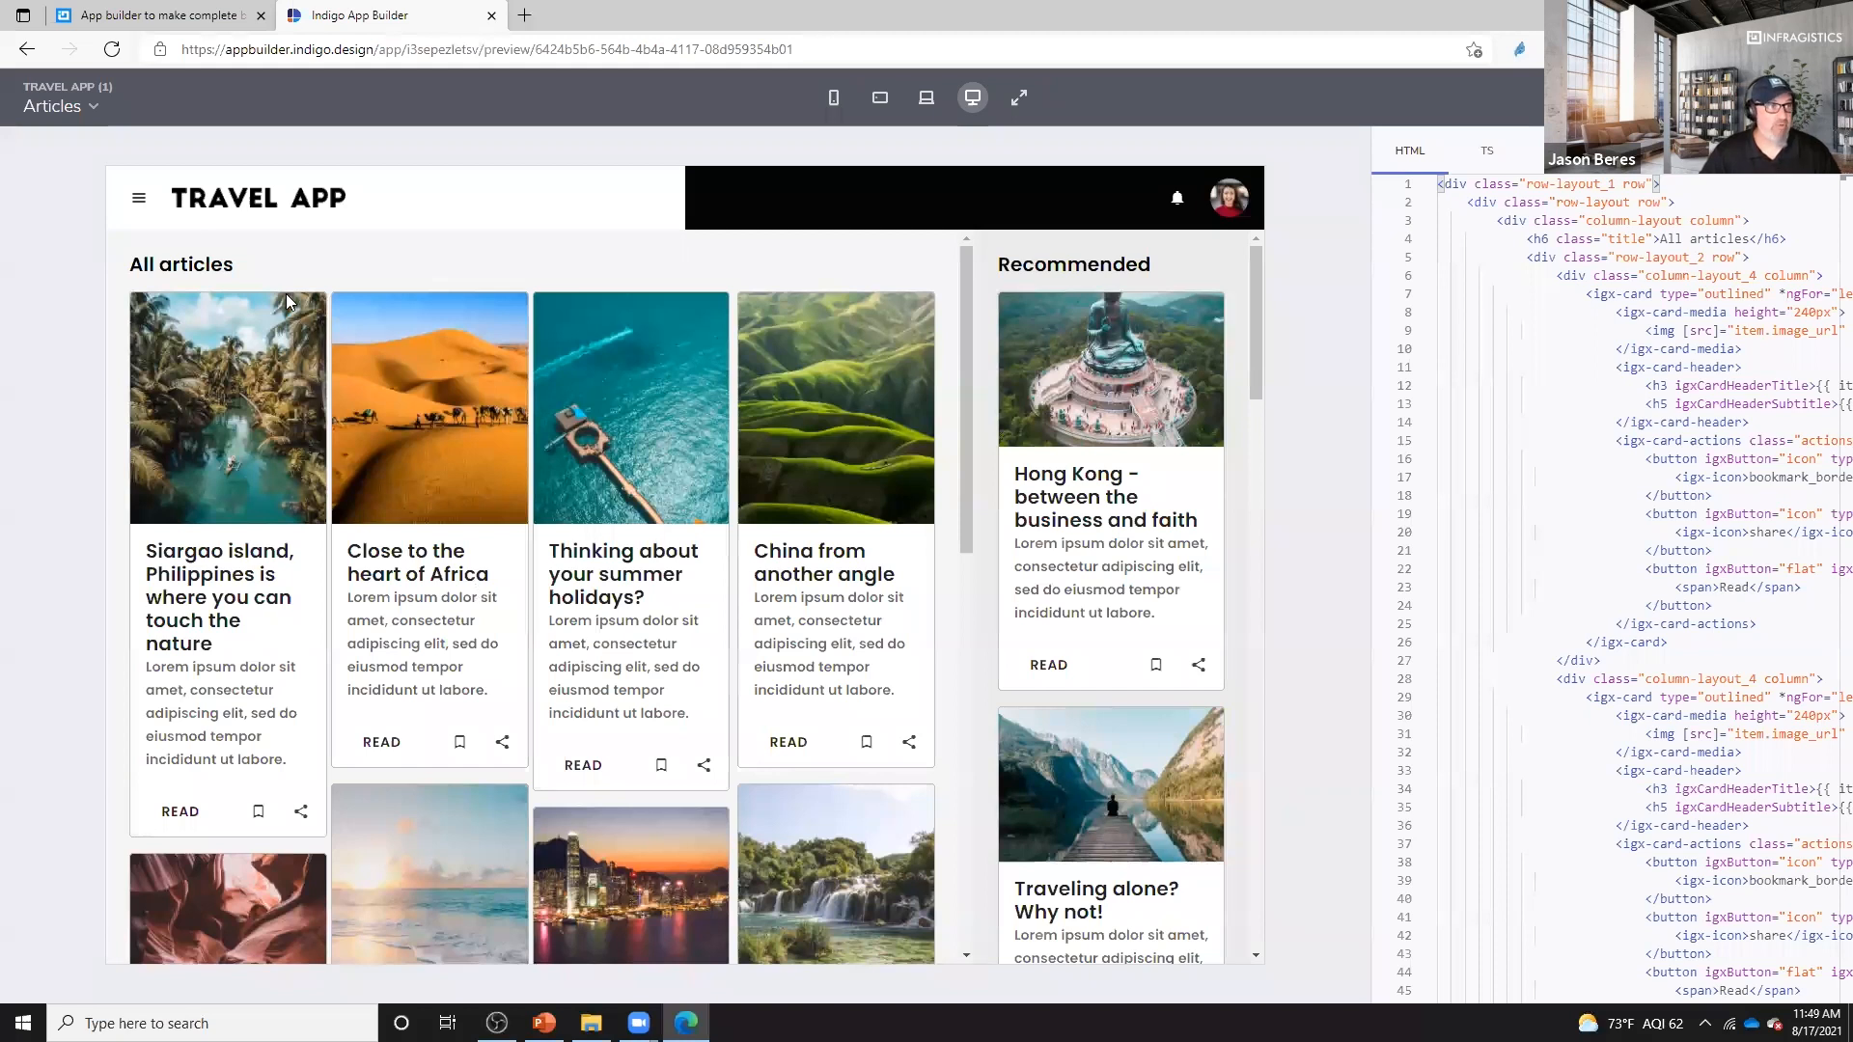
pyautogui.click(139, 197)
pyautogui.click(226, 212)
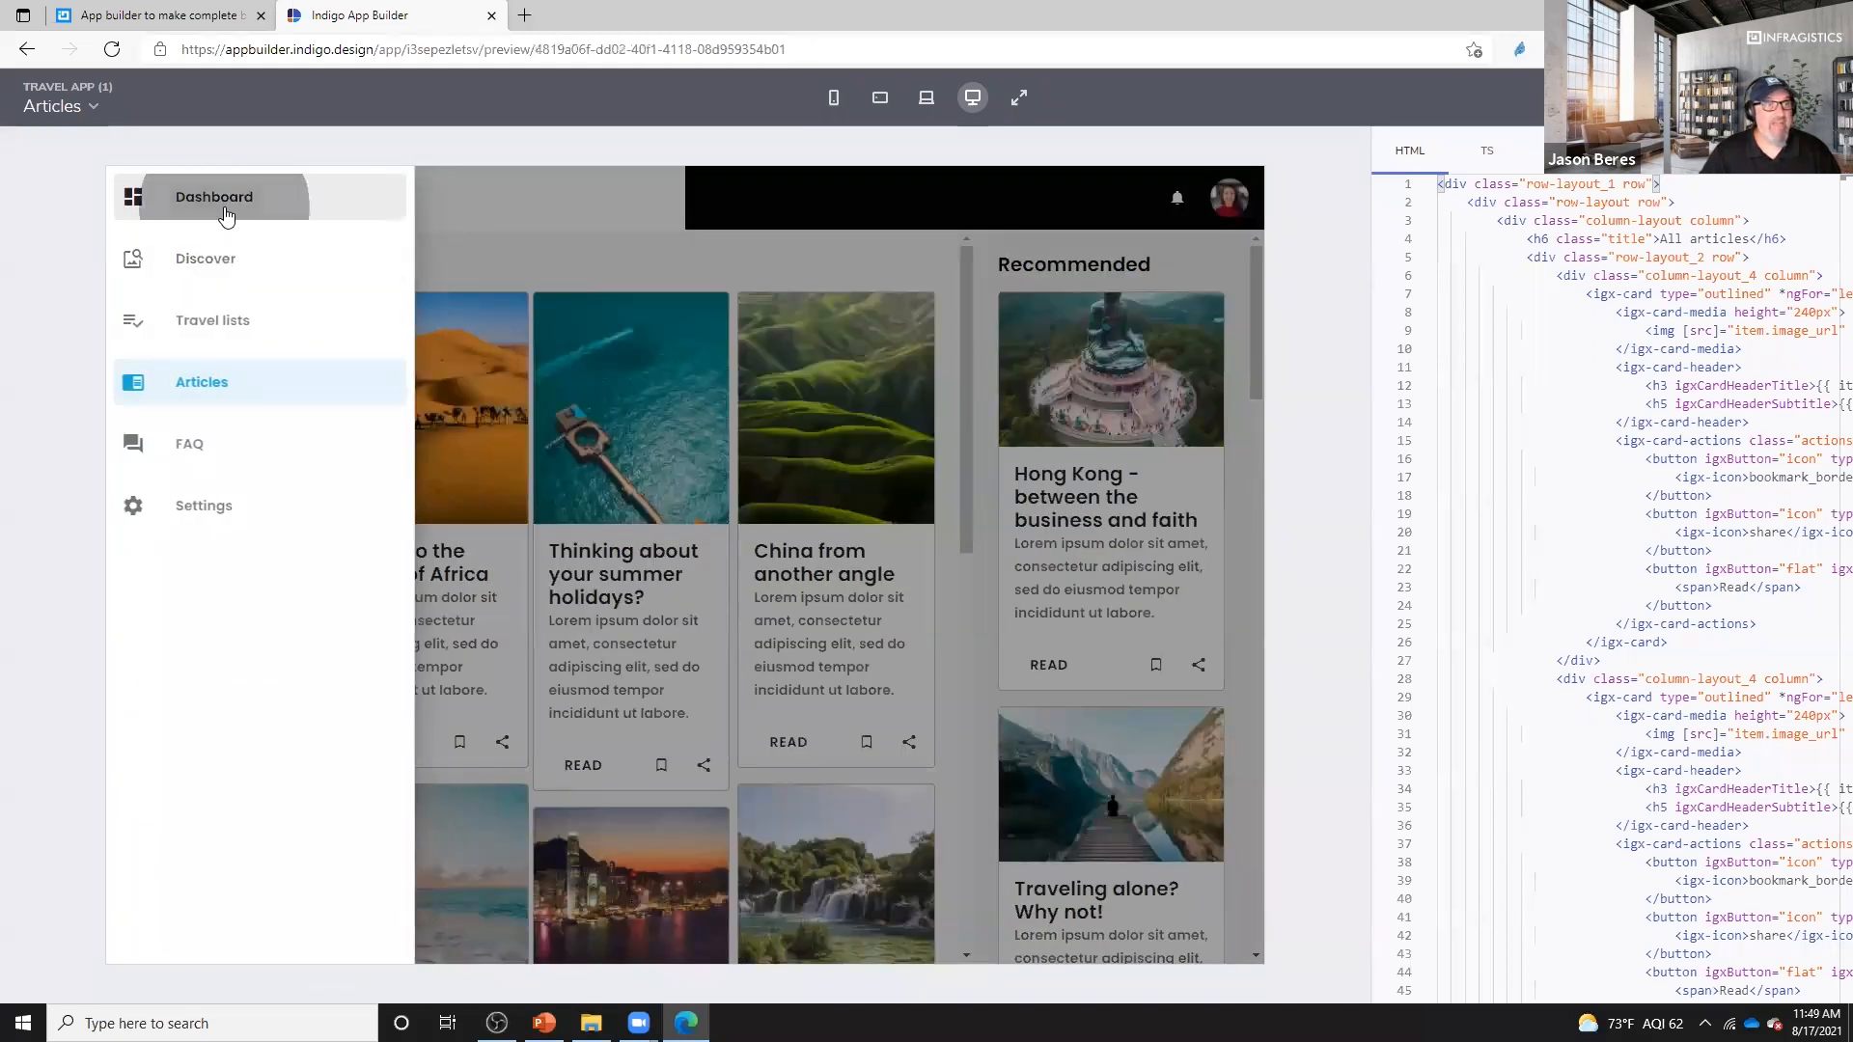
pyautogui.click(768, 309)
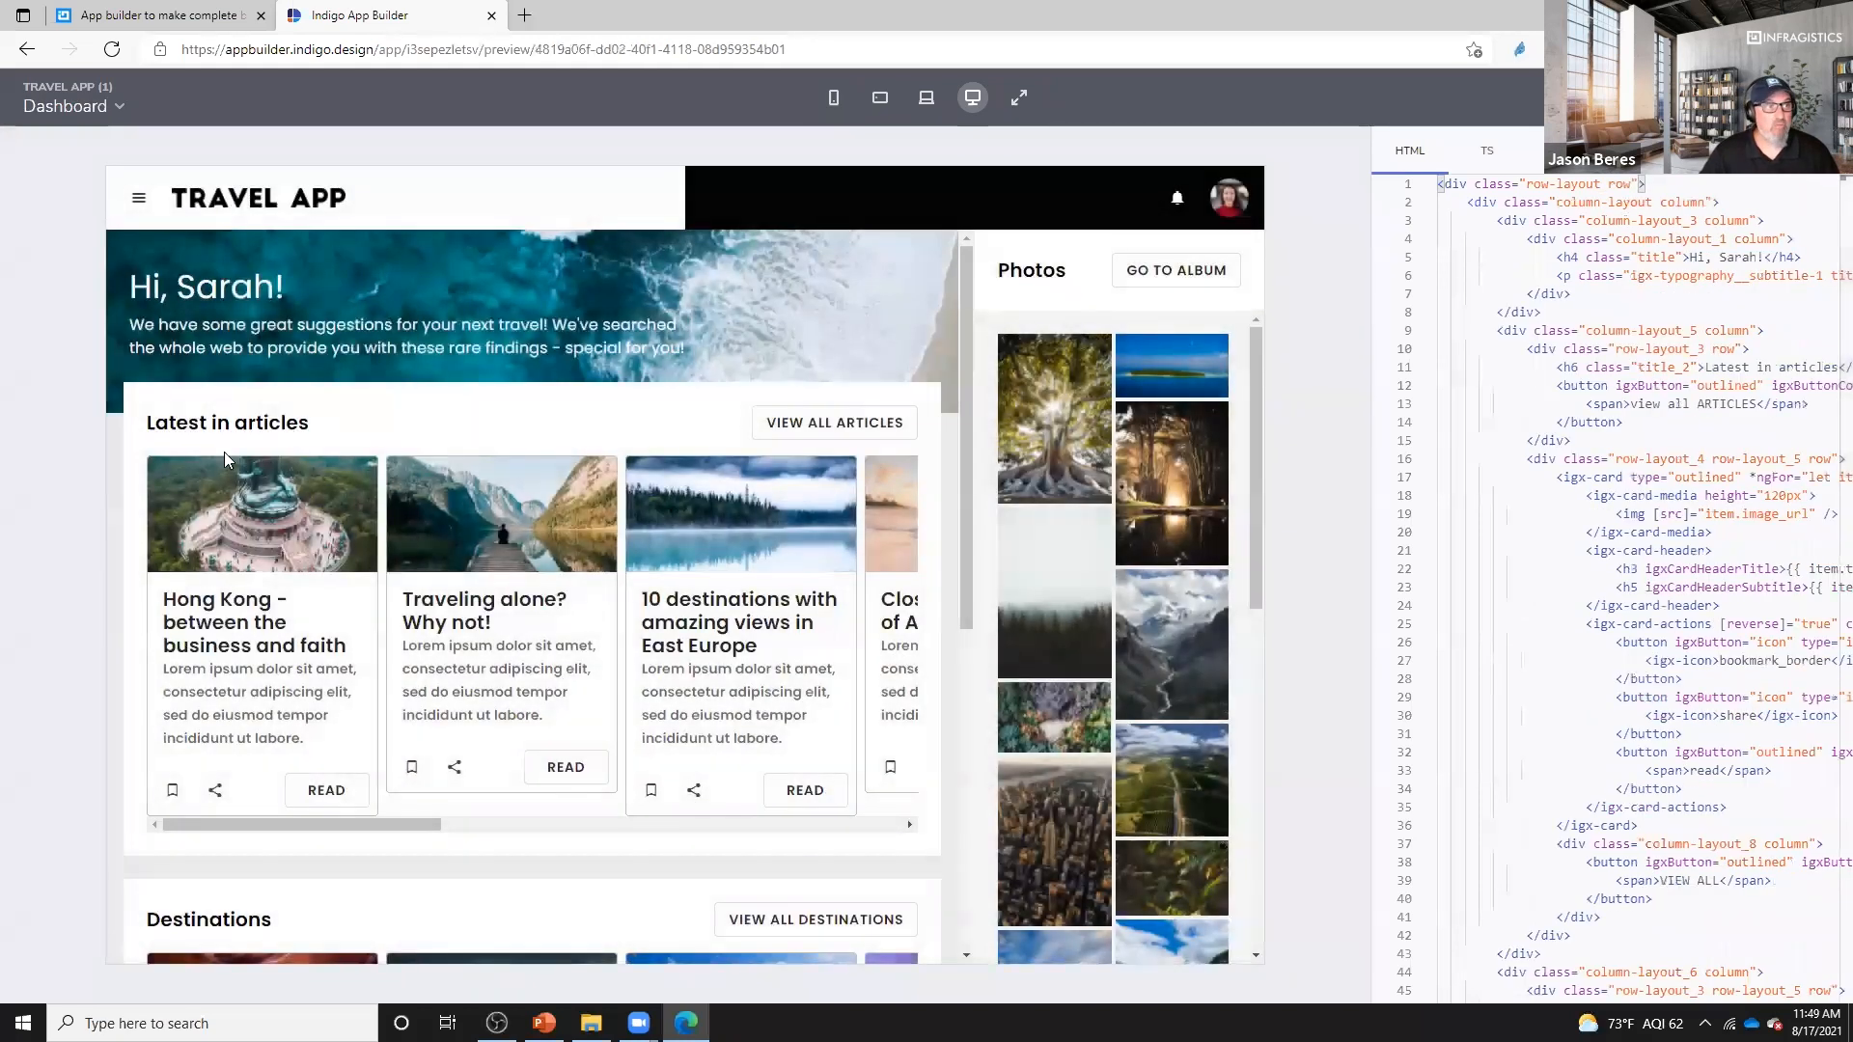
# - Look through the Dashboard preview and try the Read buttons on the Hong Kong and Traveling alone article cards
pyautogui.scroll(-4, 328, 762)
pyautogui.scroll(2, 321, 758)
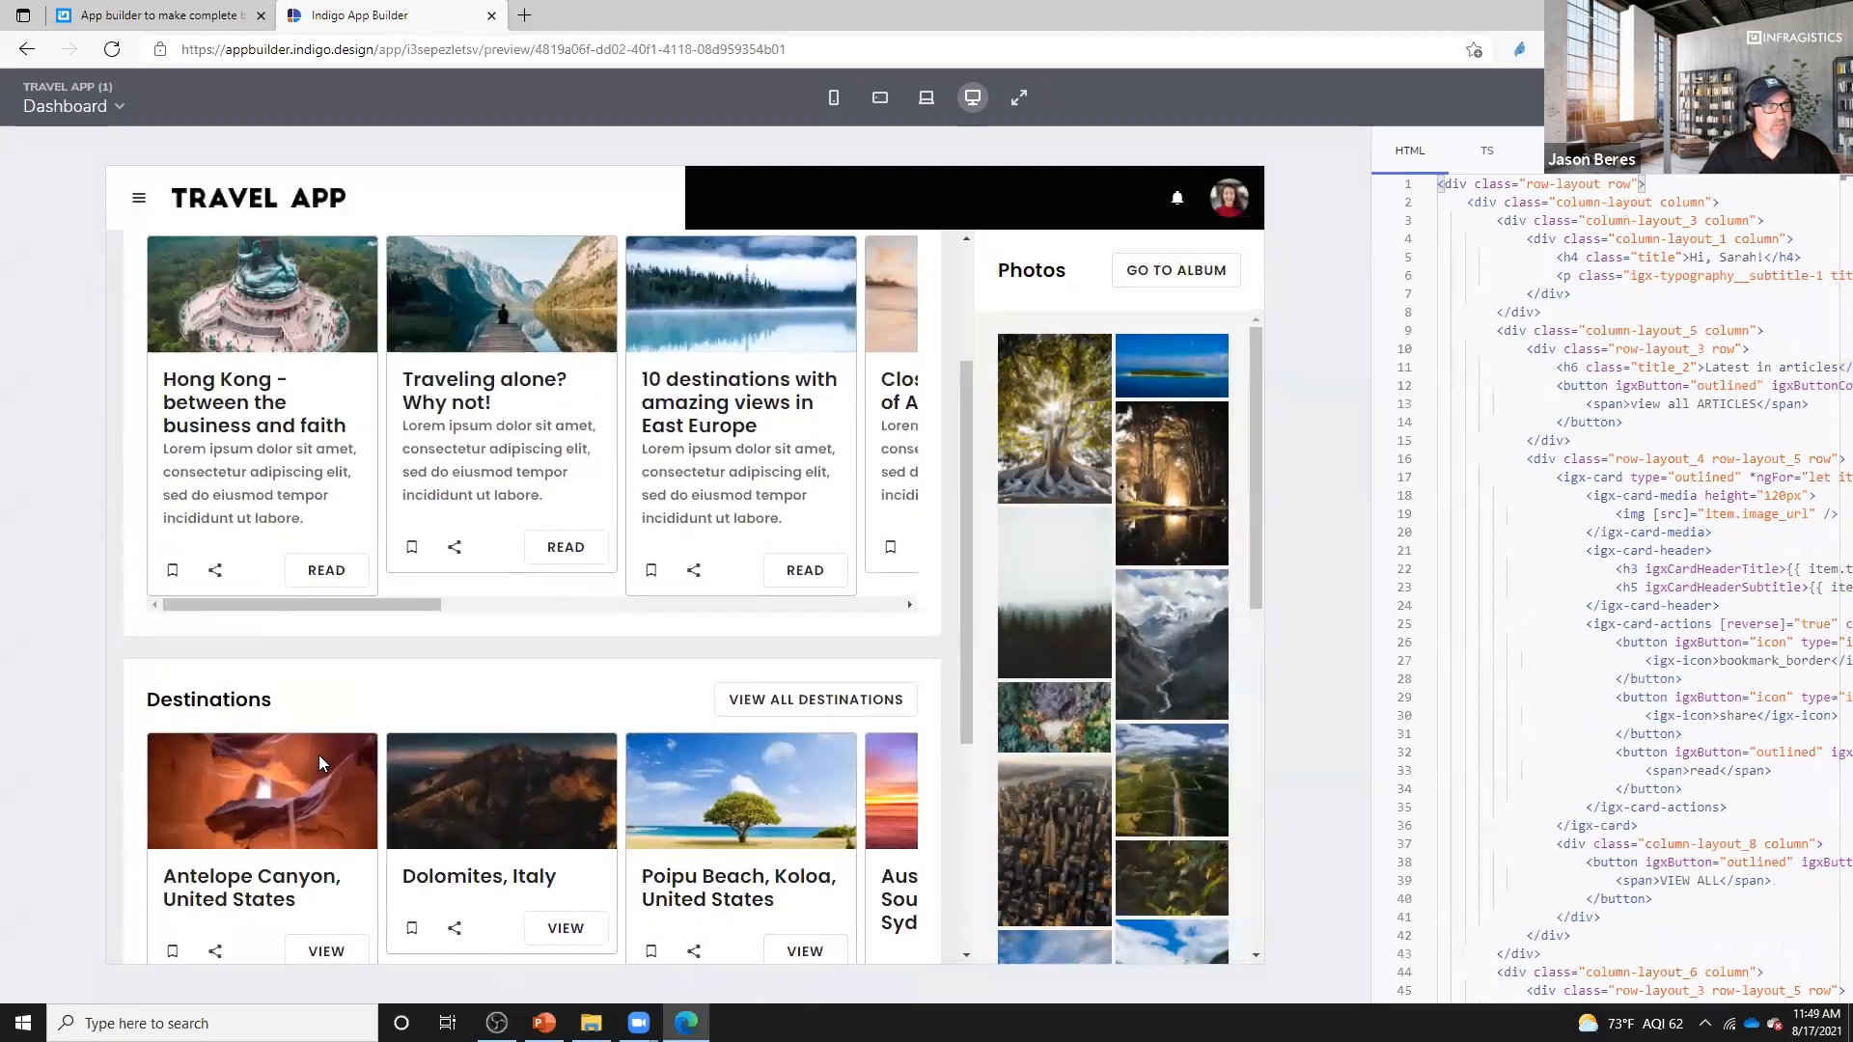
pyautogui.click(311, 571)
pyautogui.click(559, 555)
pyautogui.click(309, 577)
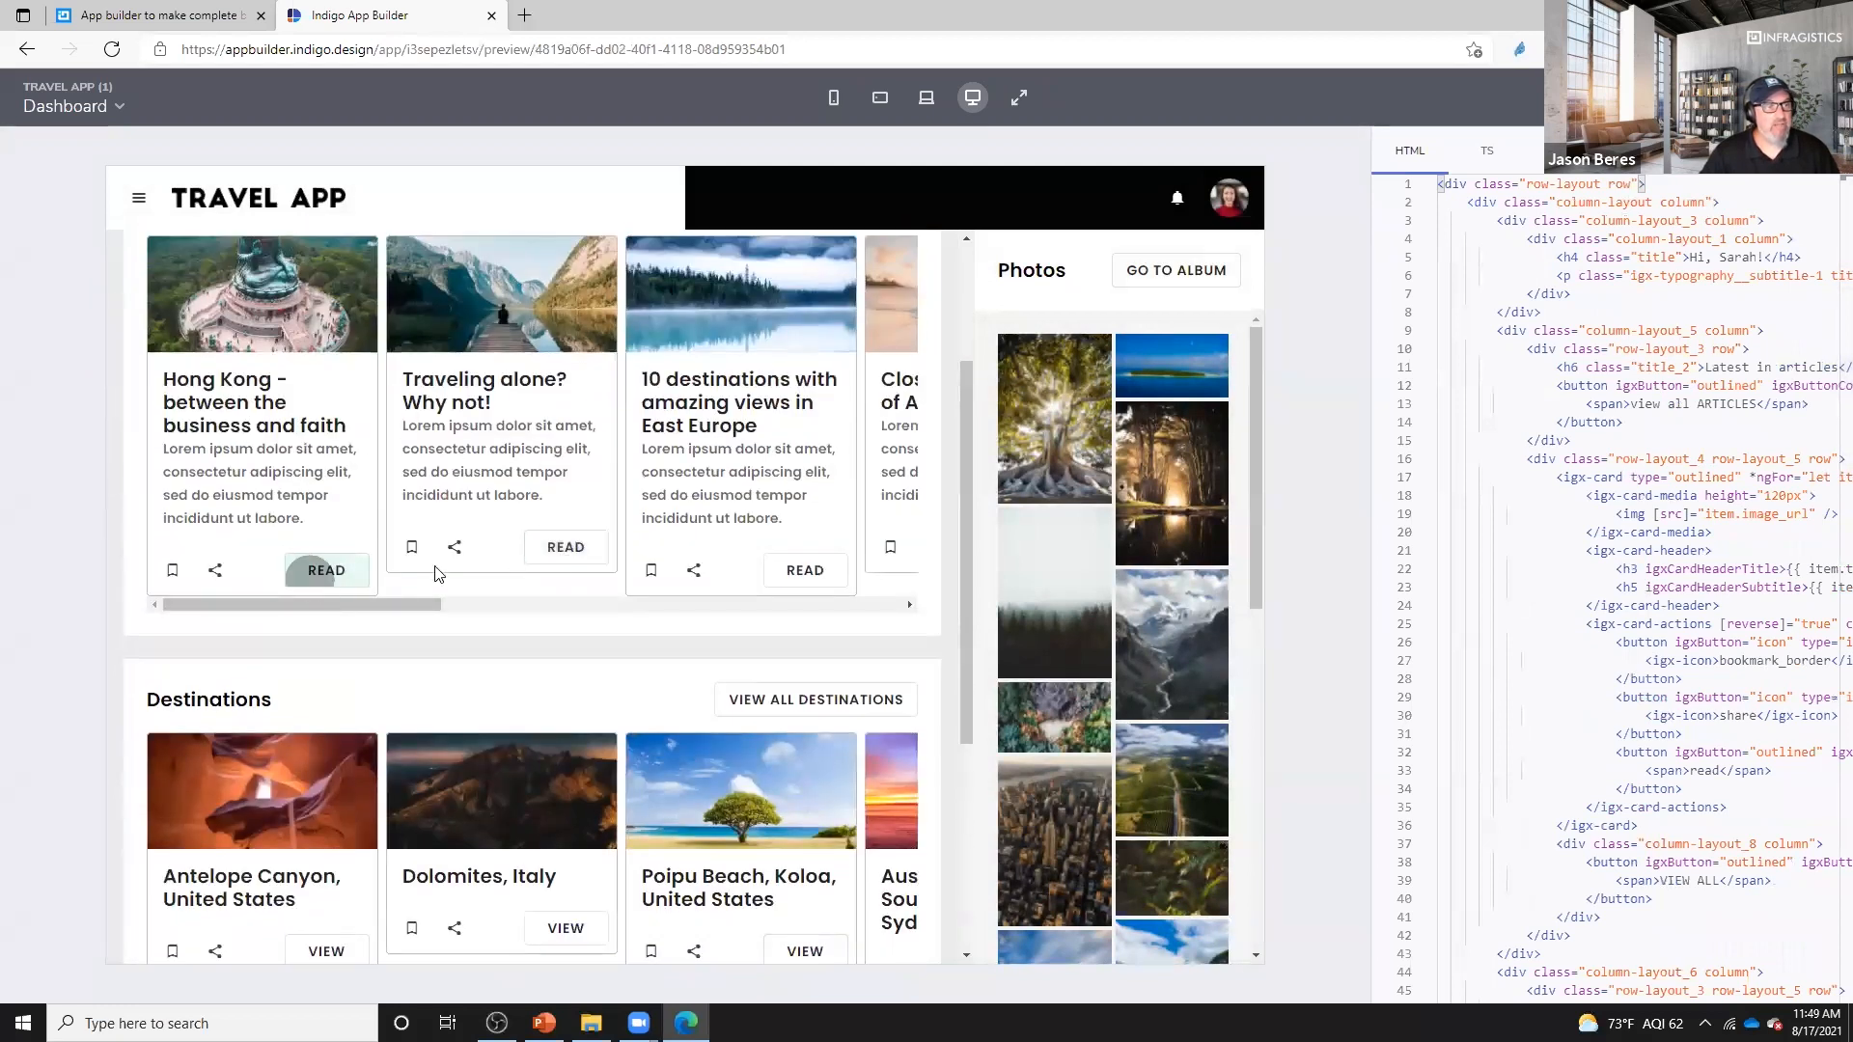
pyautogui.click(569, 548)
# - Return to the designer and add a child view named ArticleView under In-App
pyautogui.click(1814, 97)
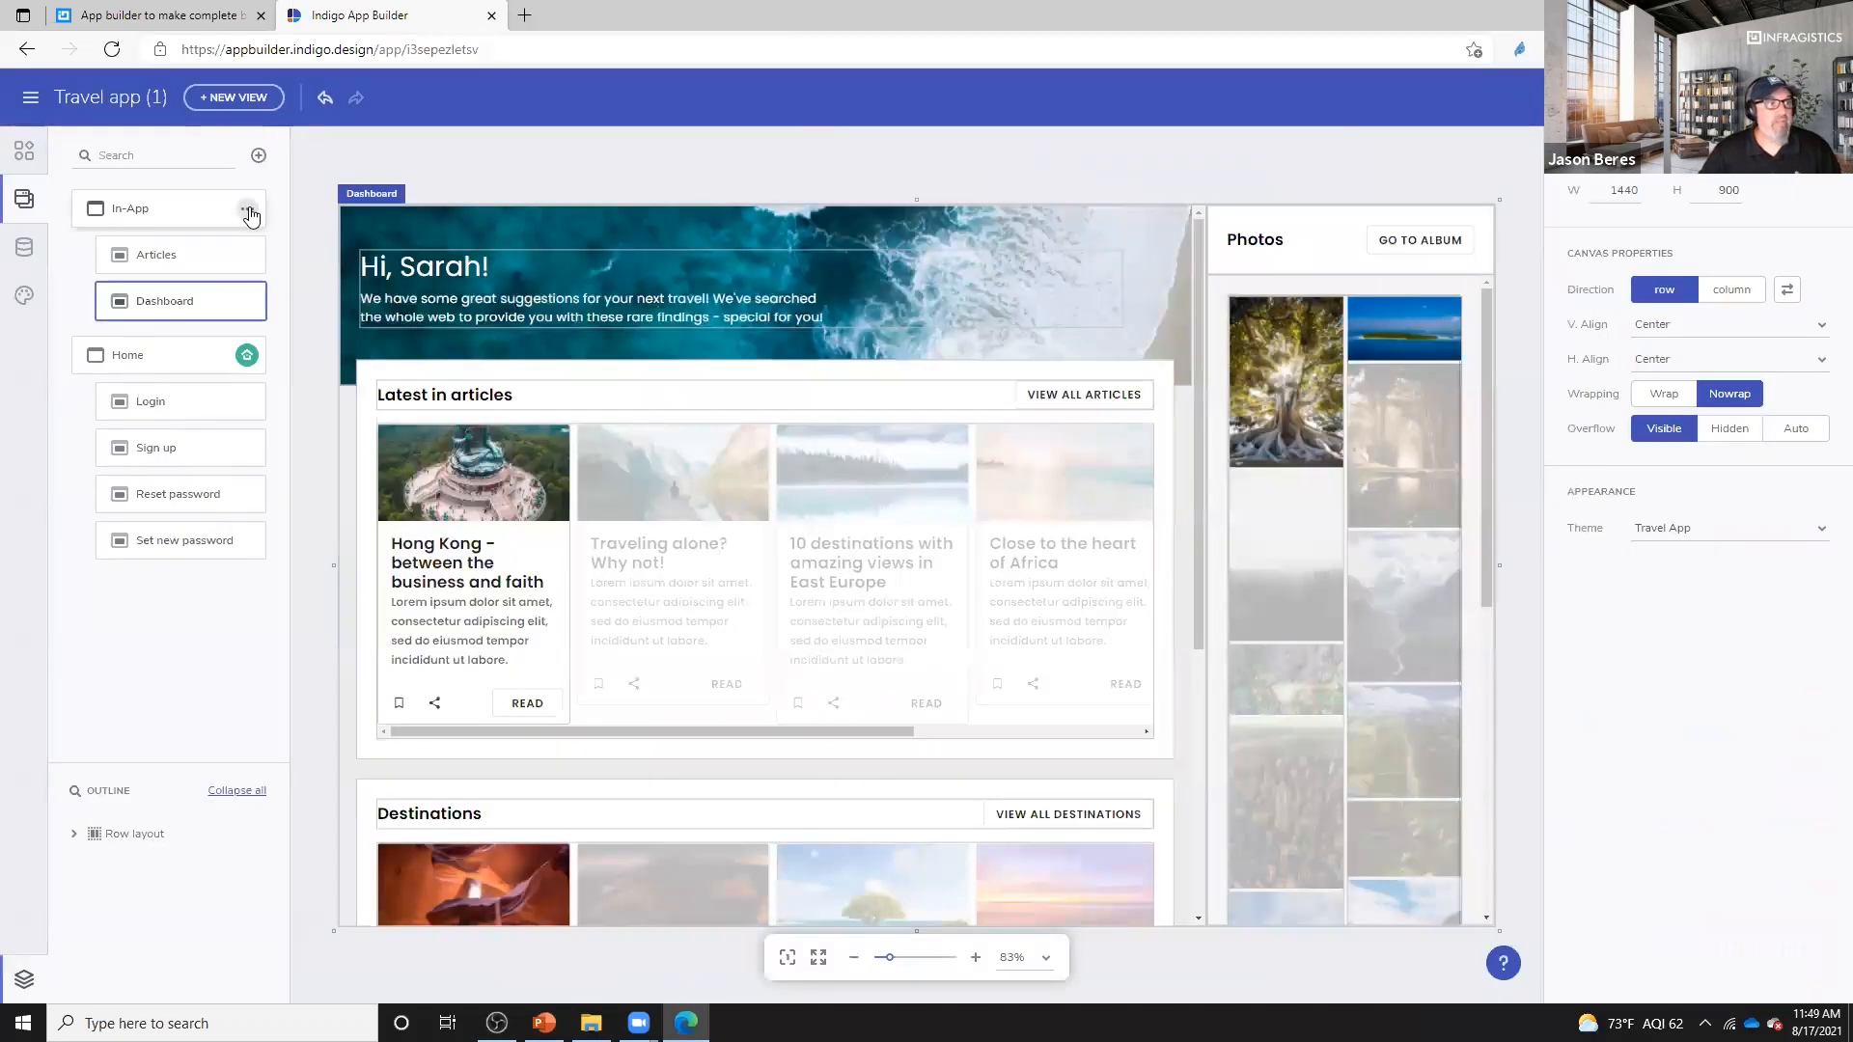
pyautogui.click(249, 213)
pyautogui.click(286, 228)
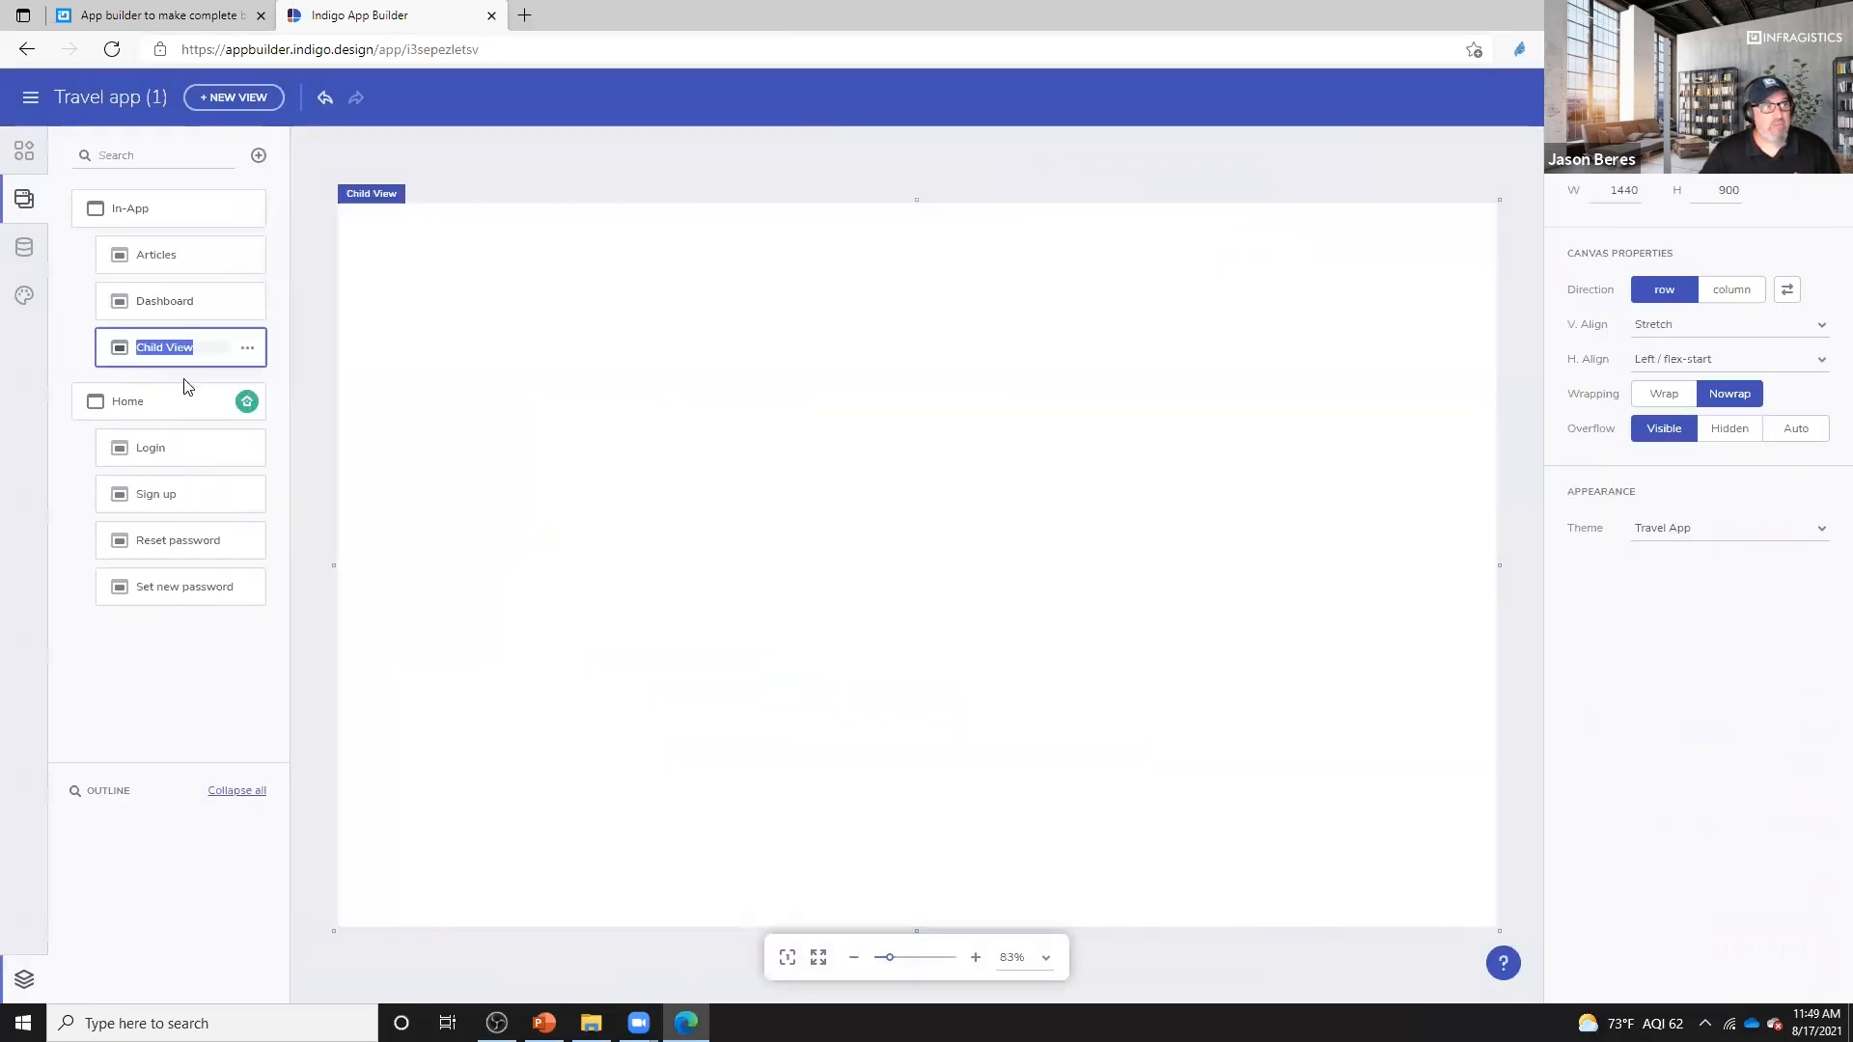
pyautogui.write('Article')
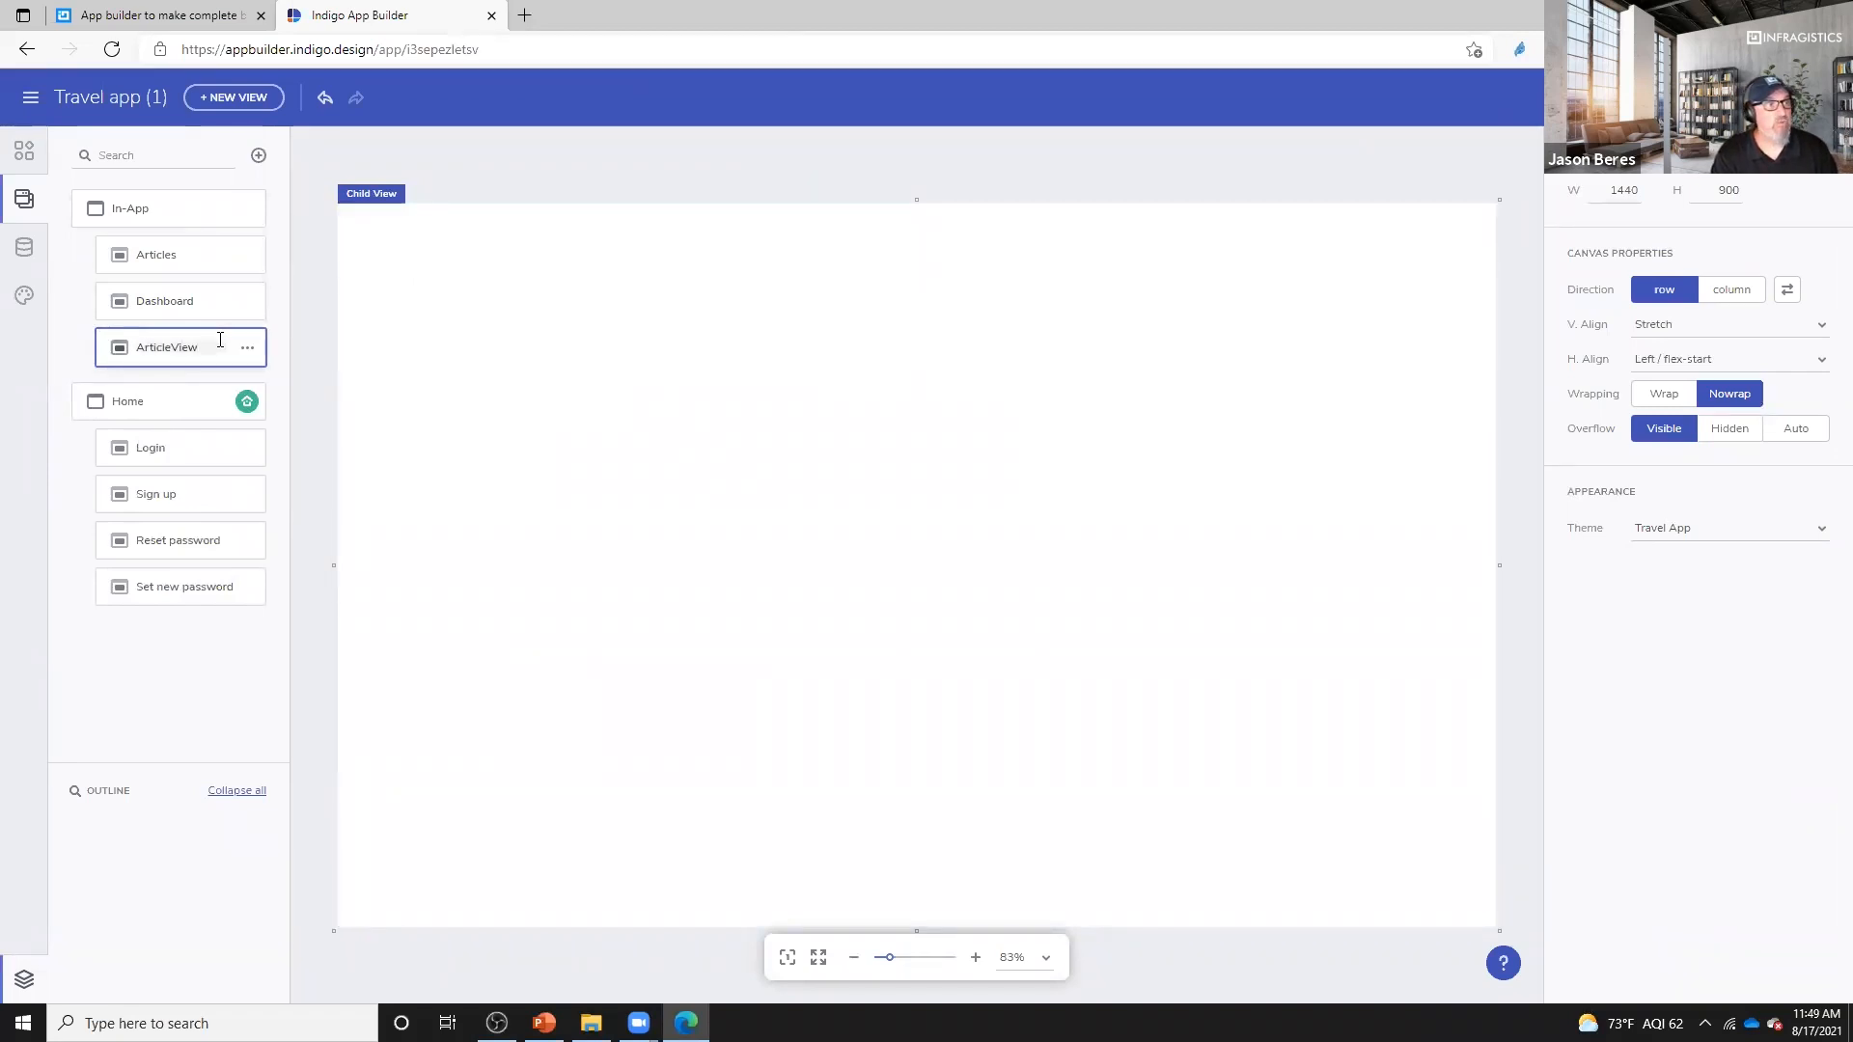
pyautogui.press('Return')
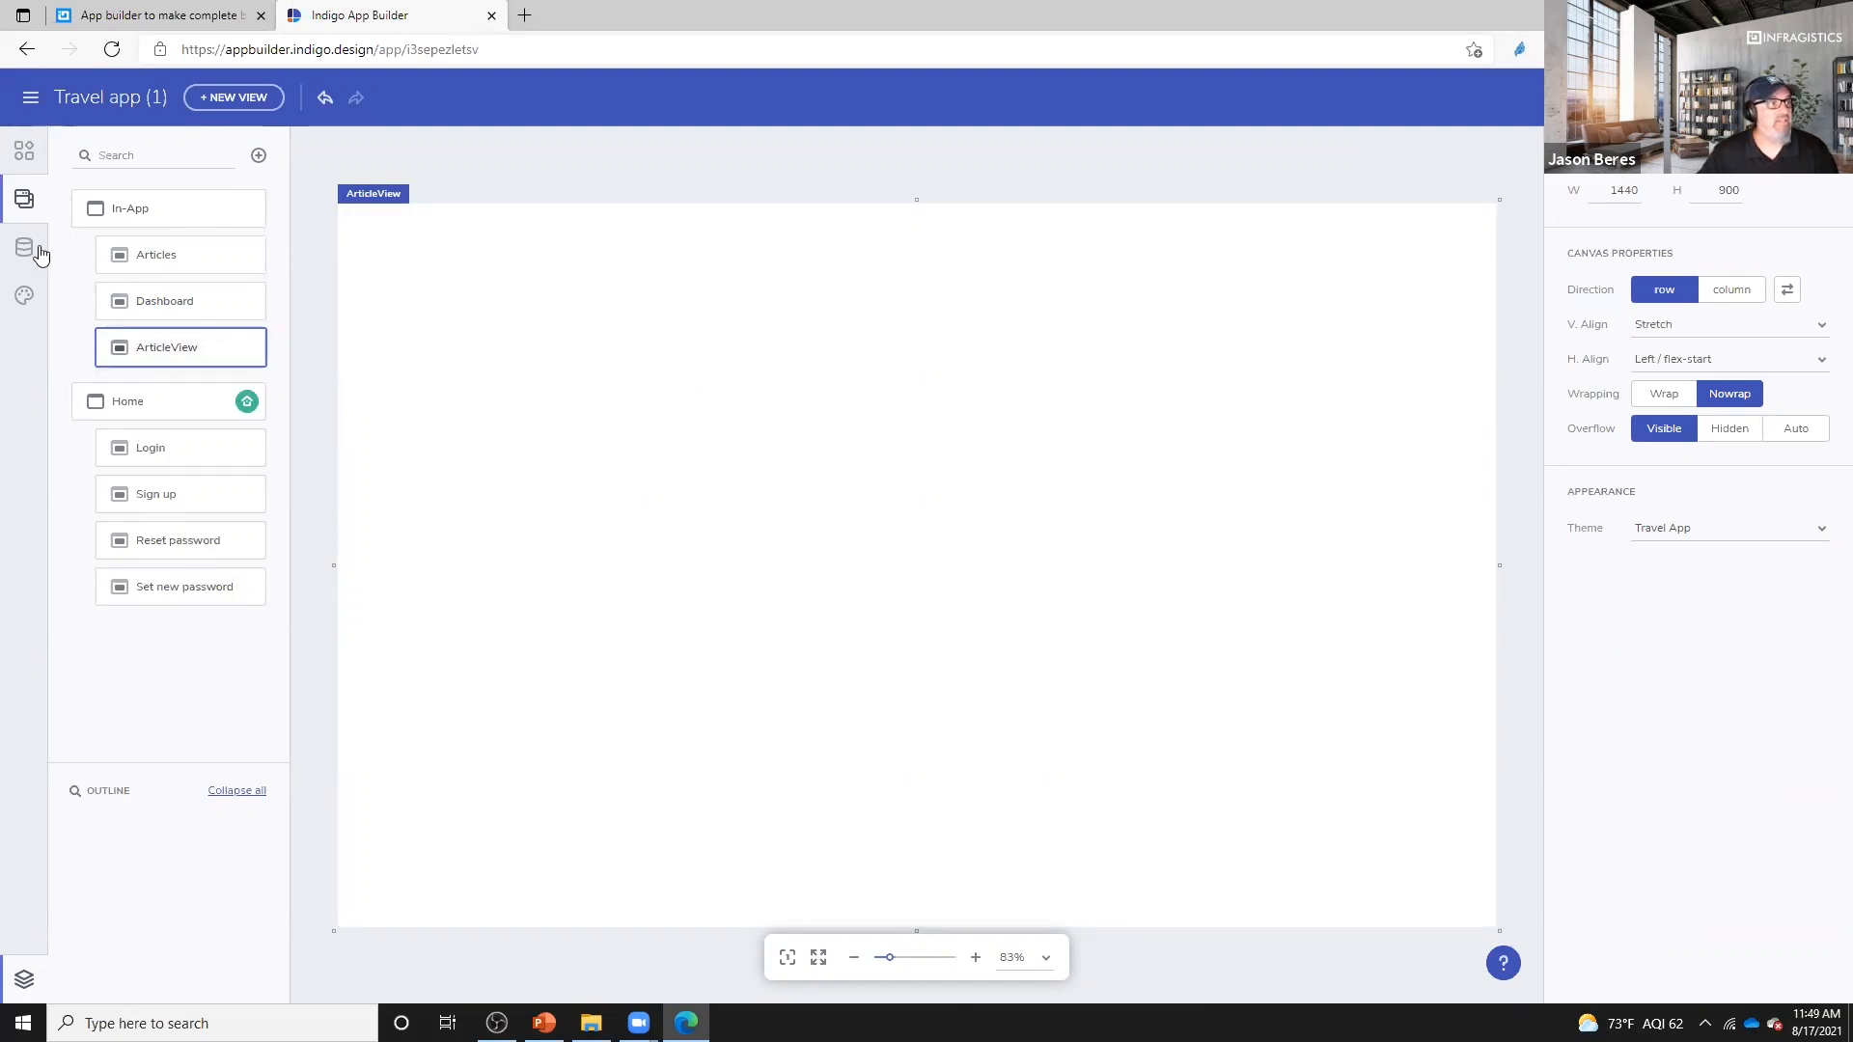
# - Search the components for "tit" and place a Title component on the ArticleView canvas
pyautogui.click(32, 155)
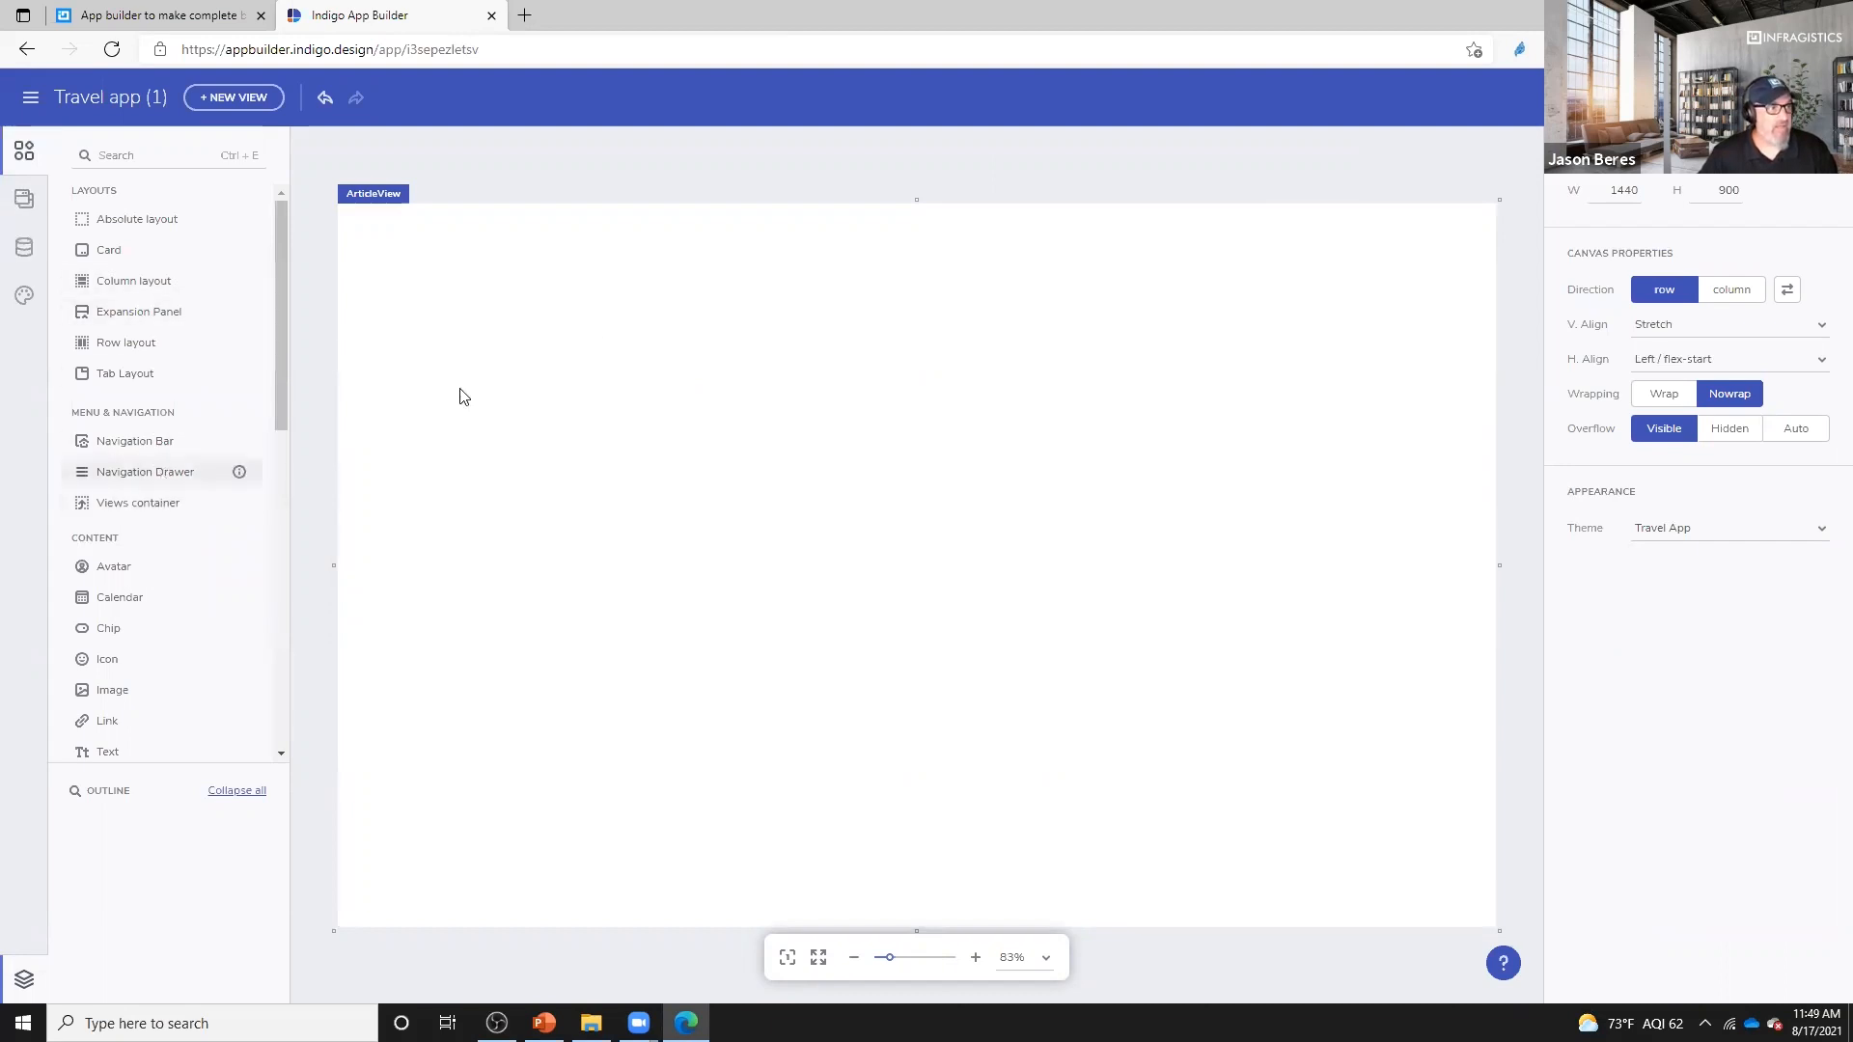
pyautogui.click(166, 151)
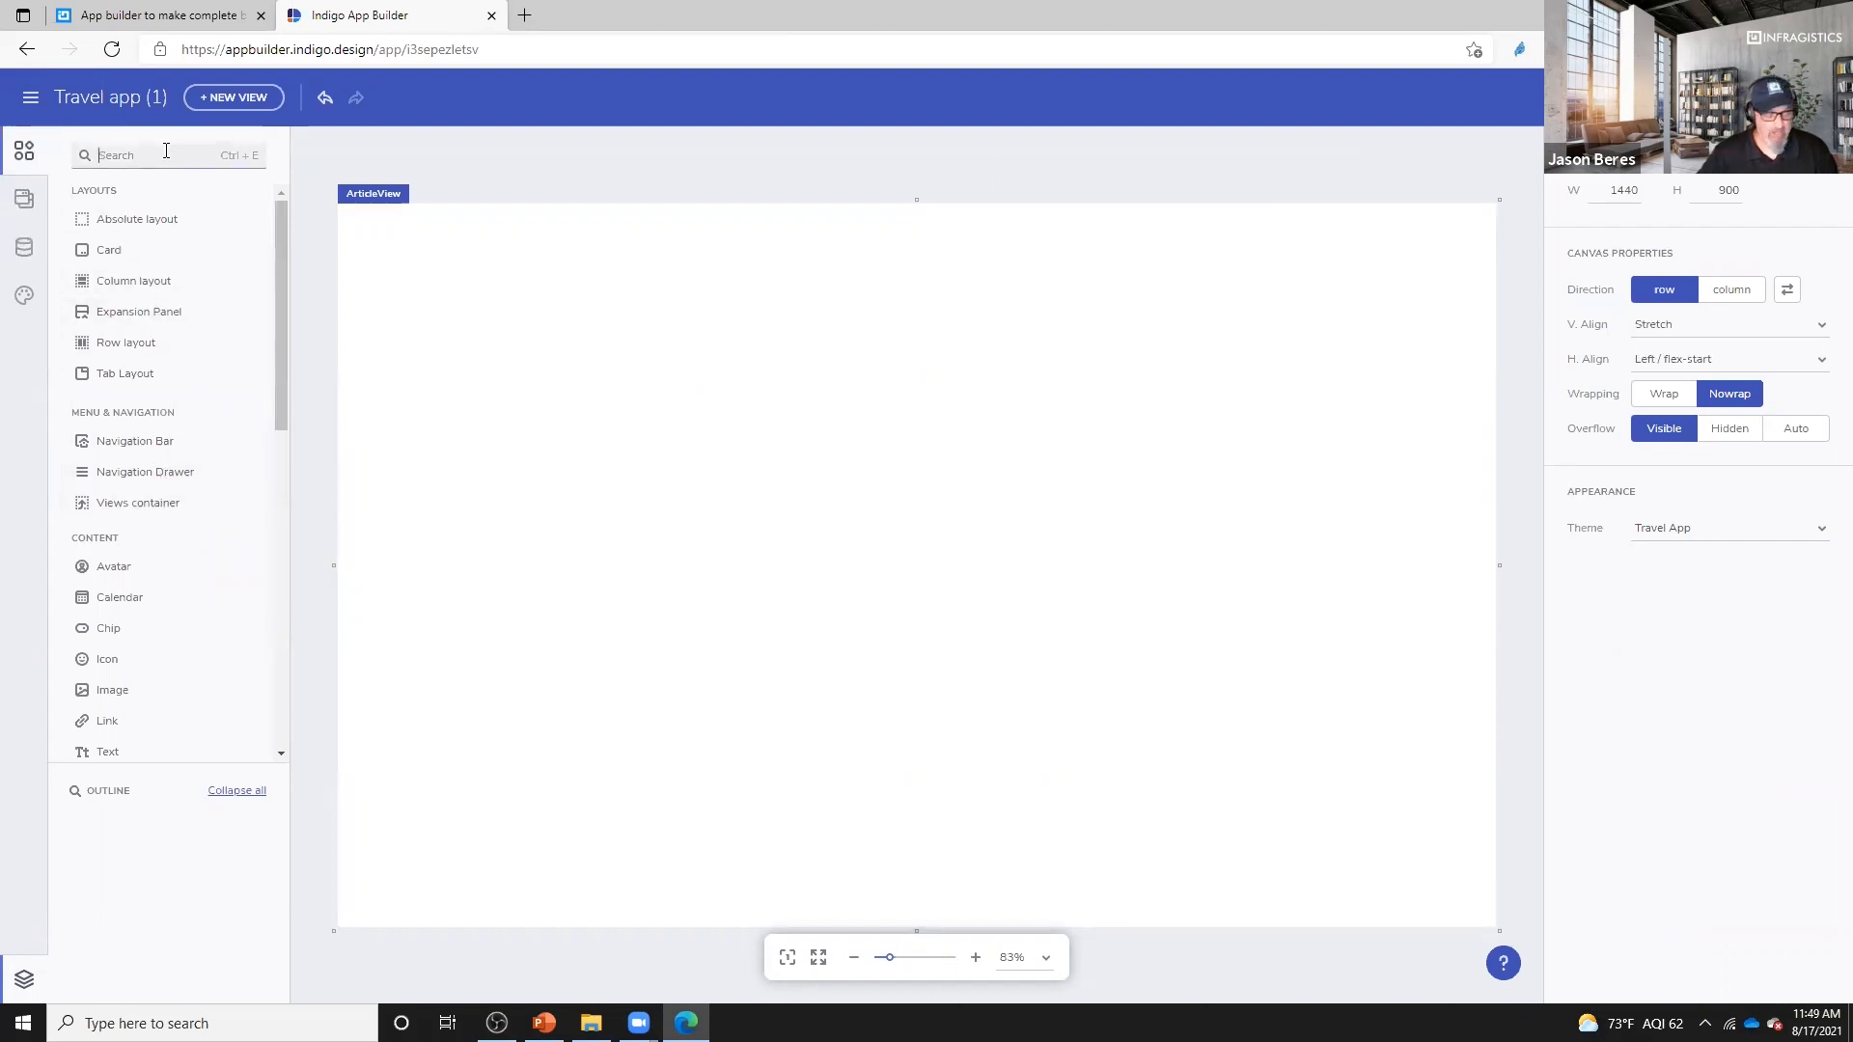
pyautogui.write('tit')
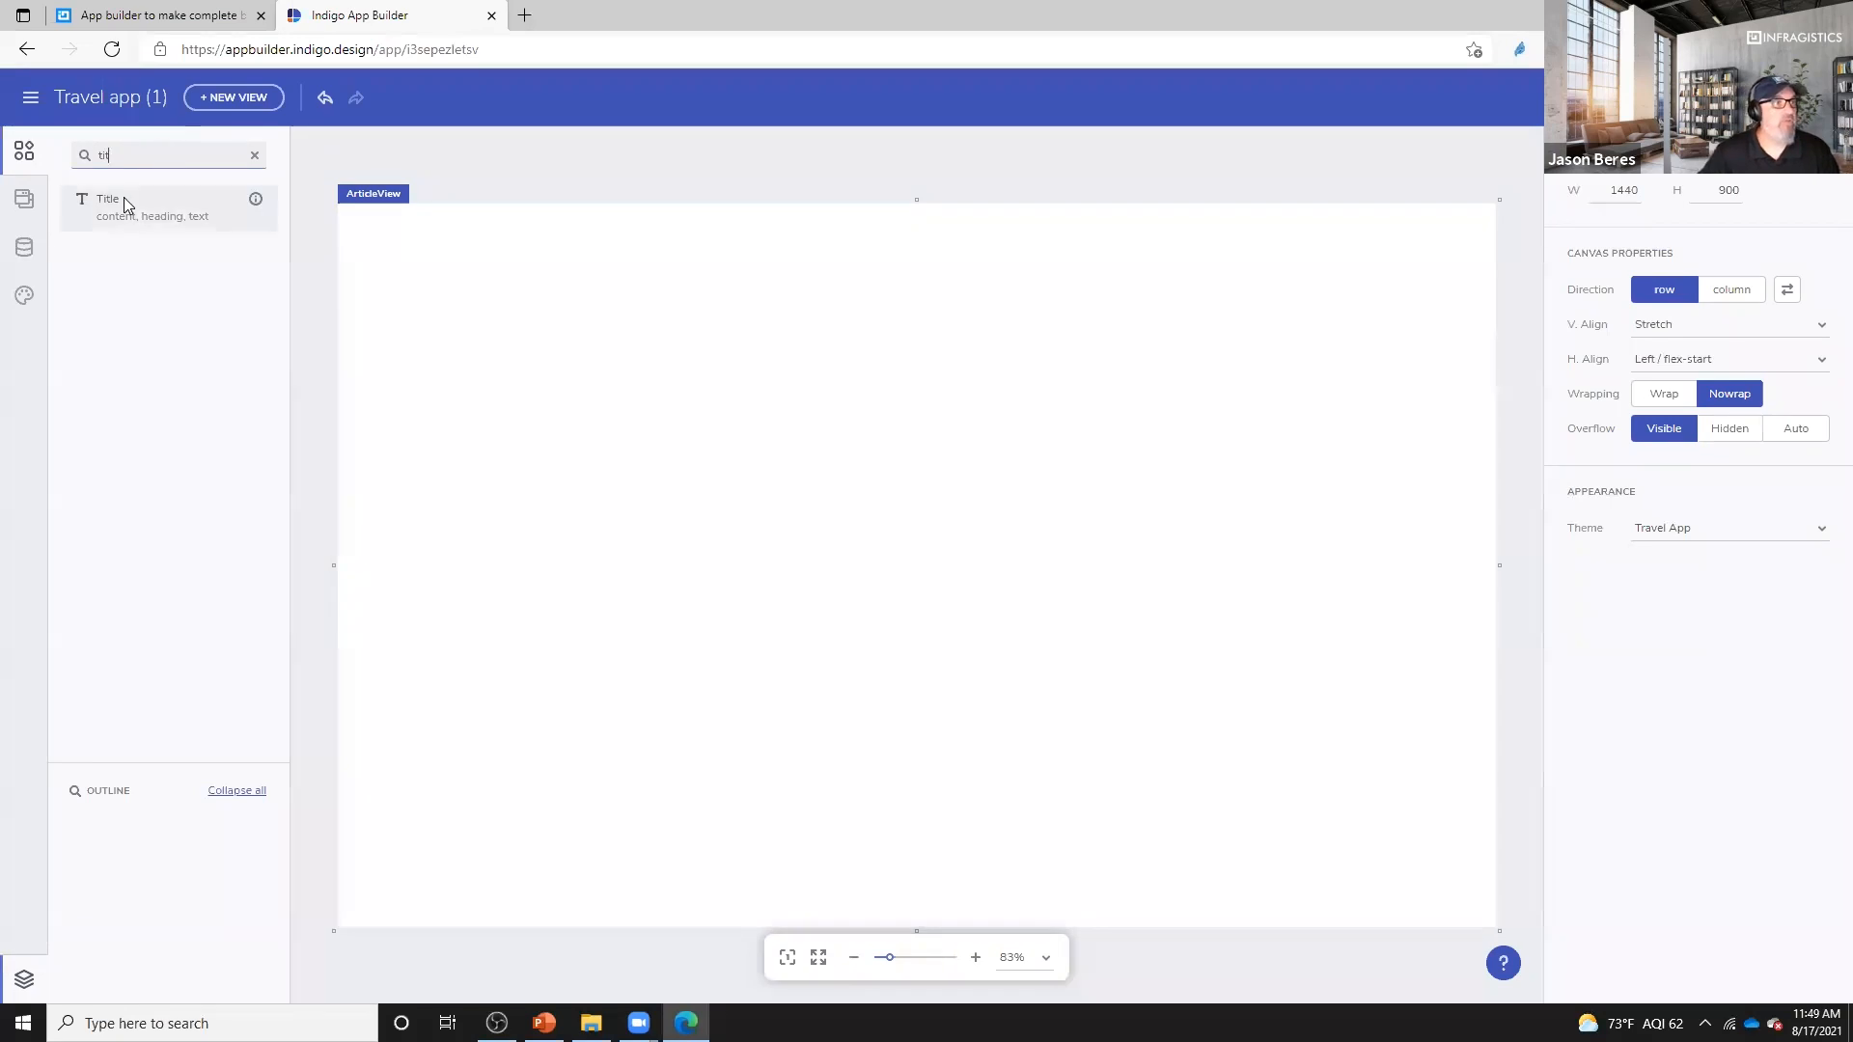
pyautogui.moveTo(123, 197); pyautogui.dragTo(786, 285)
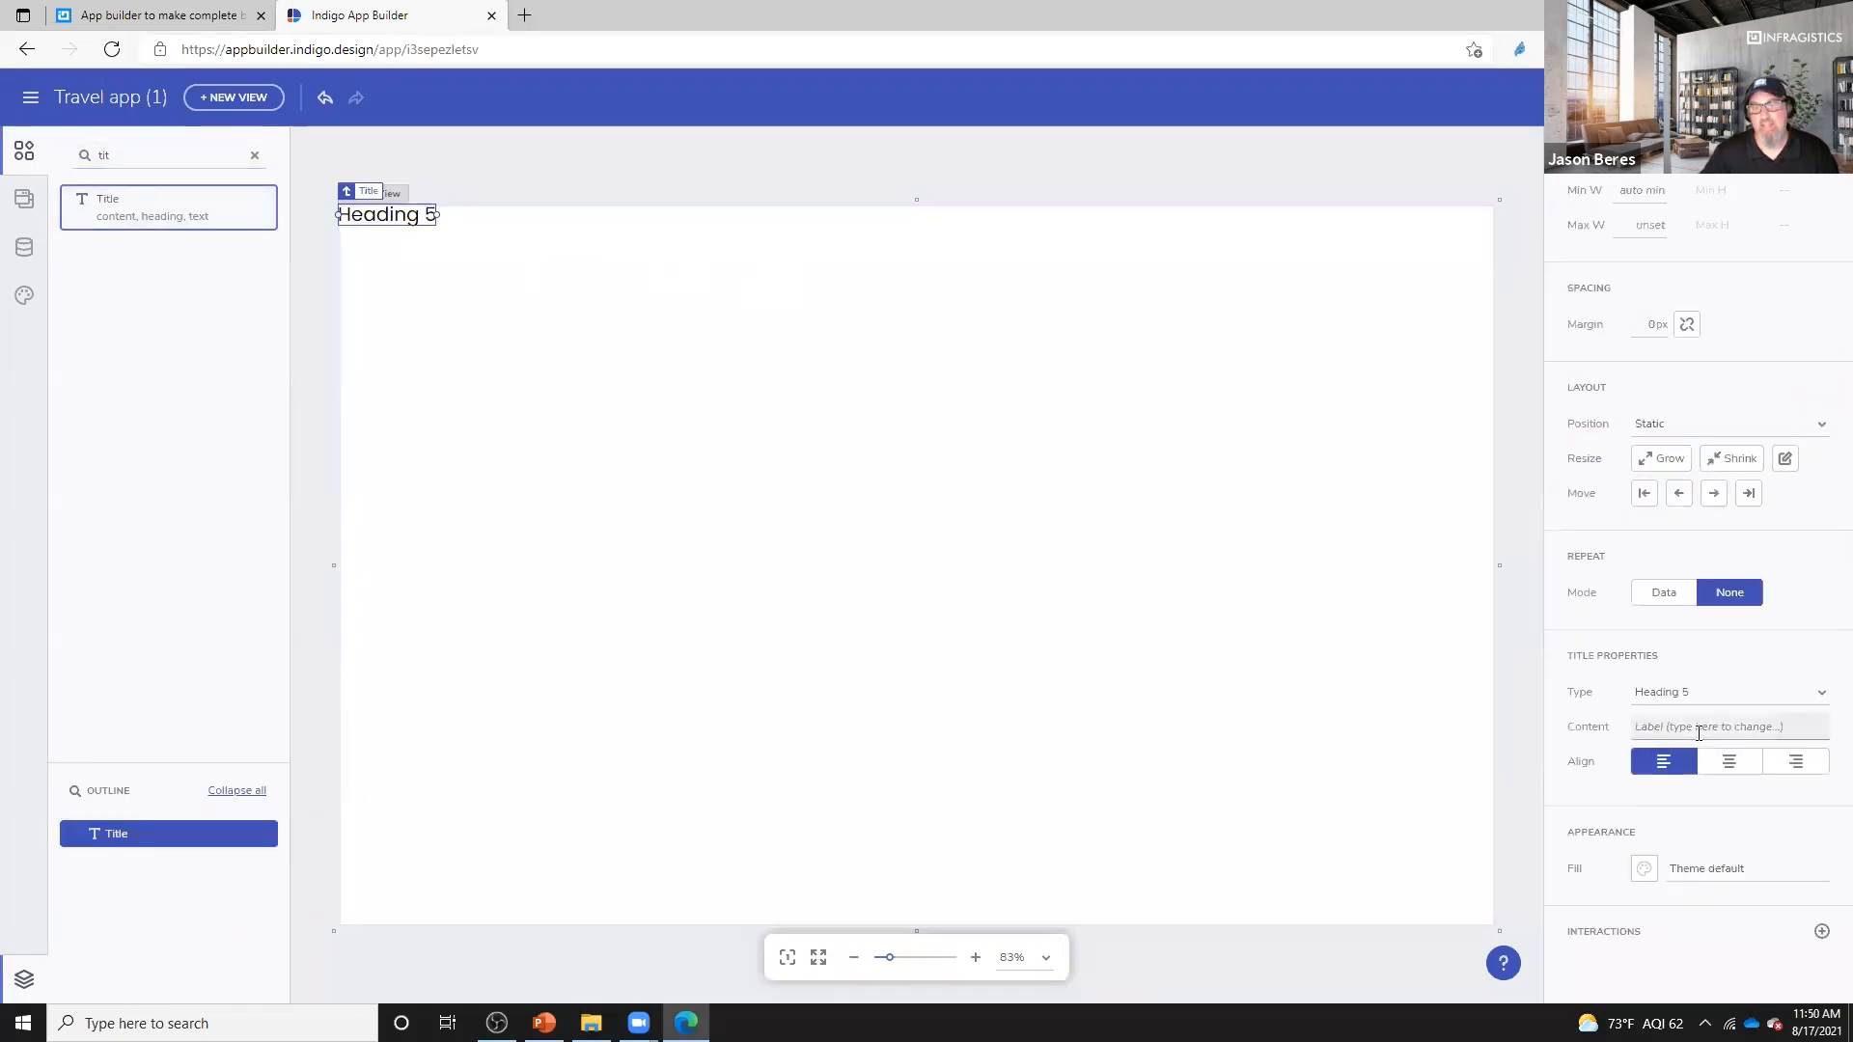
# - Make the title a Heading 1 with absolute positioning and move it to the canvas centre, about 496 px from left and 385 px from top
pyautogui.click(1739, 695)
pyautogui.click(1723, 724)
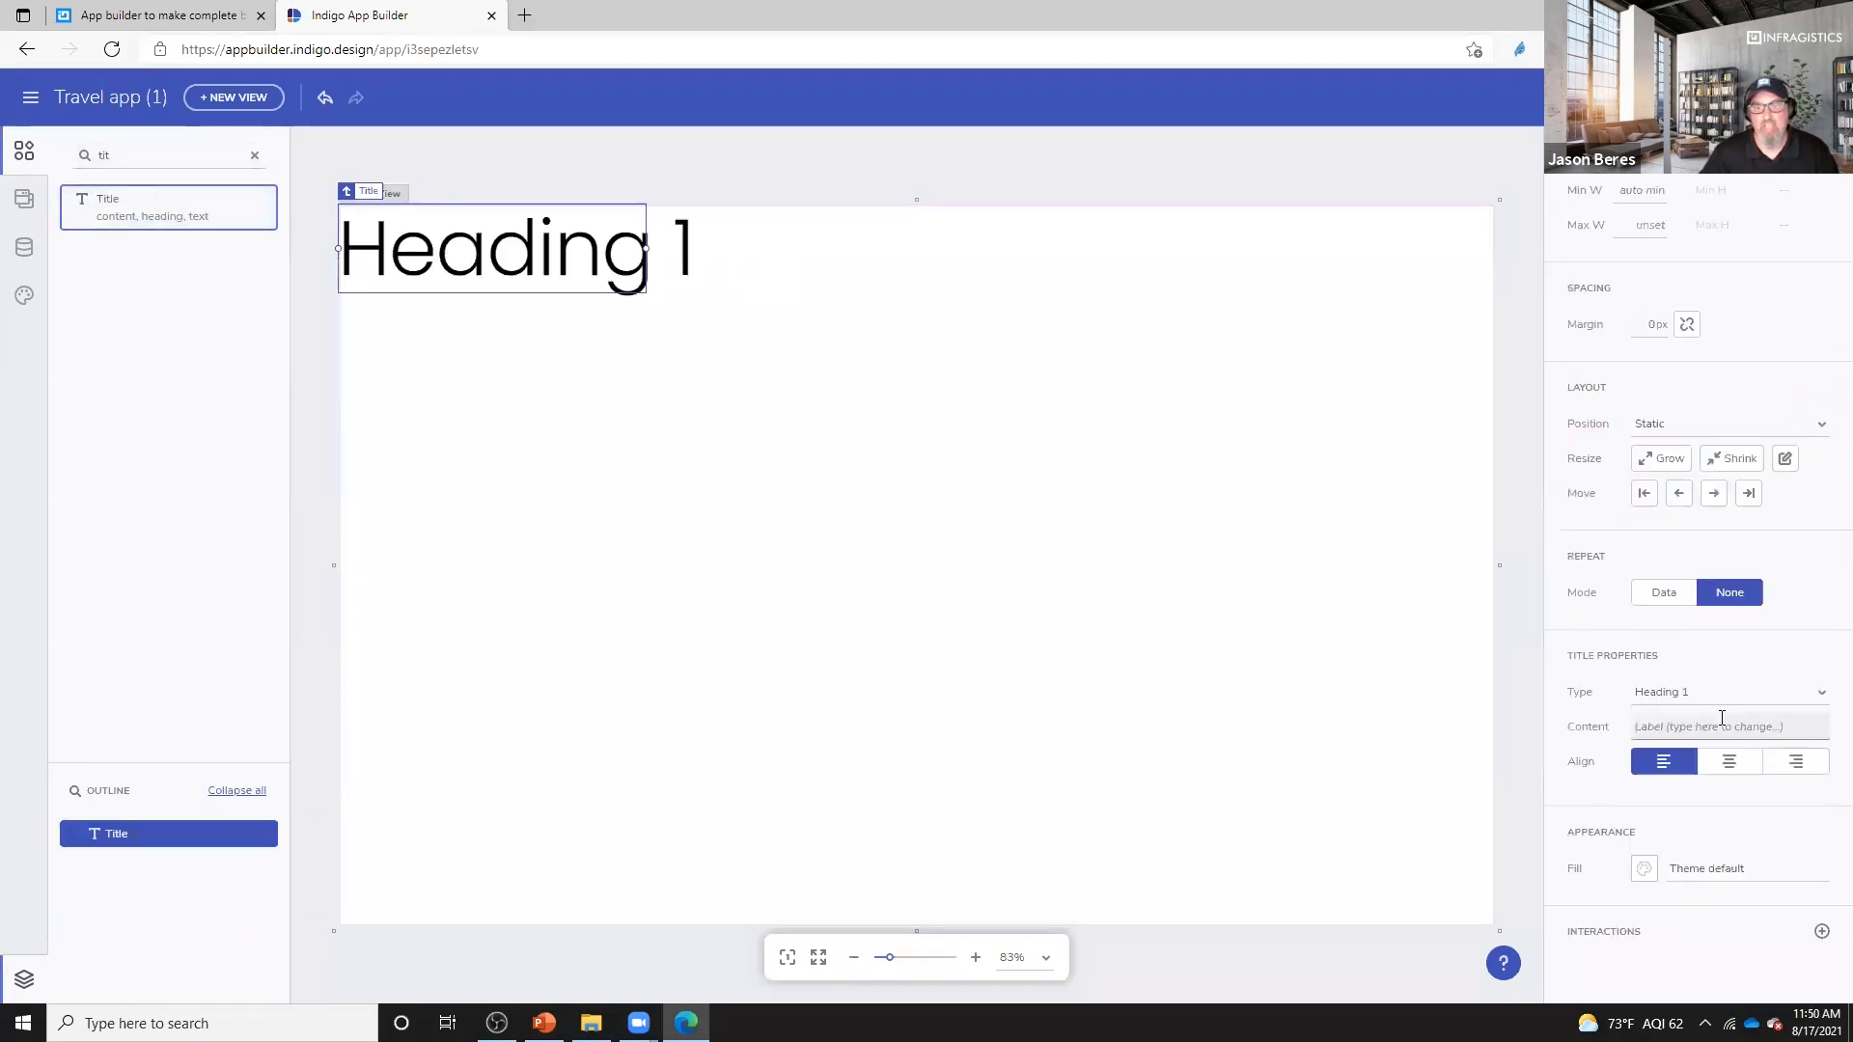
pyautogui.click(1800, 425)
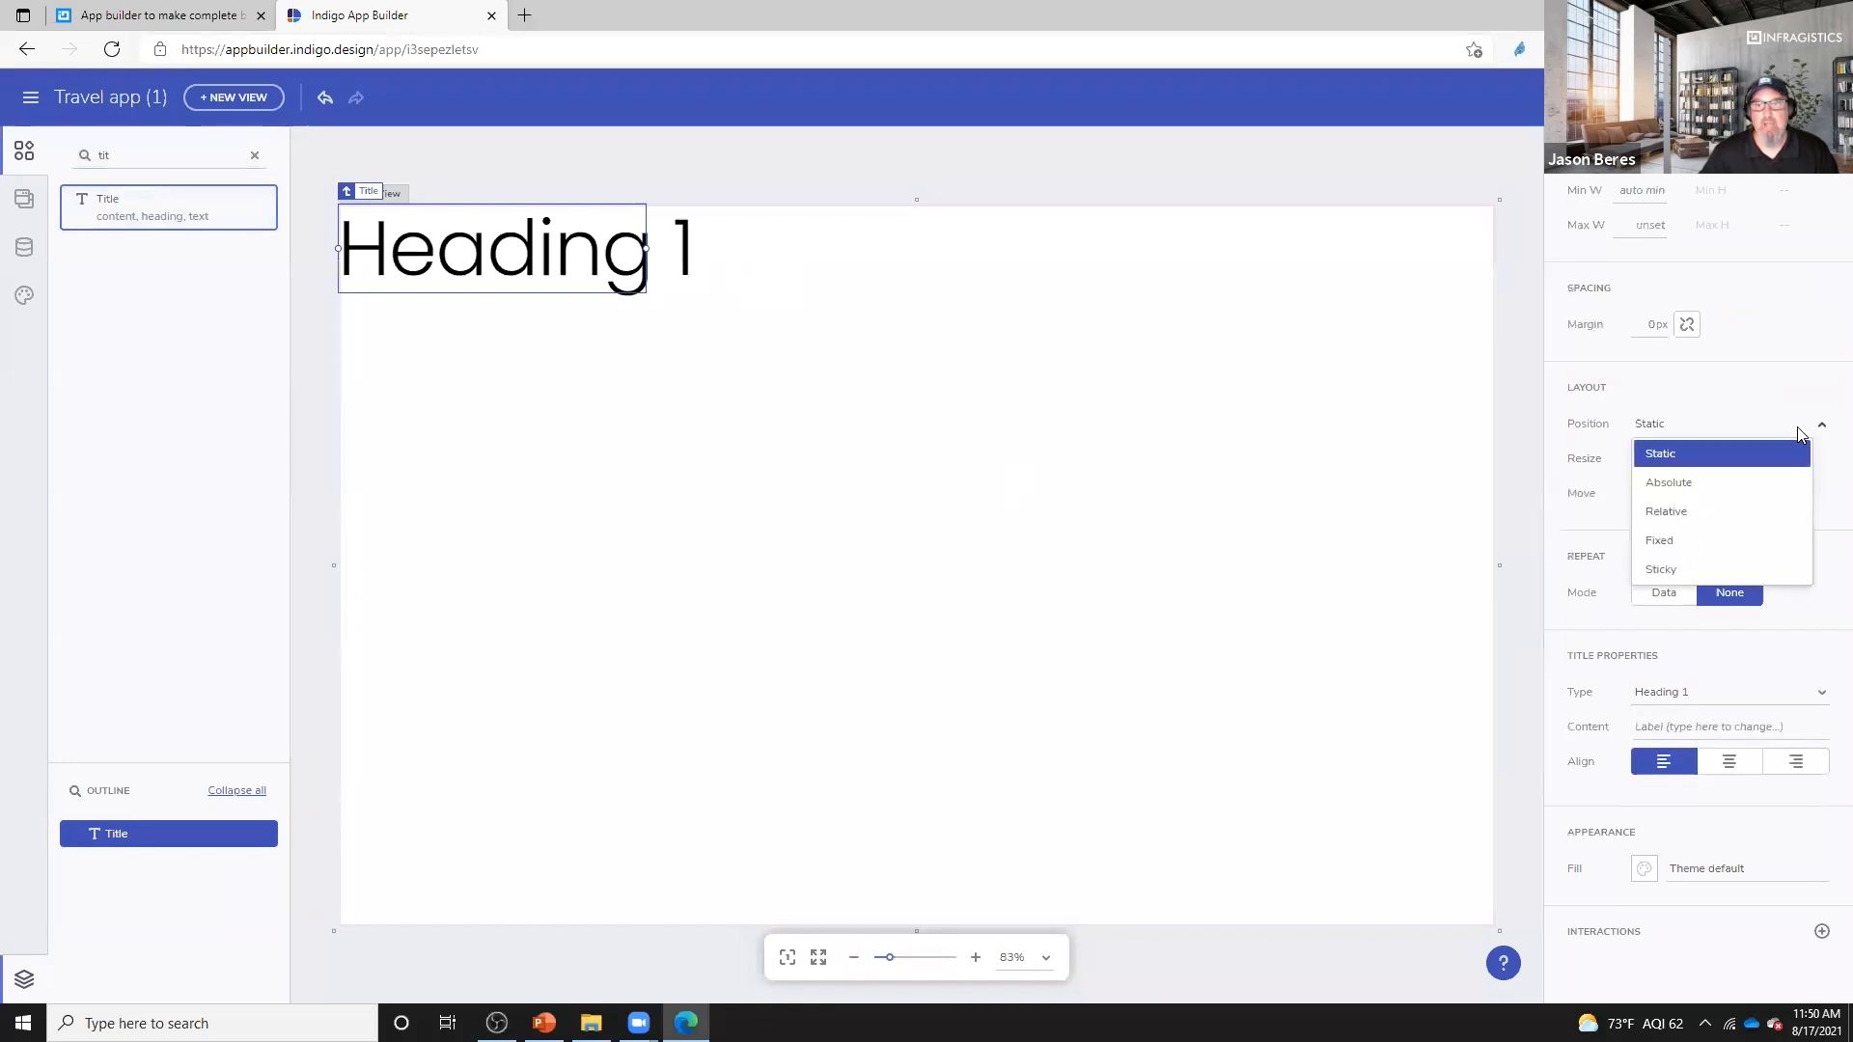
pyautogui.click(1699, 489)
pyautogui.moveTo(685, 290); pyautogui.dragTo(1007, 569)
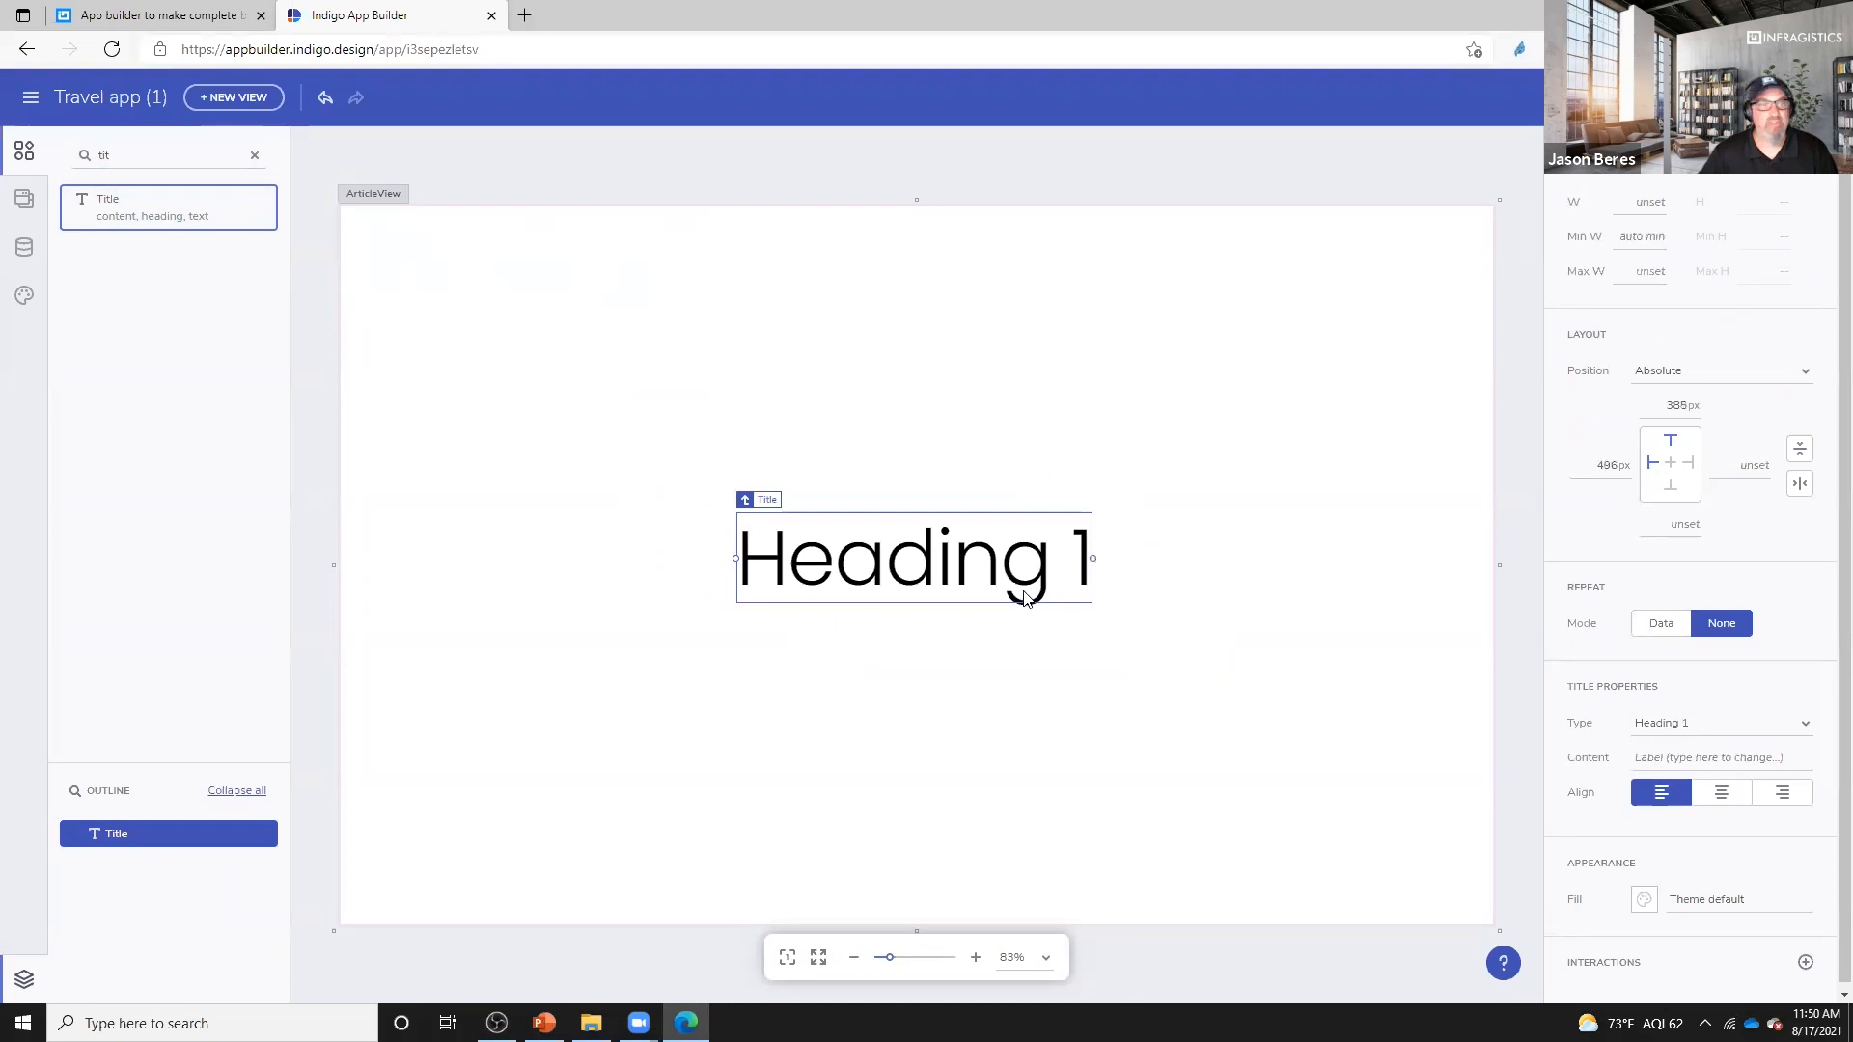
# - Add a Button component to ArticleView, position it absolutely, and move it about 306 px from left and 119 px from top
pyautogui.click(594, 309)
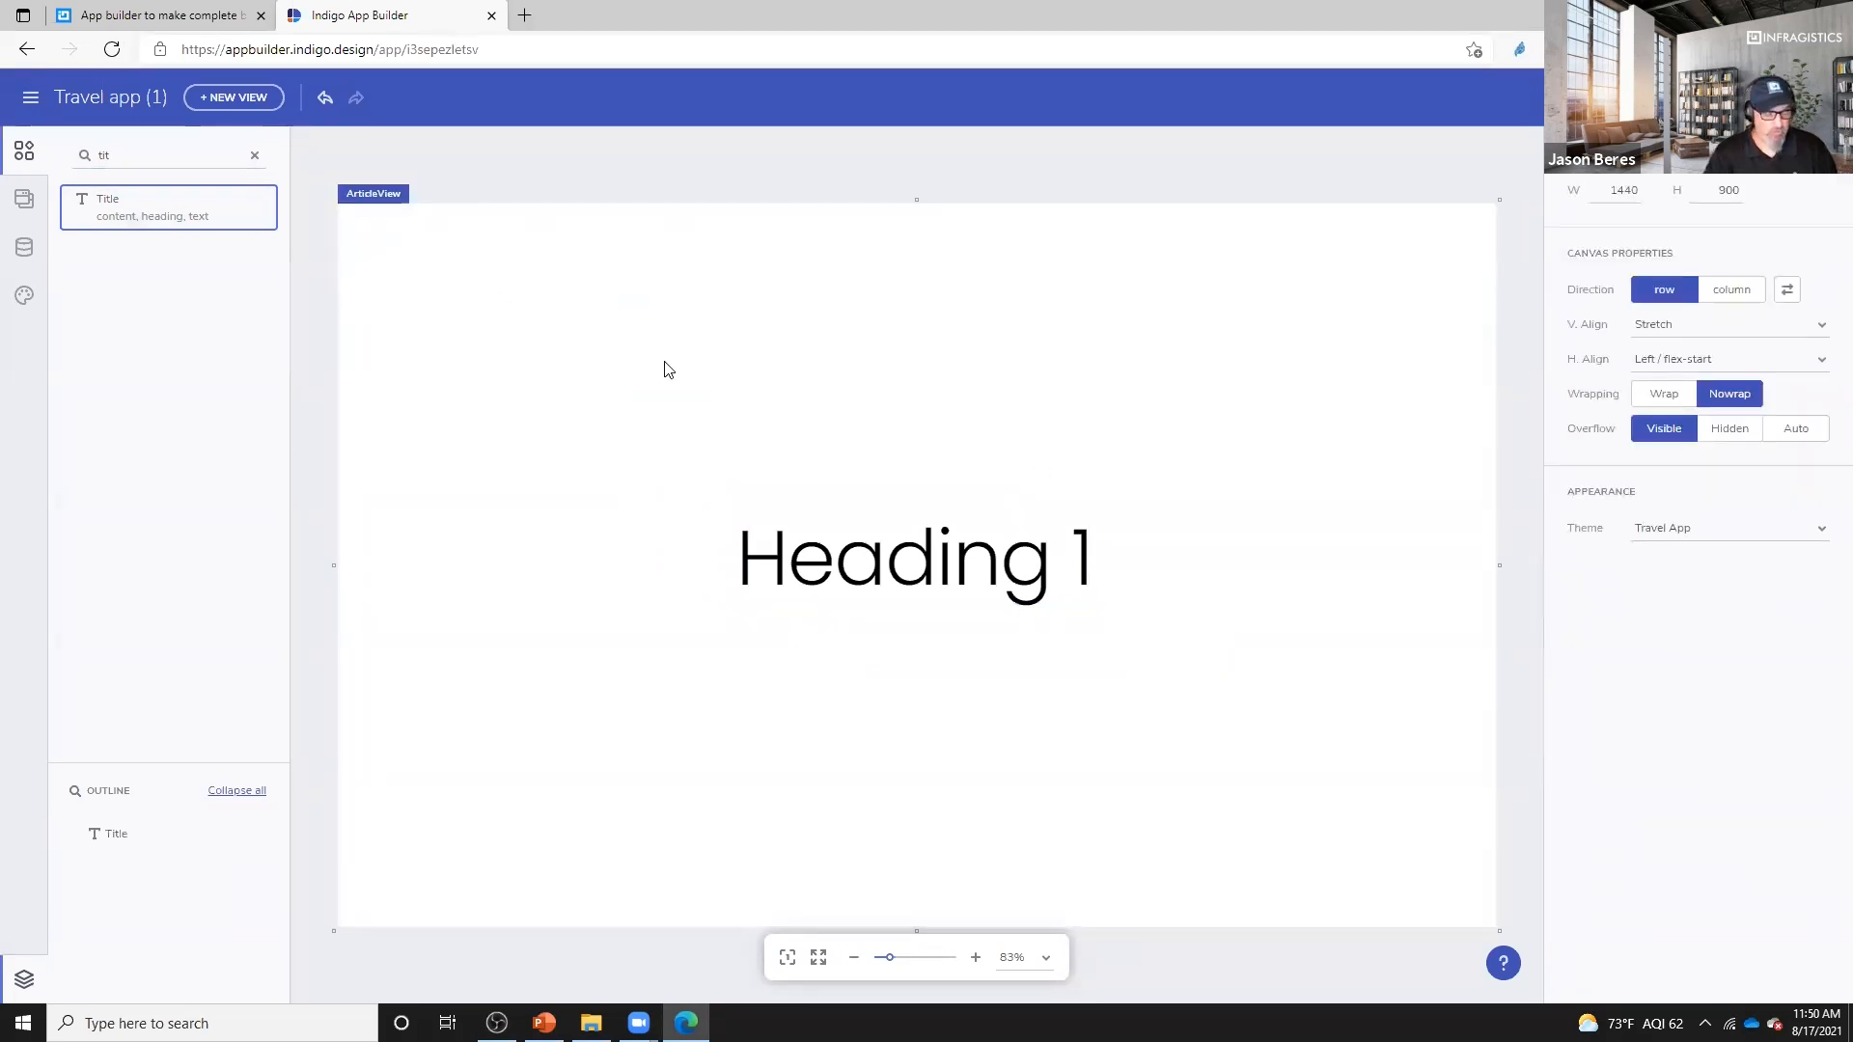
pyautogui.hotkey('ctrl', 'e')
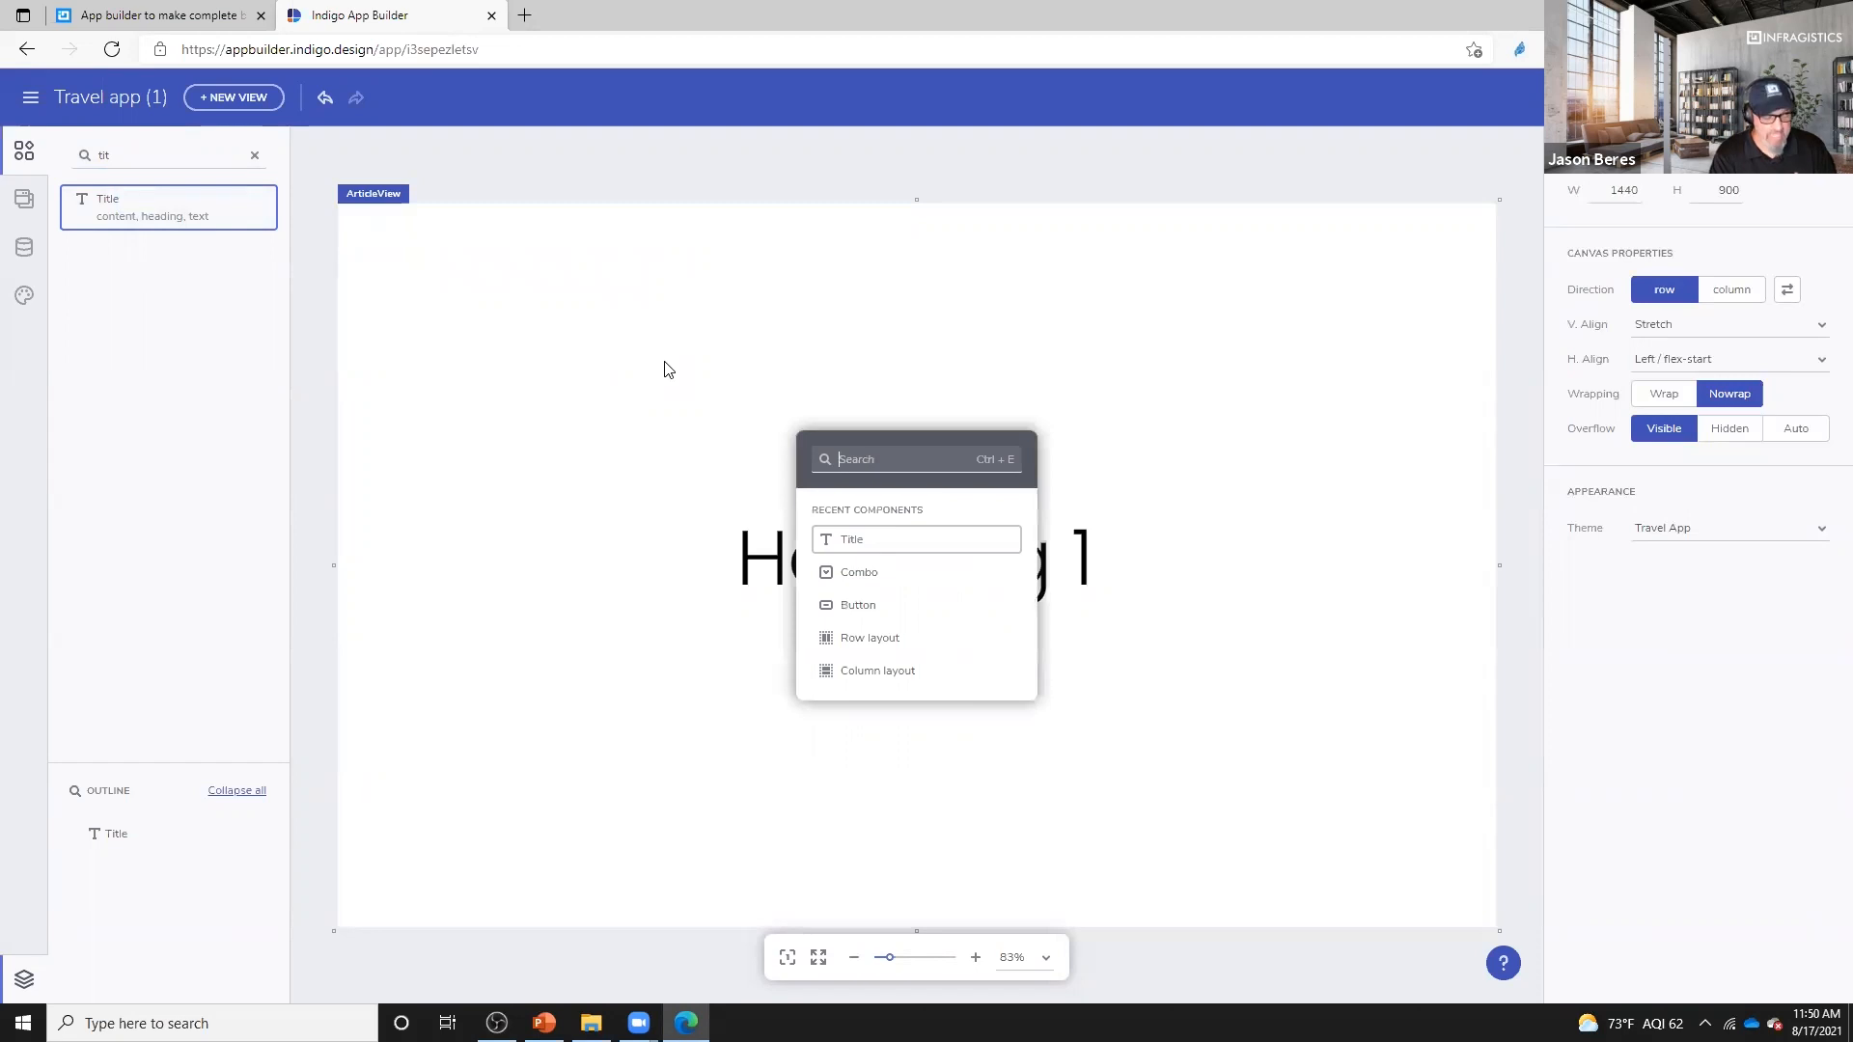
pyautogui.write('bu')
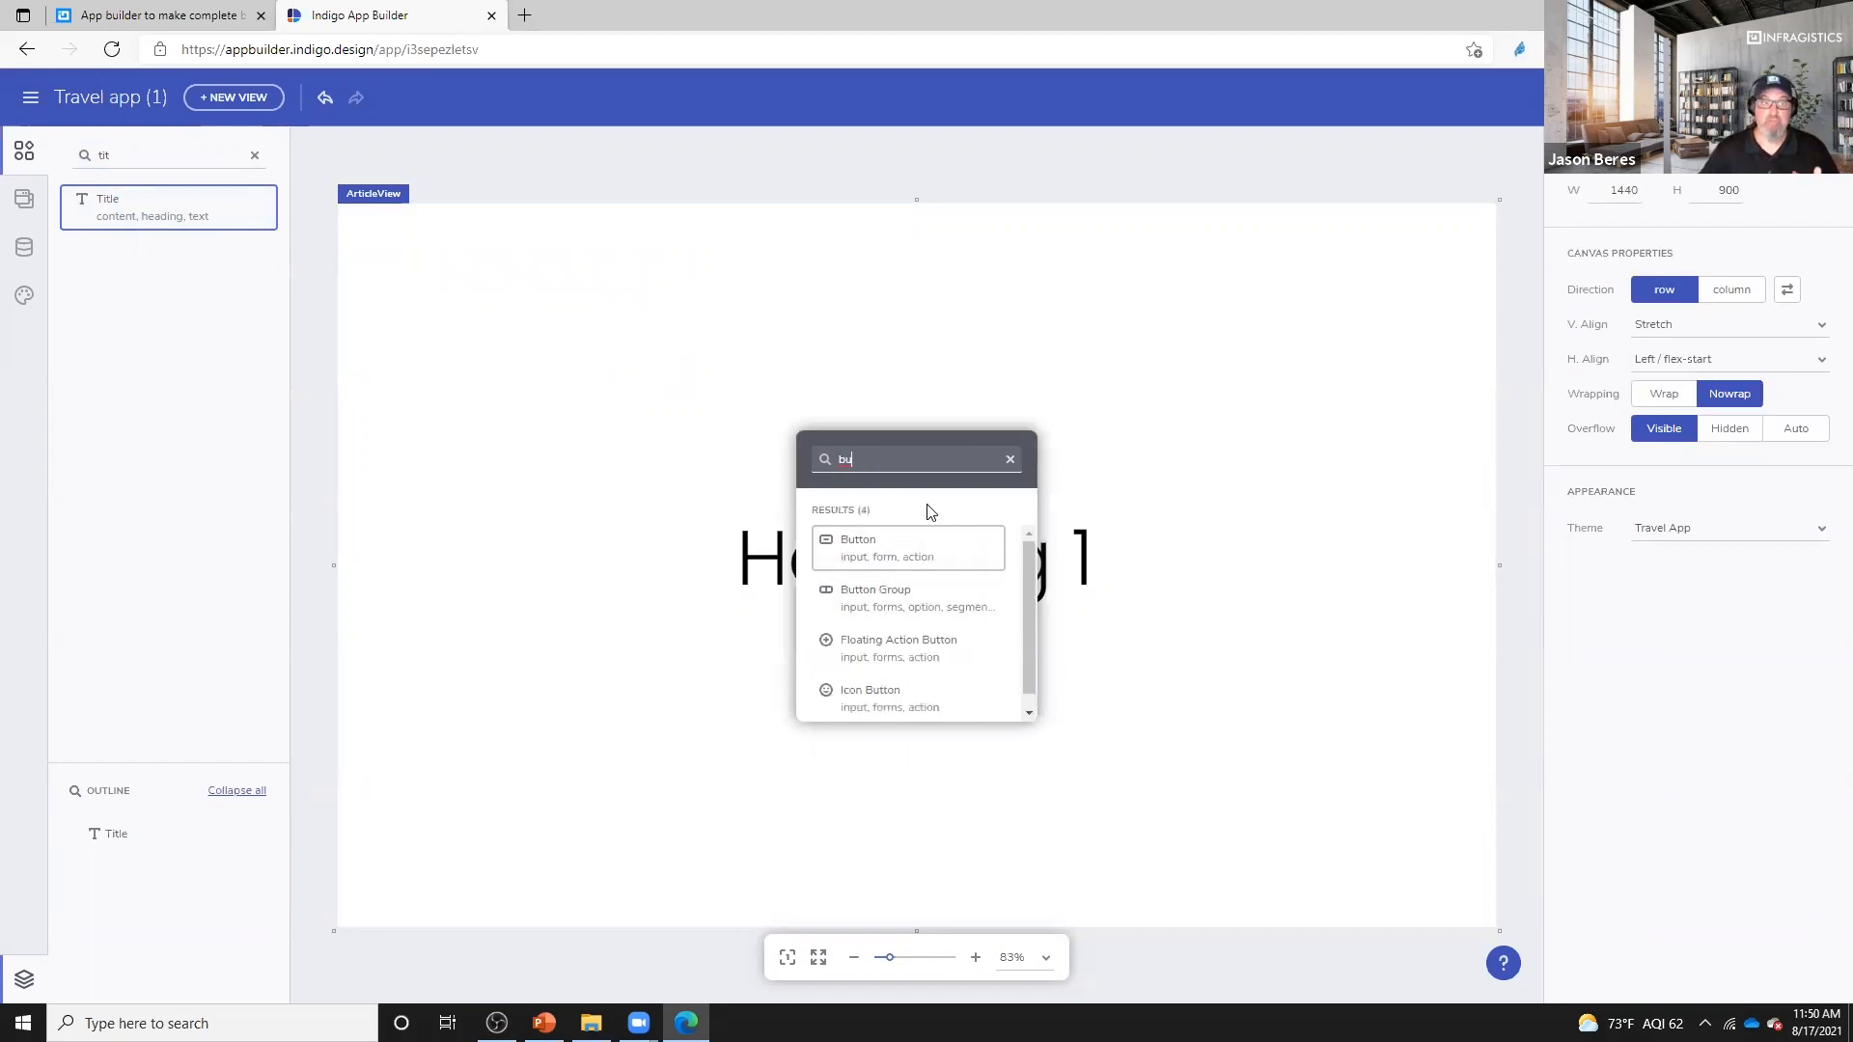
pyautogui.click(881, 553)
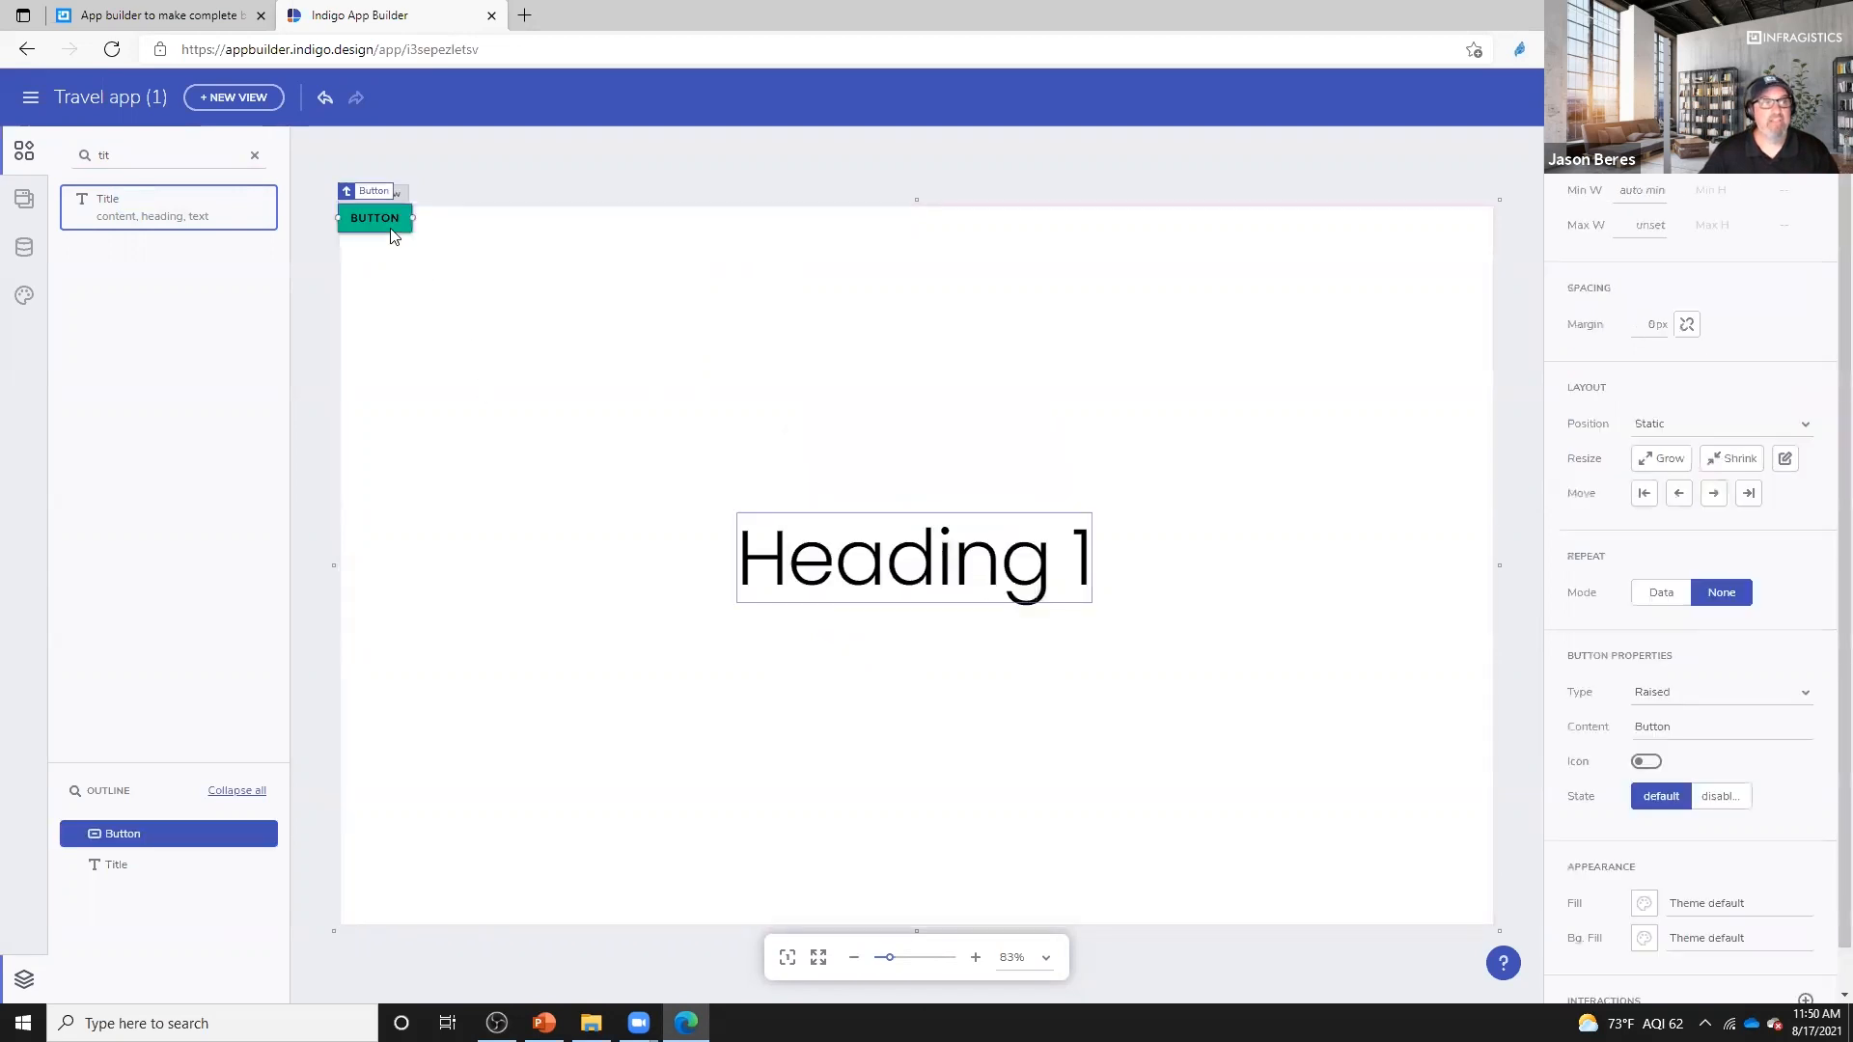
pyautogui.click(1650, 424)
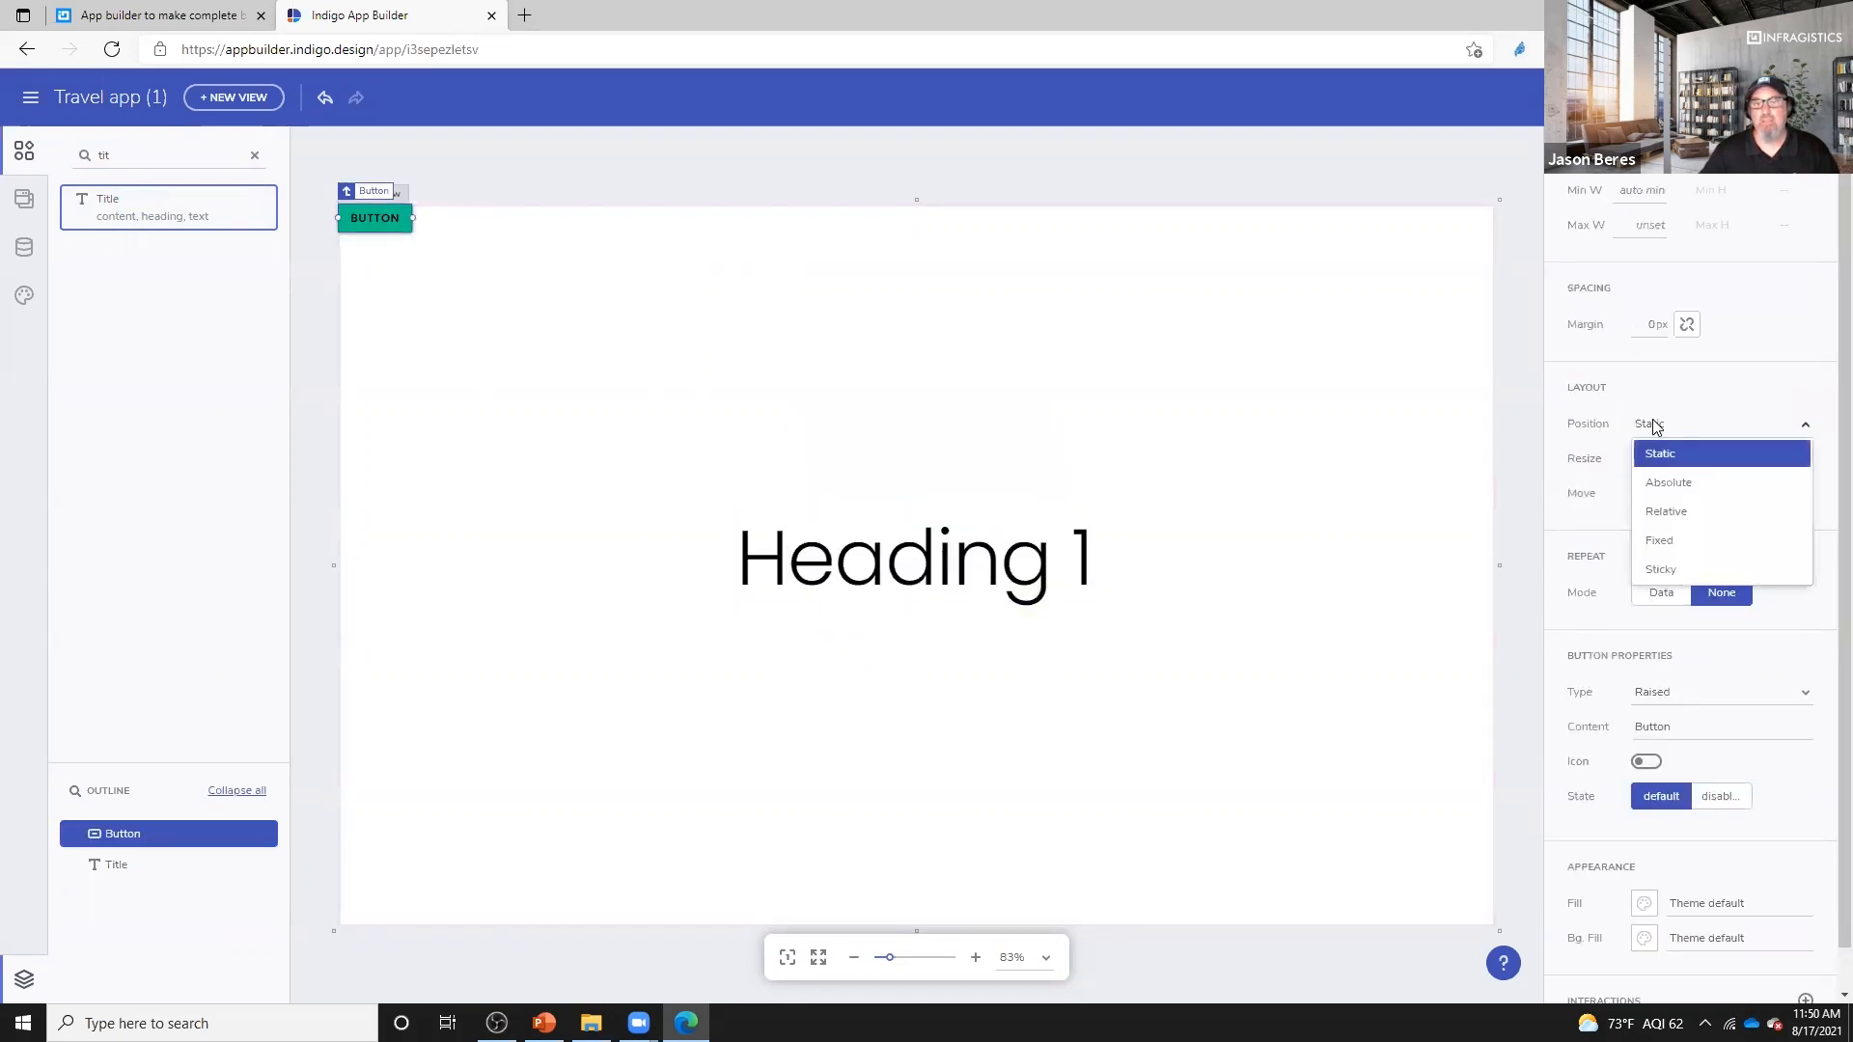
pyautogui.click(1699, 484)
pyautogui.moveTo(386, 225); pyautogui.dragTo(633, 319)
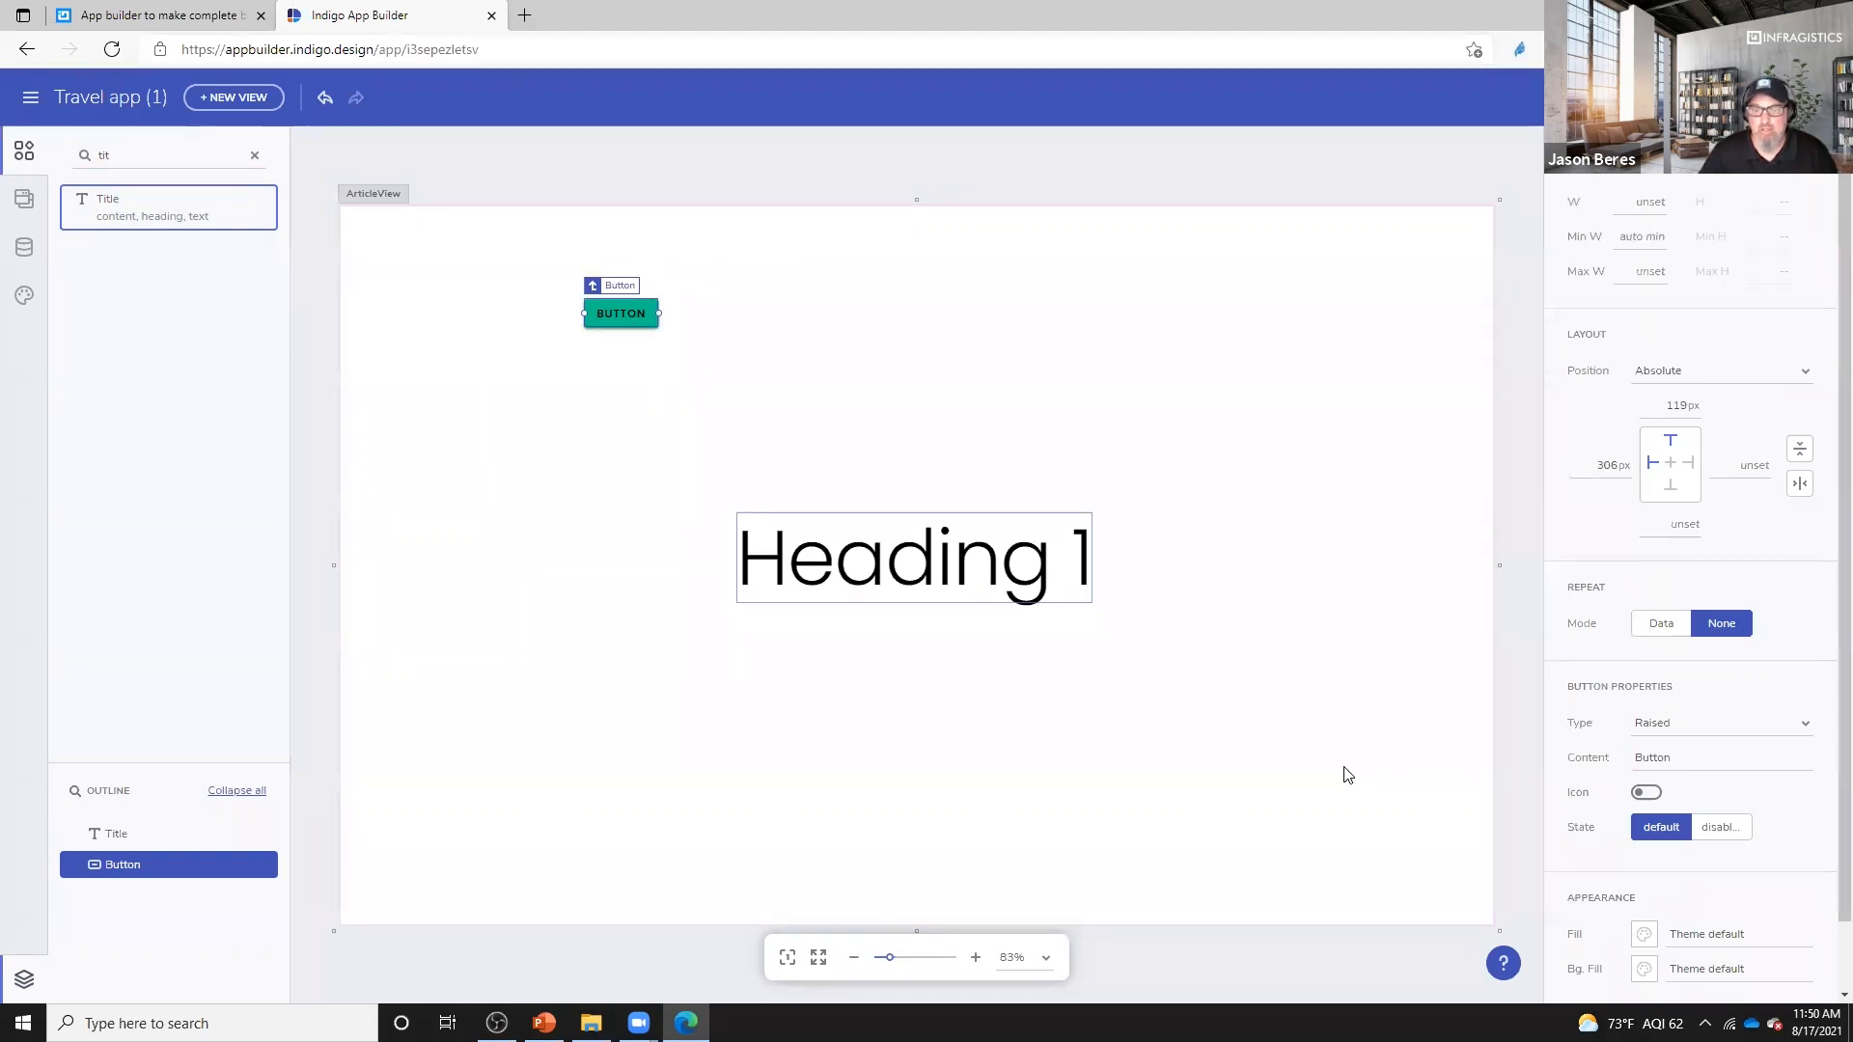
# - Add an on-click interaction to the button that navigates to the In-App Articles view
pyautogui.scroll(-1, 1795, 846)
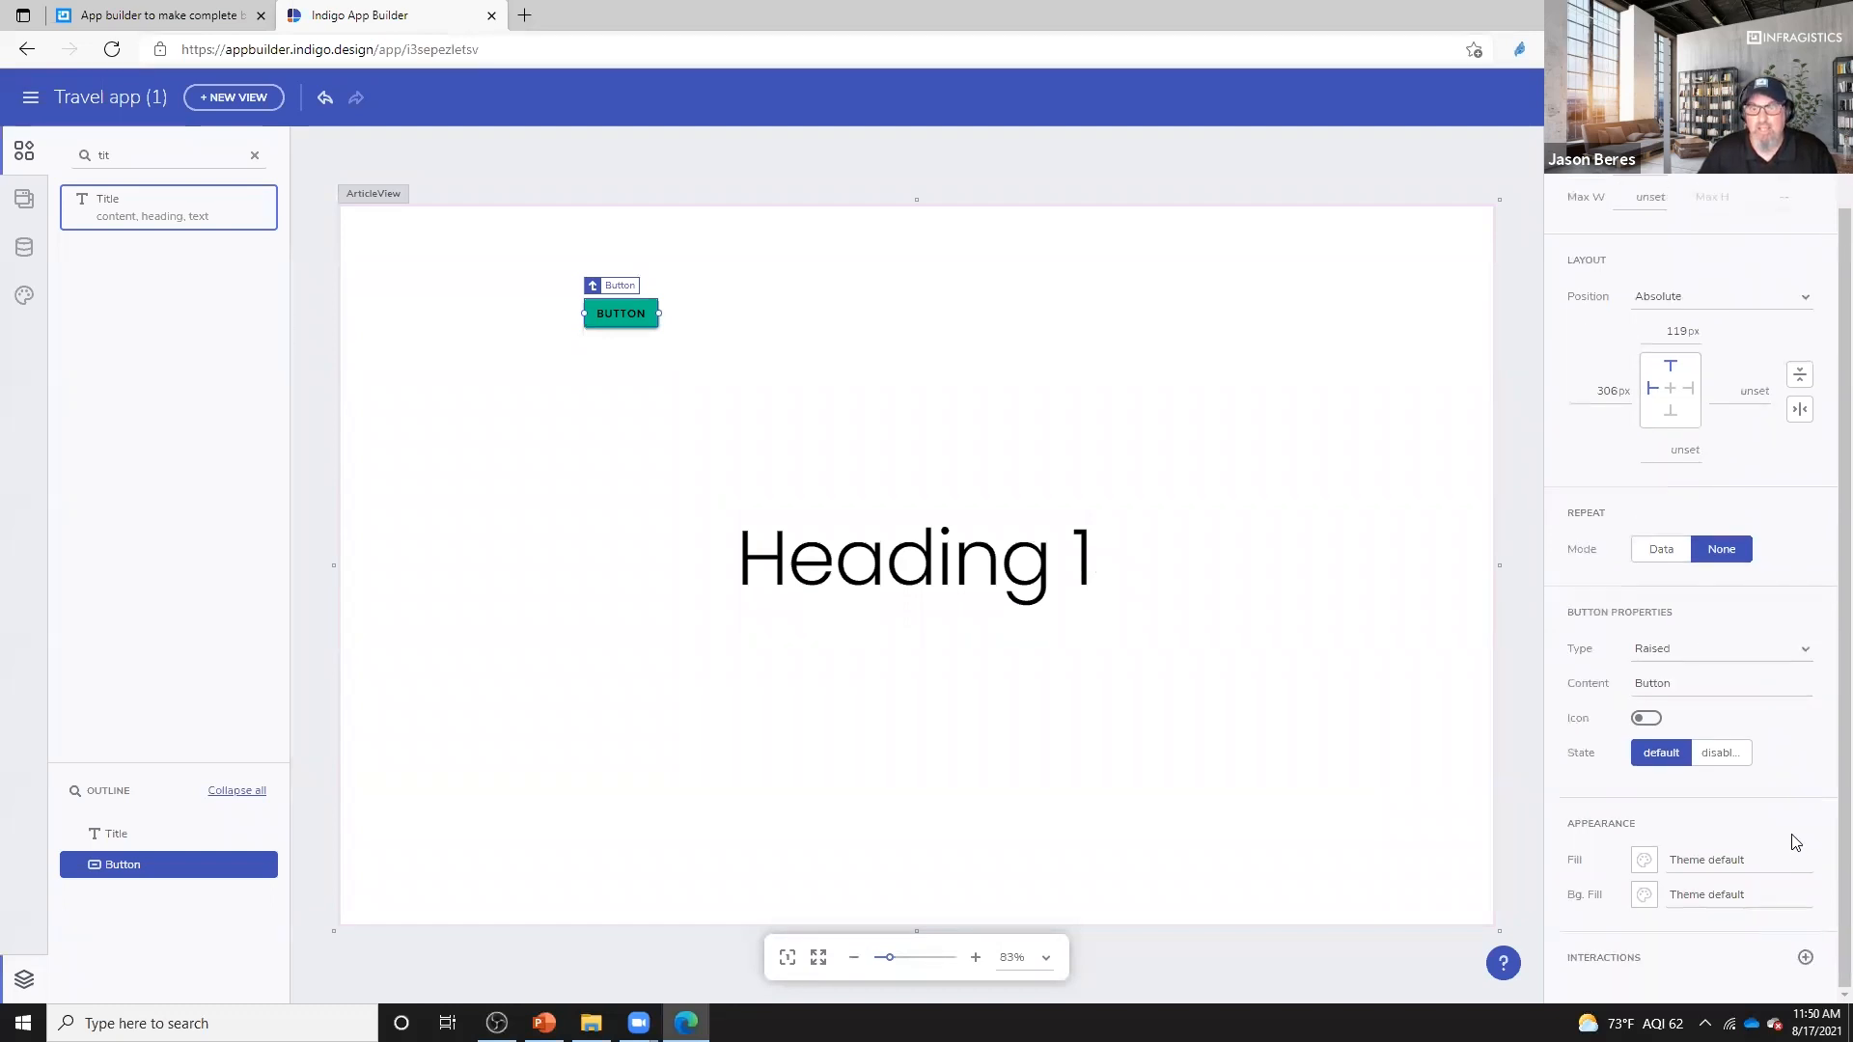
pyautogui.click(1805, 958)
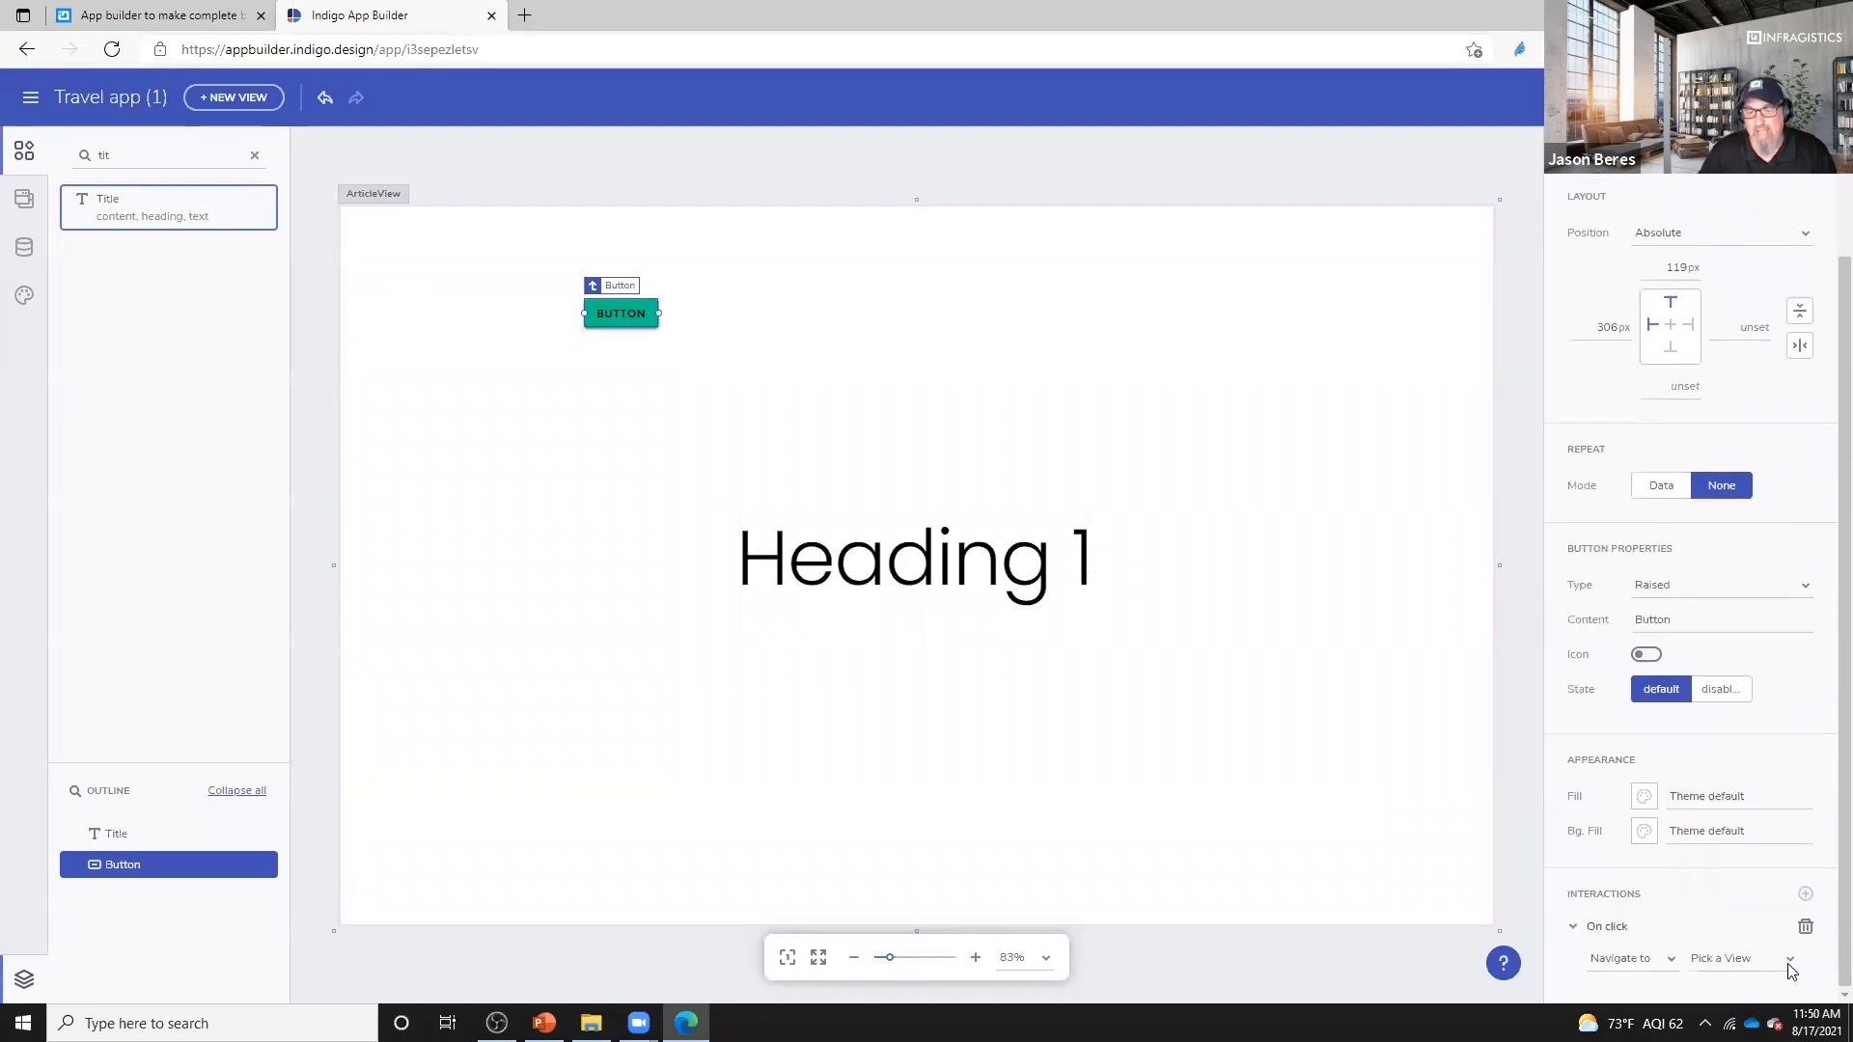
pyautogui.click(1790, 965)
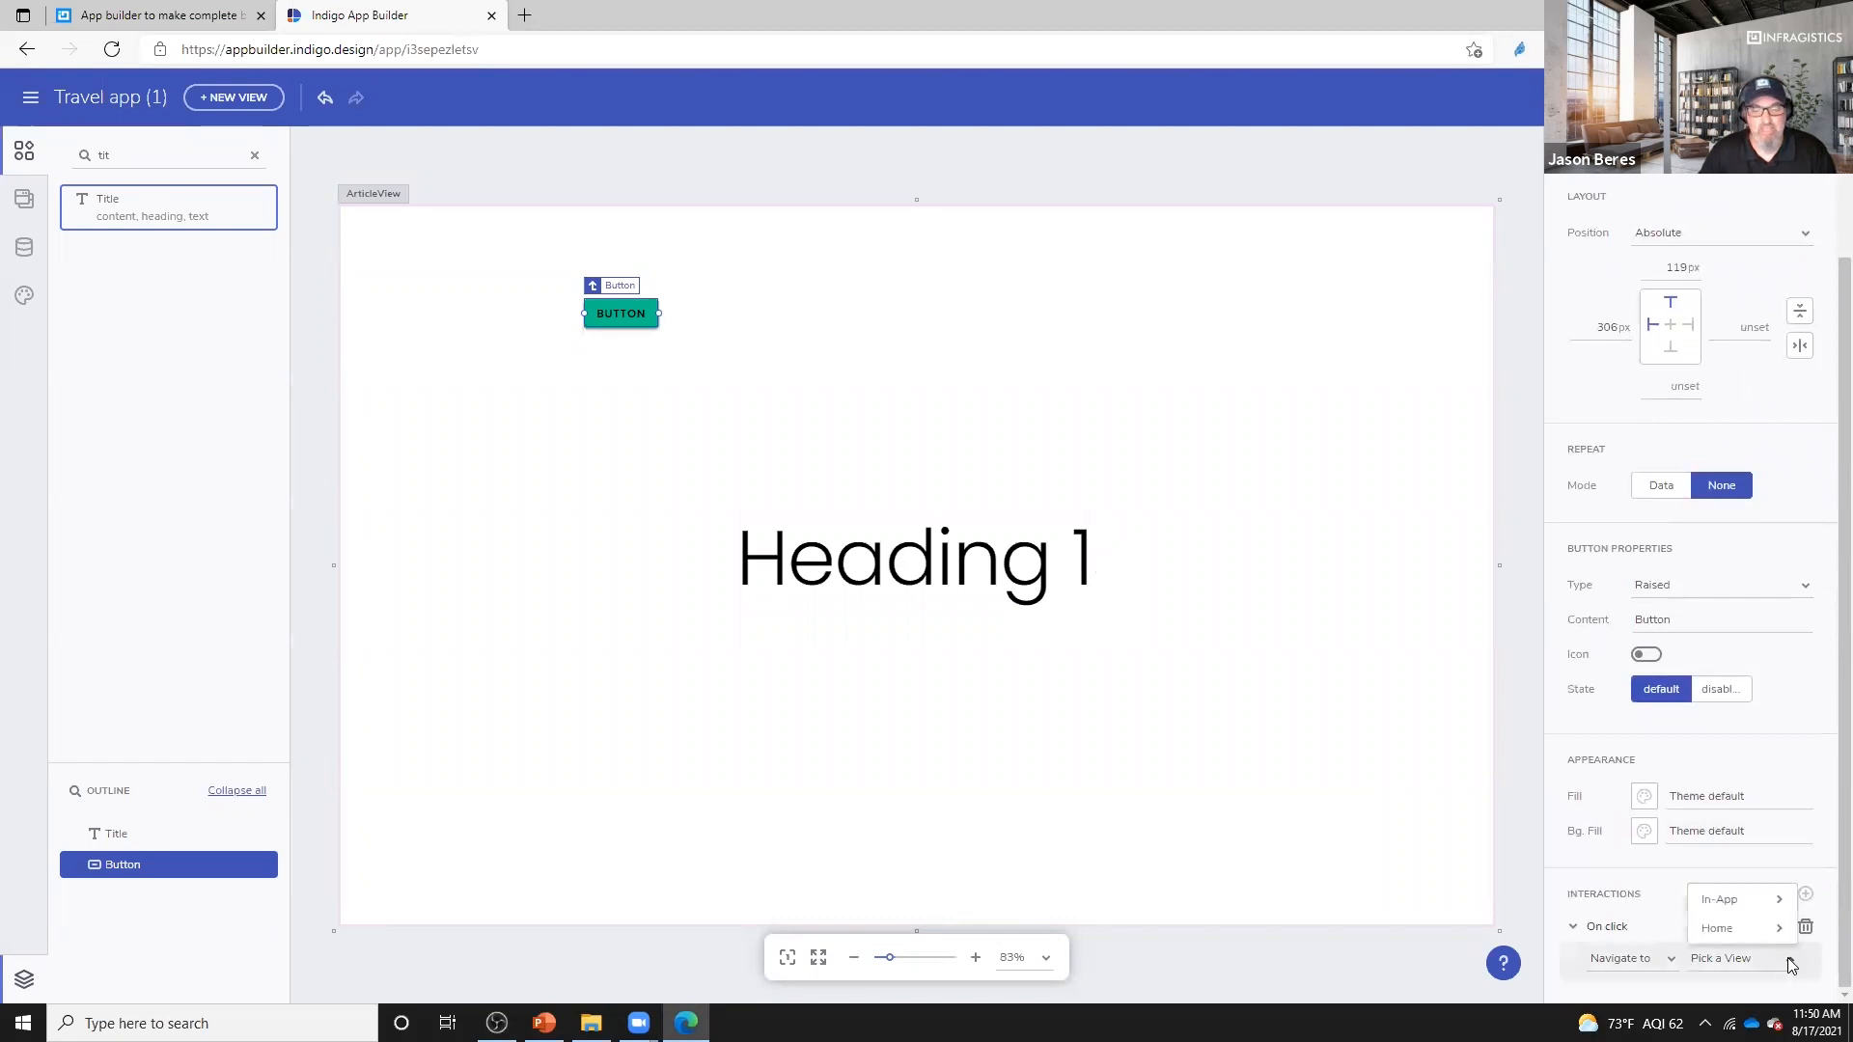
pyautogui.click(1693, 907)
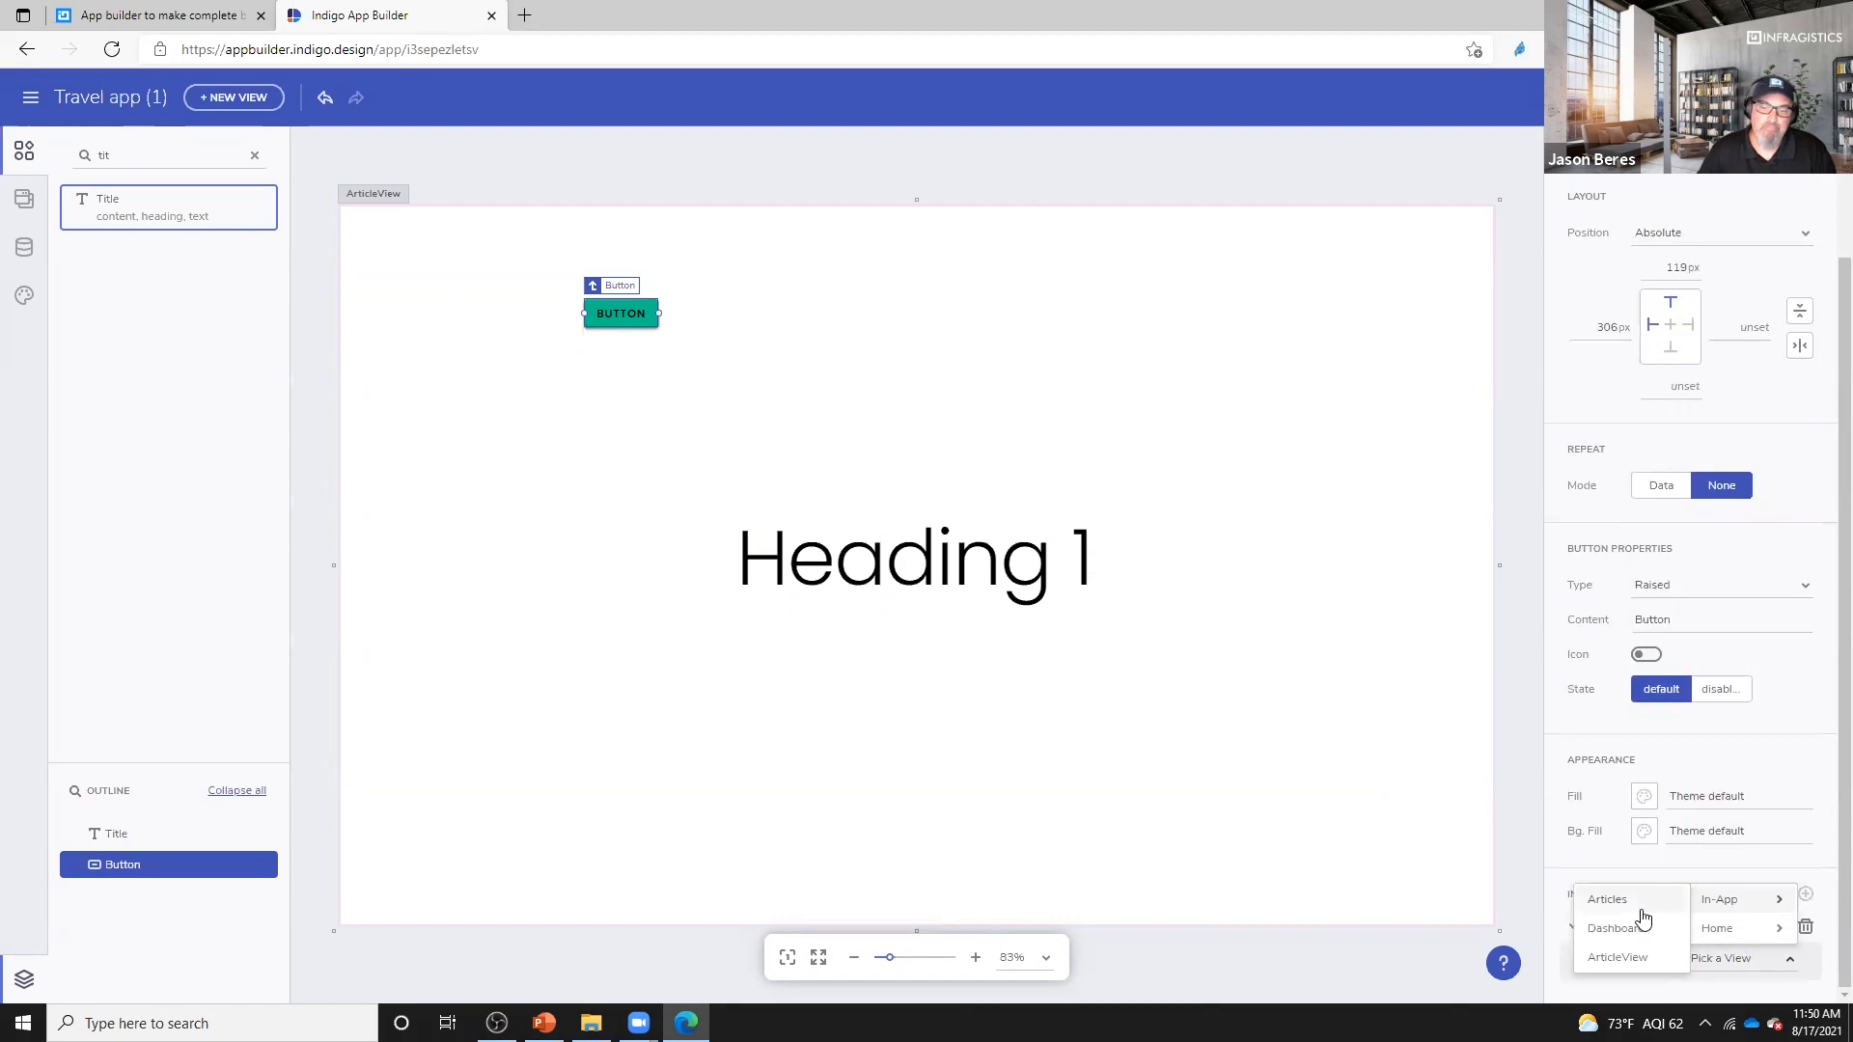
pyautogui.click(1640, 904)
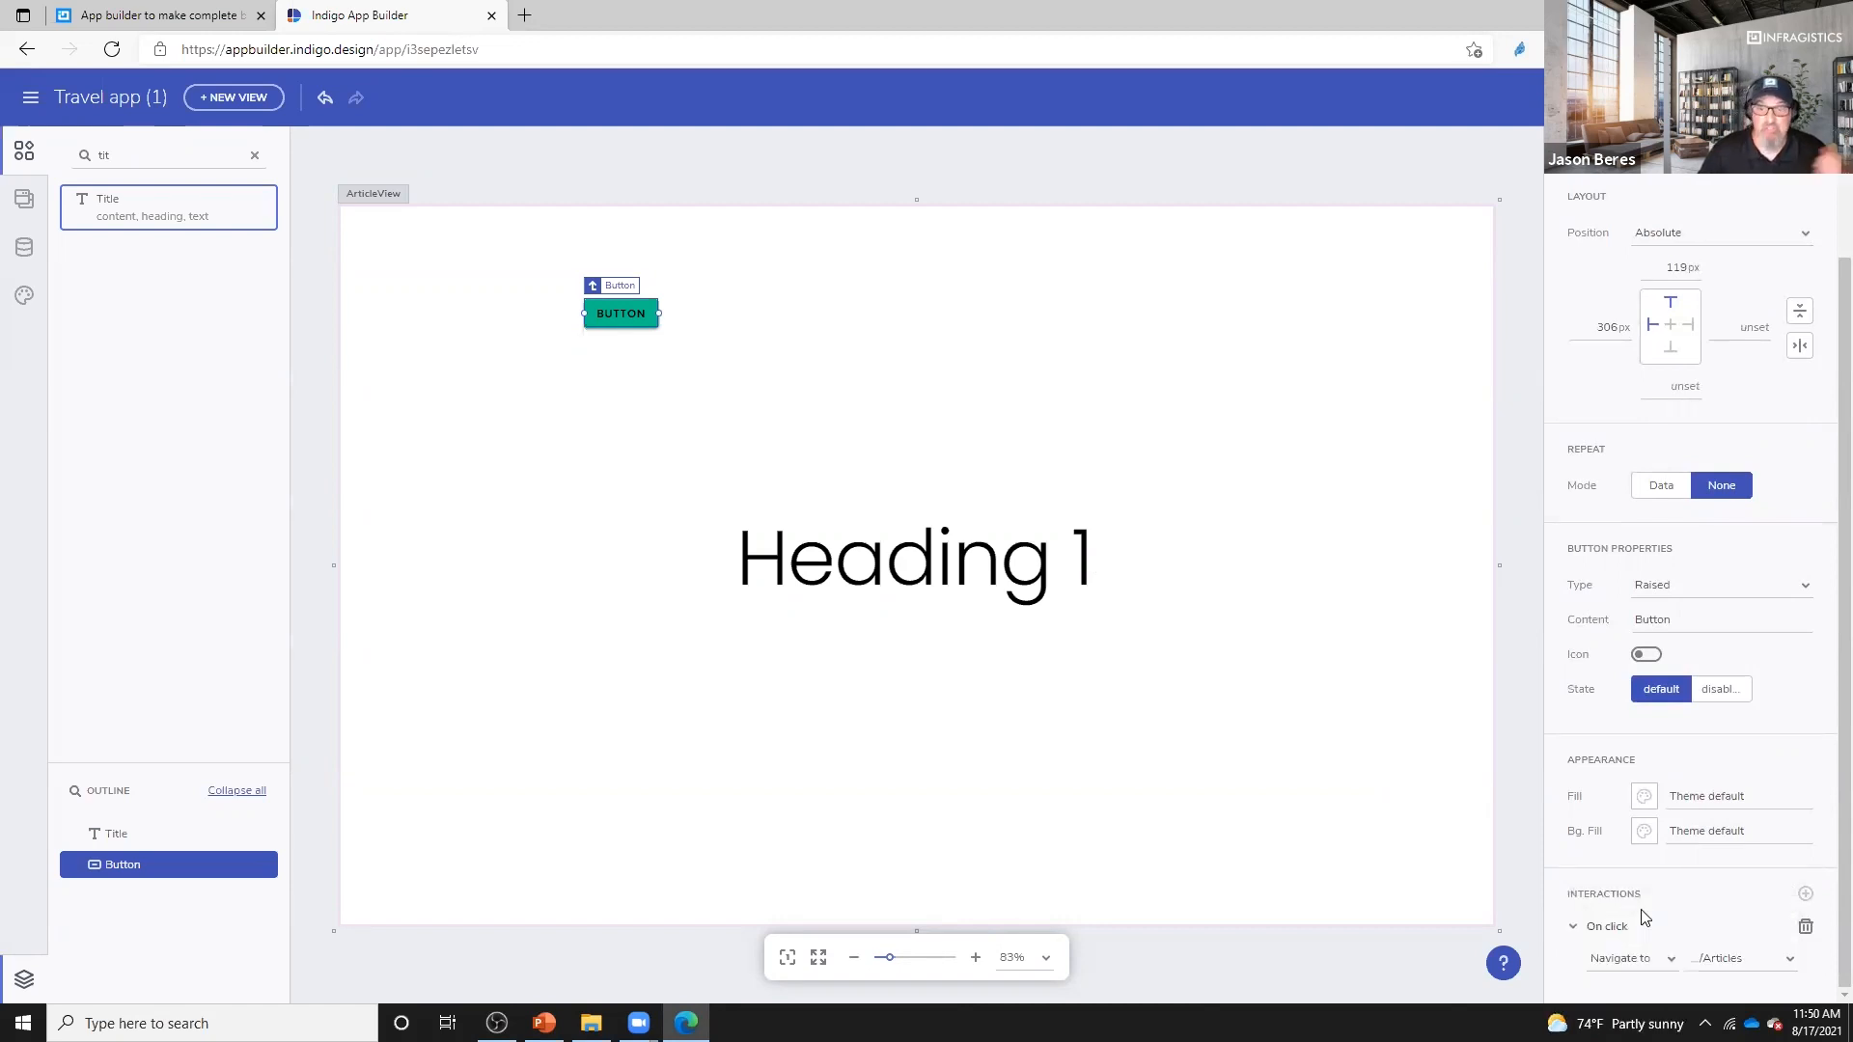
# - Change the button's text to "Go Back"
pyautogui.scroll(2, 1640, 796)
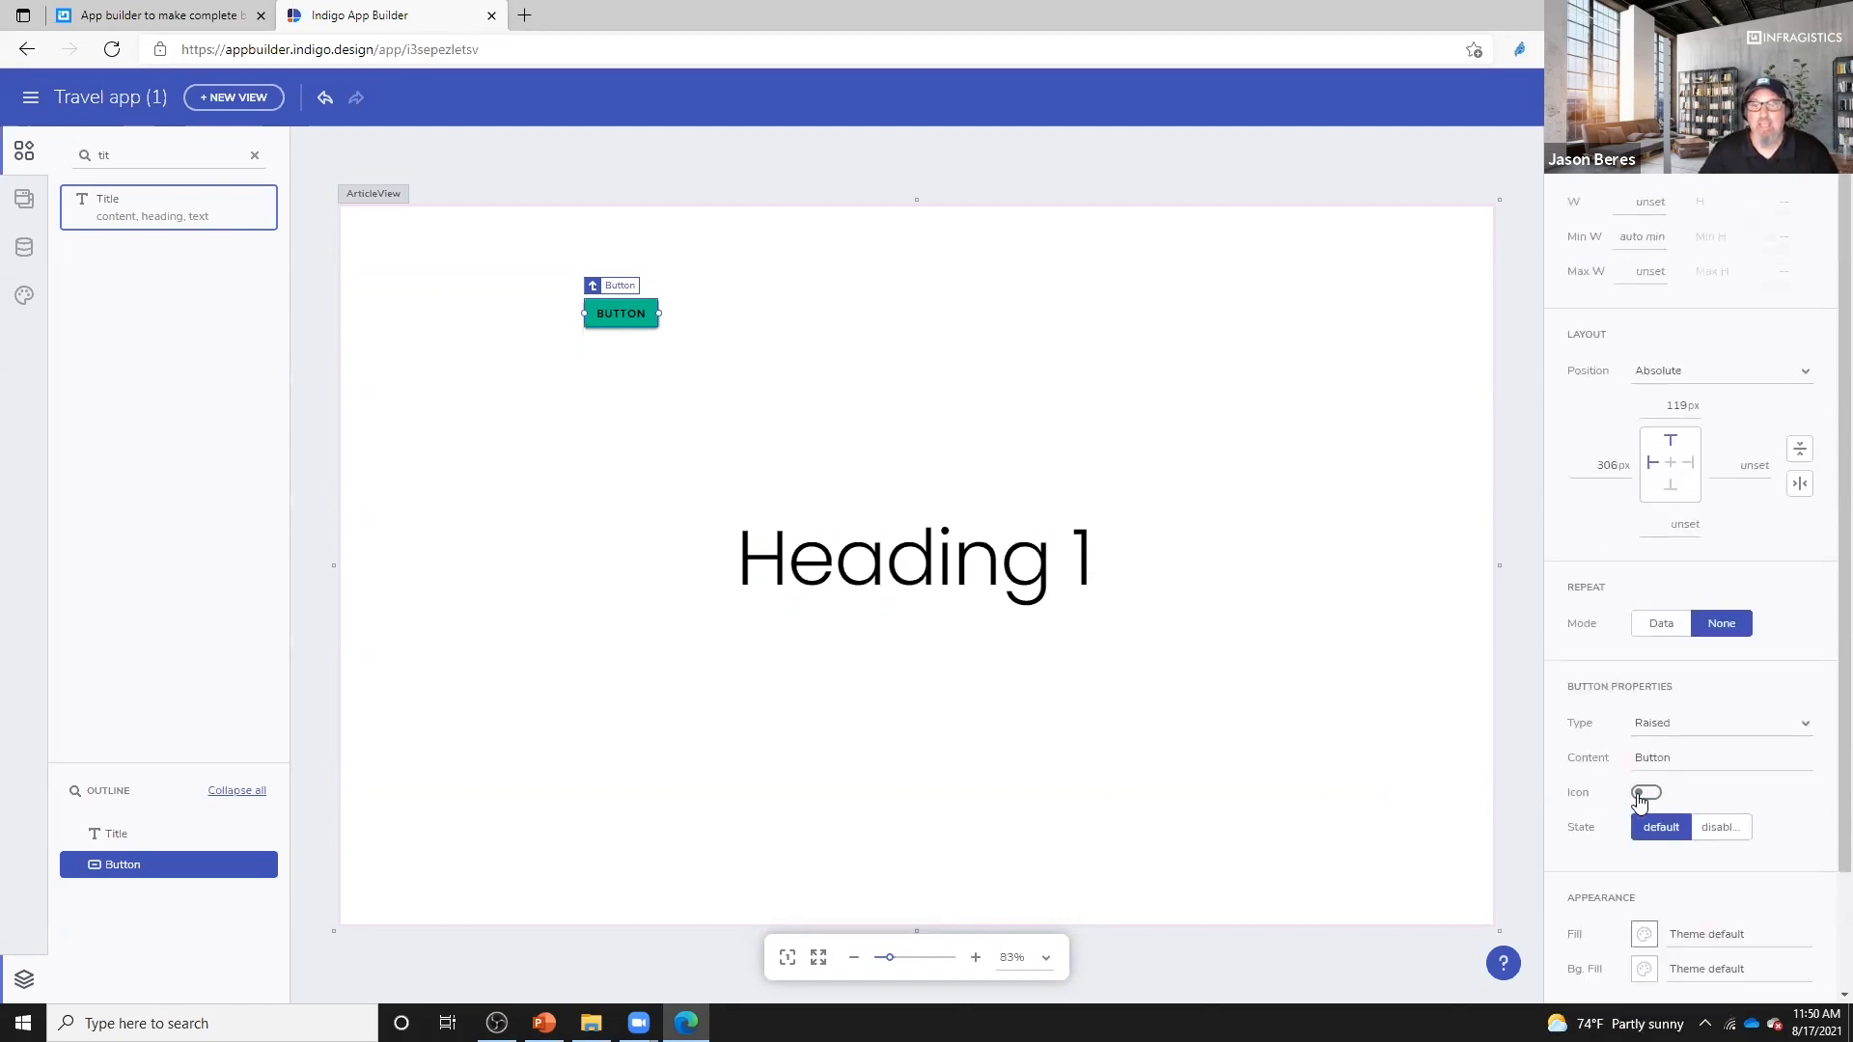
pyautogui.doubleClick(621, 316)
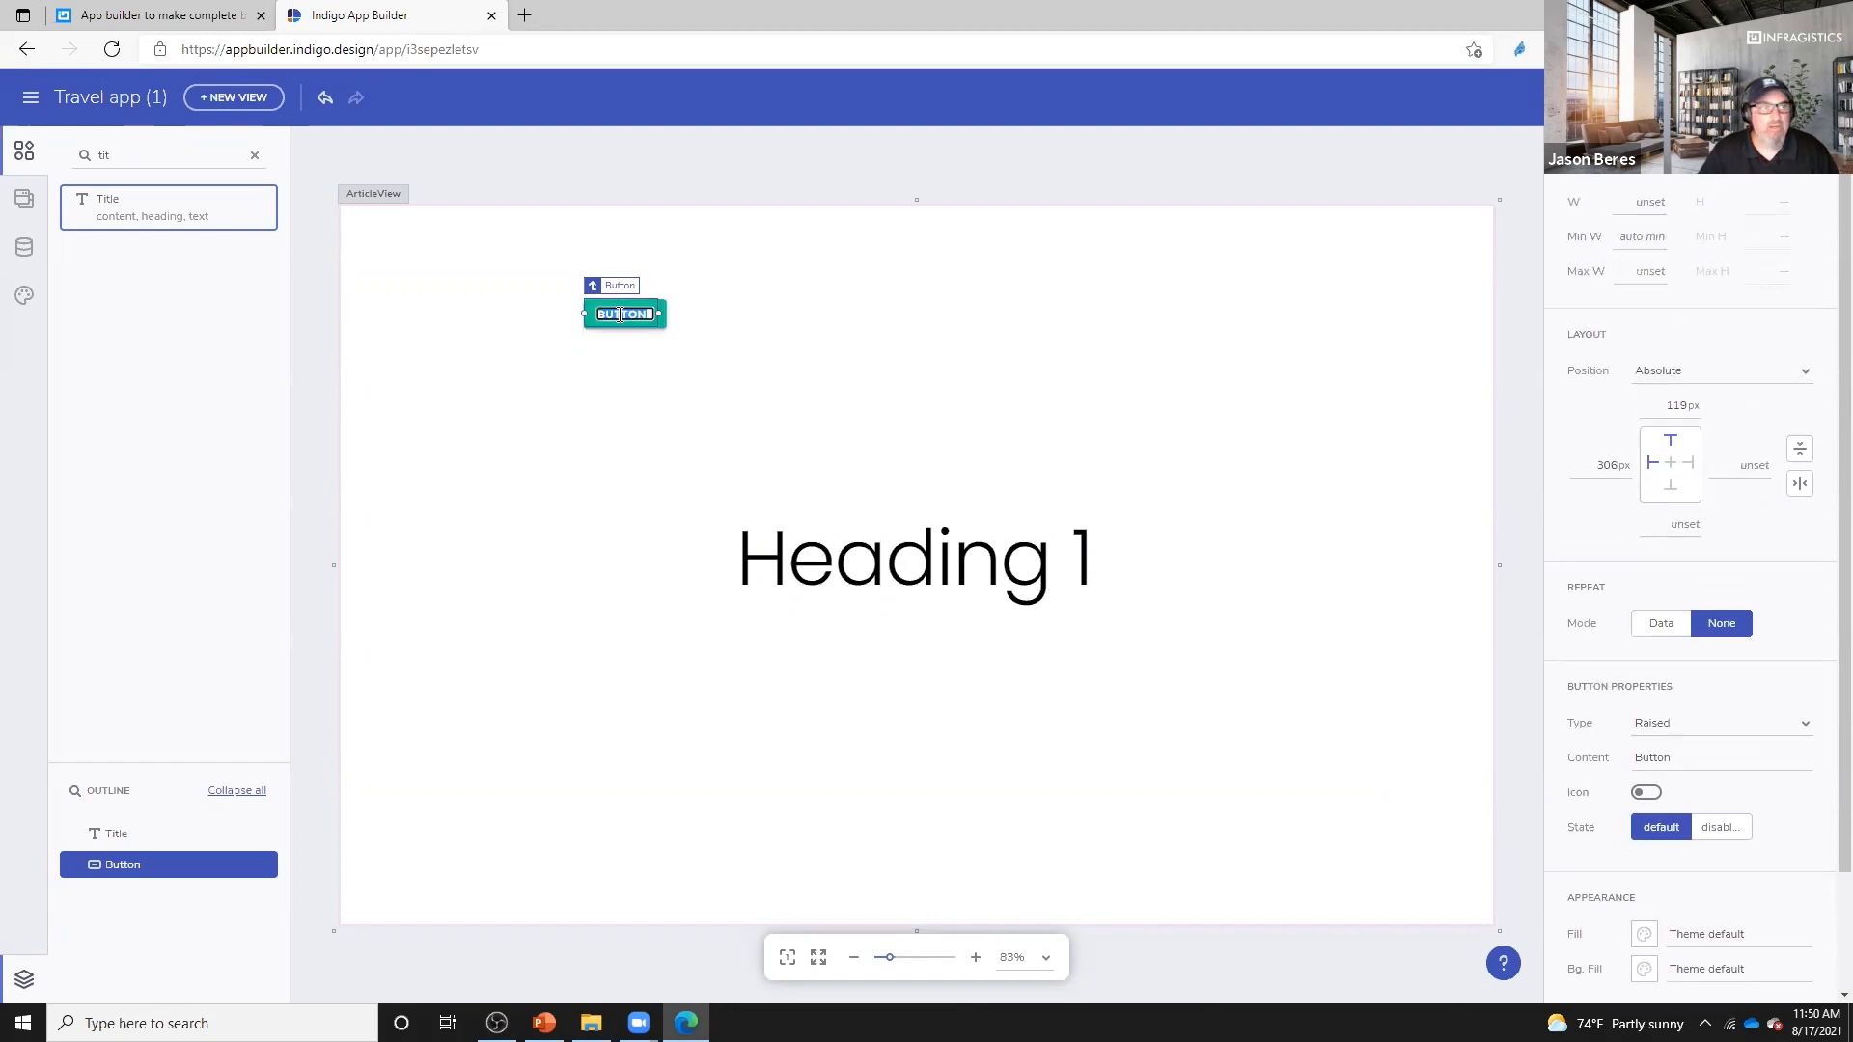
pyautogui.write('GO Back')
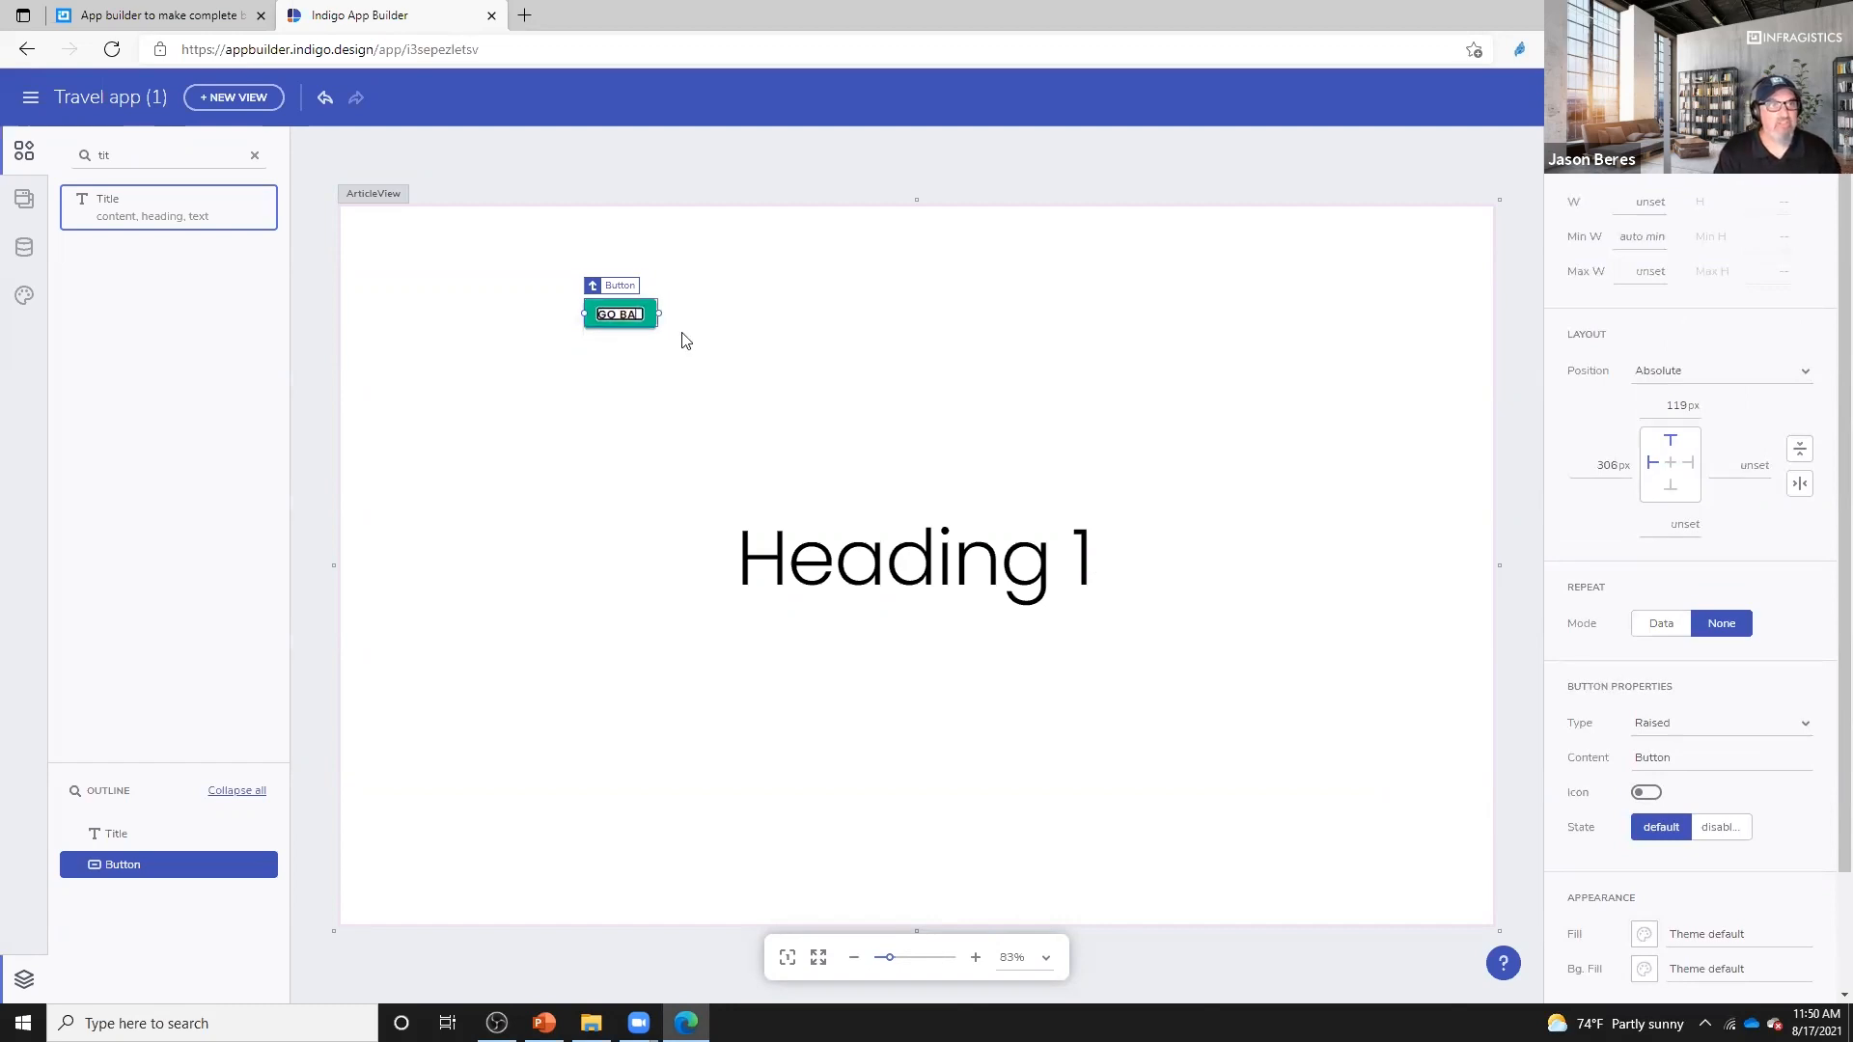
pyautogui.press('Return')
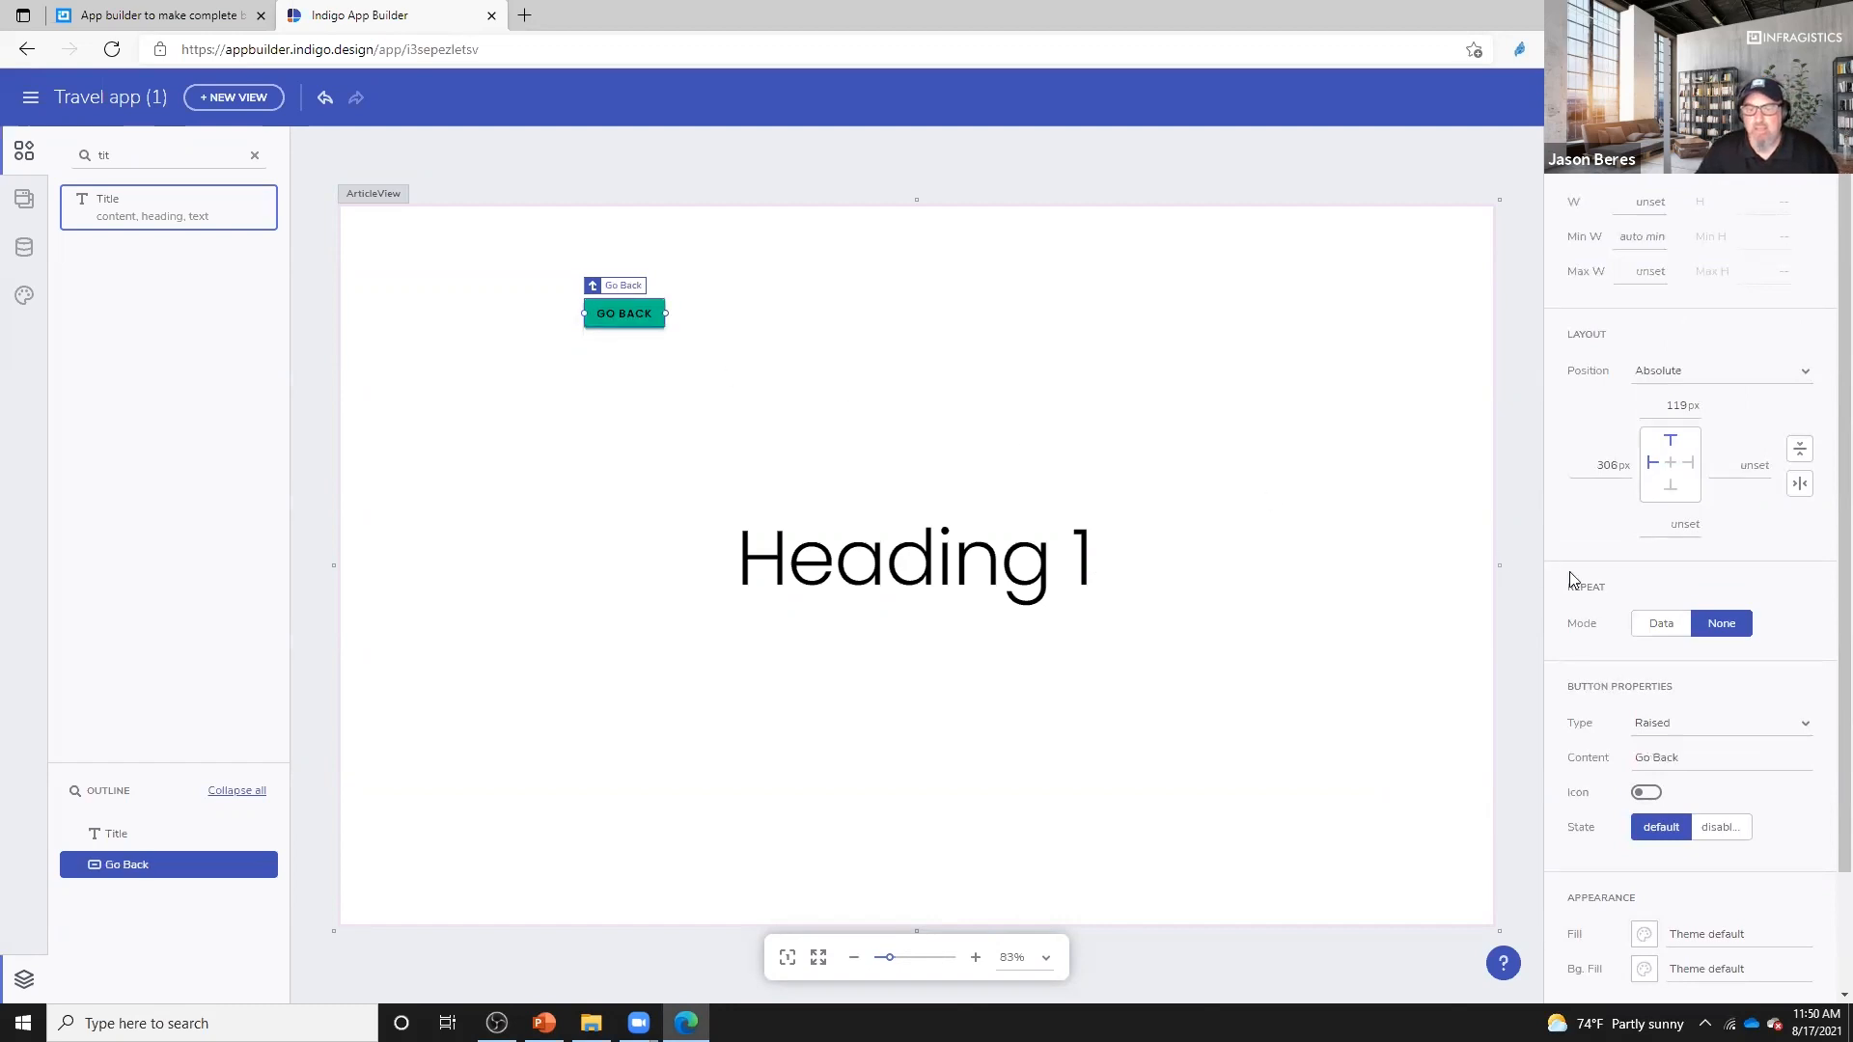
pyautogui.click(1779, 760)
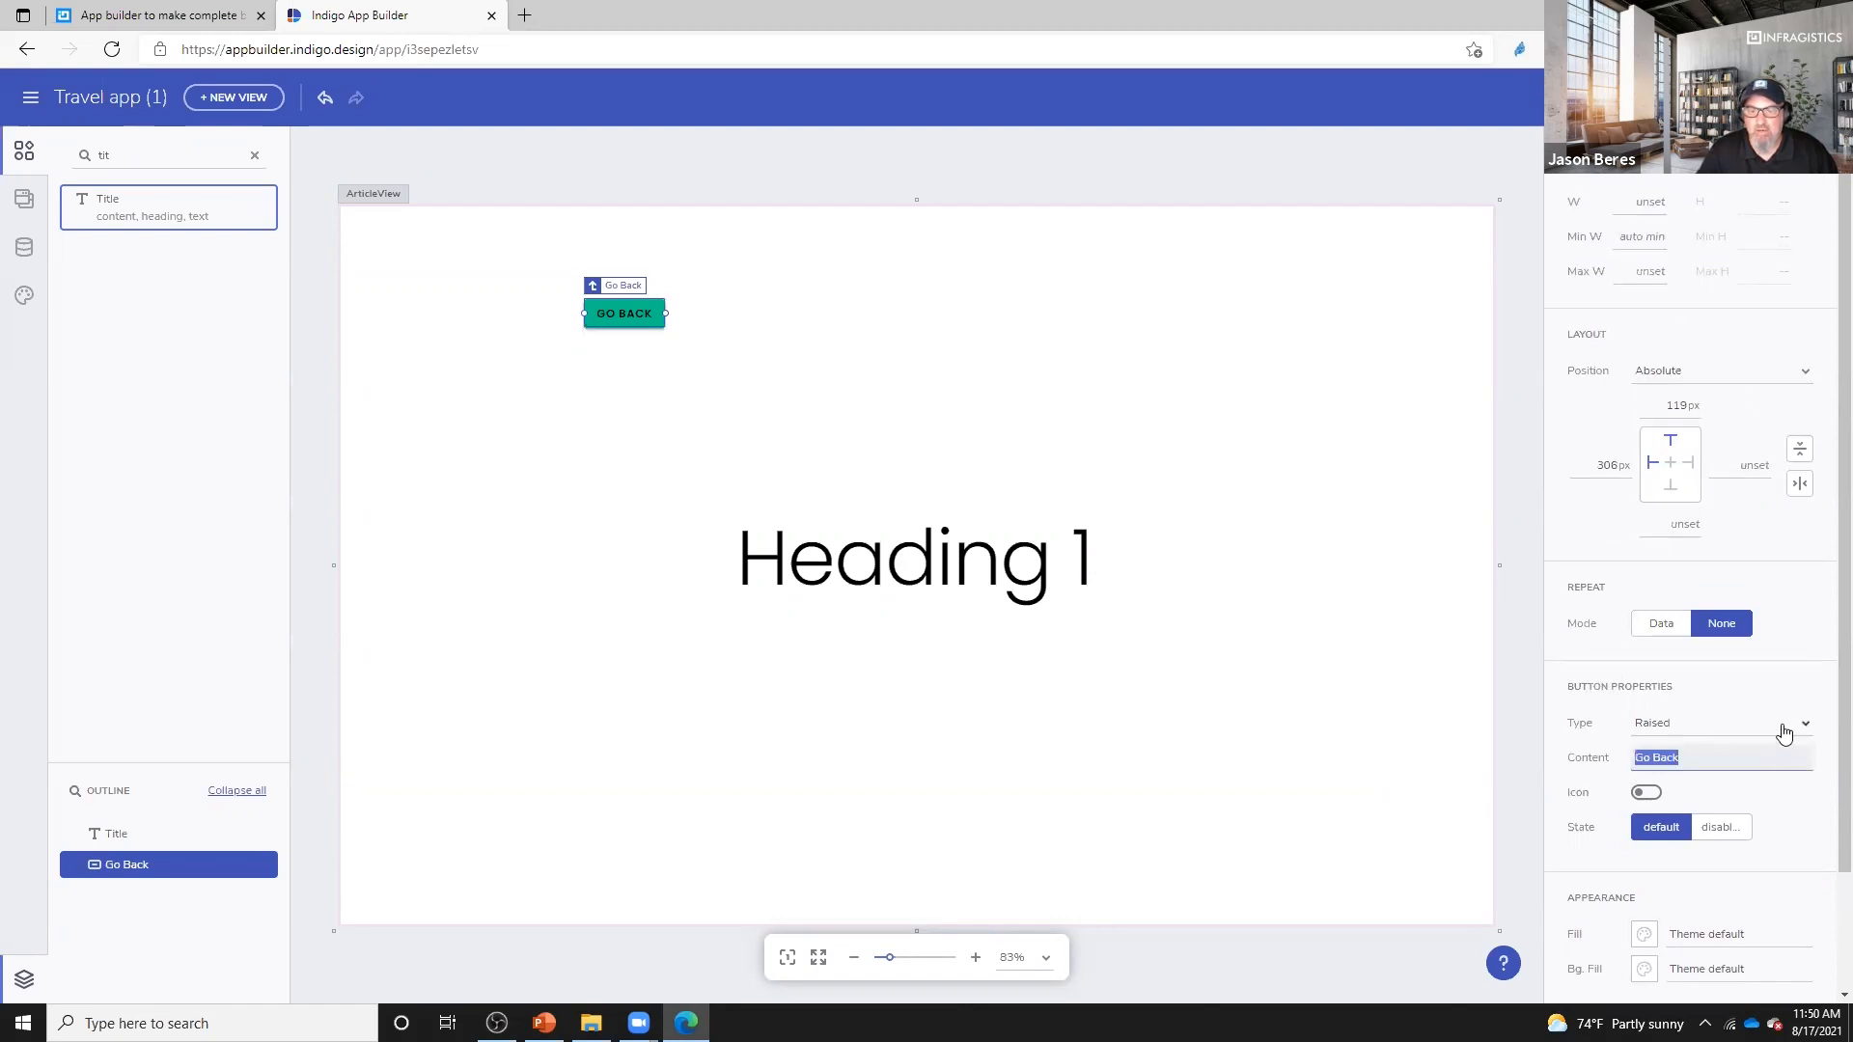
pyautogui.click(1782, 730)
pyautogui.click(1783, 731)
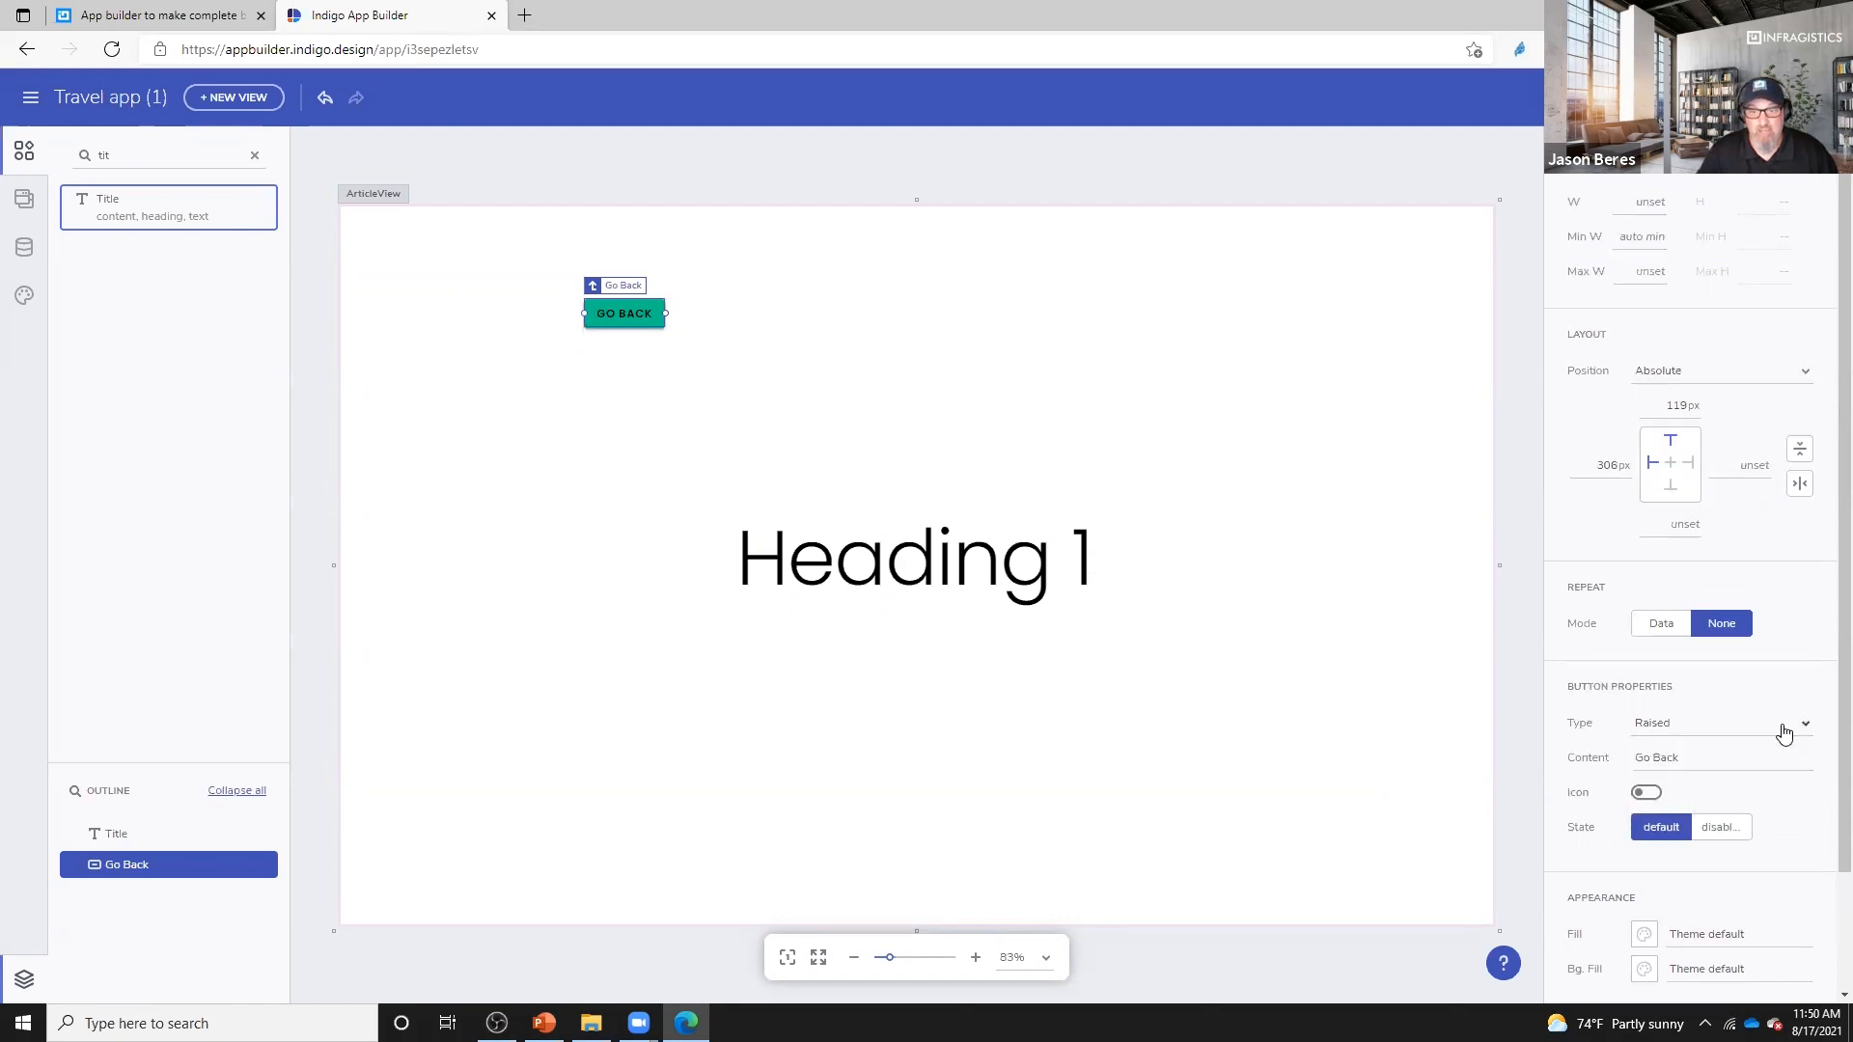
# - Enable the Go Back button's icon, choose the home icon, and move the button closer to the canvas's upper-left corner
pyautogui.click(1646, 792)
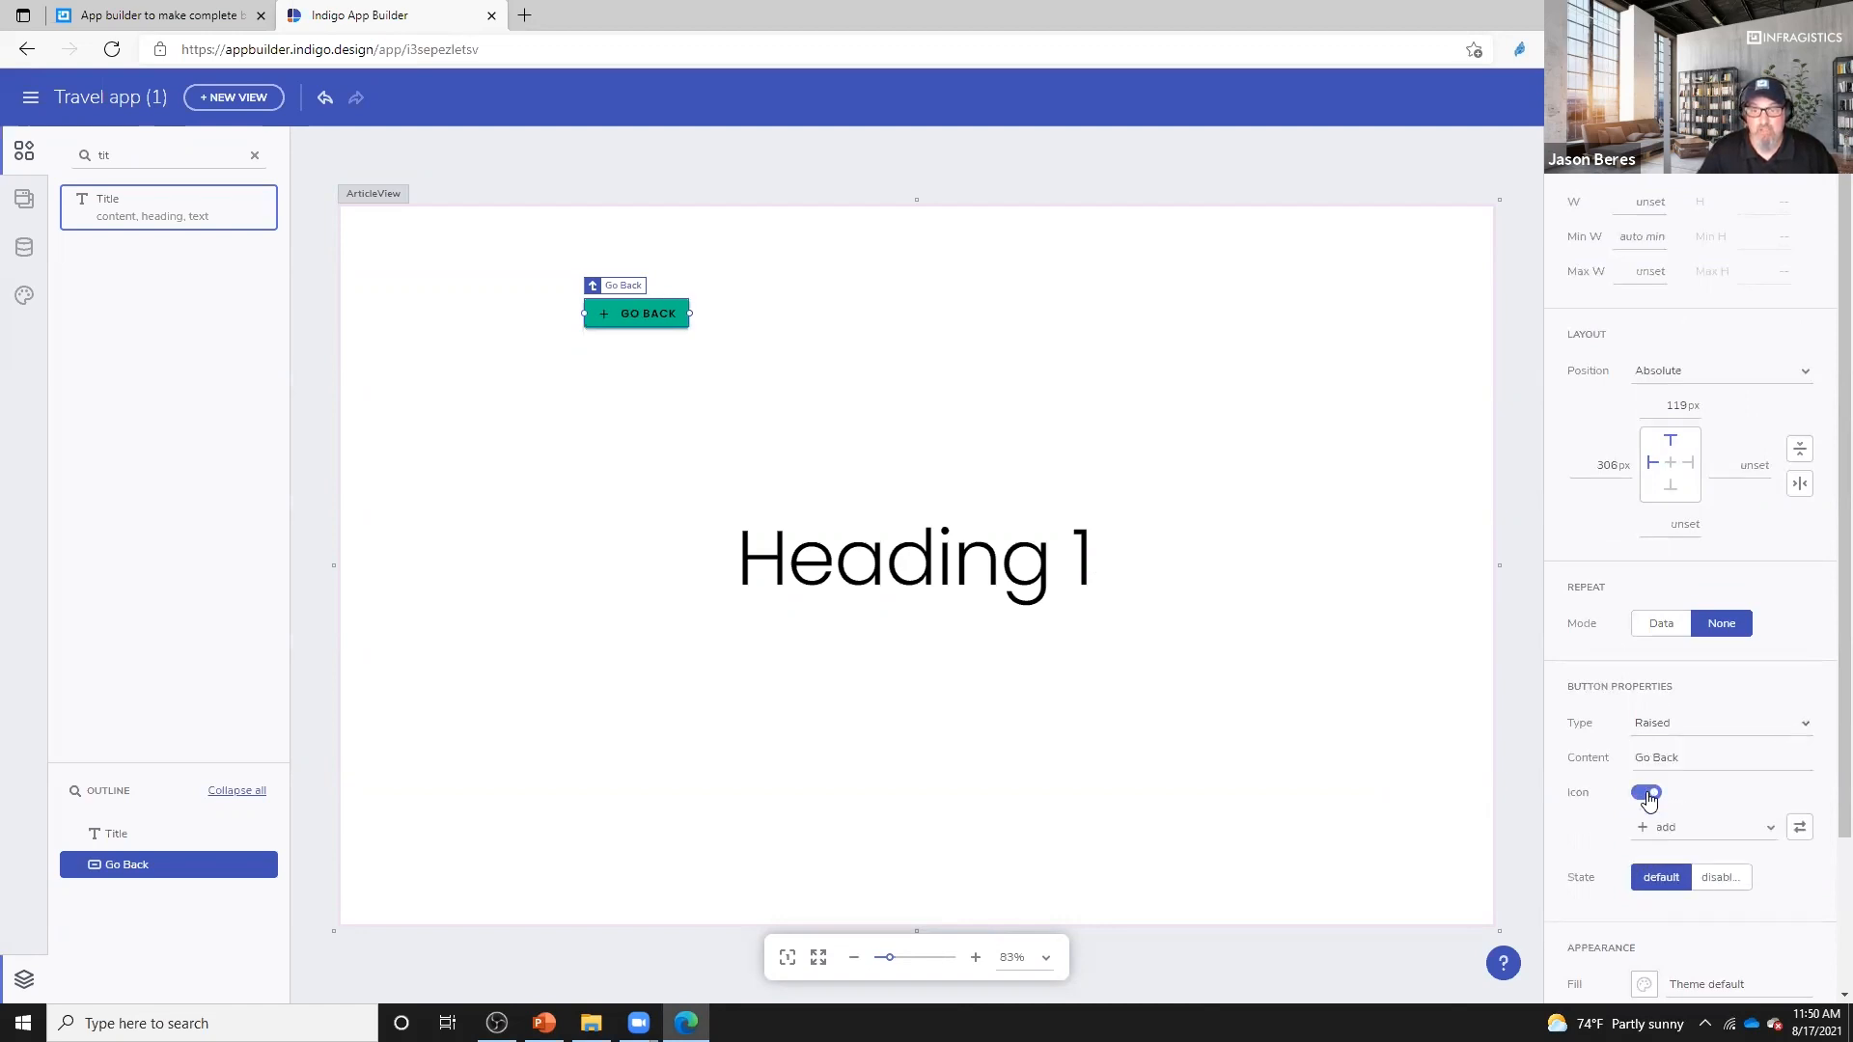
pyautogui.click(1768, 836)
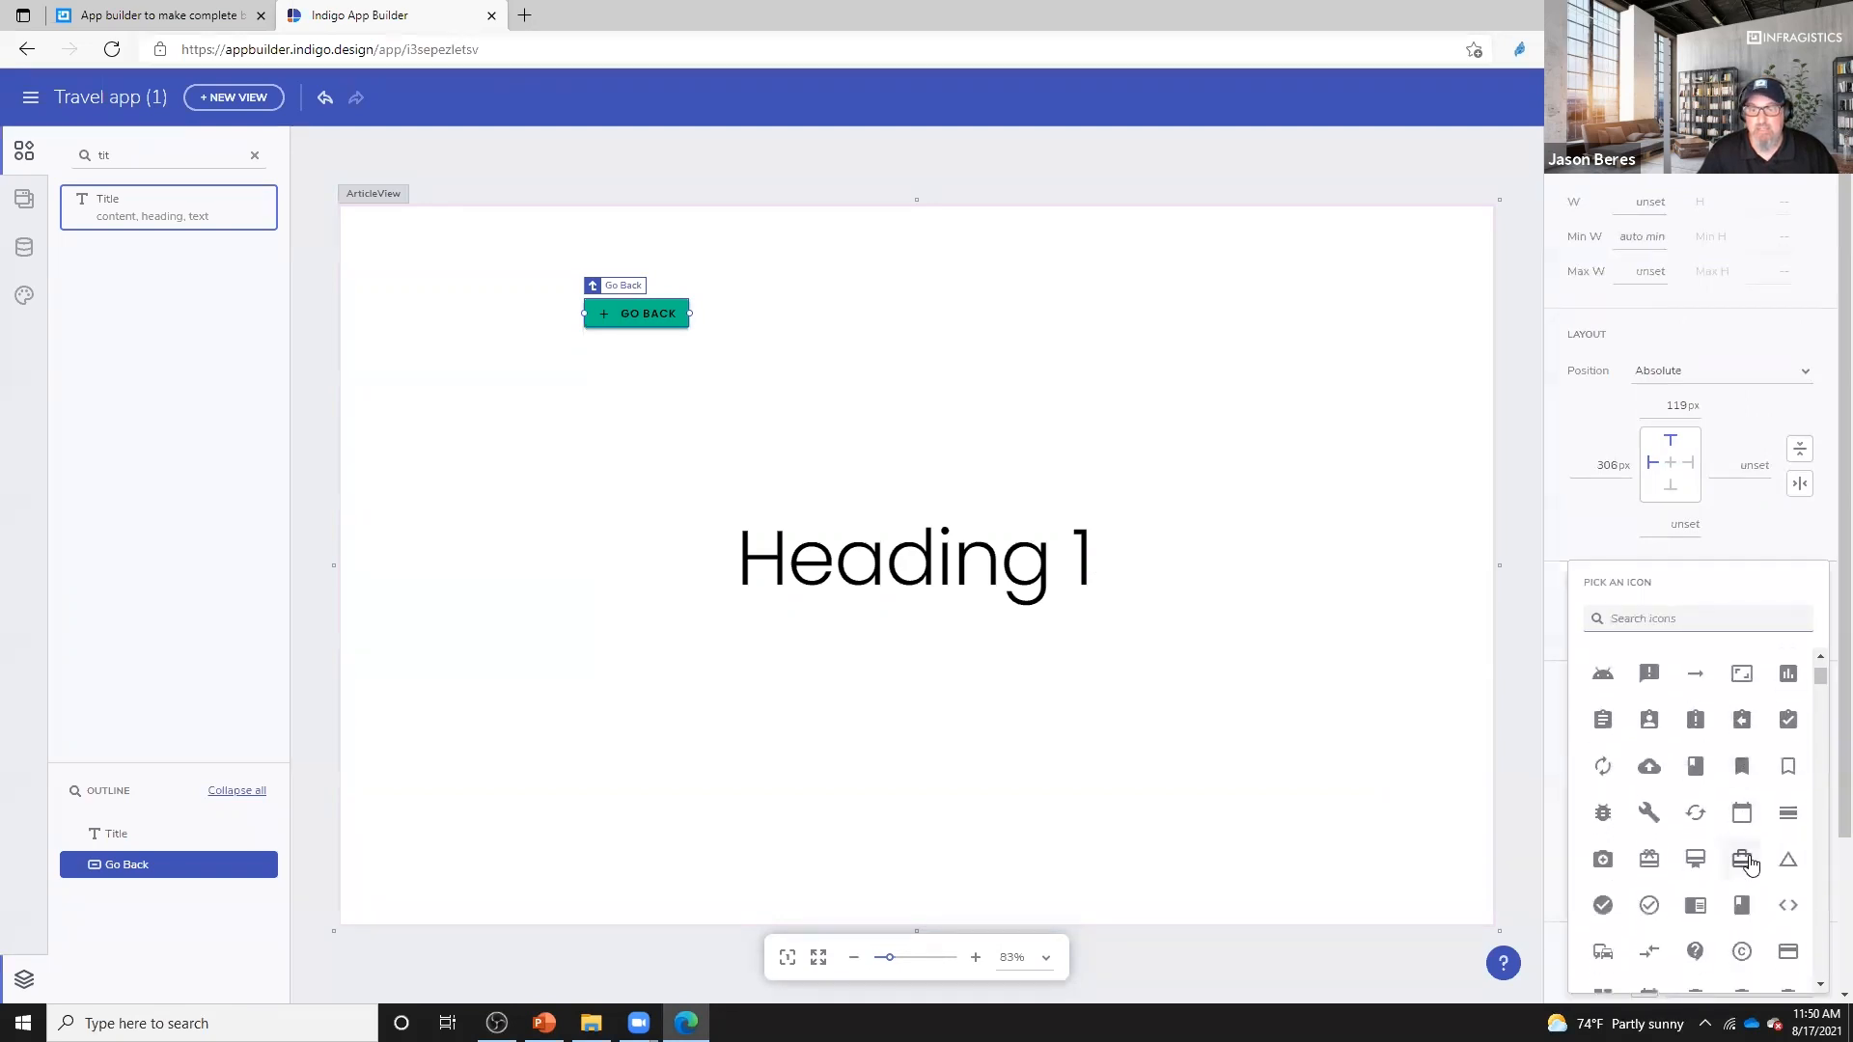
pyautogui.scroll(-5, 1750, 864)
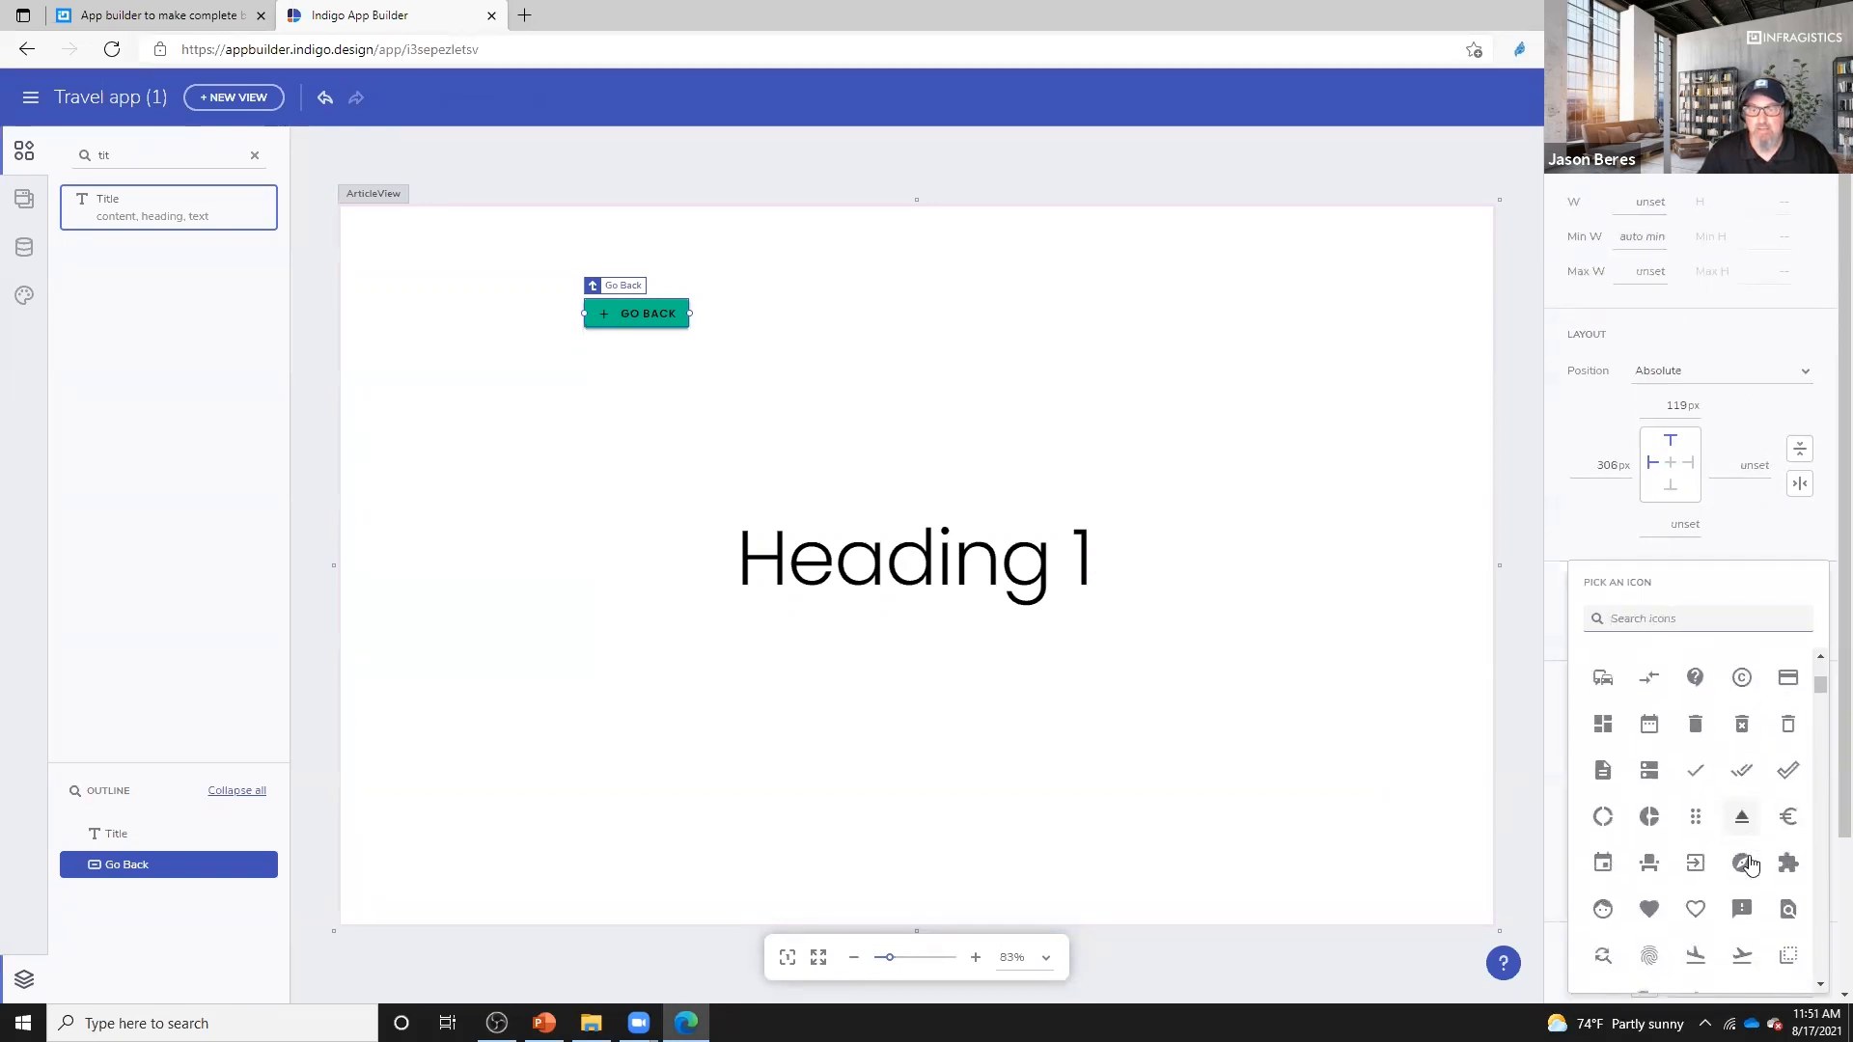
pyautogui.scroll(-5, 1749, 864)
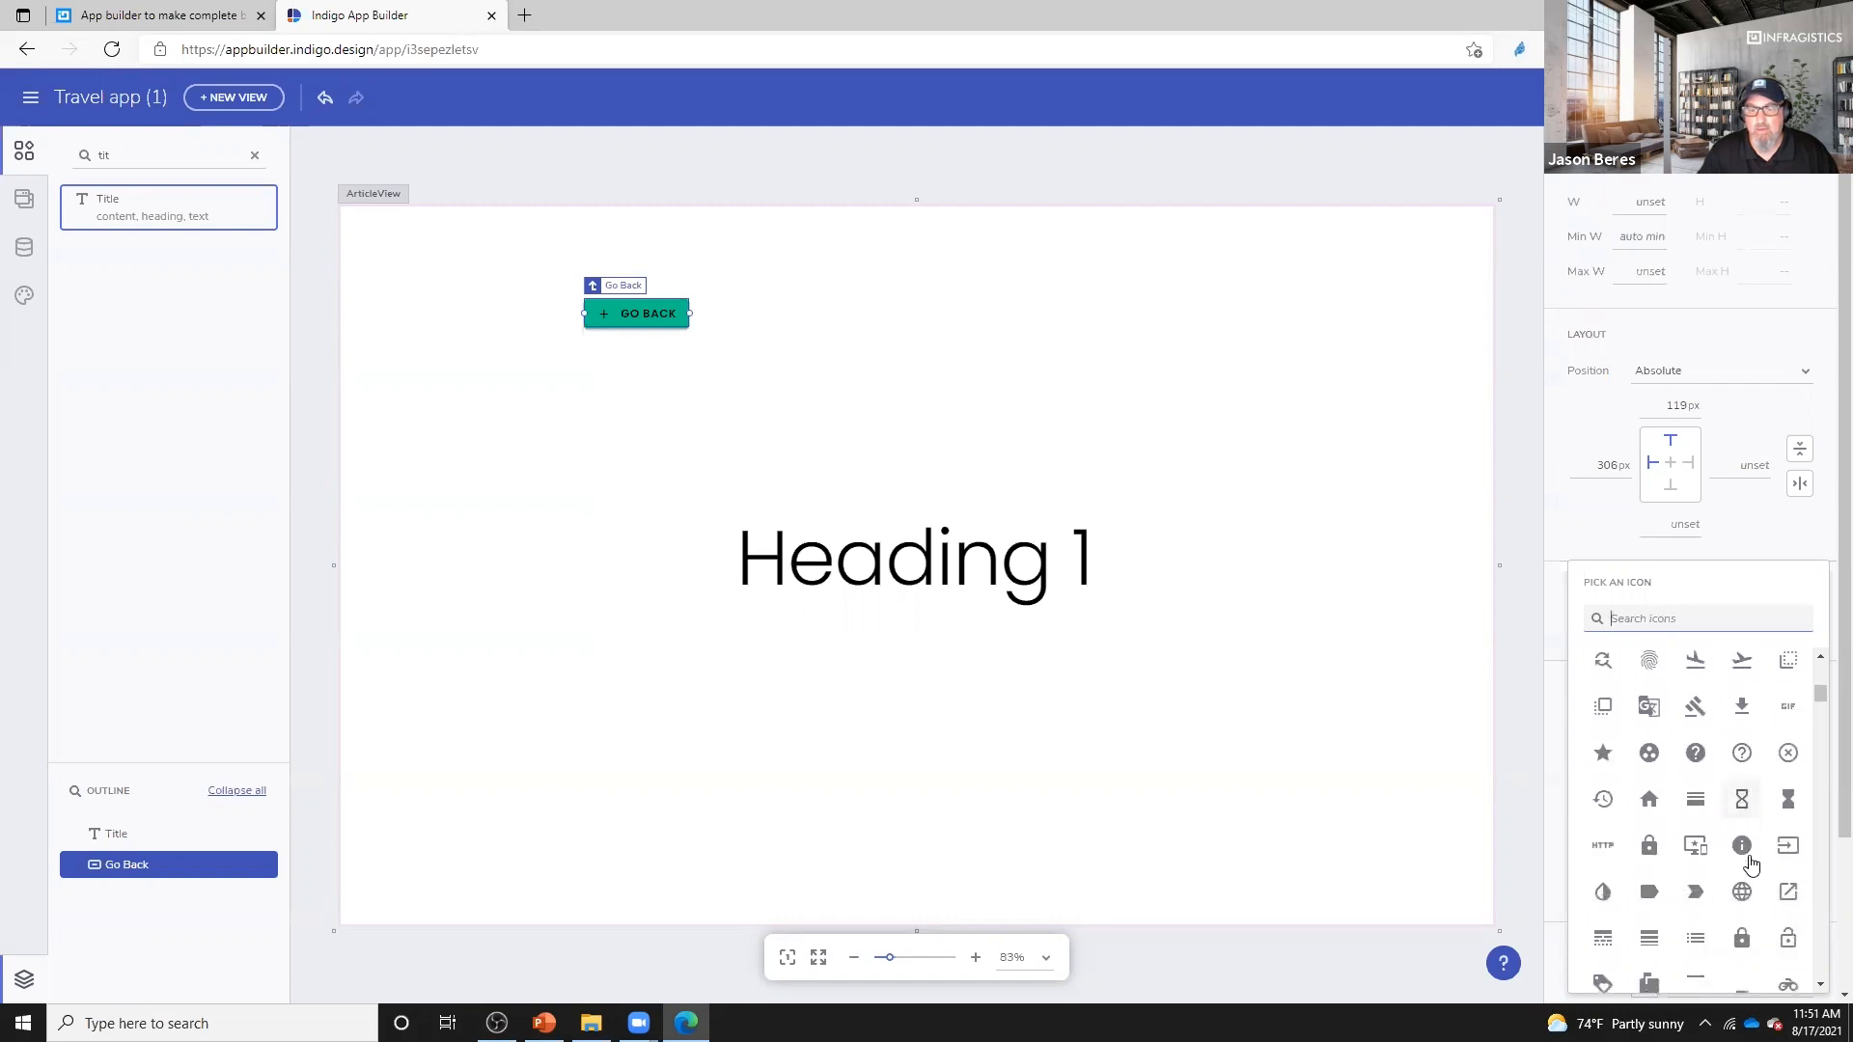
pyautogui.click(1650, 799)
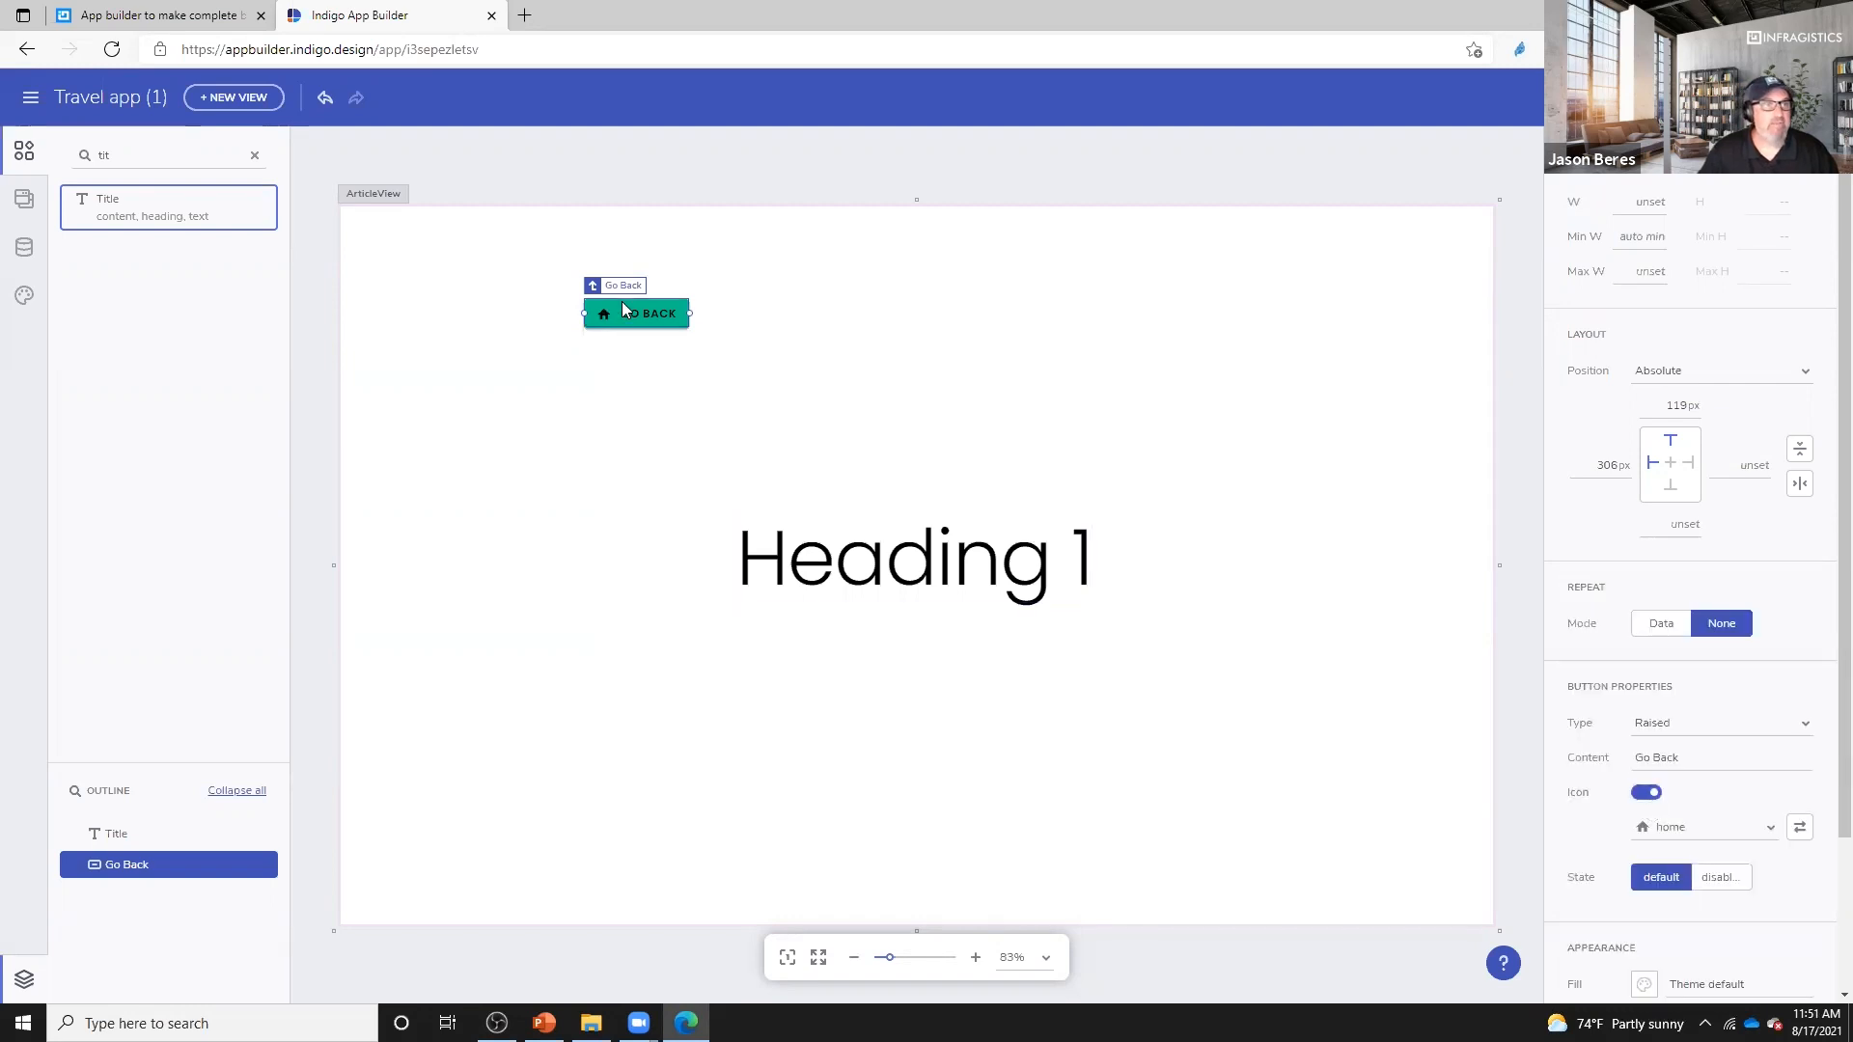
pyautogui.moveTo(622, 309); pyautogui.dragTo(442, 288)
pyautogui.click(782, 336)
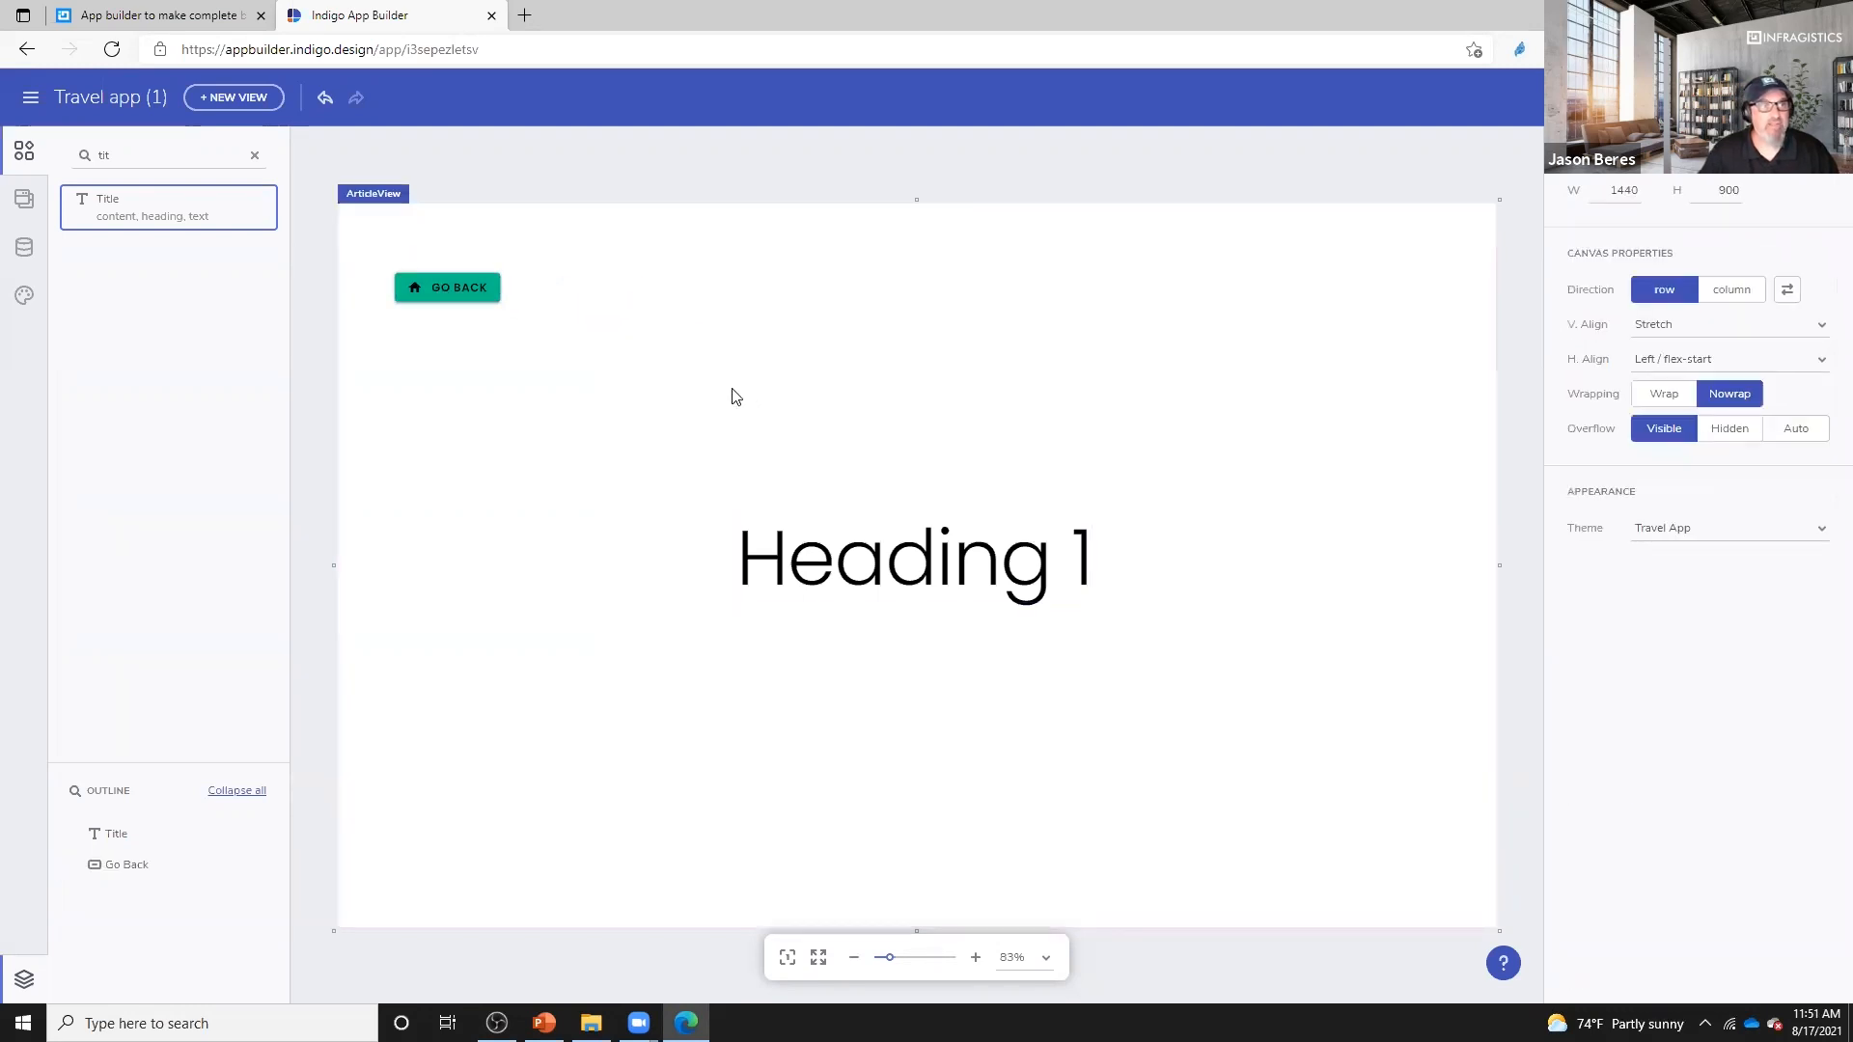
# - In the Dashboard view, give the Hong Kong card's Read button an on-click interaction that navigates to ArticleView under In-App
pyautogui.click(24, 199)
pyautogui.click(200, 305)
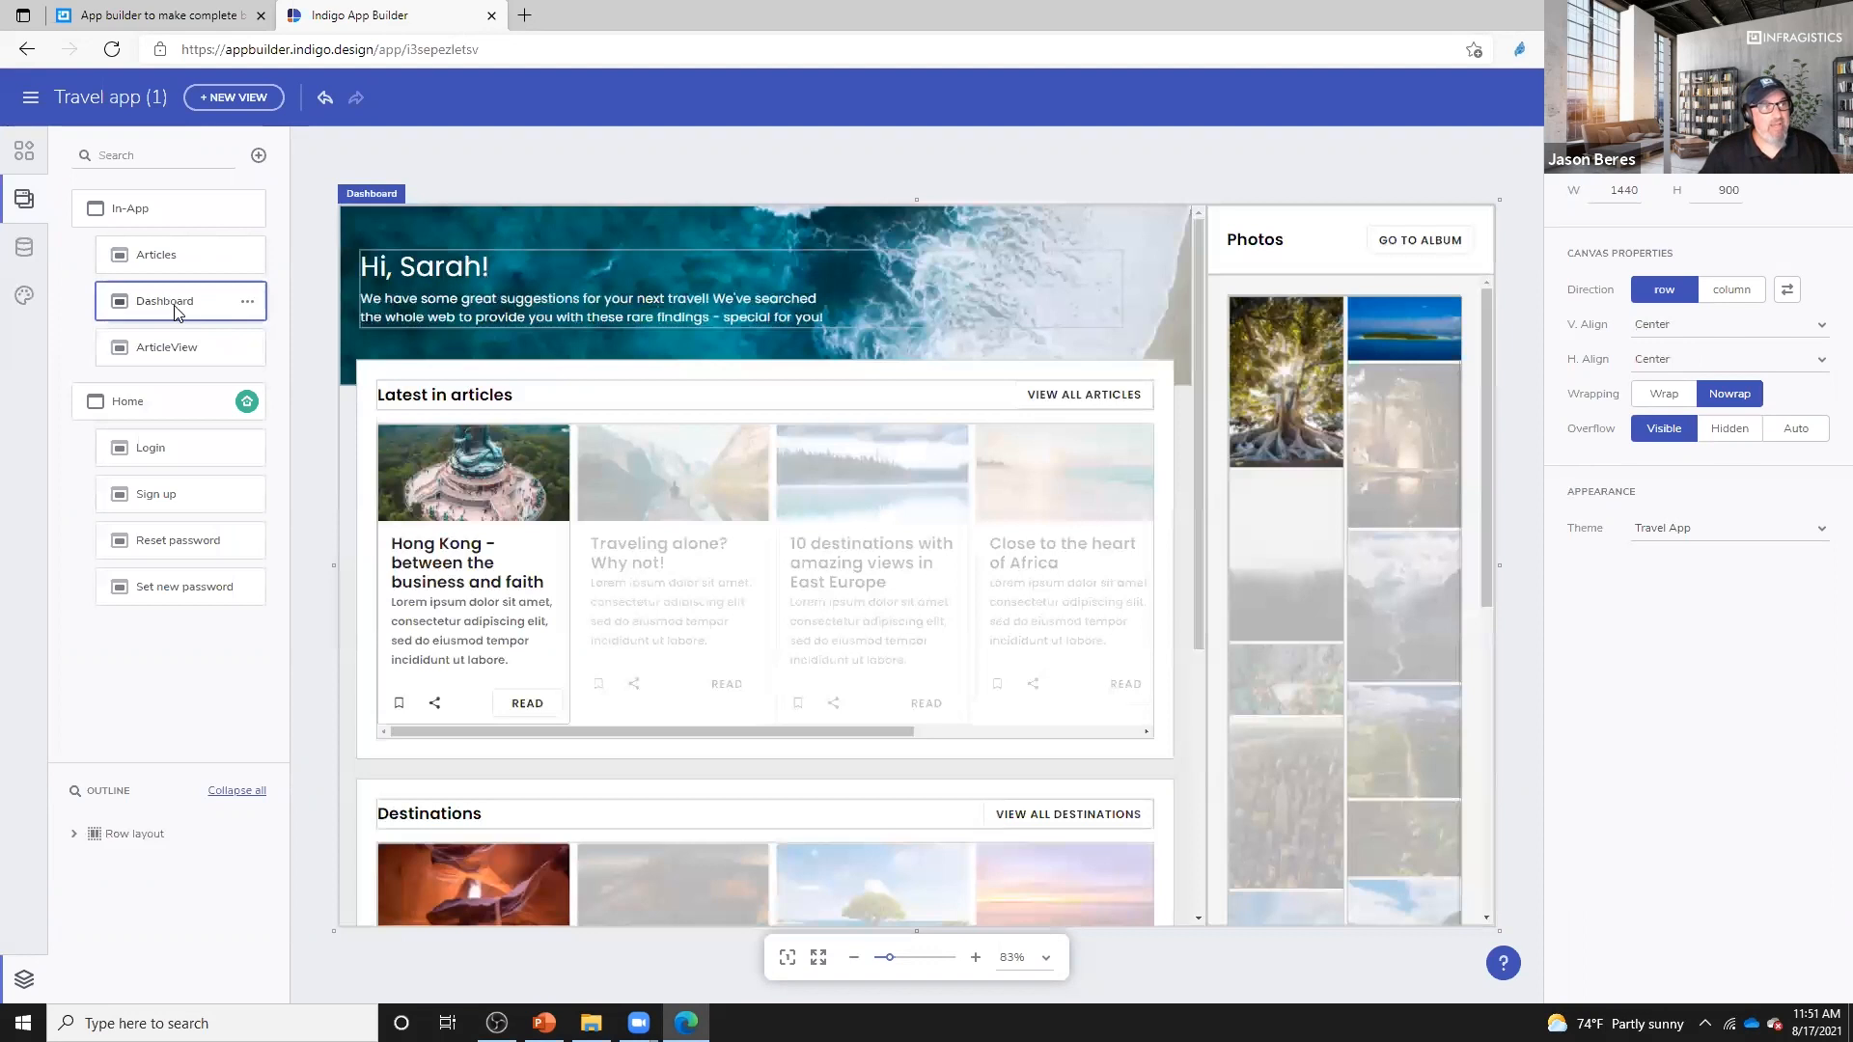
pyautogui.click(538, 704)
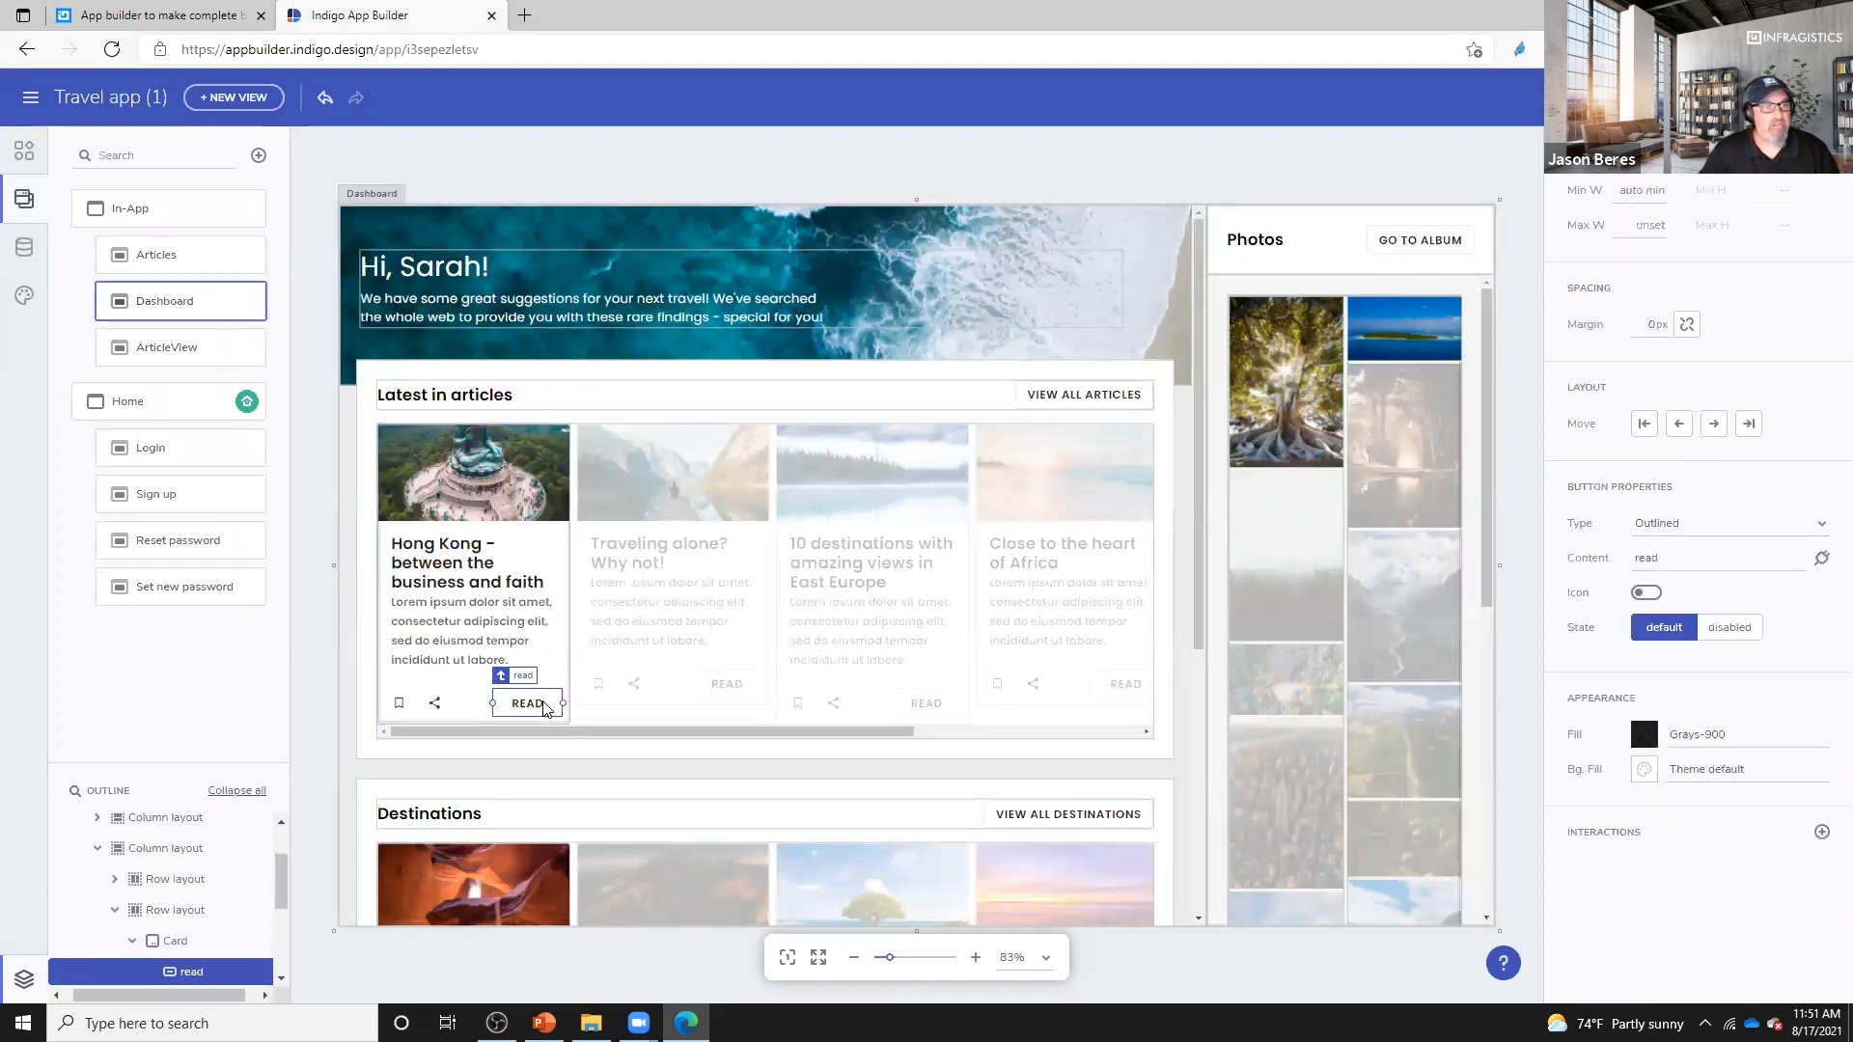
pyautogui.click(1821, 832)
pyautogui.click(1673, 901)
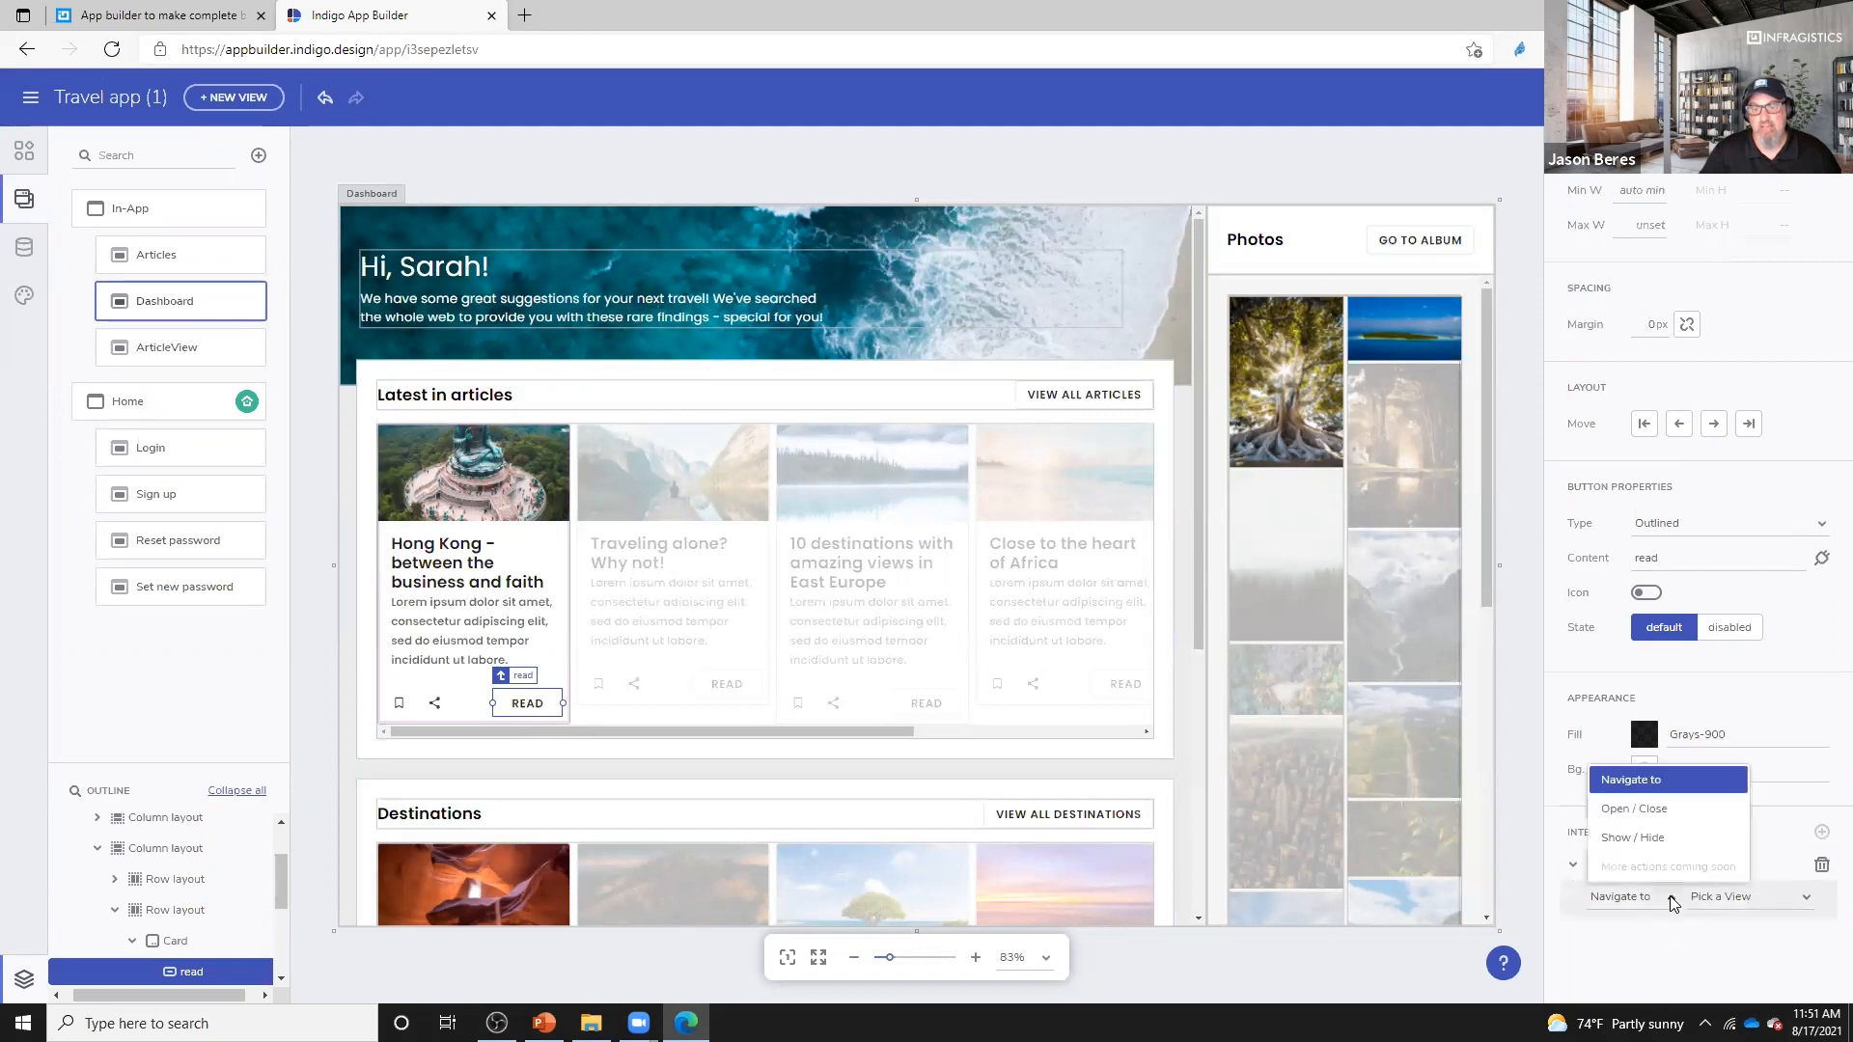
pyautogui.click(1673, 901)
pyautogui.click(1787, 905)
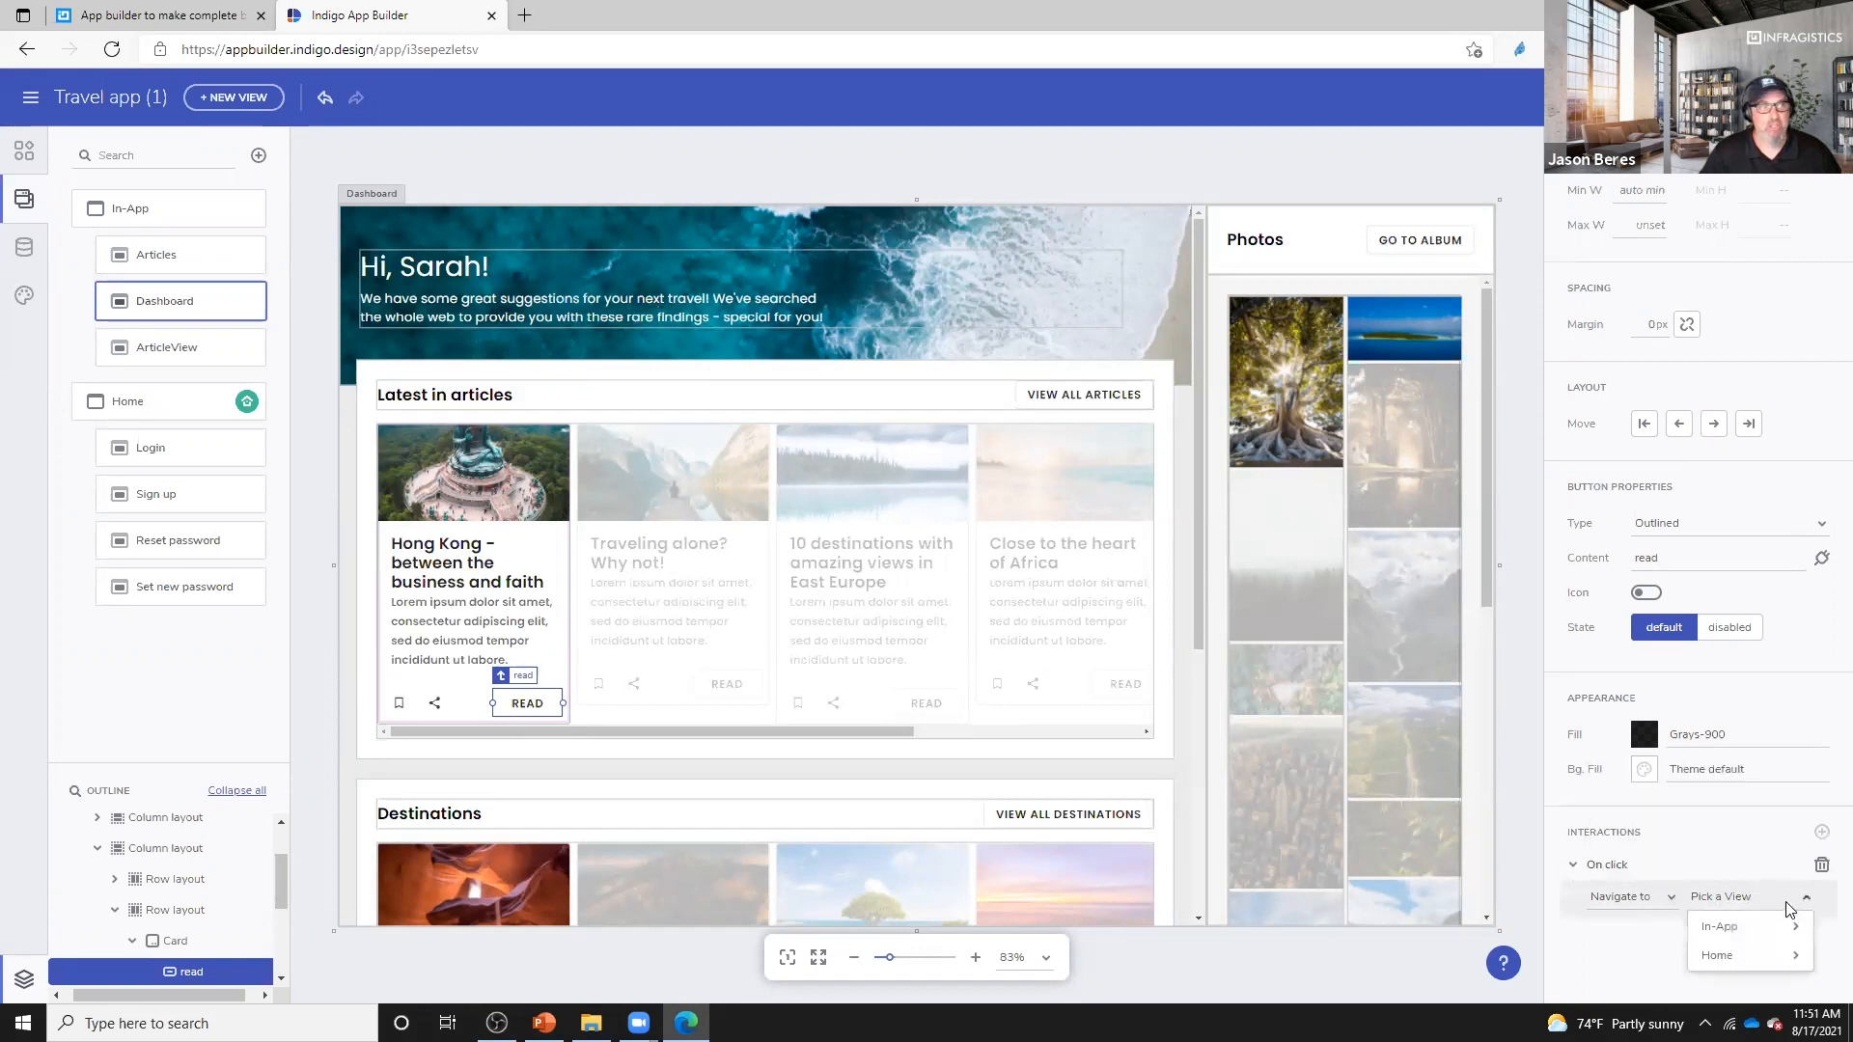
pyautogui.moveTo(1775, 927)
pyautogui.click(1598, 987)
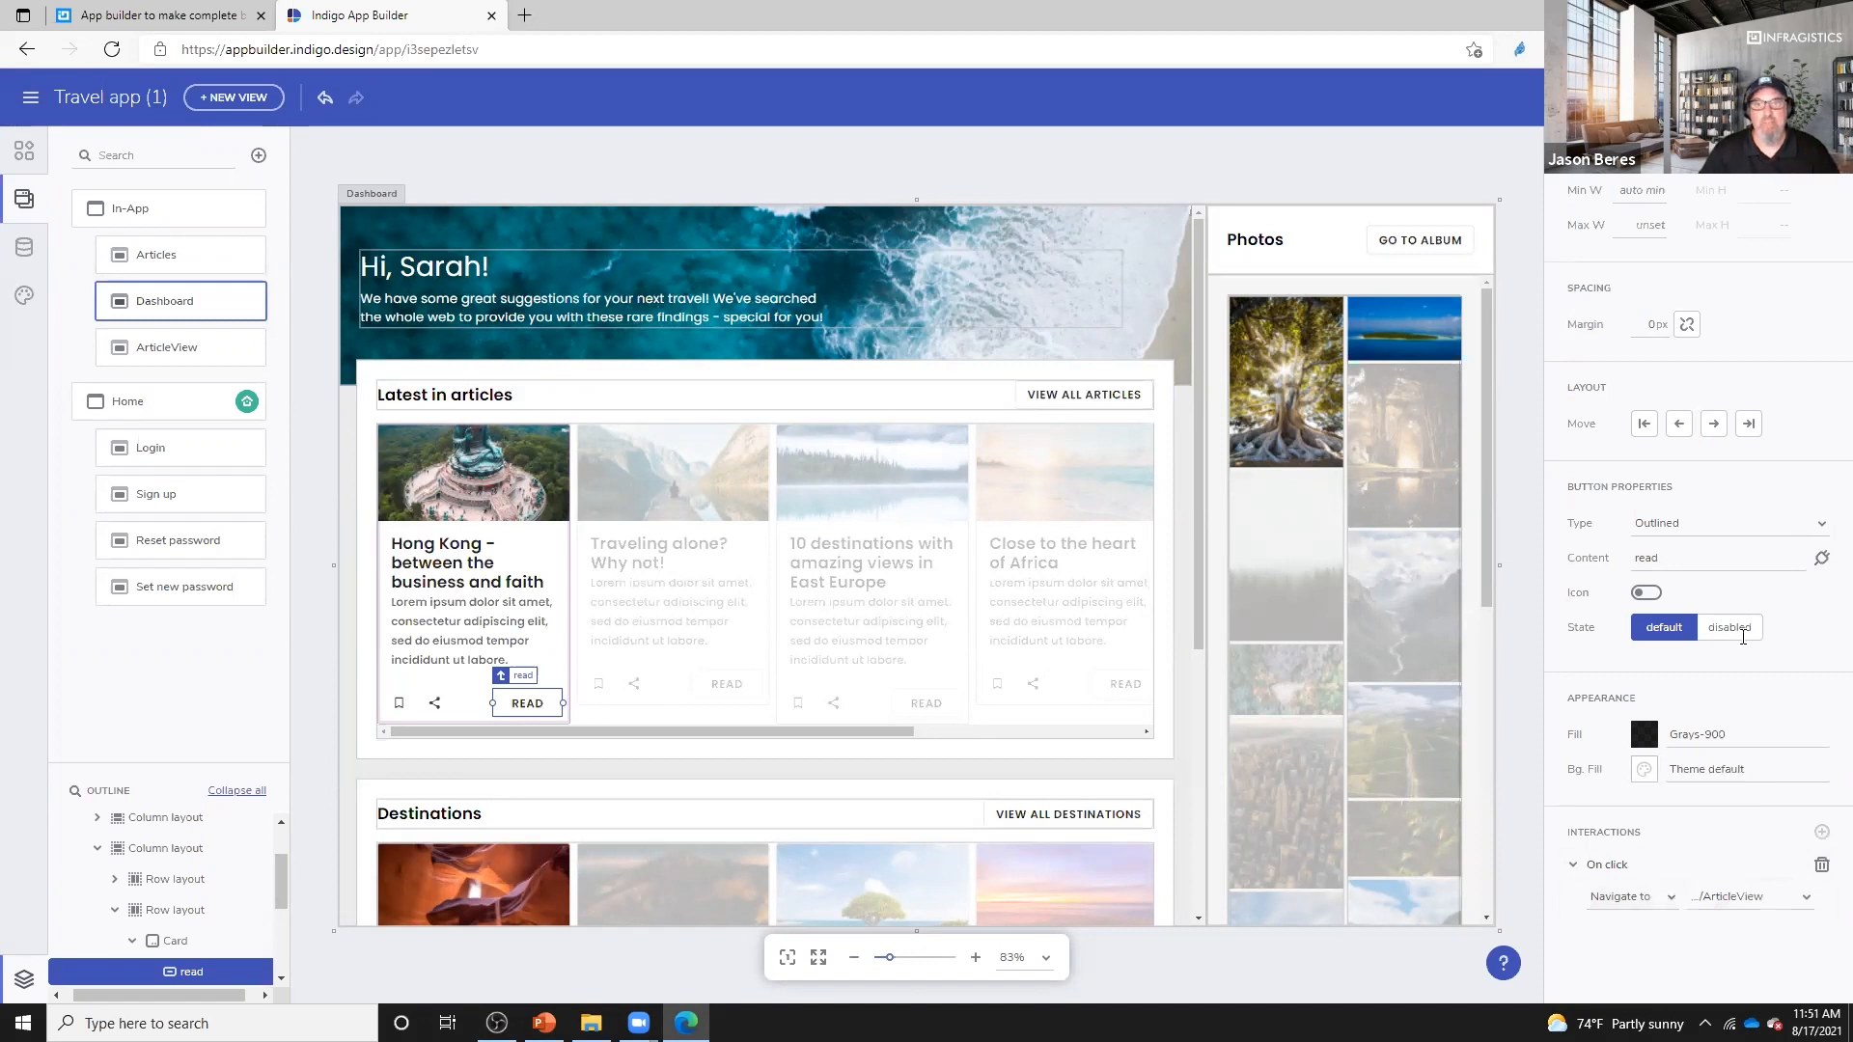
# - Preview the app, test the Hong Kong card's Read button and the Go Back button, and look through the Articles HTML code
pyautogui.click(1622, 97)
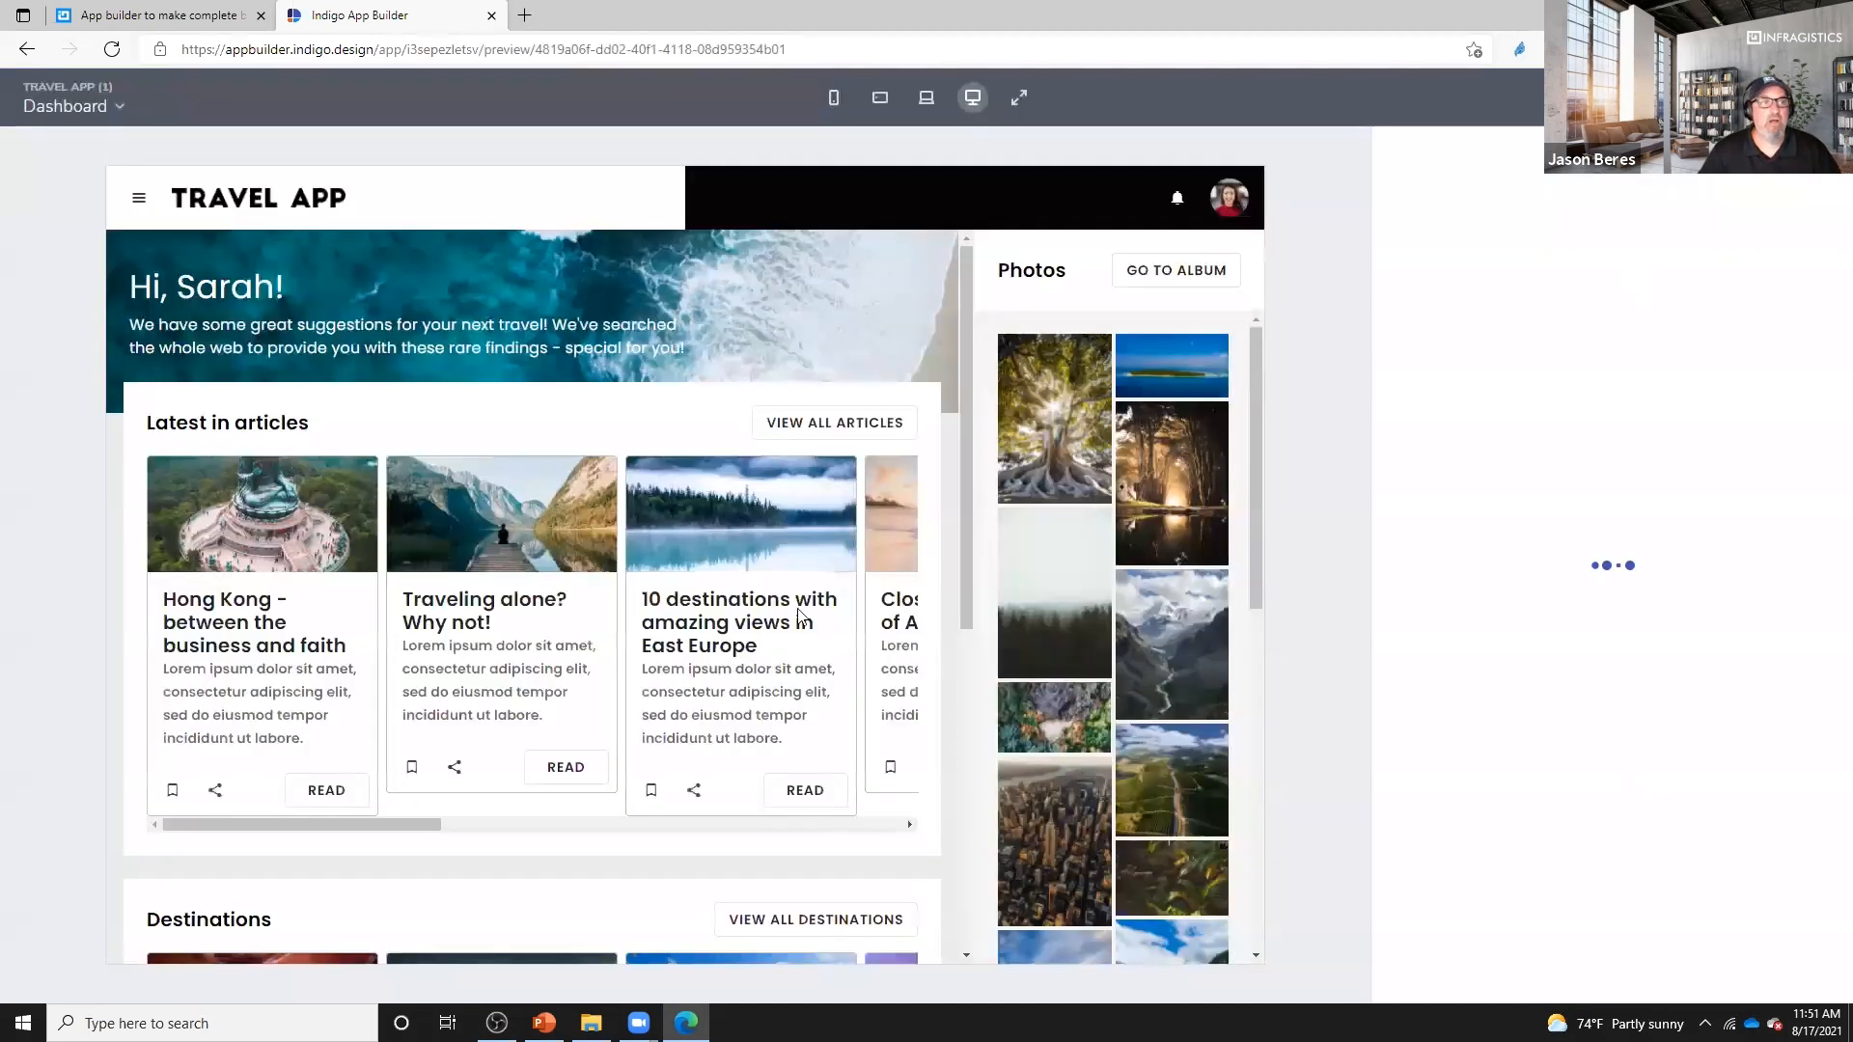
pyautogui.click(328, 793)
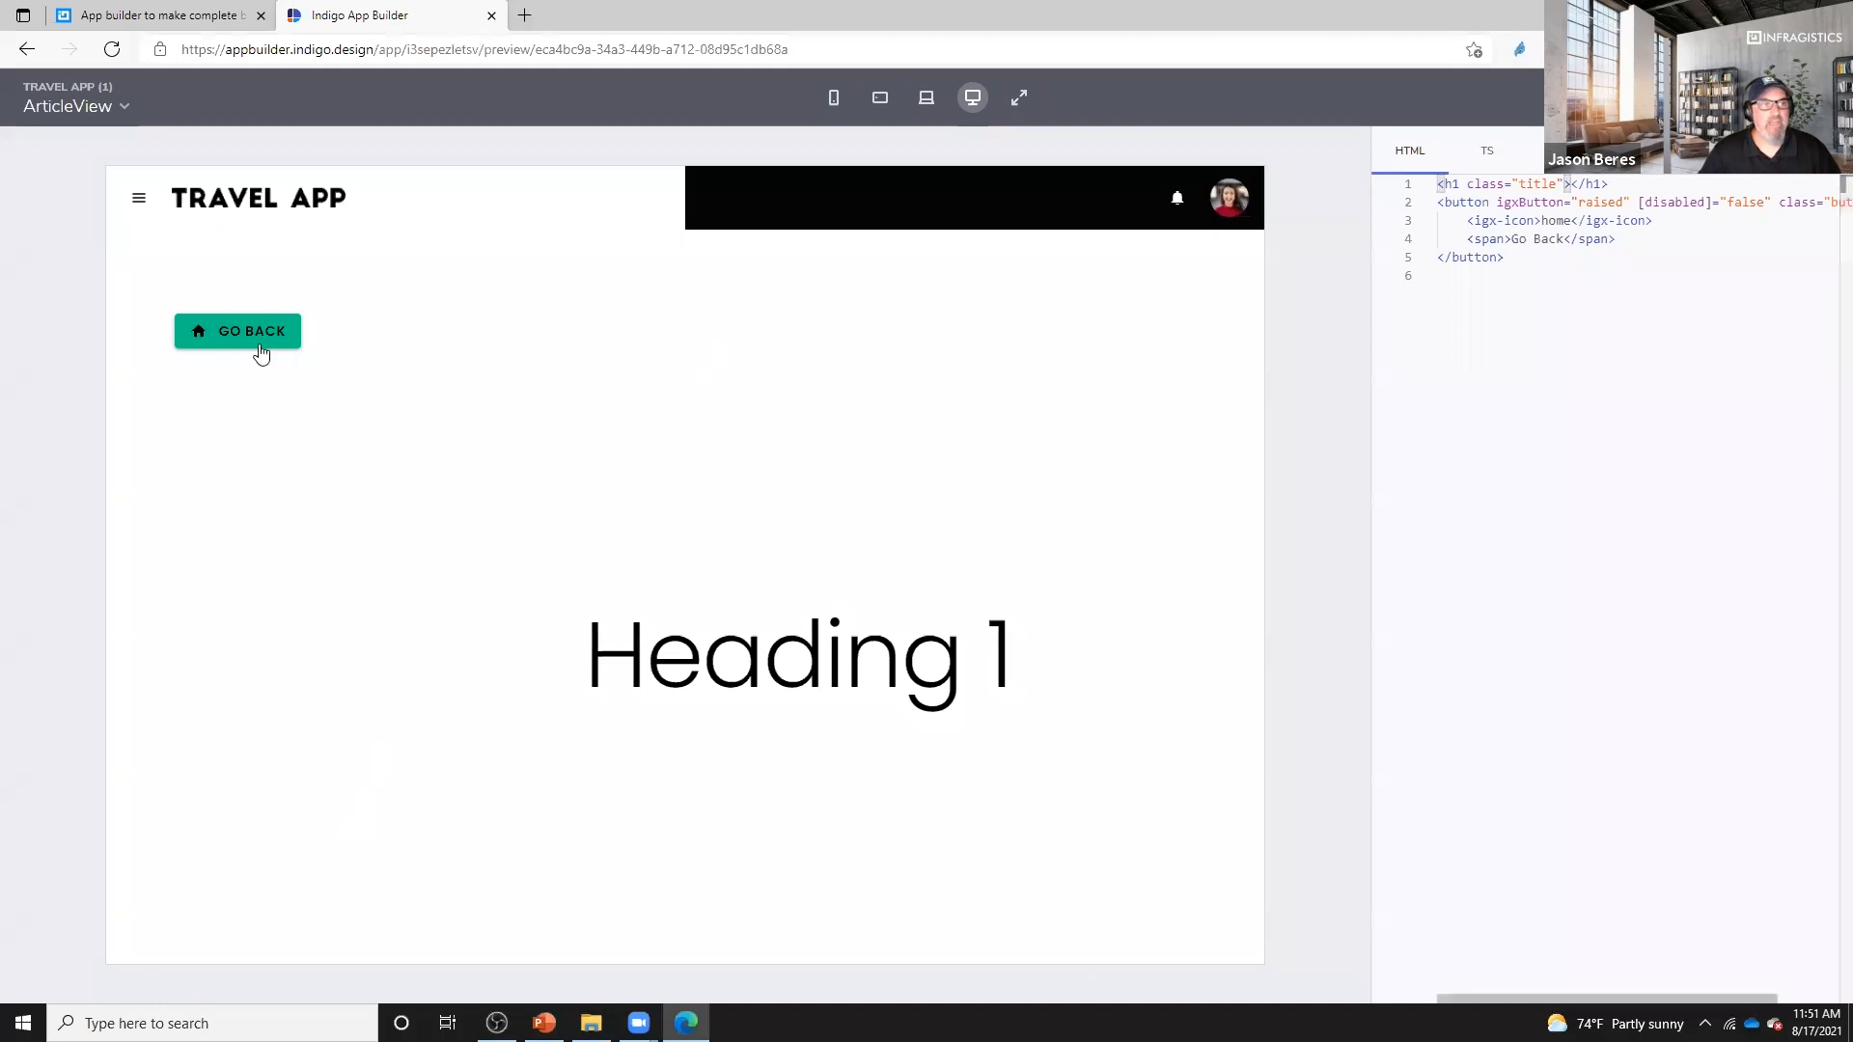
pyautogui.click(247, 338)
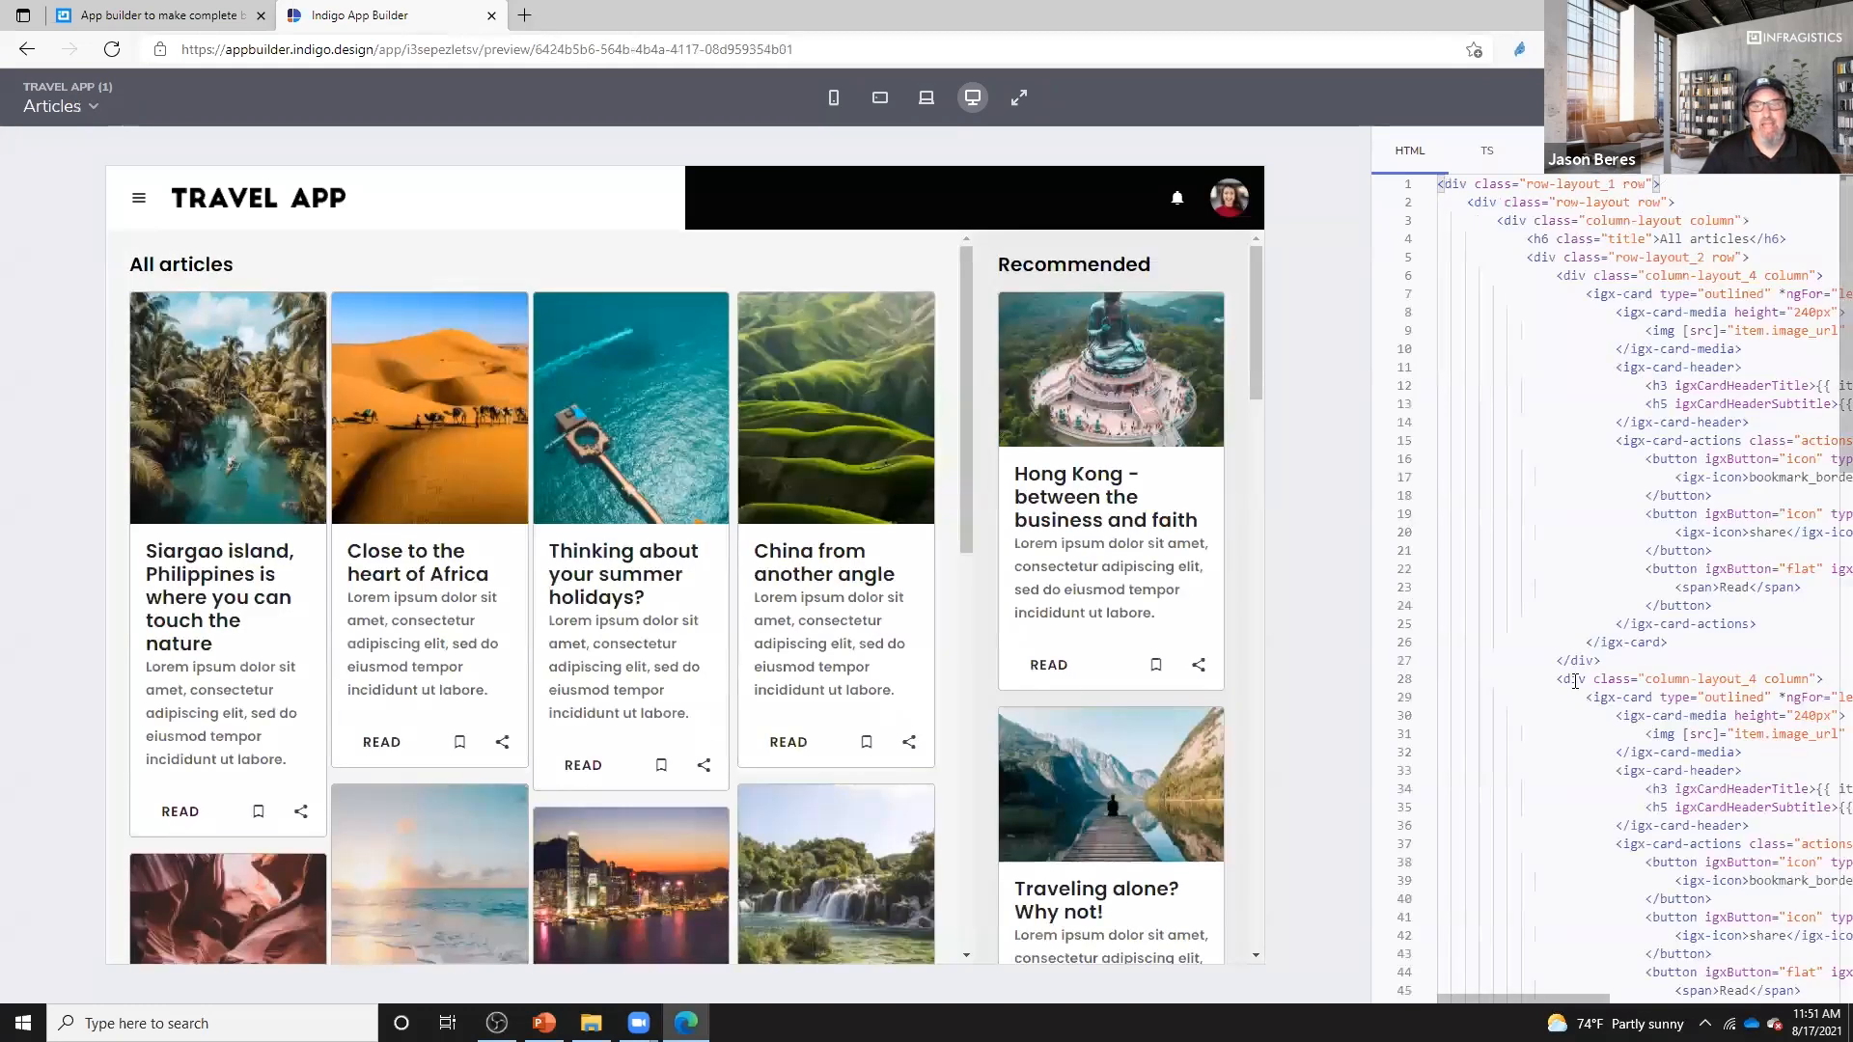
pyautogui.moveTo(1575, 682)
pyautogui.scroll(-8, 1575, 681)
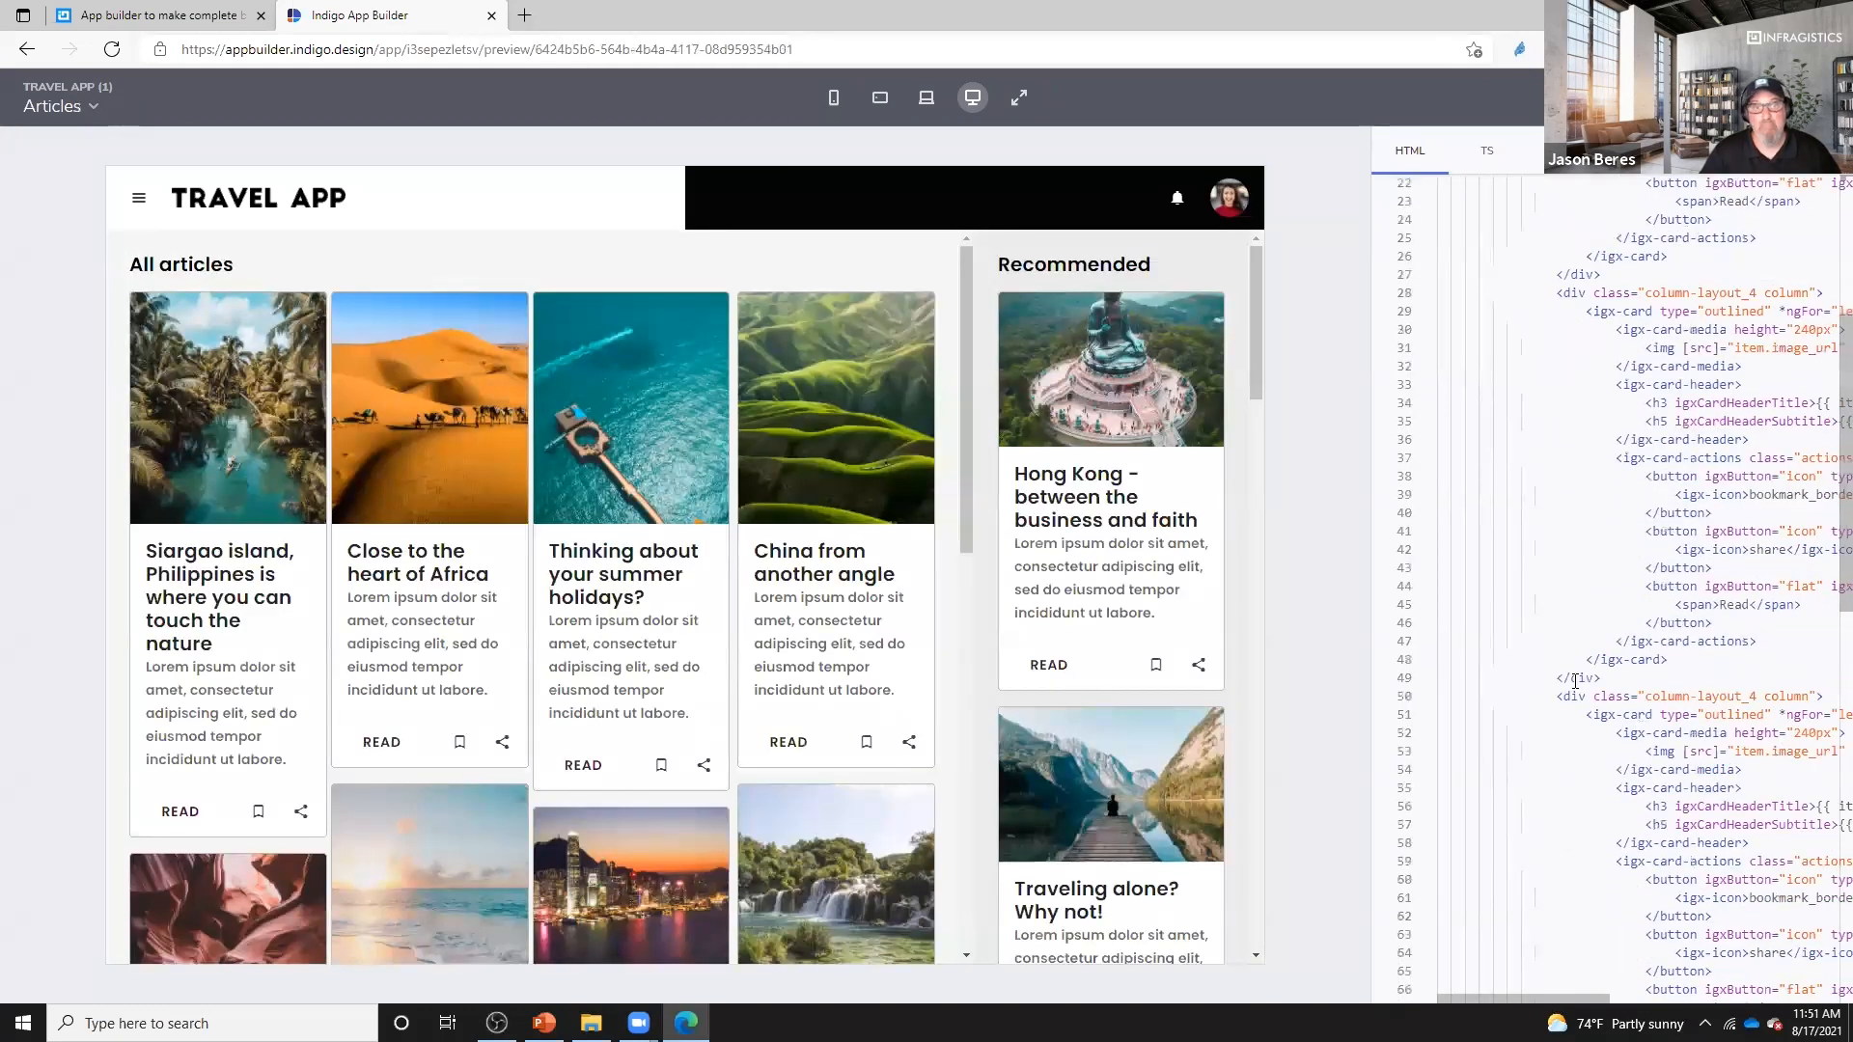
# - Download the Travel app (1) code package from App Builder and show the downloaded zip in its folder
pyautogui.scroll(8, 1575, 682)
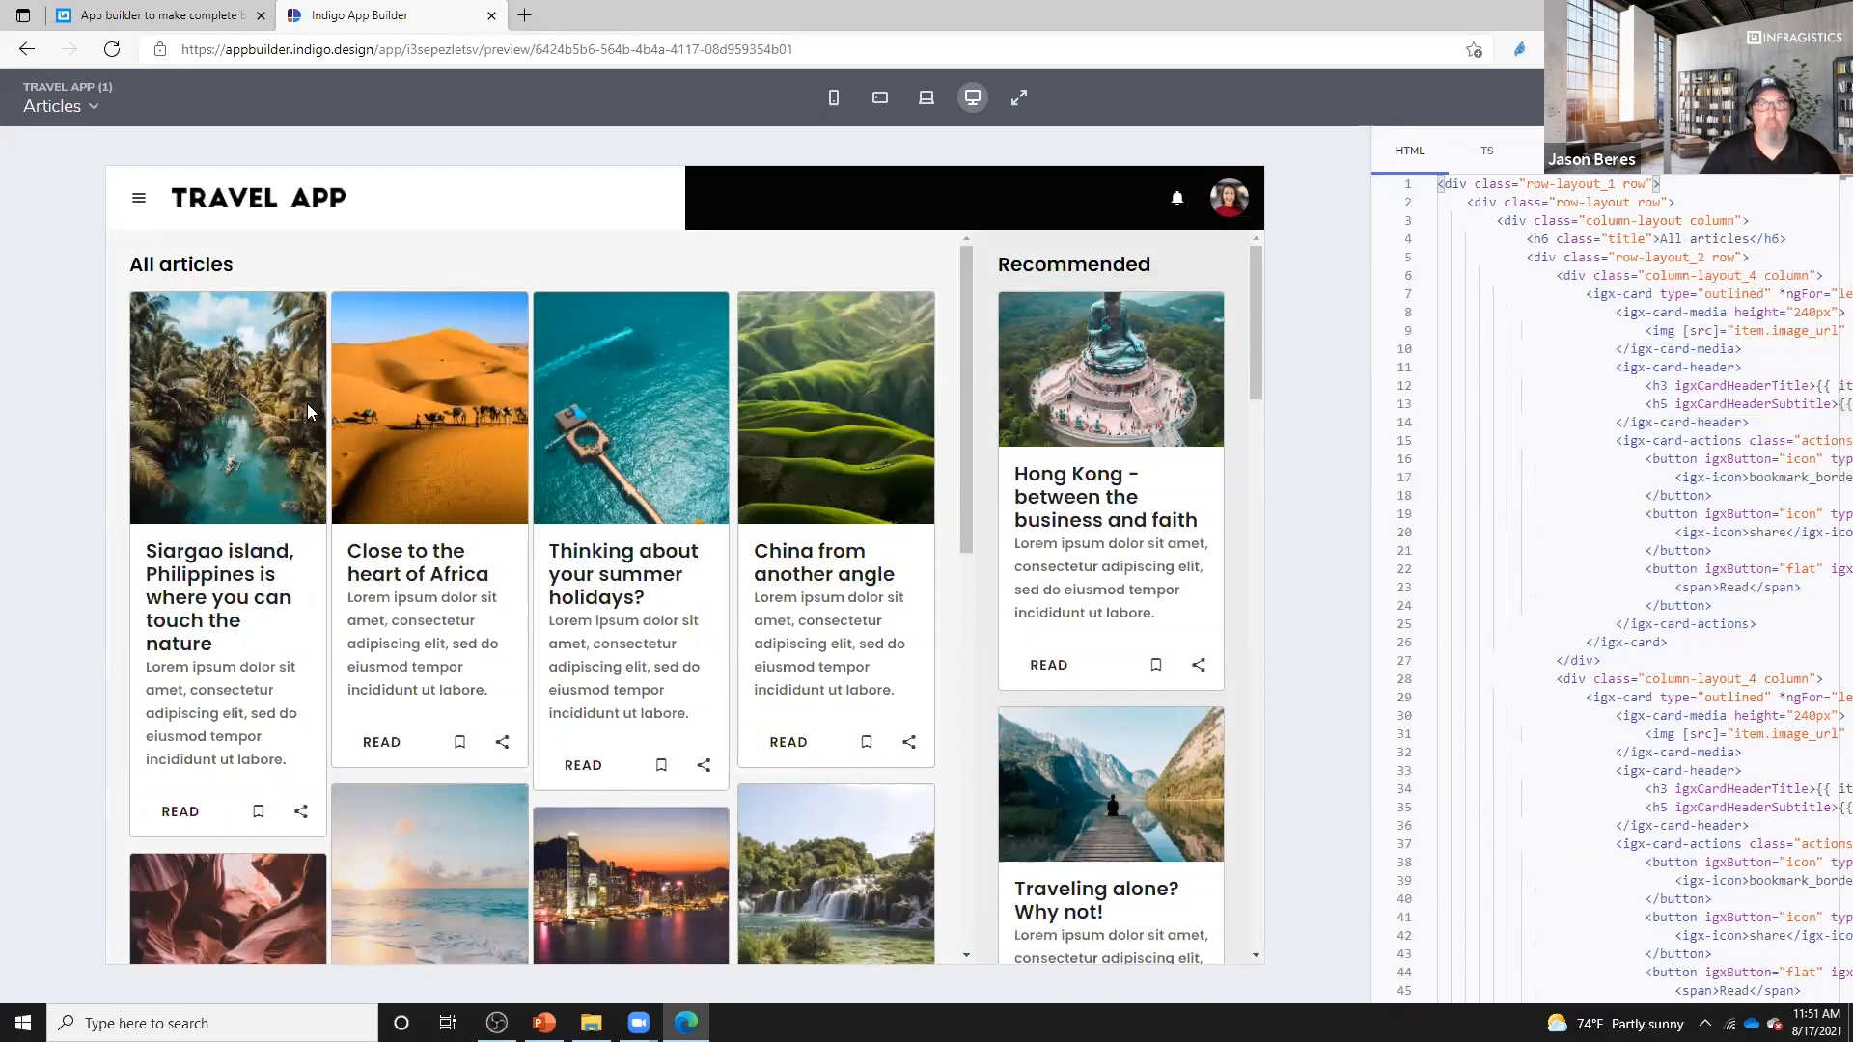
pyautogui.click(1820, 97)
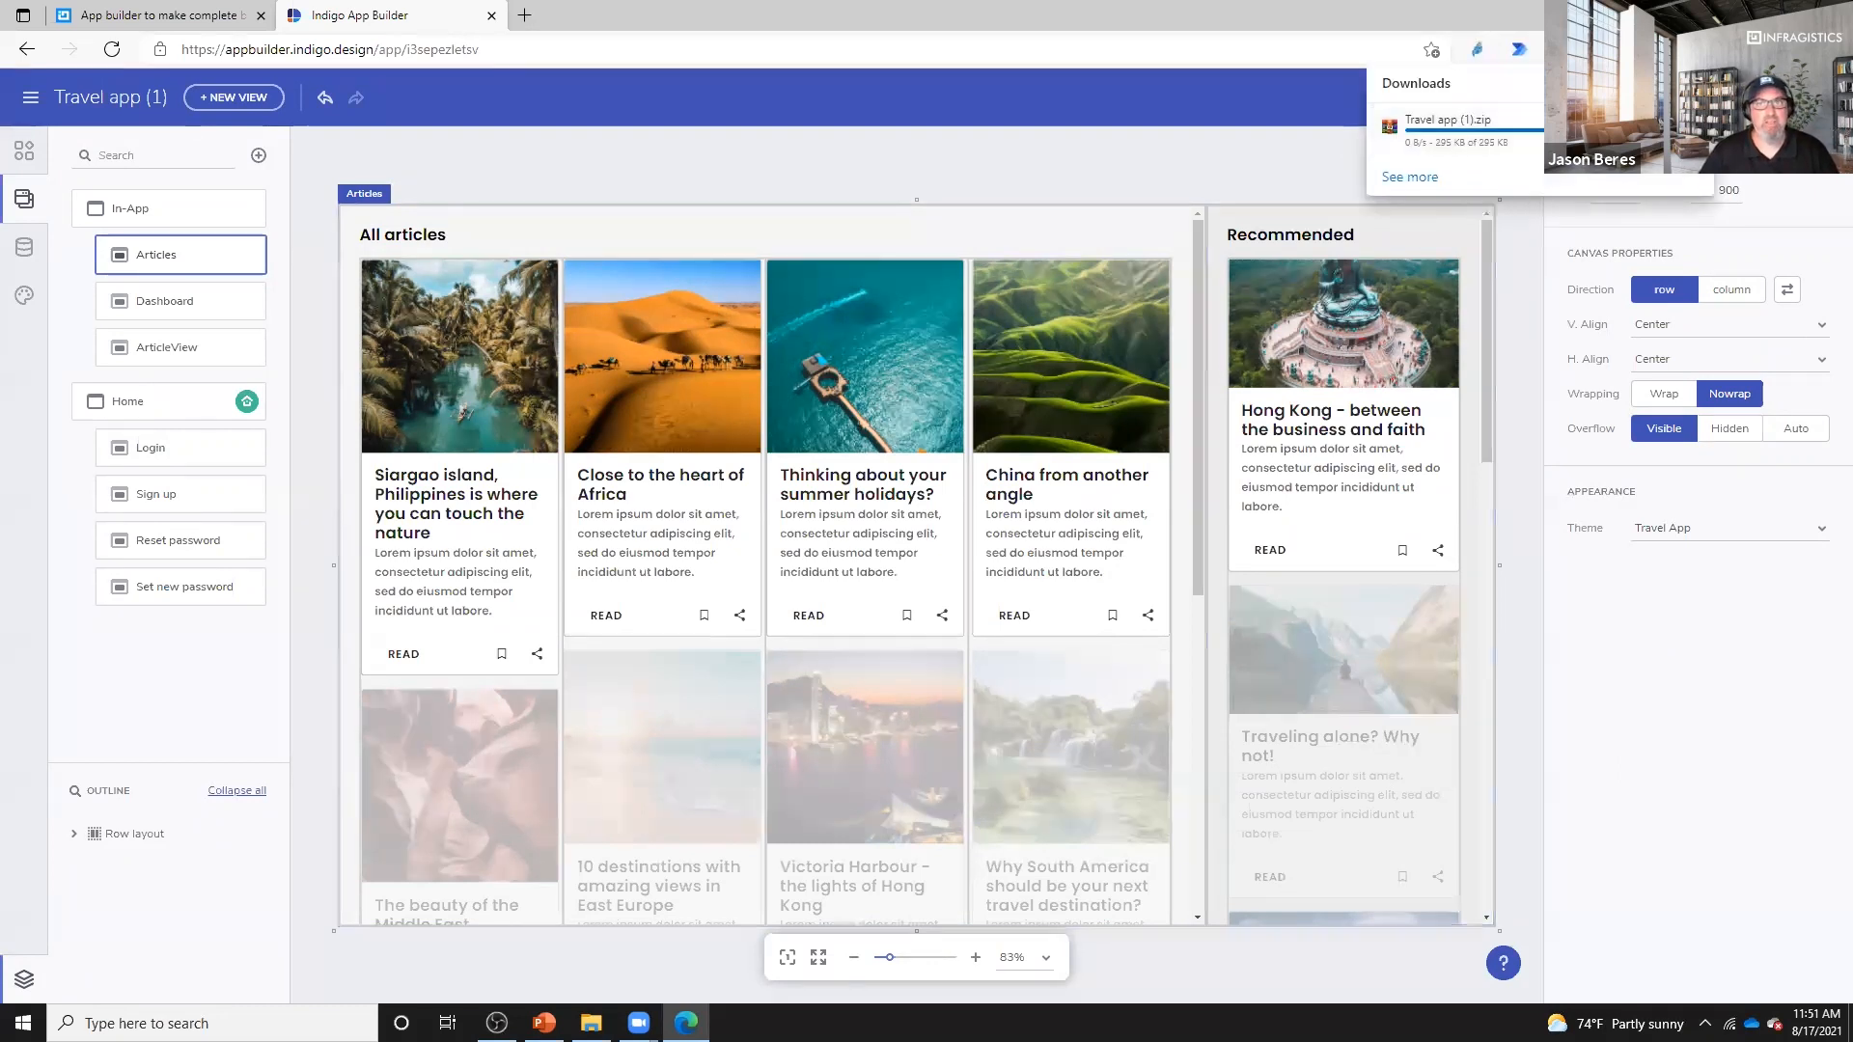
pyautogui.click(1506, 126)
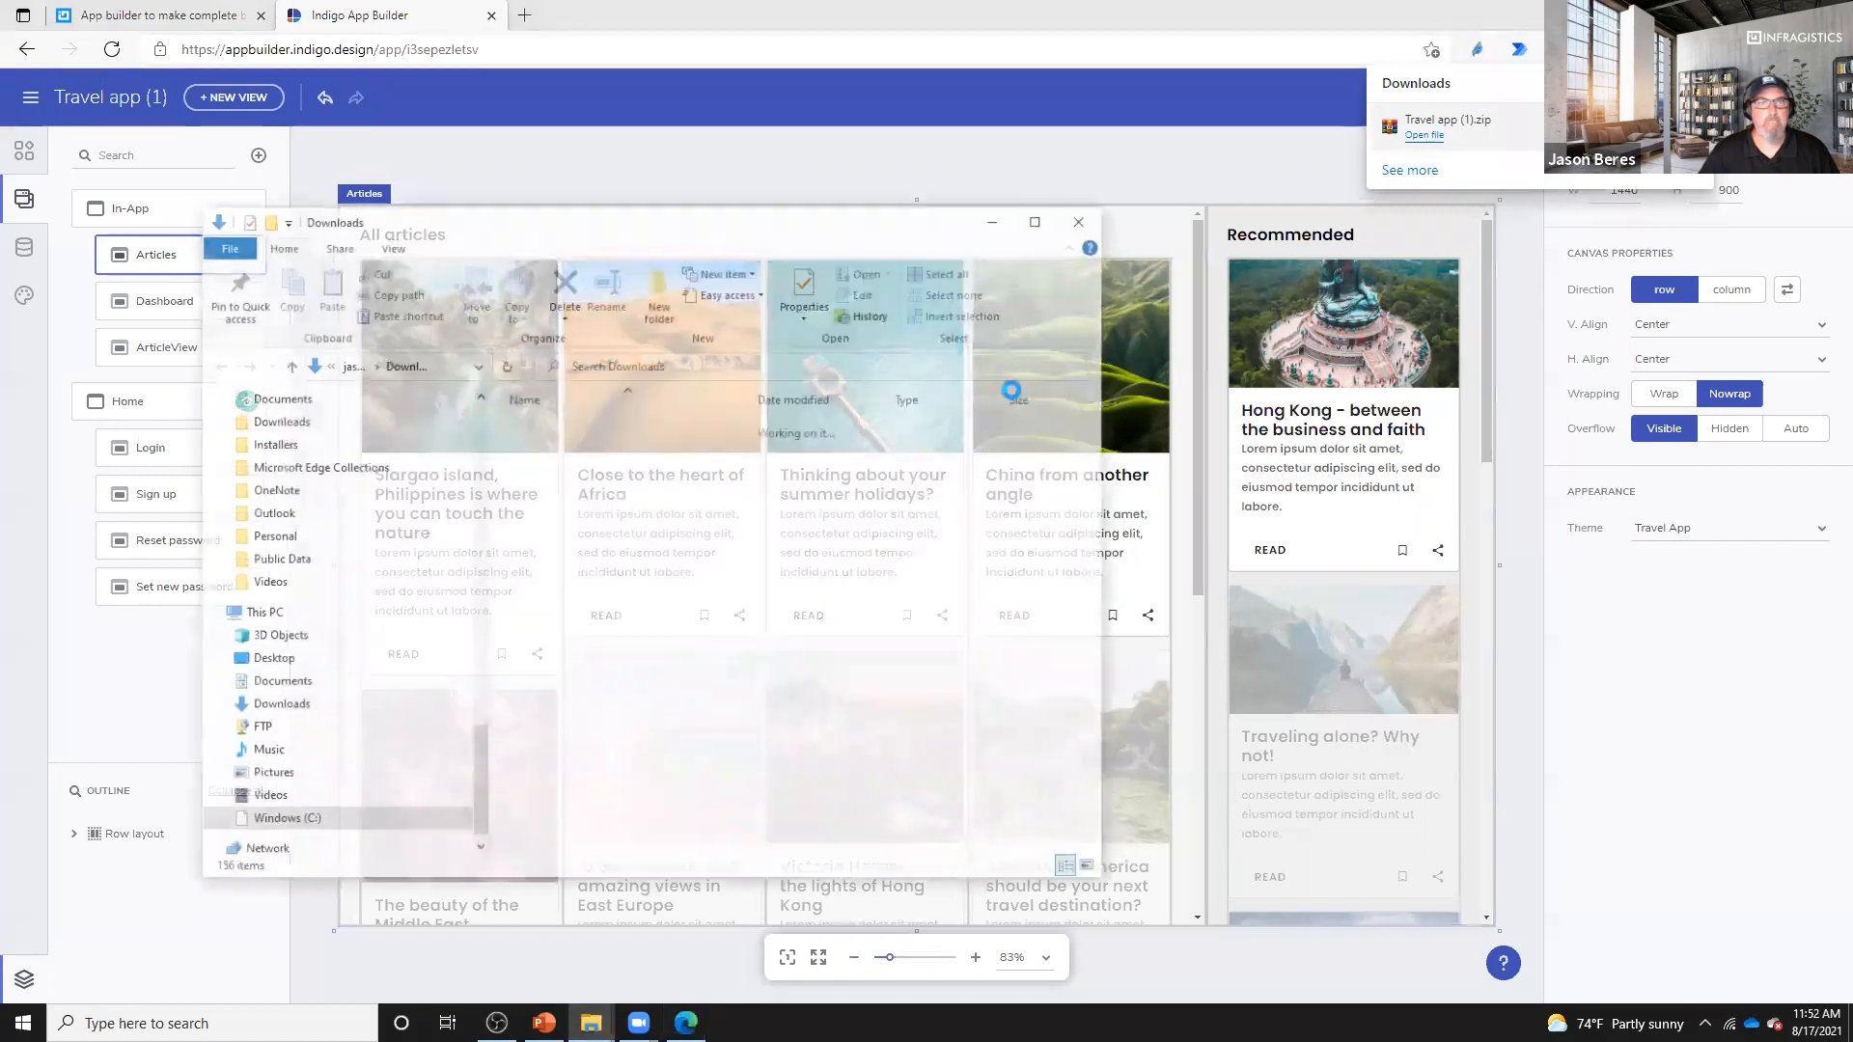
# - Transfer Travel app (1).zip from the Downloads folder into the Dev2 folder on the C drive
pyautogui.moveTo(654, 834); pyautogui.dragTo(590, 830)
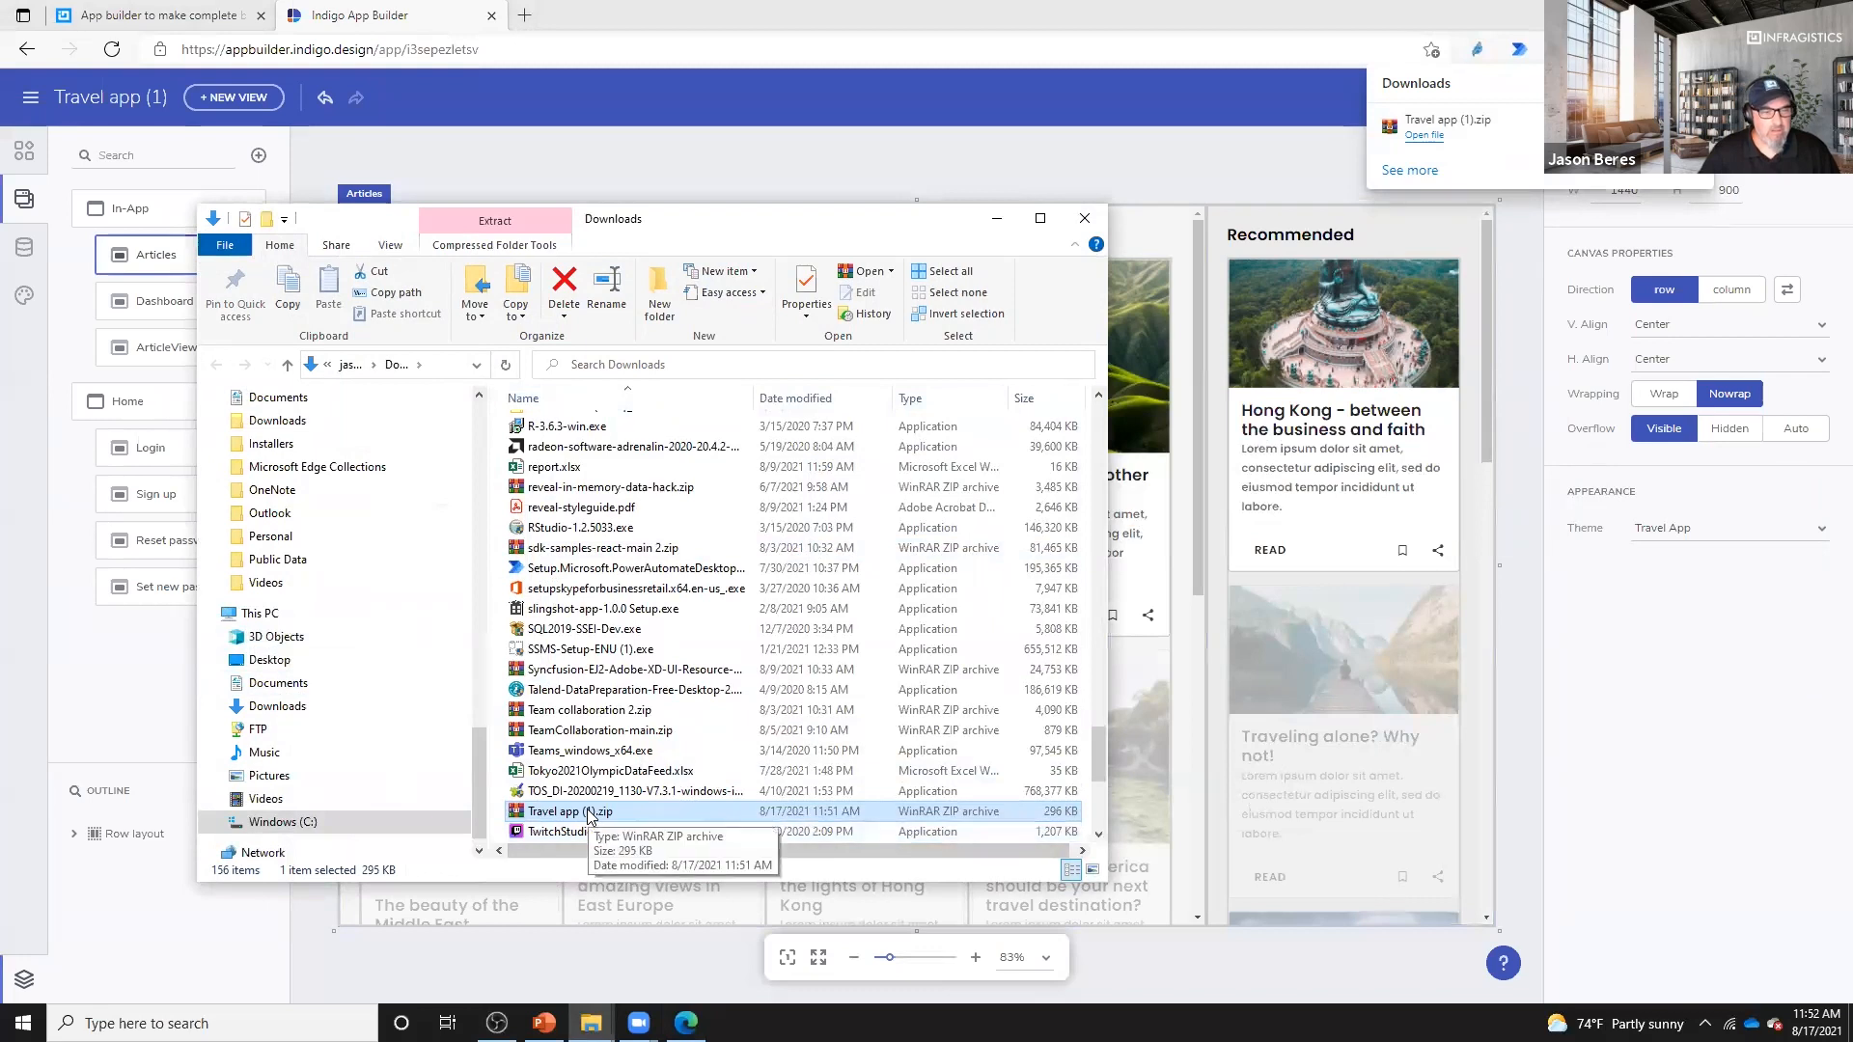
pyautogui.click(280, 822)
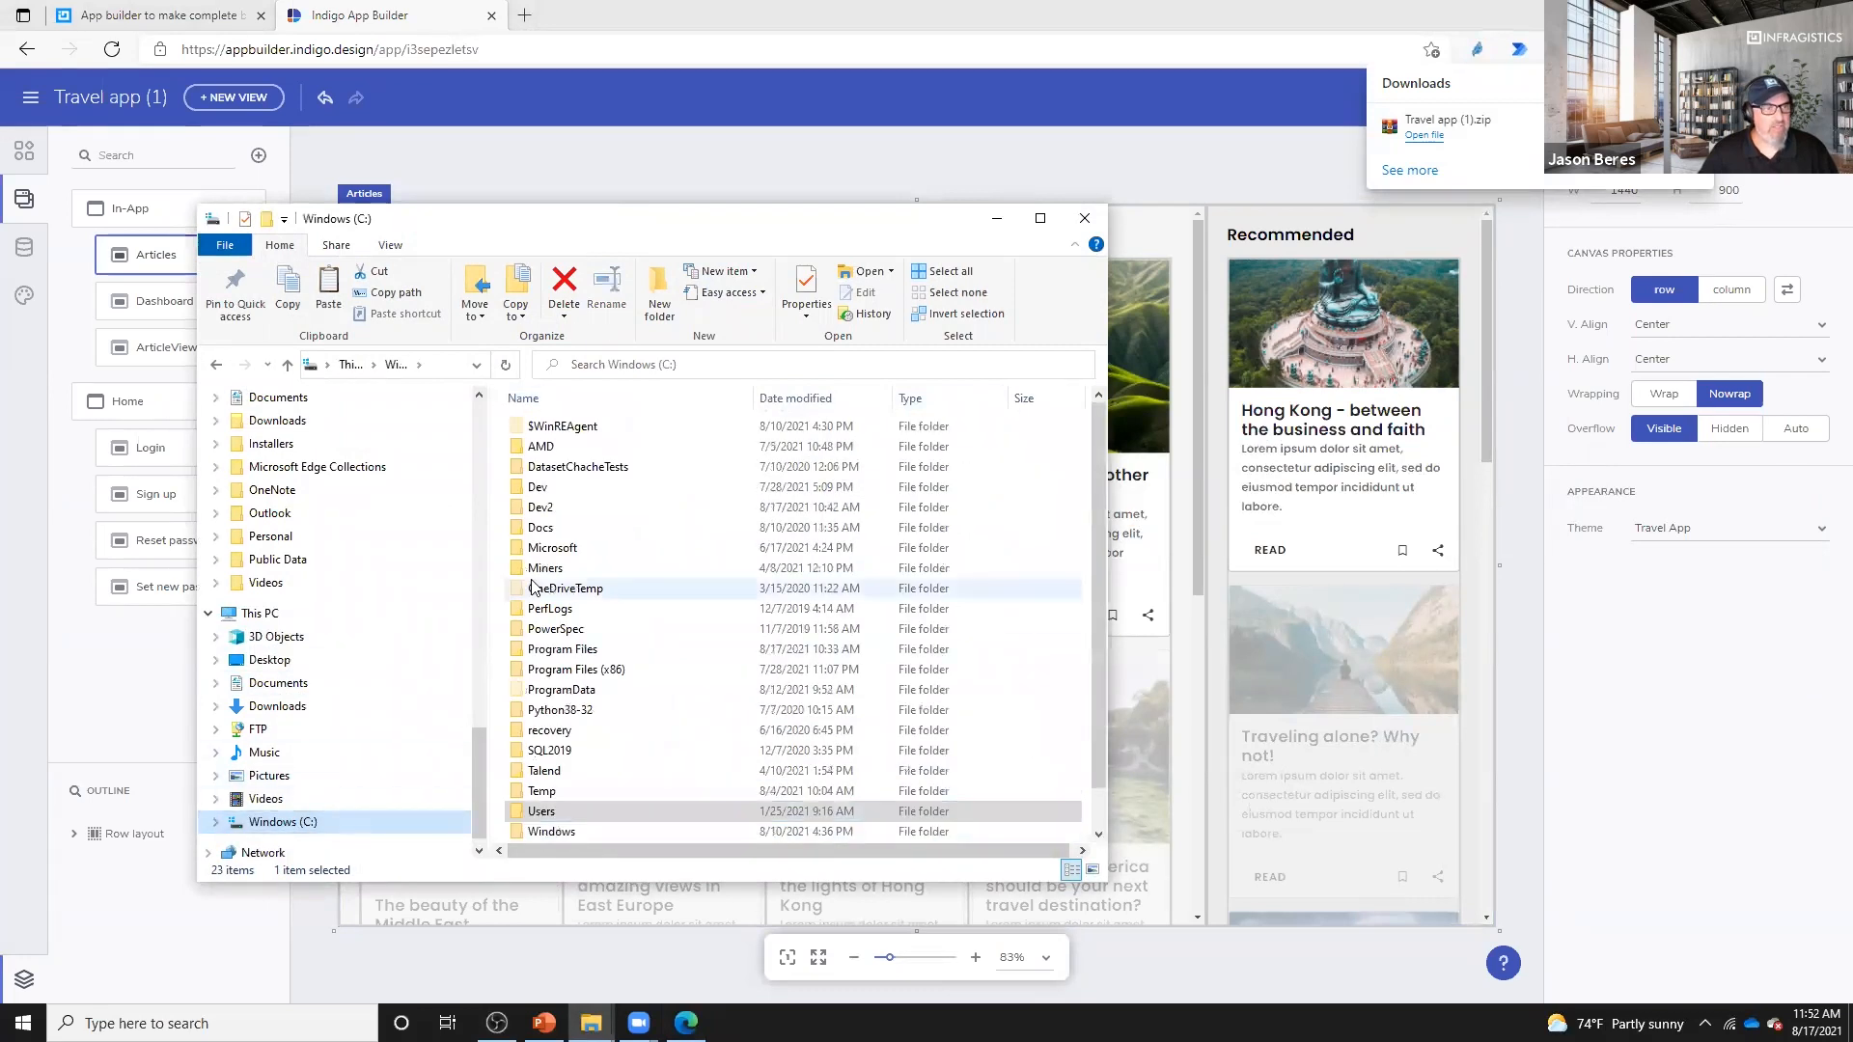
pyautogui.doubleClick(546, 508)
pyautogui.rightClick(651, 697)
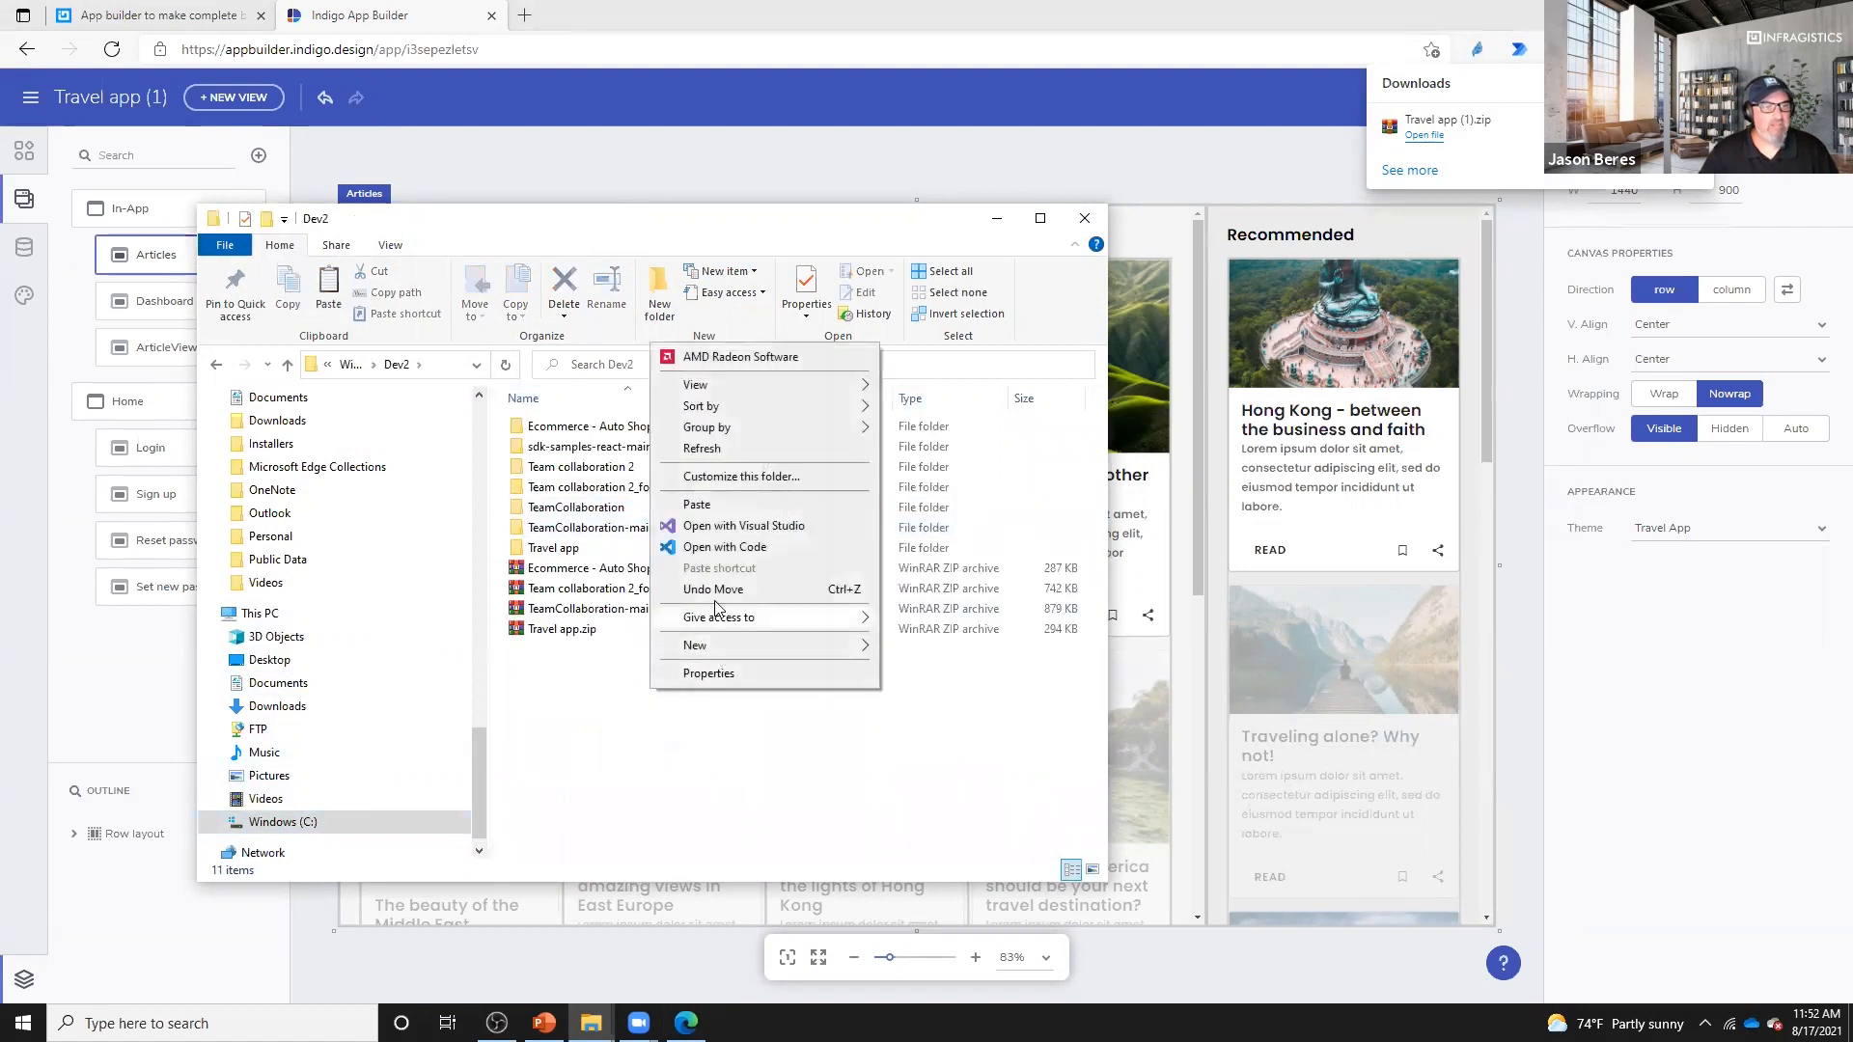
pyautogui.click(728, 503)
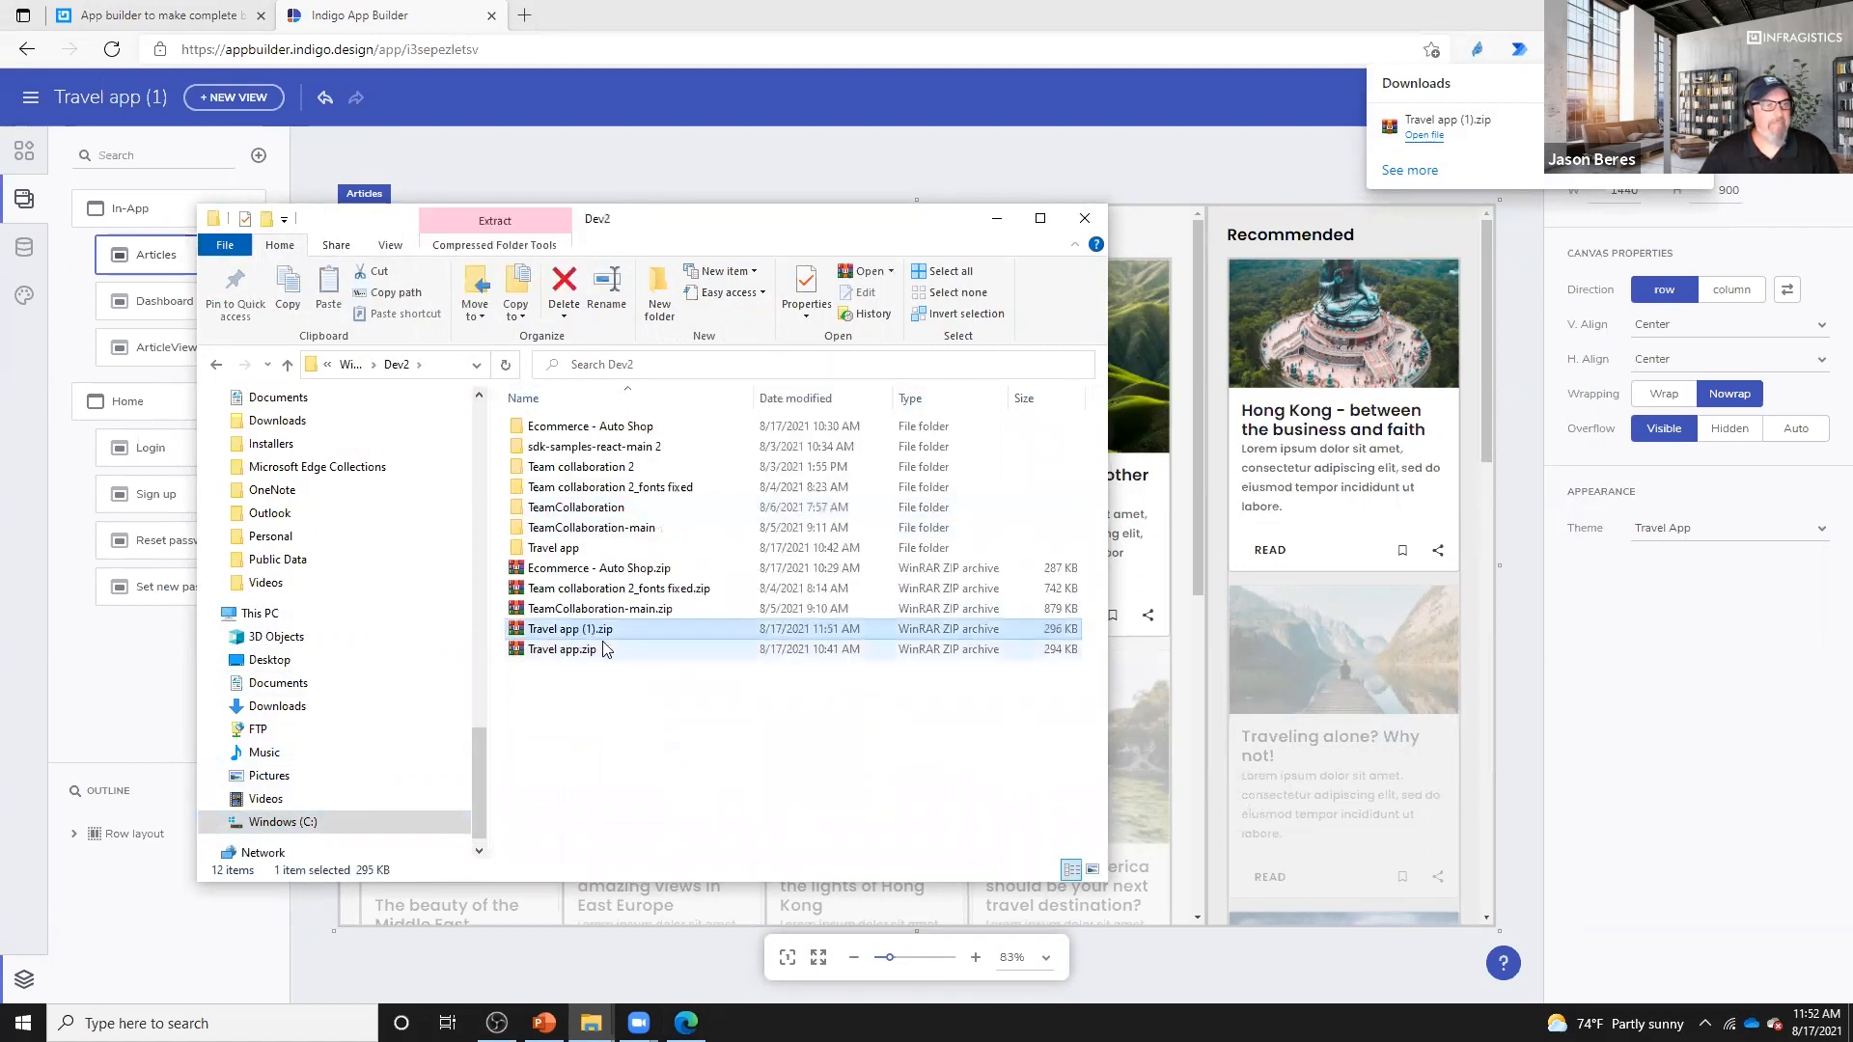
# - Extract Travel app (1).zip directly into the Dev2 folder and enlarge the File Explorer window to show more of its contents
pyautogui.rightClick(603, 630)
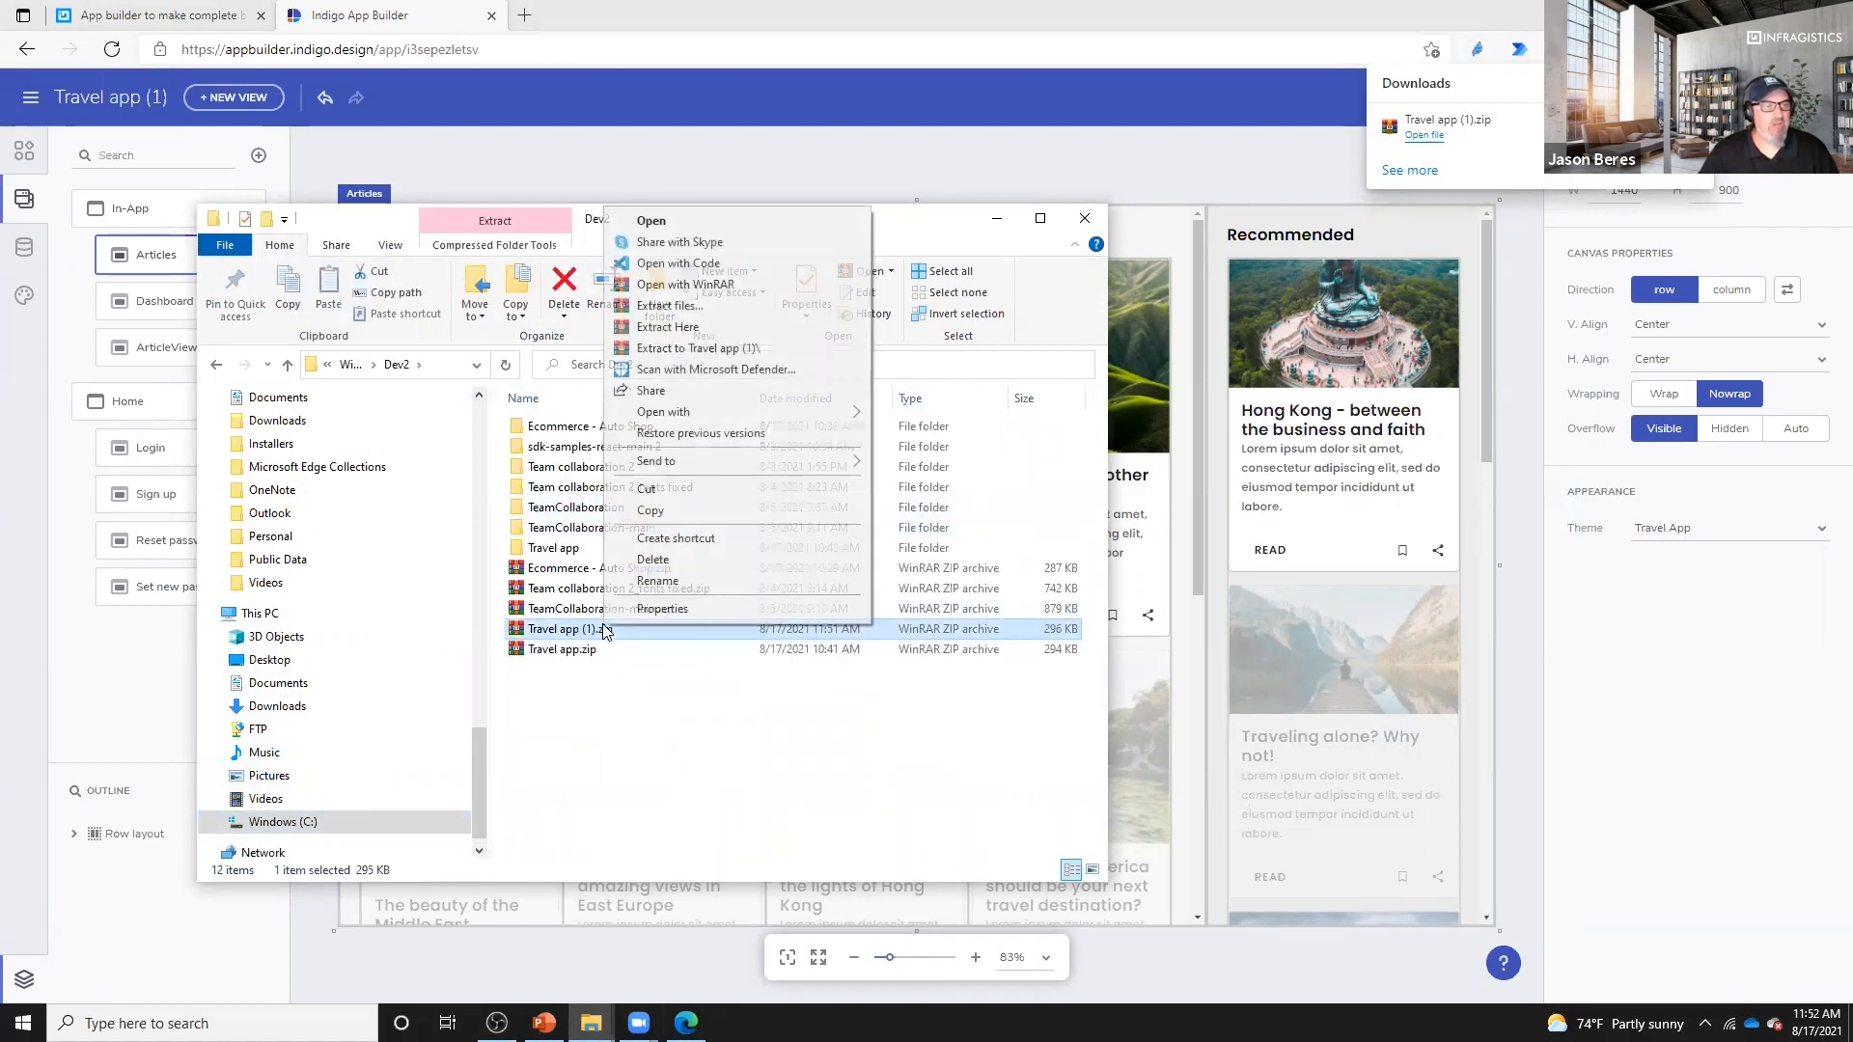
pyautogui.click(684, 350)
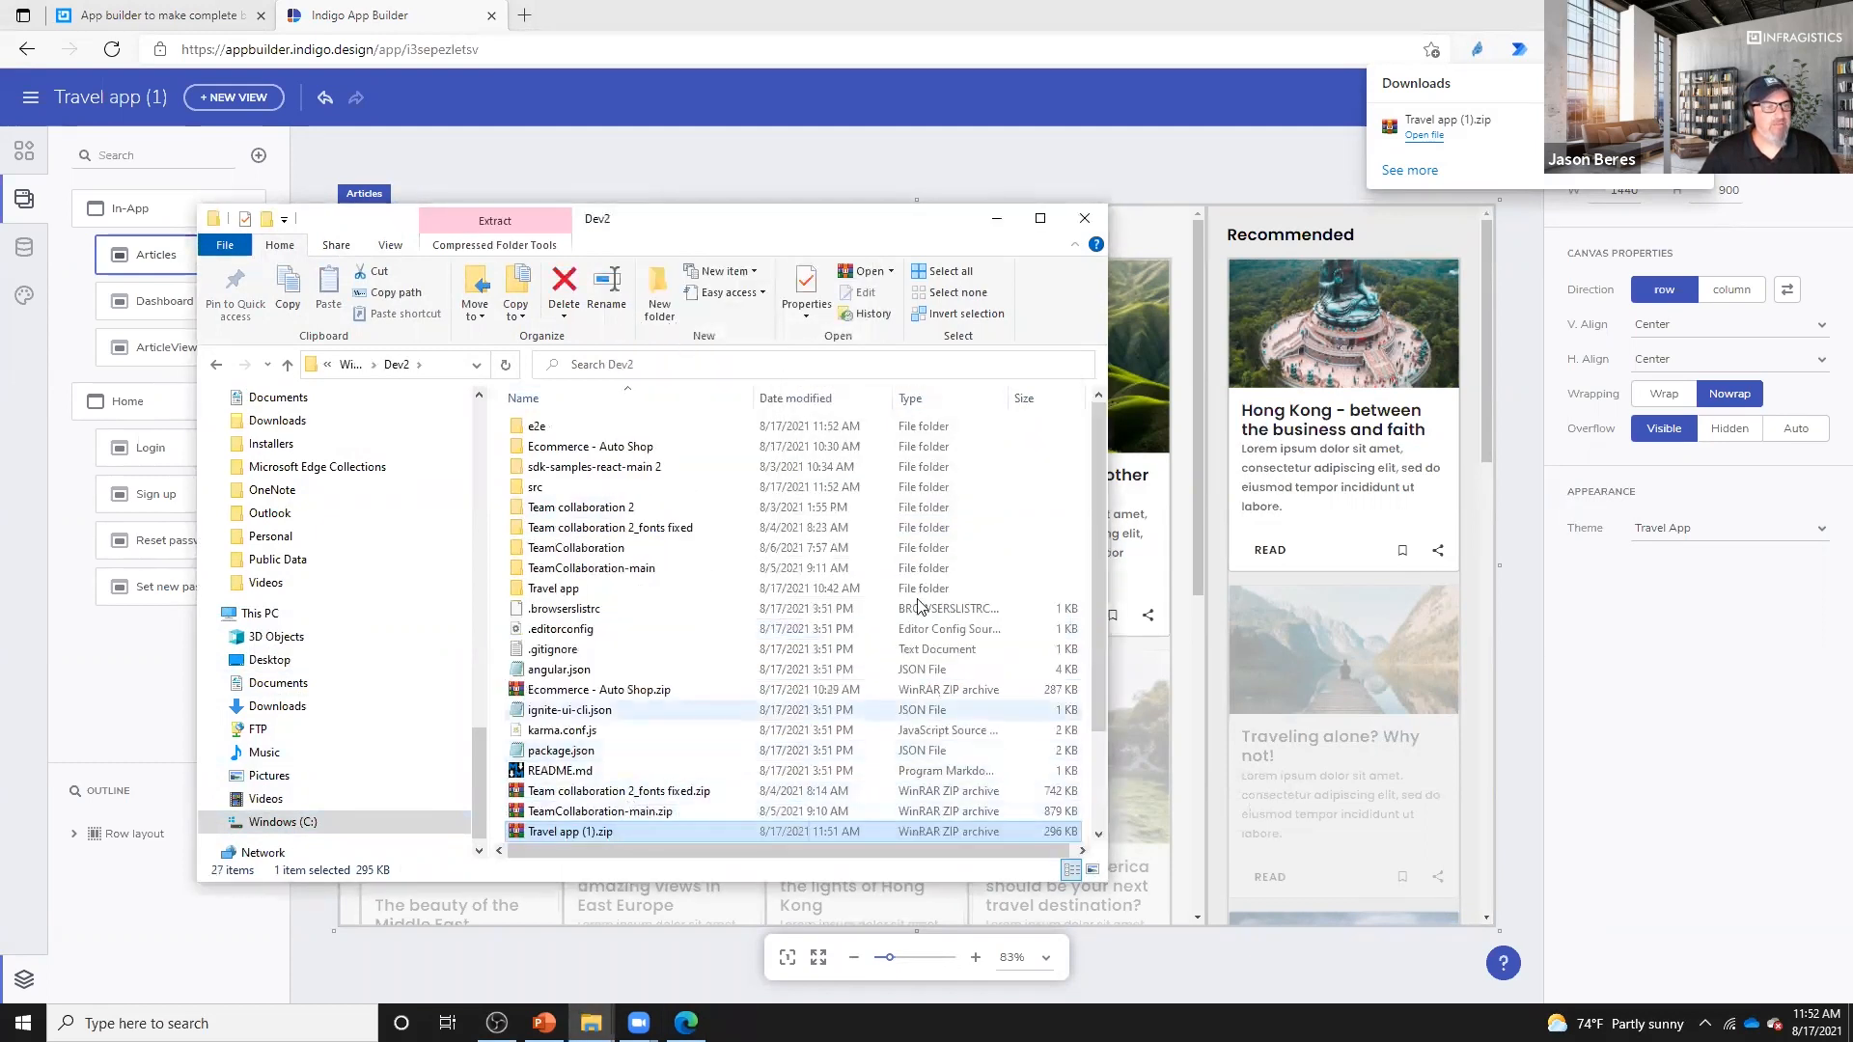
pyautogui.scroll(-2, 1100, 807)
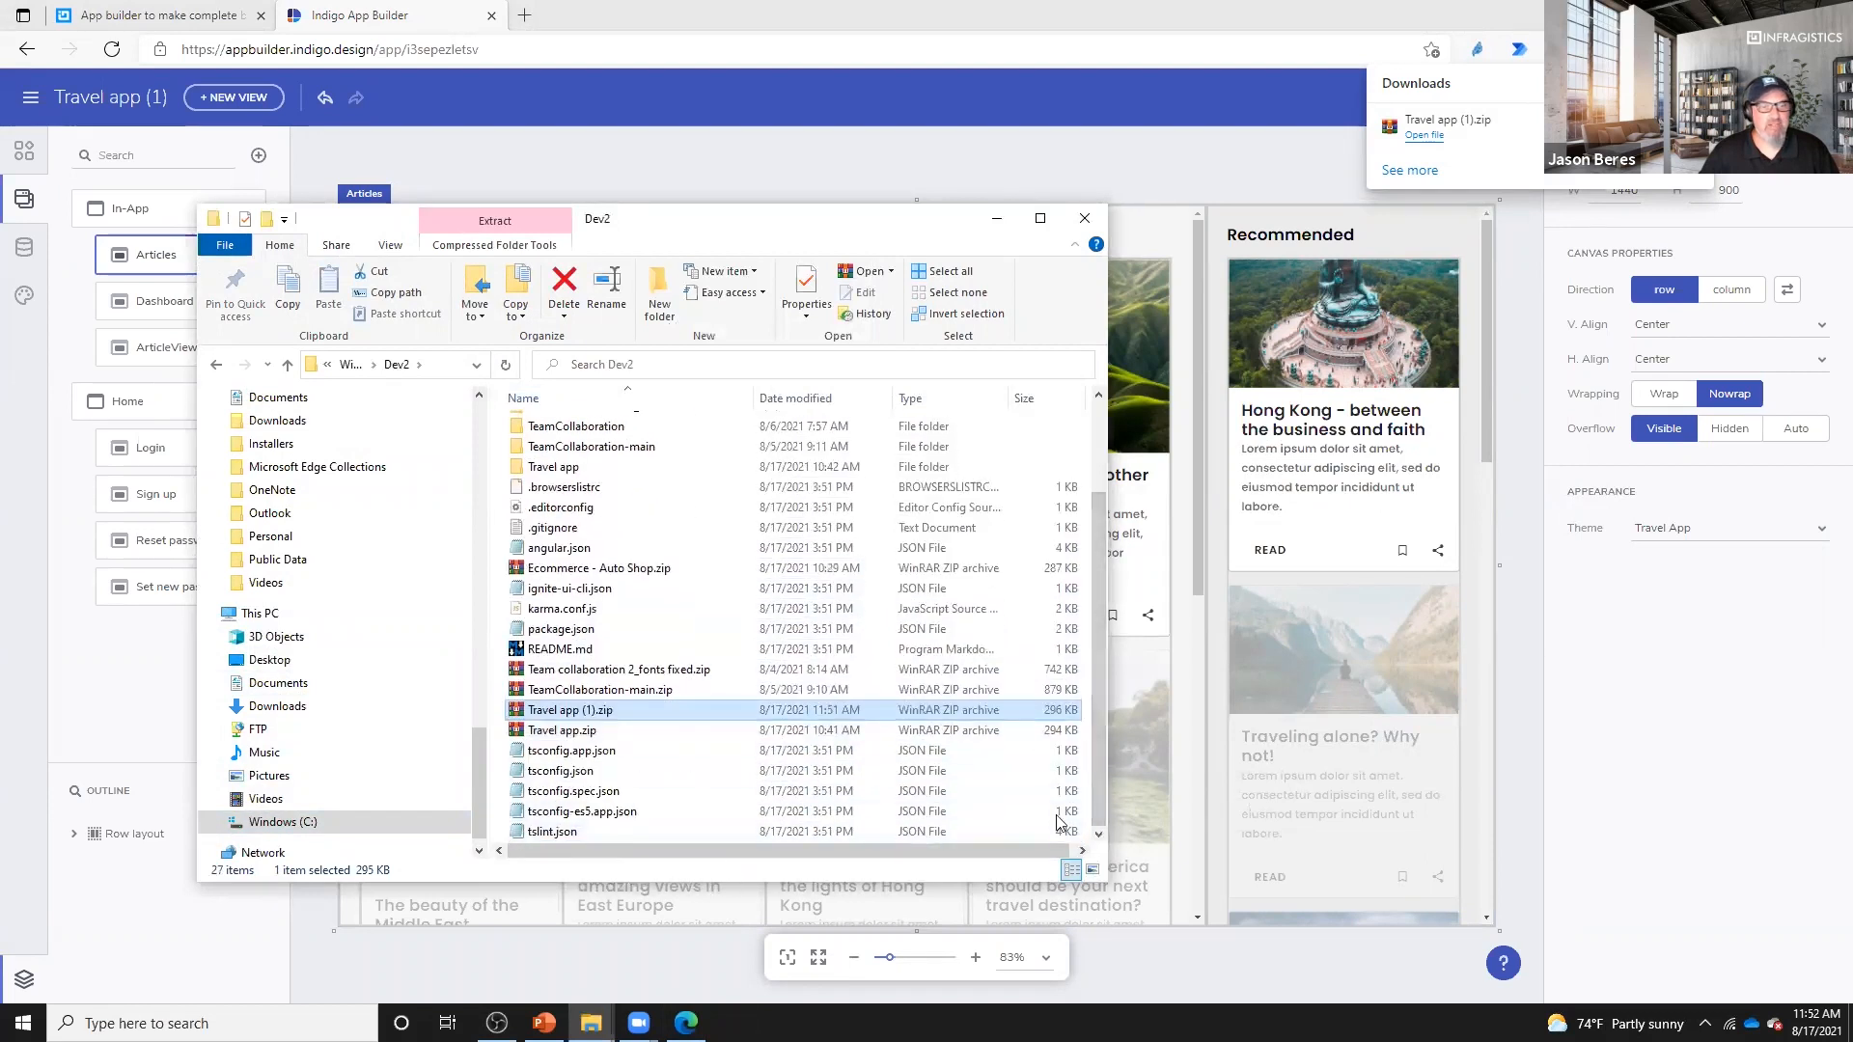
pyautogui.moveTo(1010, 880); pyautogui.dragTo(986, 985)
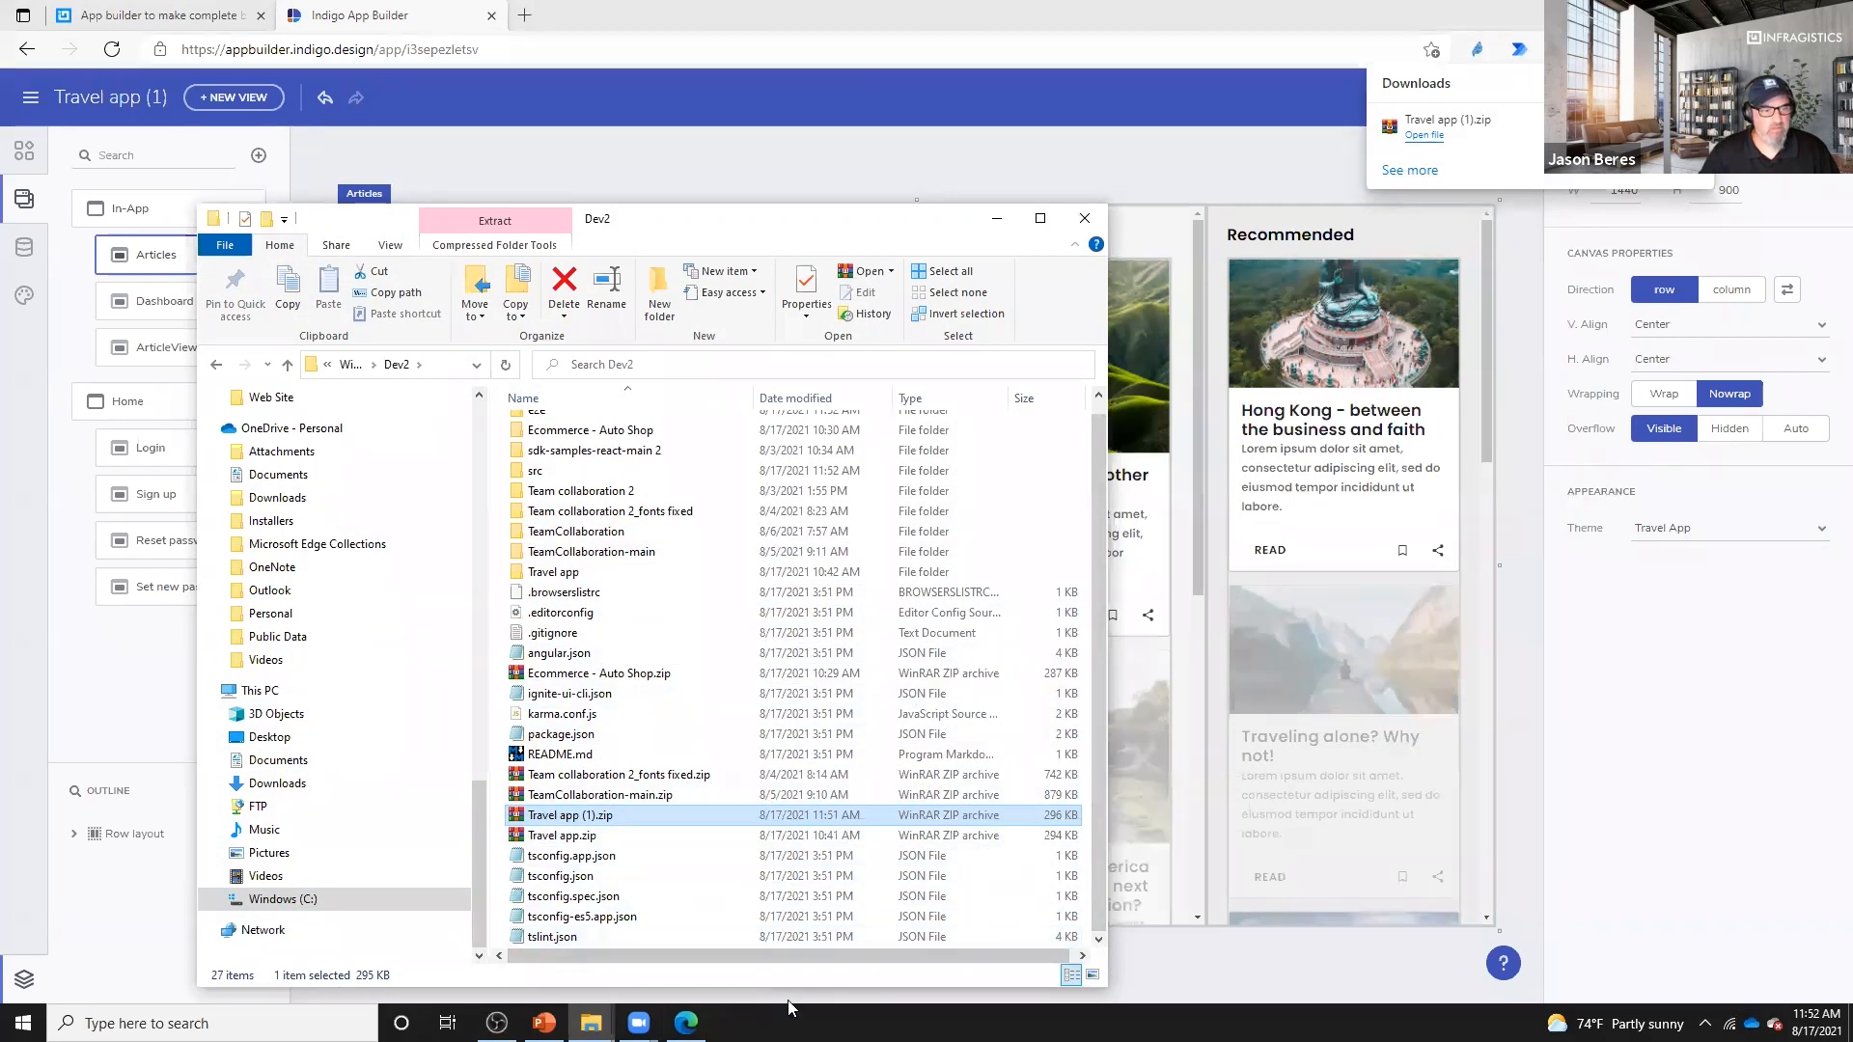
# - Launch Visual Studio Code with the Travel app project and widen its file explorer
pyautogui.click(212, 1023)
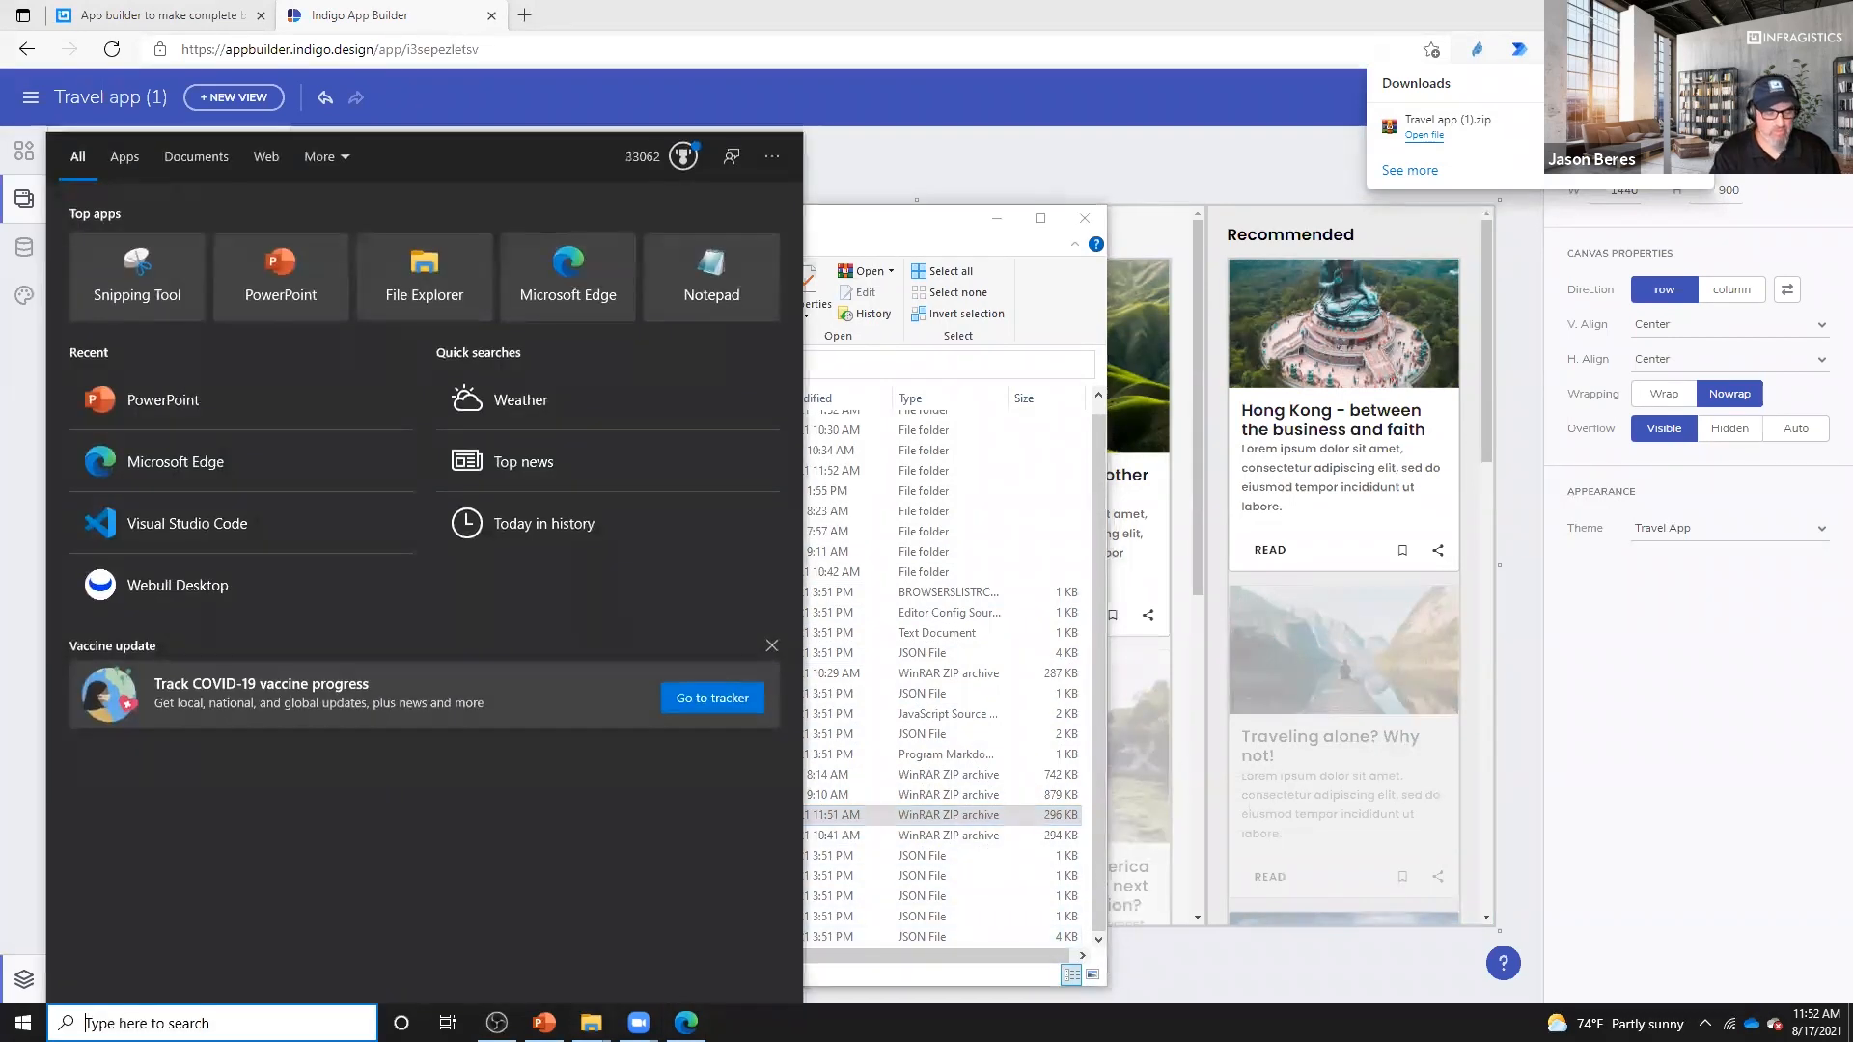
pyautogui.write('visua')
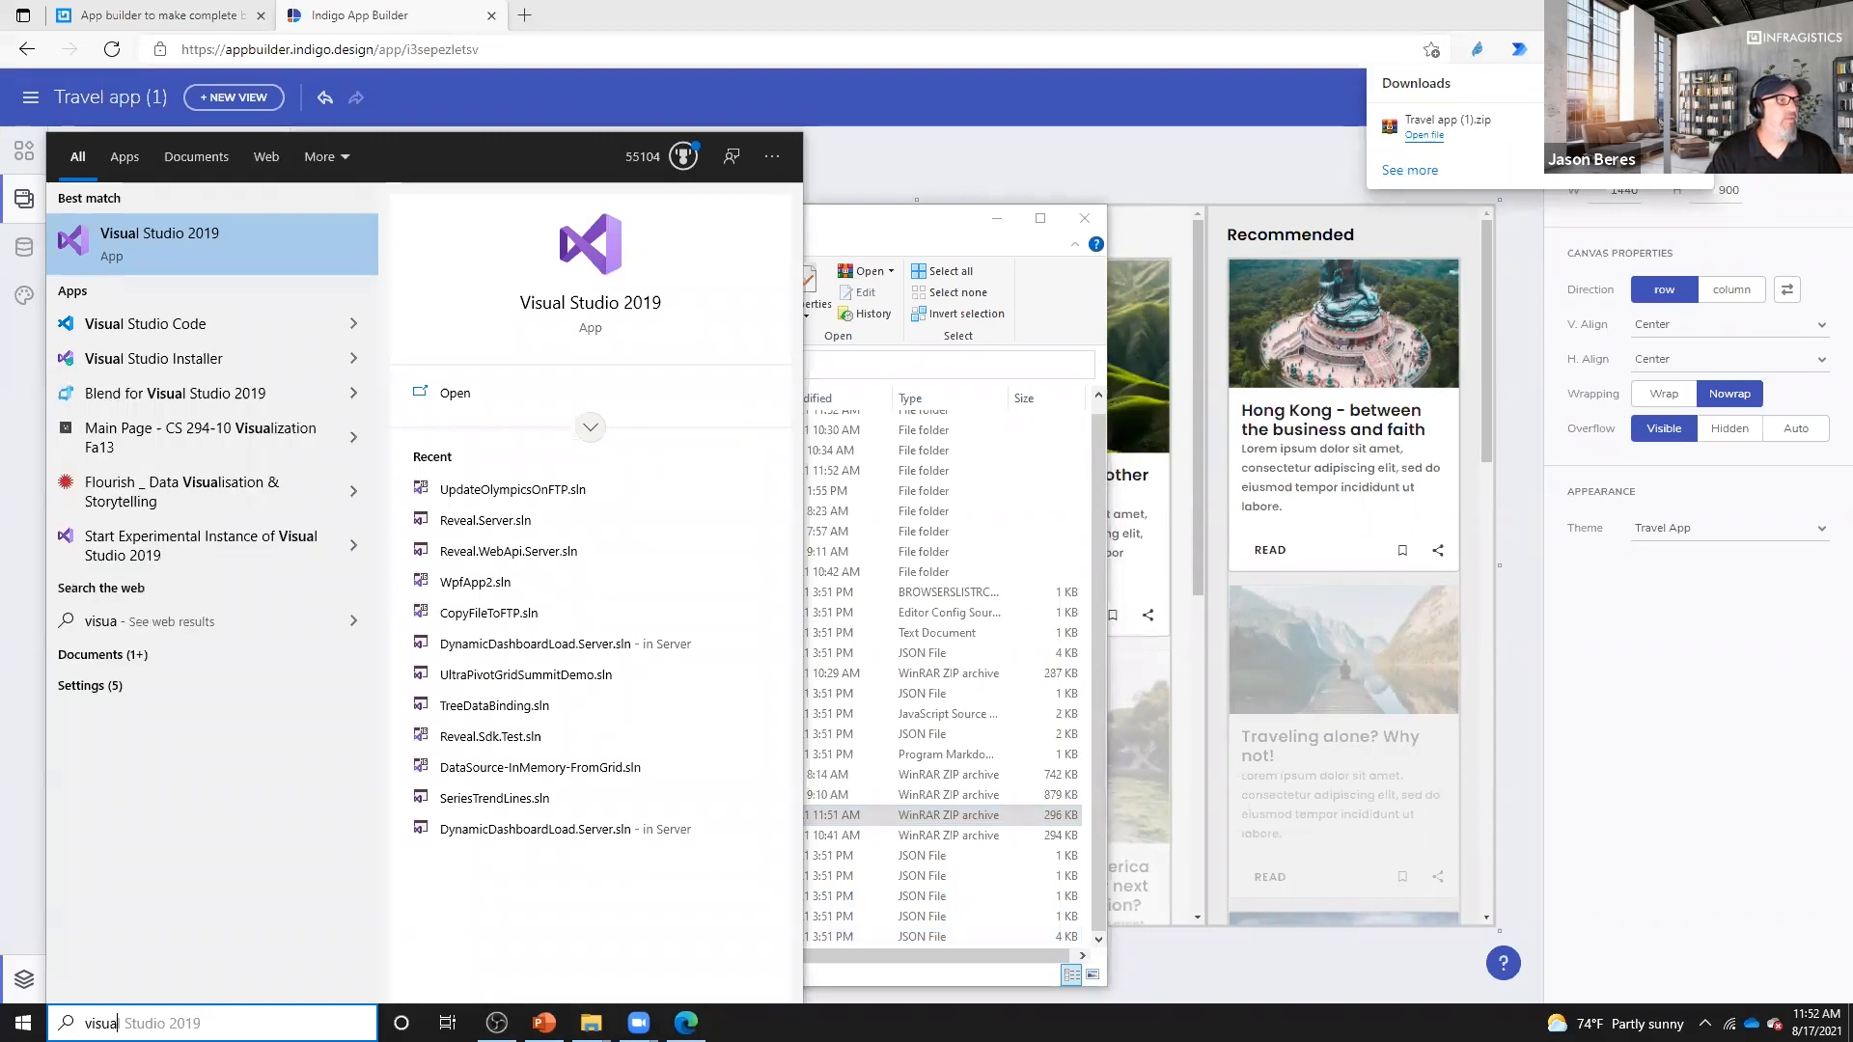
pyautogui.press('Down')
pyautogui.press('Return')
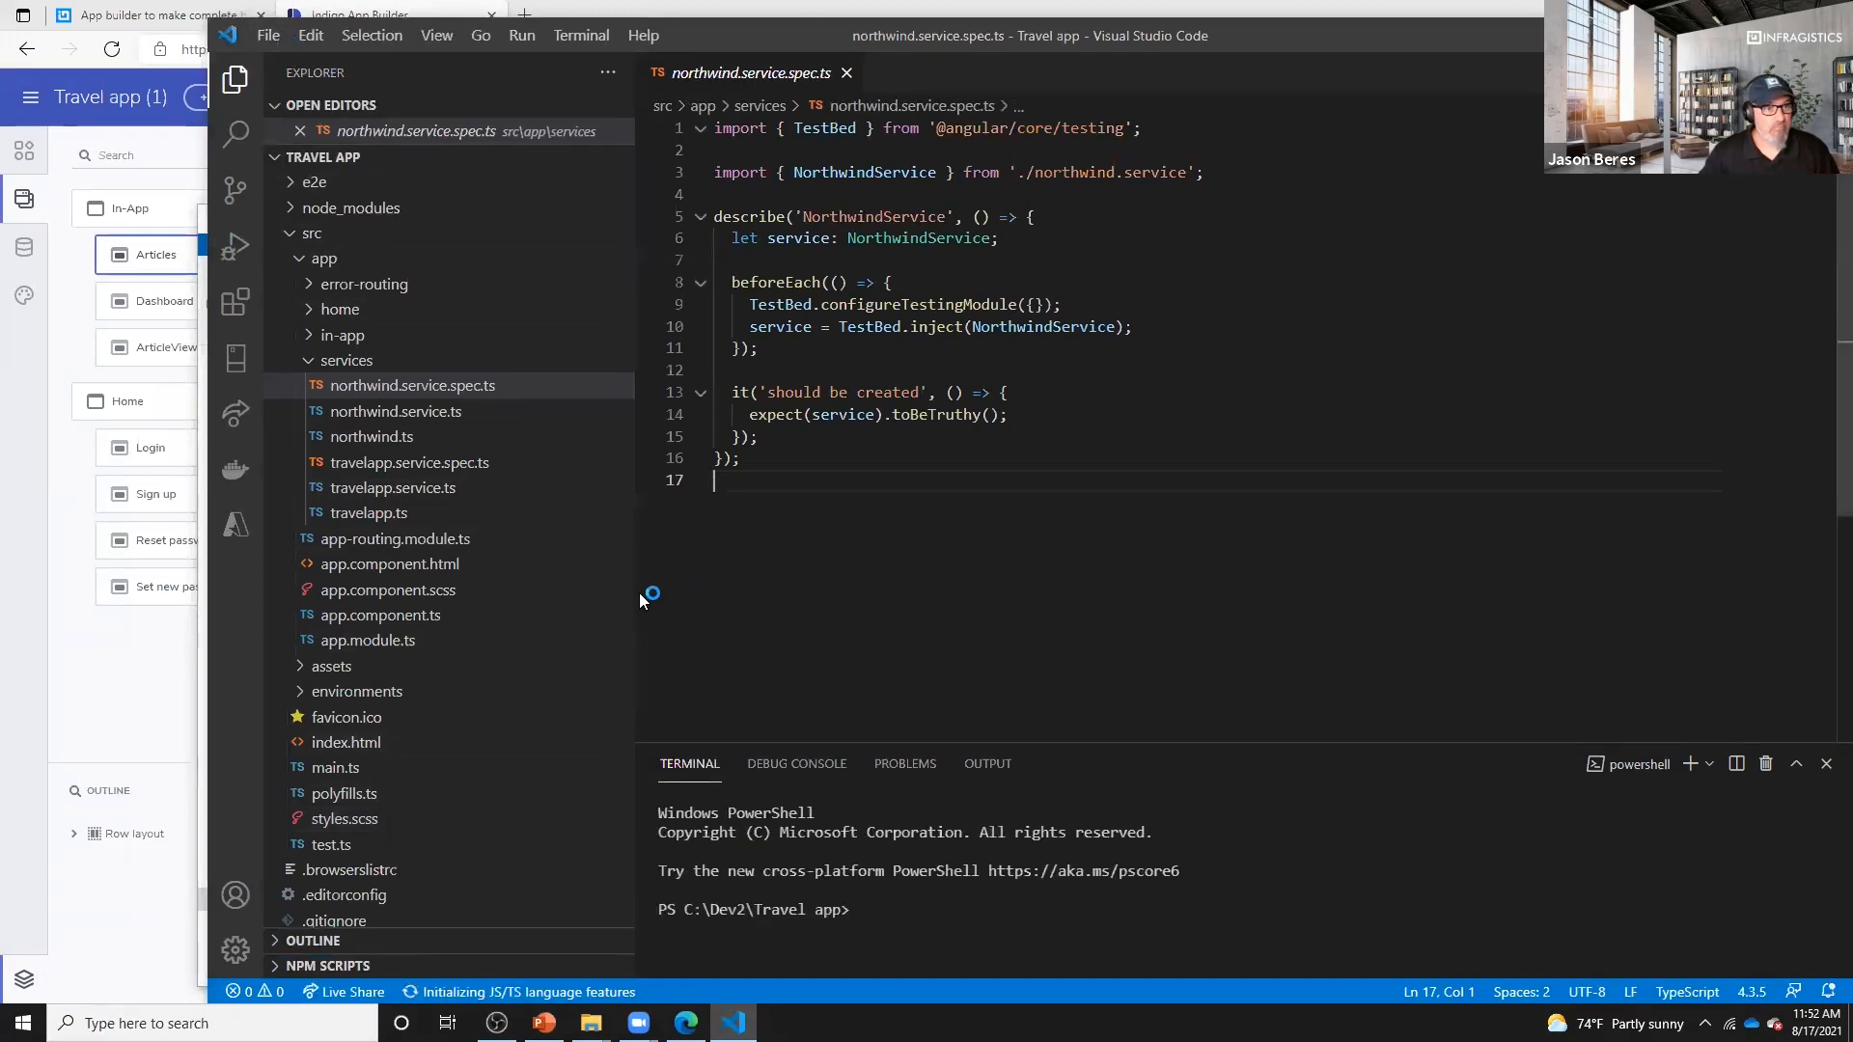
pyautogui.moveTo(637, 594); pyautogui.dragTo(784, 583)
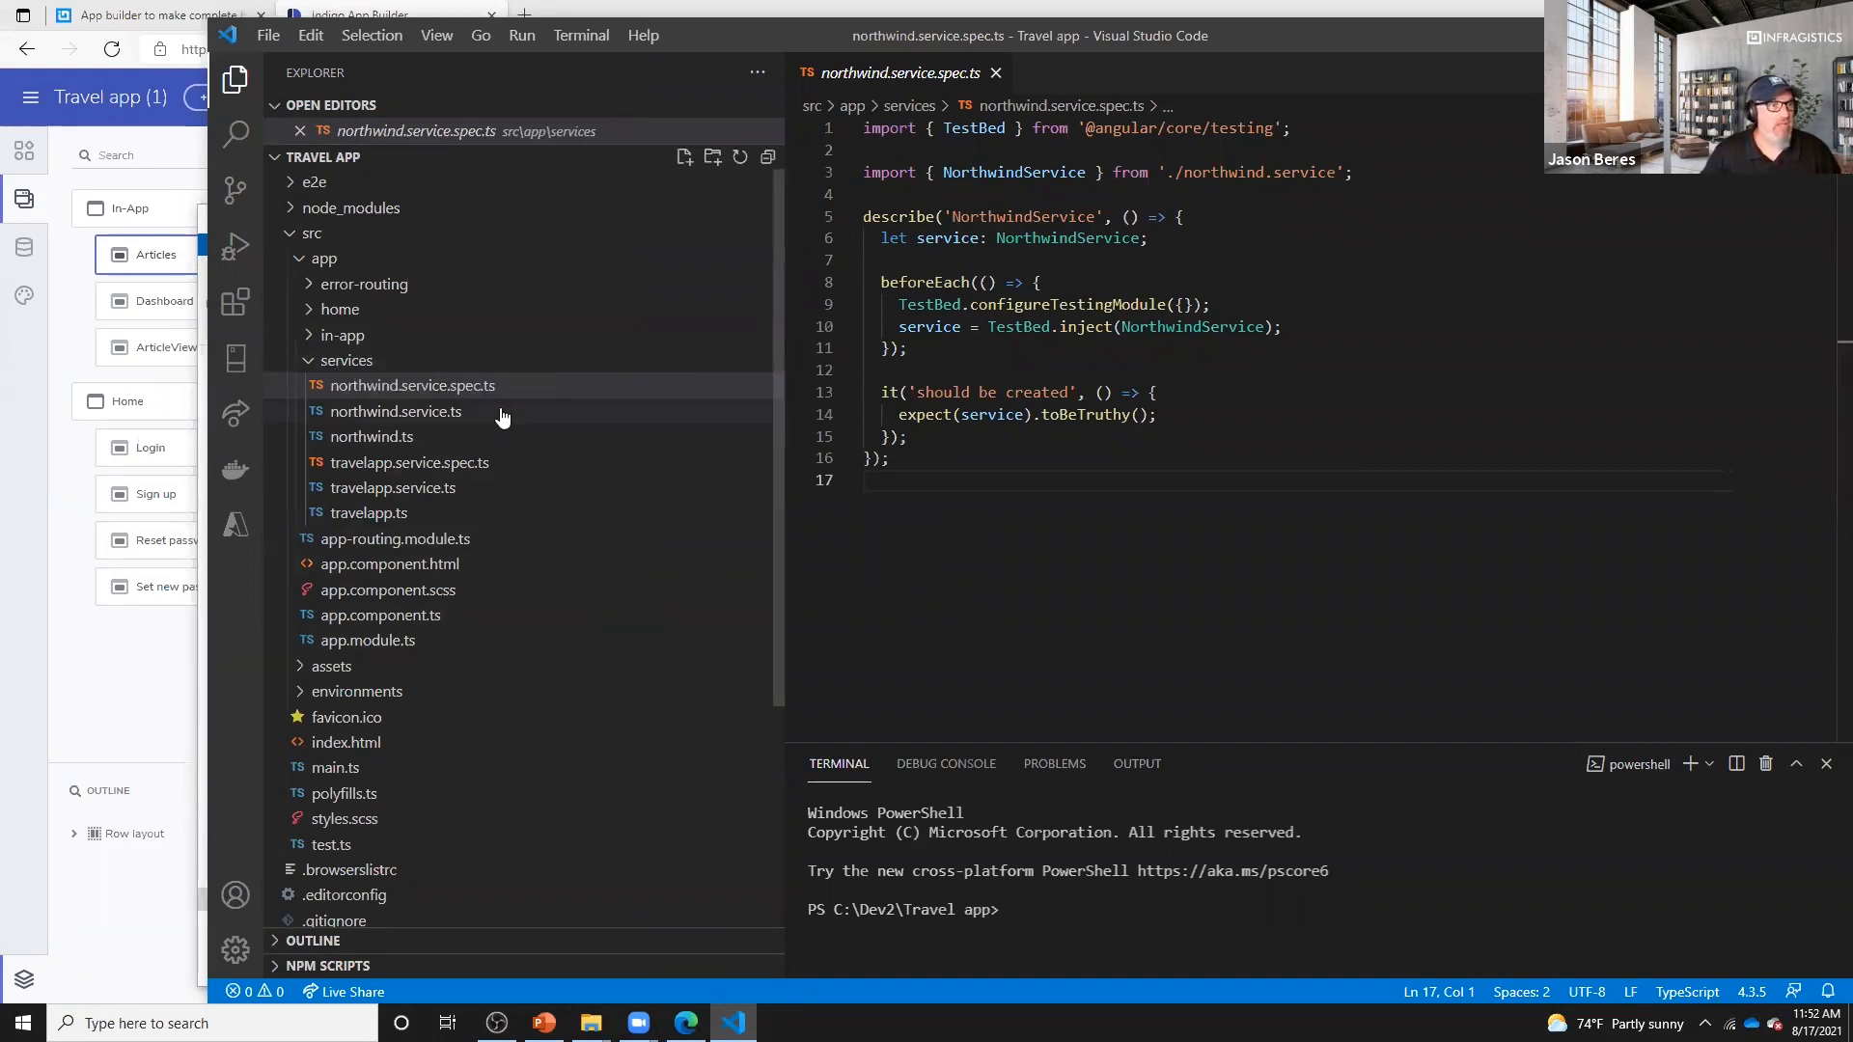
# - Examine travelapp.service.ts and the article, destination and image data sources in travelapp.ts in the services folder
pyautogui.click(413, 493)
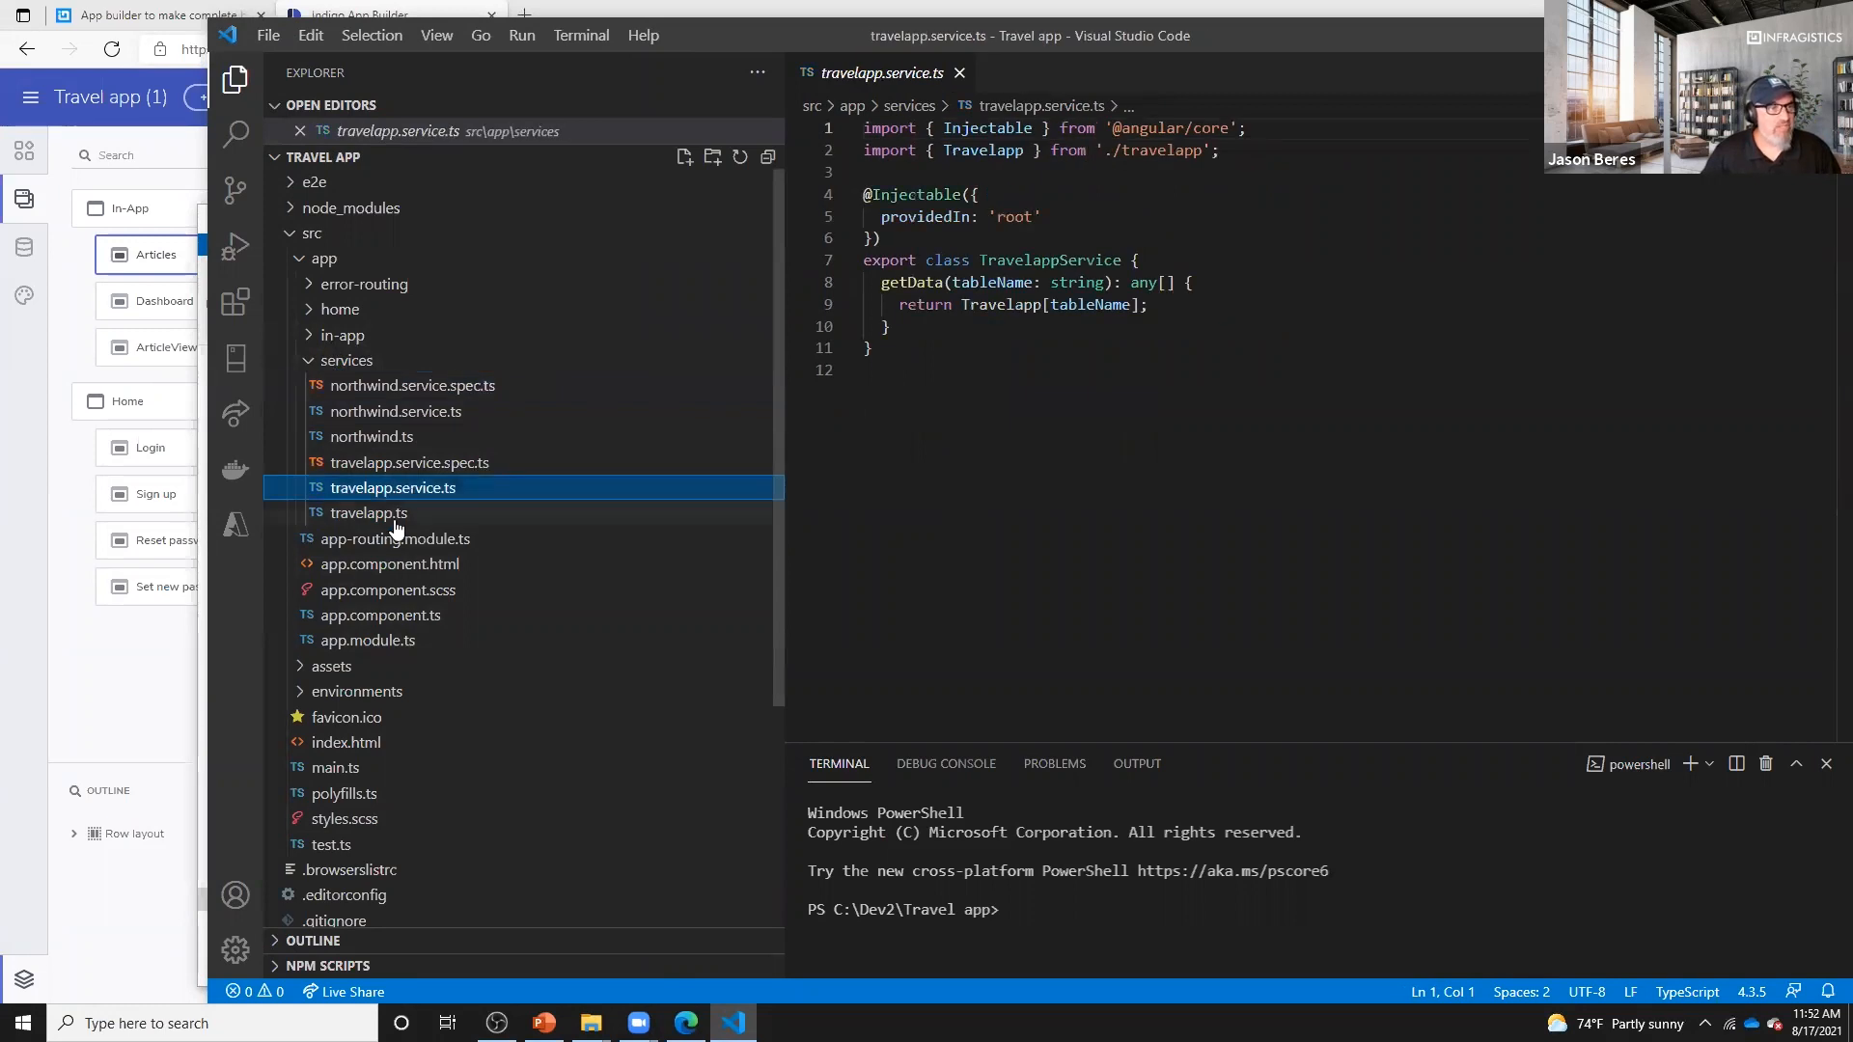
pyautogui.click(391, 514)
pyautogui.hotkey('ctrl', 'a')
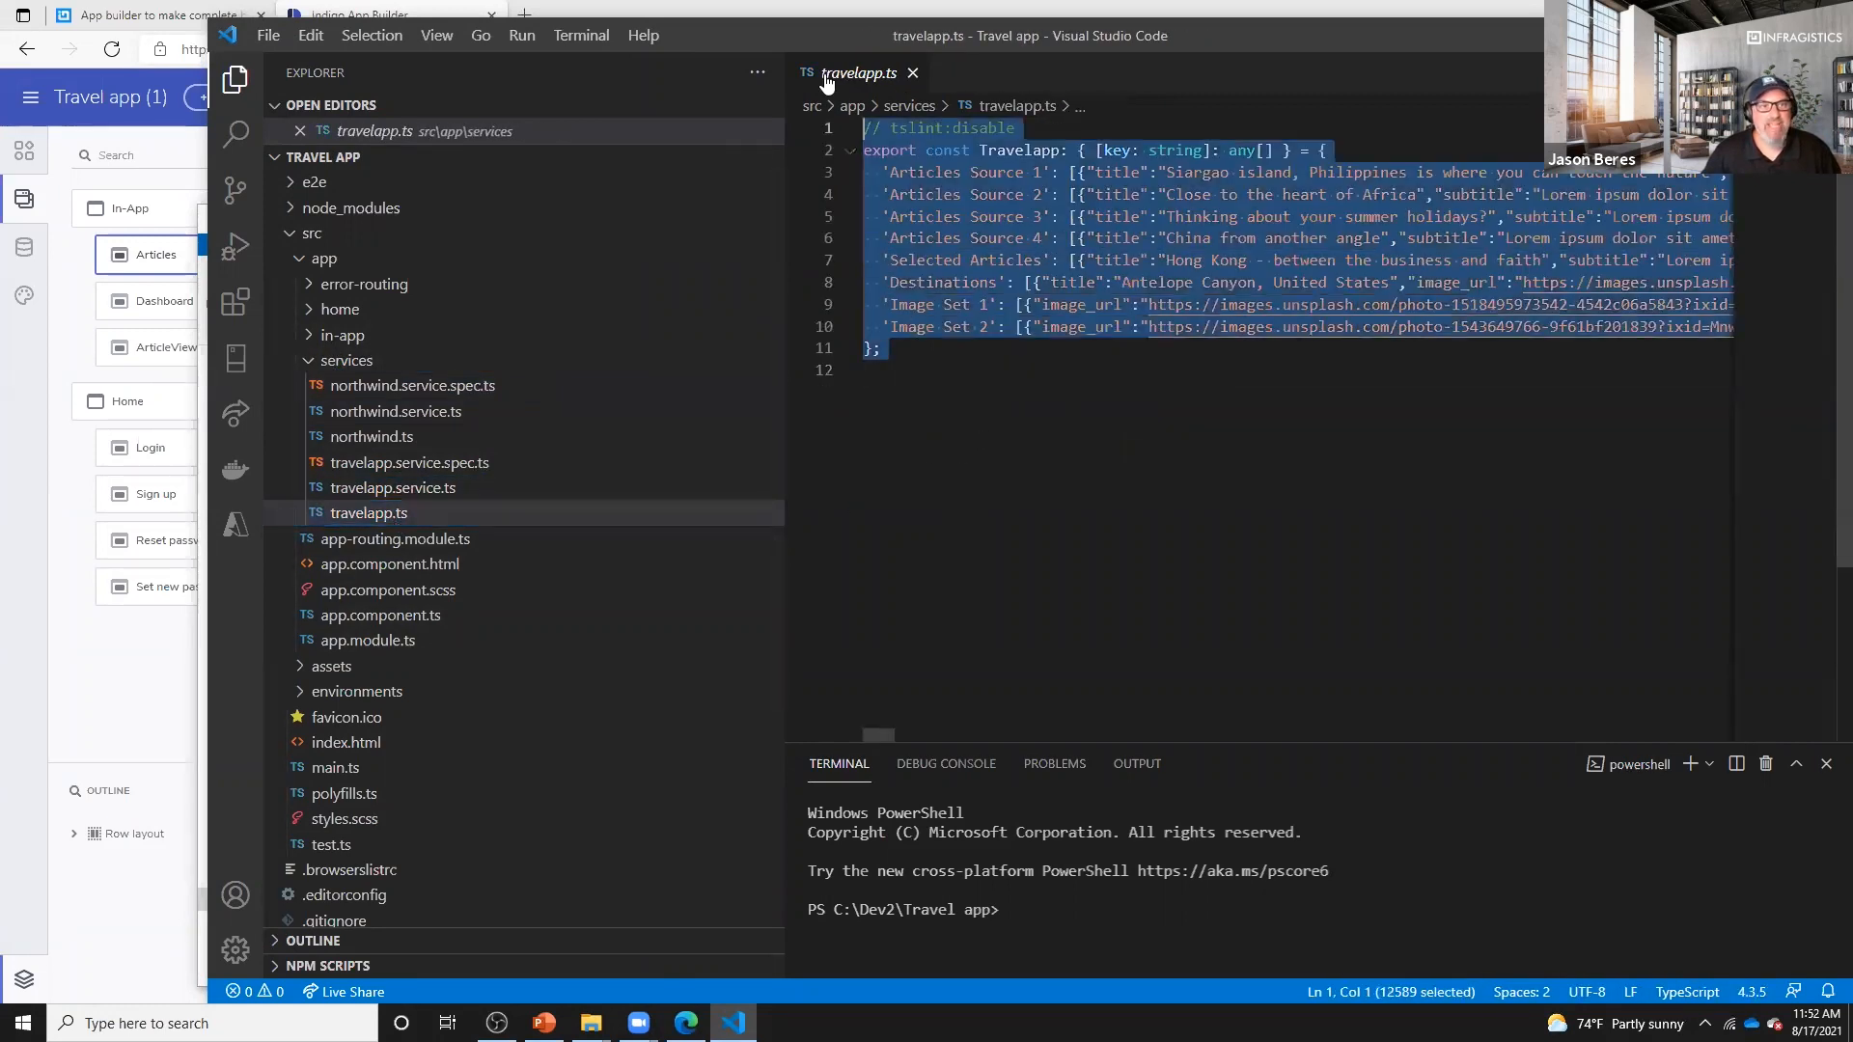
pyautogui.click(1018, 487)
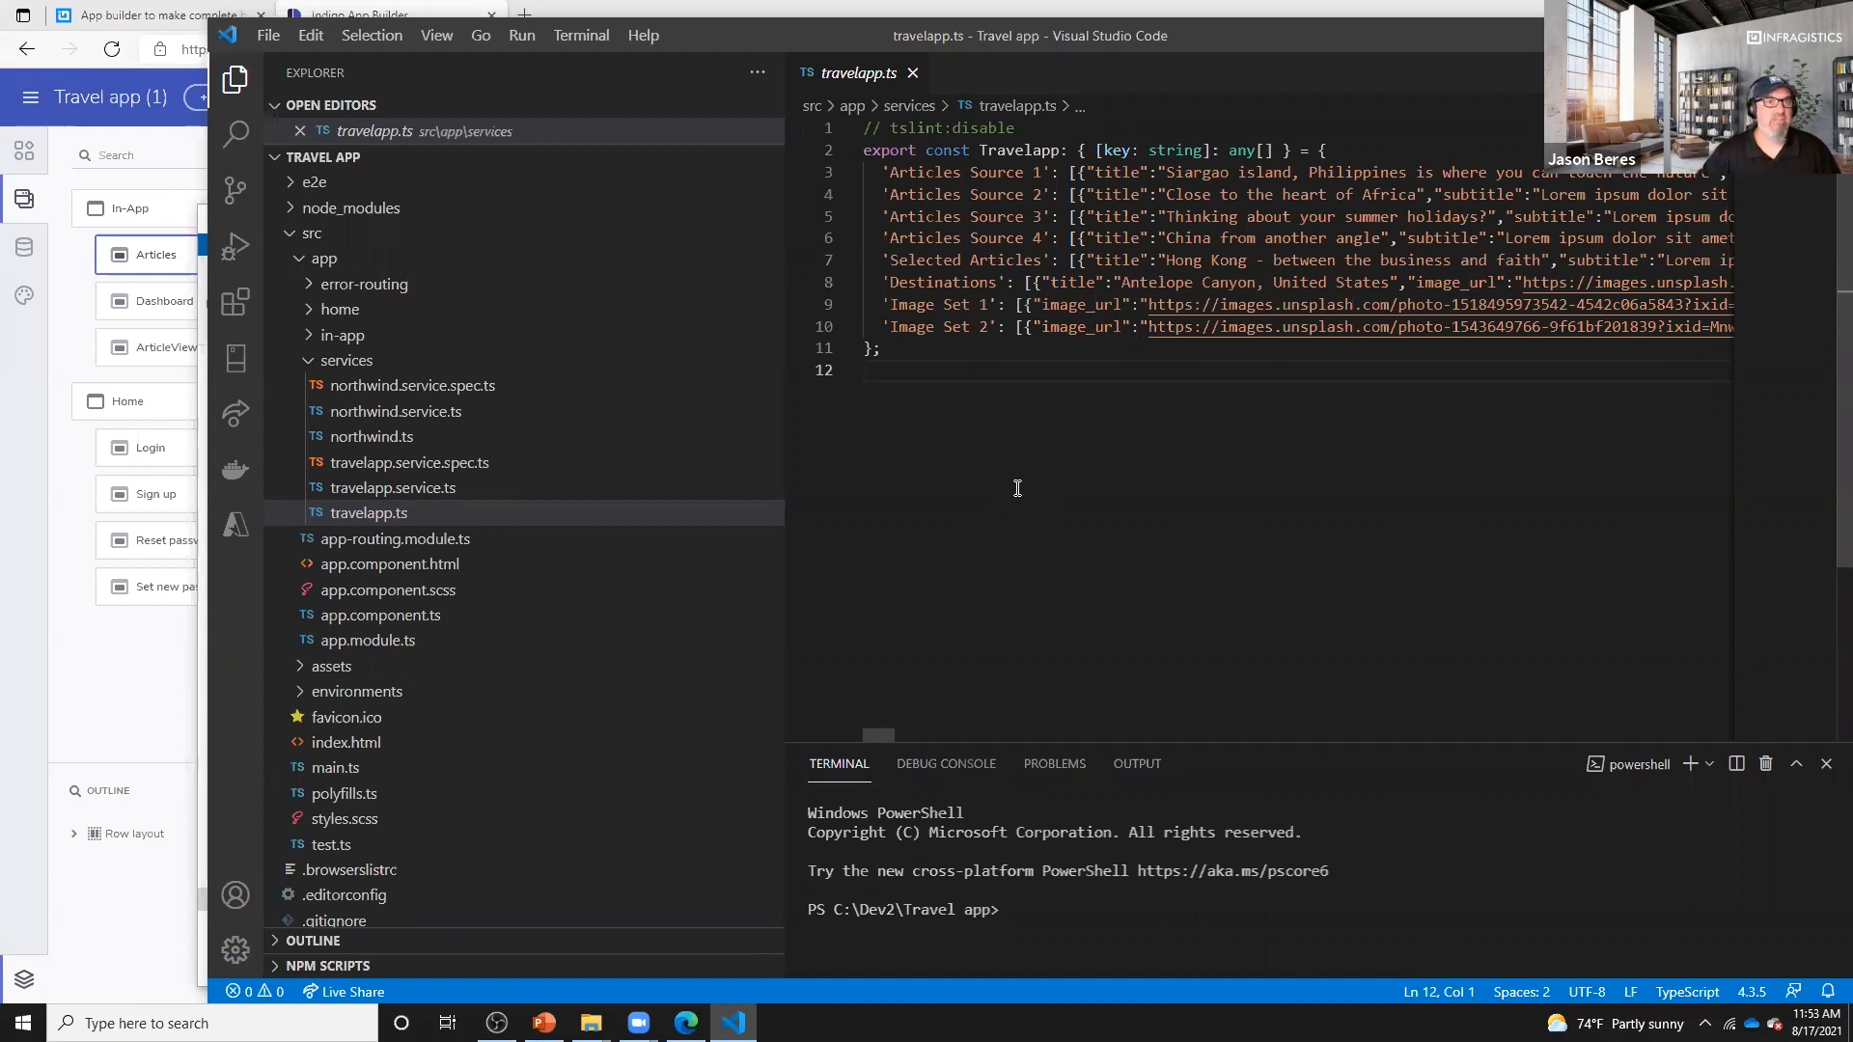
pyautogui.moveTo(1017, 487); pyautogui.dragTo(777, 121)
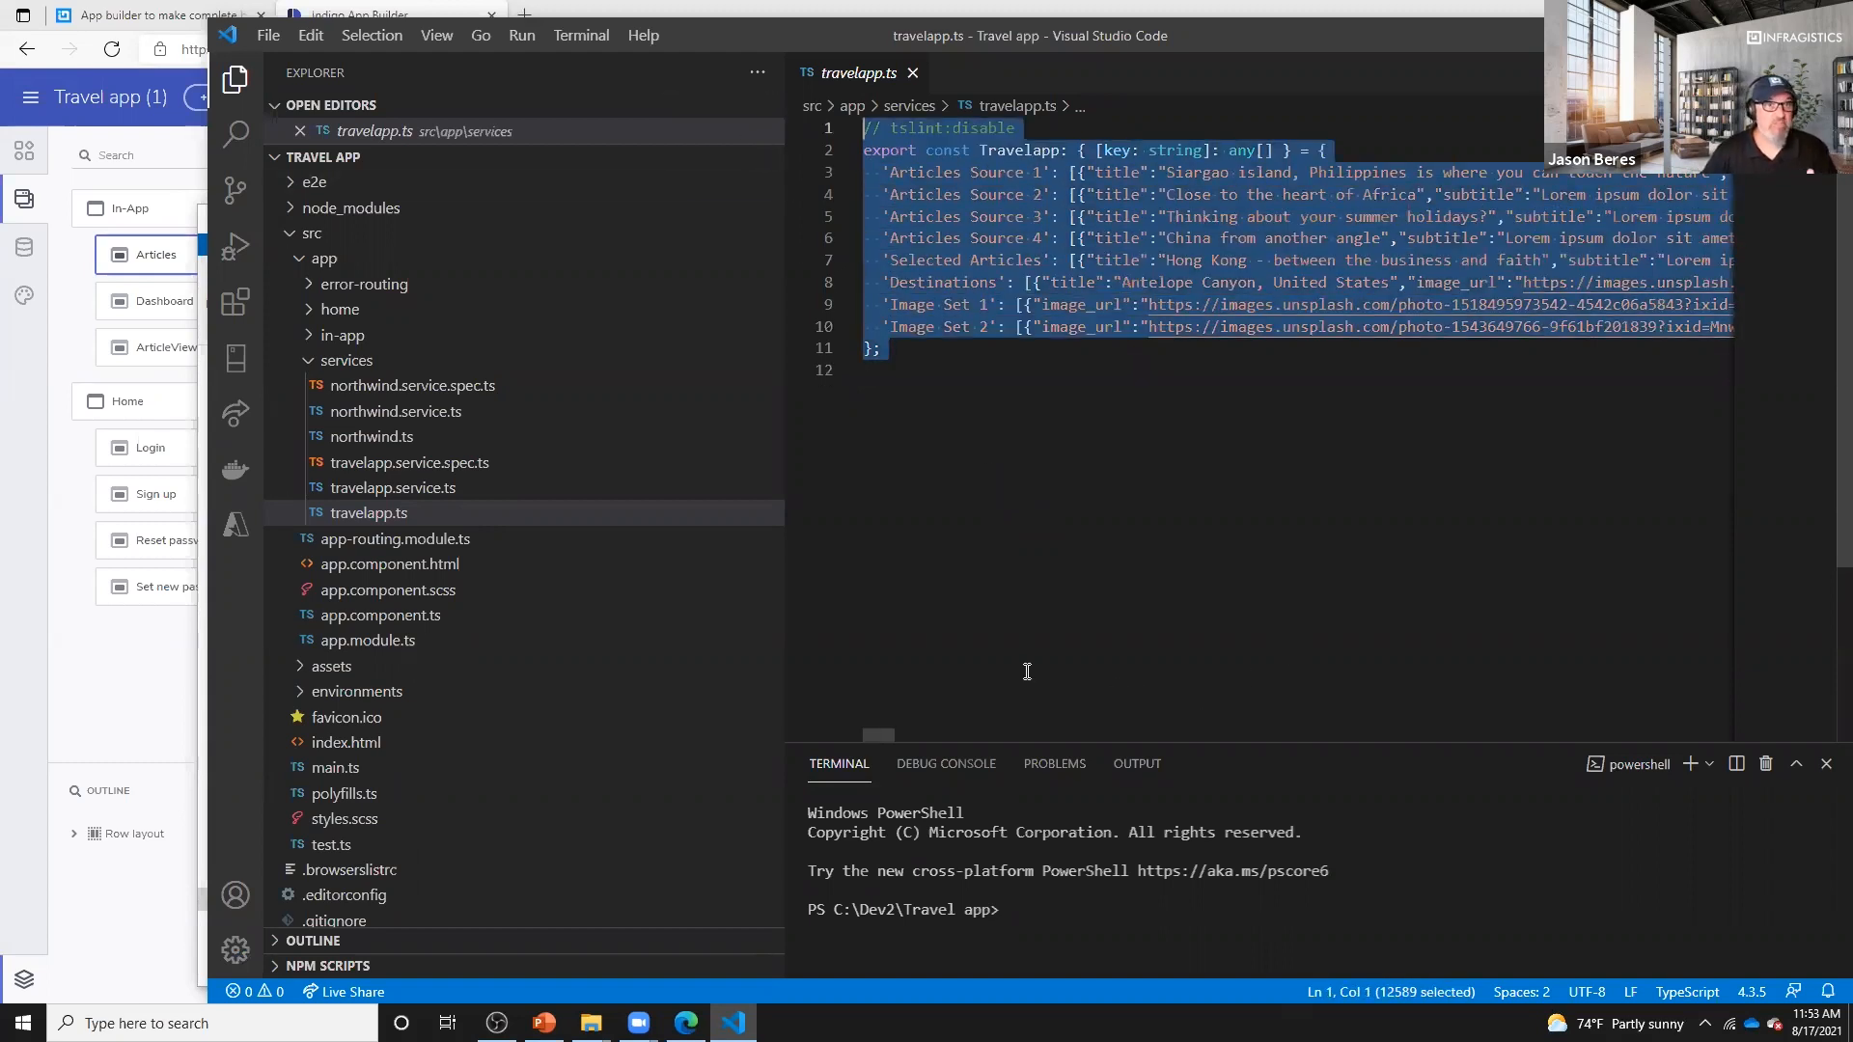
pyautogui.click(925, 194)
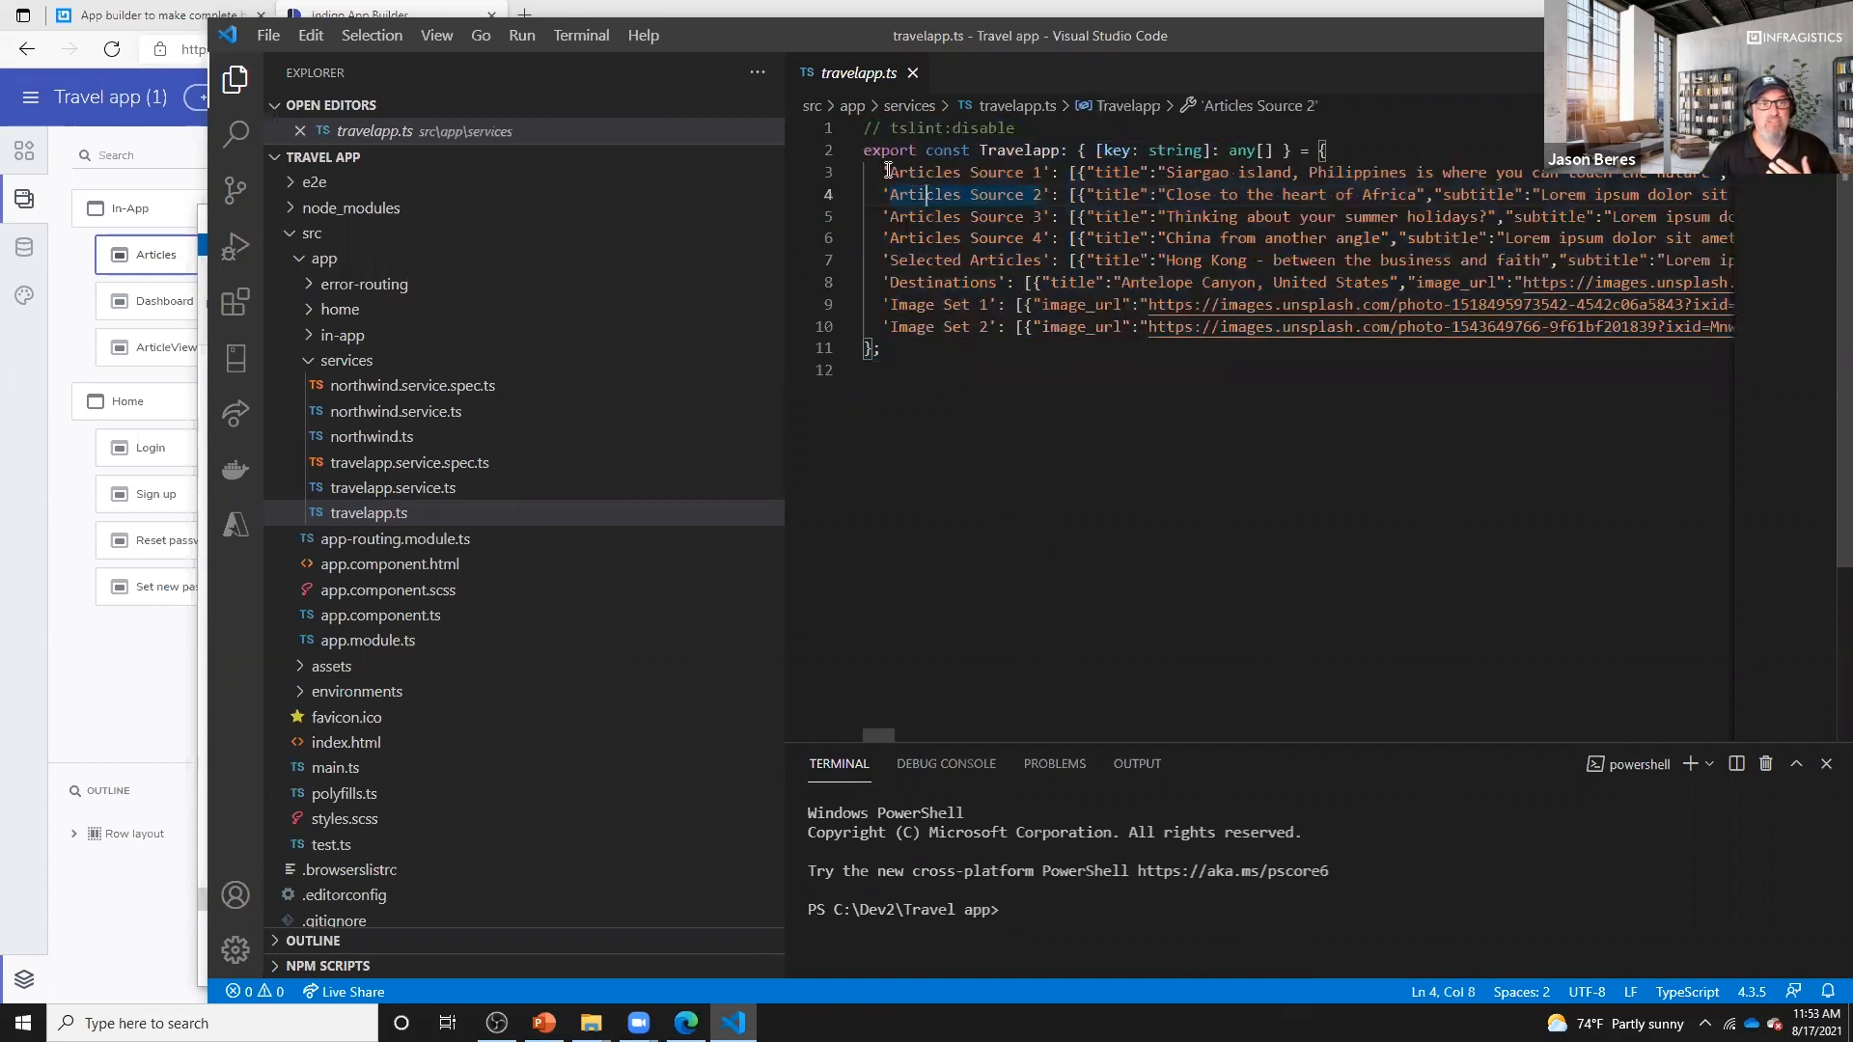
pyautogui.moveTo(888, 170); pyautogui.dragTo(882, 348)
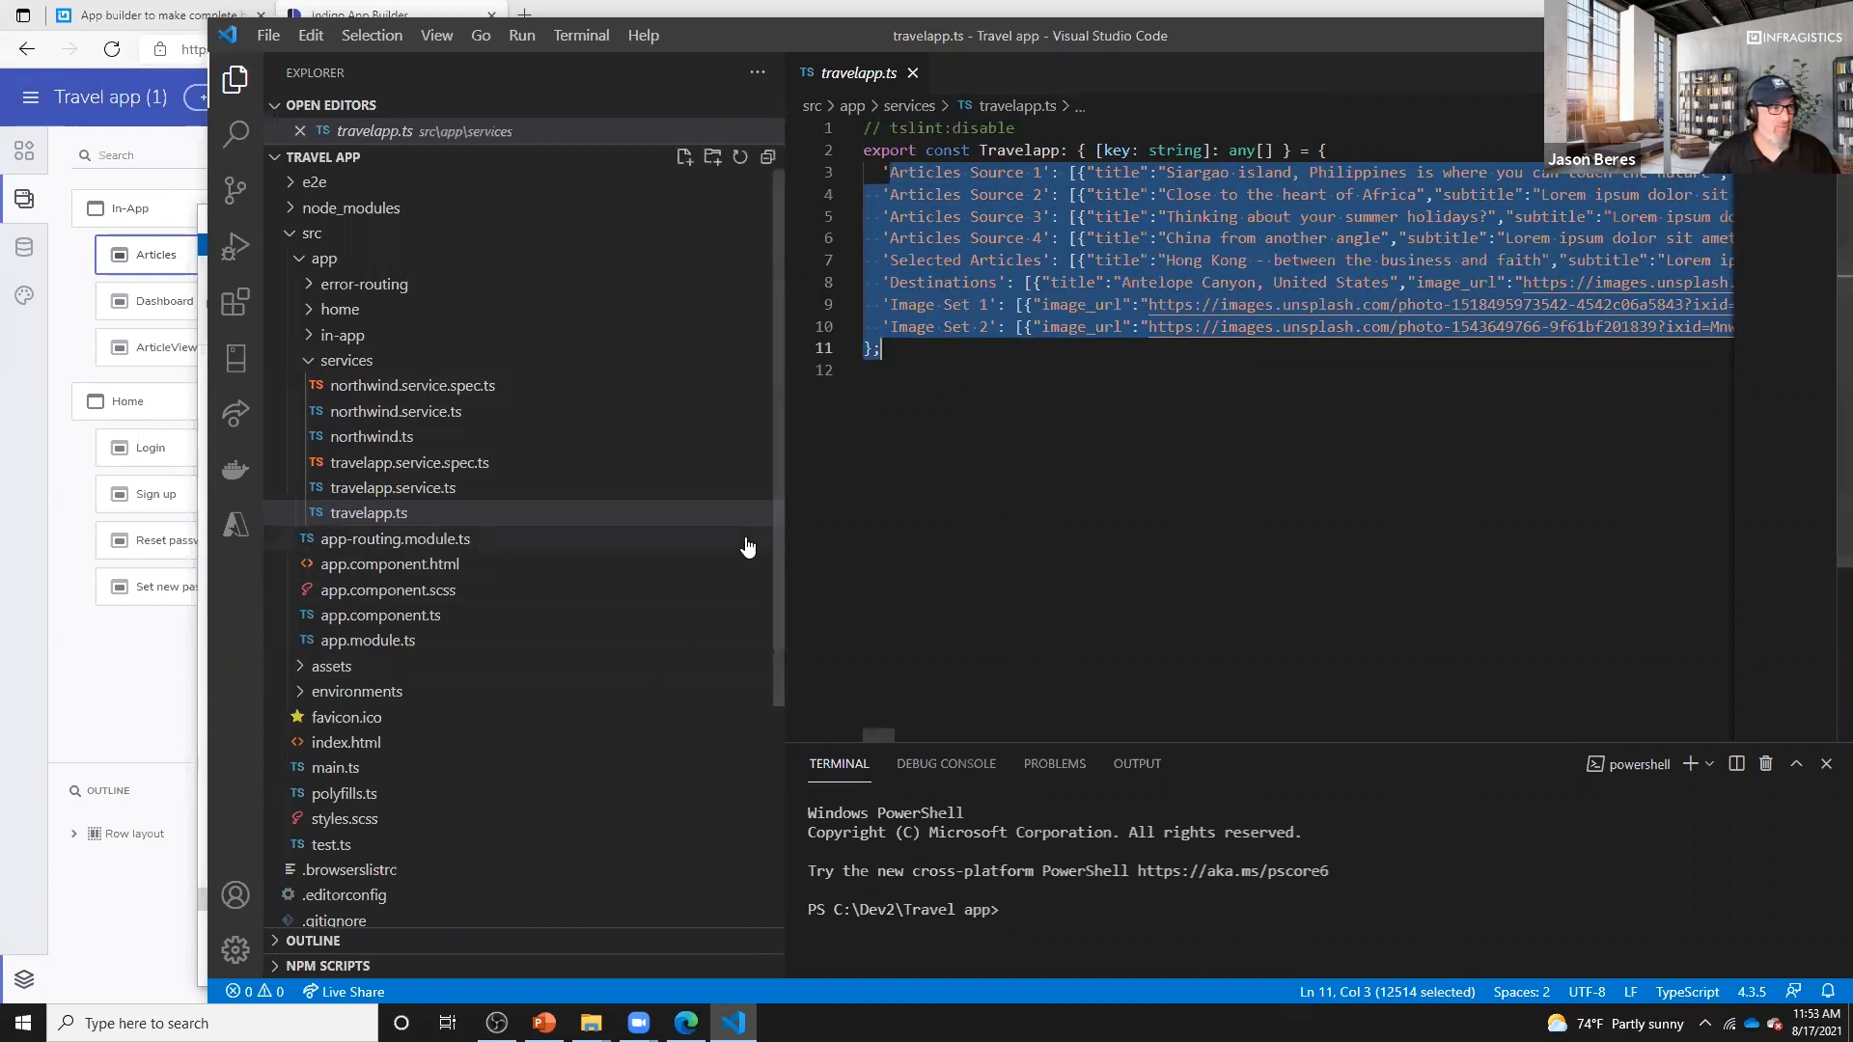
# - Open articles.component.html under in-app/articles and examine the card title and subtitle bindings and the igx-card ngFor line
pyautogui.click(305, 337)
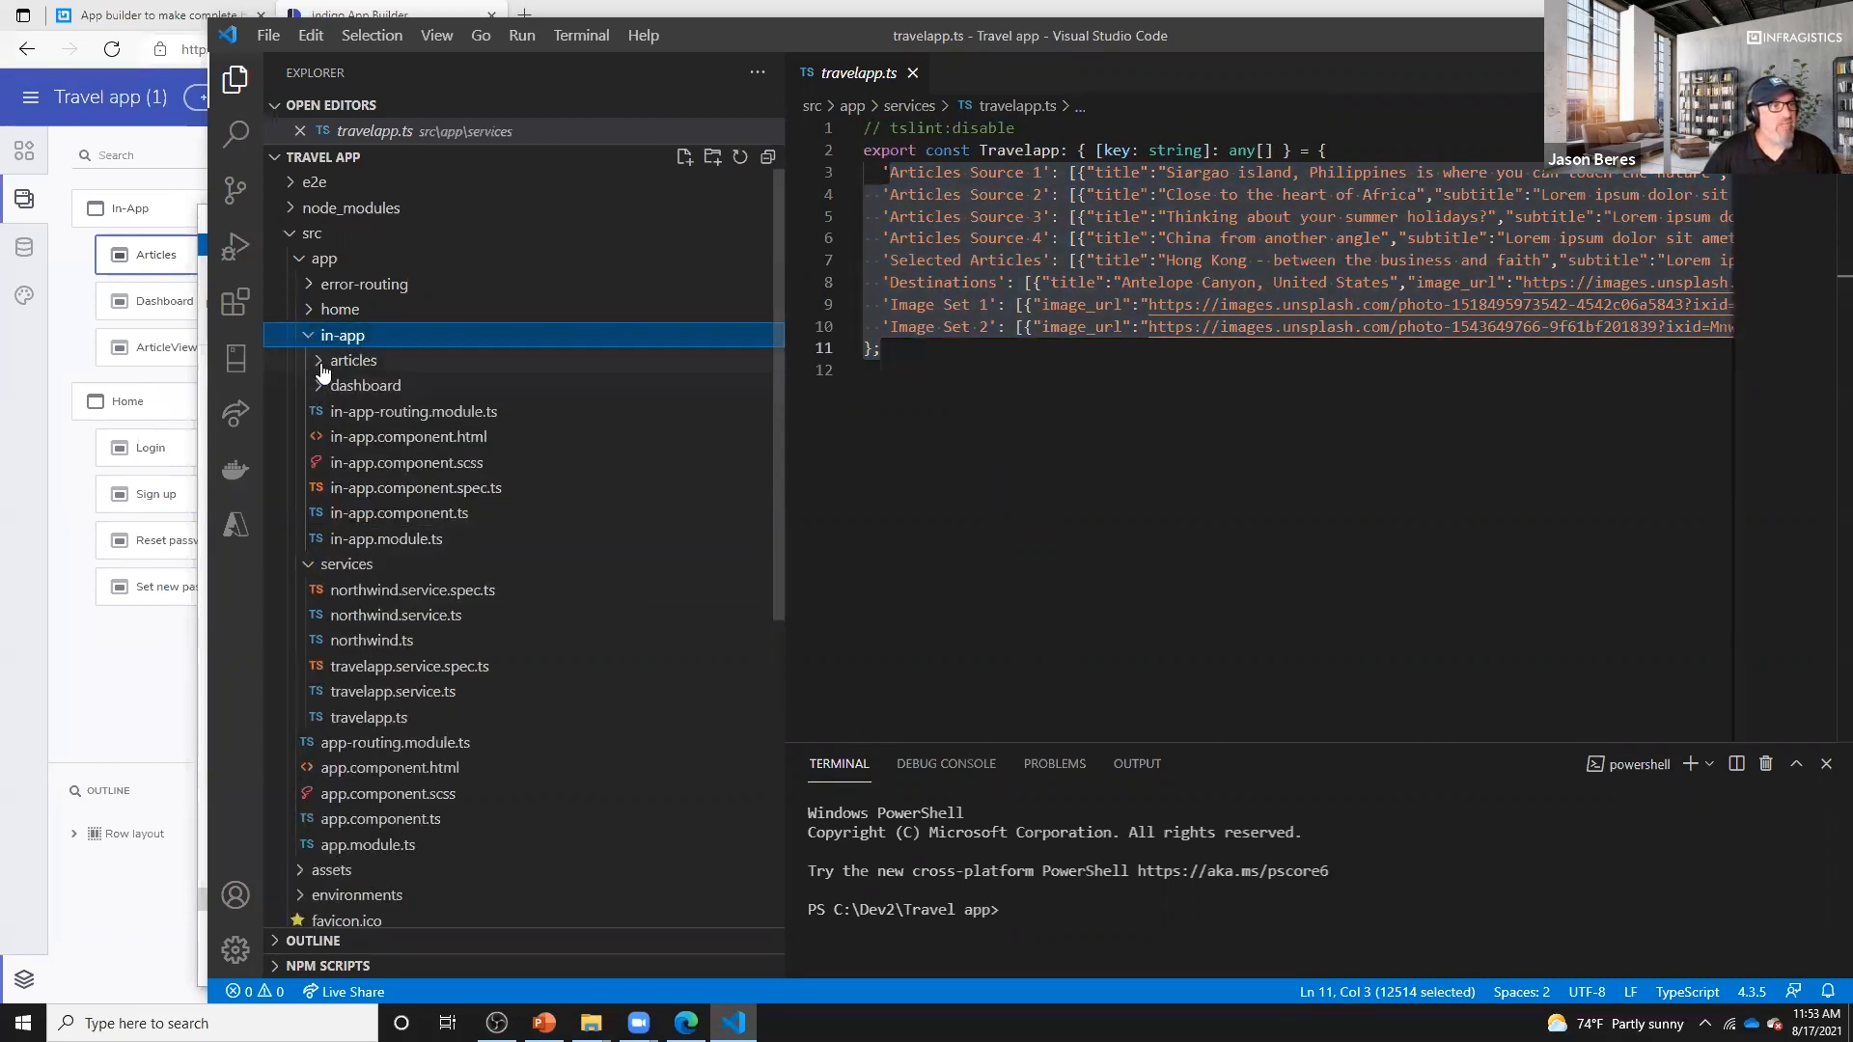
pyautogui.click(319, 361)
pyautogui.click(417, 388)
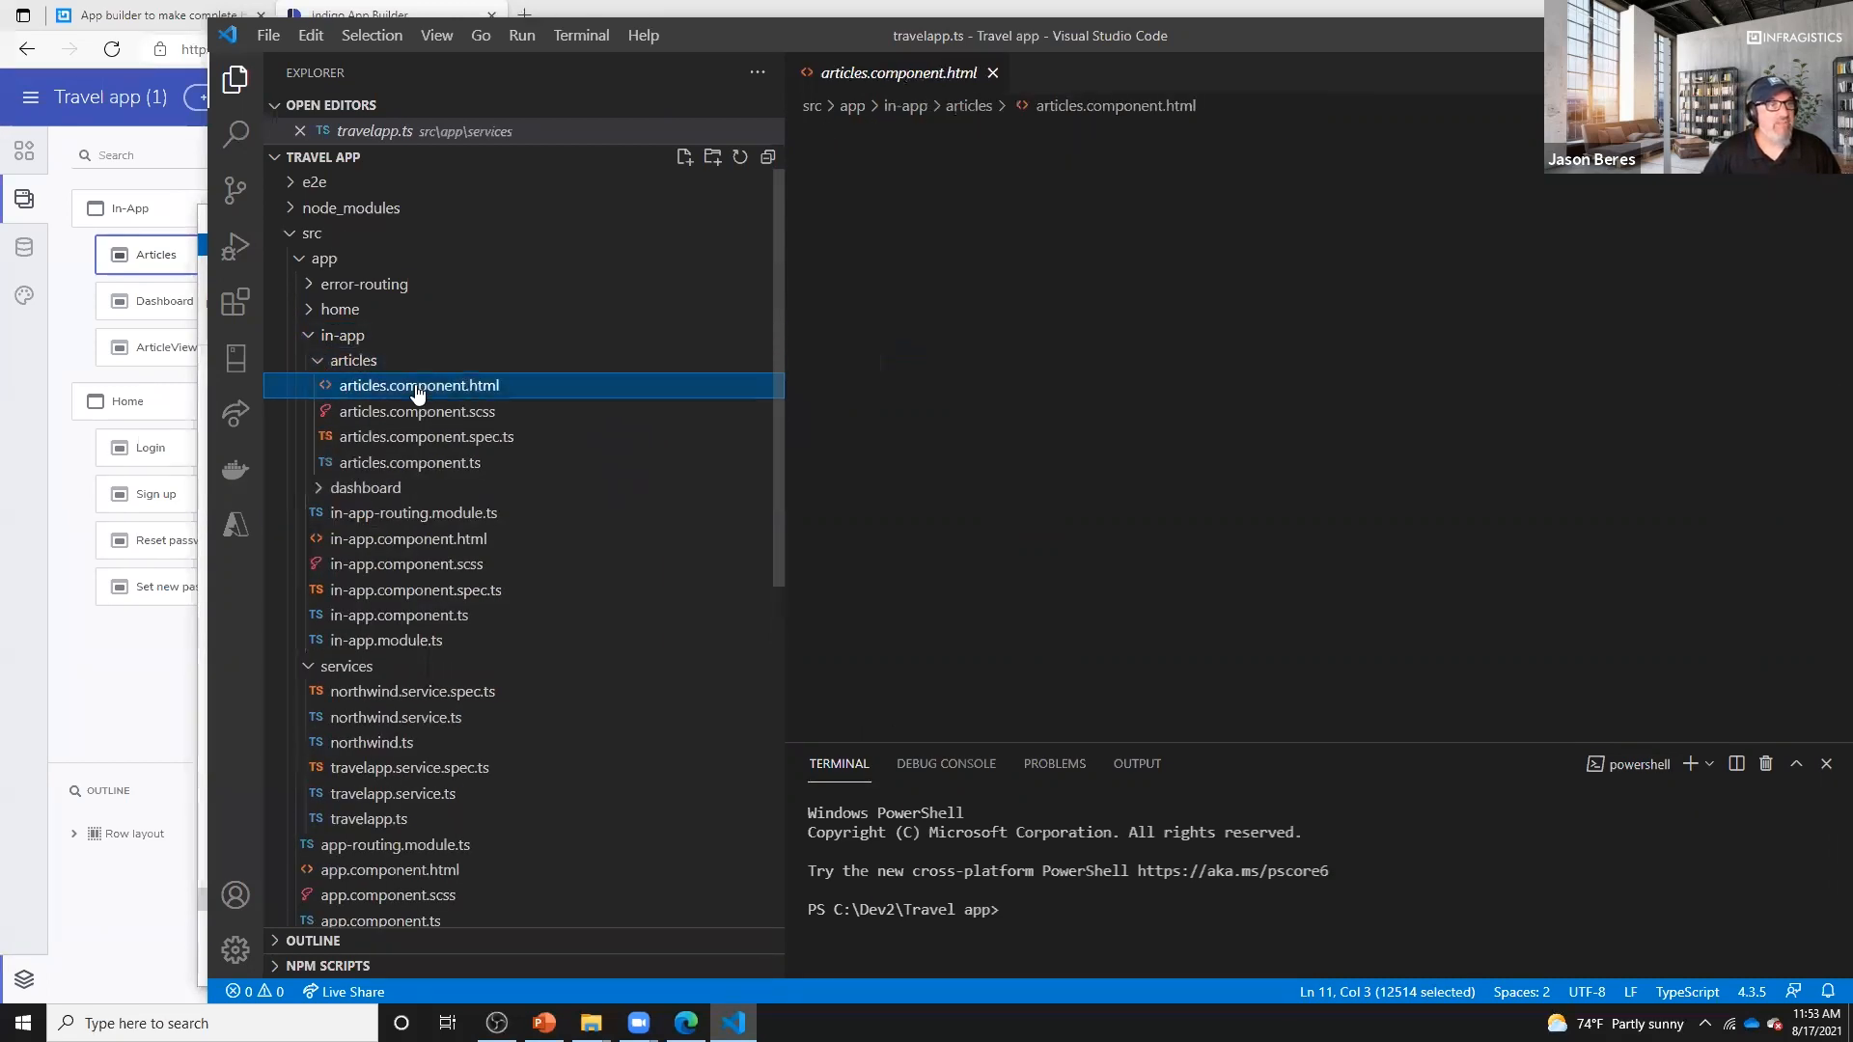
pyautogui.moveTo(1436, 393); pyautogui.dragTo(807, 376)
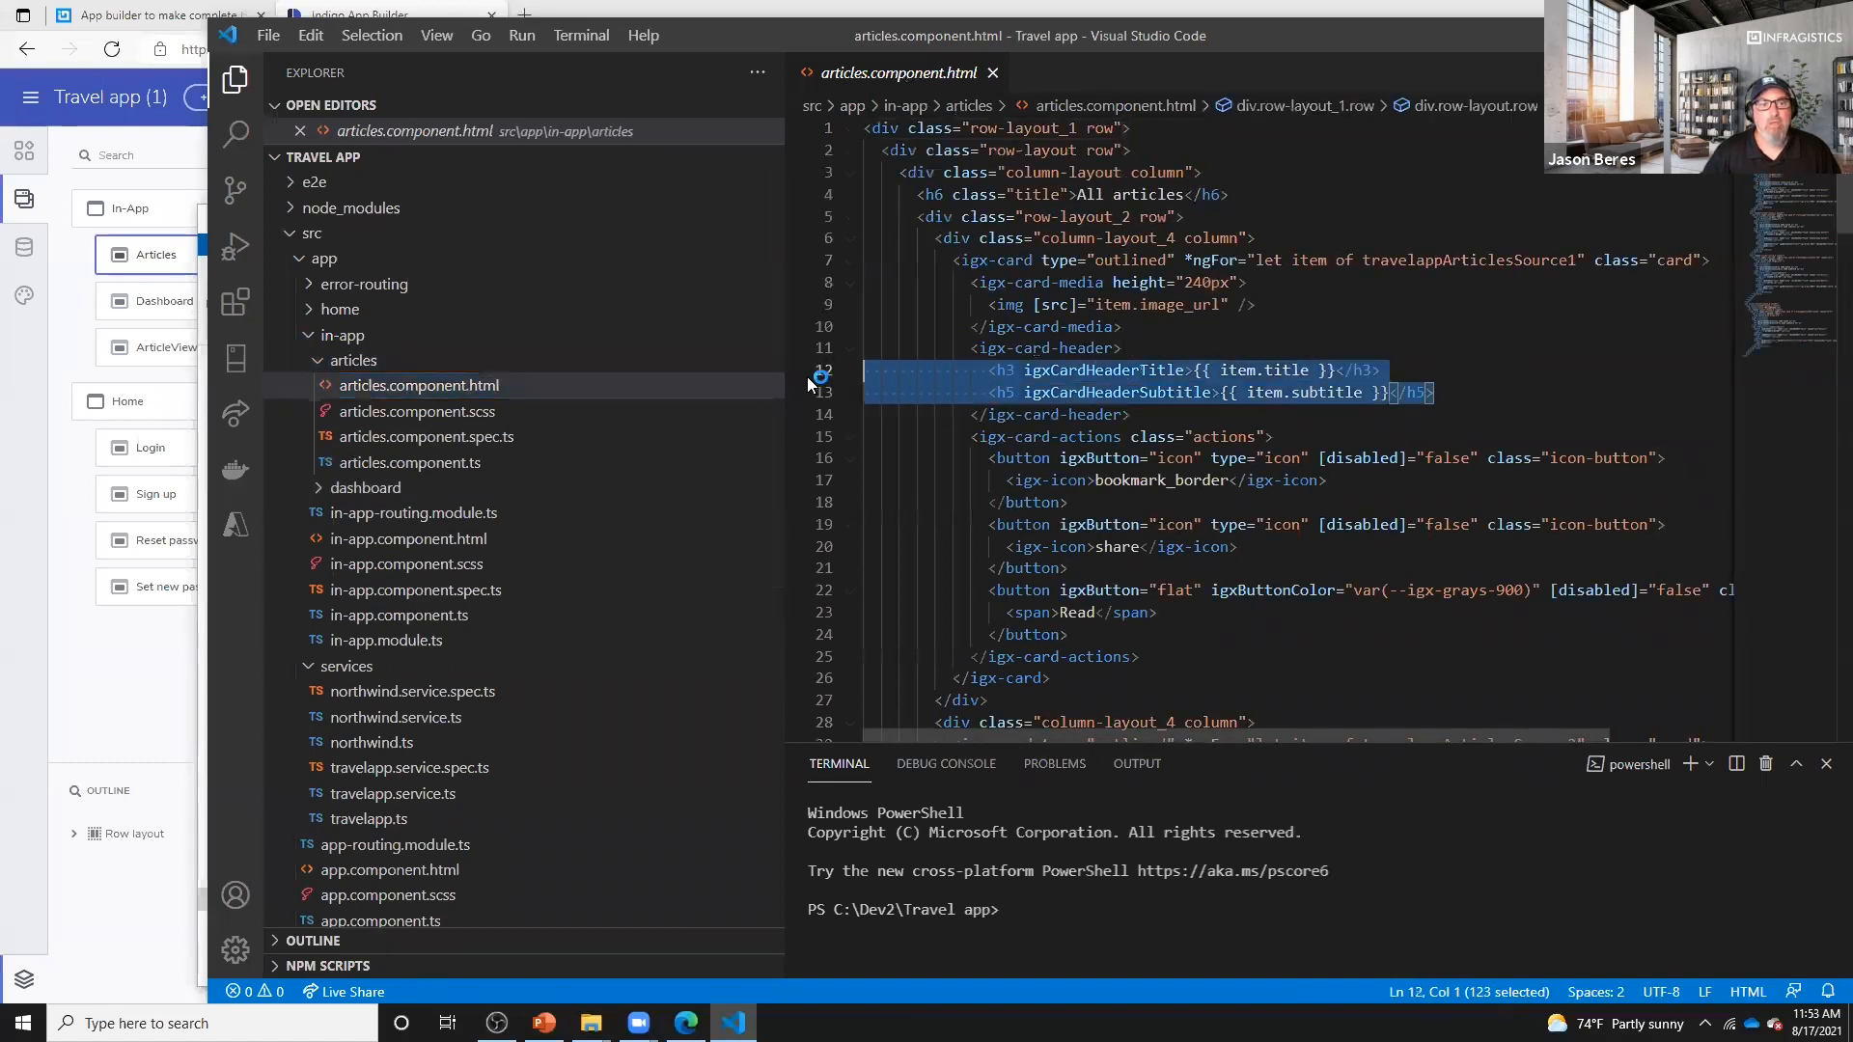
pyautogui.scroll(-3, 1382, 531)
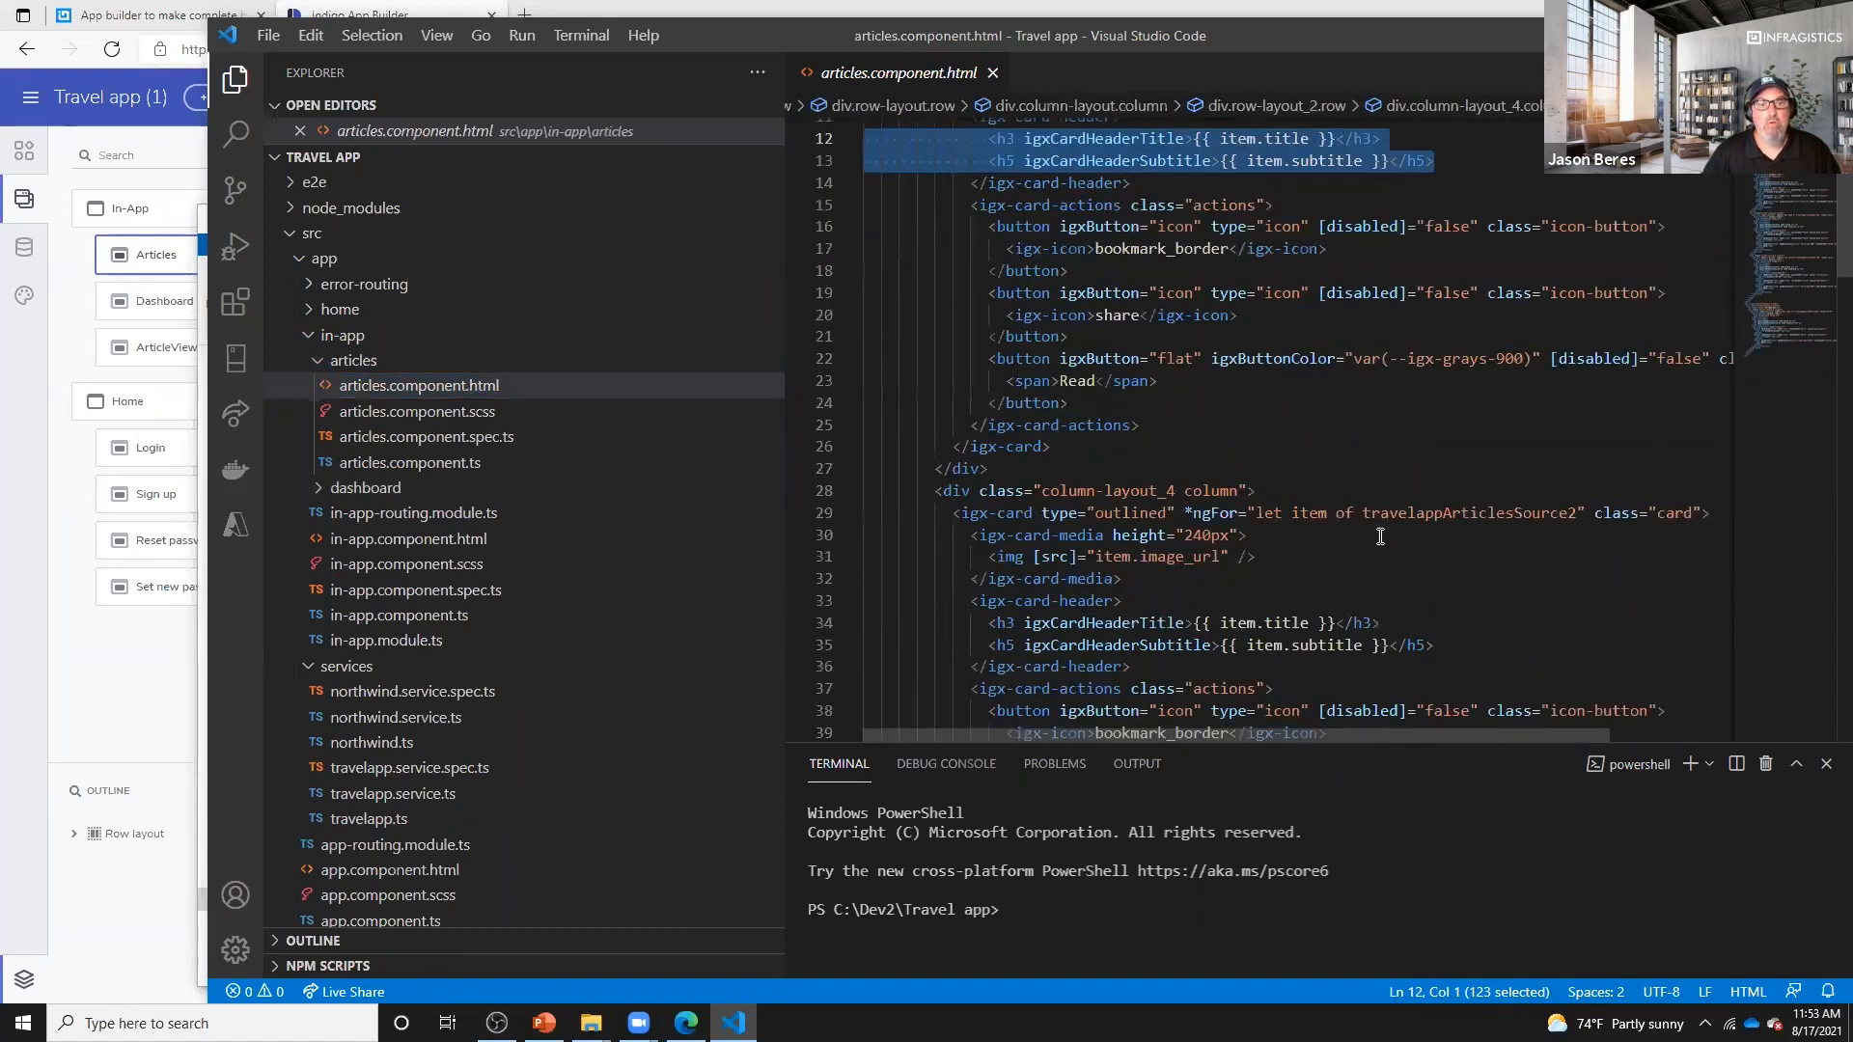
pyautogui.moveTo(956, 516); pyautogui.dragTo(1732, 515)
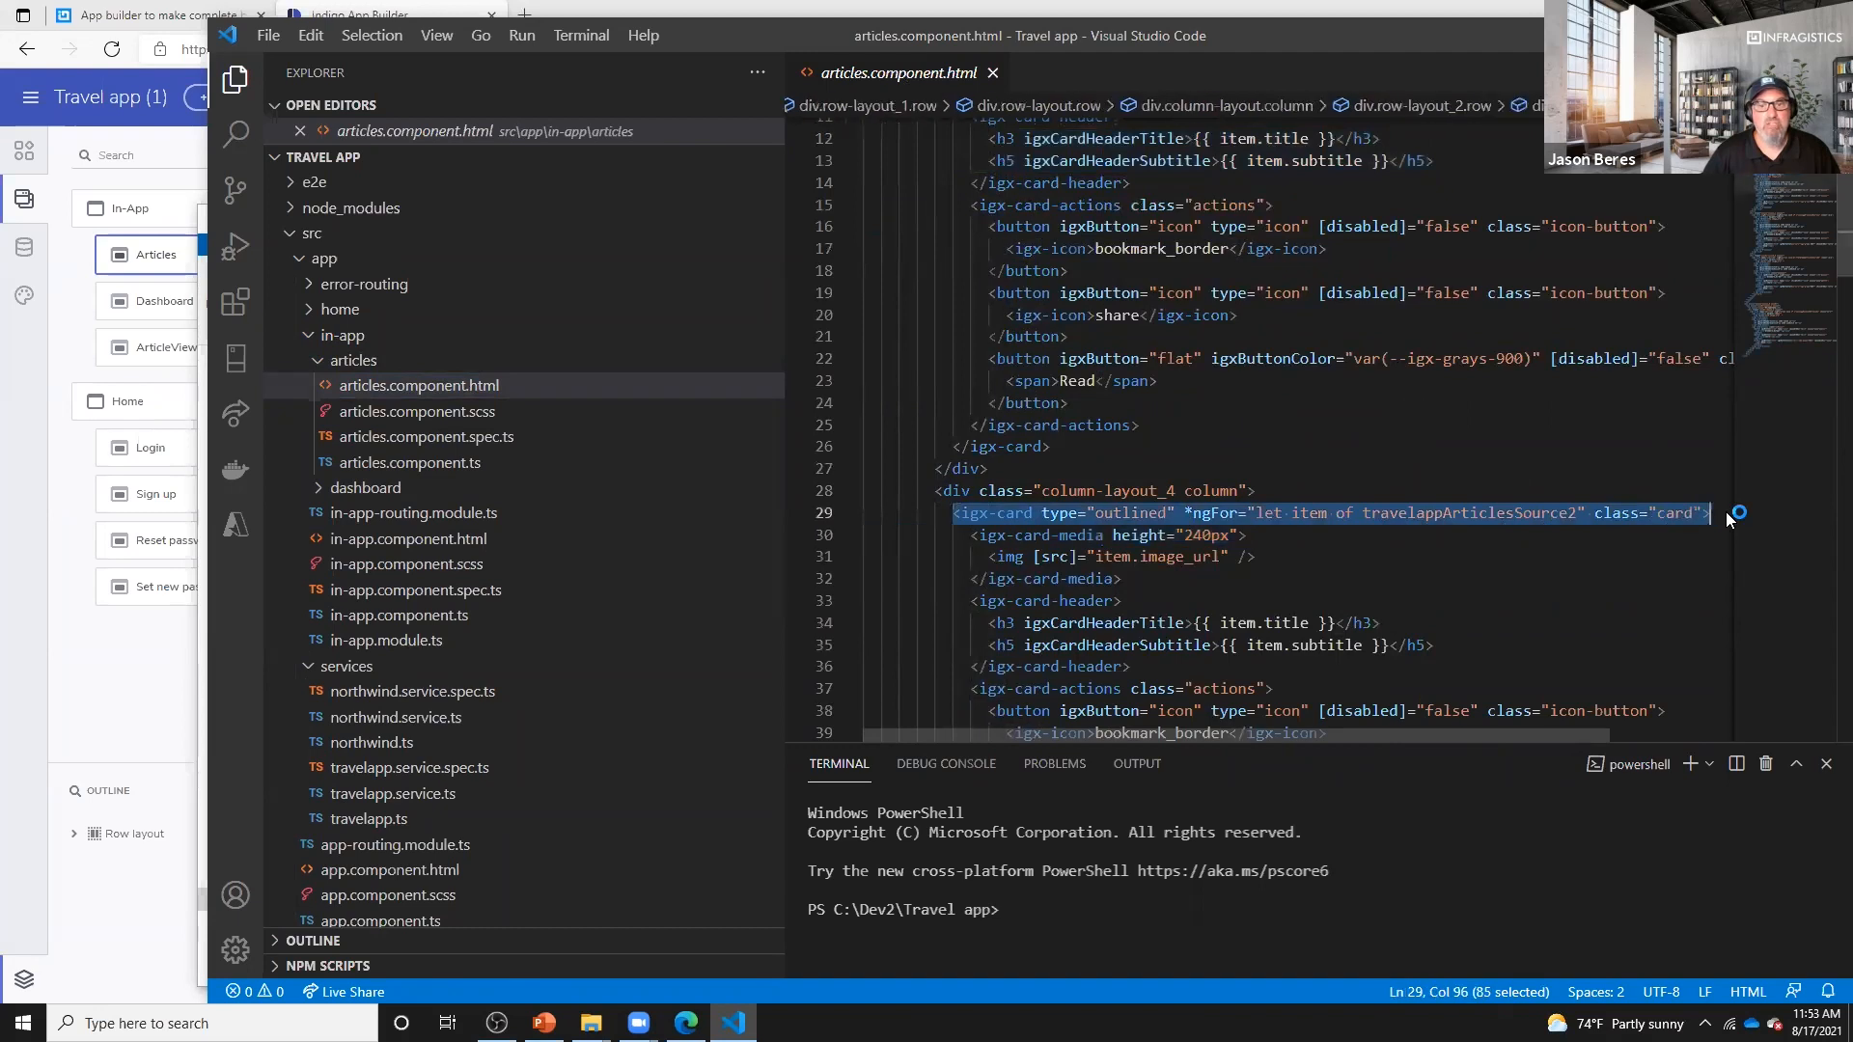
# - Open articles.component.ts and examine how ngOnInit loads the article sources through the Travelapp service
pyautogui.click(410, 462)
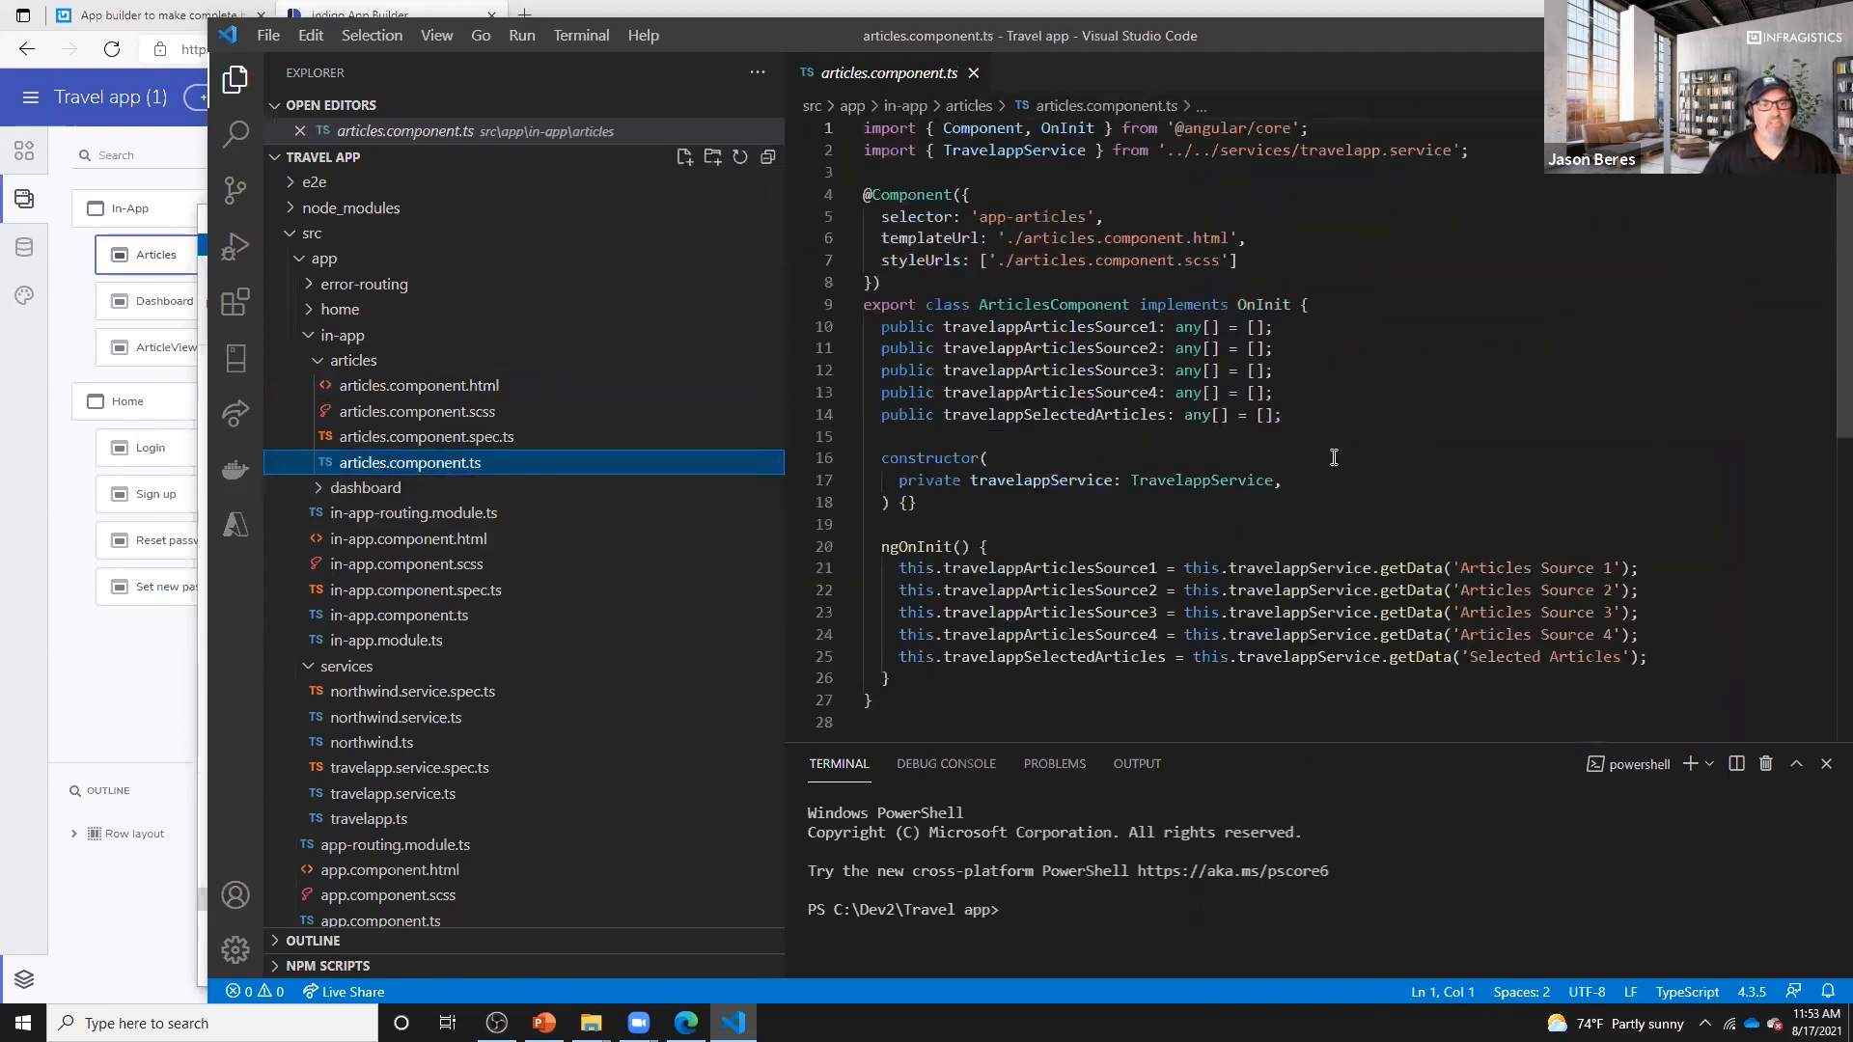
pyautogui.moveTo(1689, 649); pyautogui.dragTo(809, 546)
pyautogui.scroll(-3, 1461, 467)
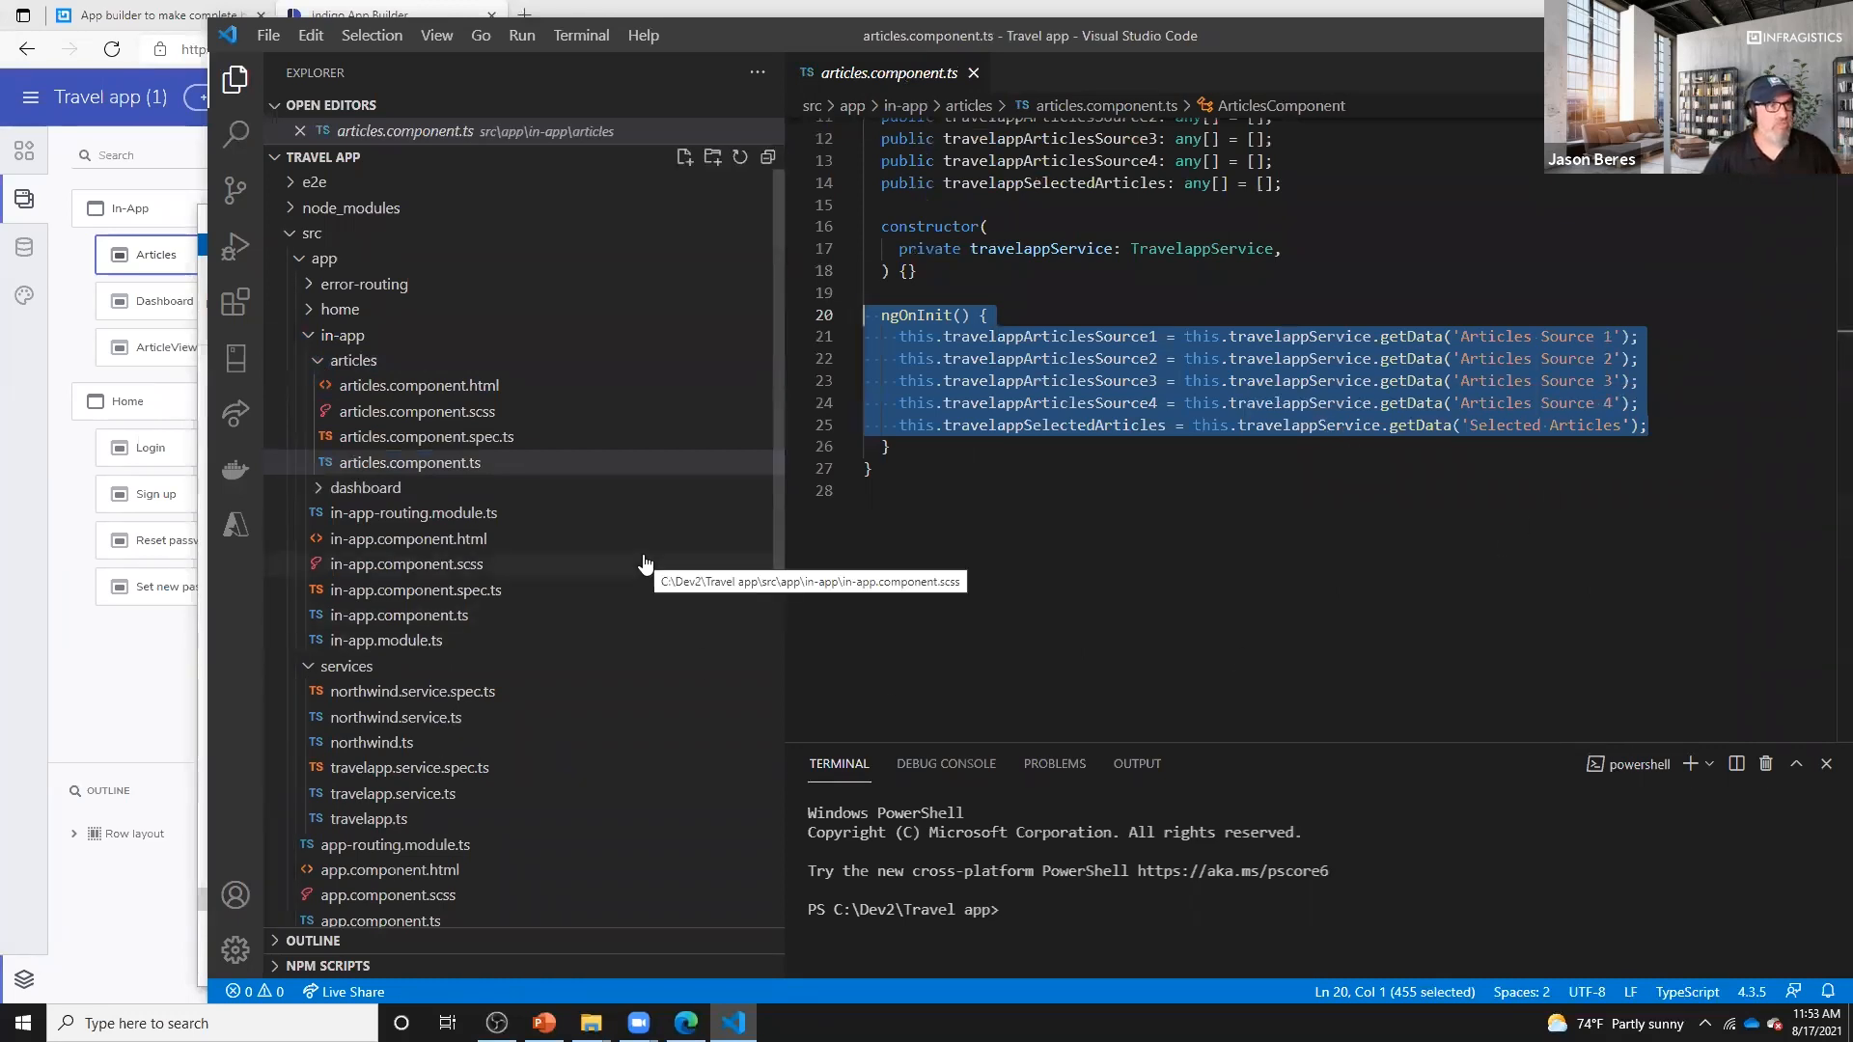
# - Enlarge the terminal and install the project's dependencies with npm install
pyautogui.moveTo(1052, 744); pyautogui.dragTo(1052, 463)
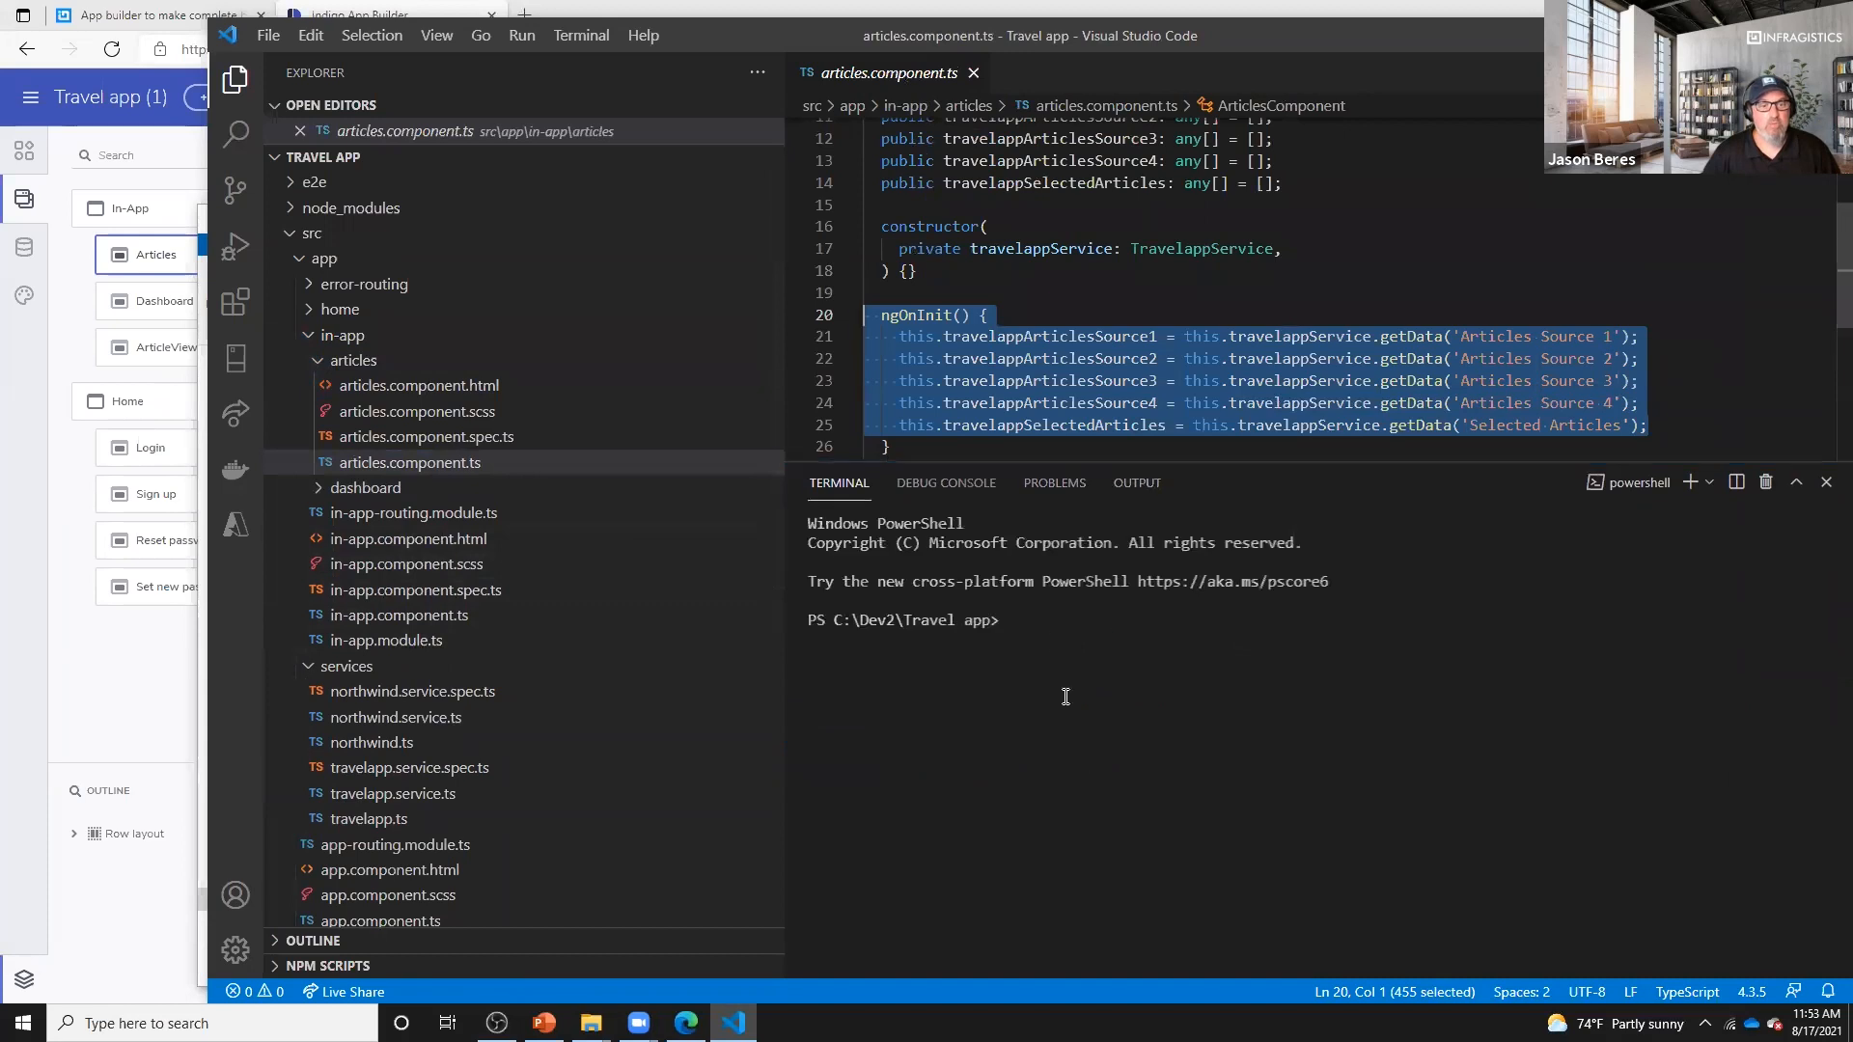
pyautogui.click(1056, 640)
pyautogui.write('np')
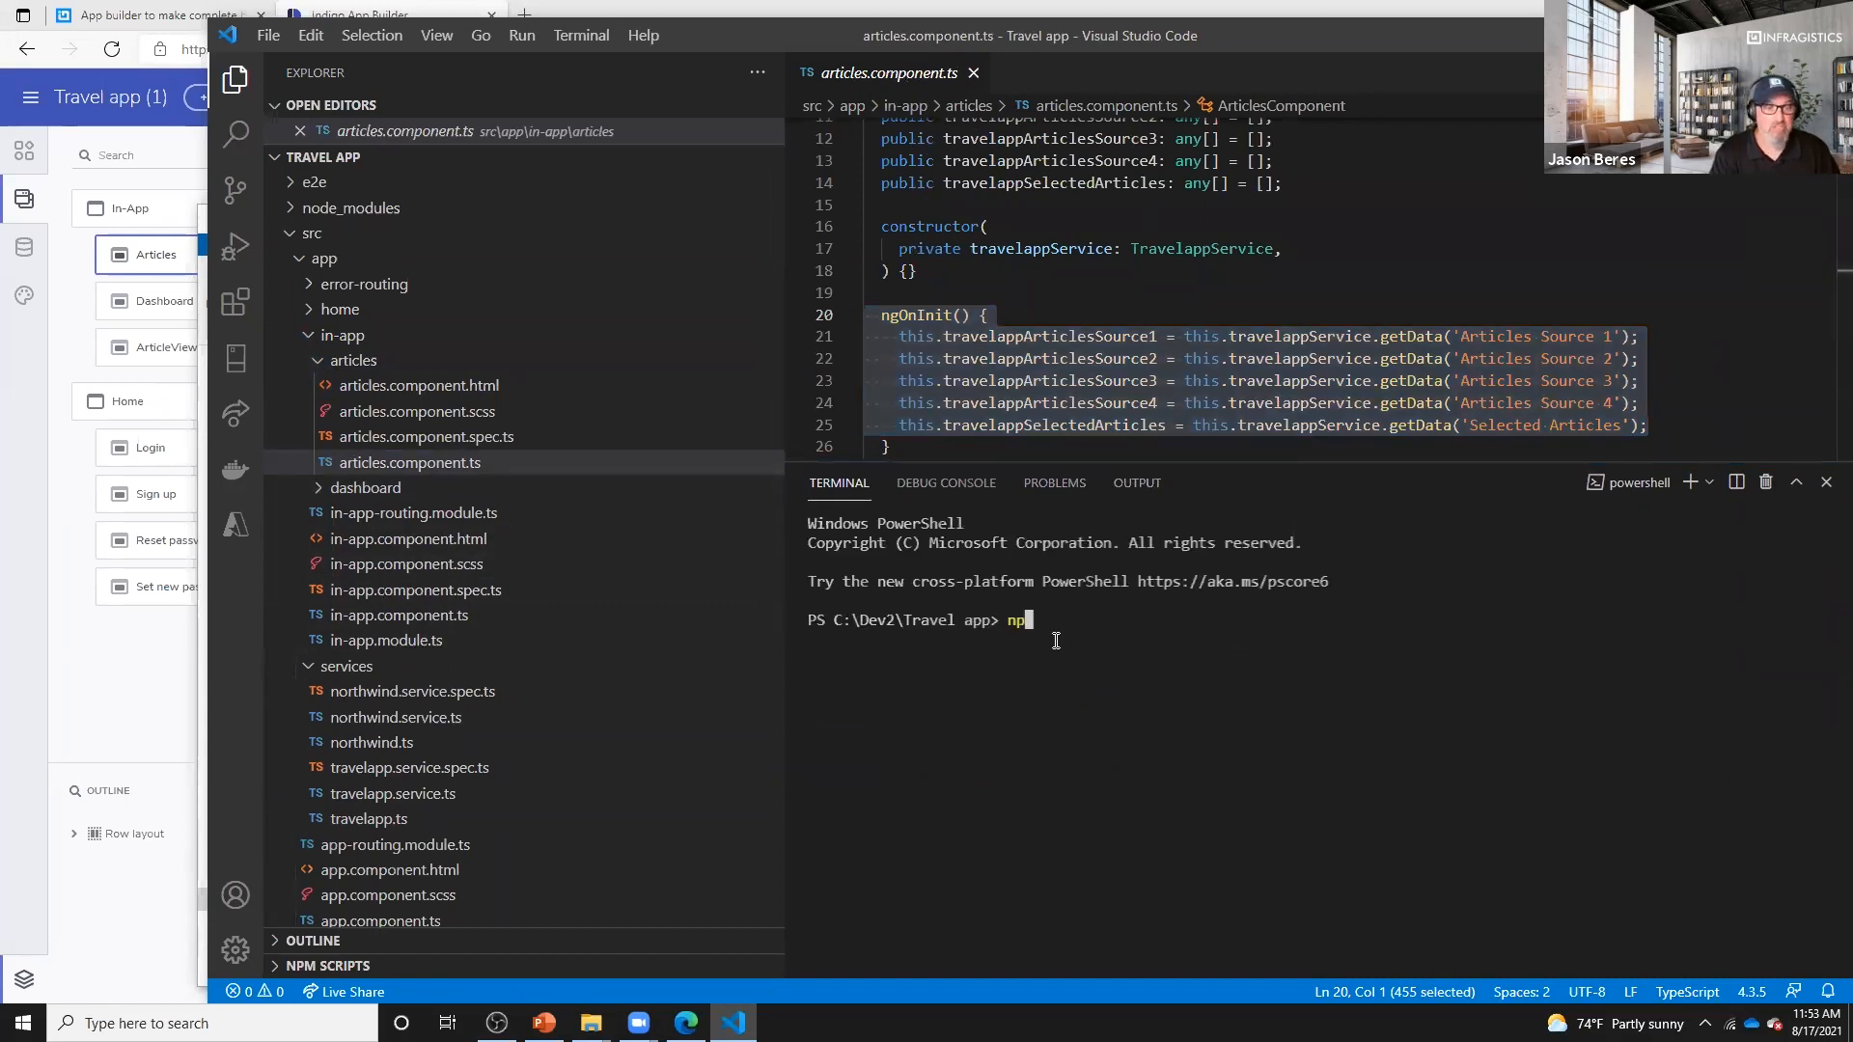
pyautogui.write('m install')
pyautogui.press('Return')
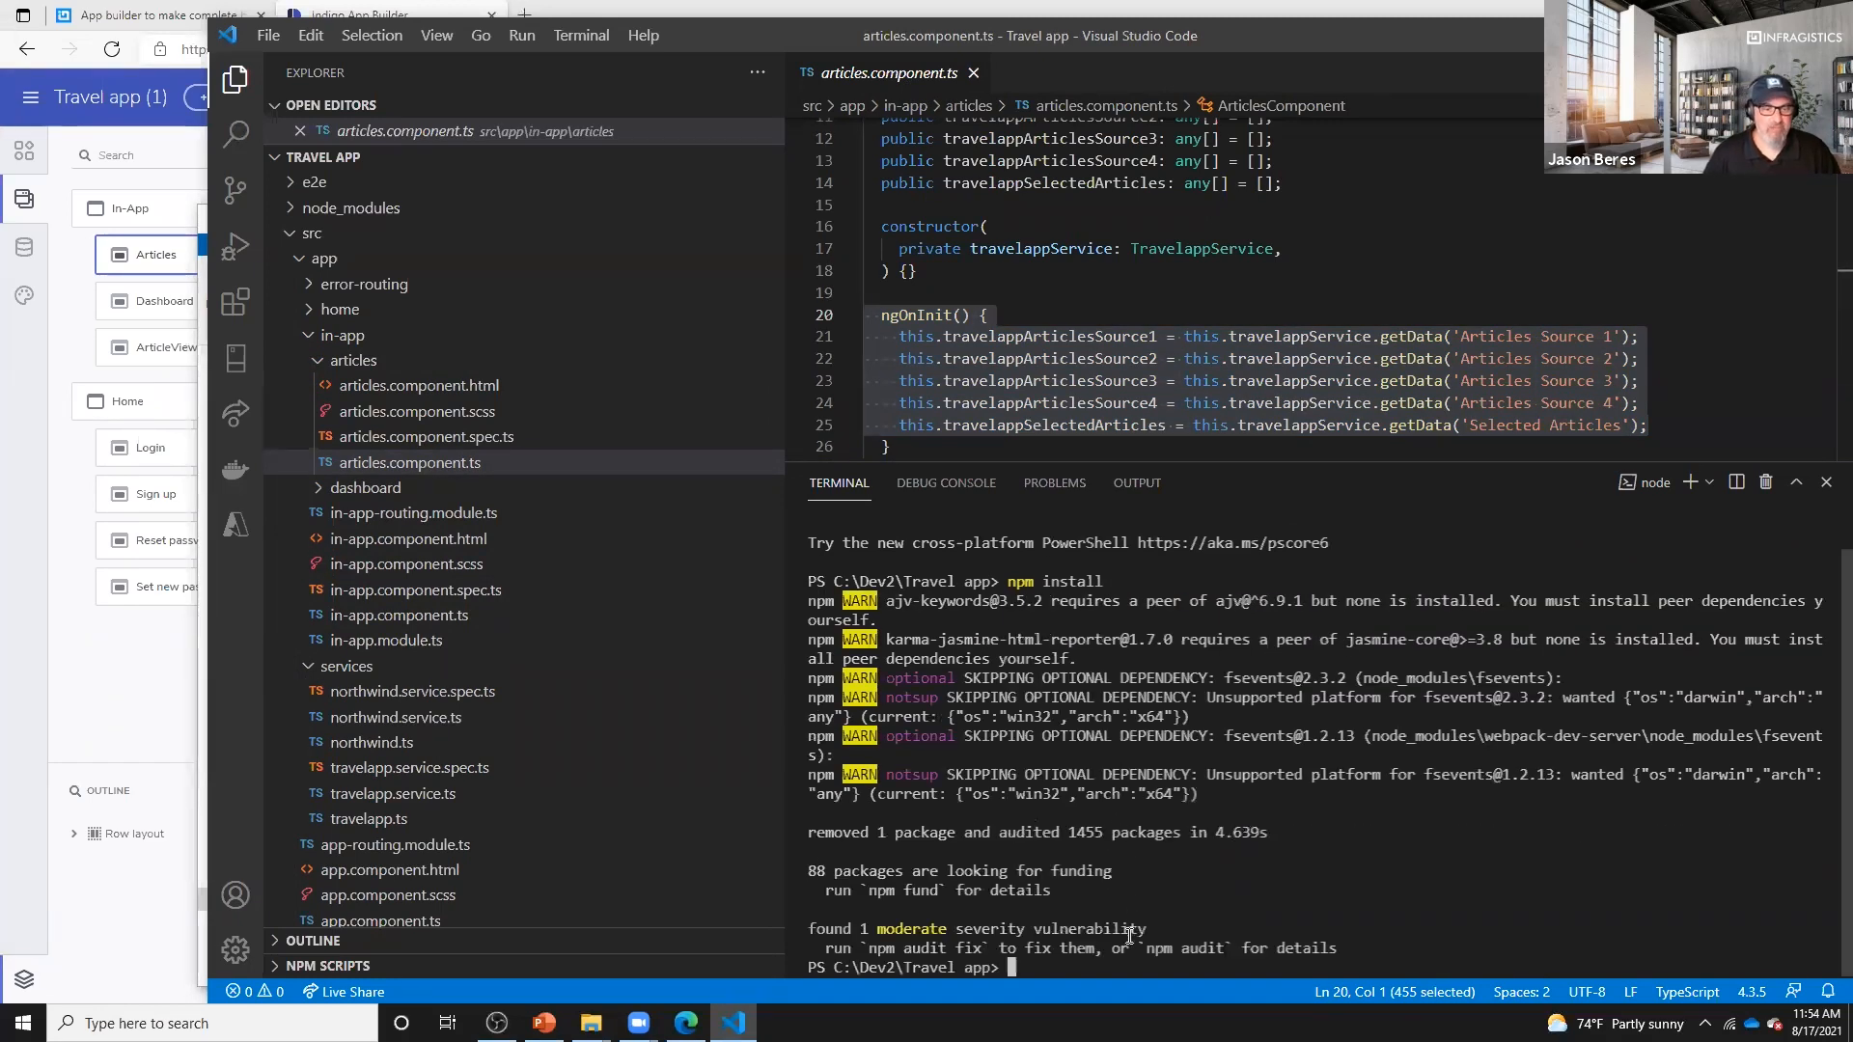
# - Serve the Travel app locally with npm start, and return to the Travel app (1) project in Indigo App Builder
pyautogui.write('npm start')
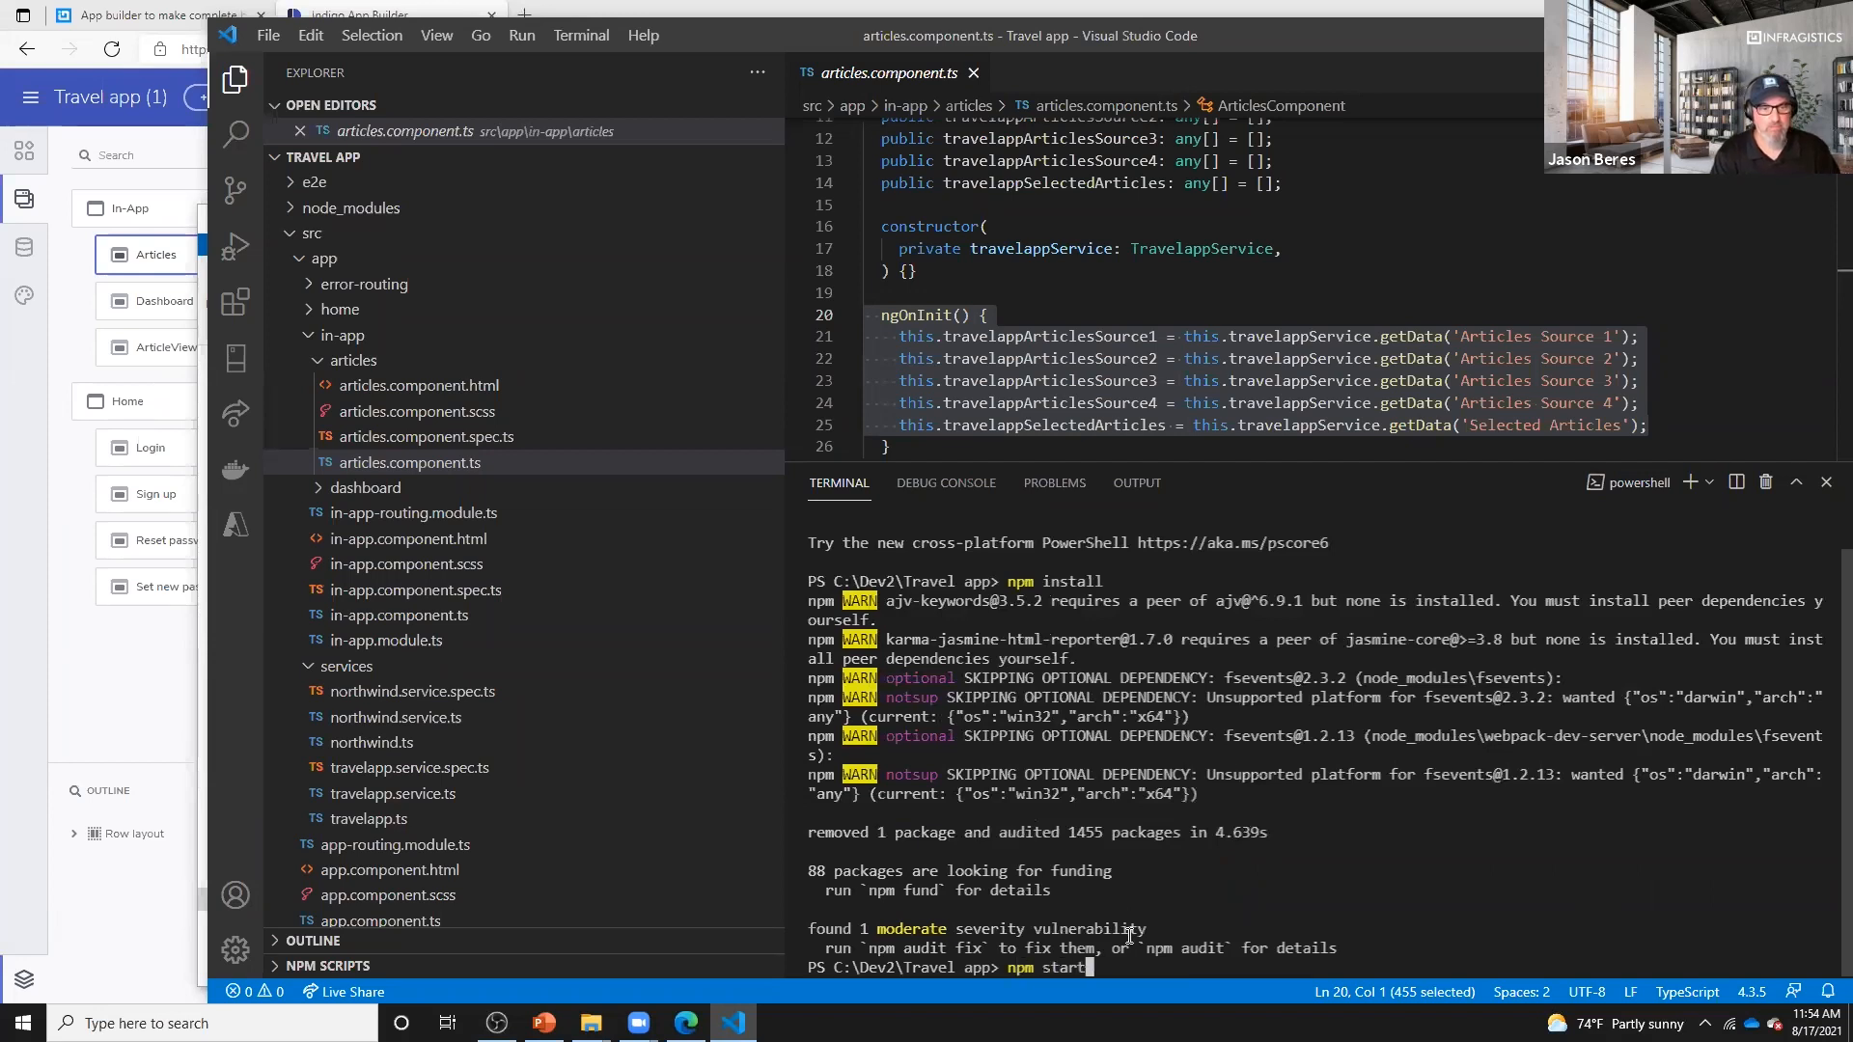
pyautogui.press('Return')
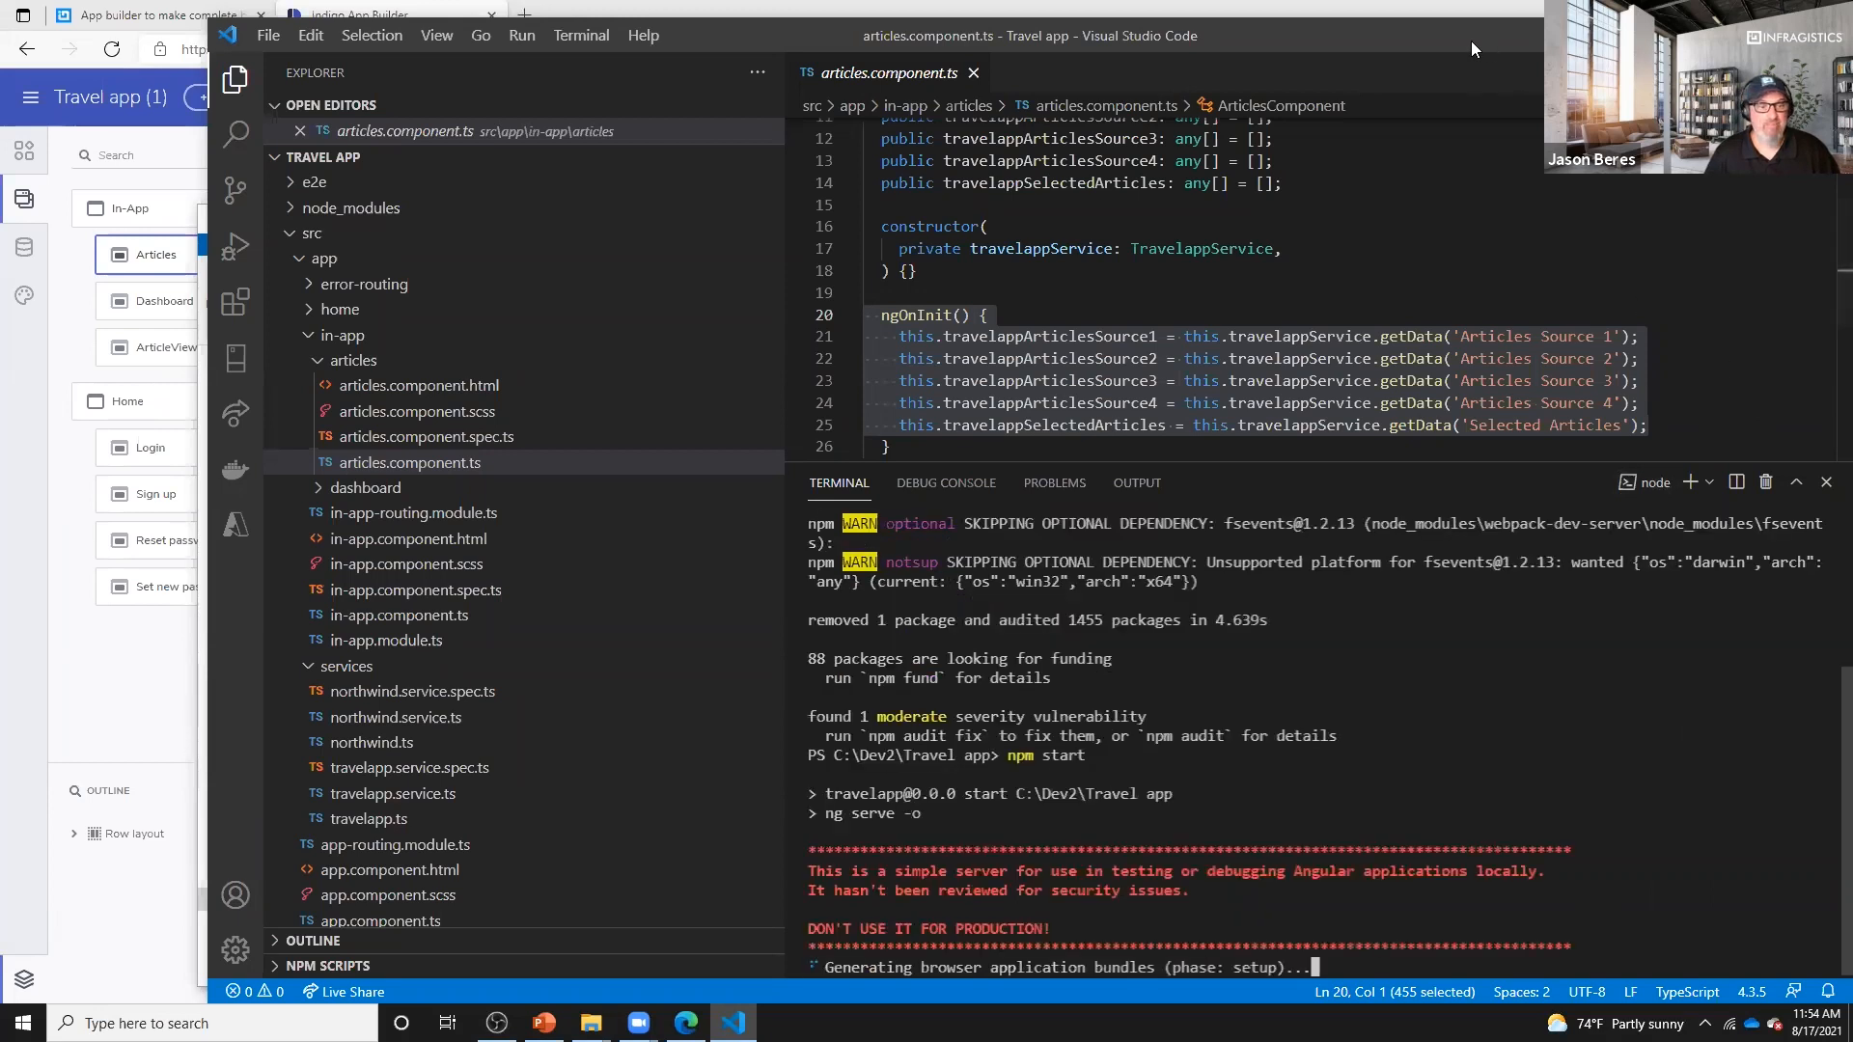
pyautogui.moveTo(1471, 41); pyautogui.dragTo(1321, 42)
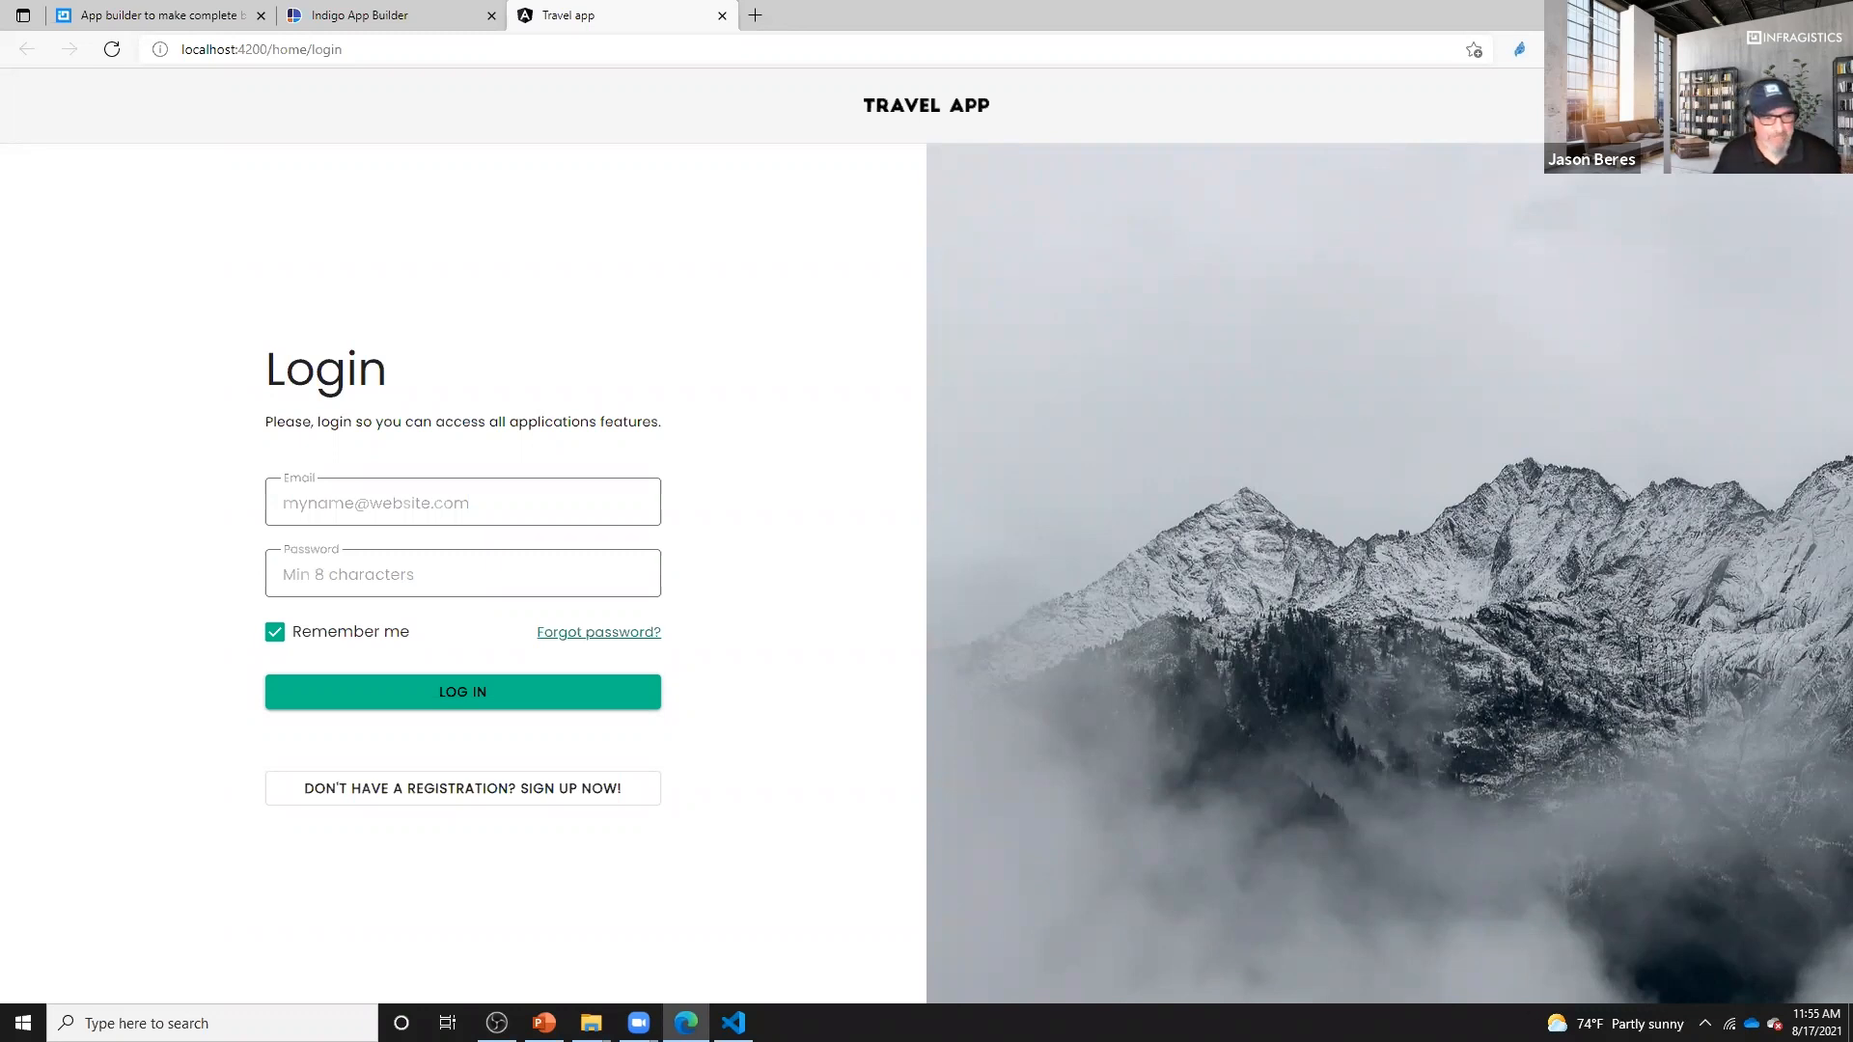
pyautogui.click(401, 20)
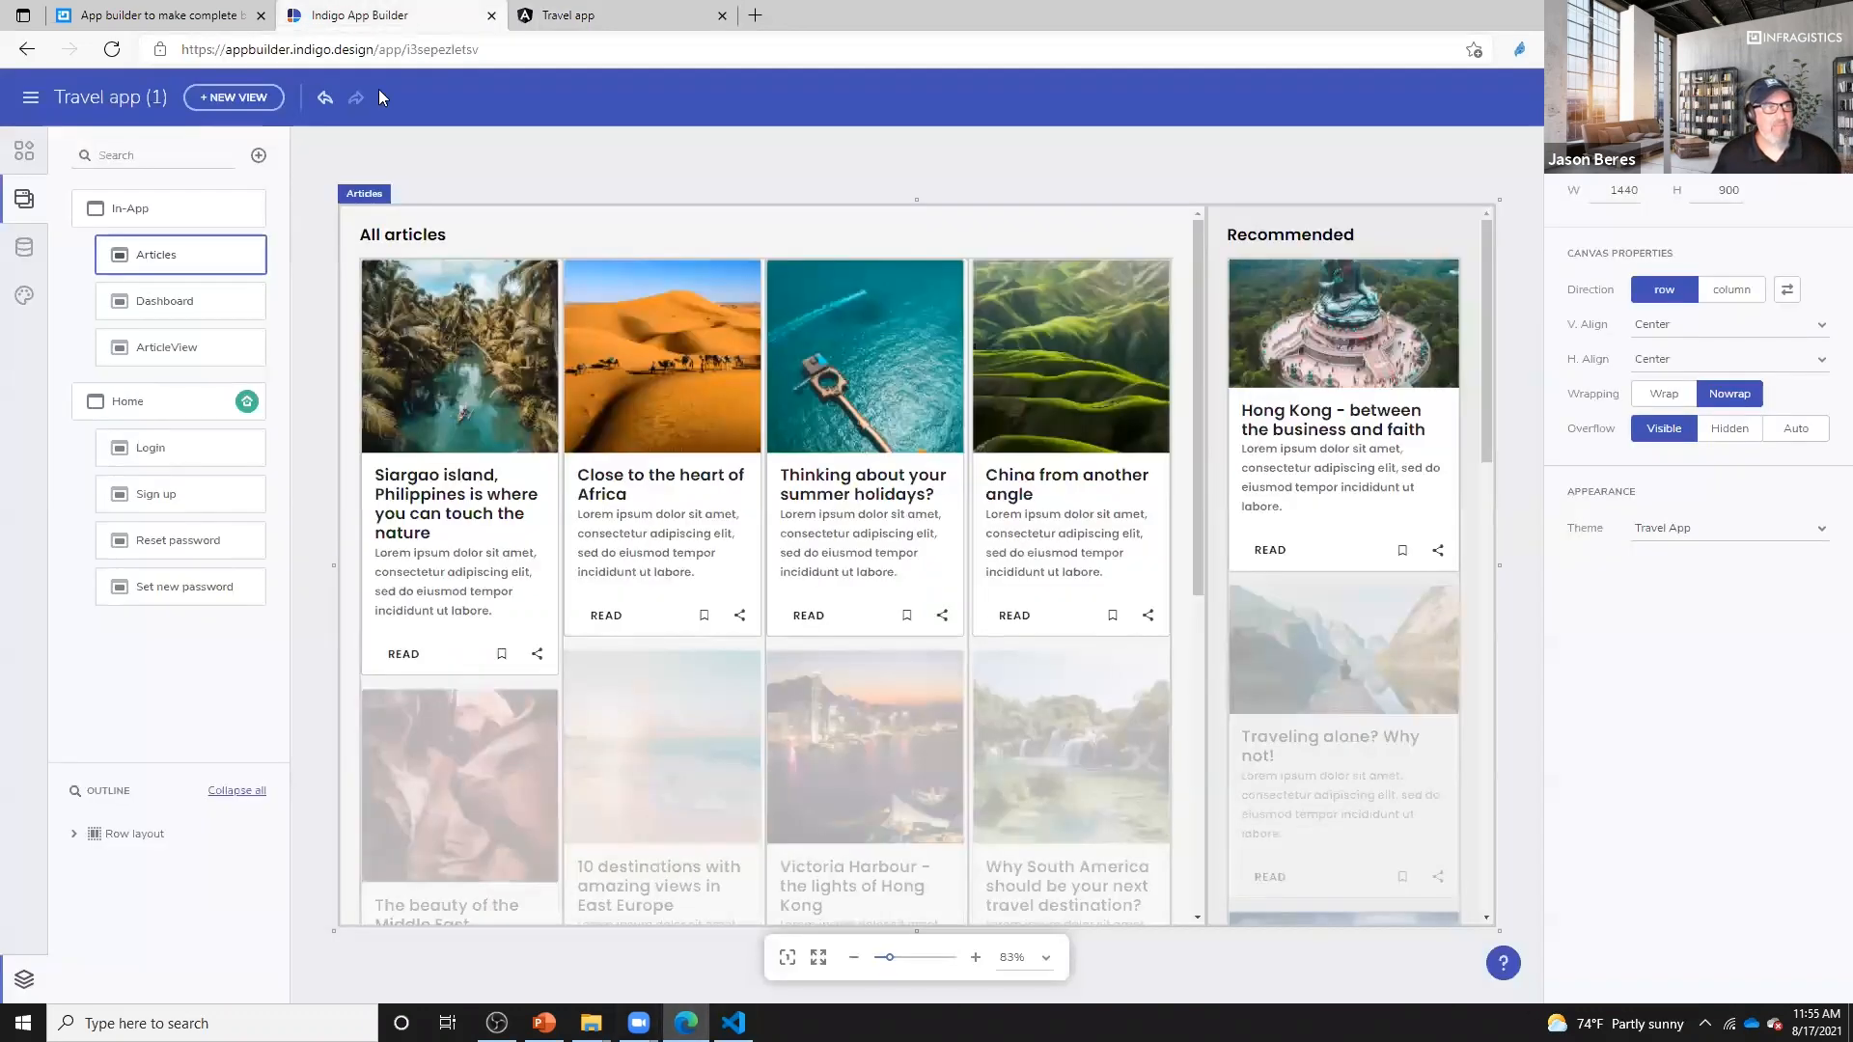
# - Look through the Home views from Login to Set new password, and inspect the send reset link button in Reset password
pyautogui.click(24, 152)
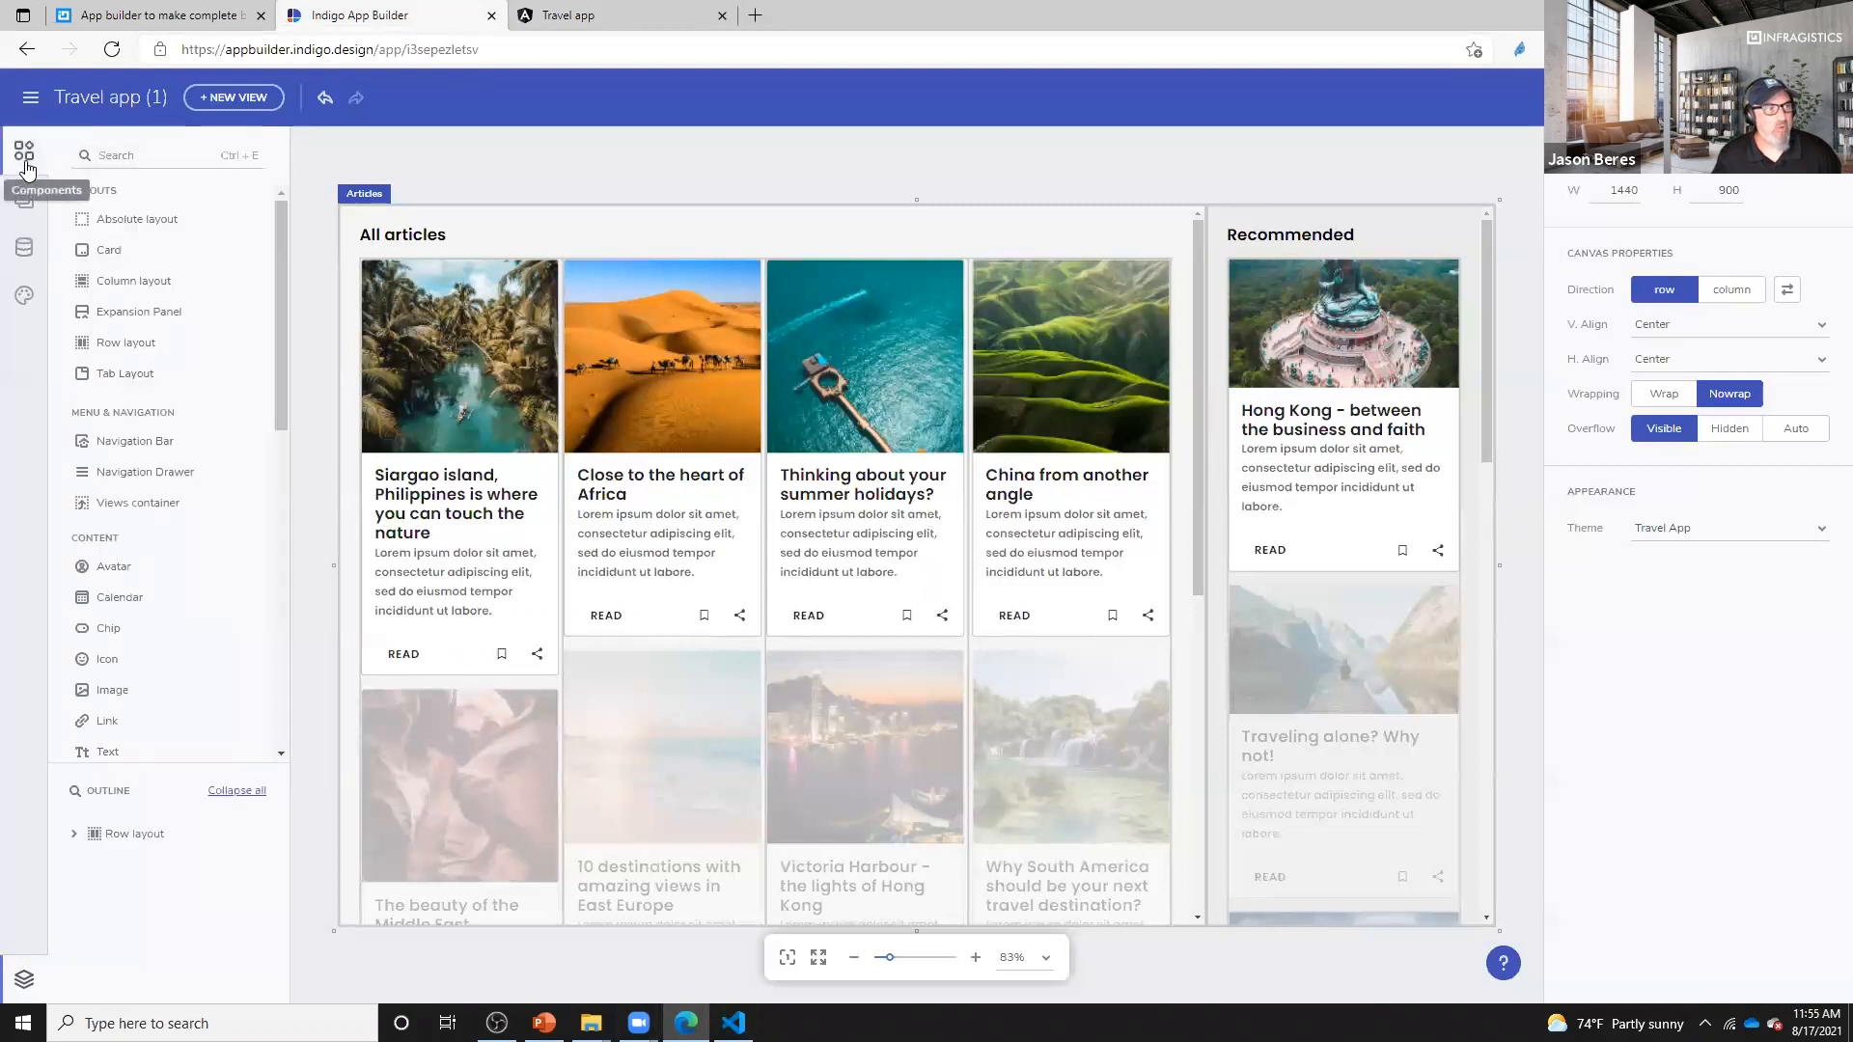
pyautogui.click(24, 199)
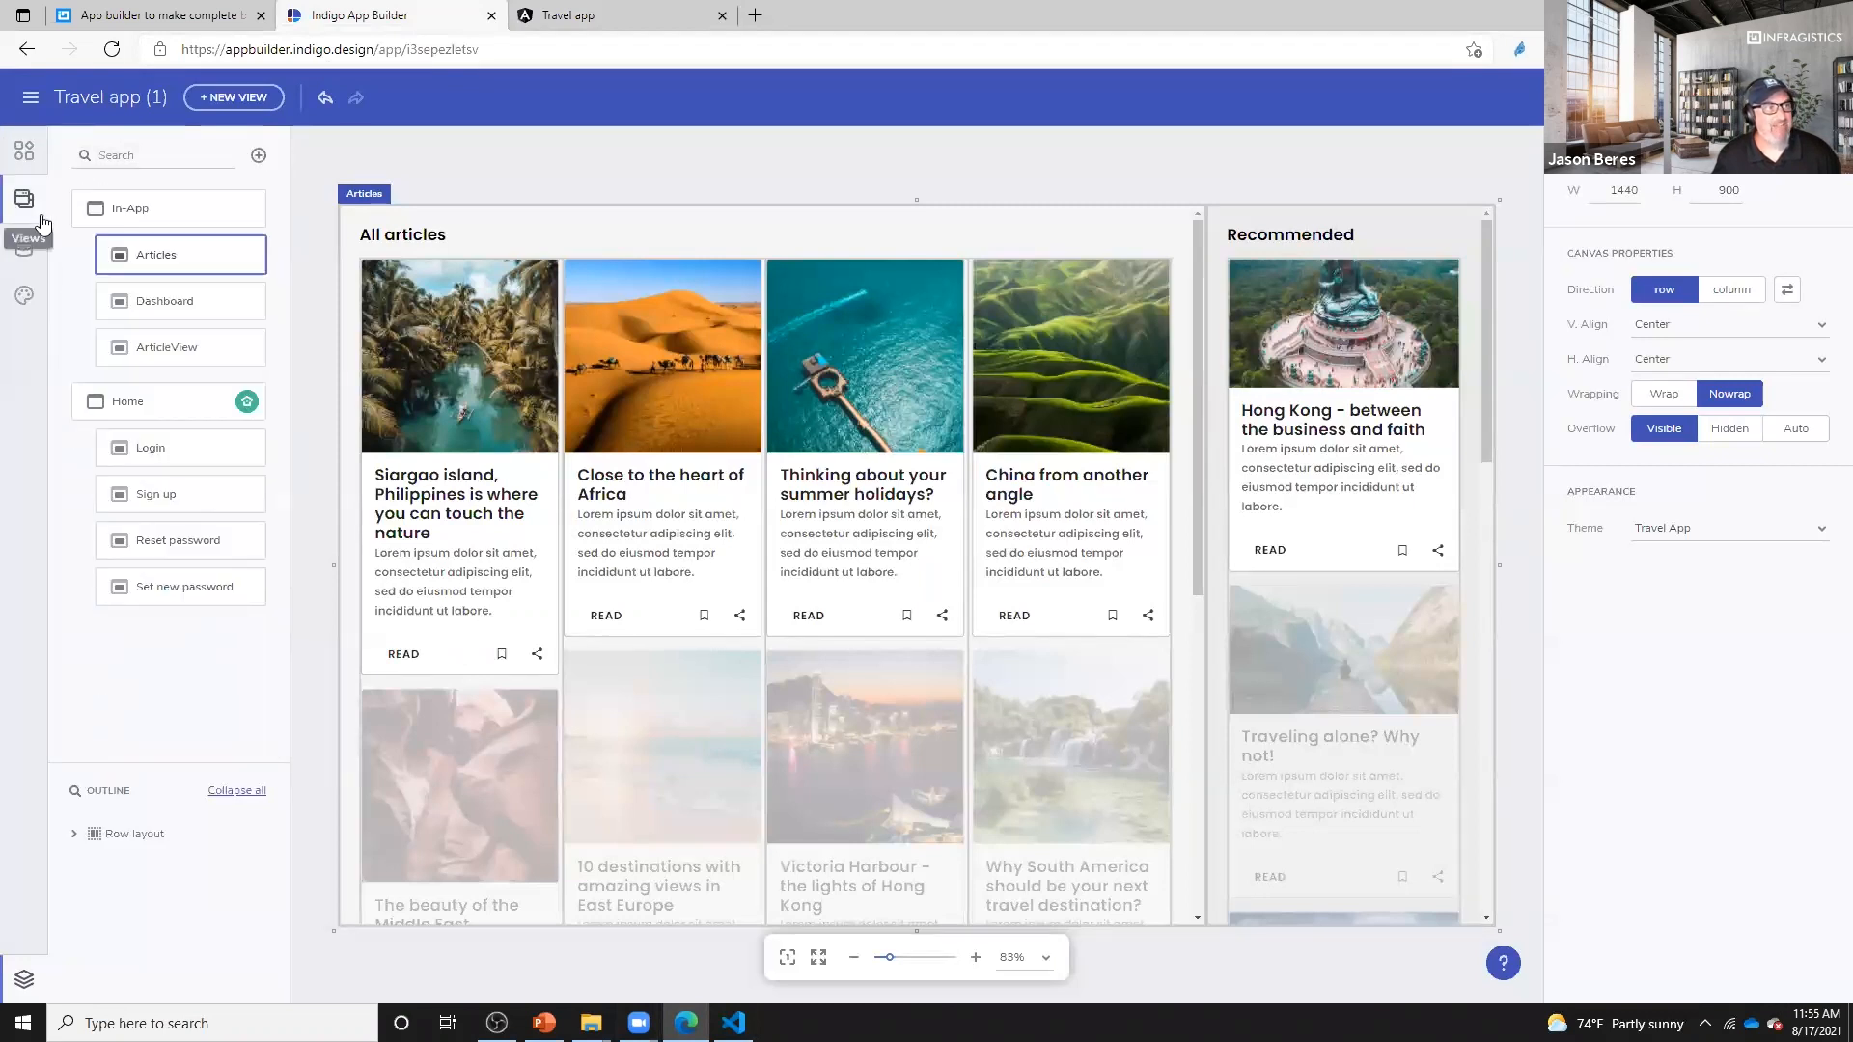
pyautogui.click(178, 447)
pyautogui.click(174, 495)
pyautogui.click(169, 540)
pyautogui.click(170, 589)
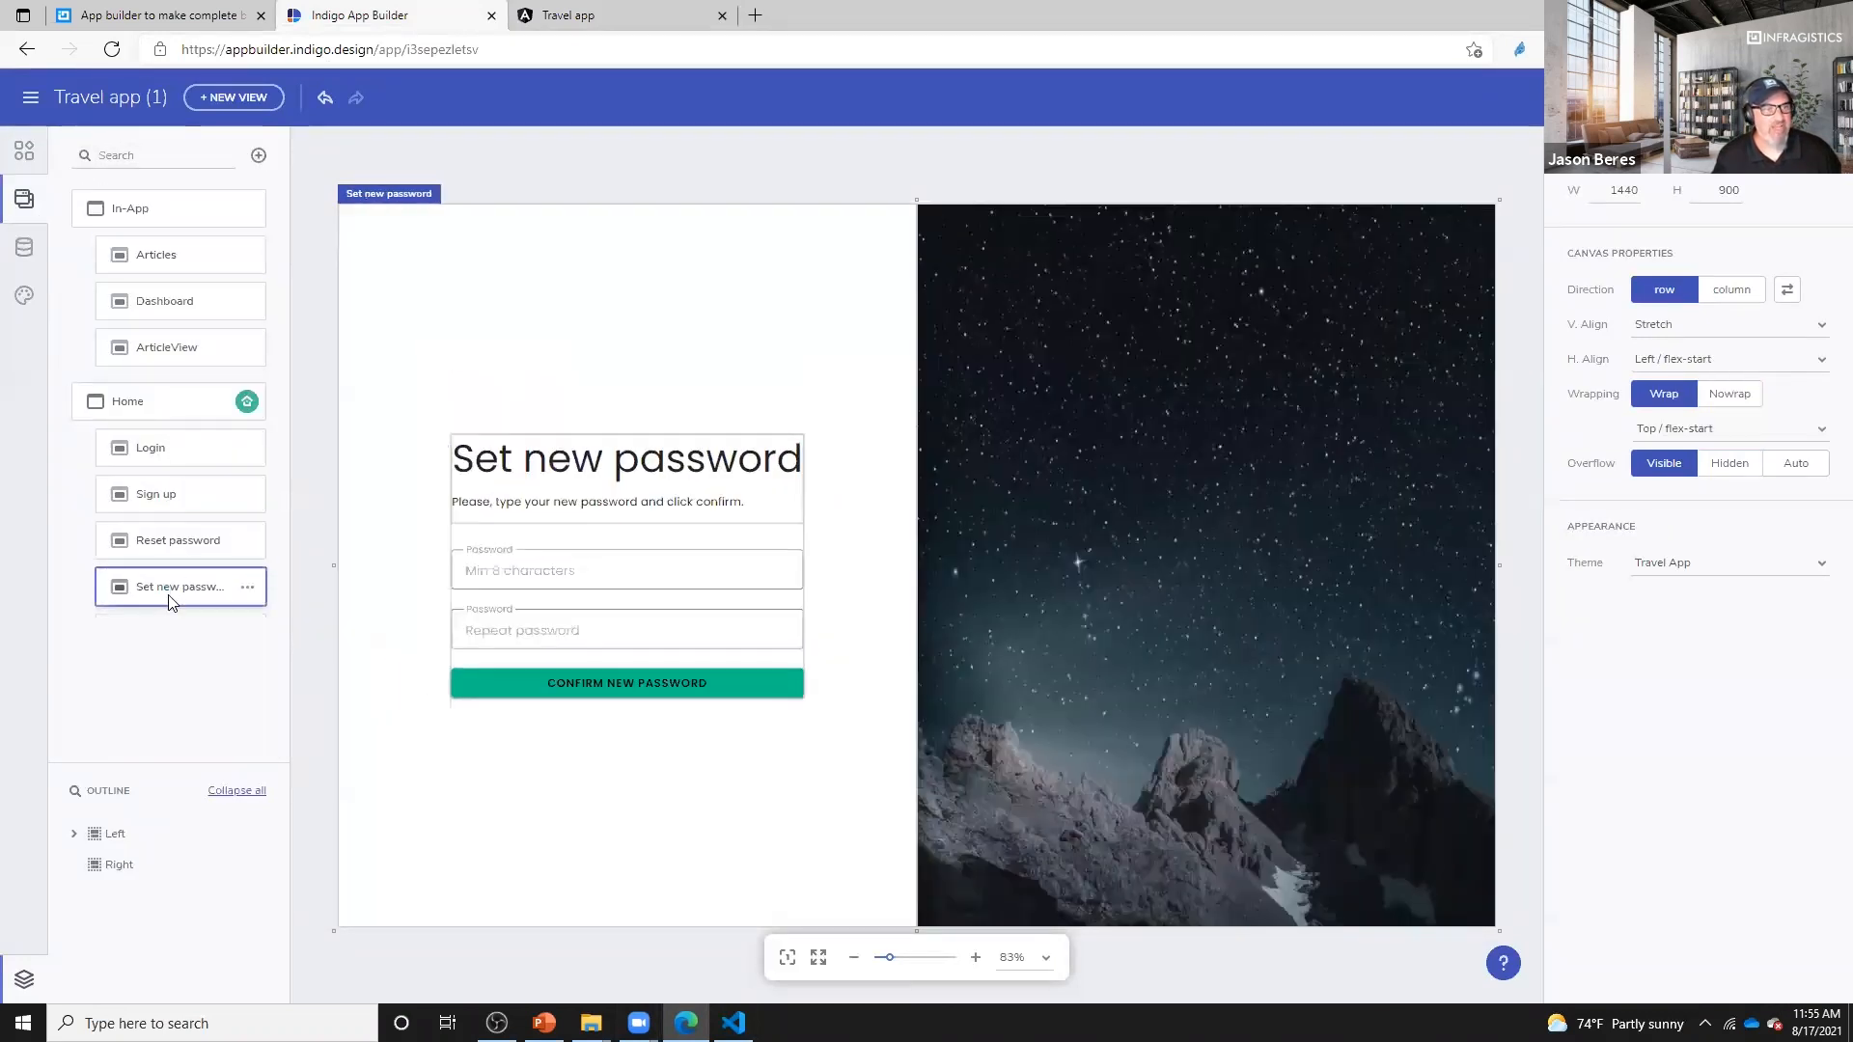
pyautogui.click(169, 542)
pyautogui.click(579, 670)
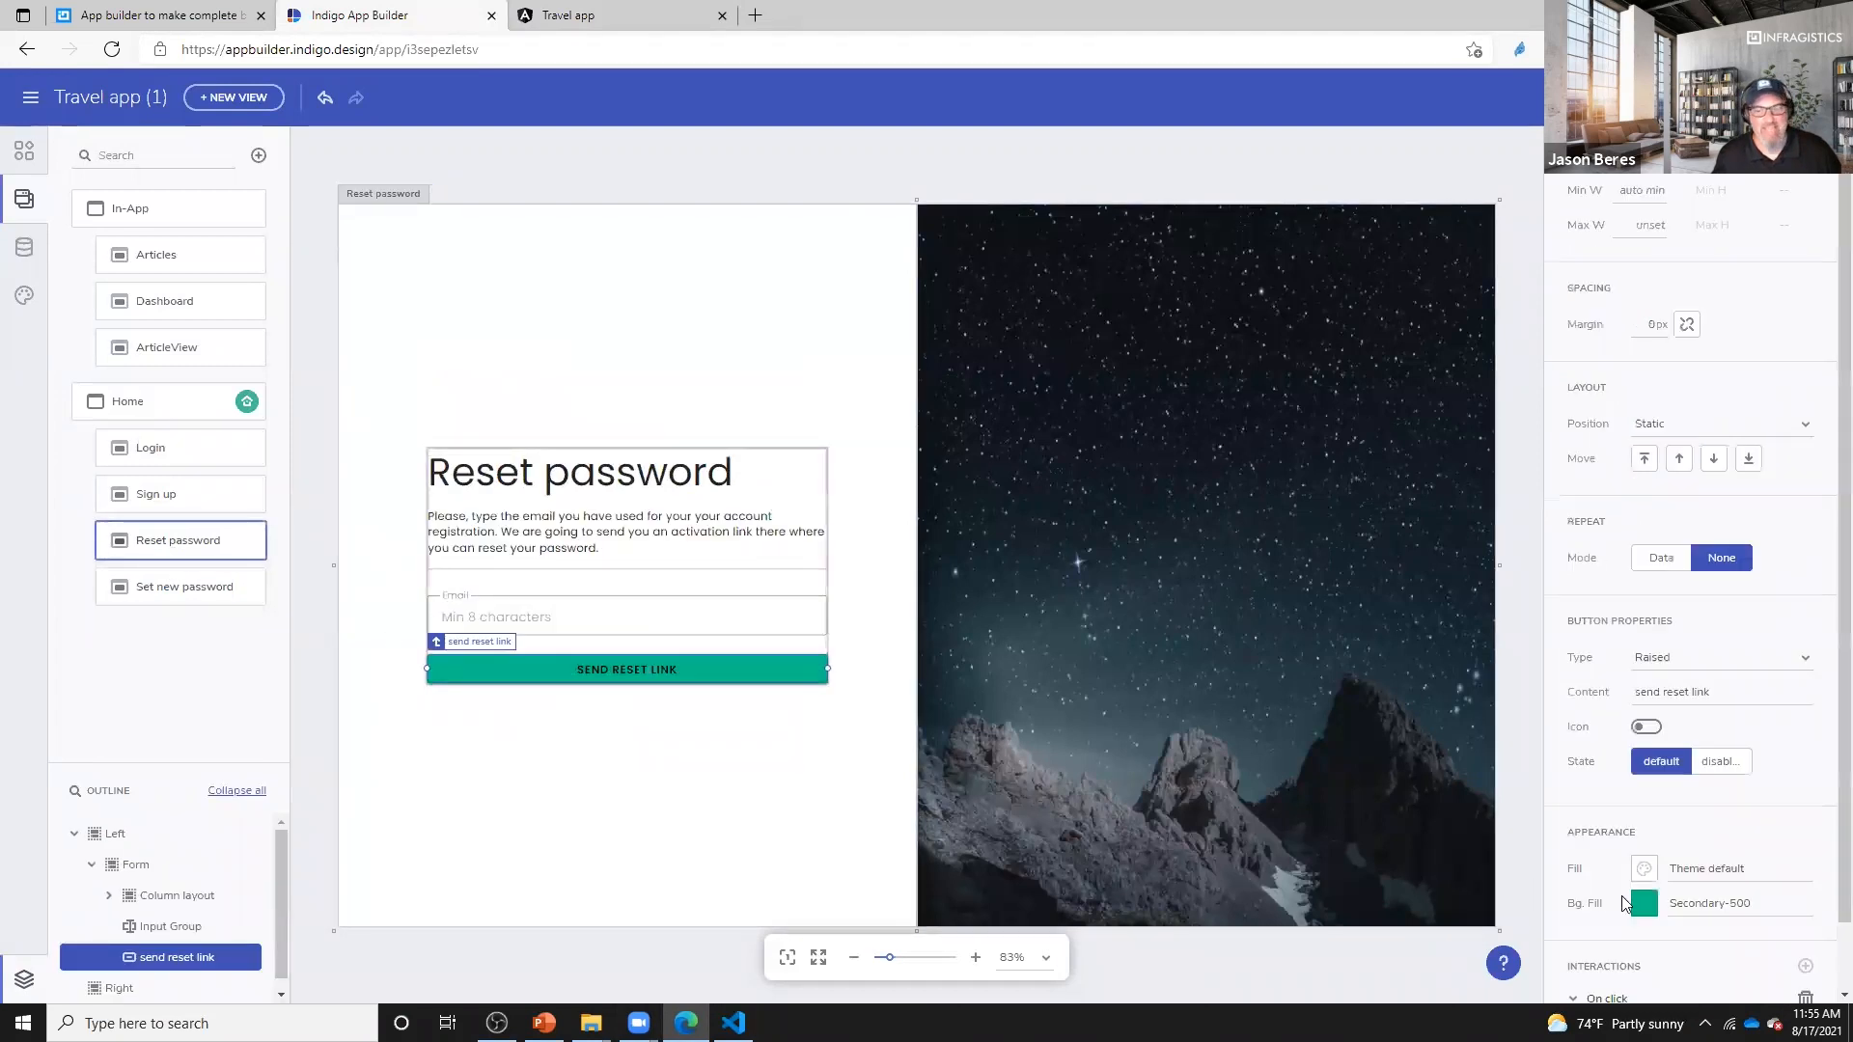
# - Review the Login, Sign up, Reset password and Set new password designs again in sequence
pyautogui.click(147, 451)
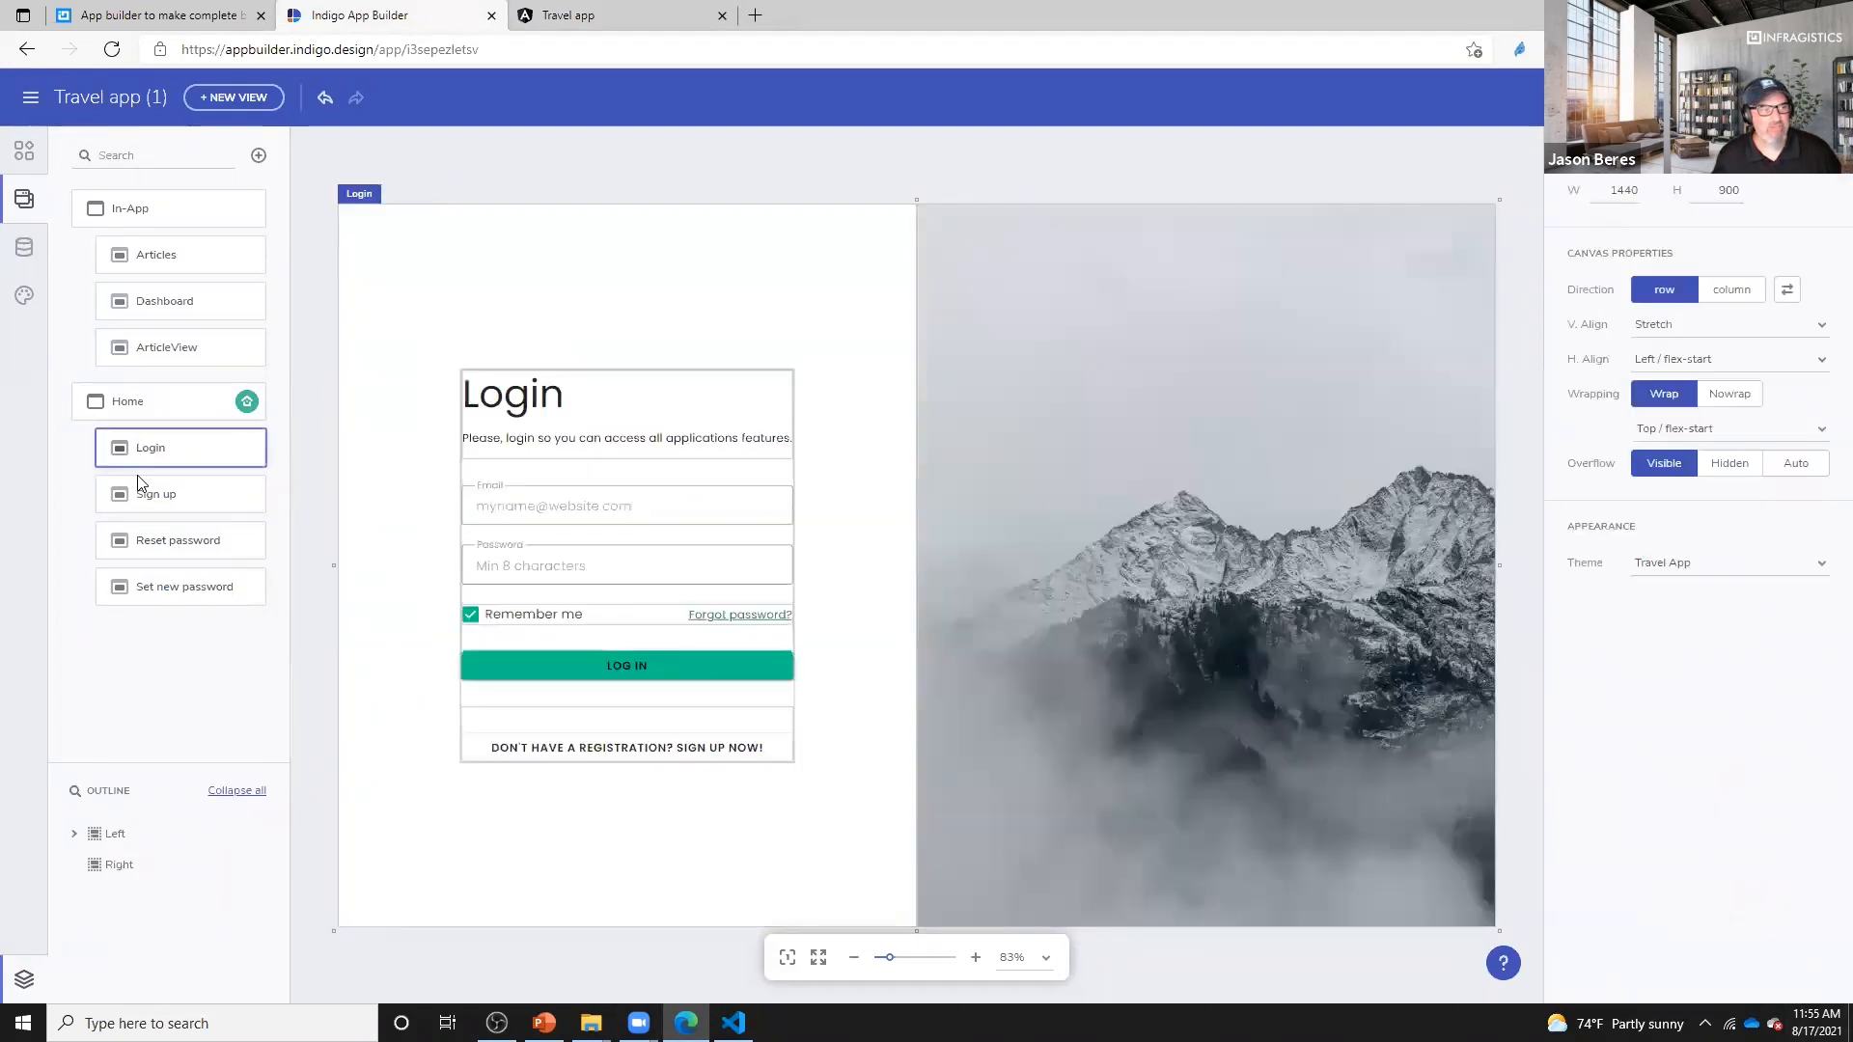
pyautogui.click(143, 494)
pyautogui.click(141, 538)
pyautogui.click(153, 584)
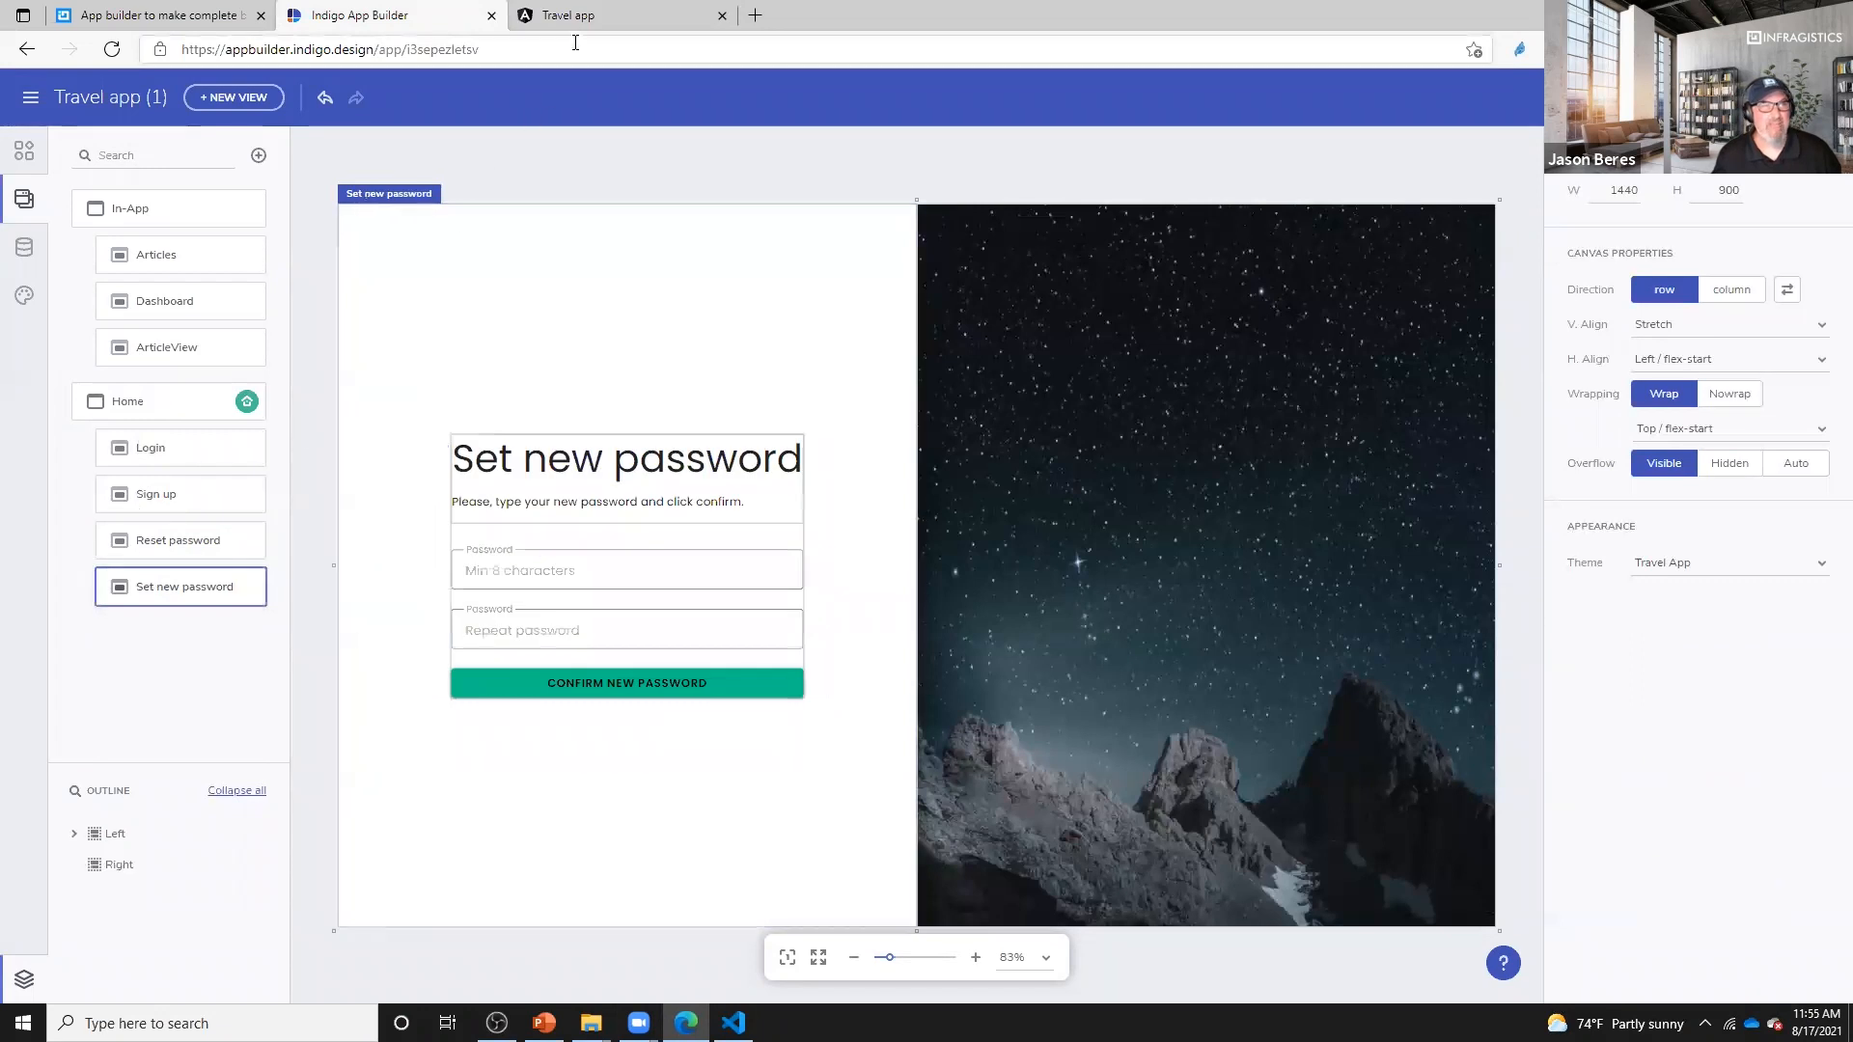
# - Switch to the locally running Travel app, log in with the fields left empty, and go back to the login page
pyautogui.click(591, 27)
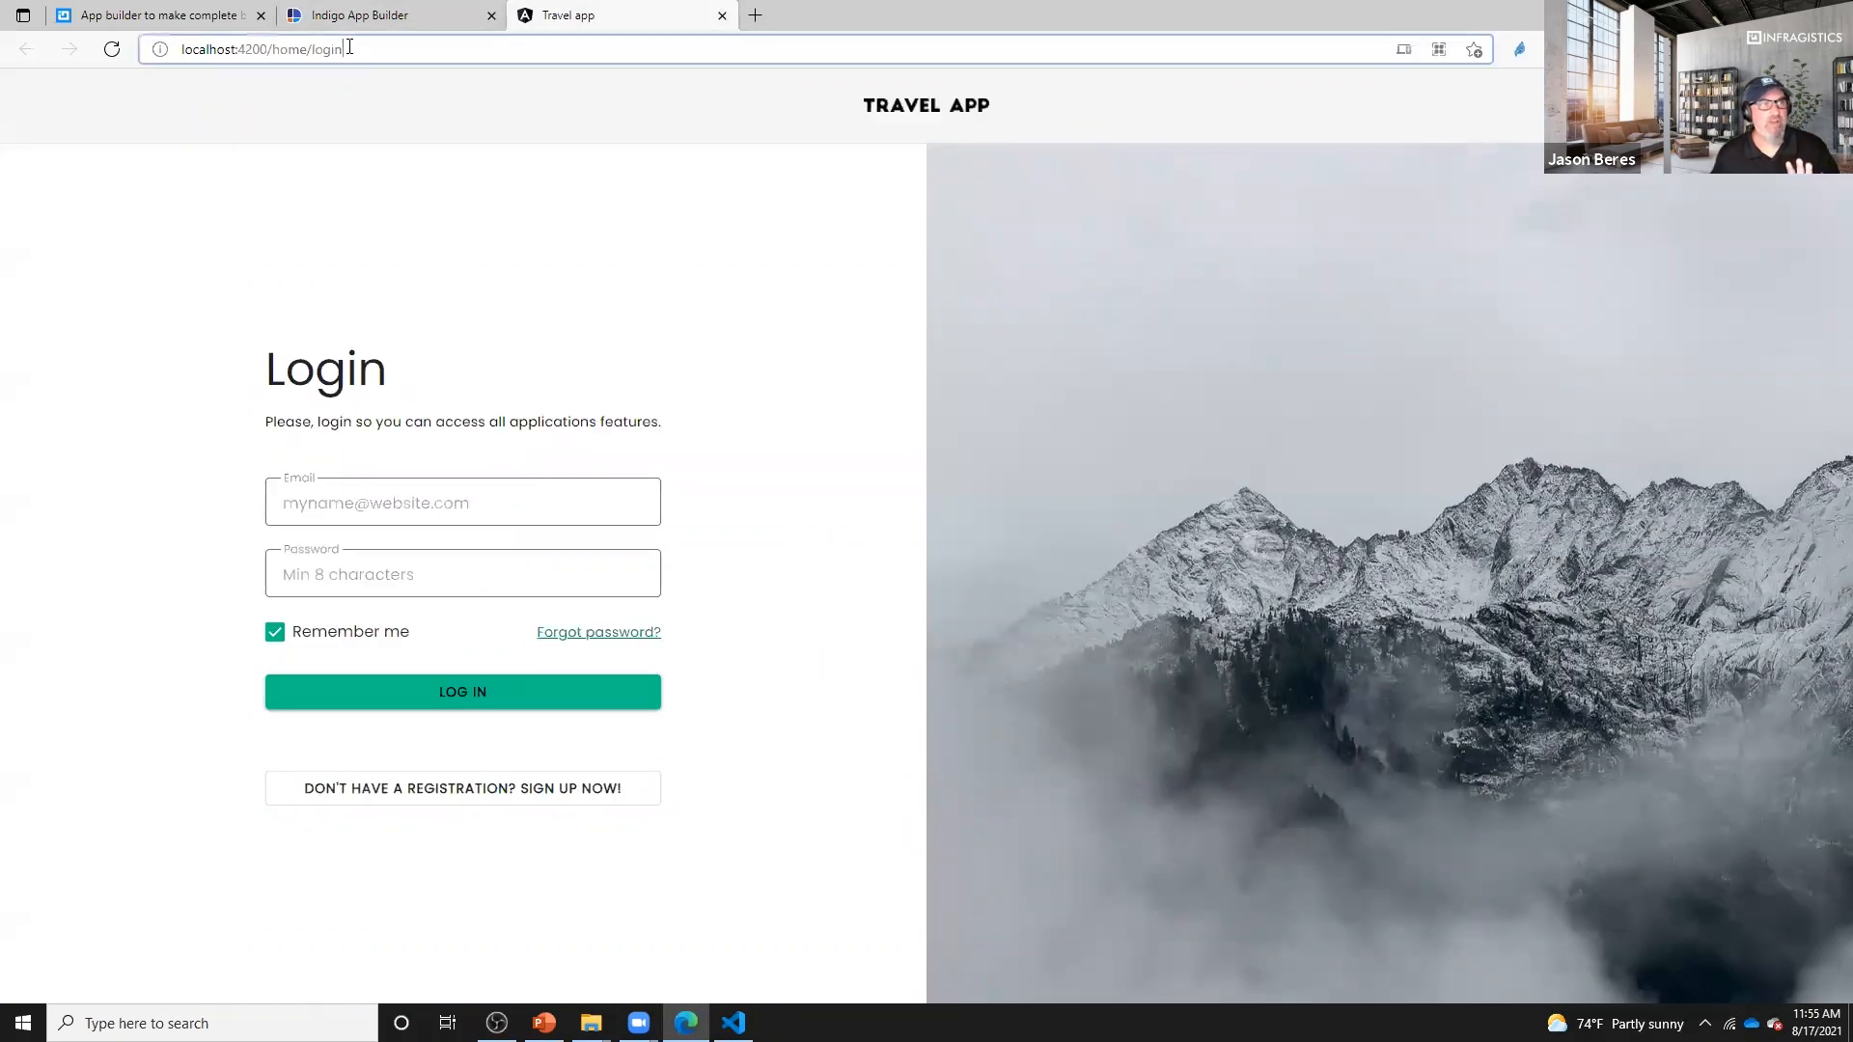
pyautogui.click(186, 49)
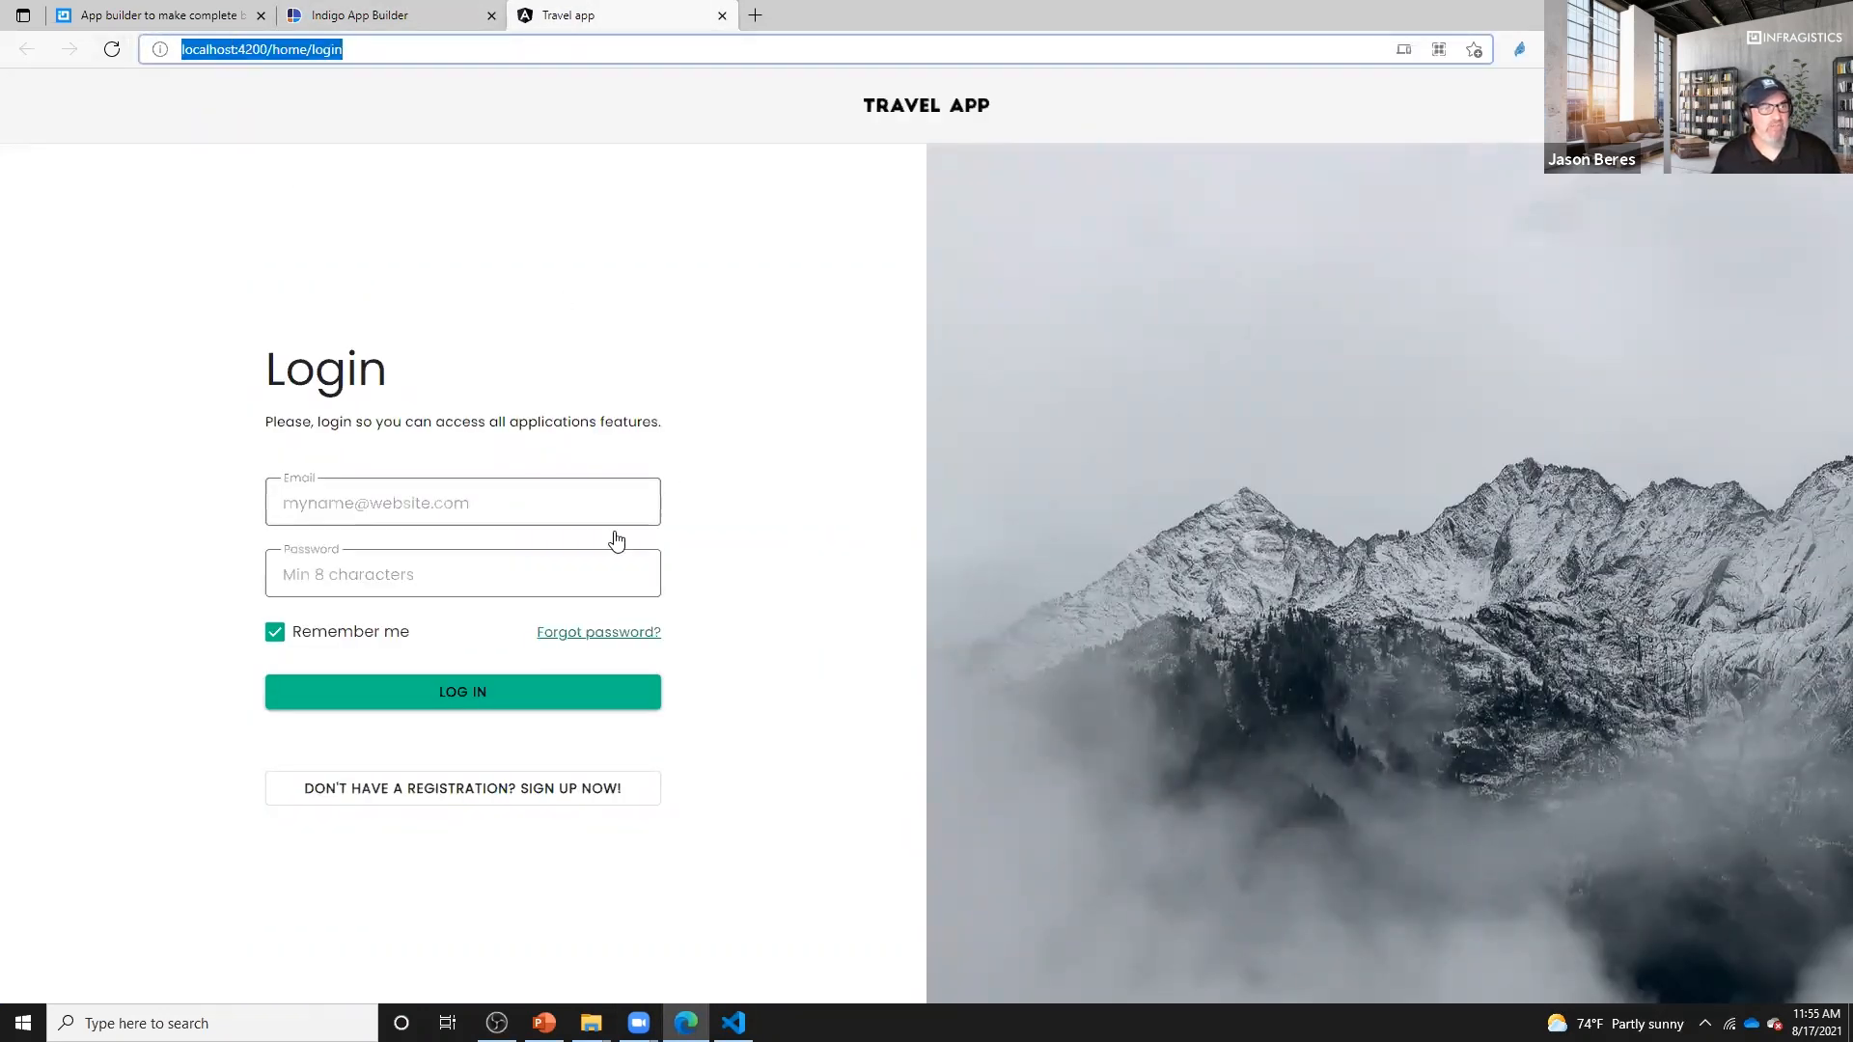
pyautogui.click(460, 689)
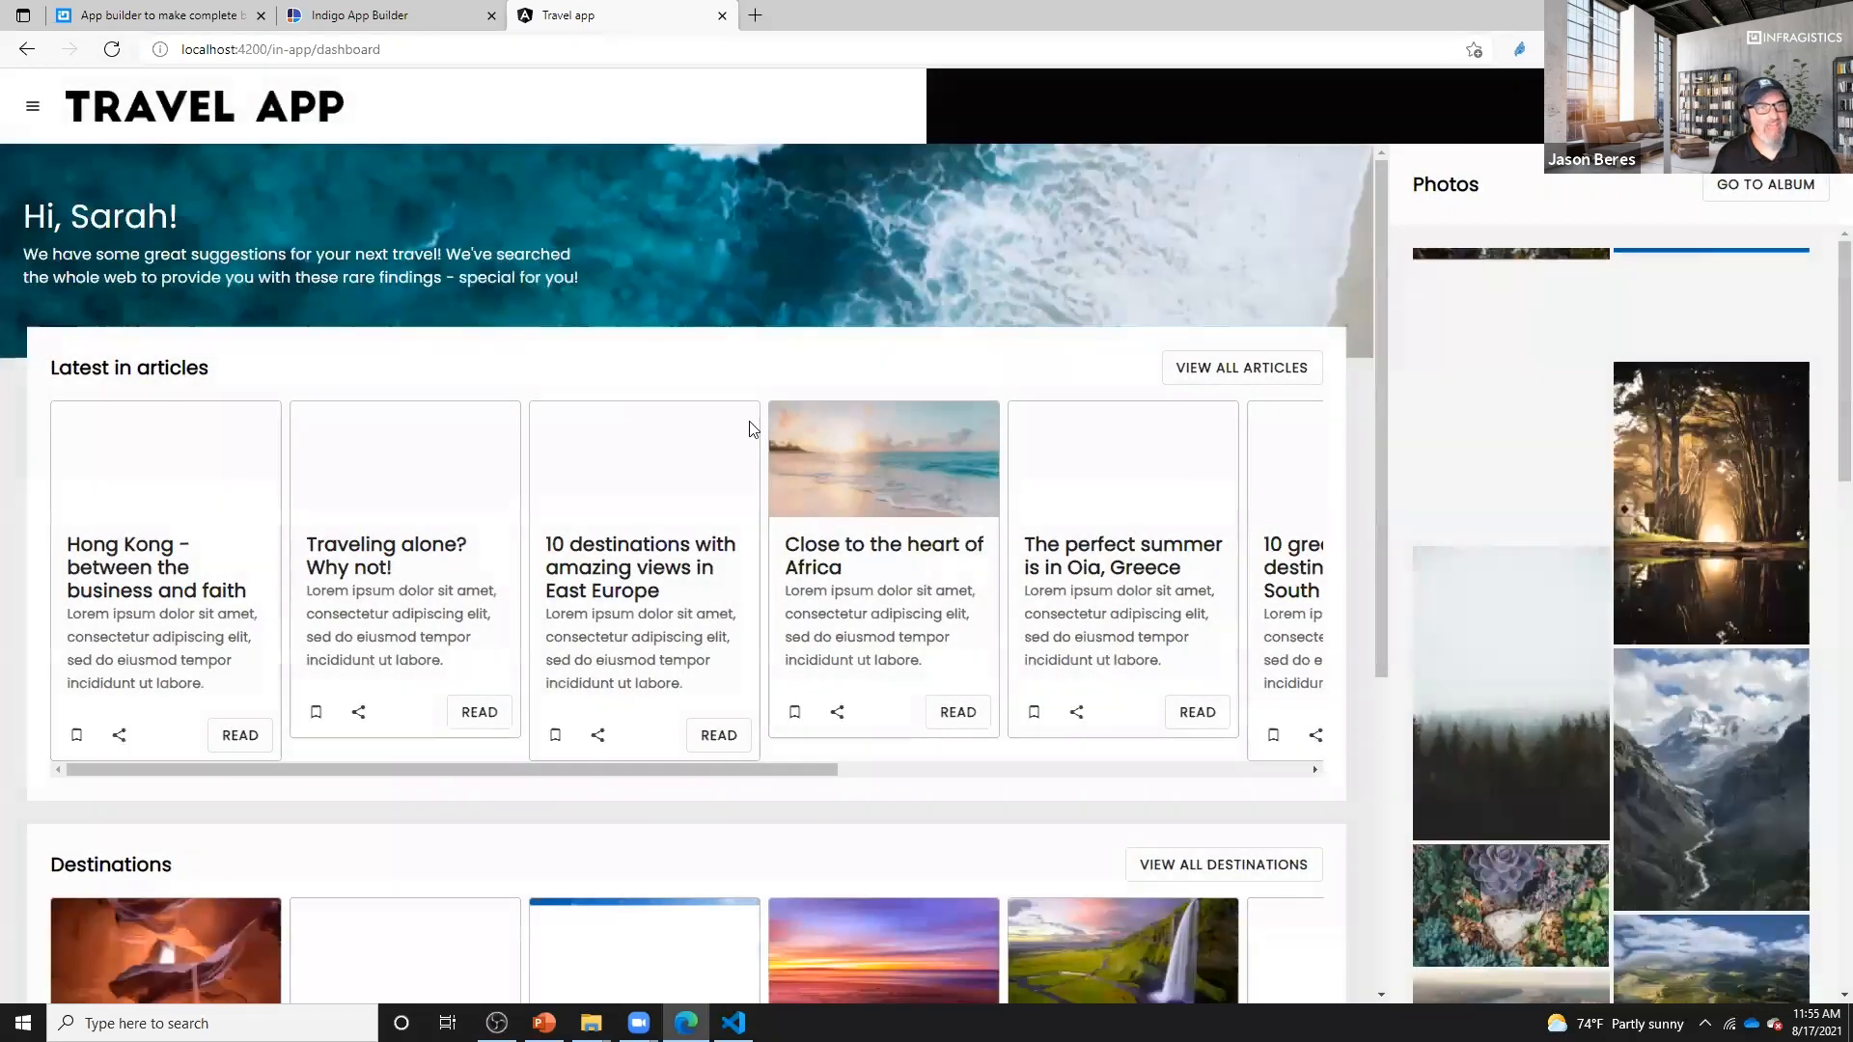
pyautogui.click(27, 51)
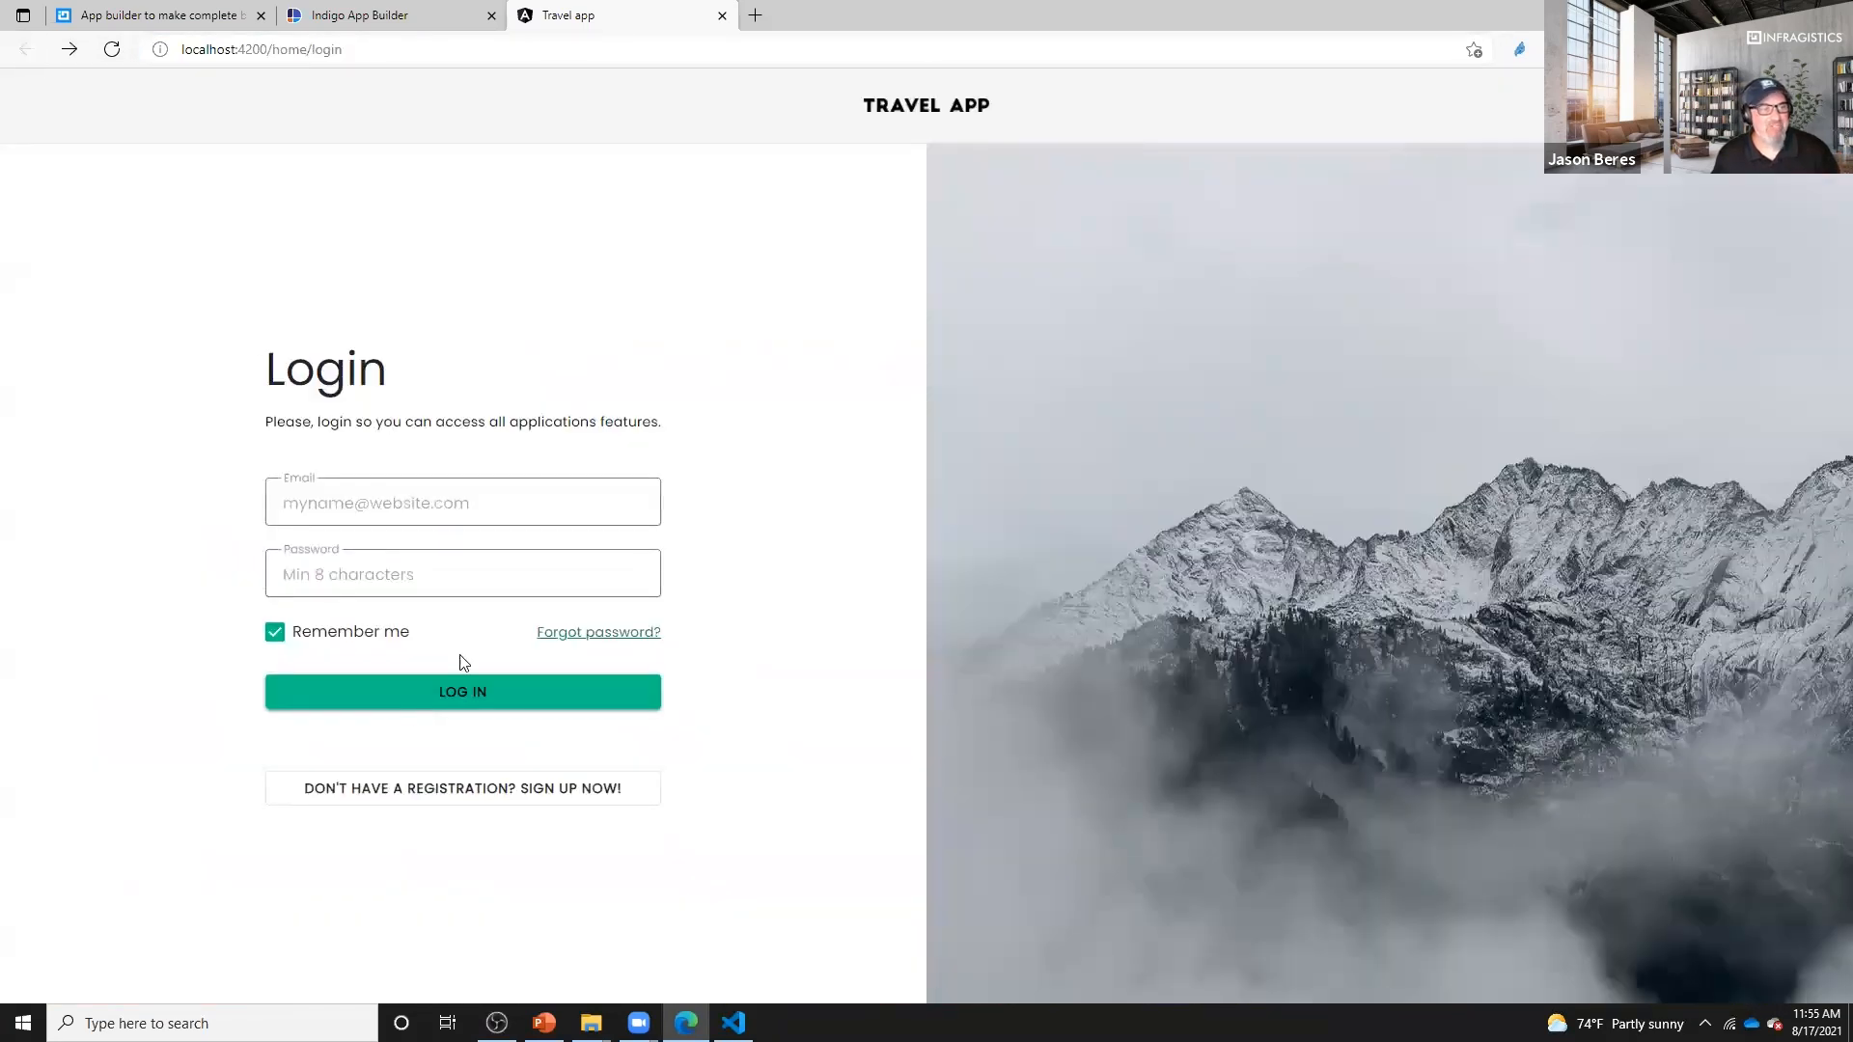
# - Test the forgotten-password flow by requesting a reset link and confirming the new password with the fields left empty
pyautogui.click(590, 633)
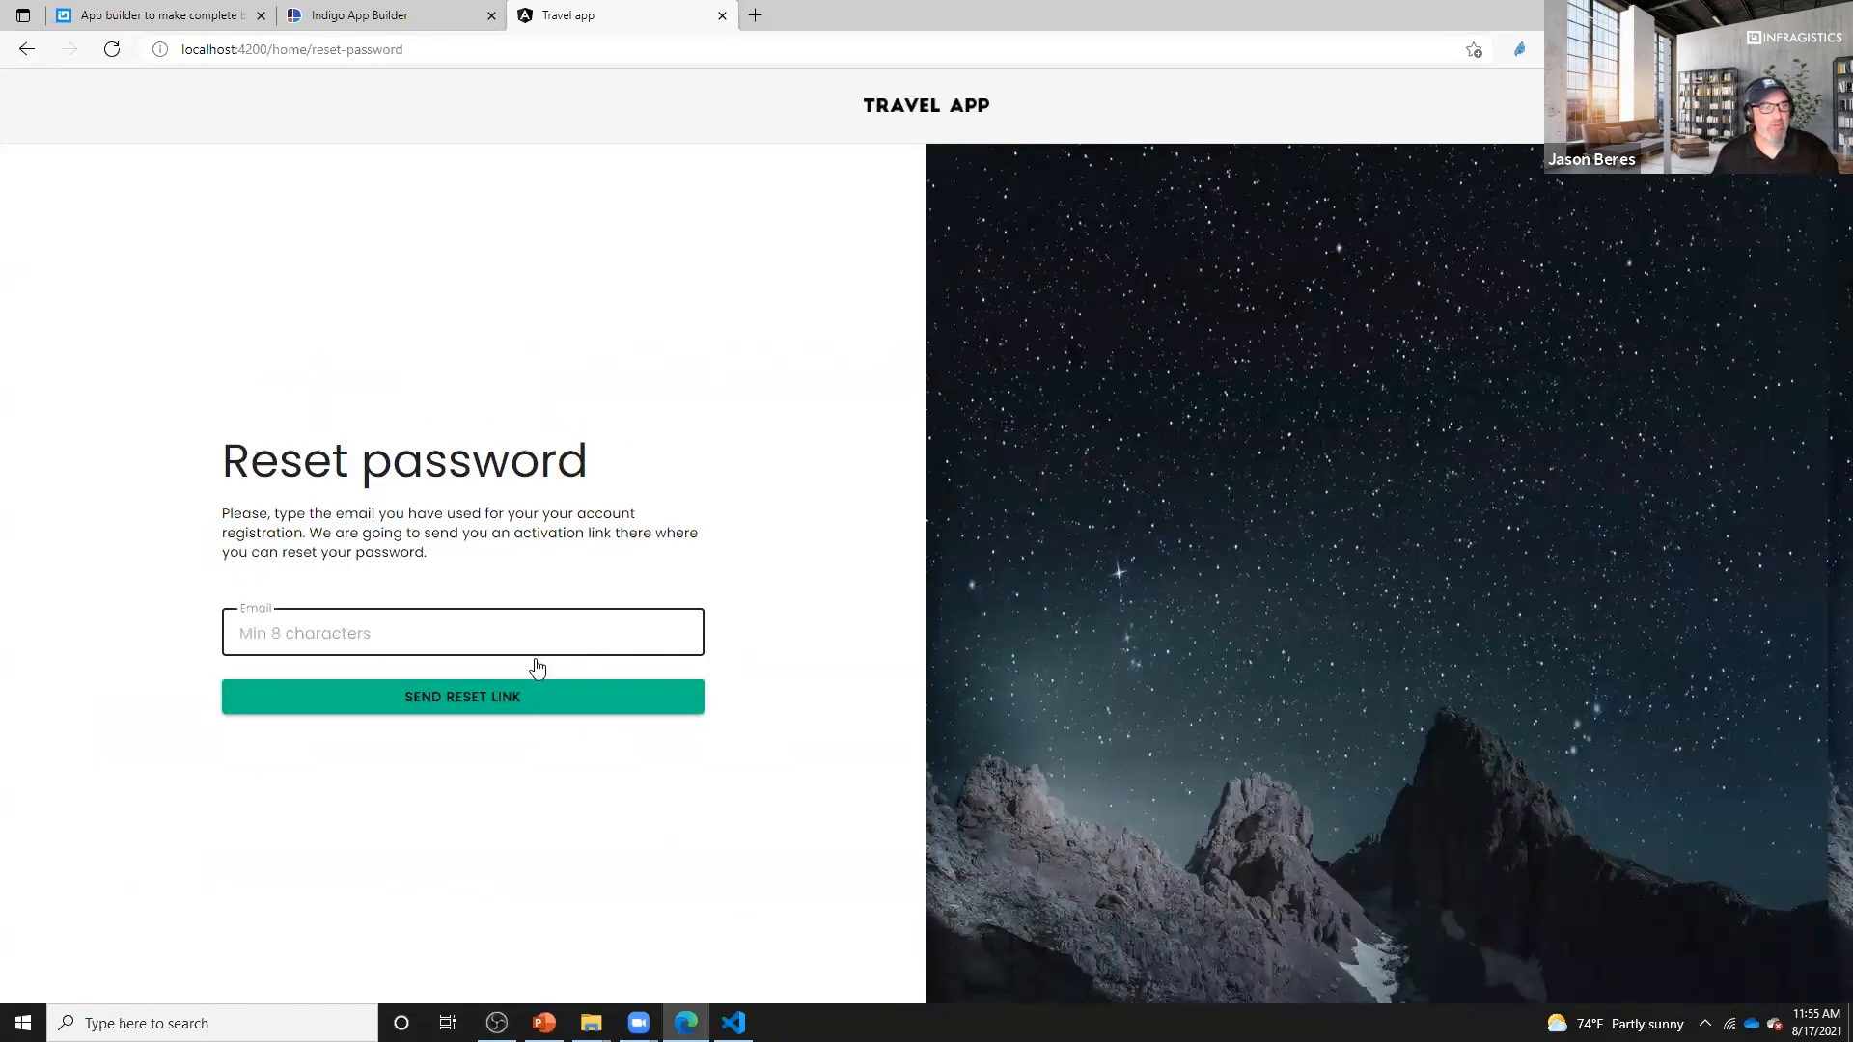
pyautogui.click(521, 706)
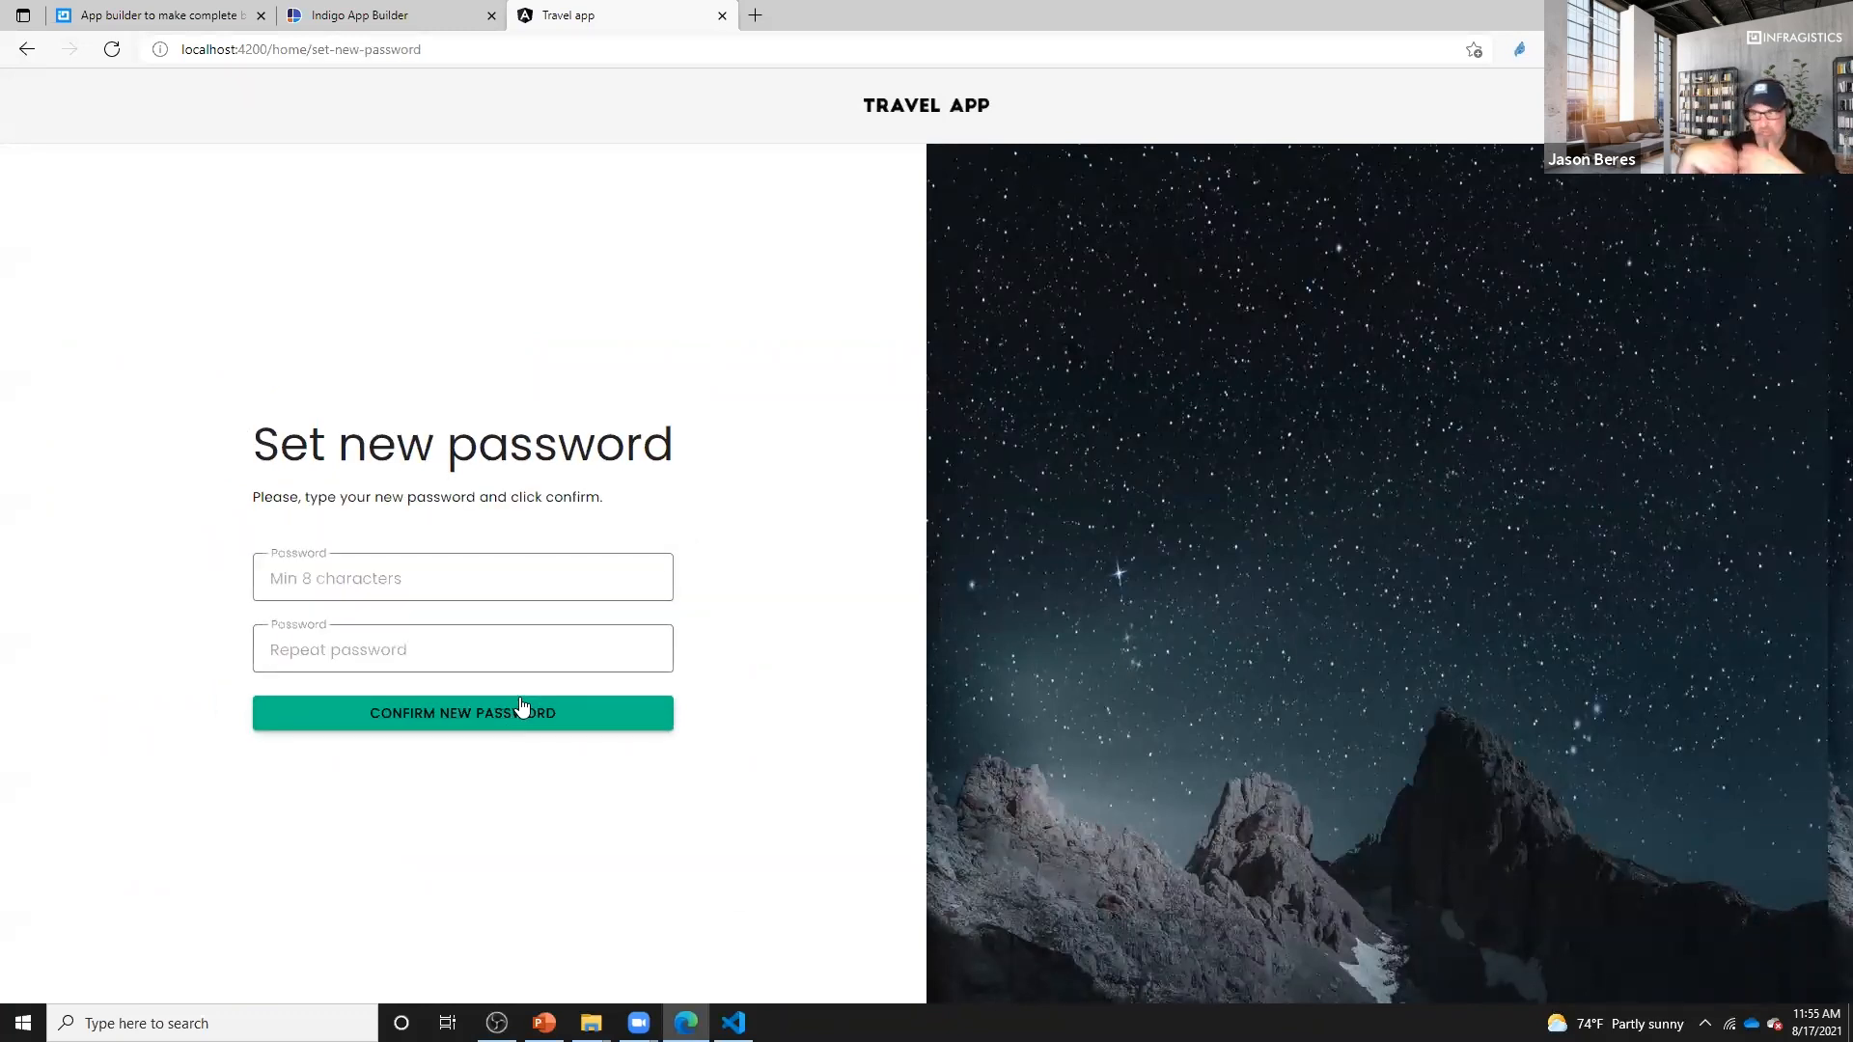
pyautogui.click(476, 719)
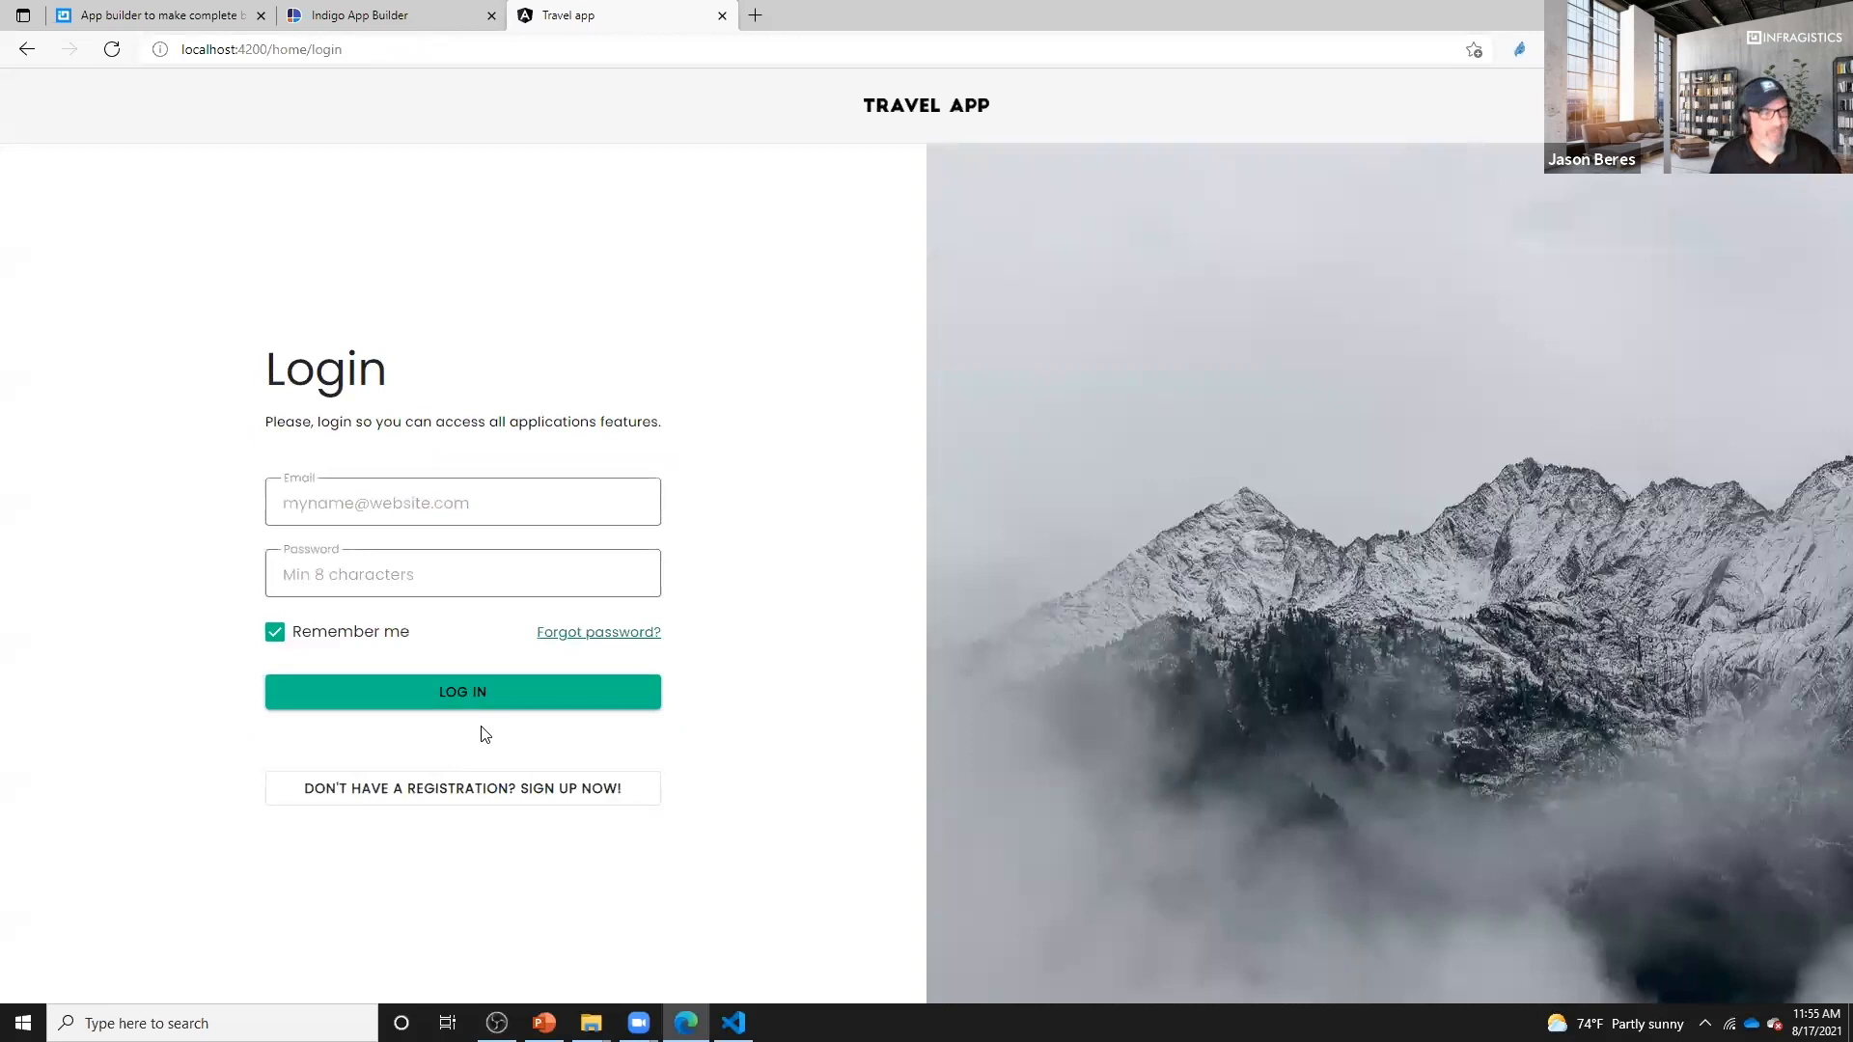
# - Open the registration page from Login, submit Sign up with empty fields, and look over the dashboard's article cards
pyautogui.click(488, 796)
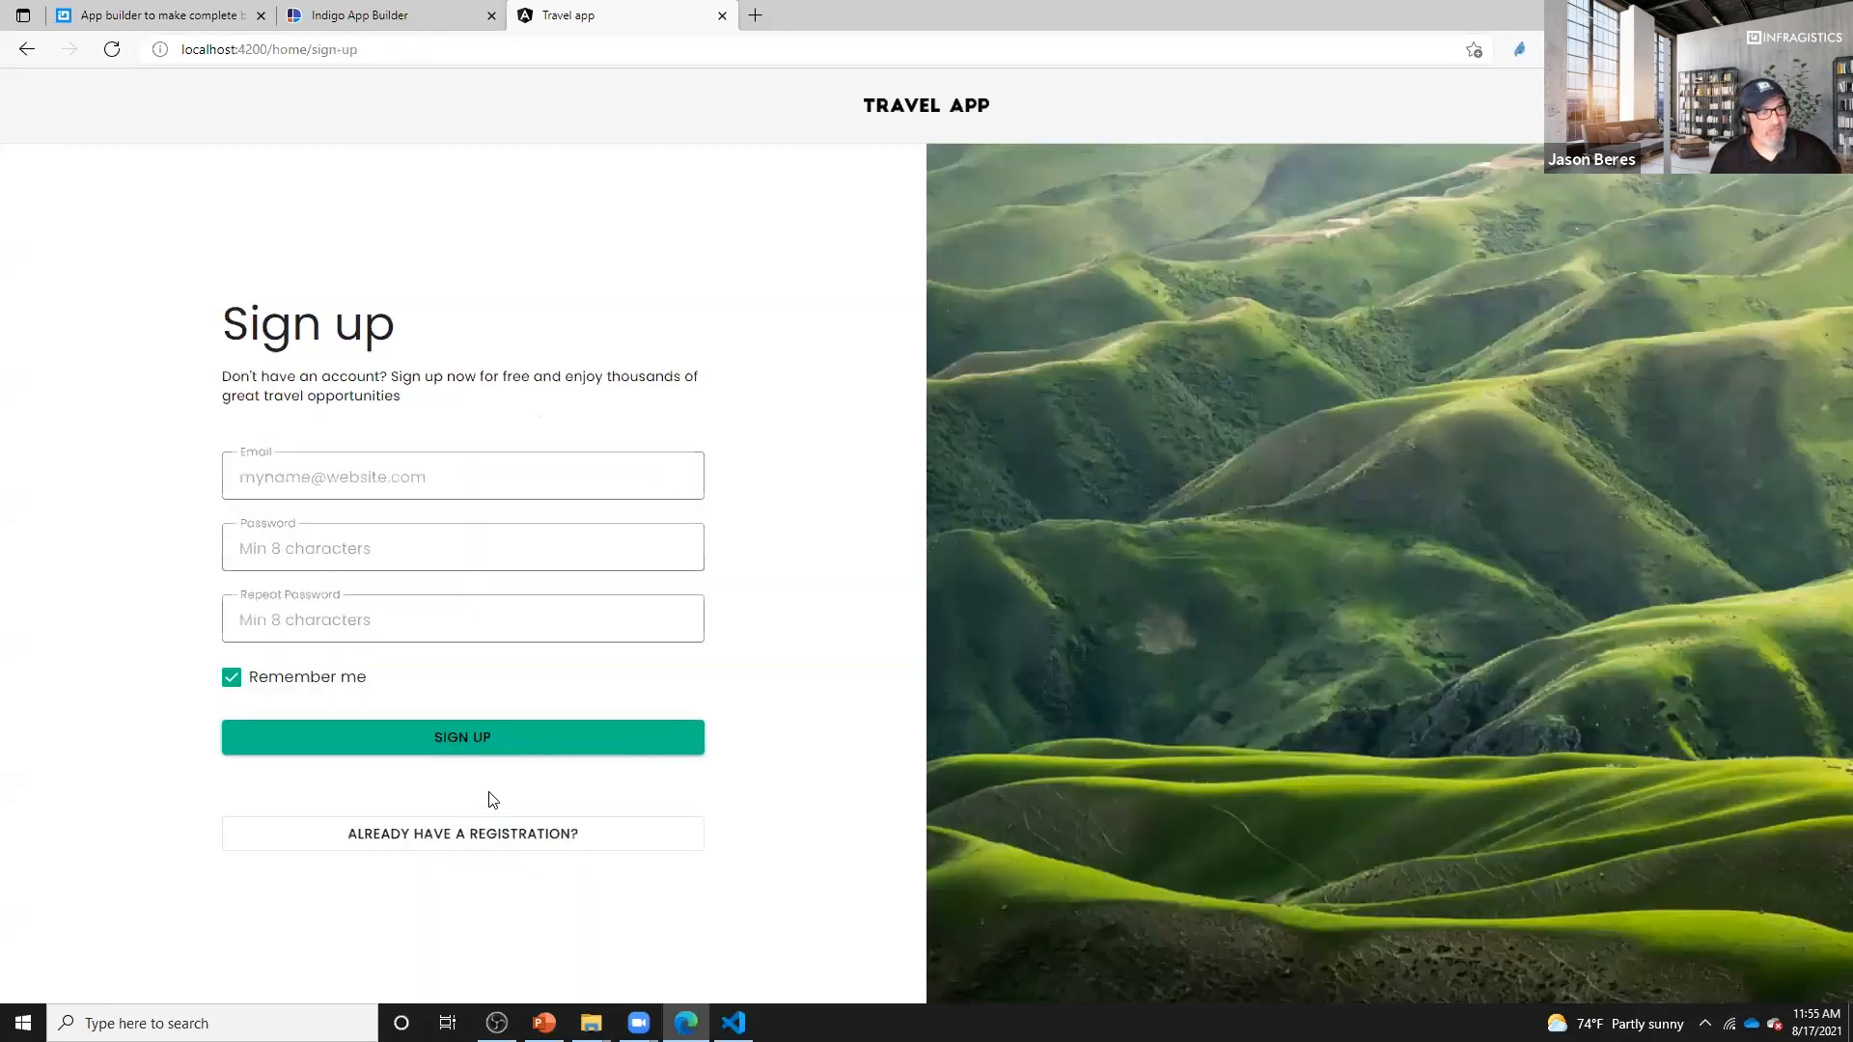
pyautogui.click(454, 745)
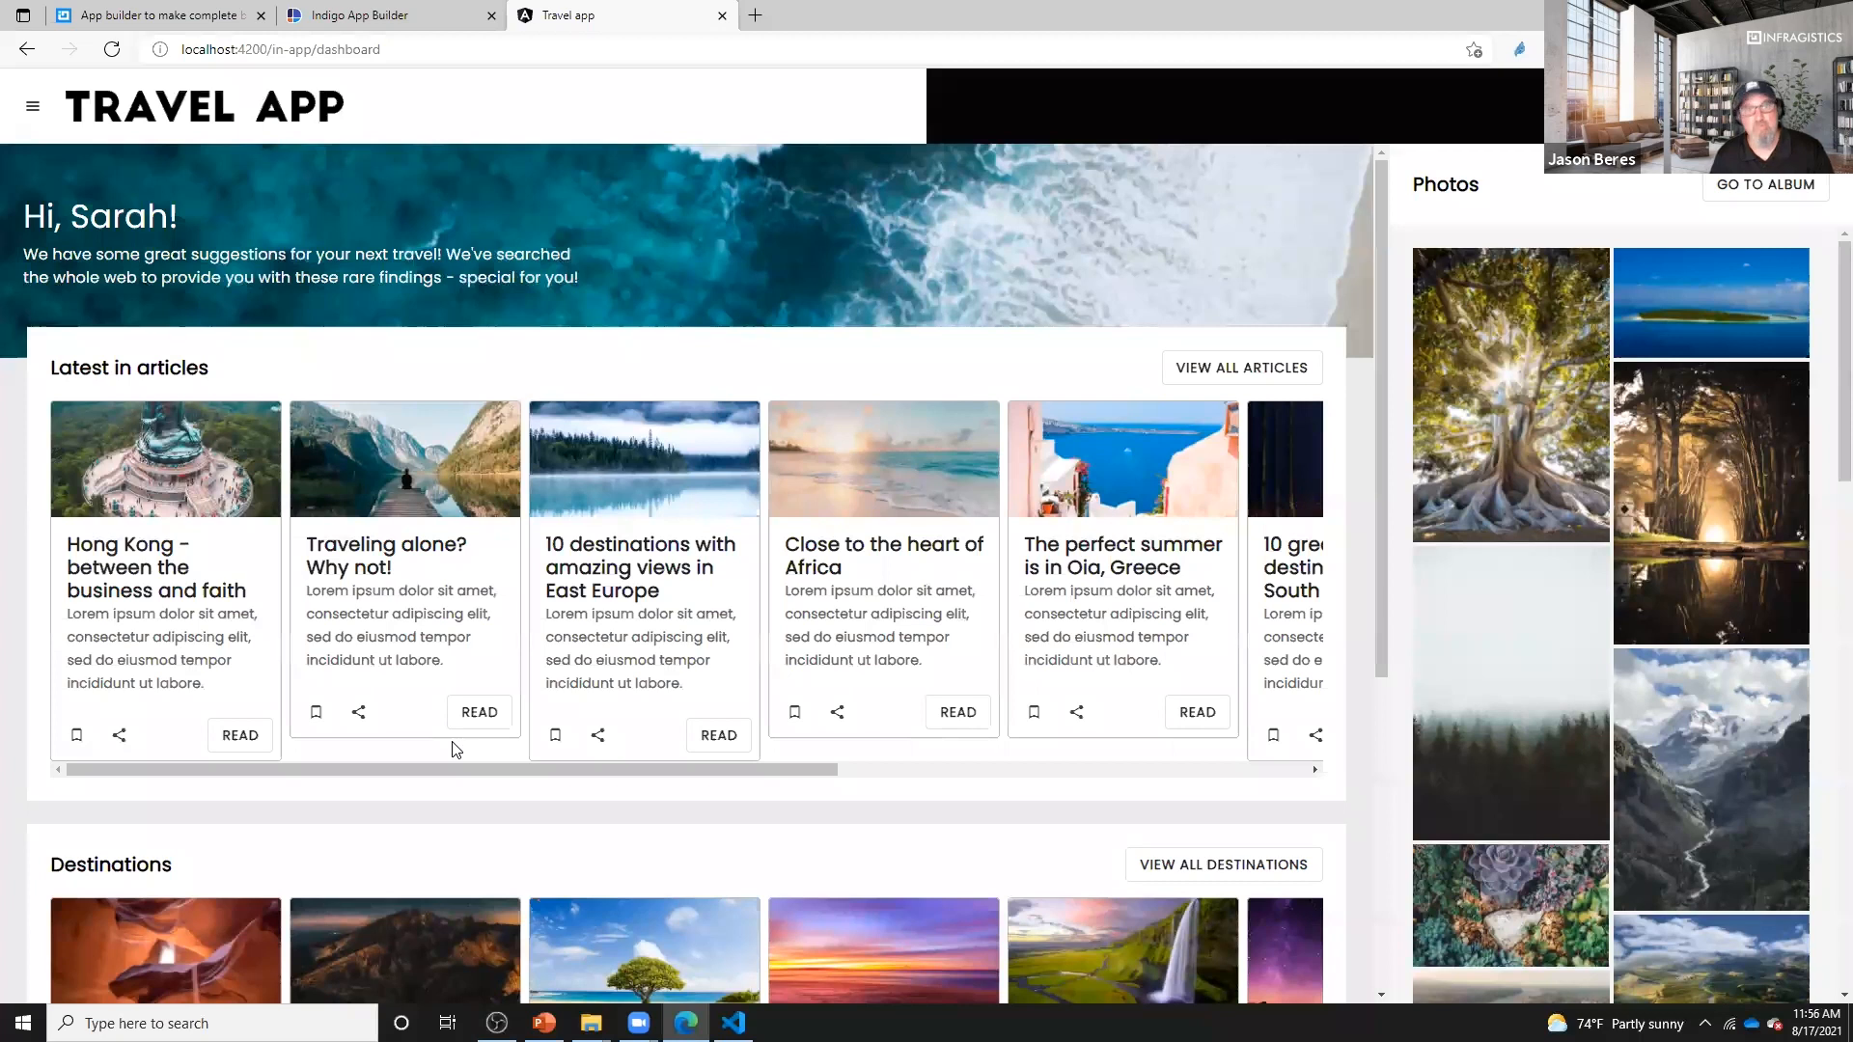
pyautogui.moveTo(467, 769); pyautogui.dragTo(319, 772)
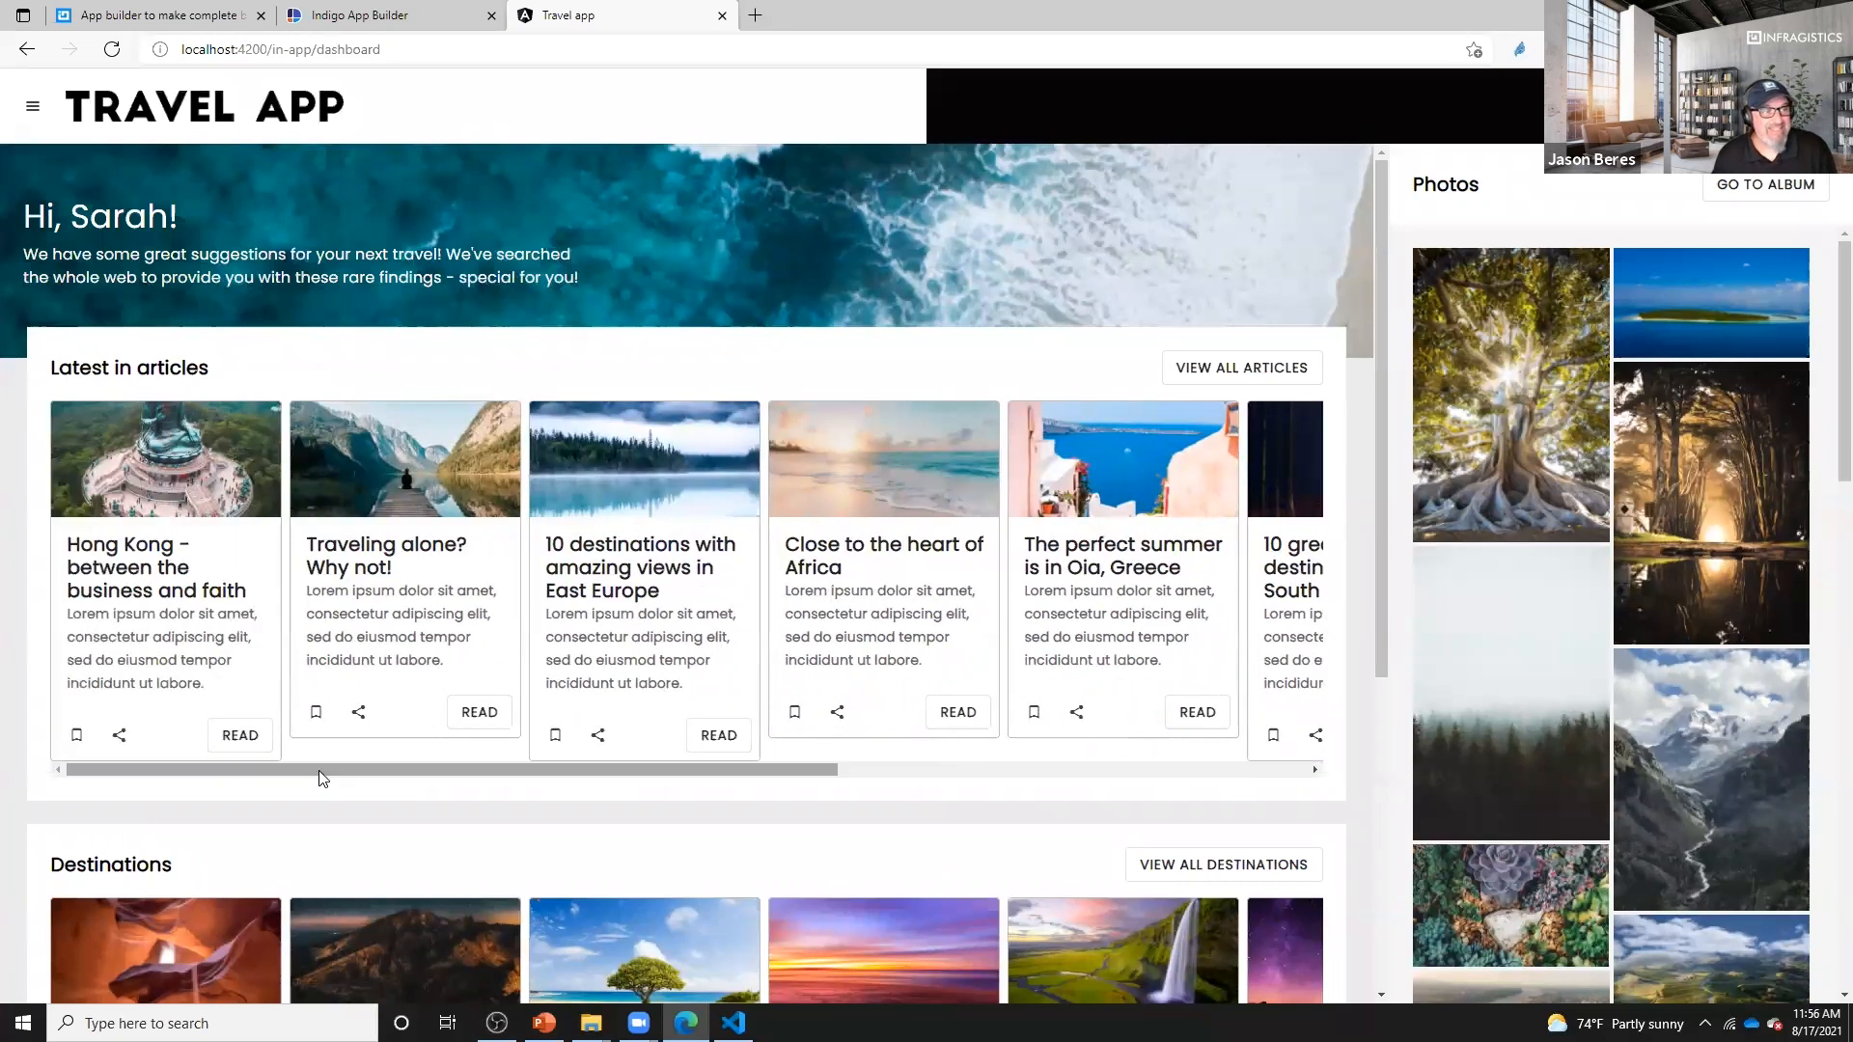
# - Test the navigation drawer by opening Articles, returning to Dashboard, and closing the drawer
pyautogui.click(31, 106)
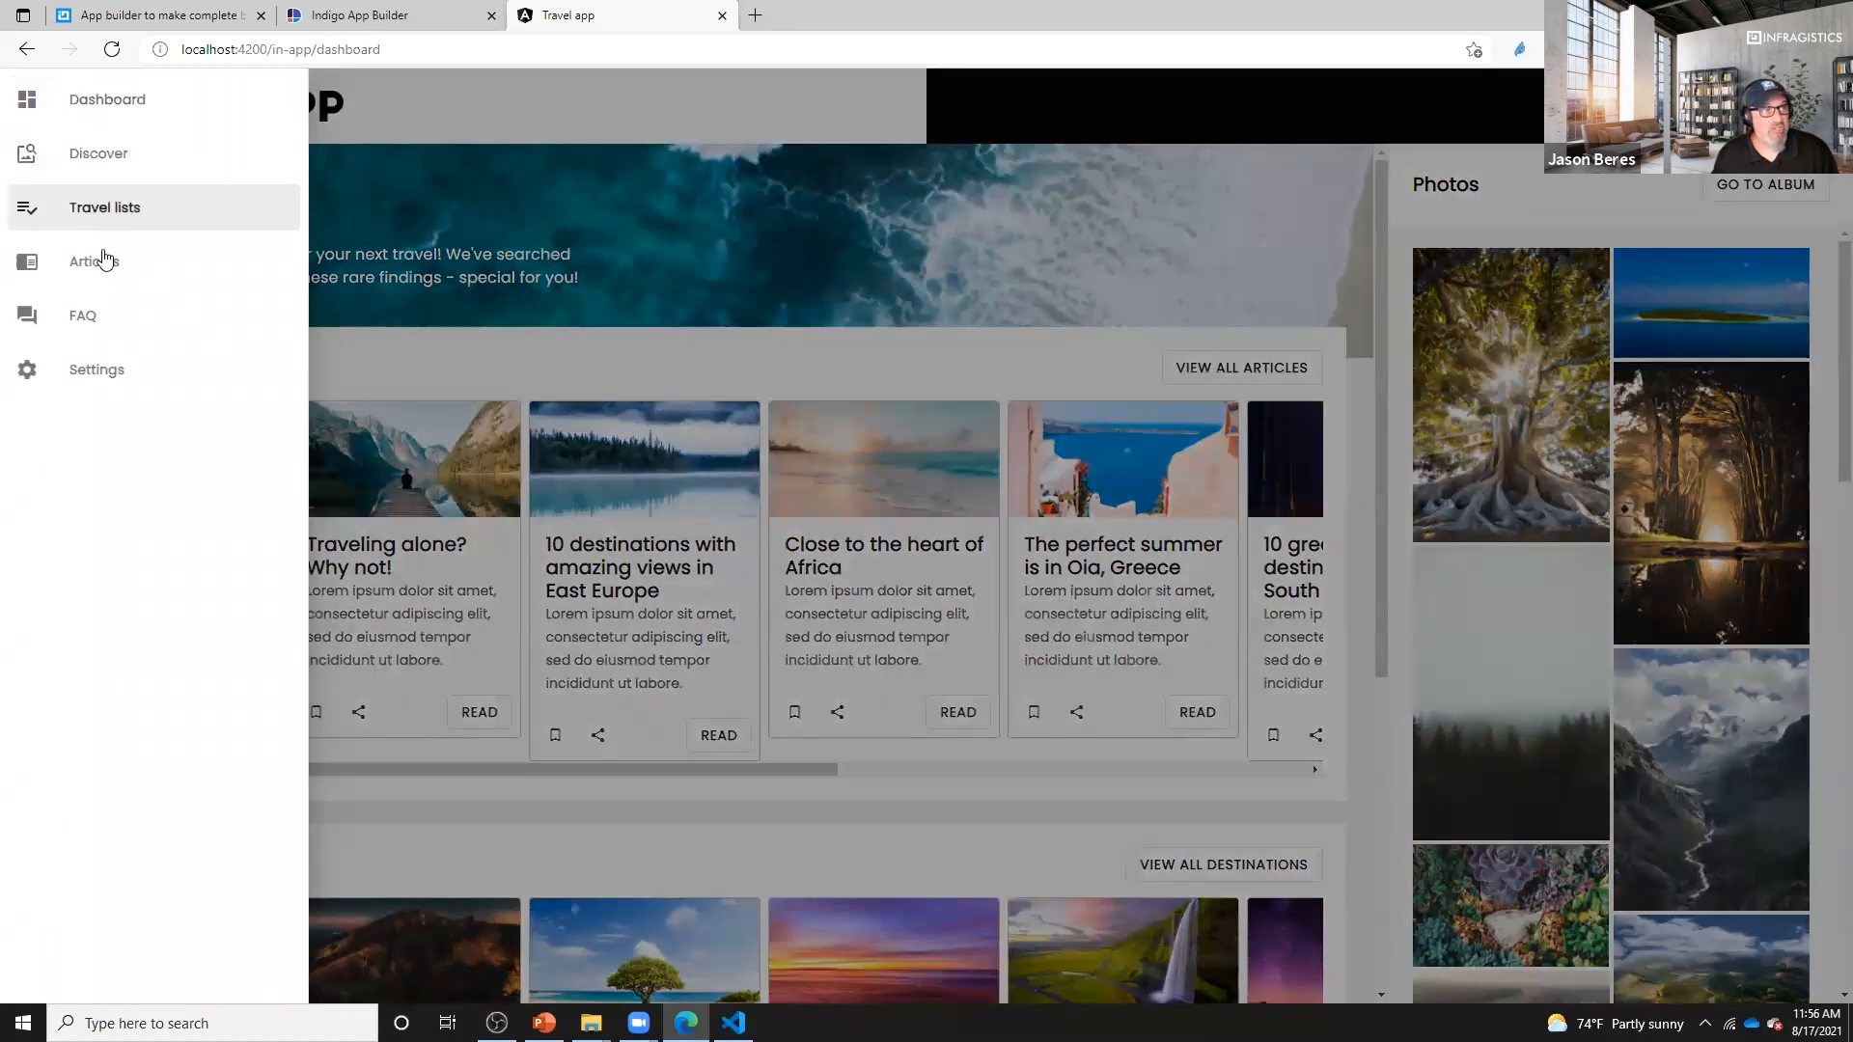
pyautogui.click(101, 261)
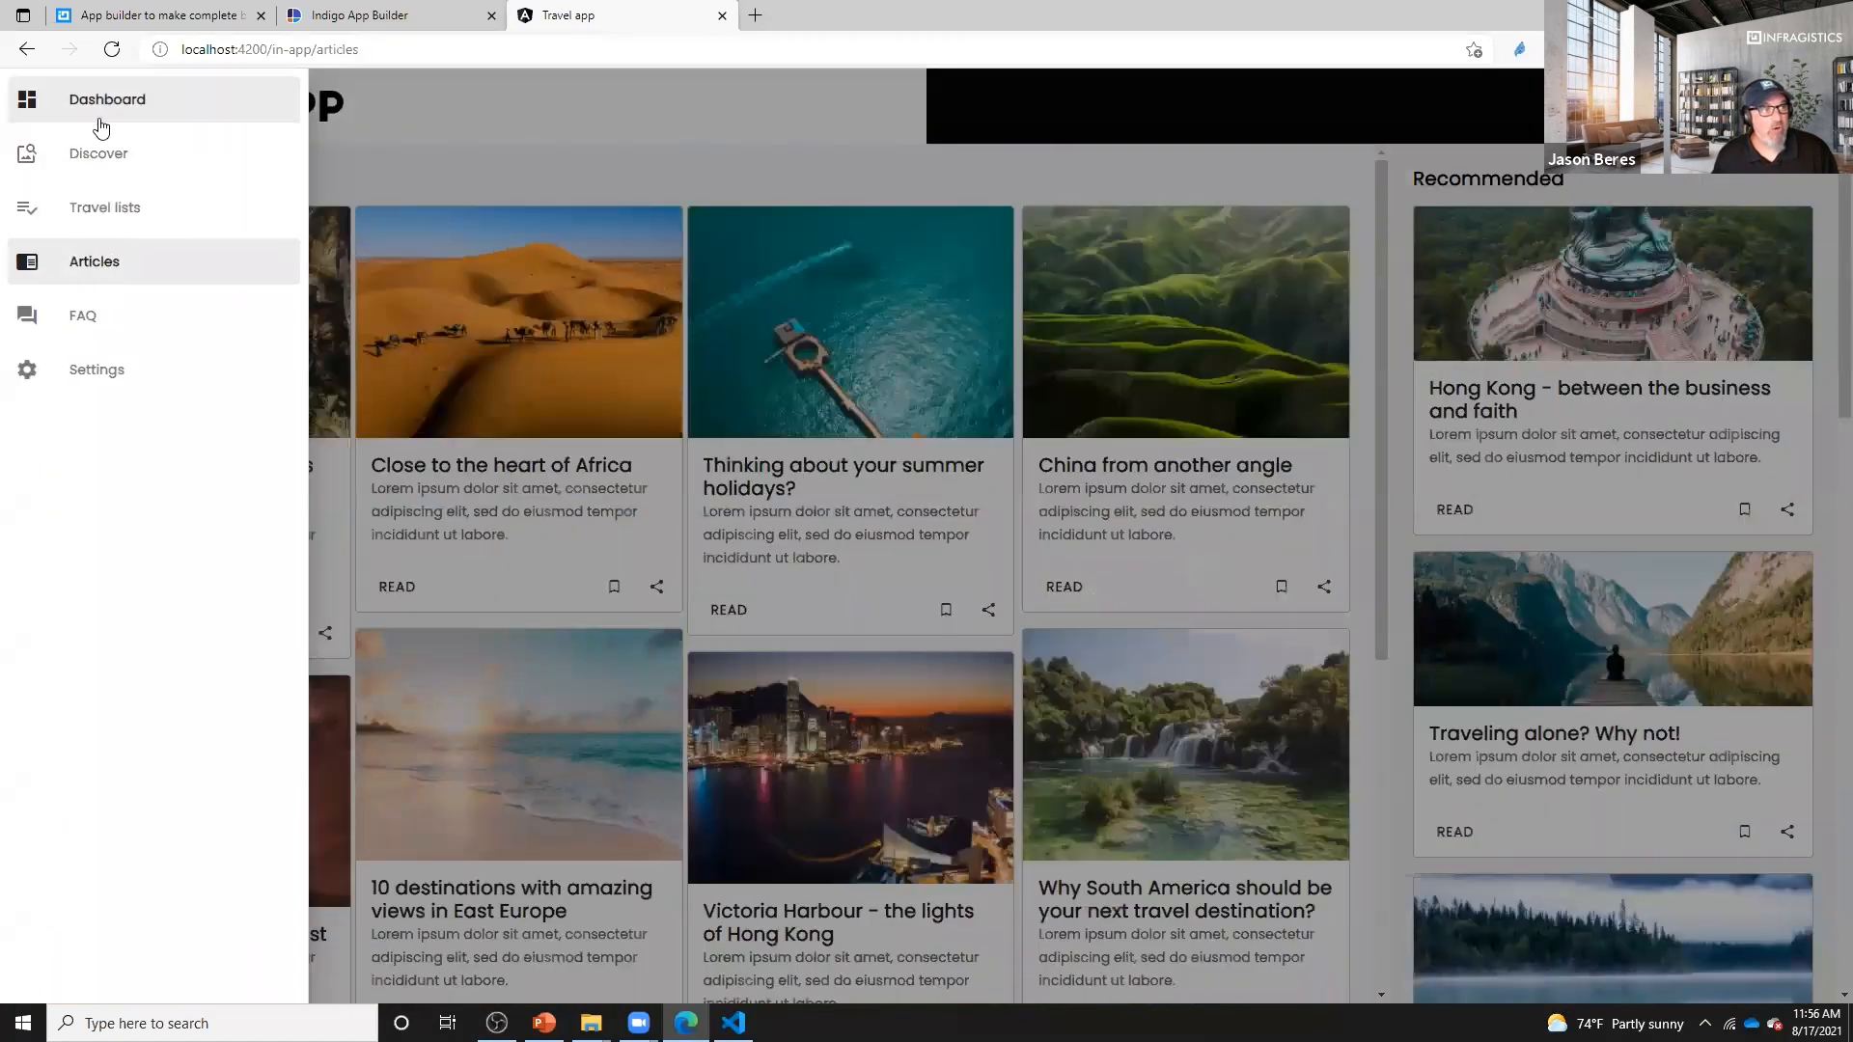
pyautogui.click(106, 112)
pyautogui.click(539, 372)
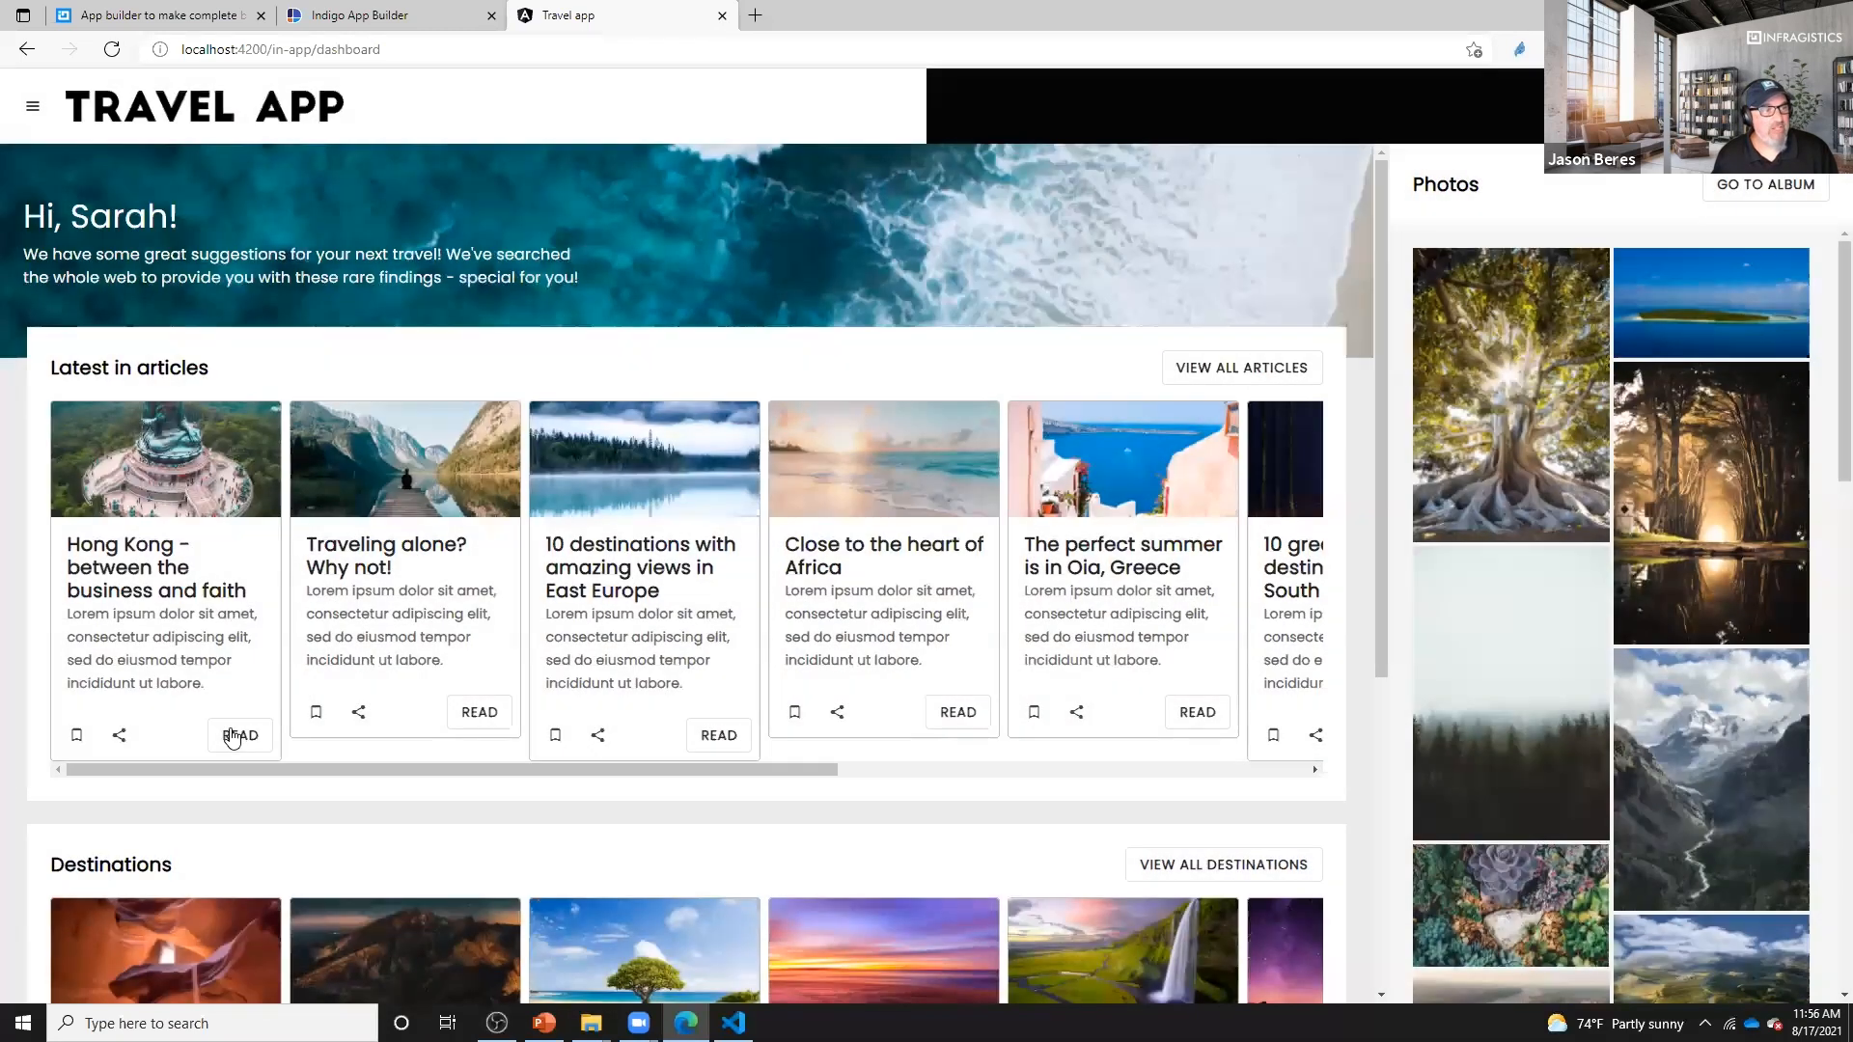
# - Revisit Articles with the drawer closed to see the full page, then return to Dashboard and look over its content
pyautogui.click(32, 107)
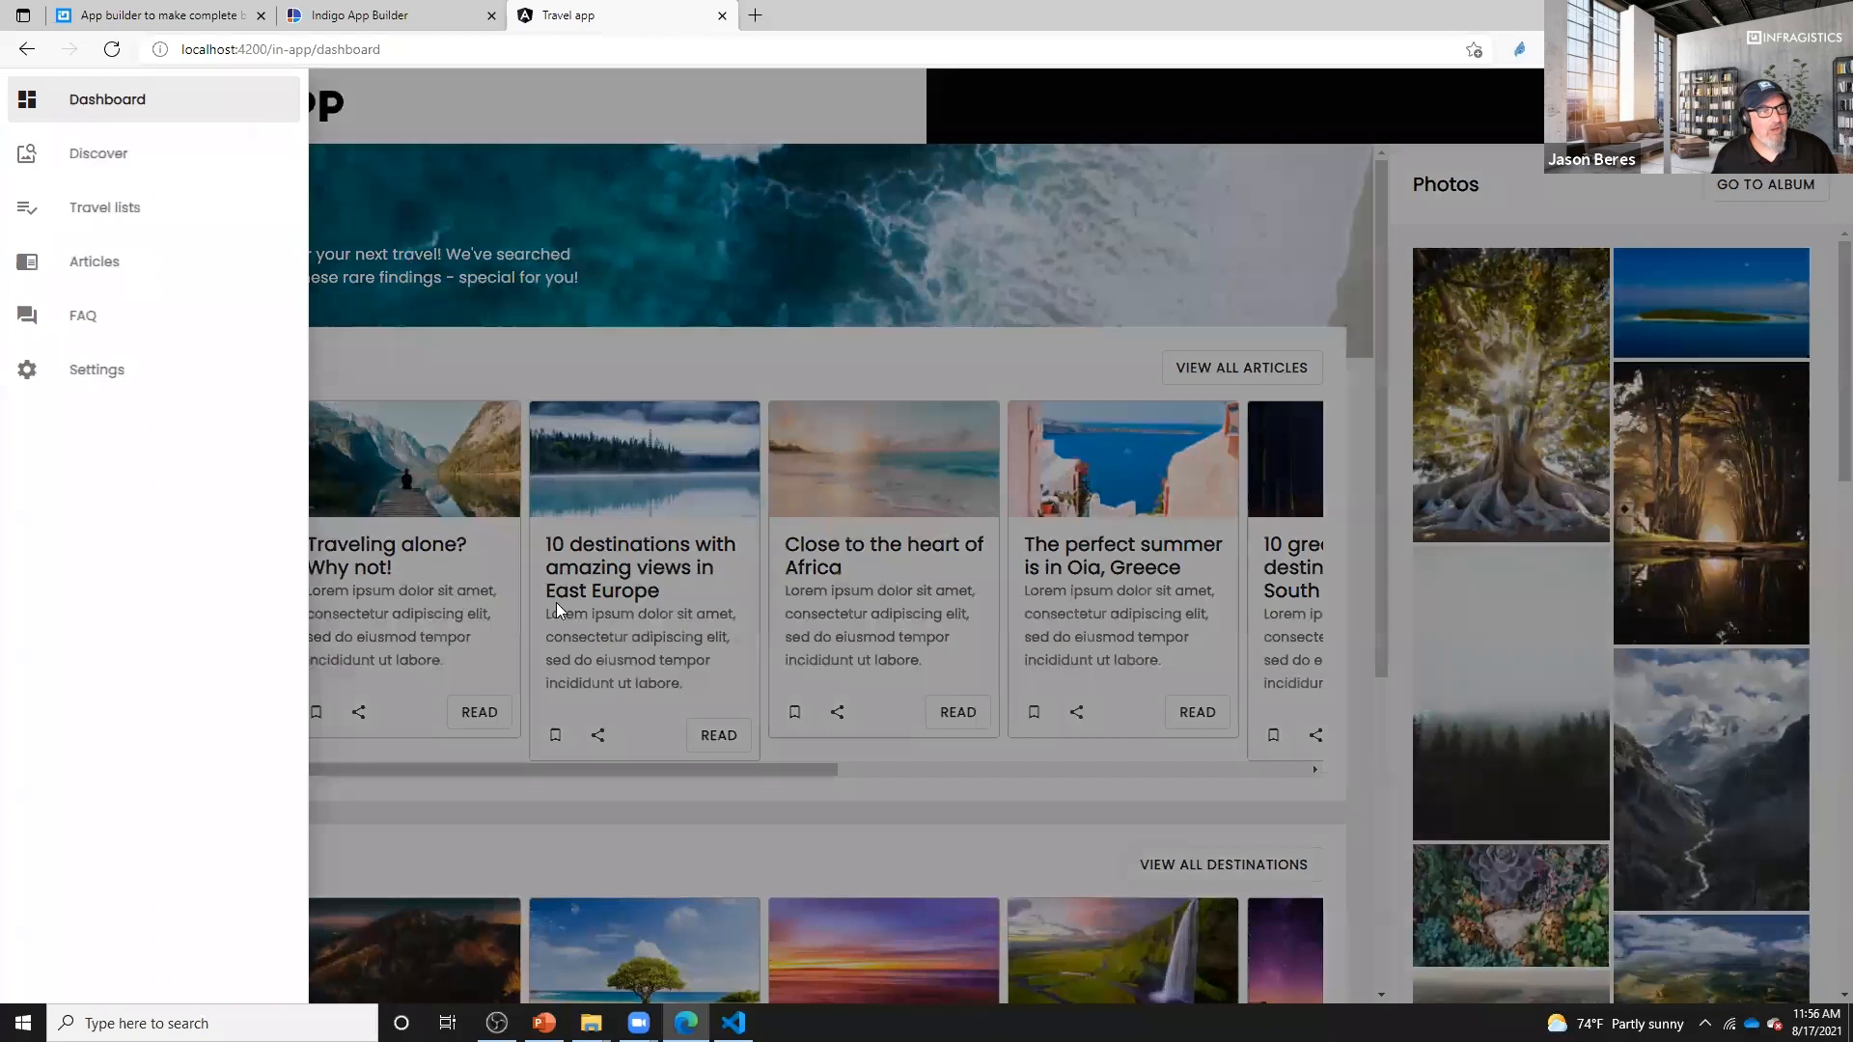
pyautogui.click(116, 256)
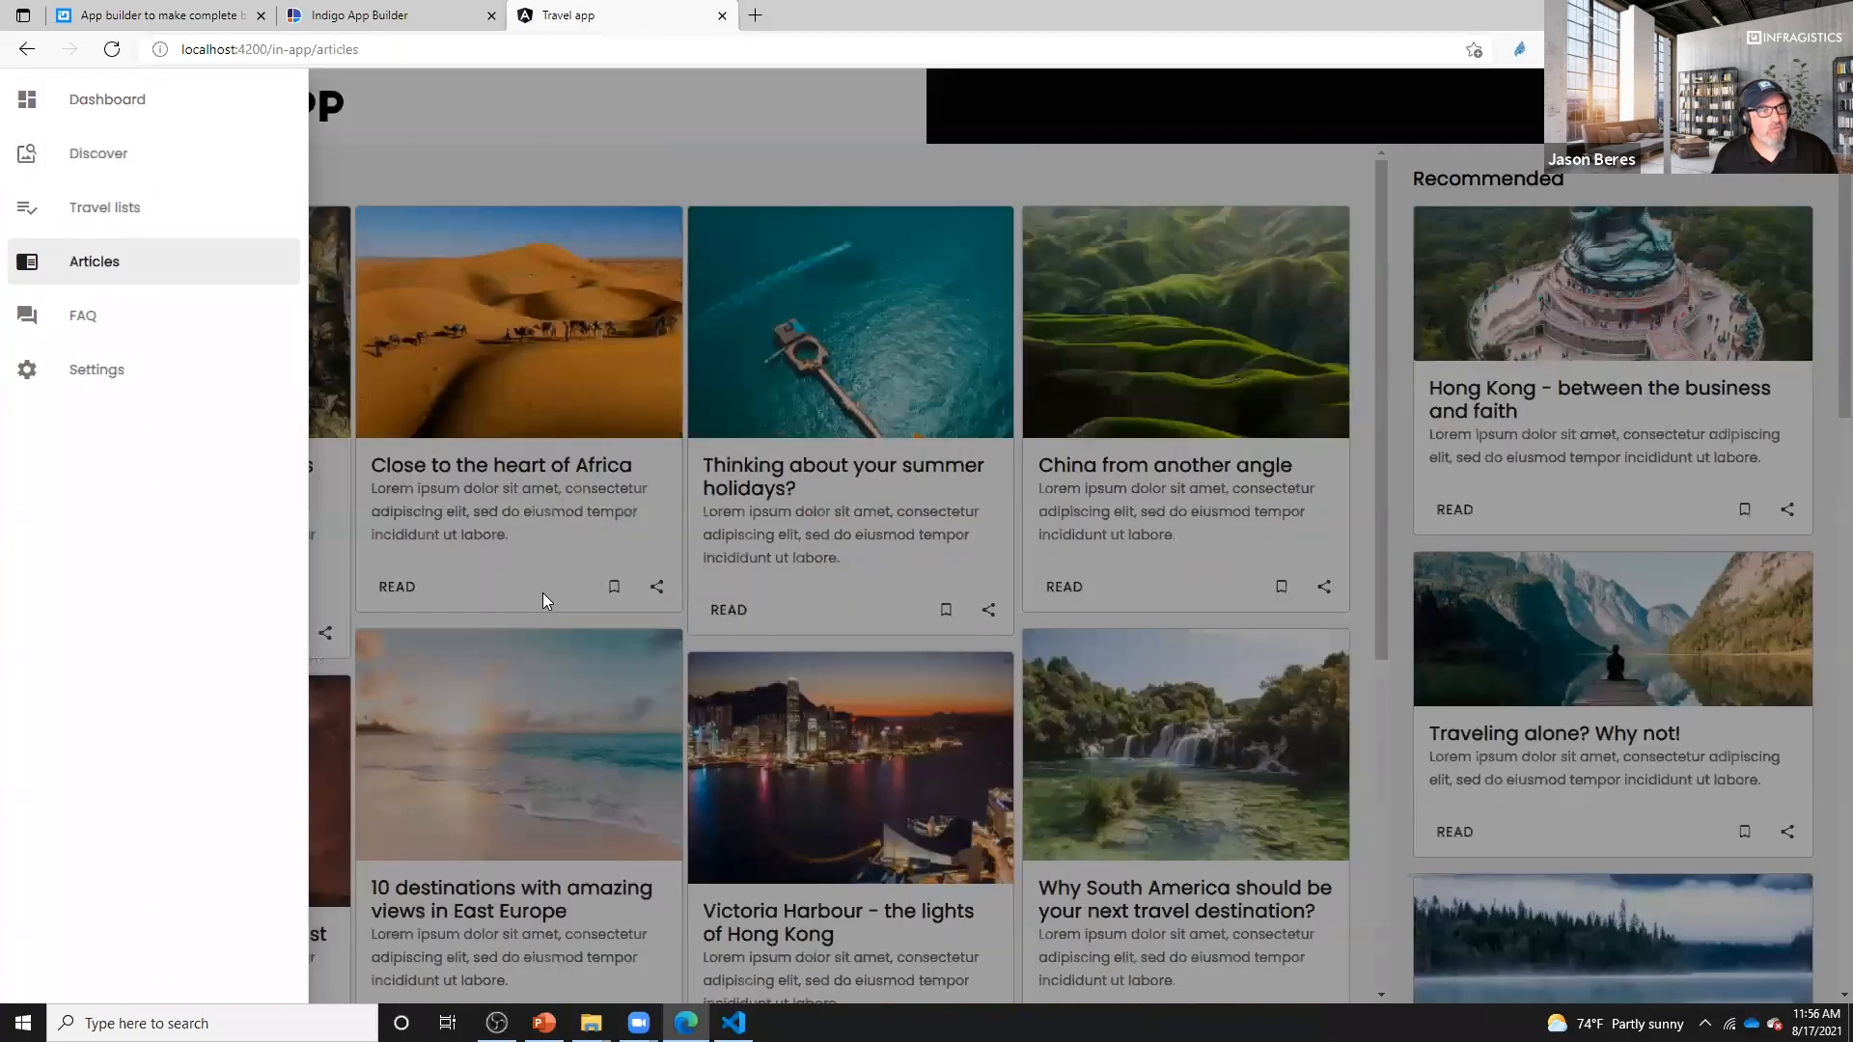
pyautogui.click(243, 639)
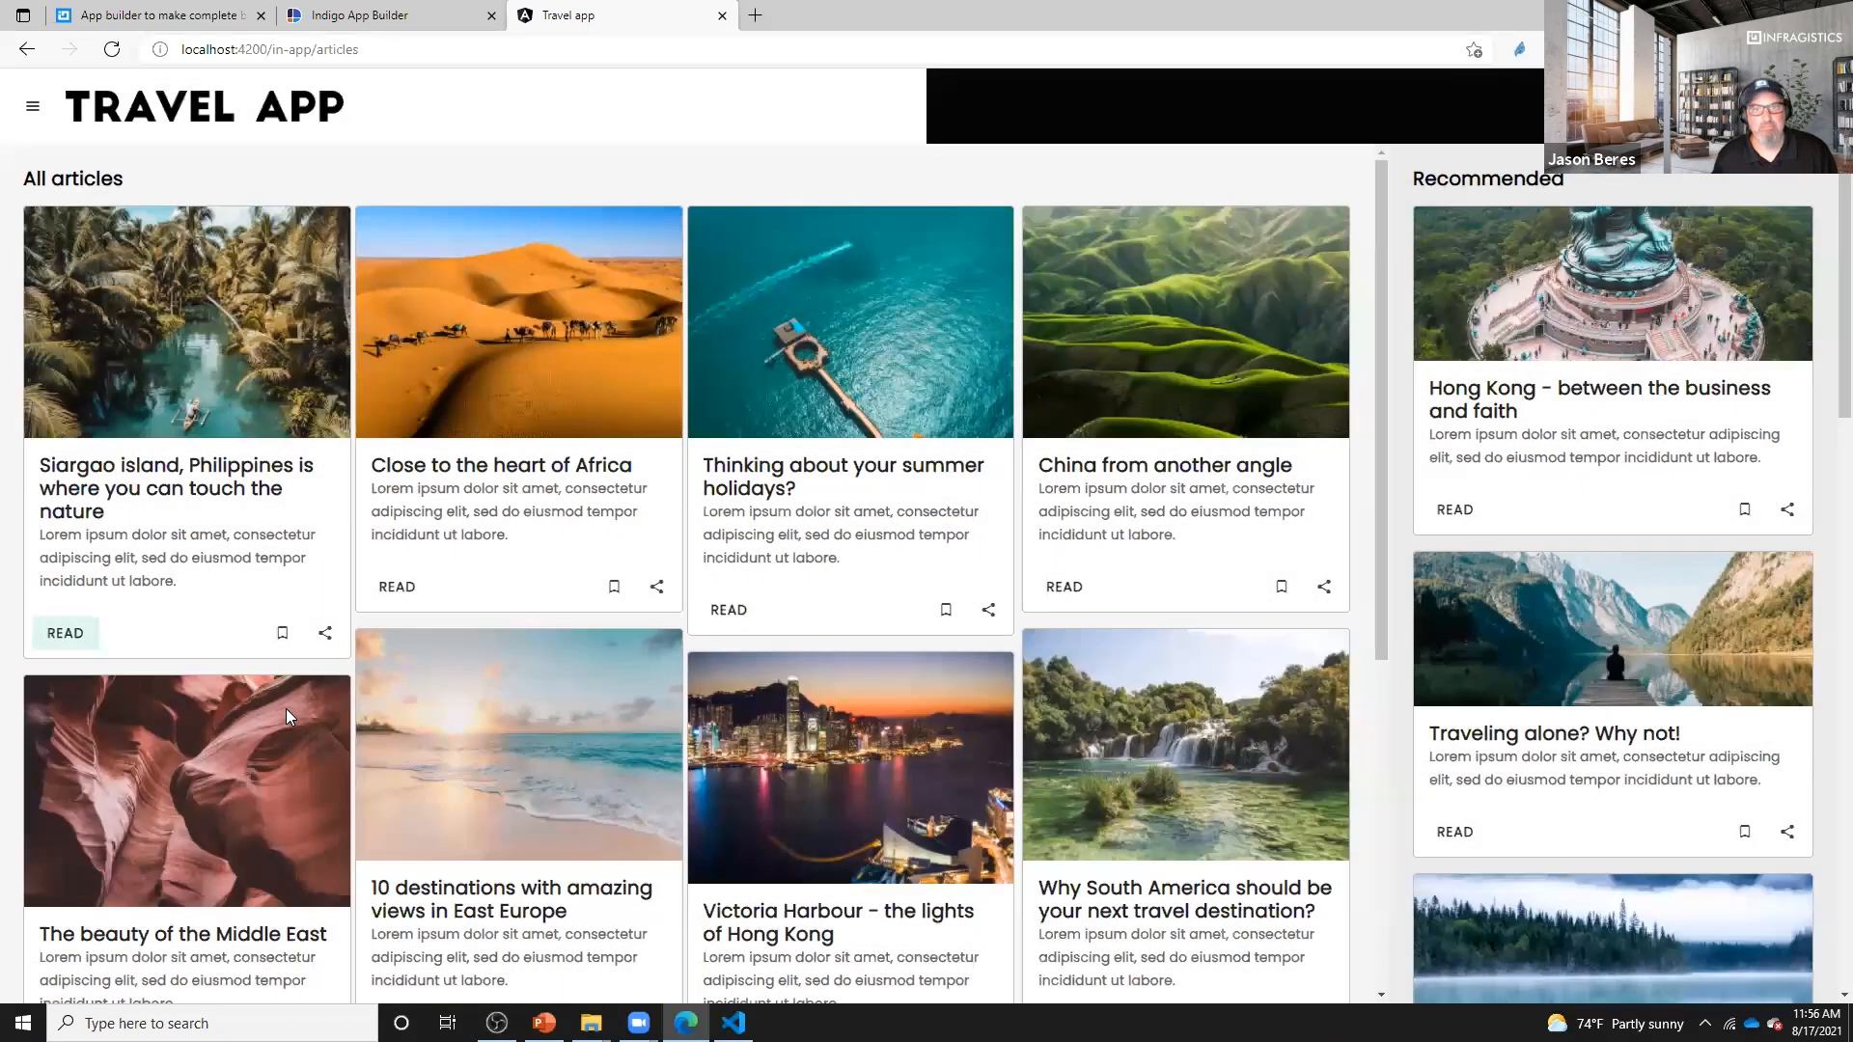
pyautogui.click(32, 106)
pyautogui.click(106, 100)
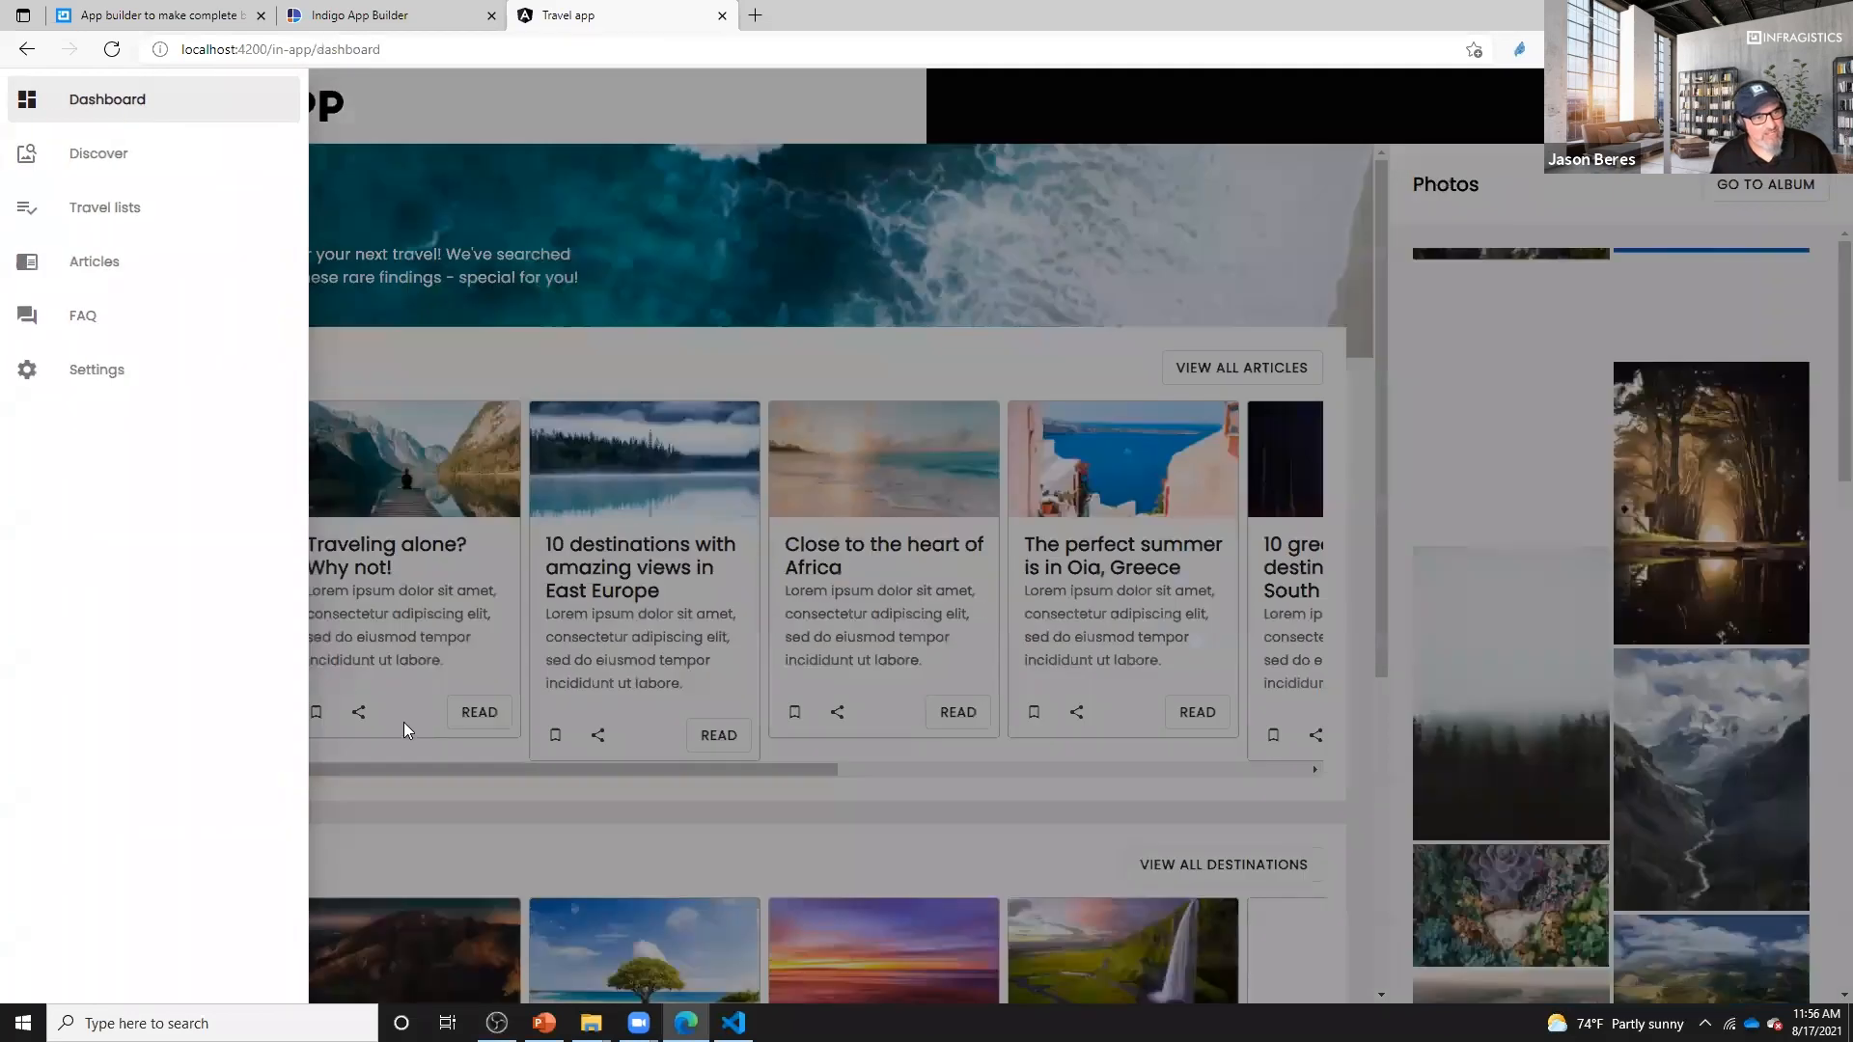
pyautogui.click(446, 792)
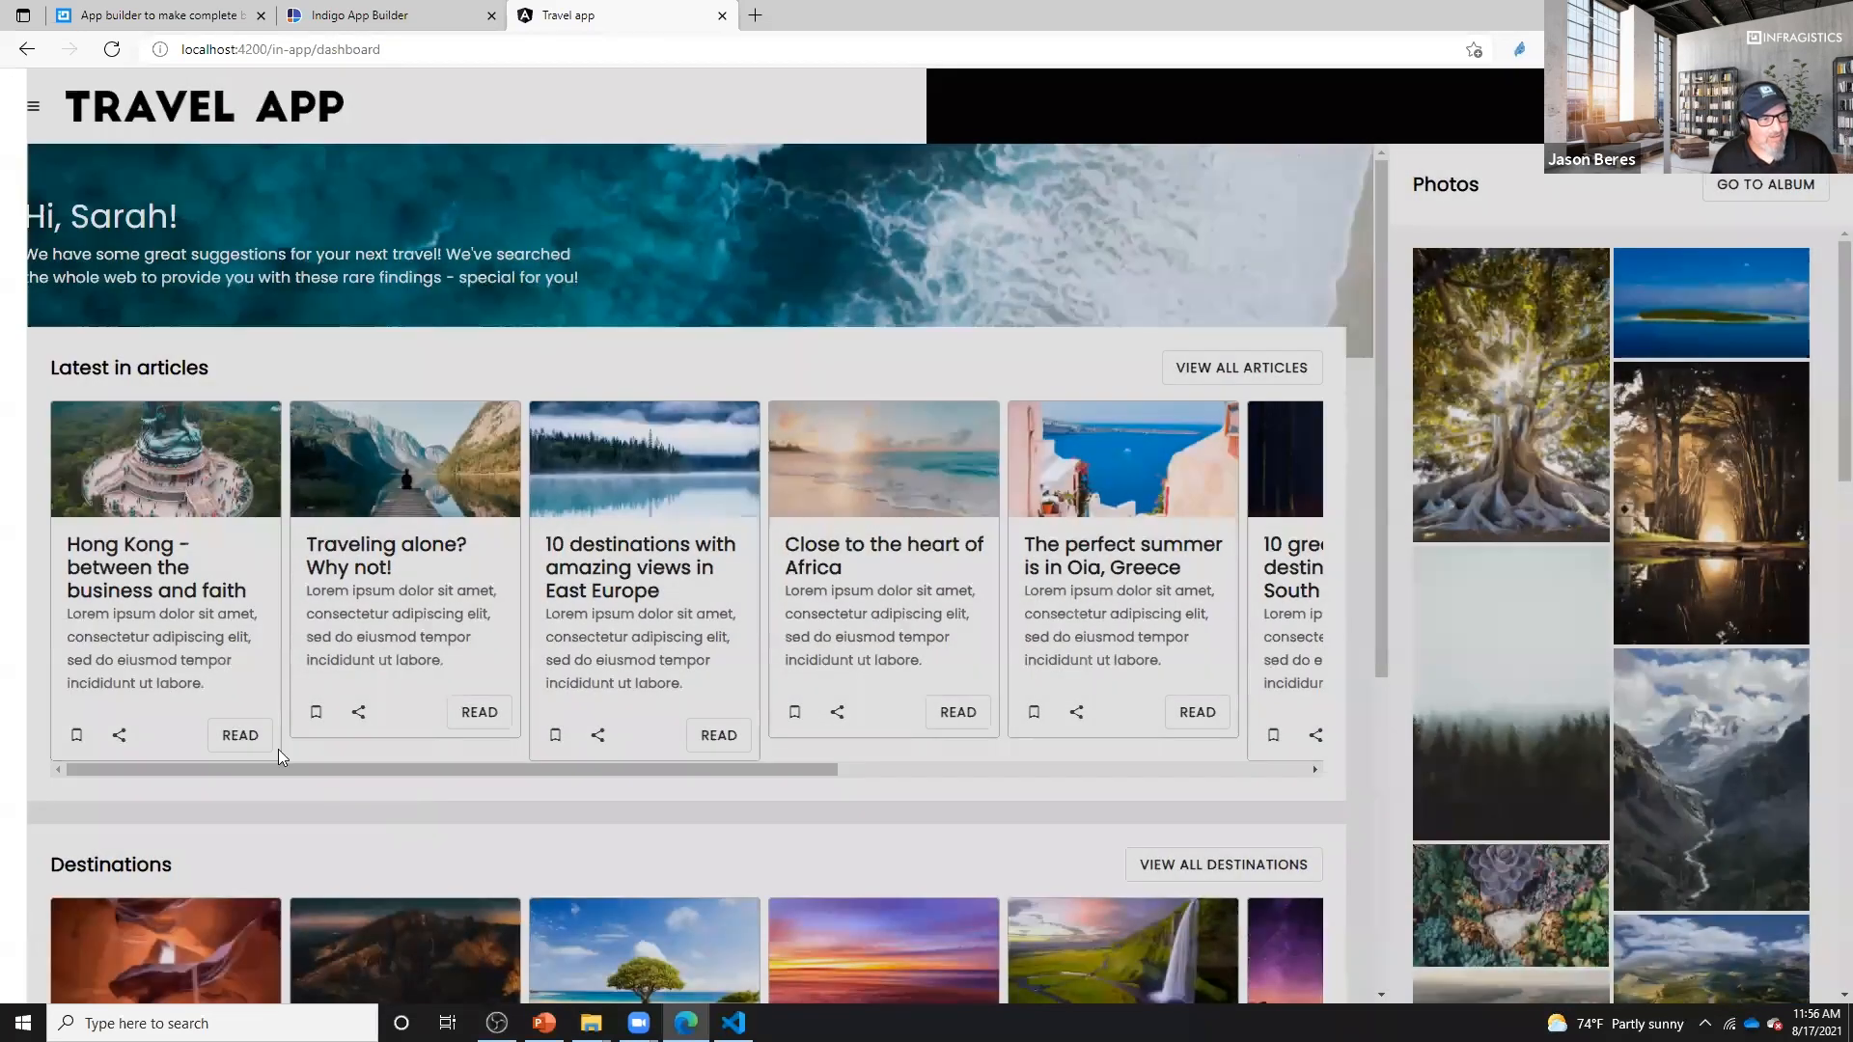
pyautogui.scroll(-5, 242, 628)
pyautogui.scroll(5, 228, 606)
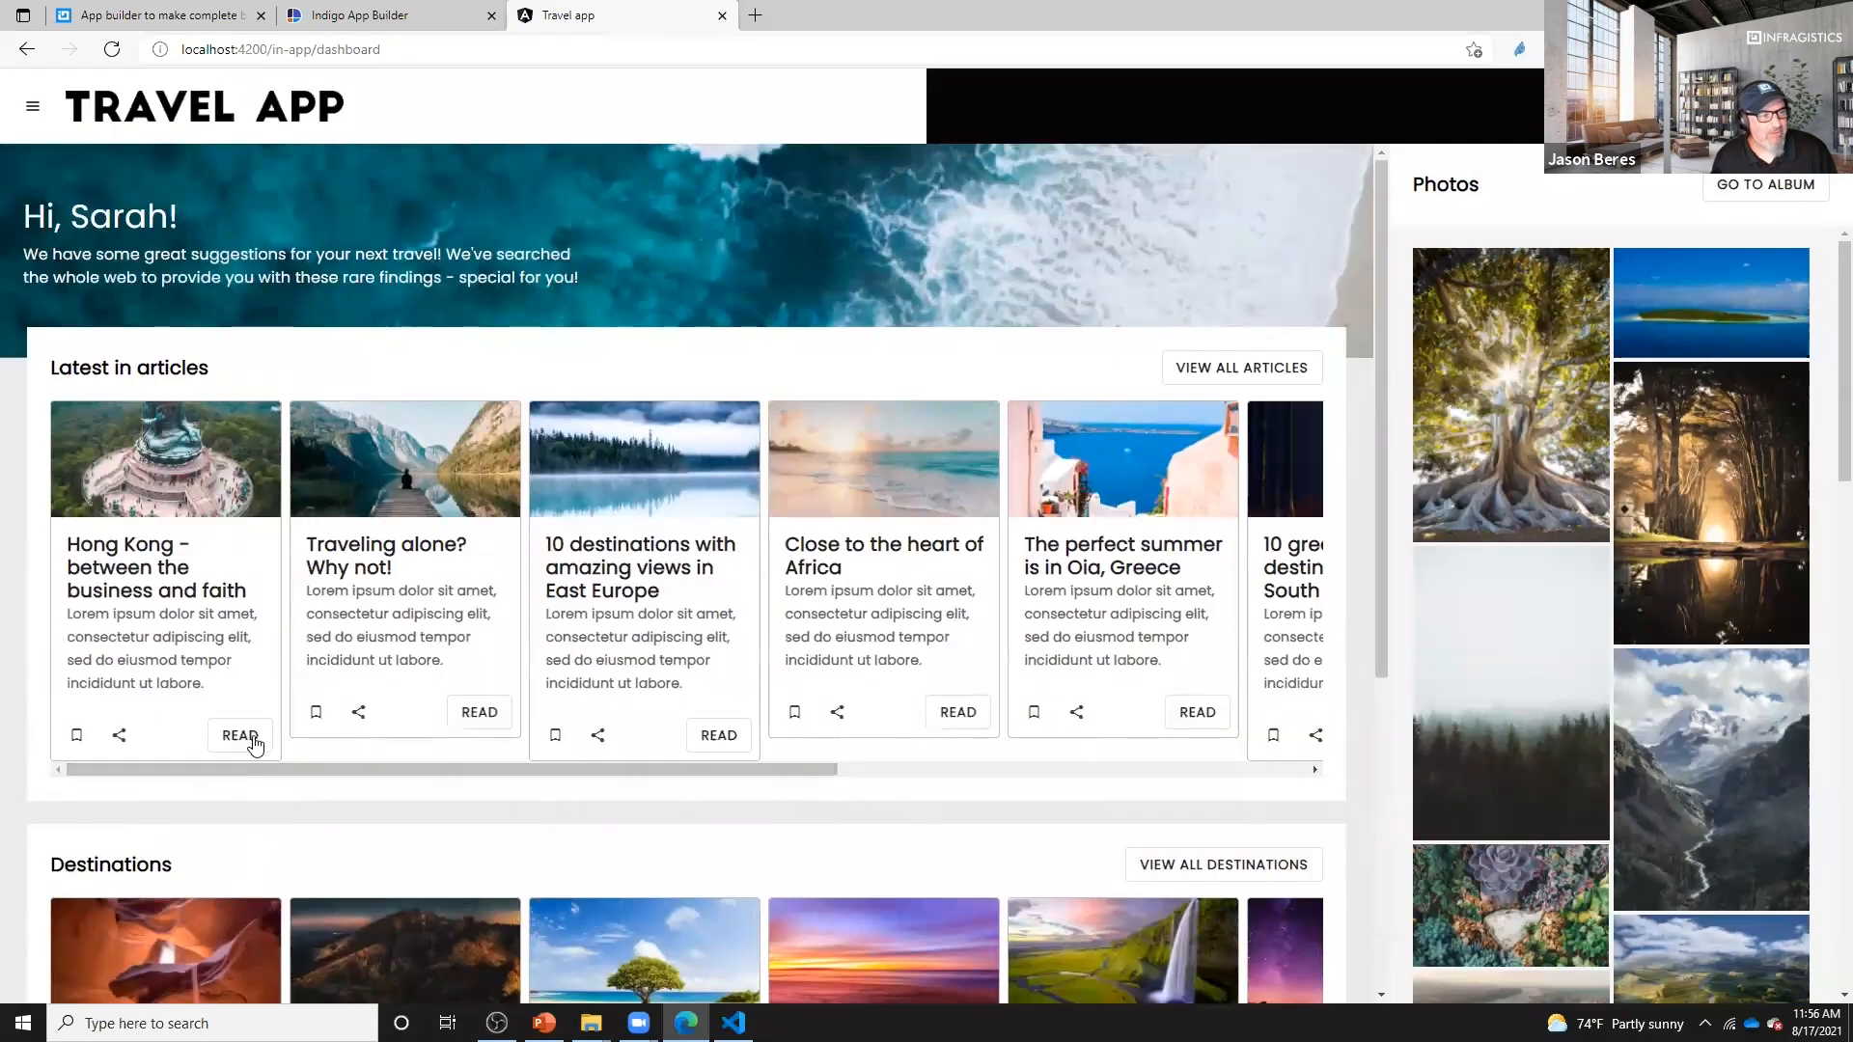
# - Test the dashboard's View all articles link, and return to Dashboard through the navigation drawer
pyautogui.click(1241, 365)
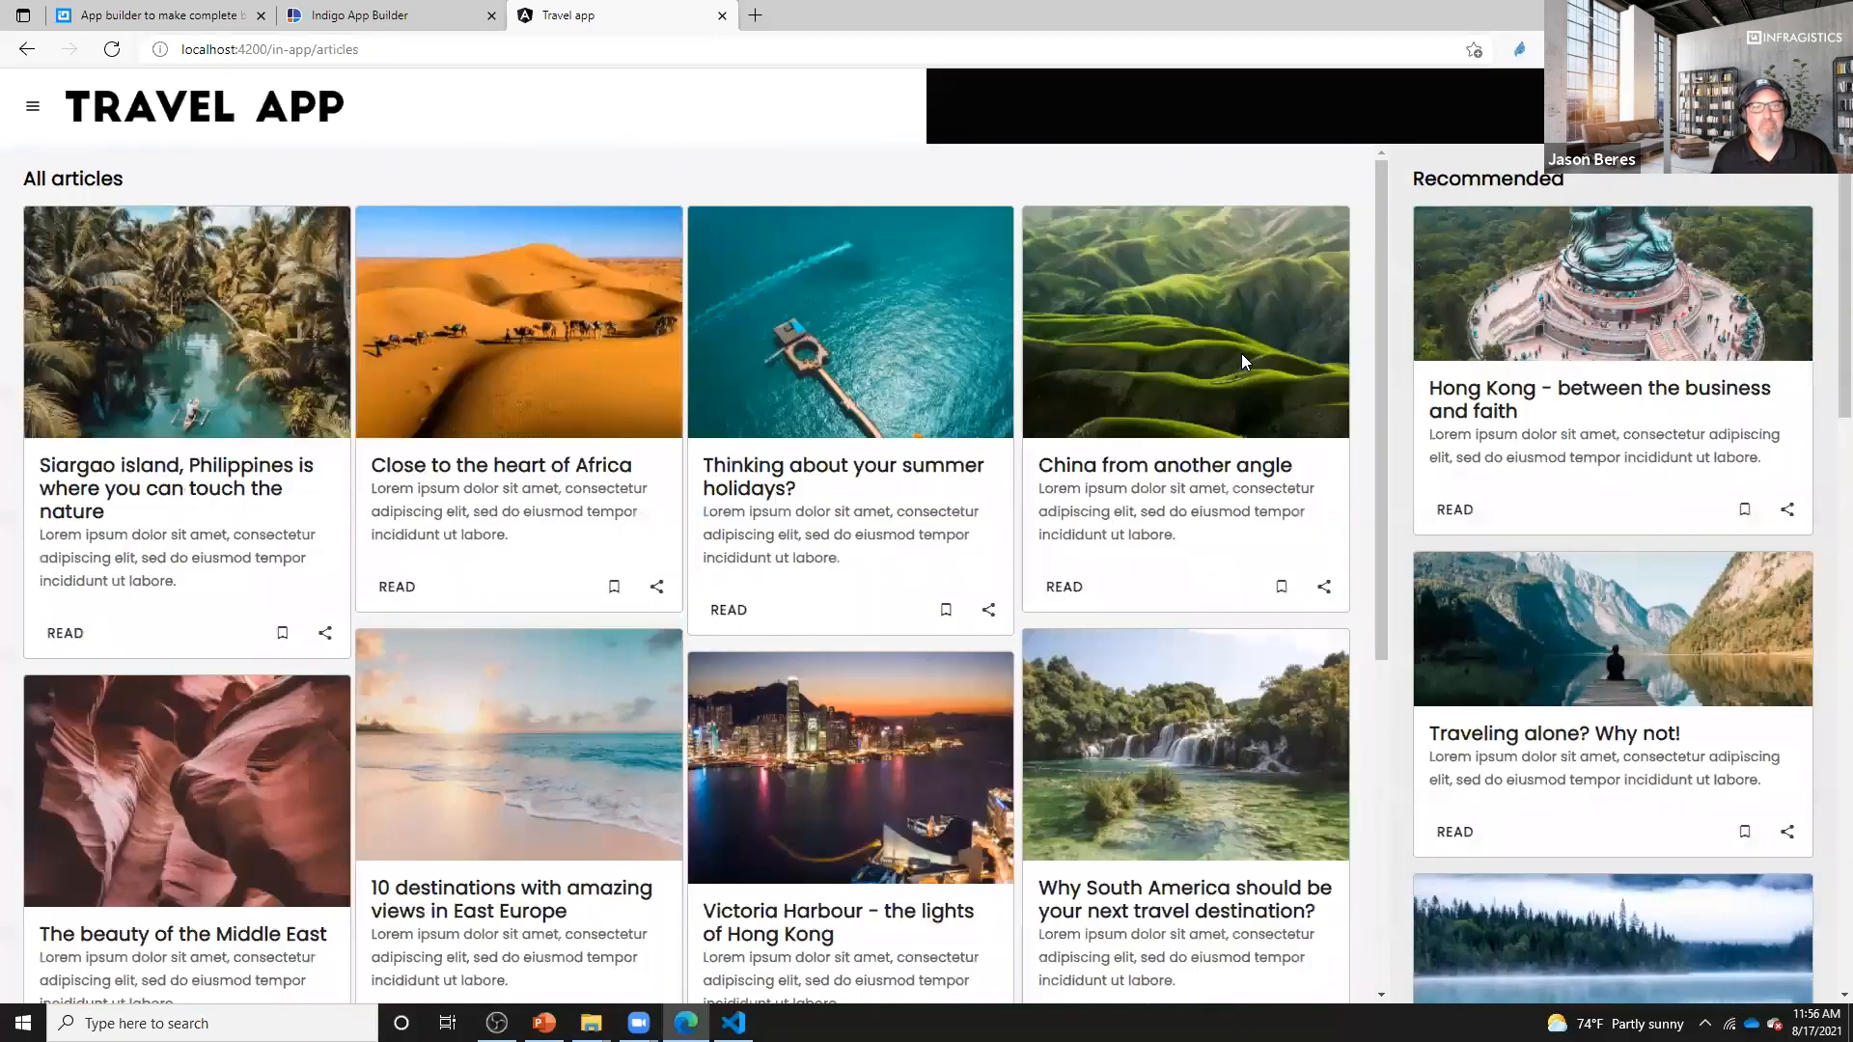
pyautogui.click(37, 108)
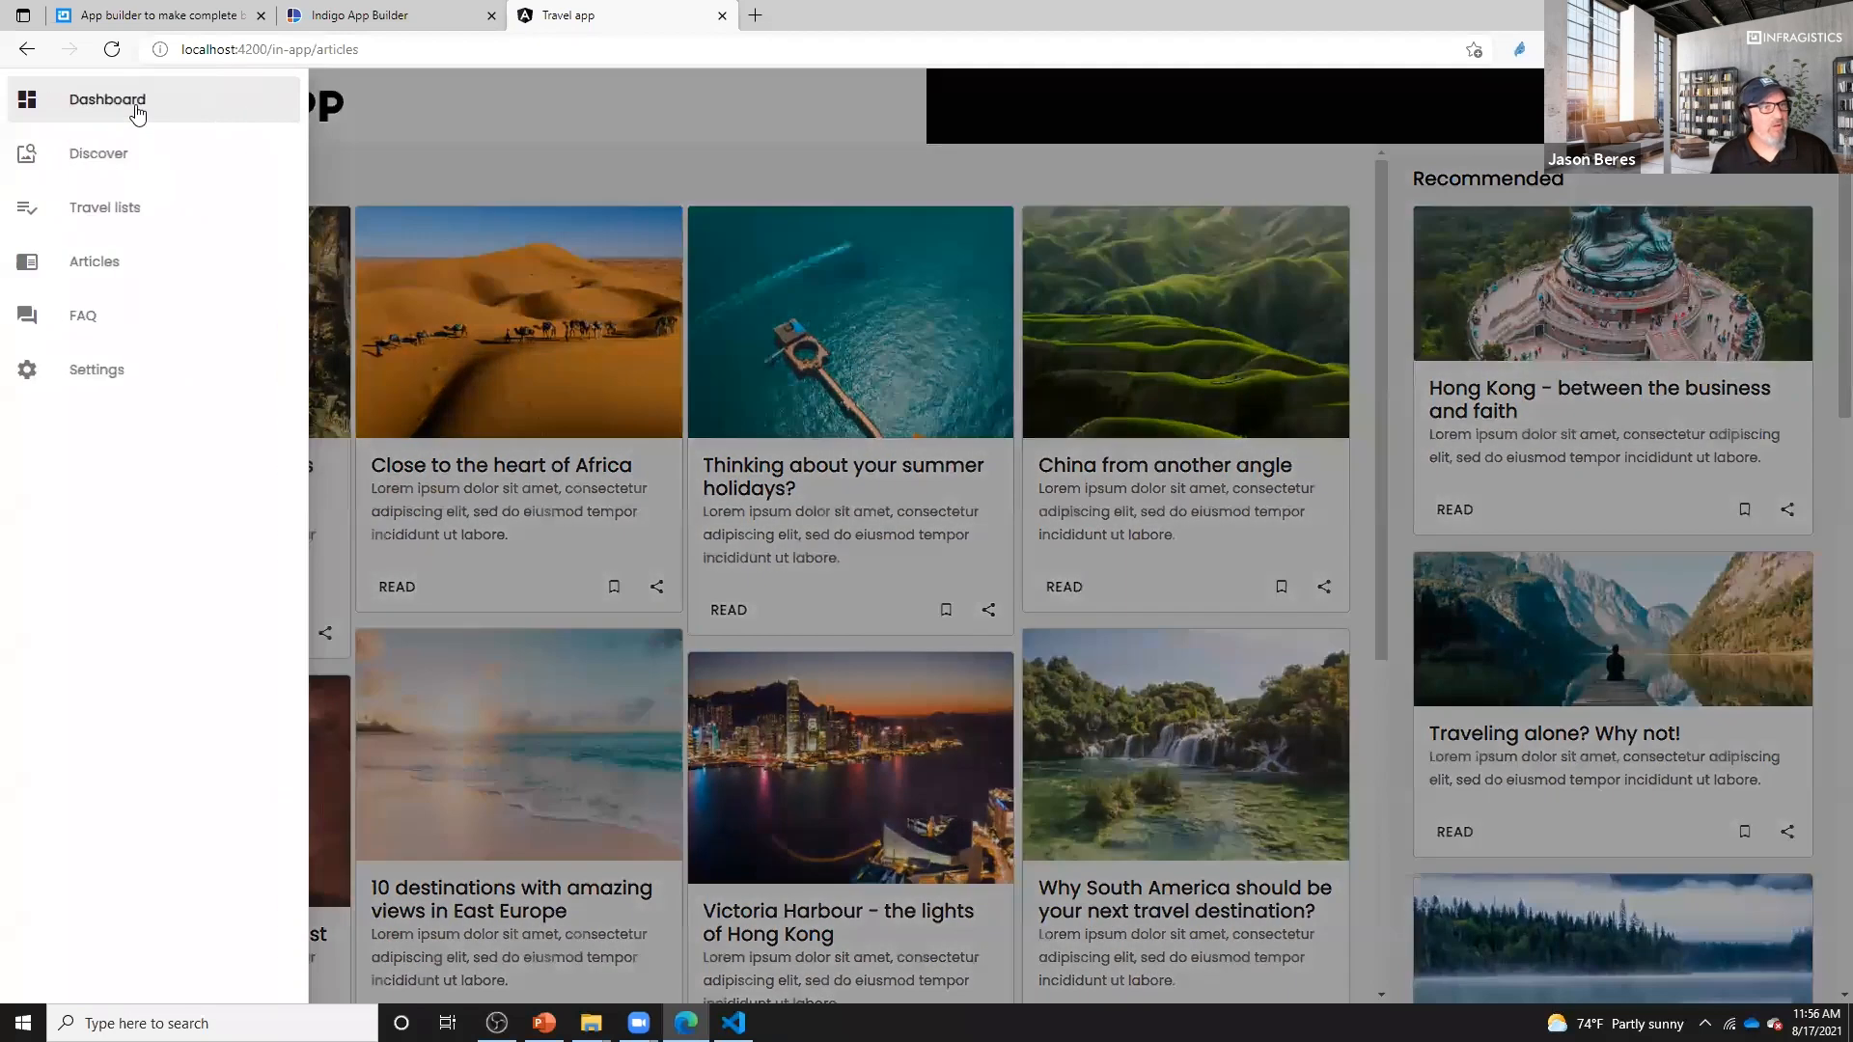
pyautogui.click(138, 112)
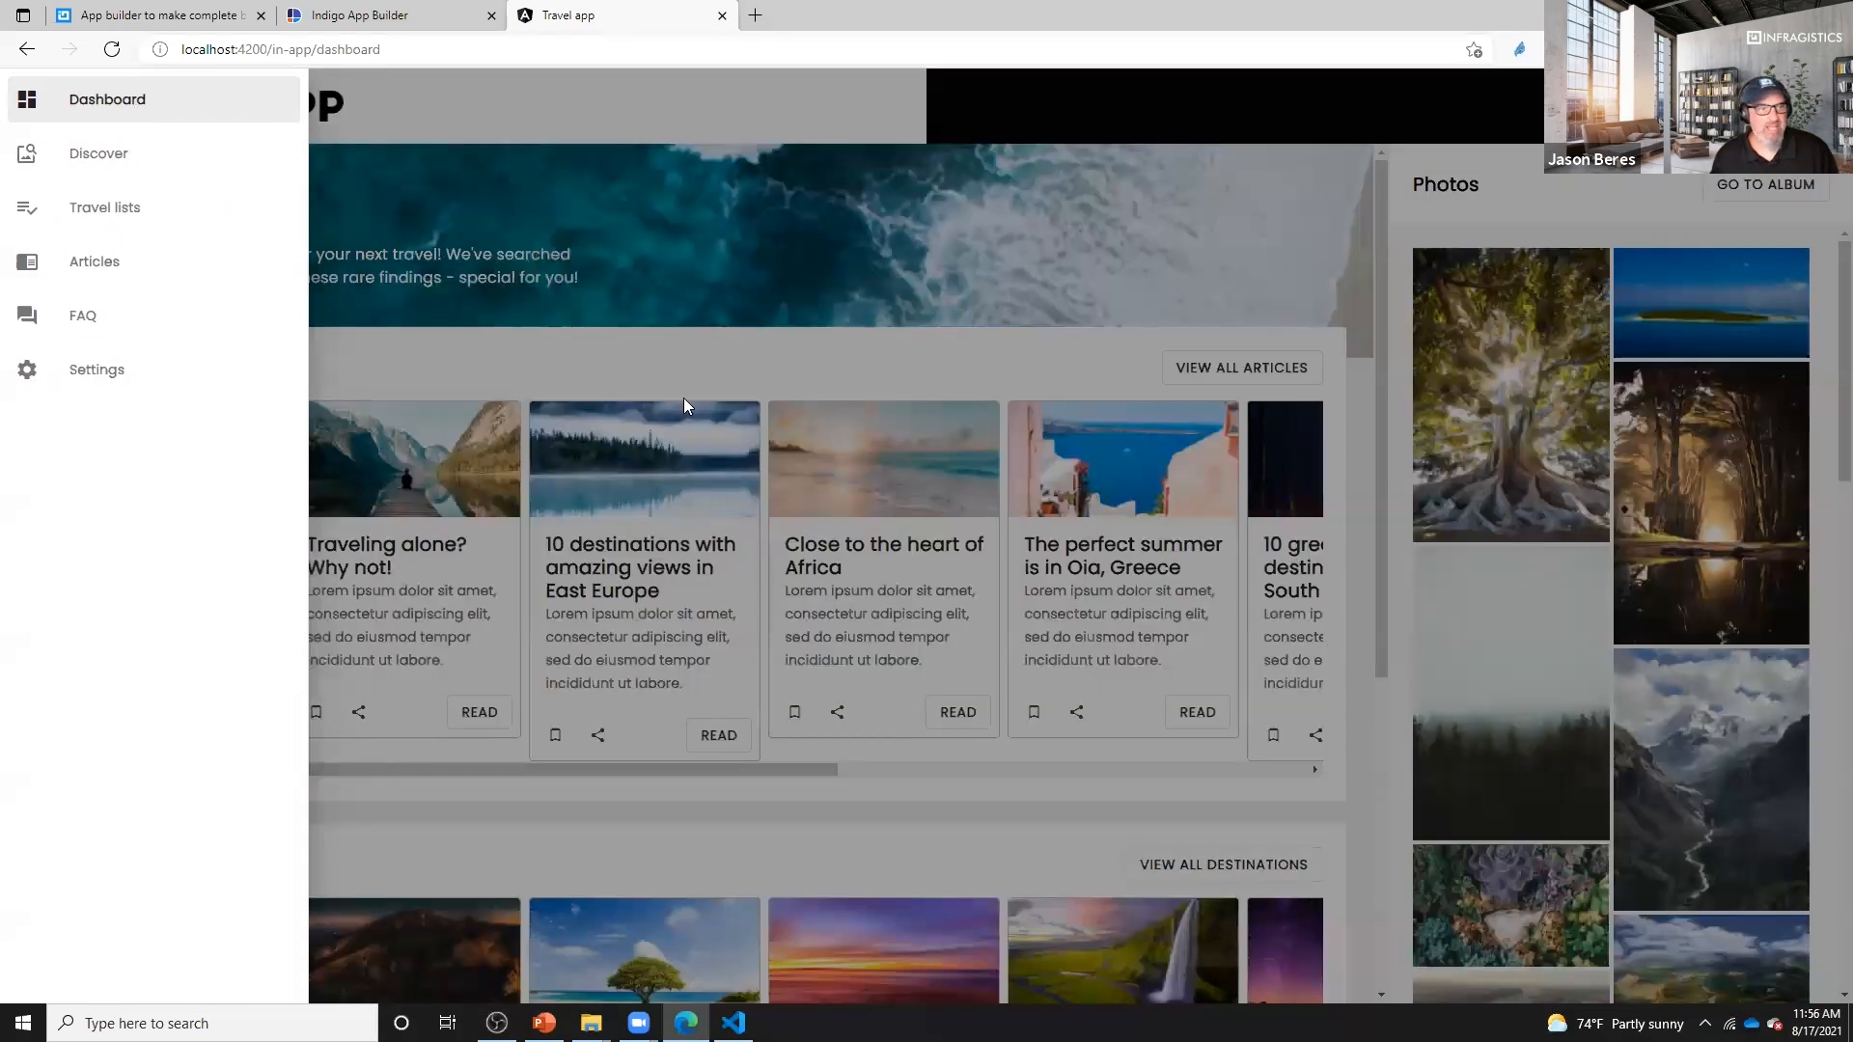
pyautogui.click(668, 335)
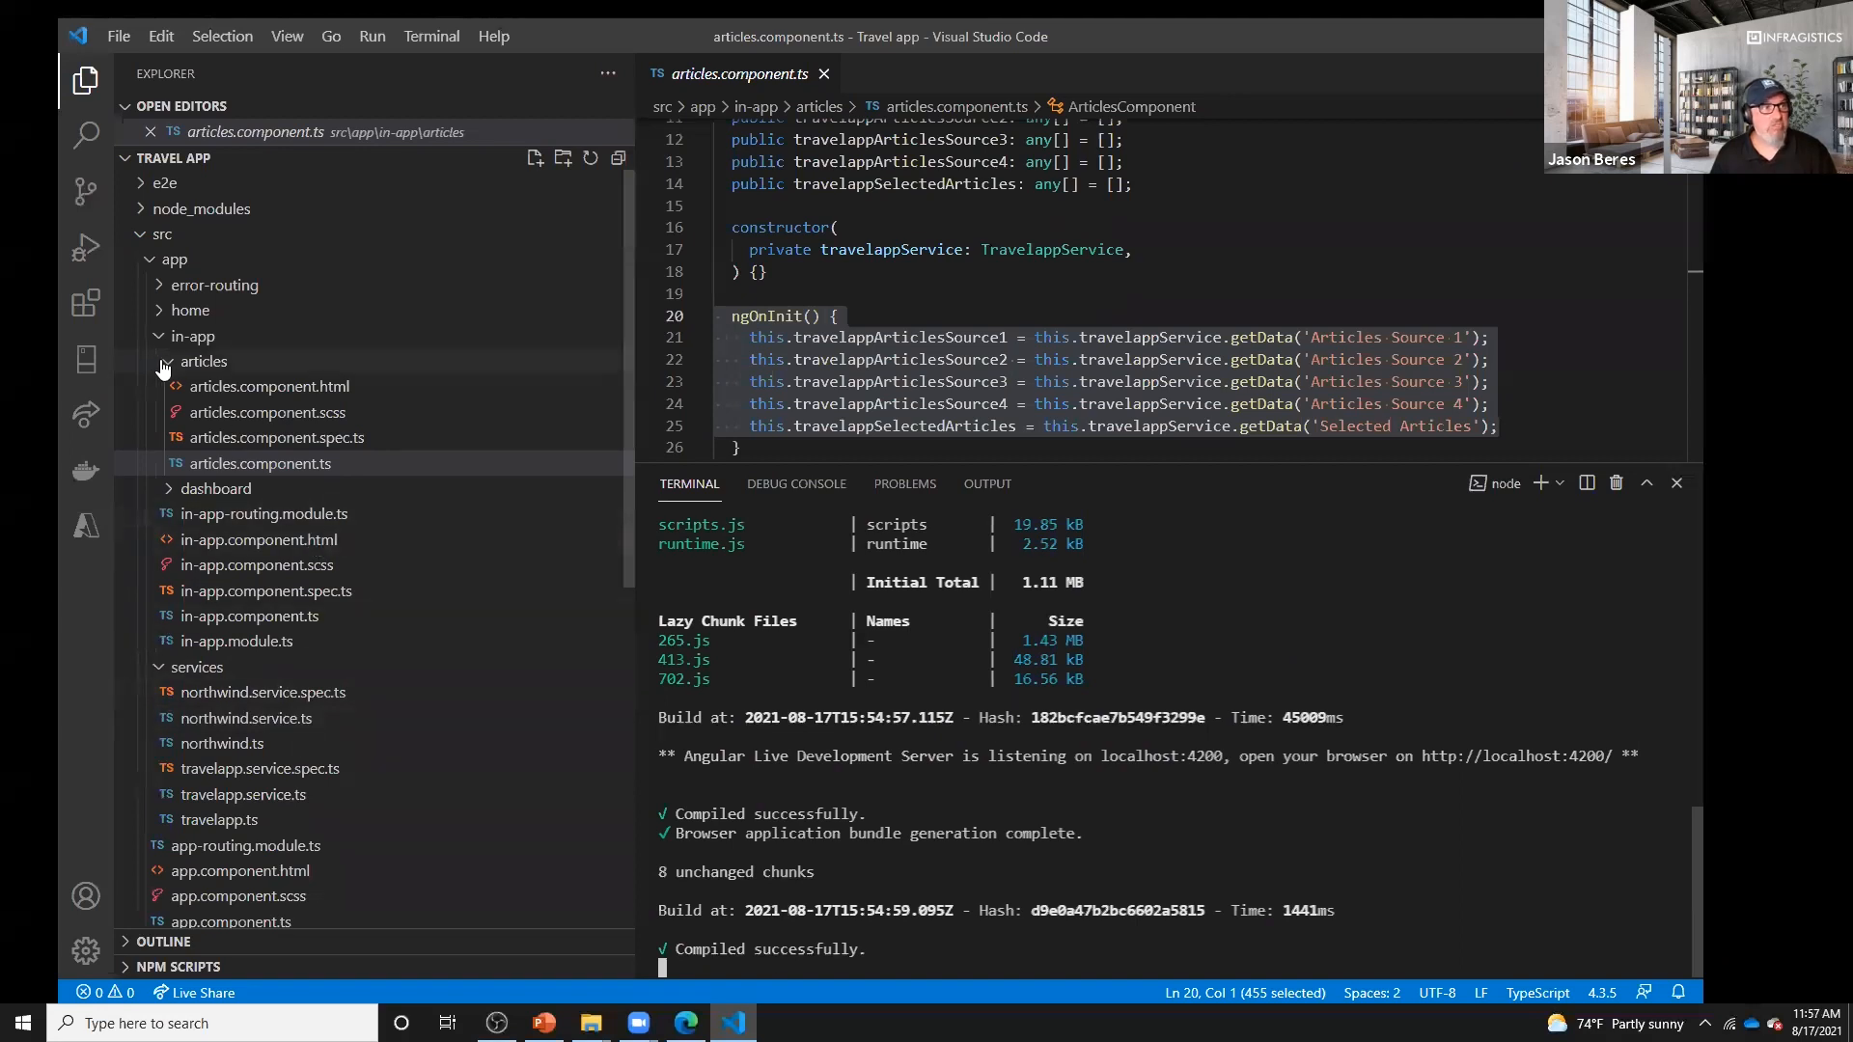
# - In Visual Studio Code, view the articles component's HTML, SCSS and spec.ts files one after another
pyautogui.click(232, 387)
pyautogui.click(239, 413)
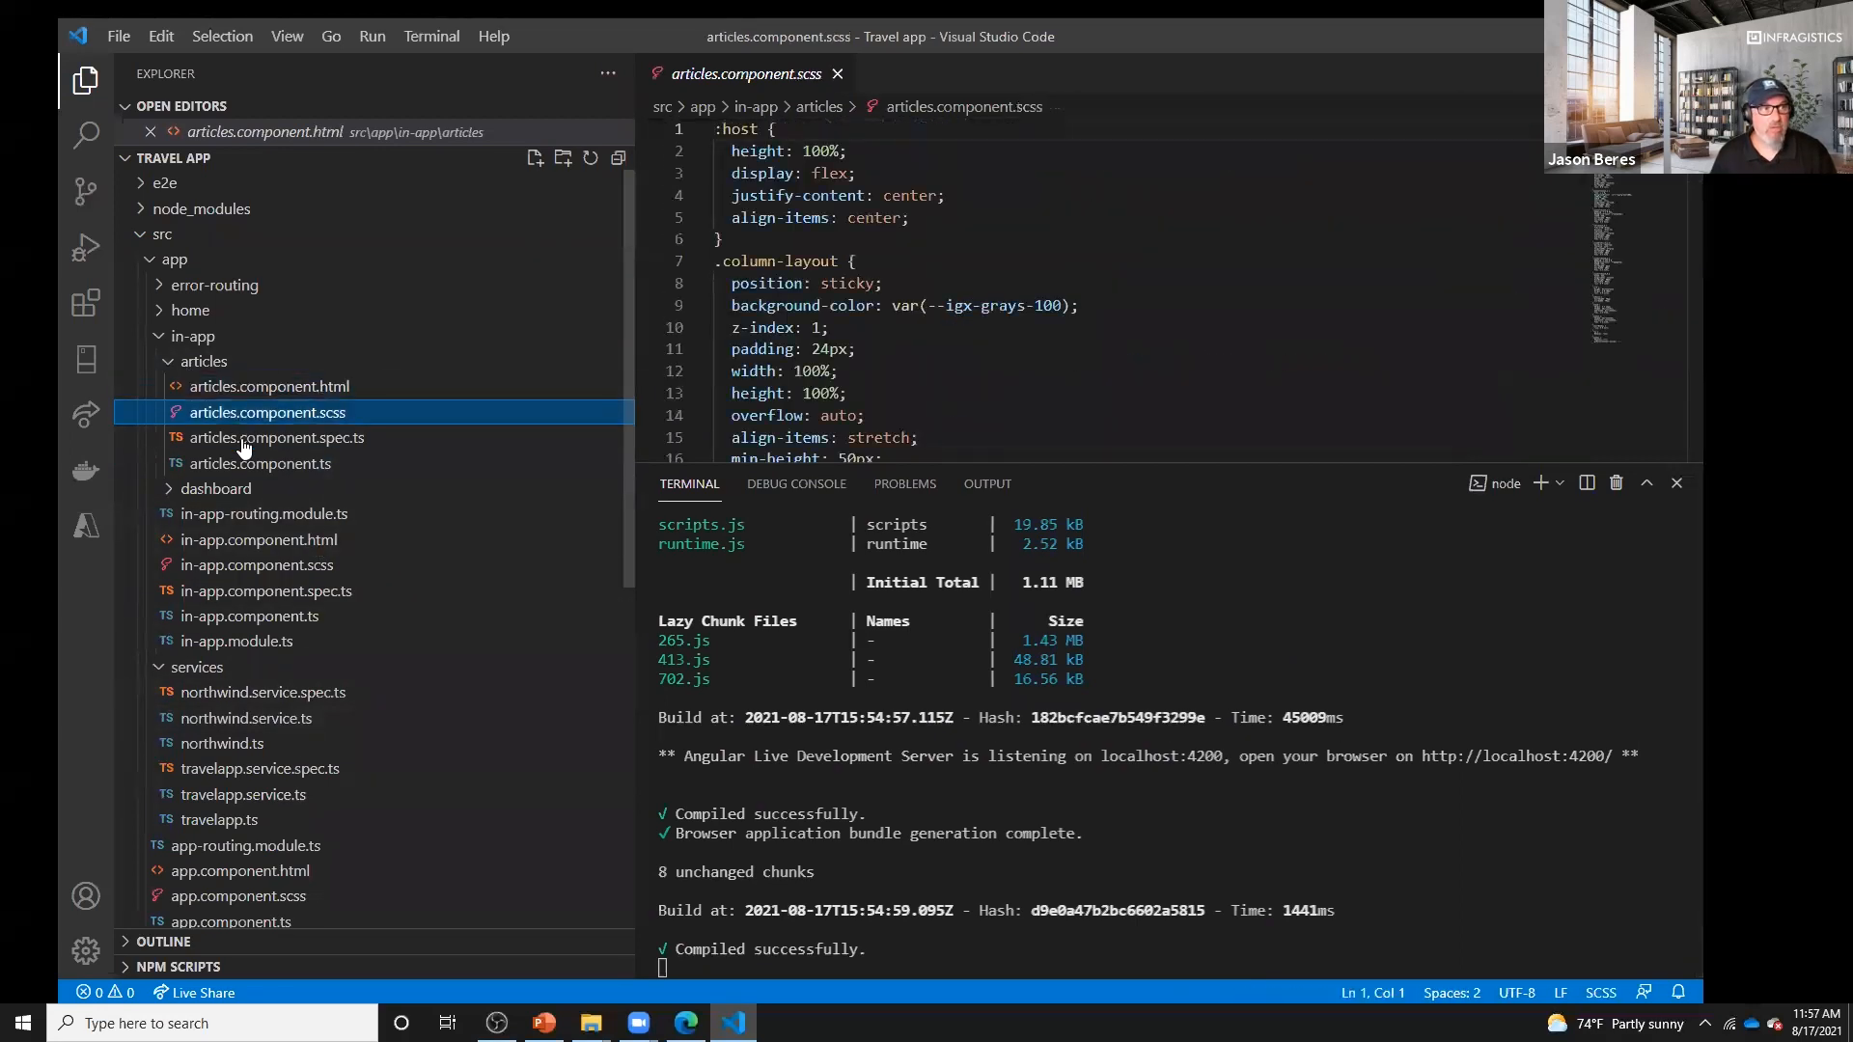
pyautogui.click(242, 442)
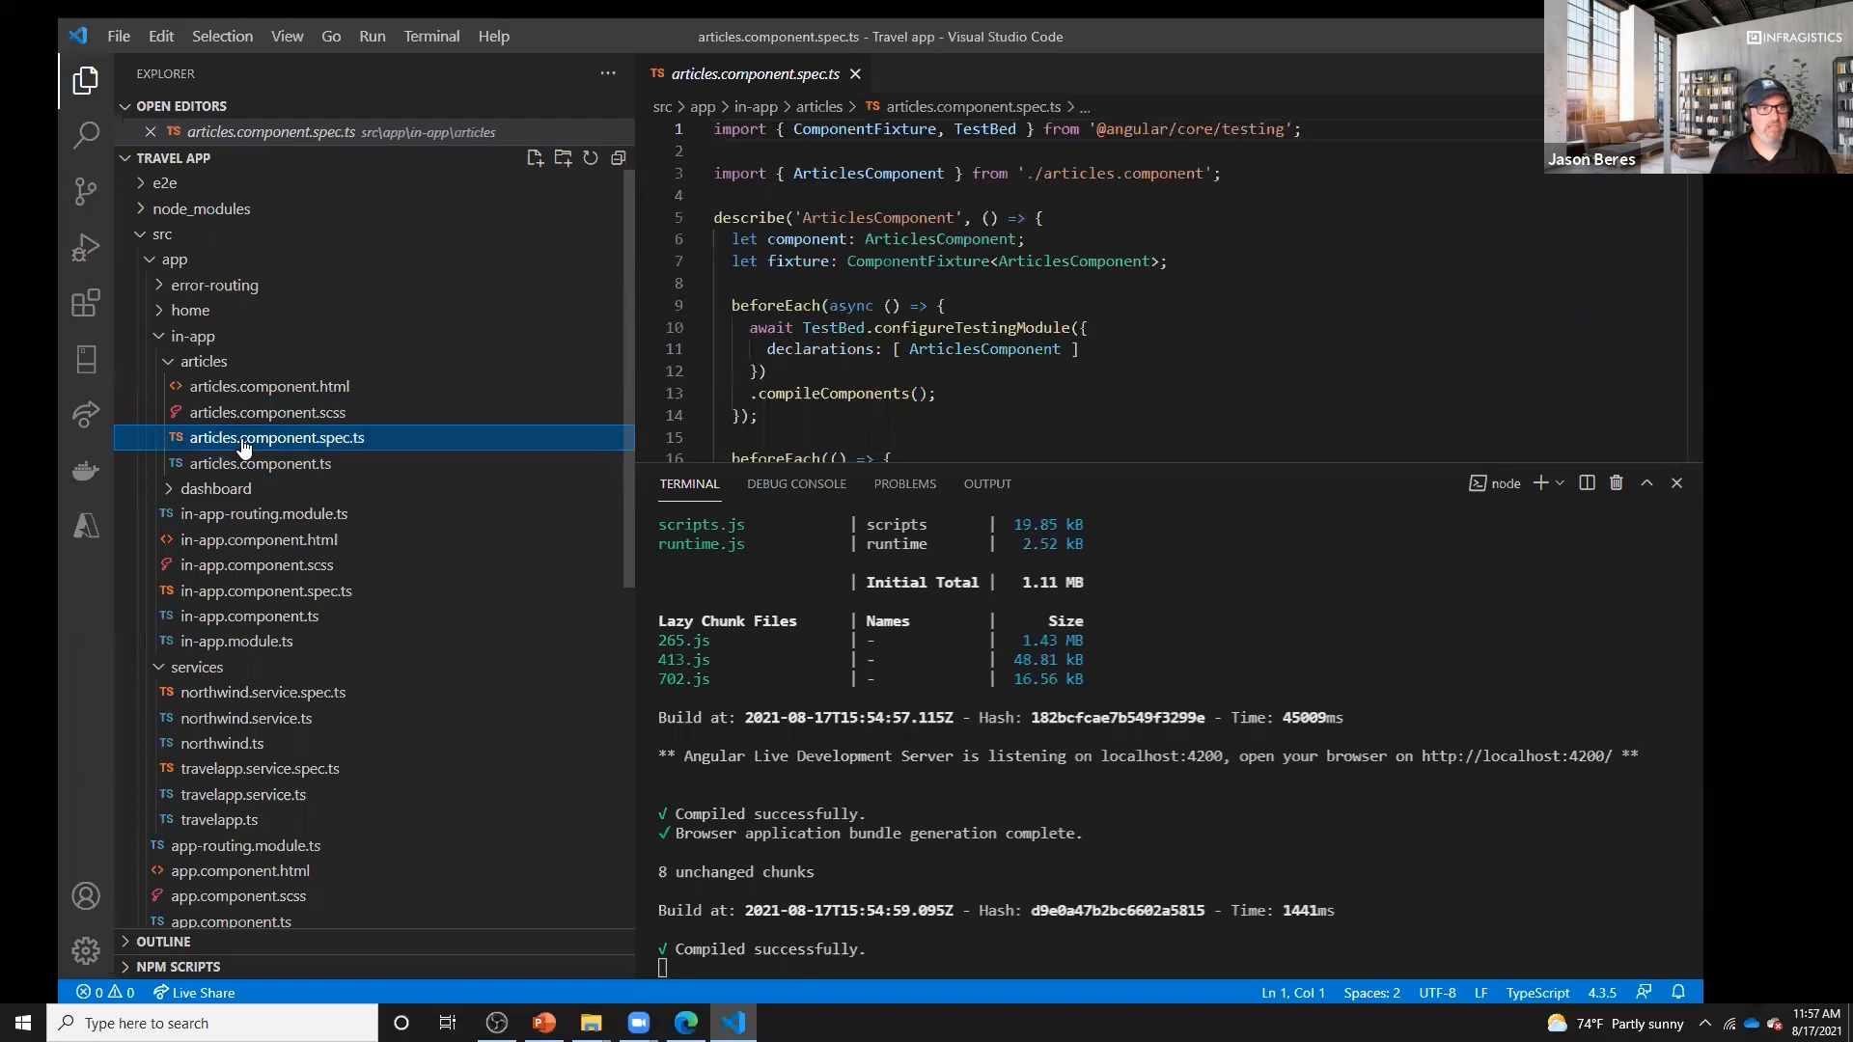
# - Shrink the terminal to enlarge the editor, reopen articles.component.ts, and clear the text selection
pyautogui.moveTo(850, 464); pyautogui.dragTo(853, 810)
pyautogui.click(323, 467)
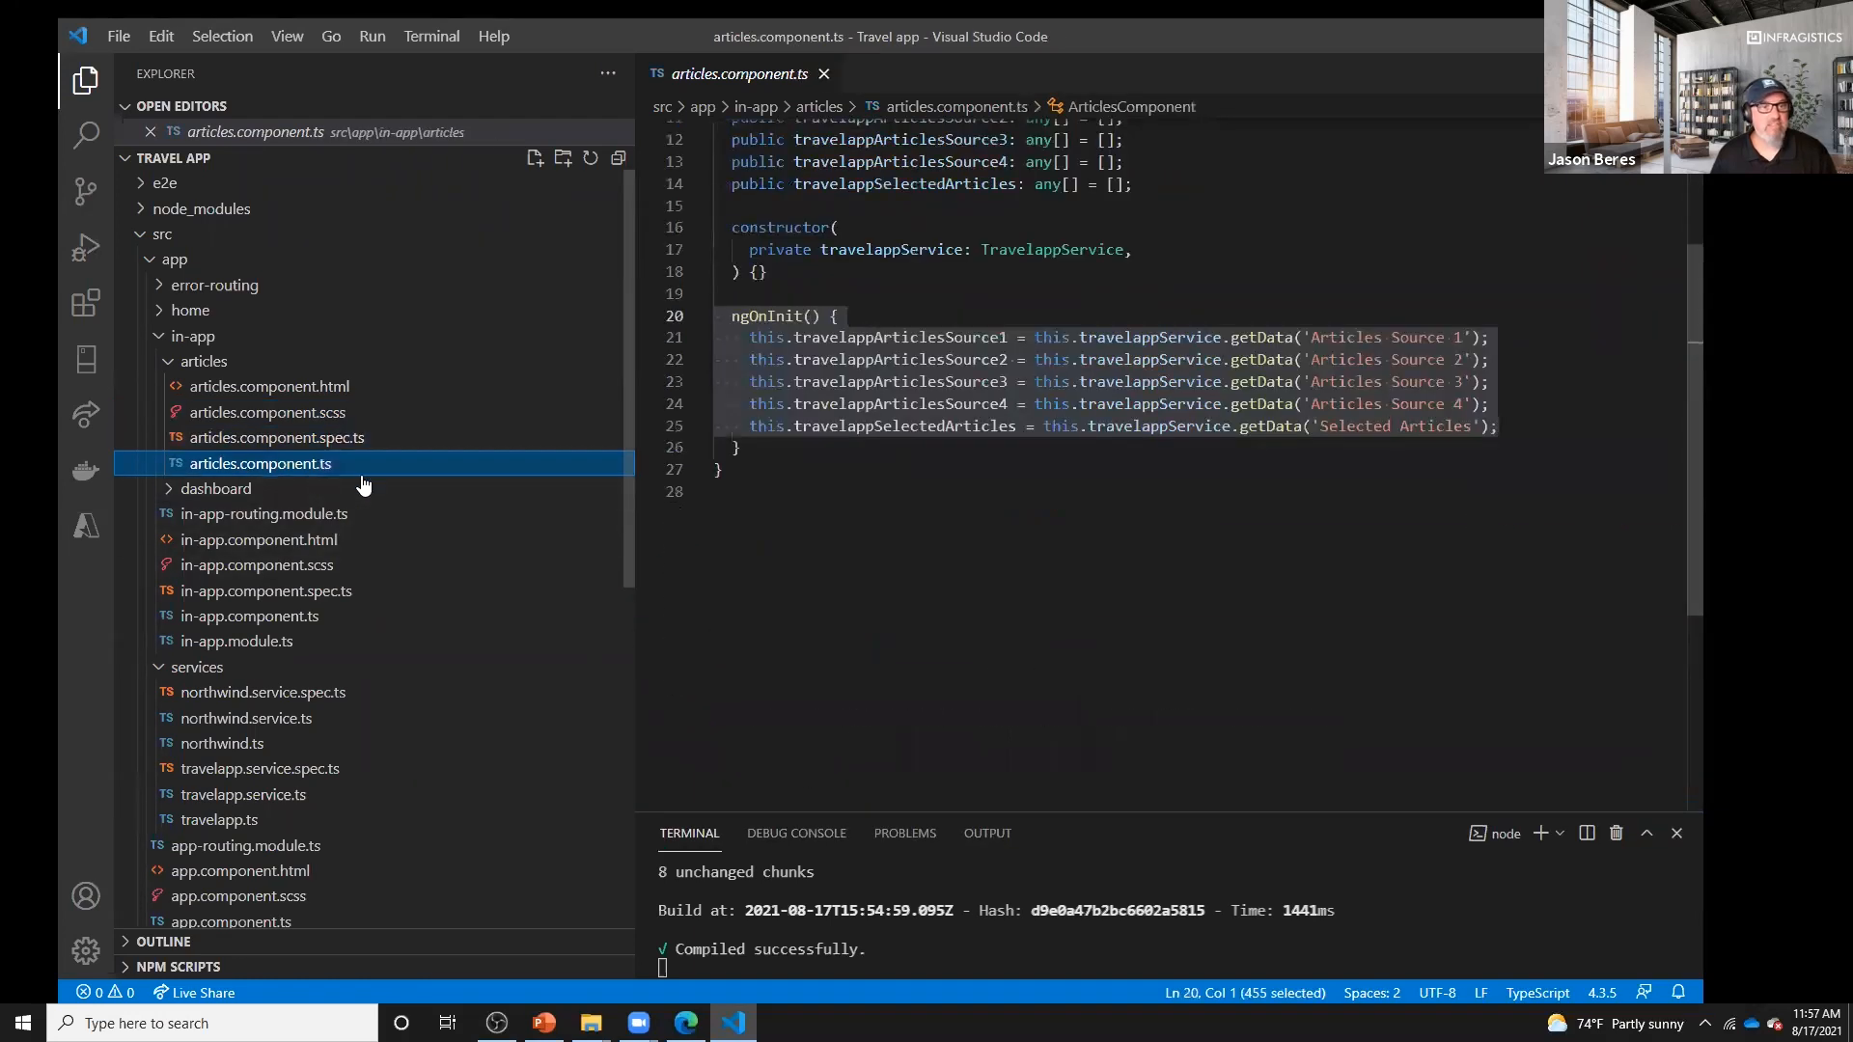
pyautogui.click(923, 586)
# - Open dashboard.component.ts in the dashboard folder and highlight its three import lines, including the Travelapp and Northwind services
pyautogui.click(183, 488)
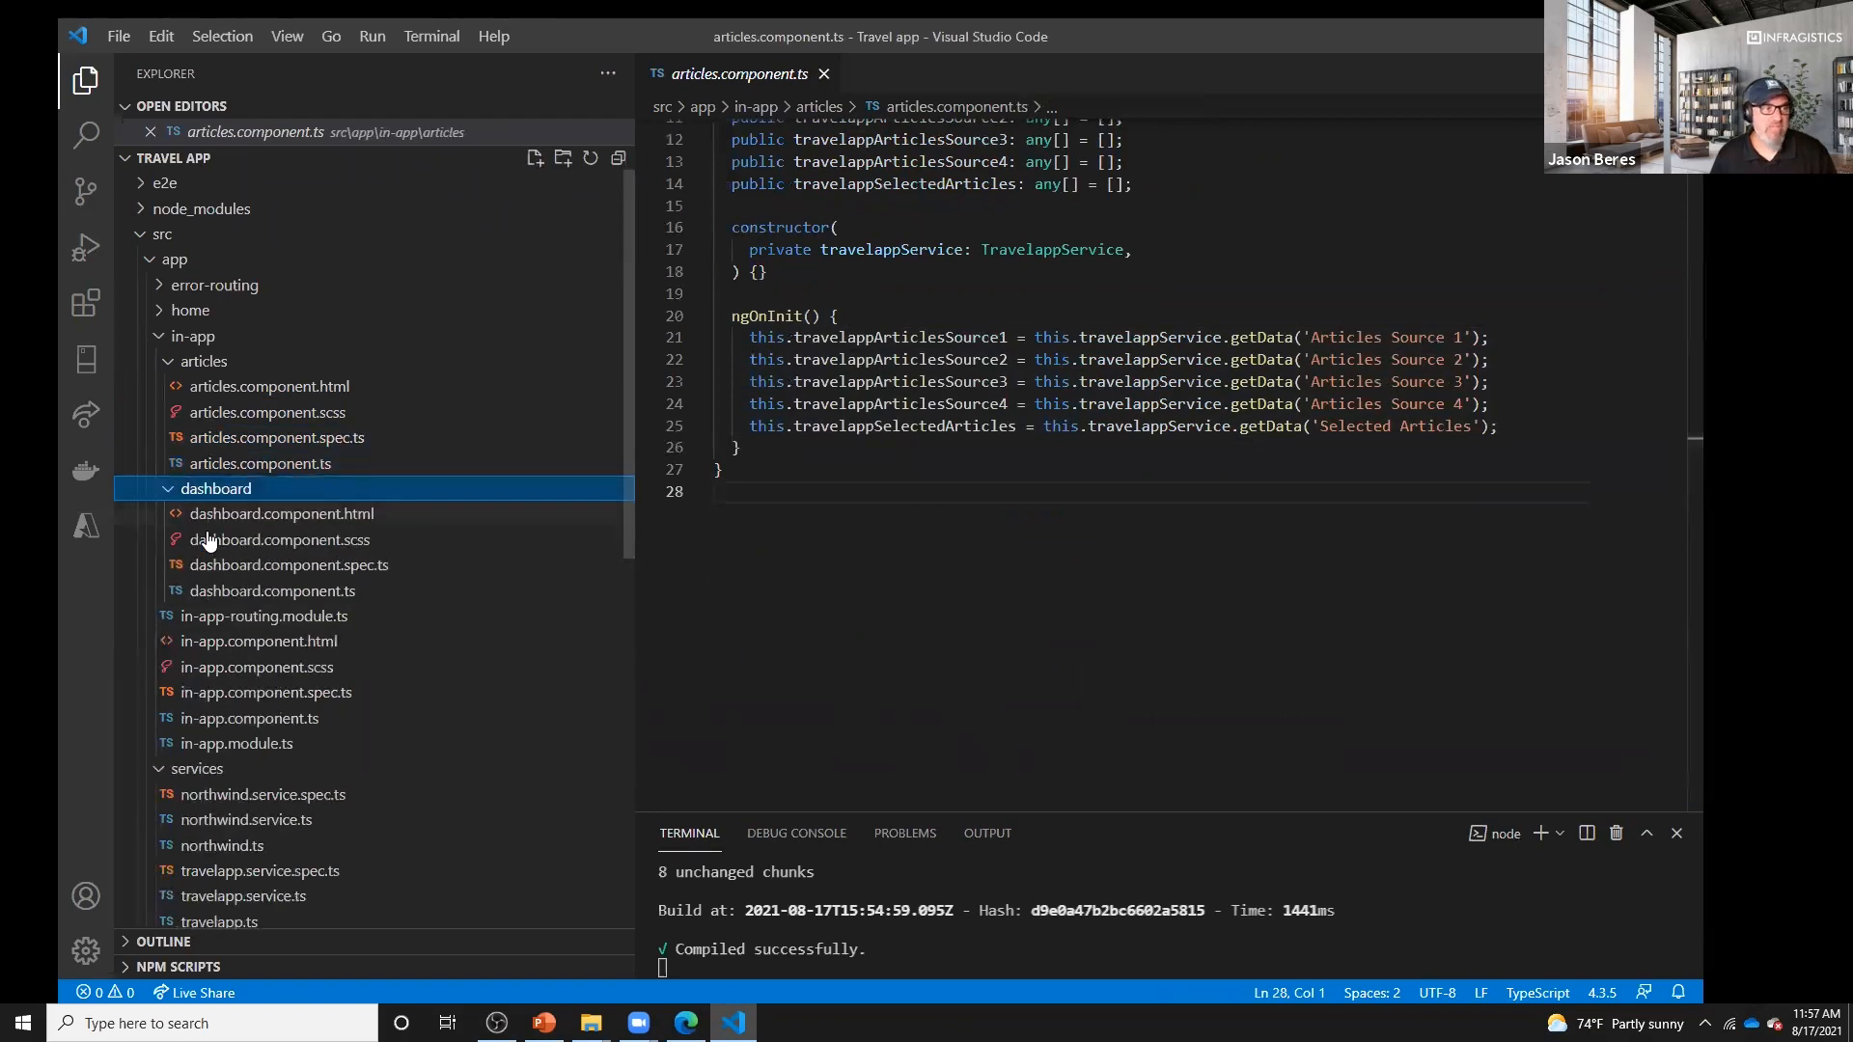
pyautogui.click(323, 591)
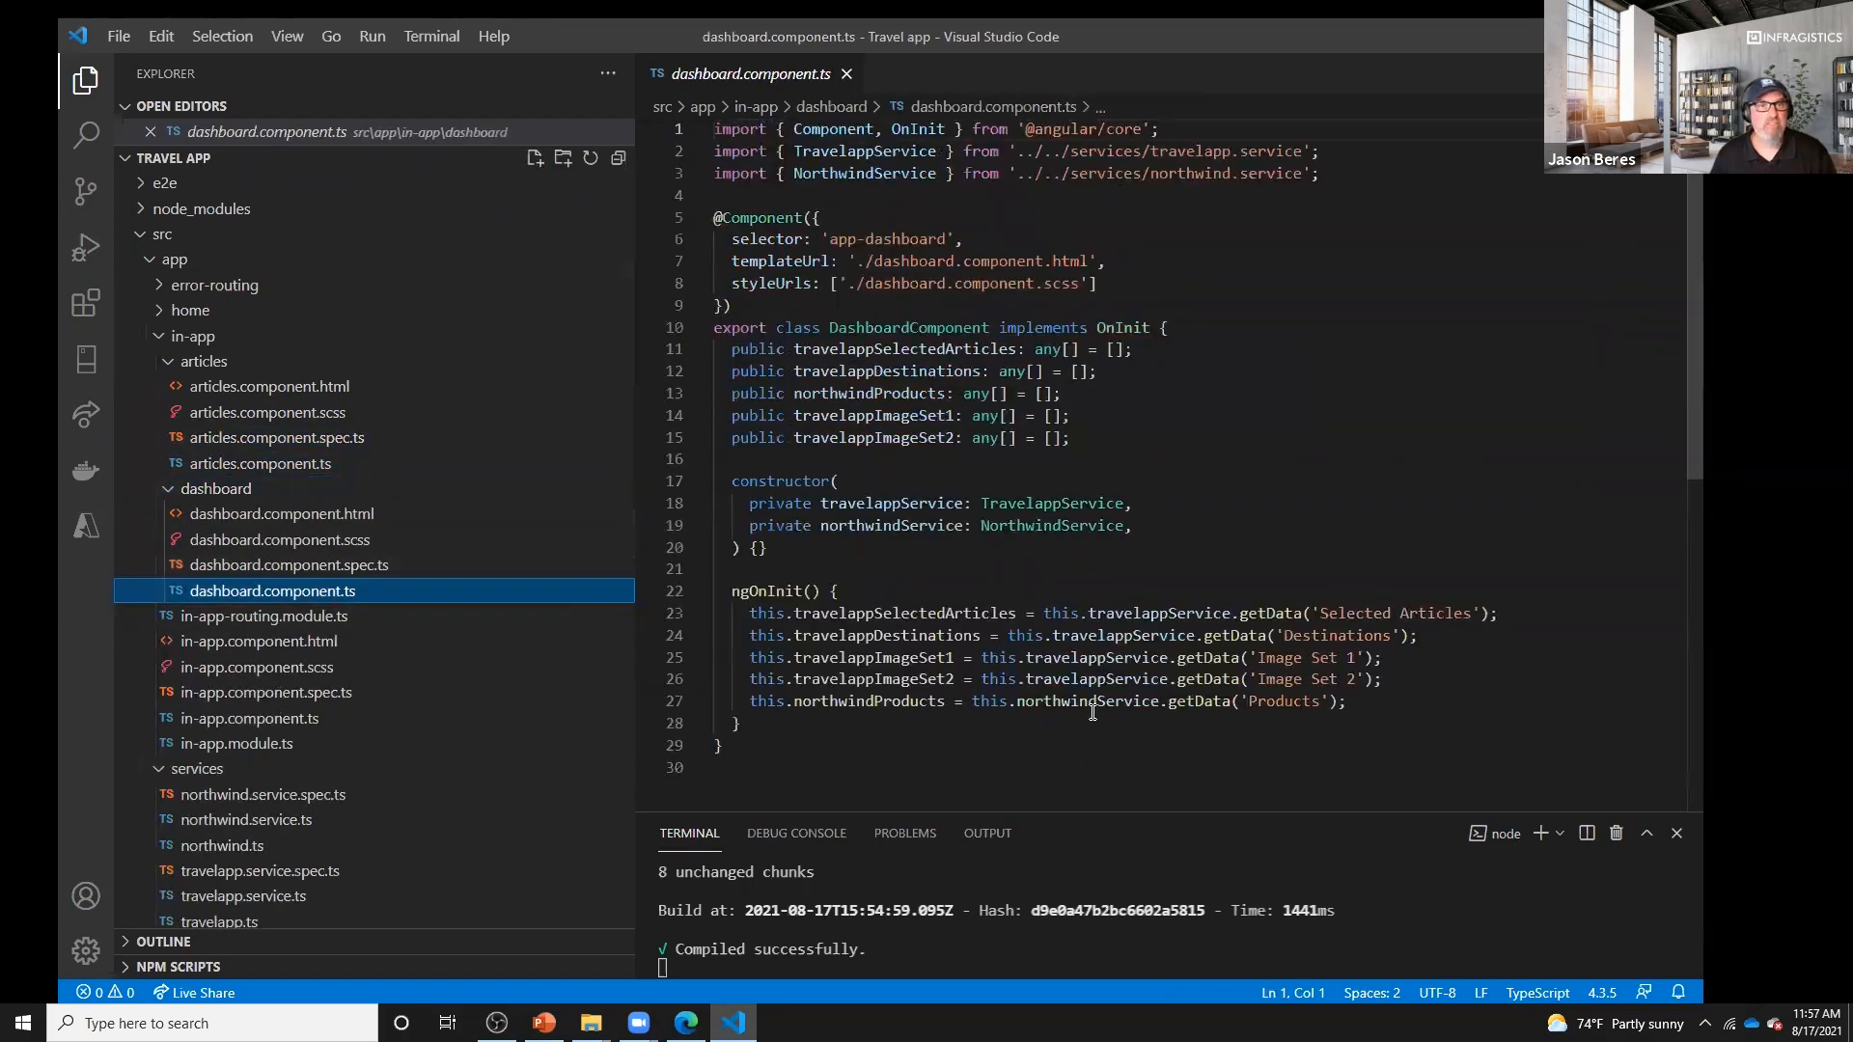
pyautogui.moveTo(1325, 175); pyautogui.dragTo(618, 120)
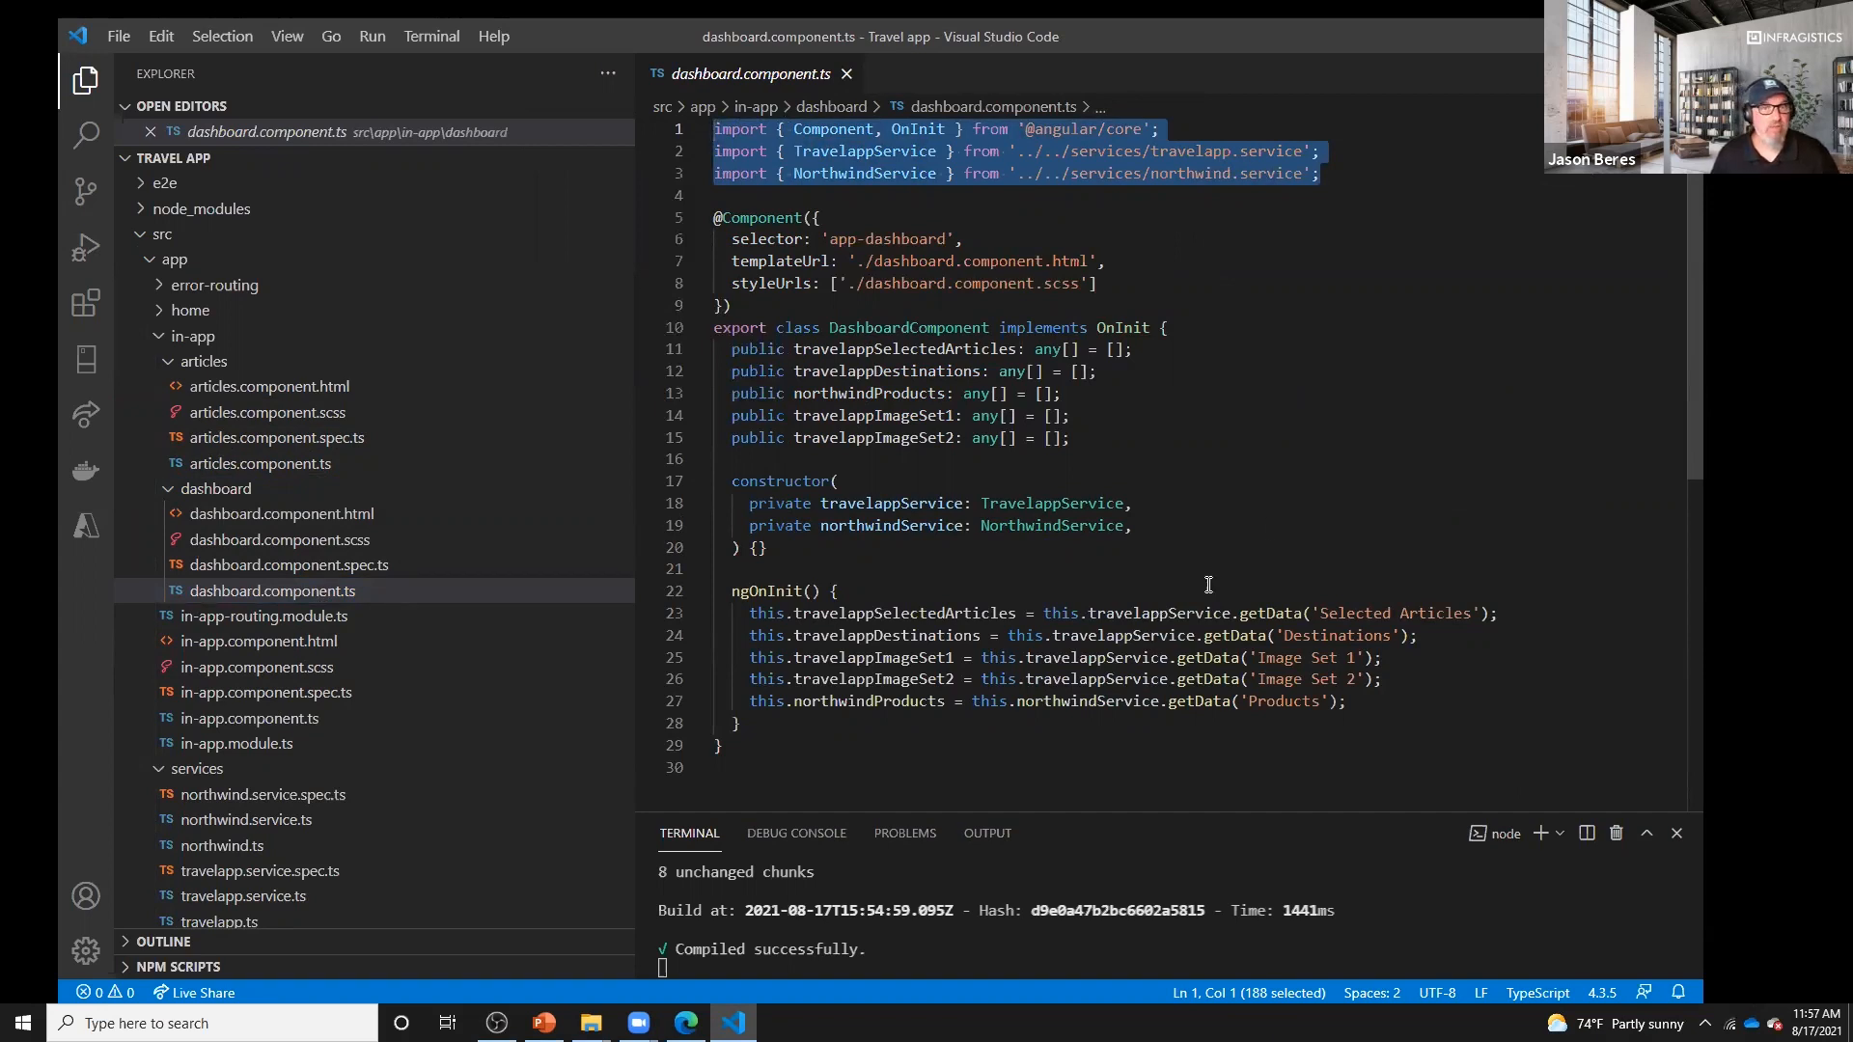
# - Minimize Visual Studio Code, close the Dev2 folder window, and open the Sketch Files folder on the desktop
pyautogui.click(1570, 37)
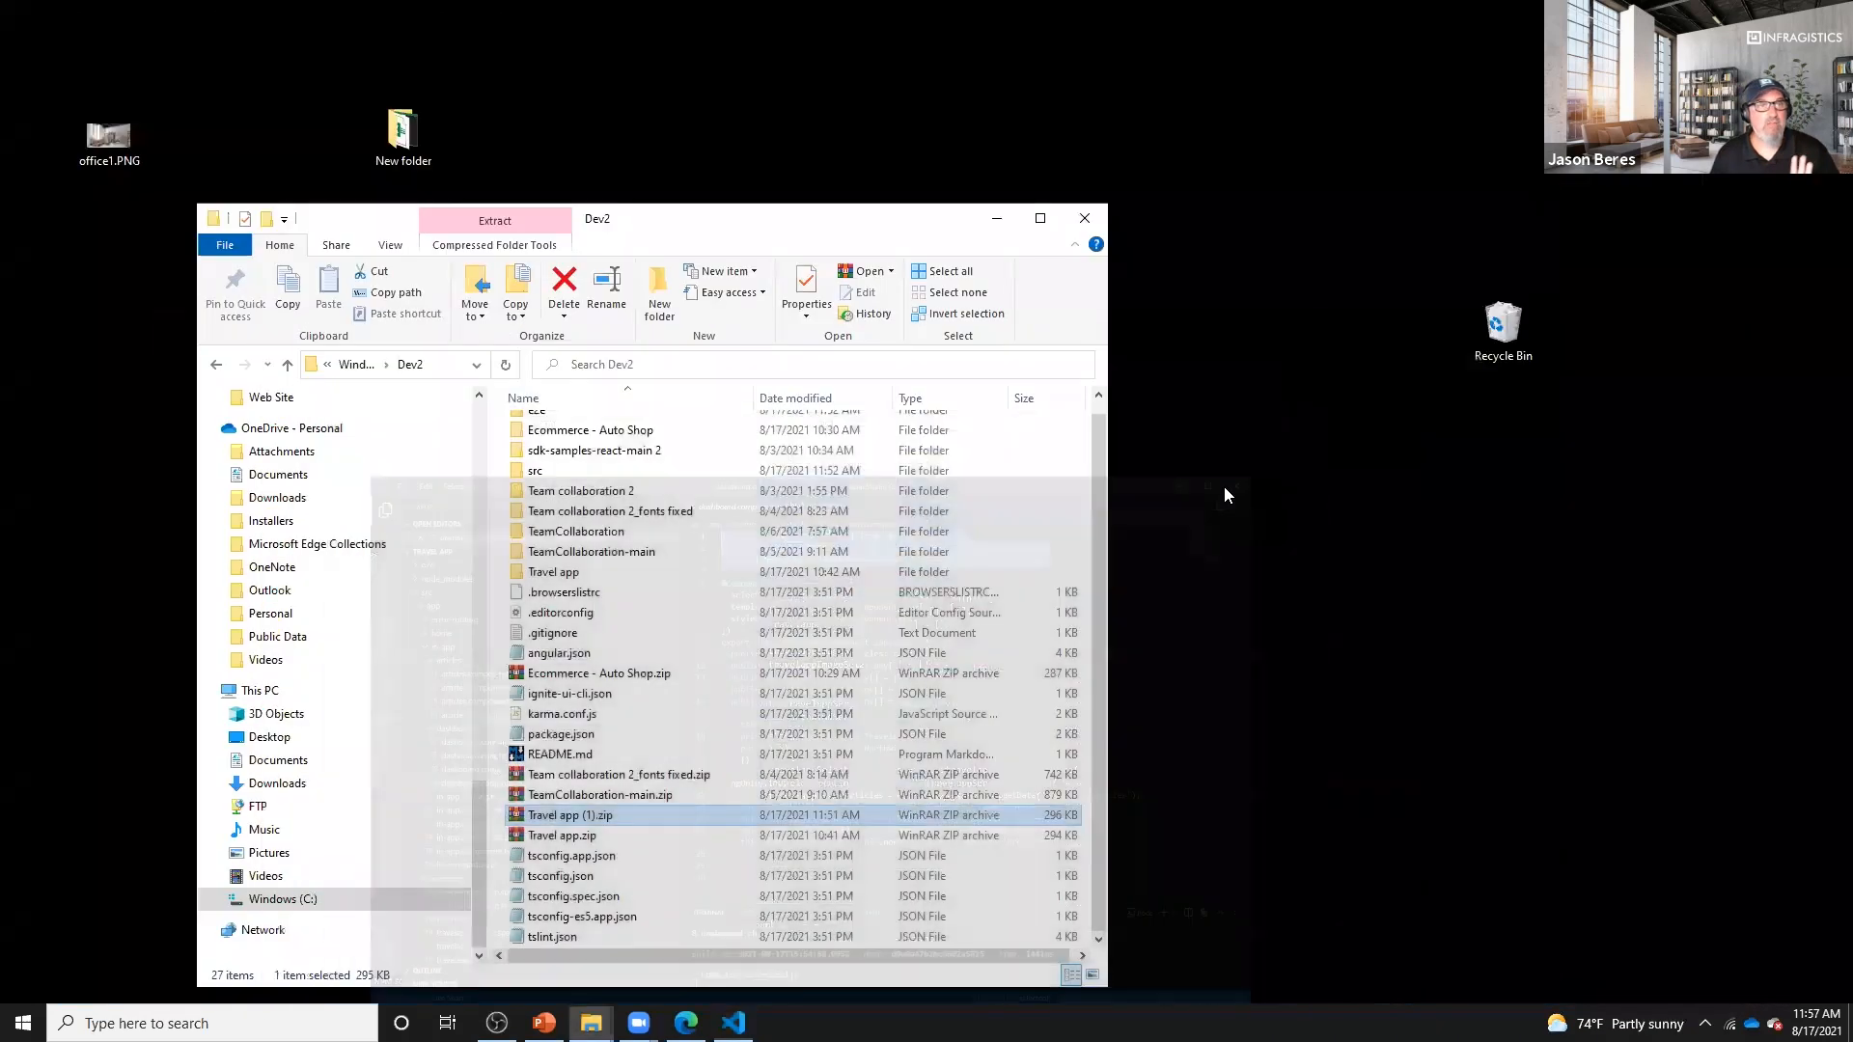
pyautogui.click(1085, 218)
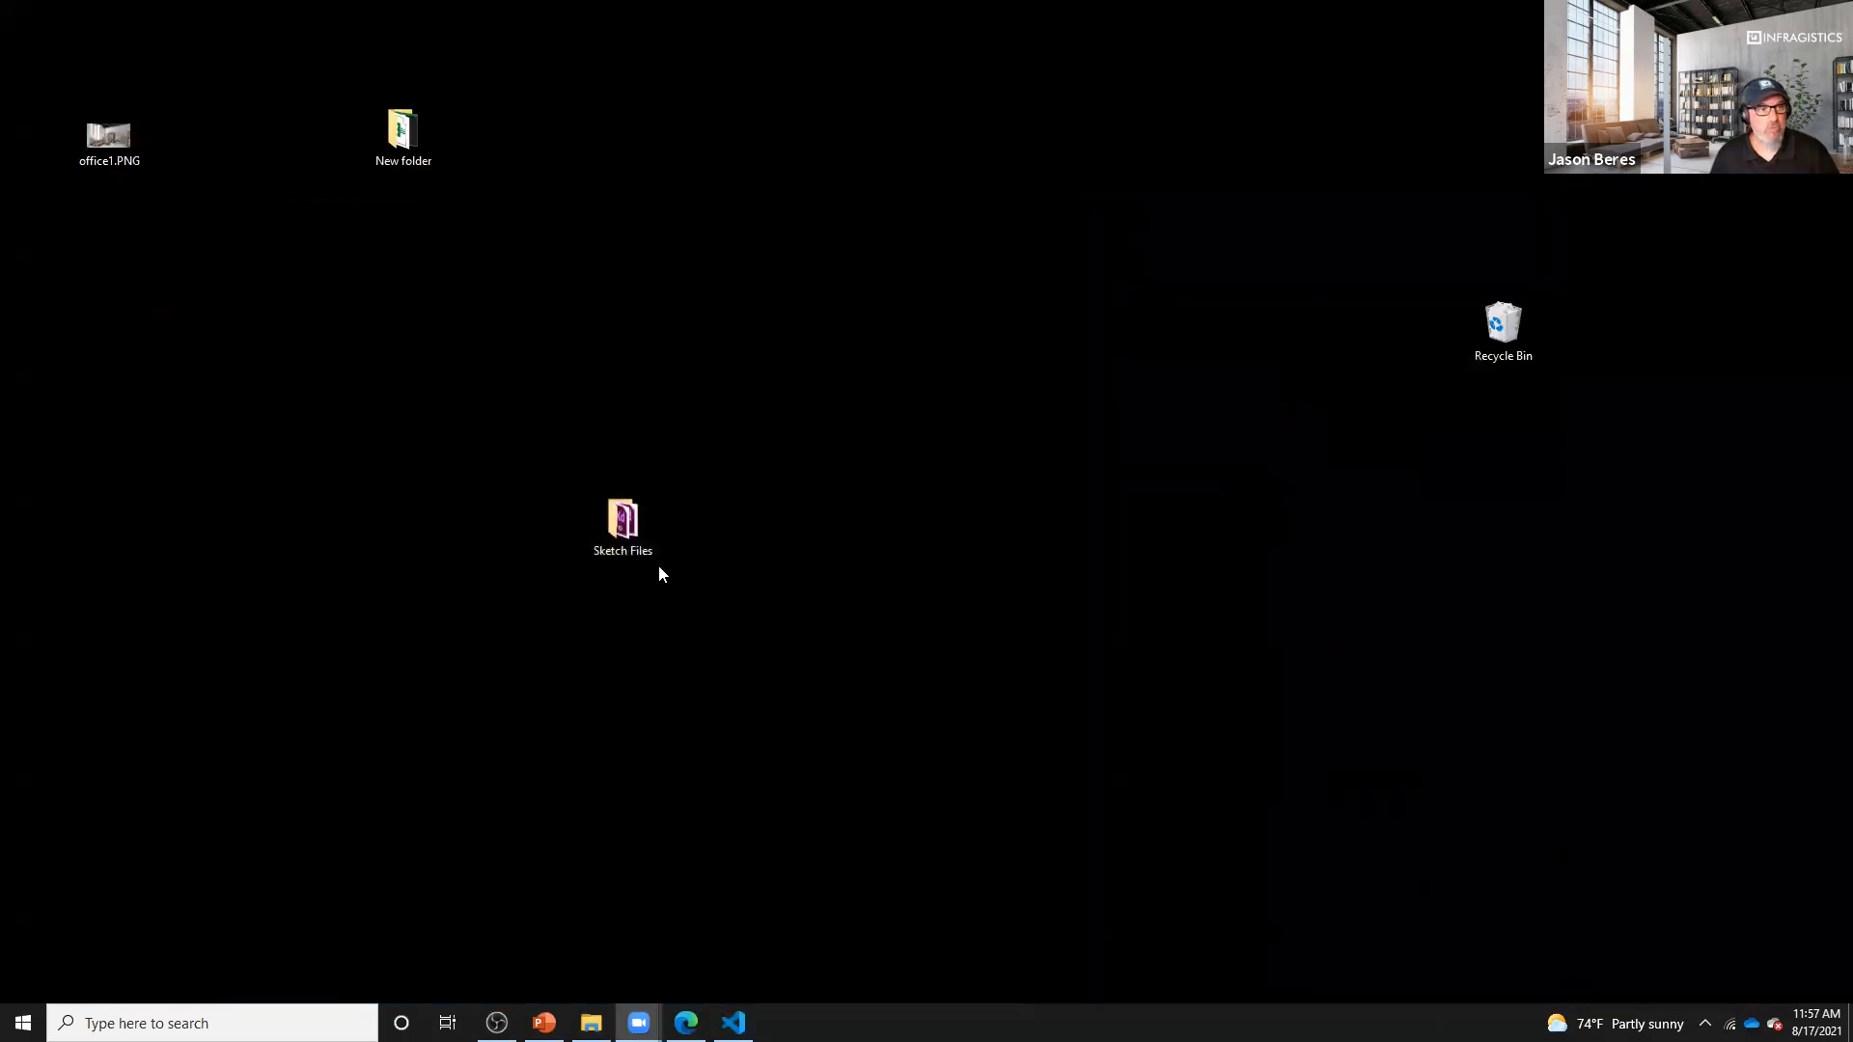
pyautogui.doubleClick(627, 521)
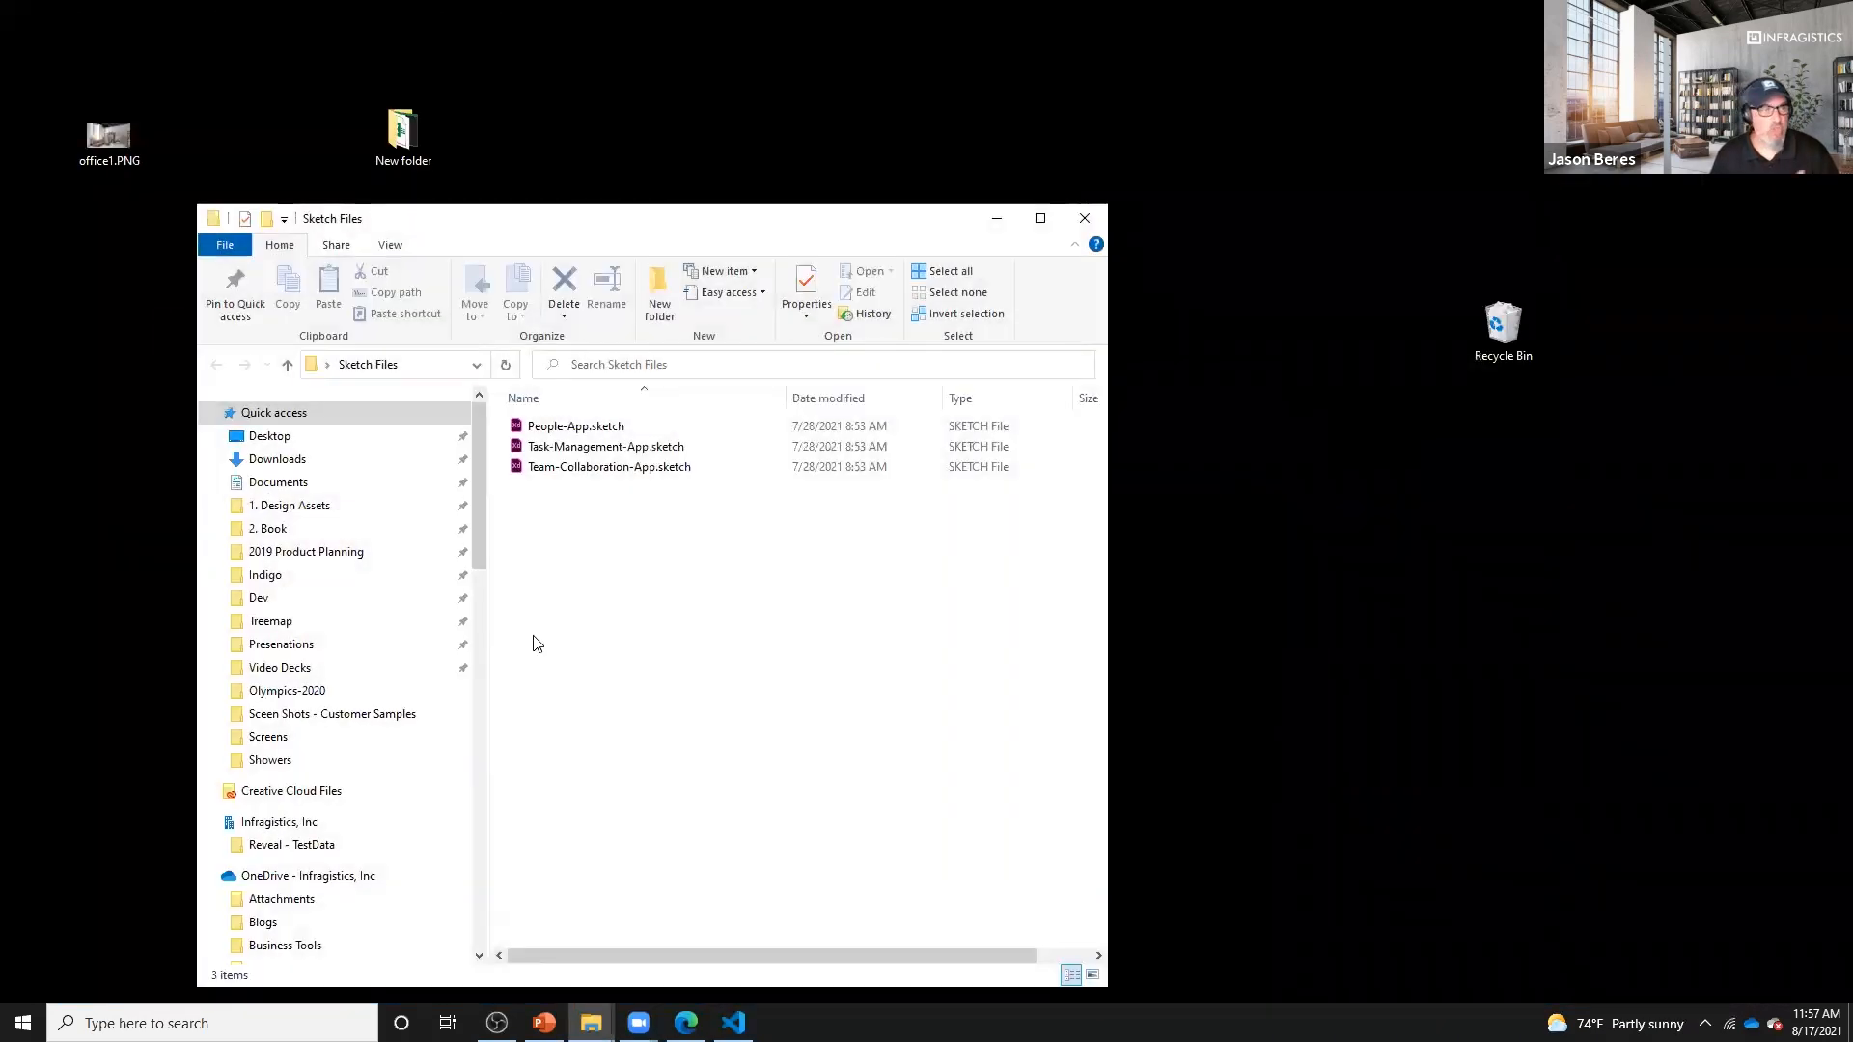
# - Open Task-Management-App.sketch in Adobe XD and maximize its window
pyautogui.click(619, 450)
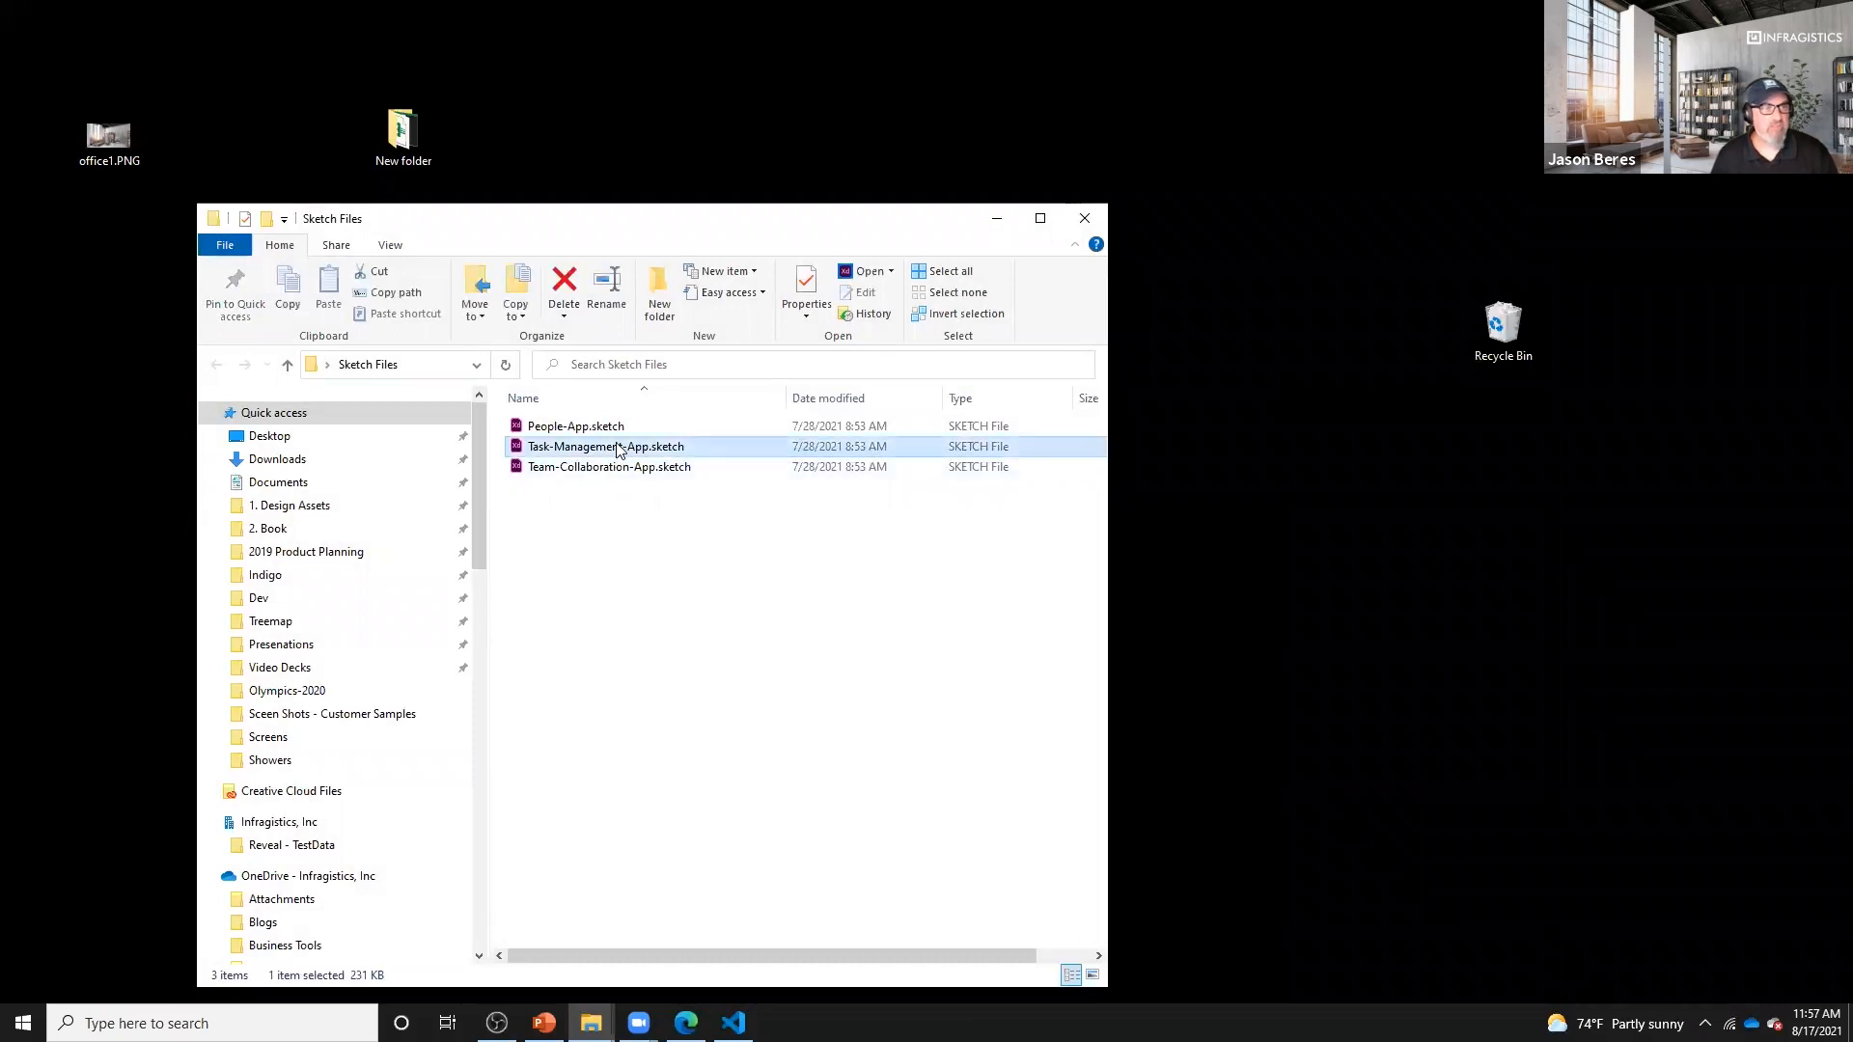
pyautogui.rightClick(619, 450)
pyautogui.click(651, 461)
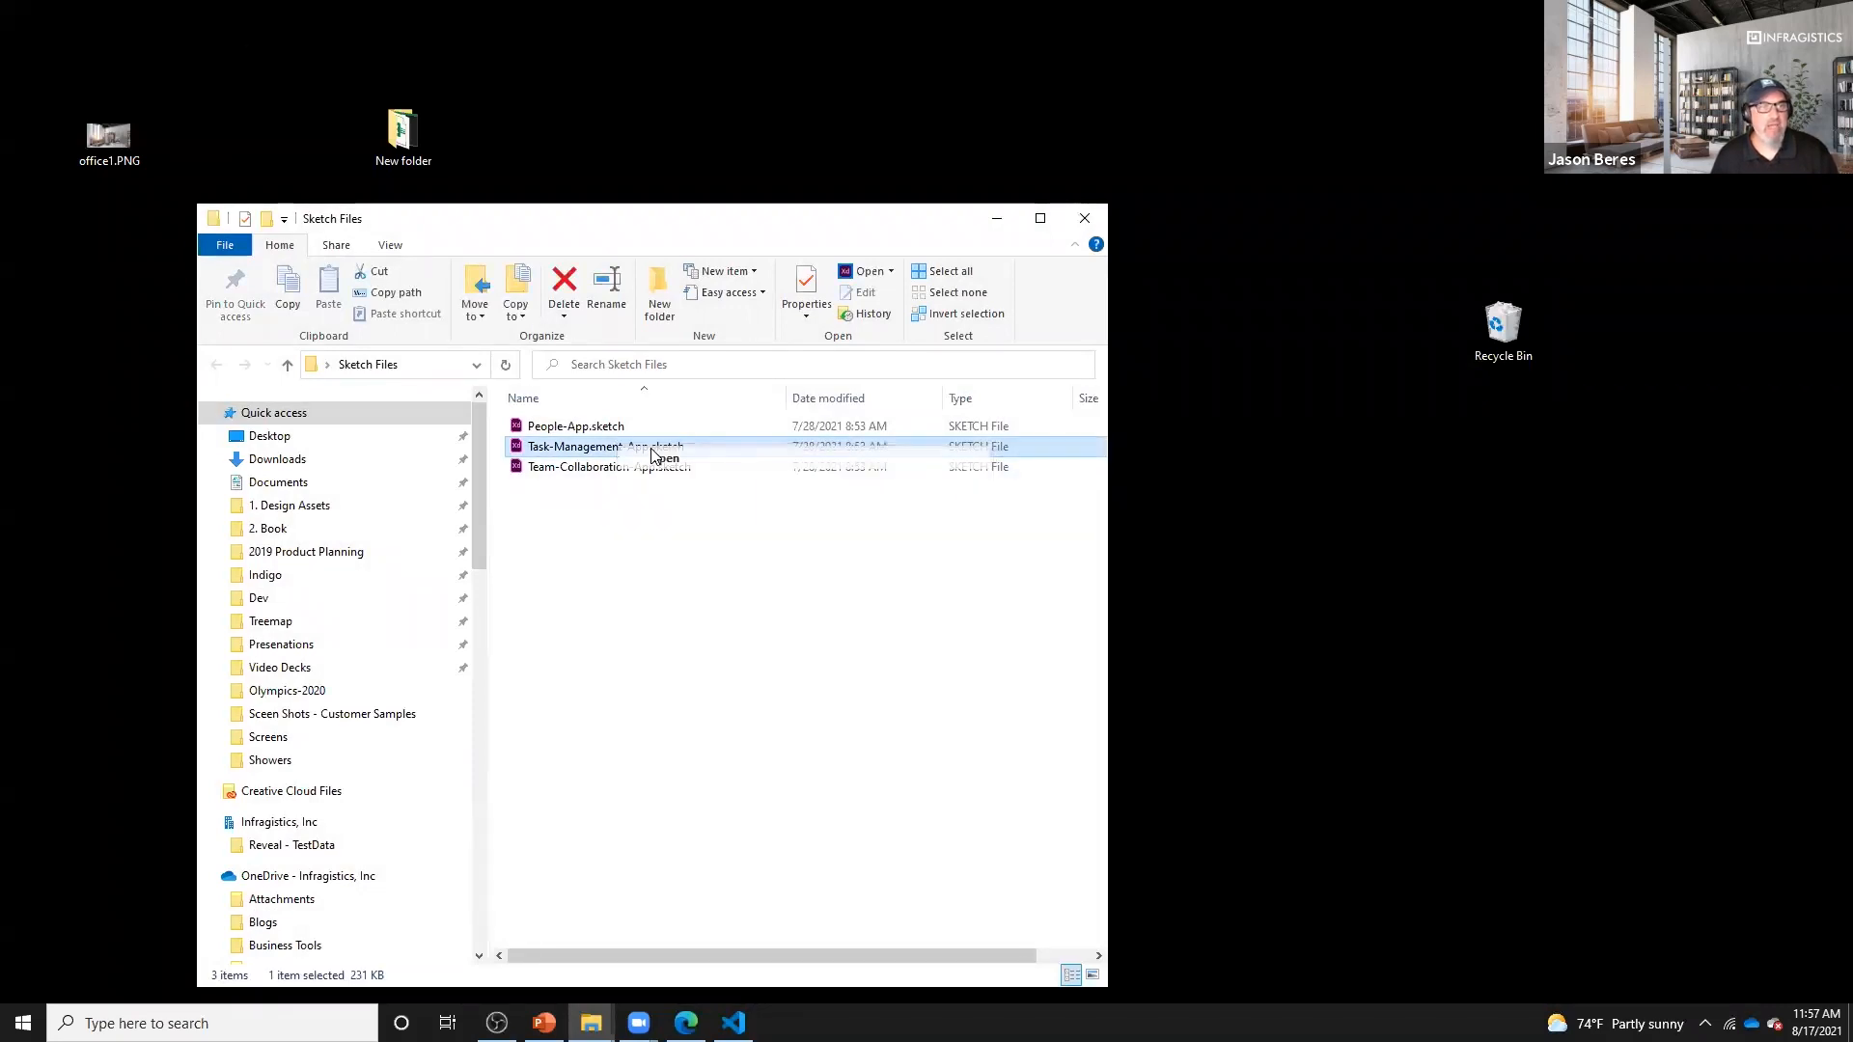
pyautogui.click(1421, 50)
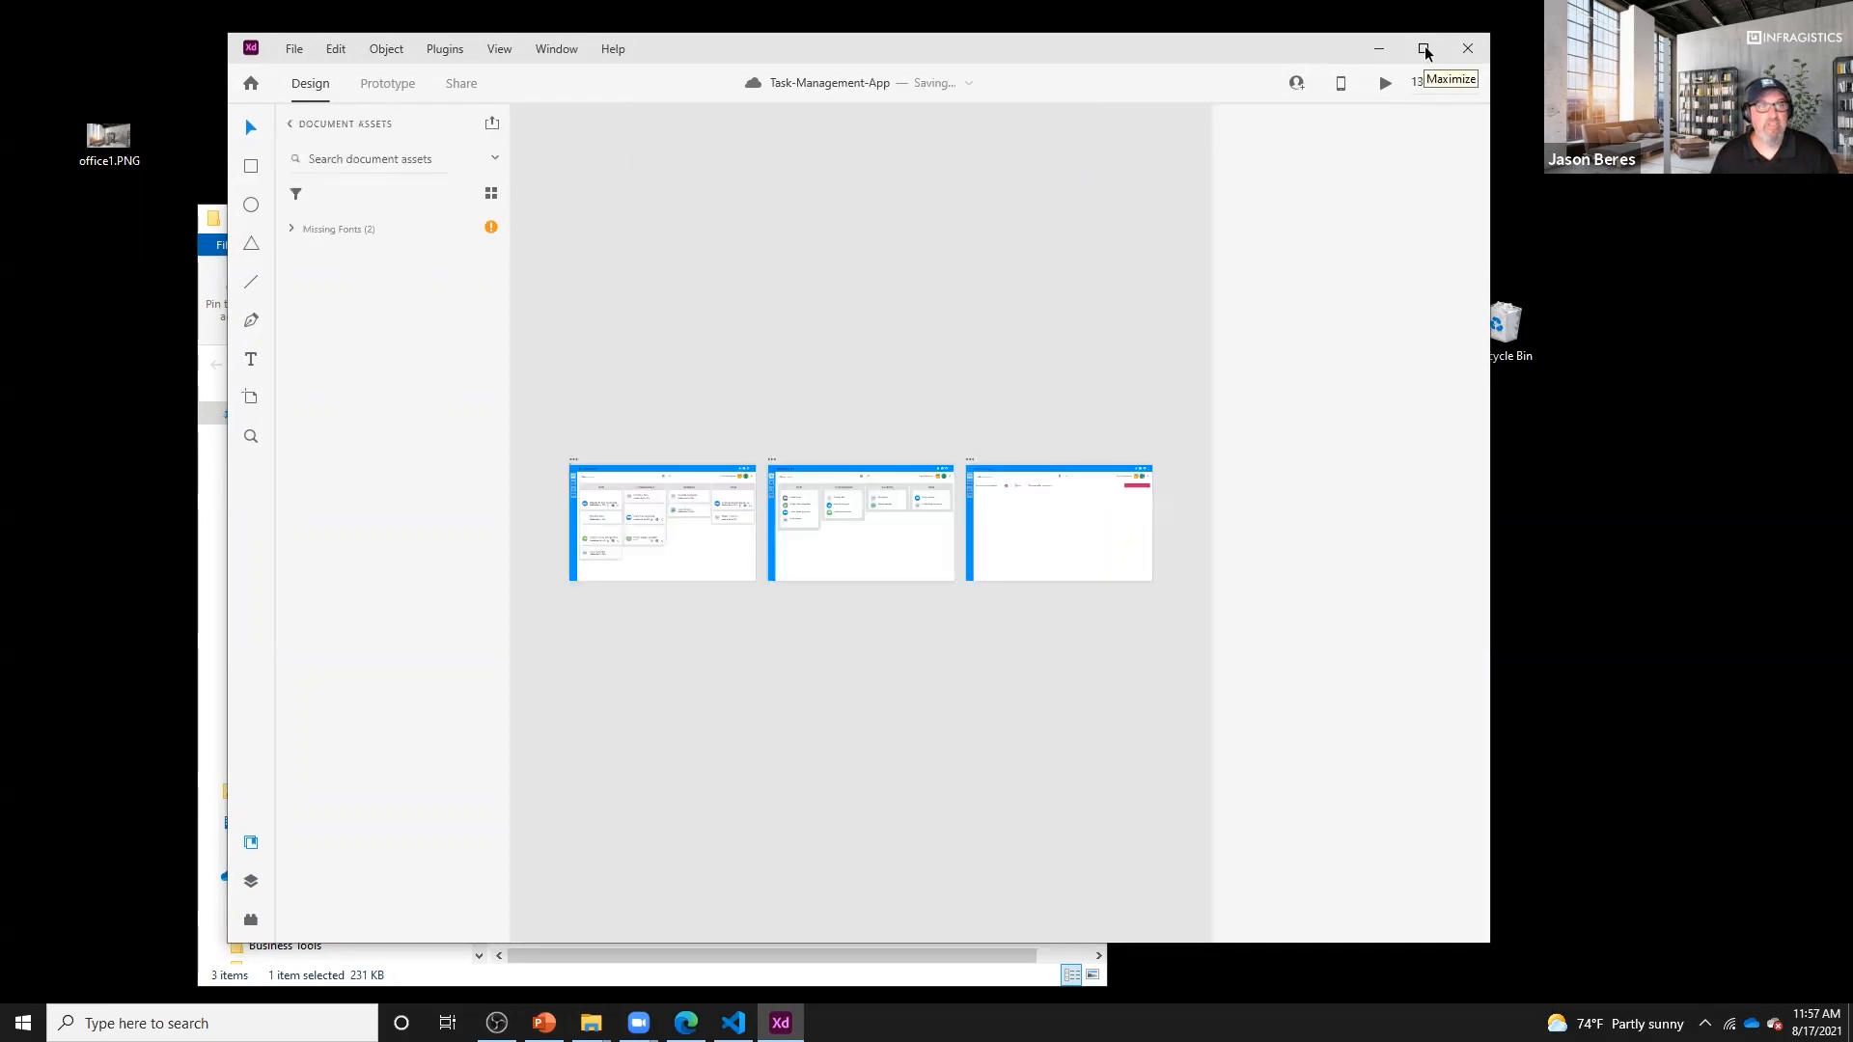
pyautogui.click(1424, 48)
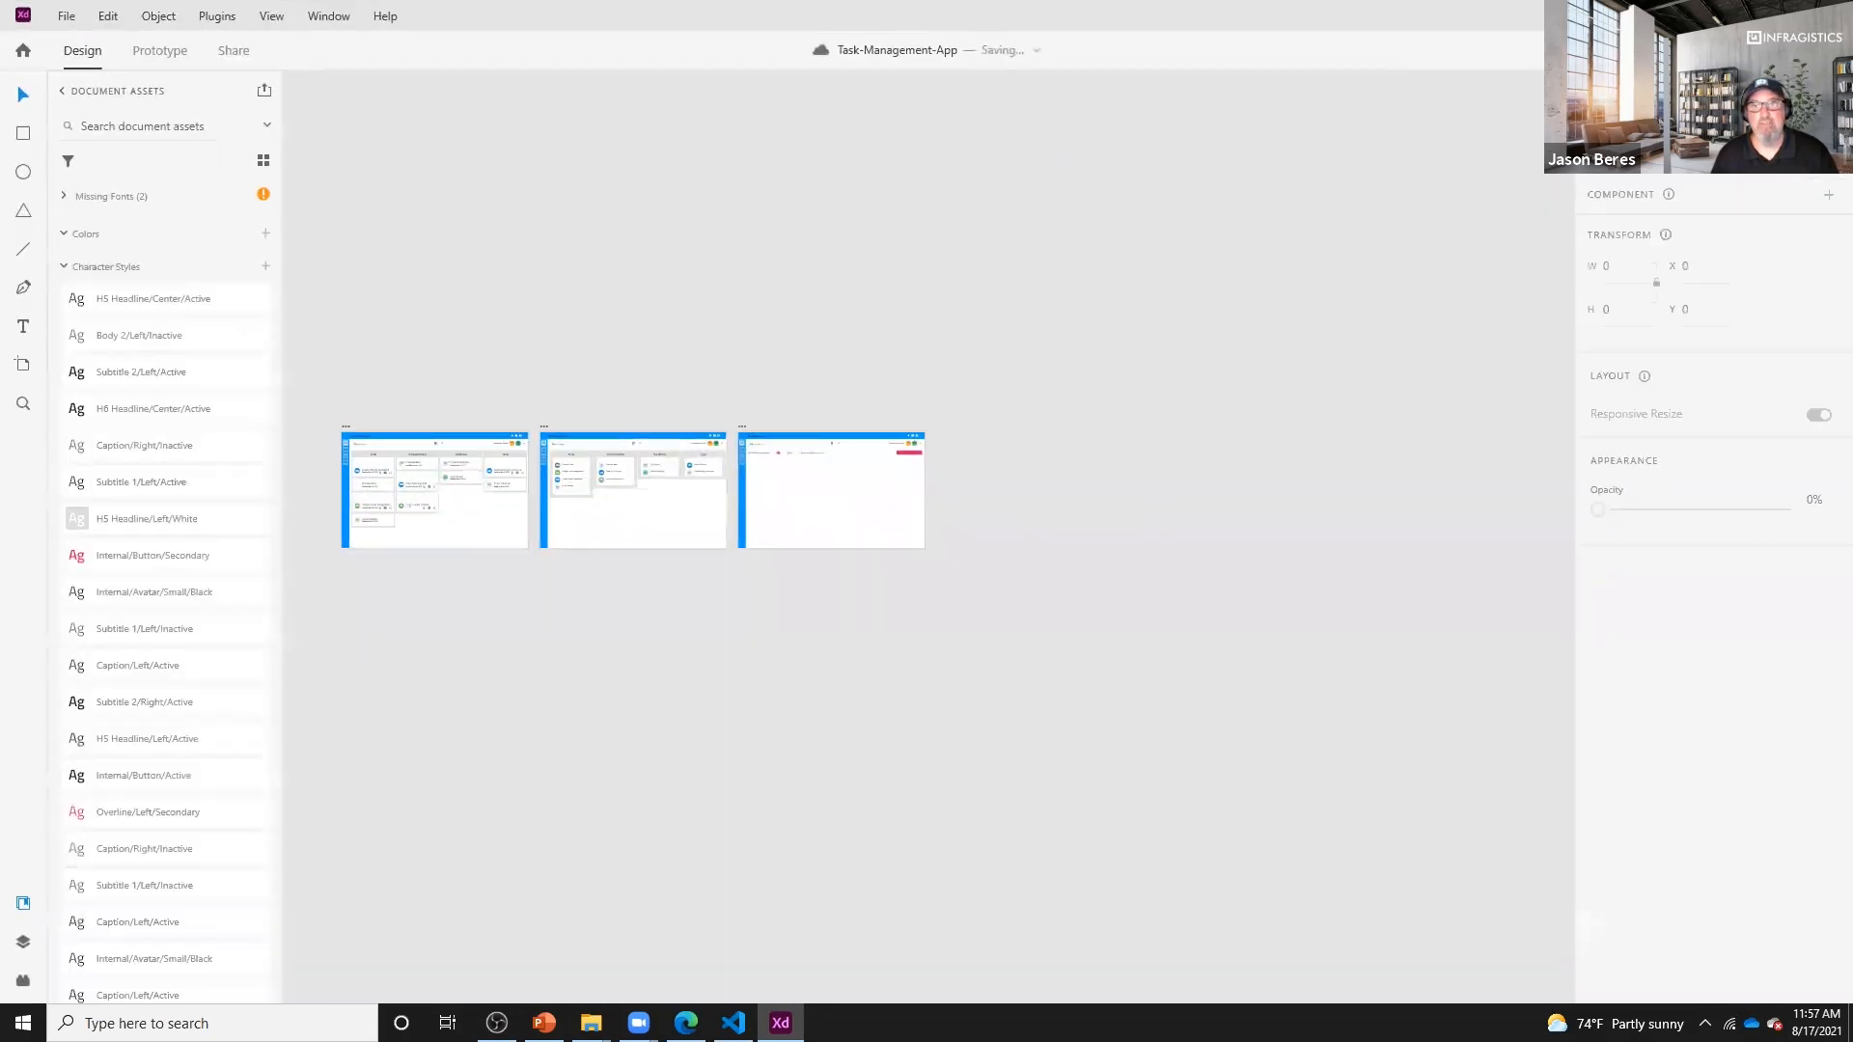
# - Examine the Search Bar and task board artboards up close, select the board's column group, and close the design
pyautogui.click(1797, 50)
pyautogui.click(1743, 189)
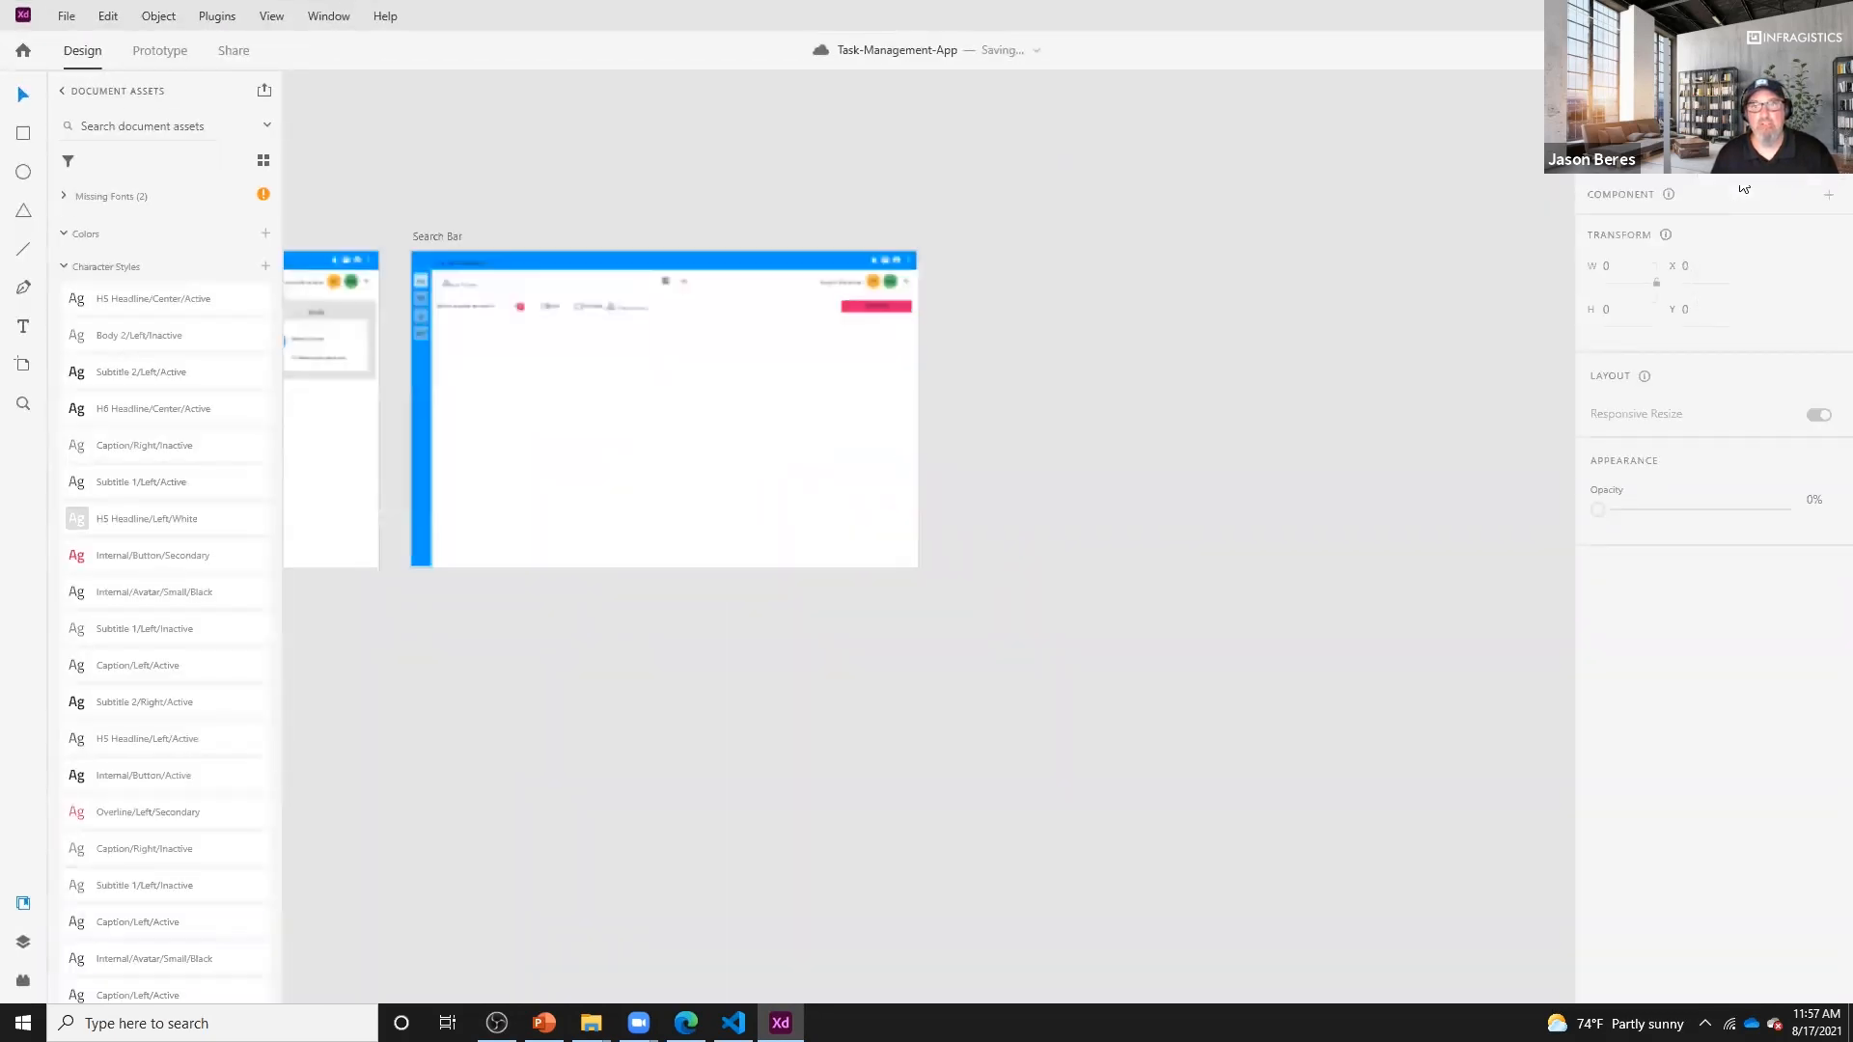
pyautogui.moveTo(1438, 819); pyautogui.dragTo(1401, 782)
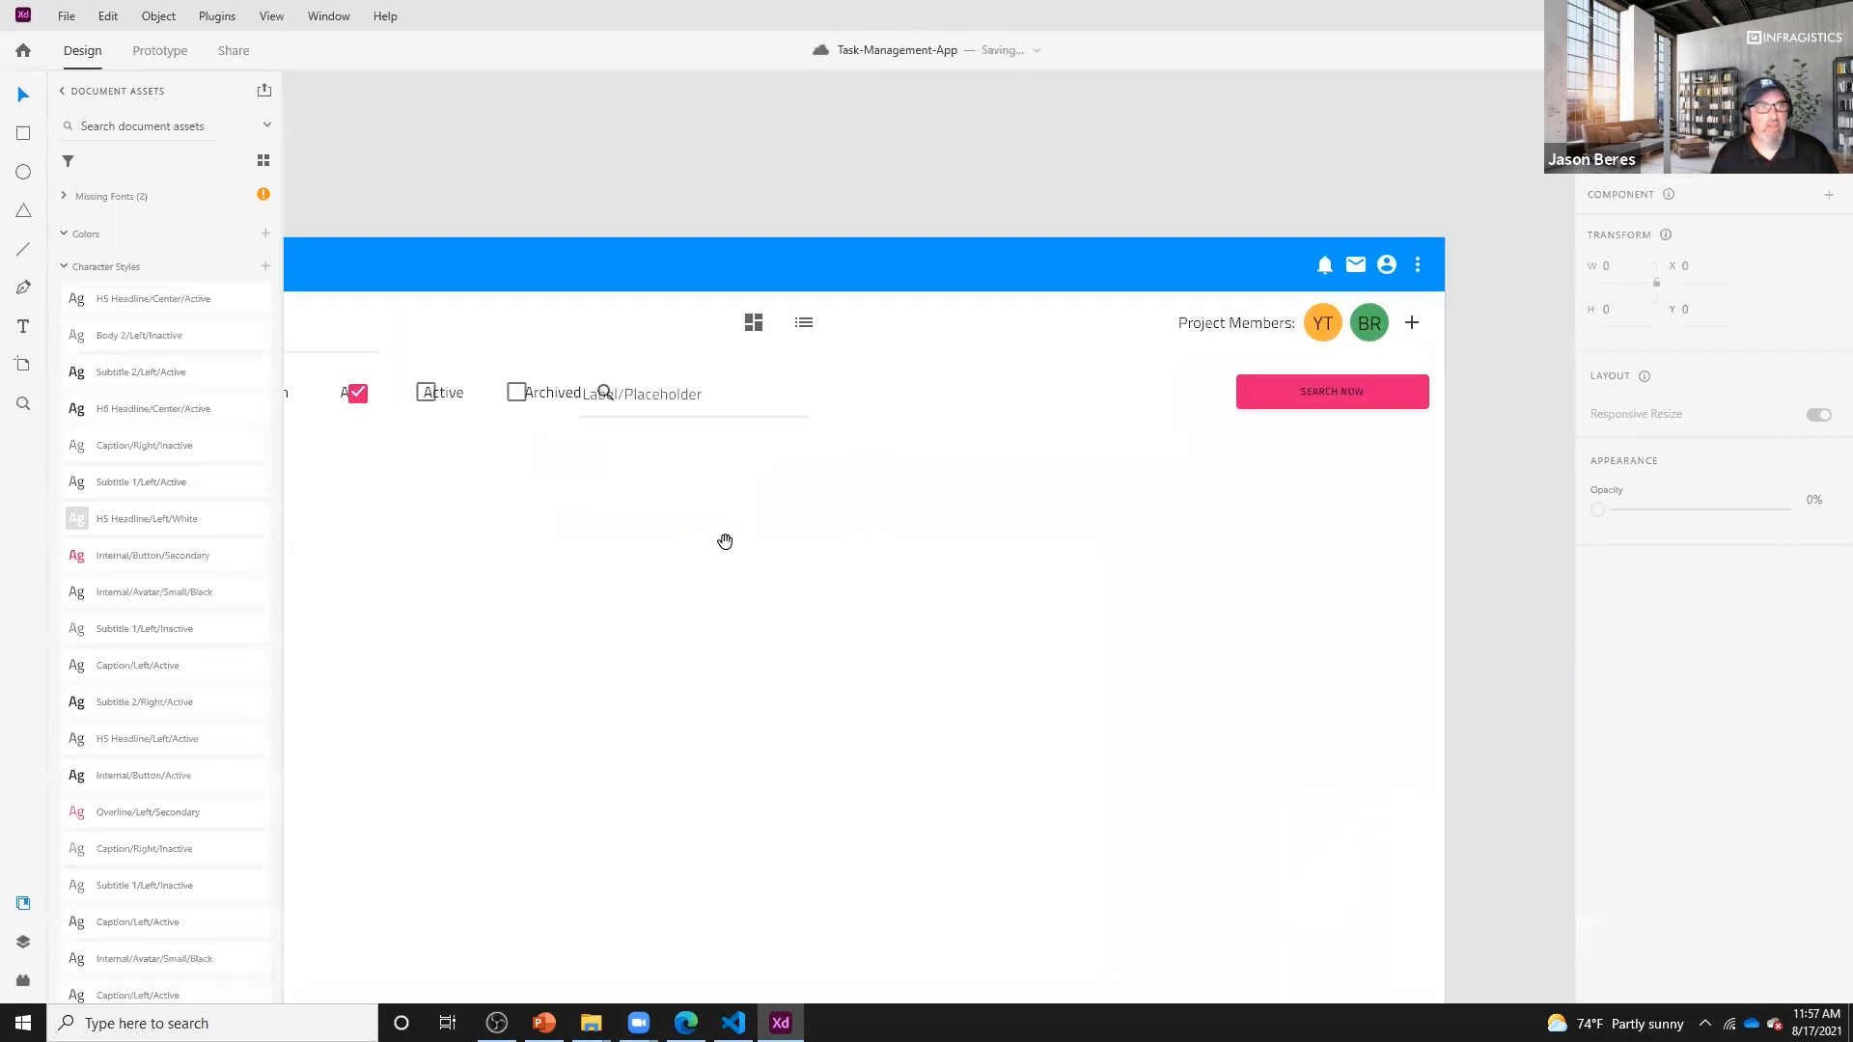
pyautogui.moveTo(724, 541); pyautogui.dragTo(1119, 468)
pyautogui.moveTo(655, 431); pyautogui.dragTo(1436, 480)
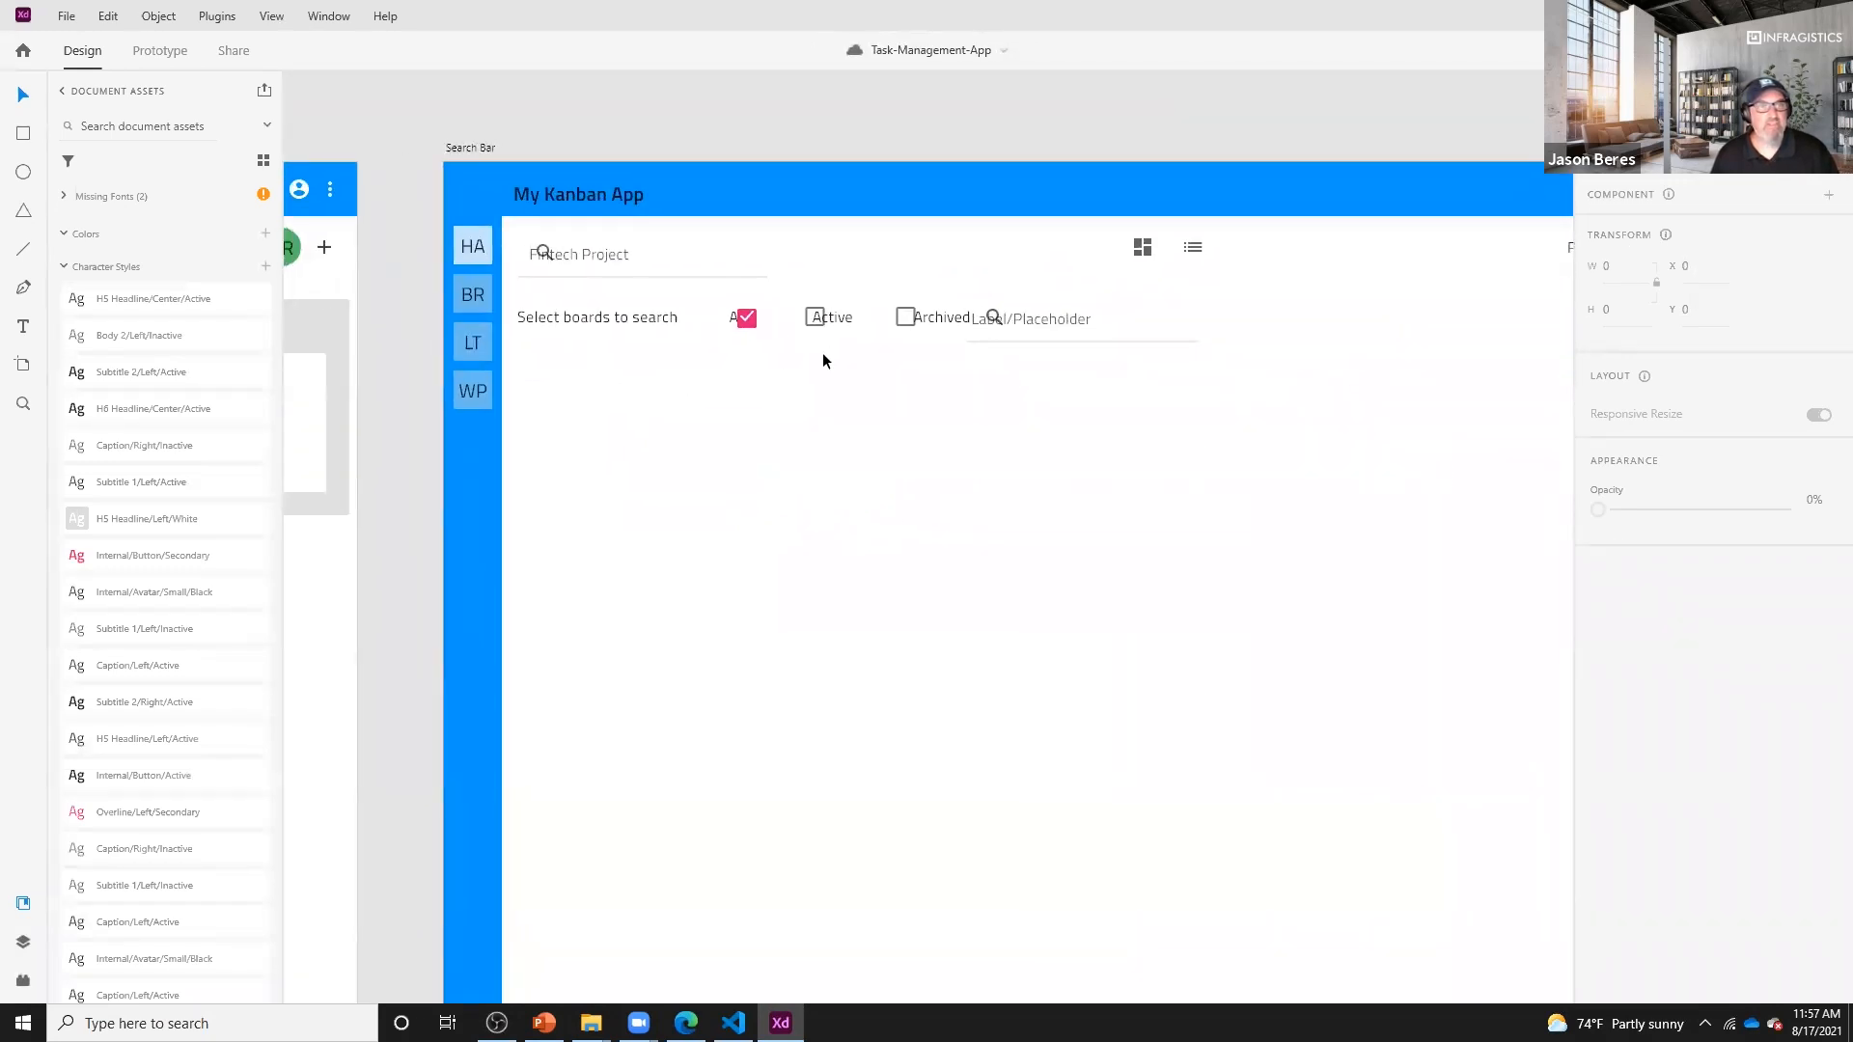
pyautogui.moveTo(380, 385); pyautogui.dragTo(1489, 402)
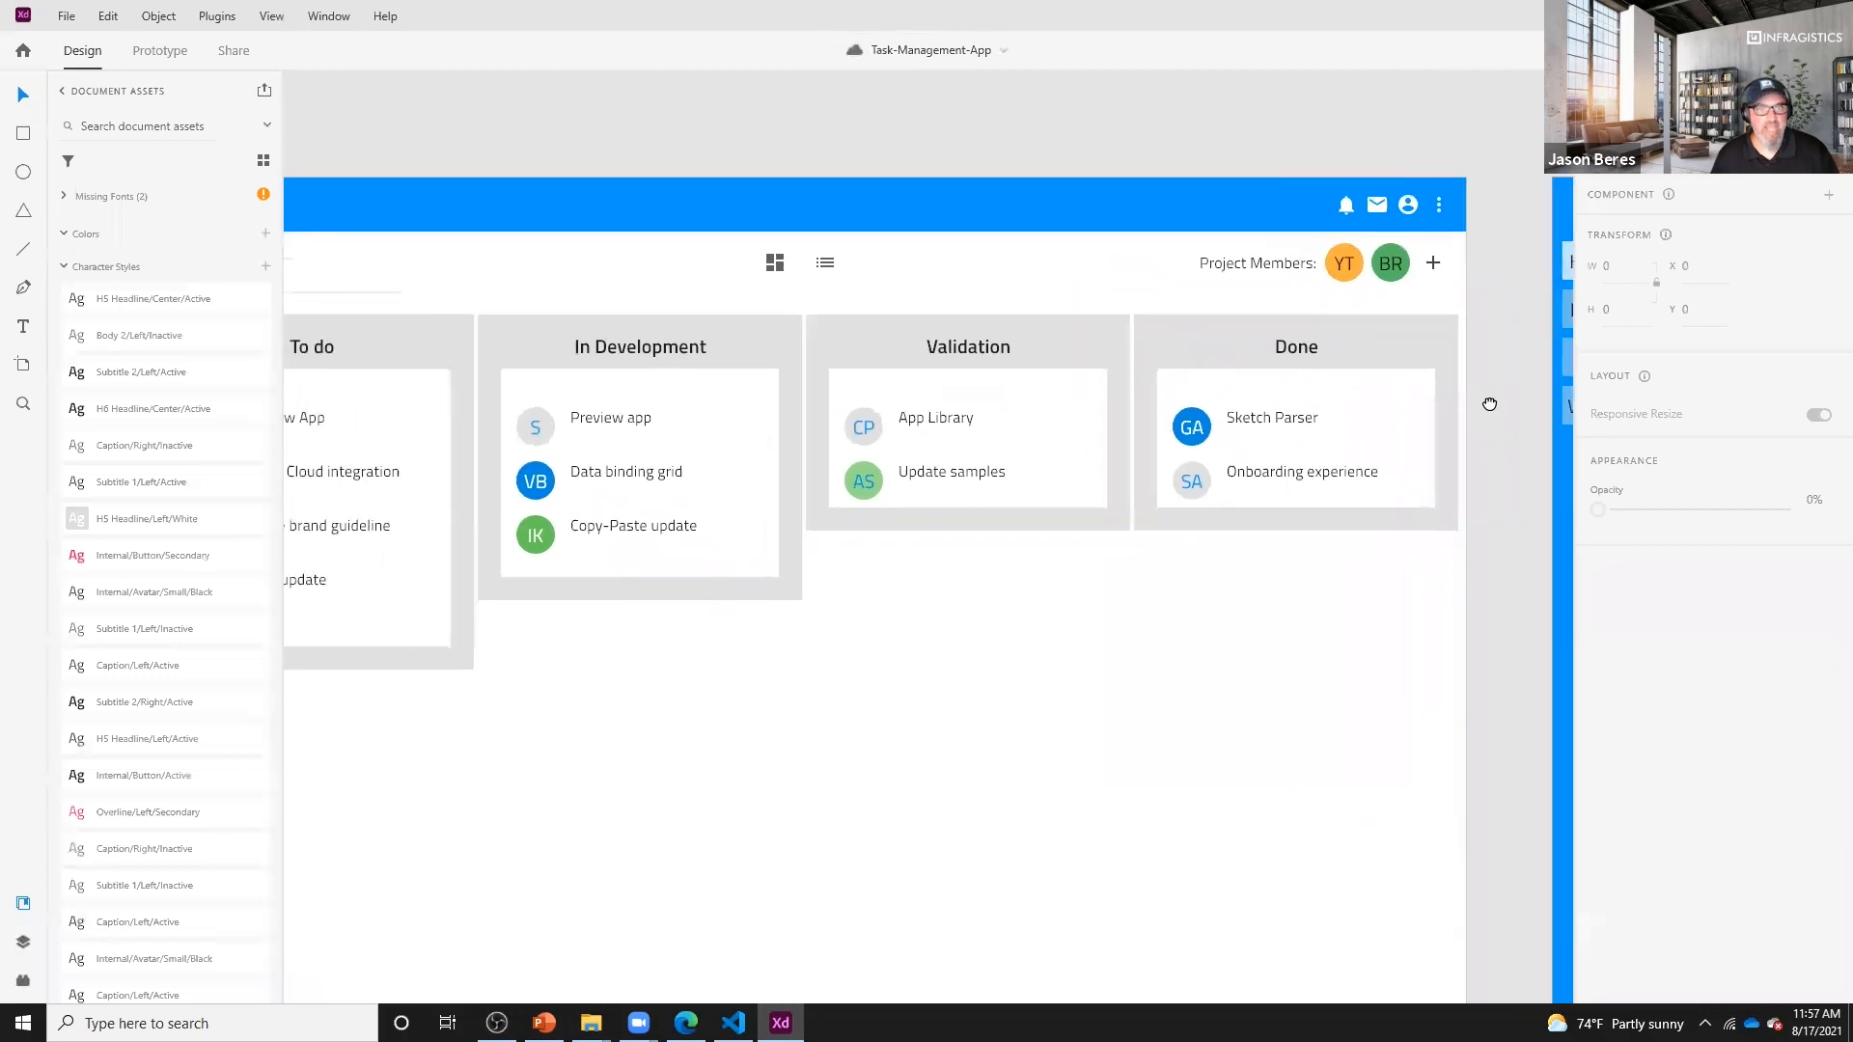
pyautogui.click(752, 413)
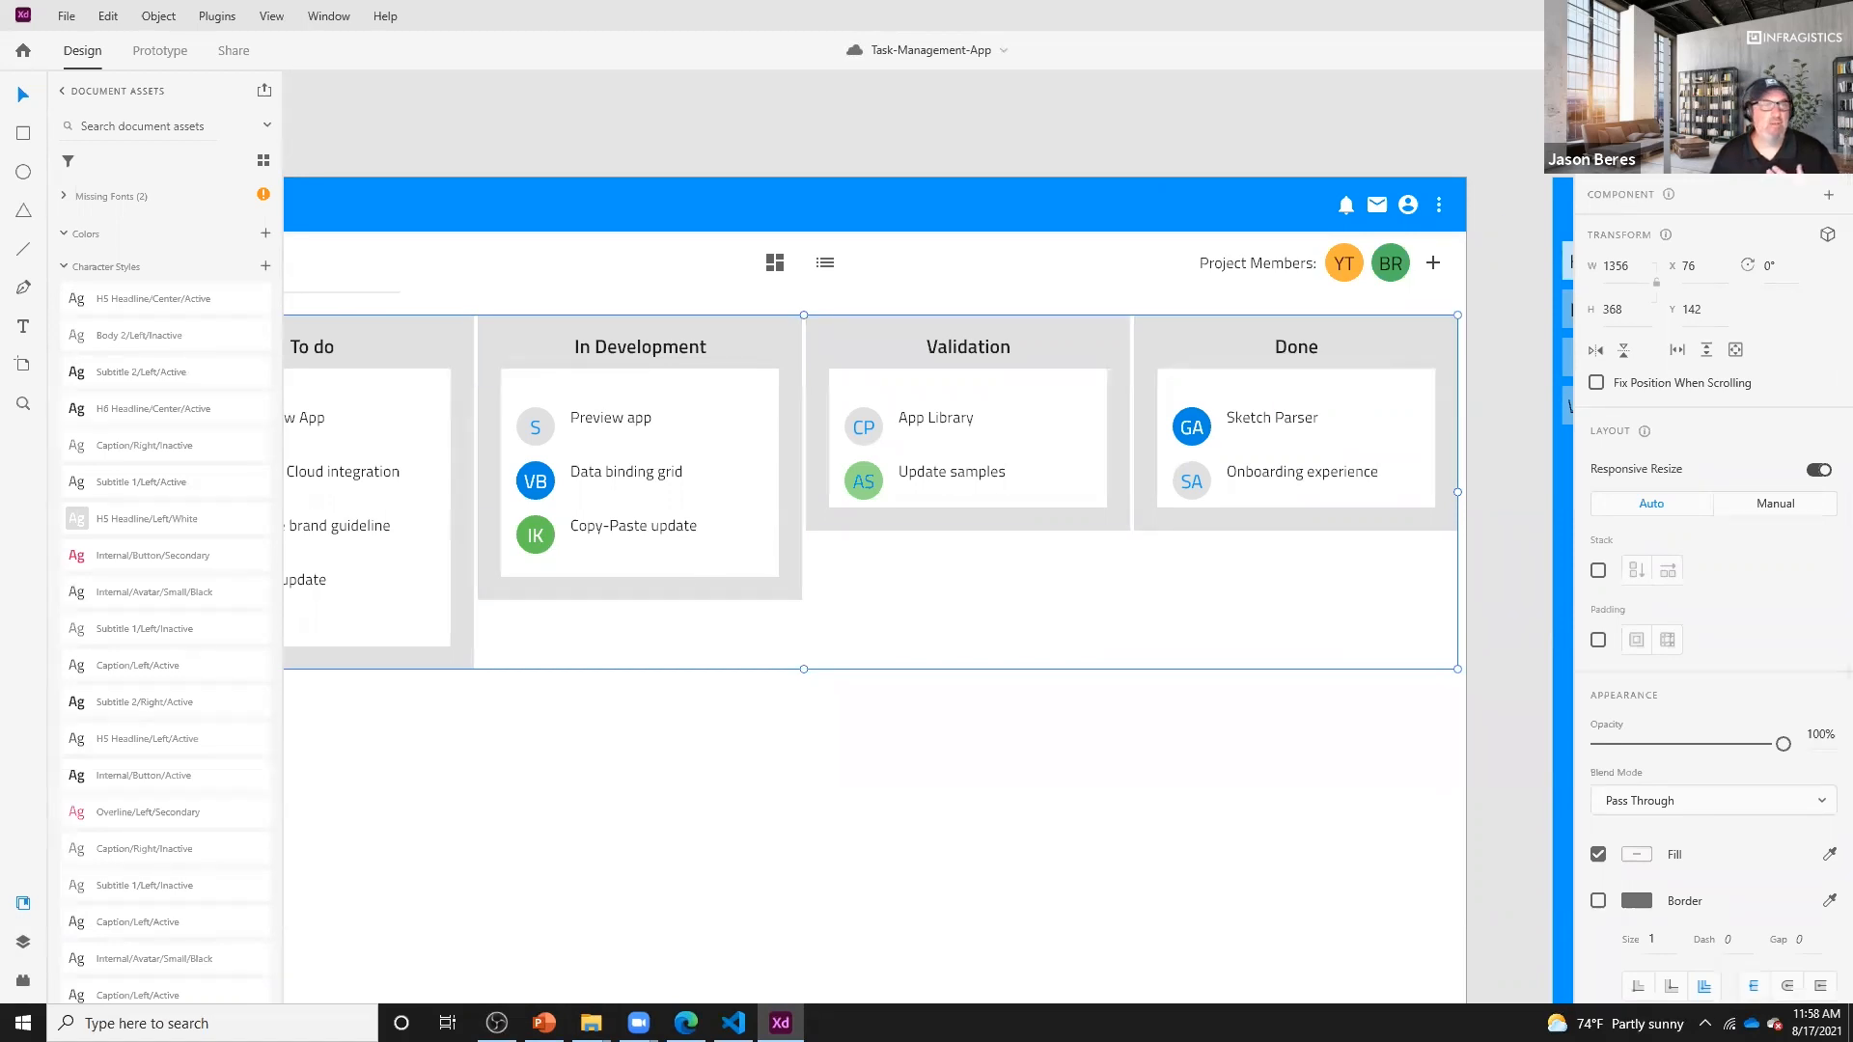
pyautogui.click(1831, 15)
# - In Indigo App Builder in the browser, create a new app from the existing design Task-Management-App.sketch in the Sketch Files folder
pyautogui.click(686, 1024)
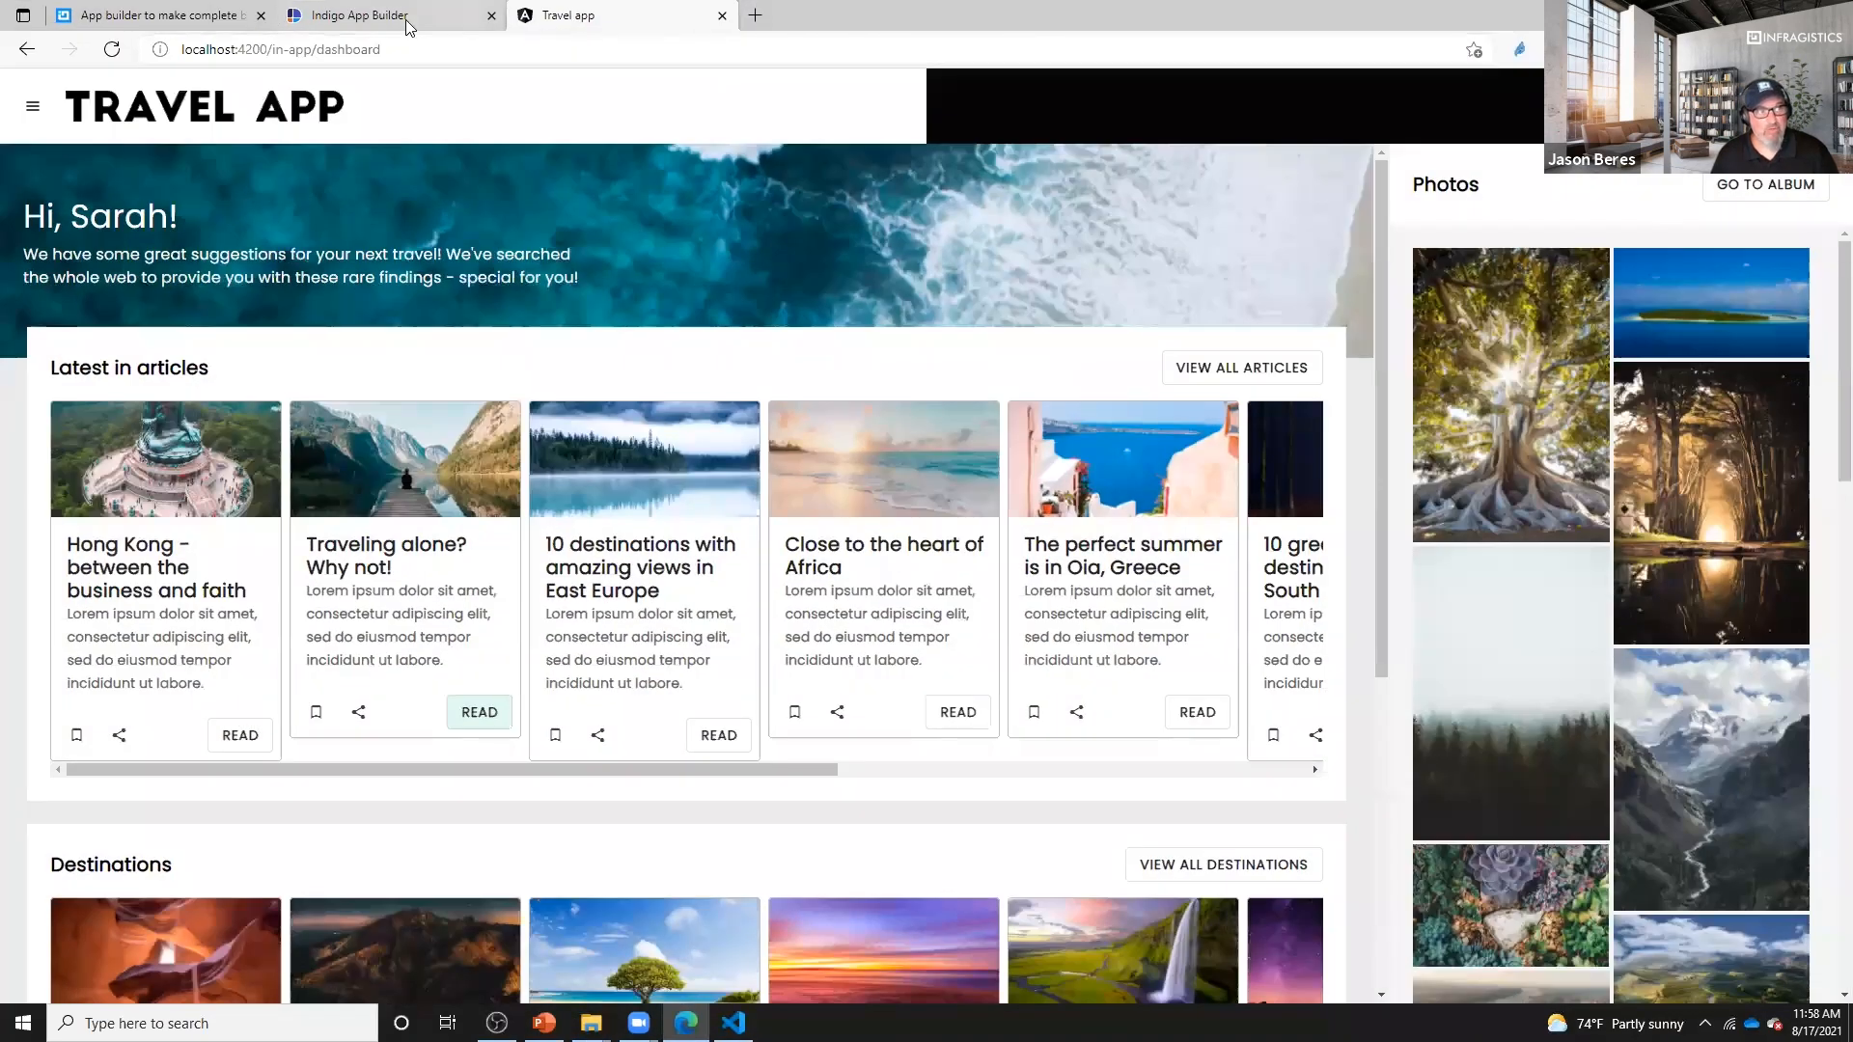
pyautogui.click(405, 16)
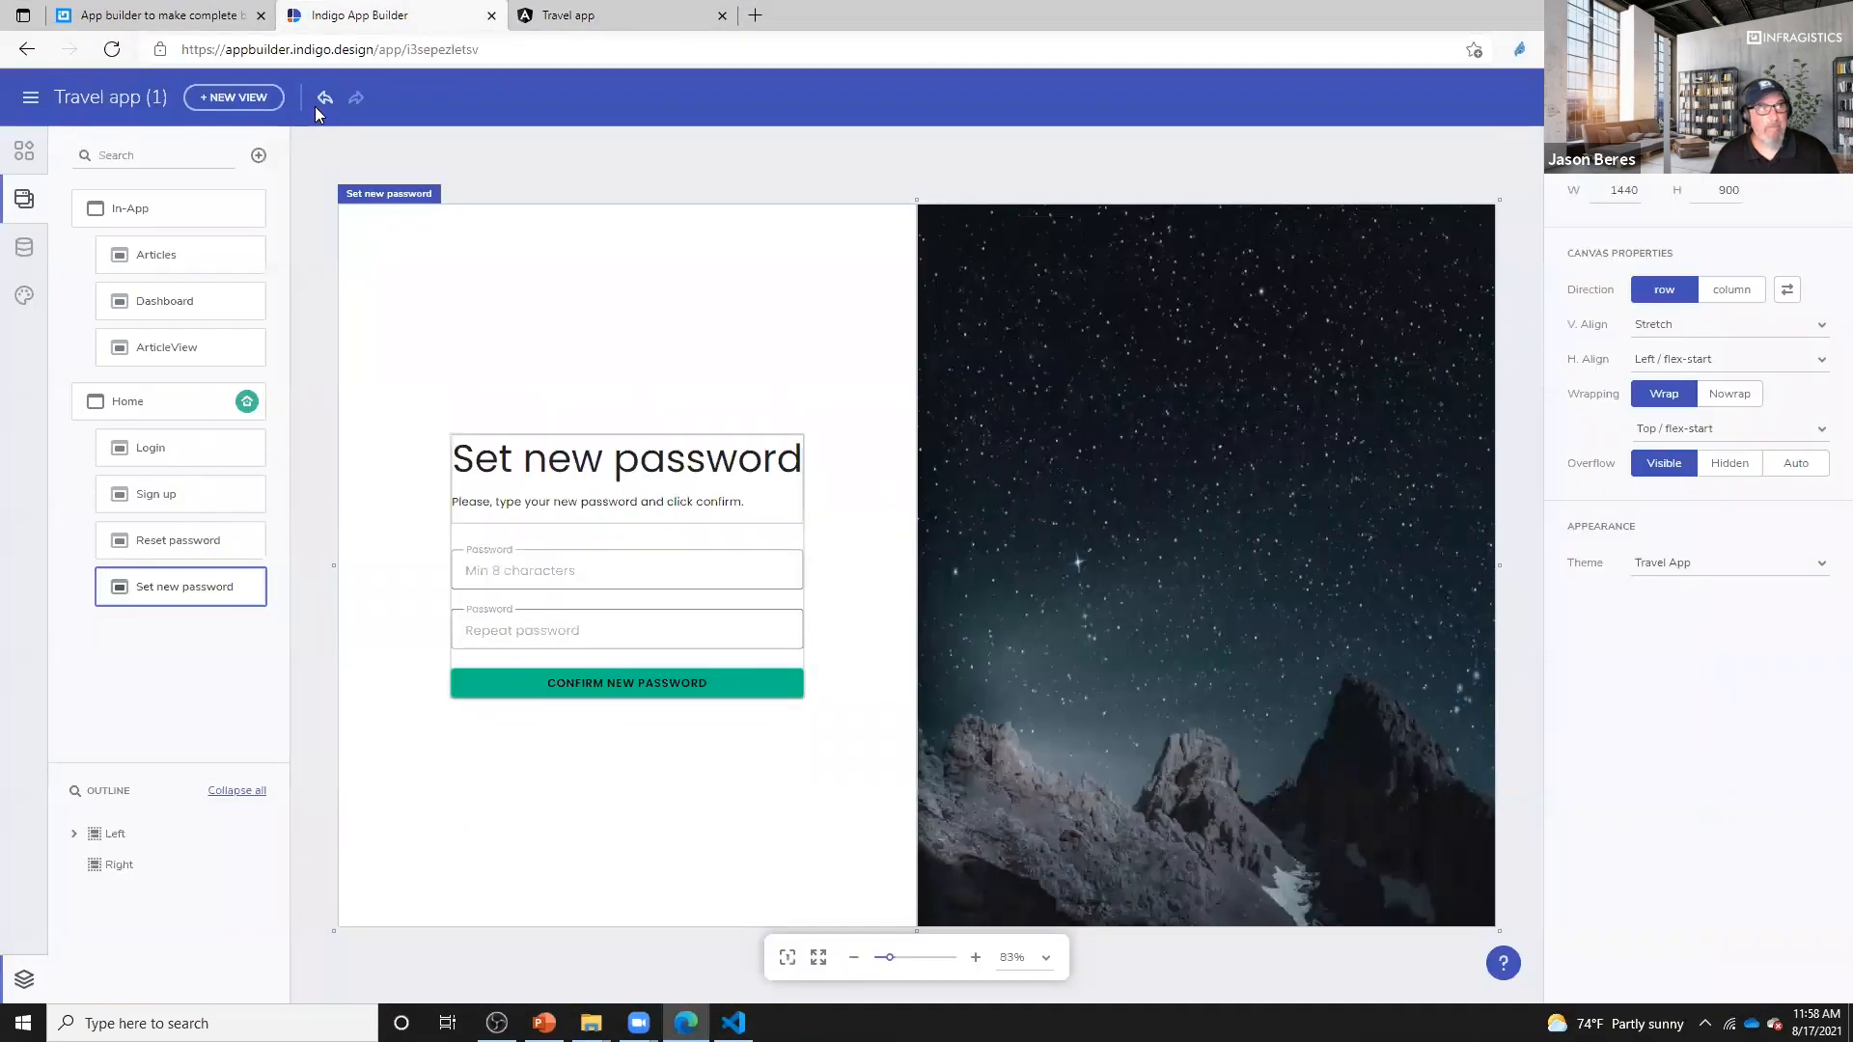
pyautogui.click(31, 100)
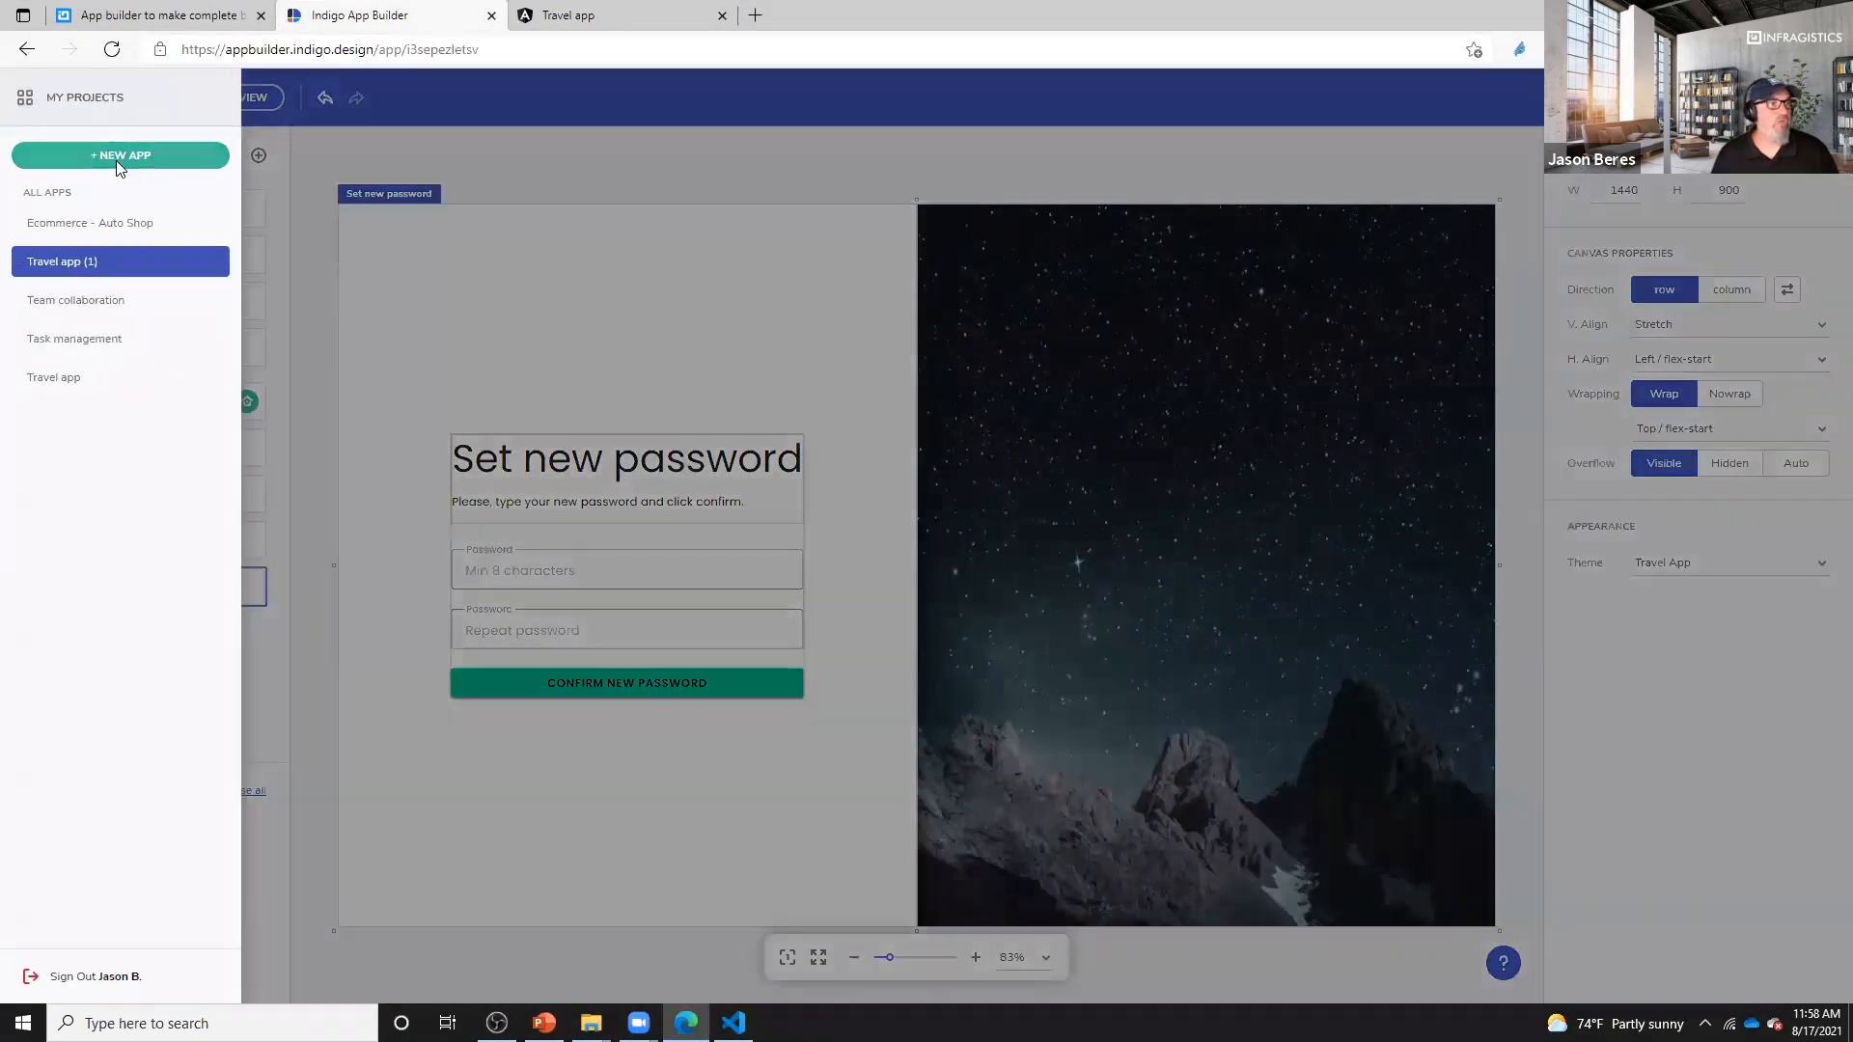
pyautogui.click(116, 160)
pyautogui.click(906, 739)
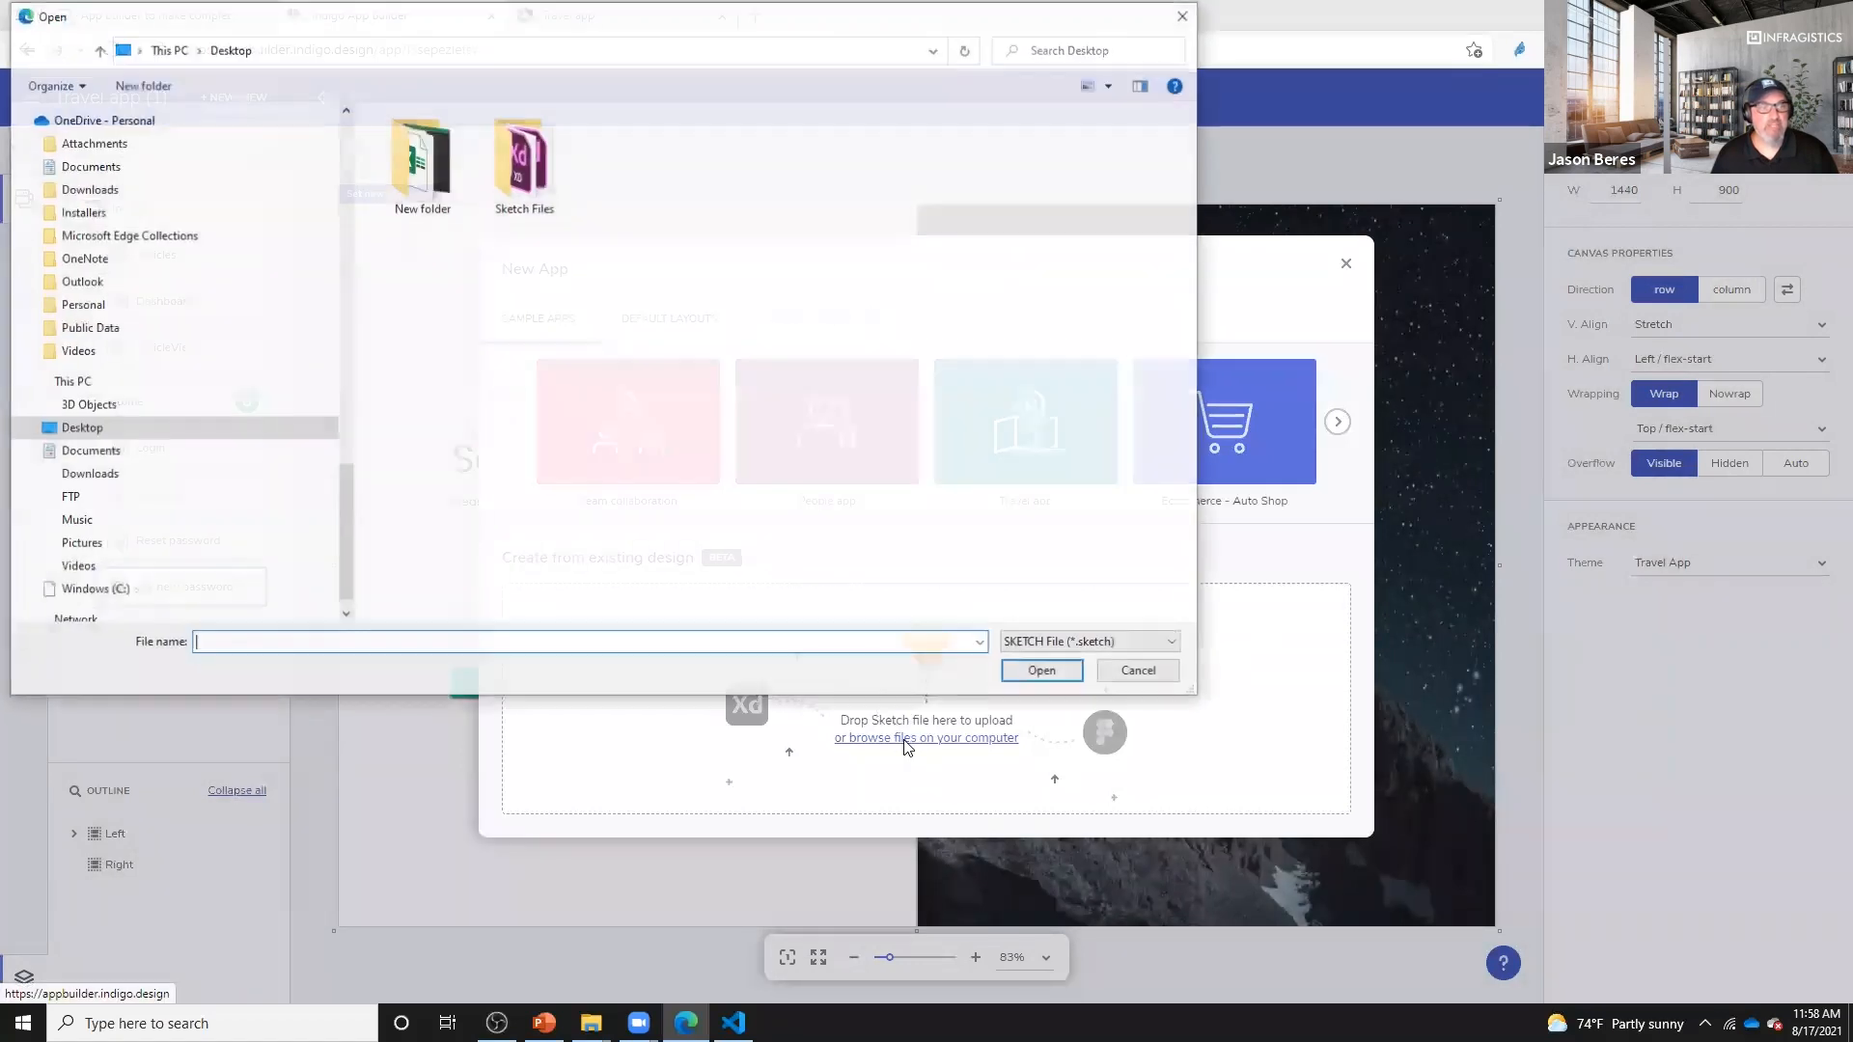
pyautogui.doubleClick(502, 166)
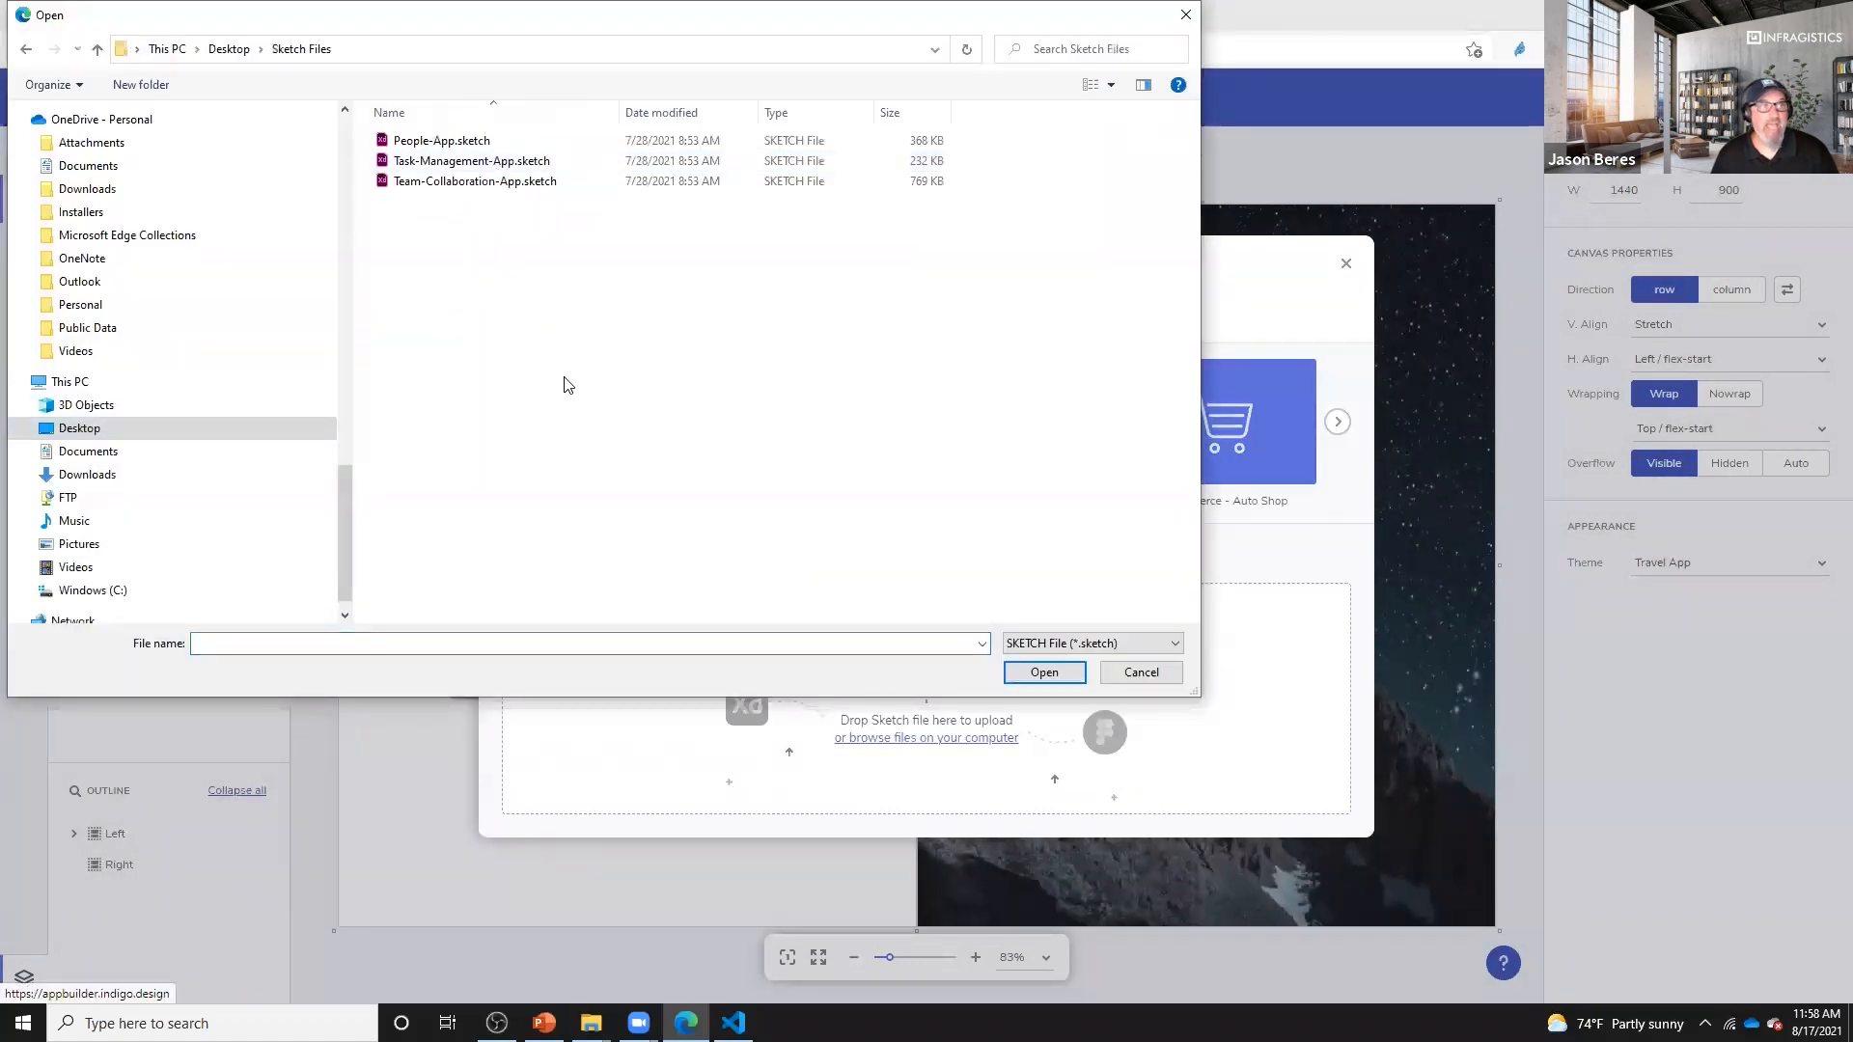
pyautogui.click(457, 182)
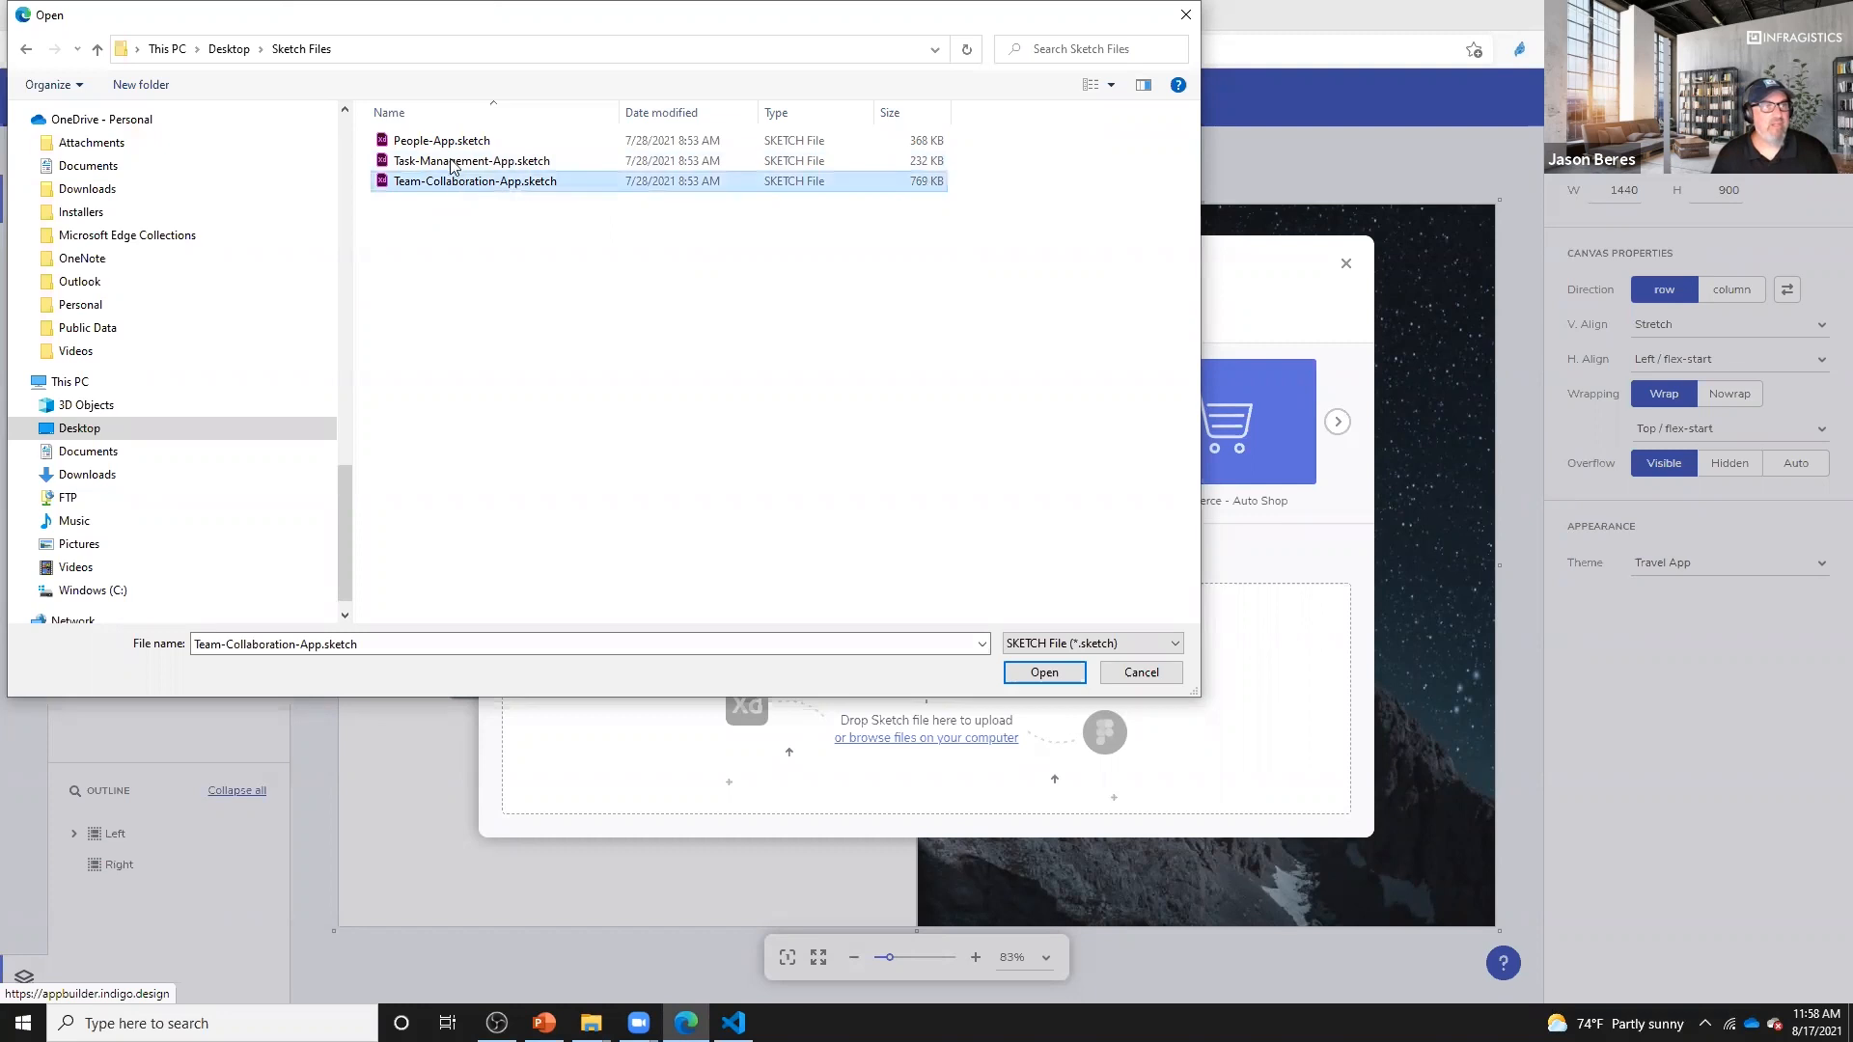
pyautogui.click(458, 160)
pyautogui.click(1061, 675)
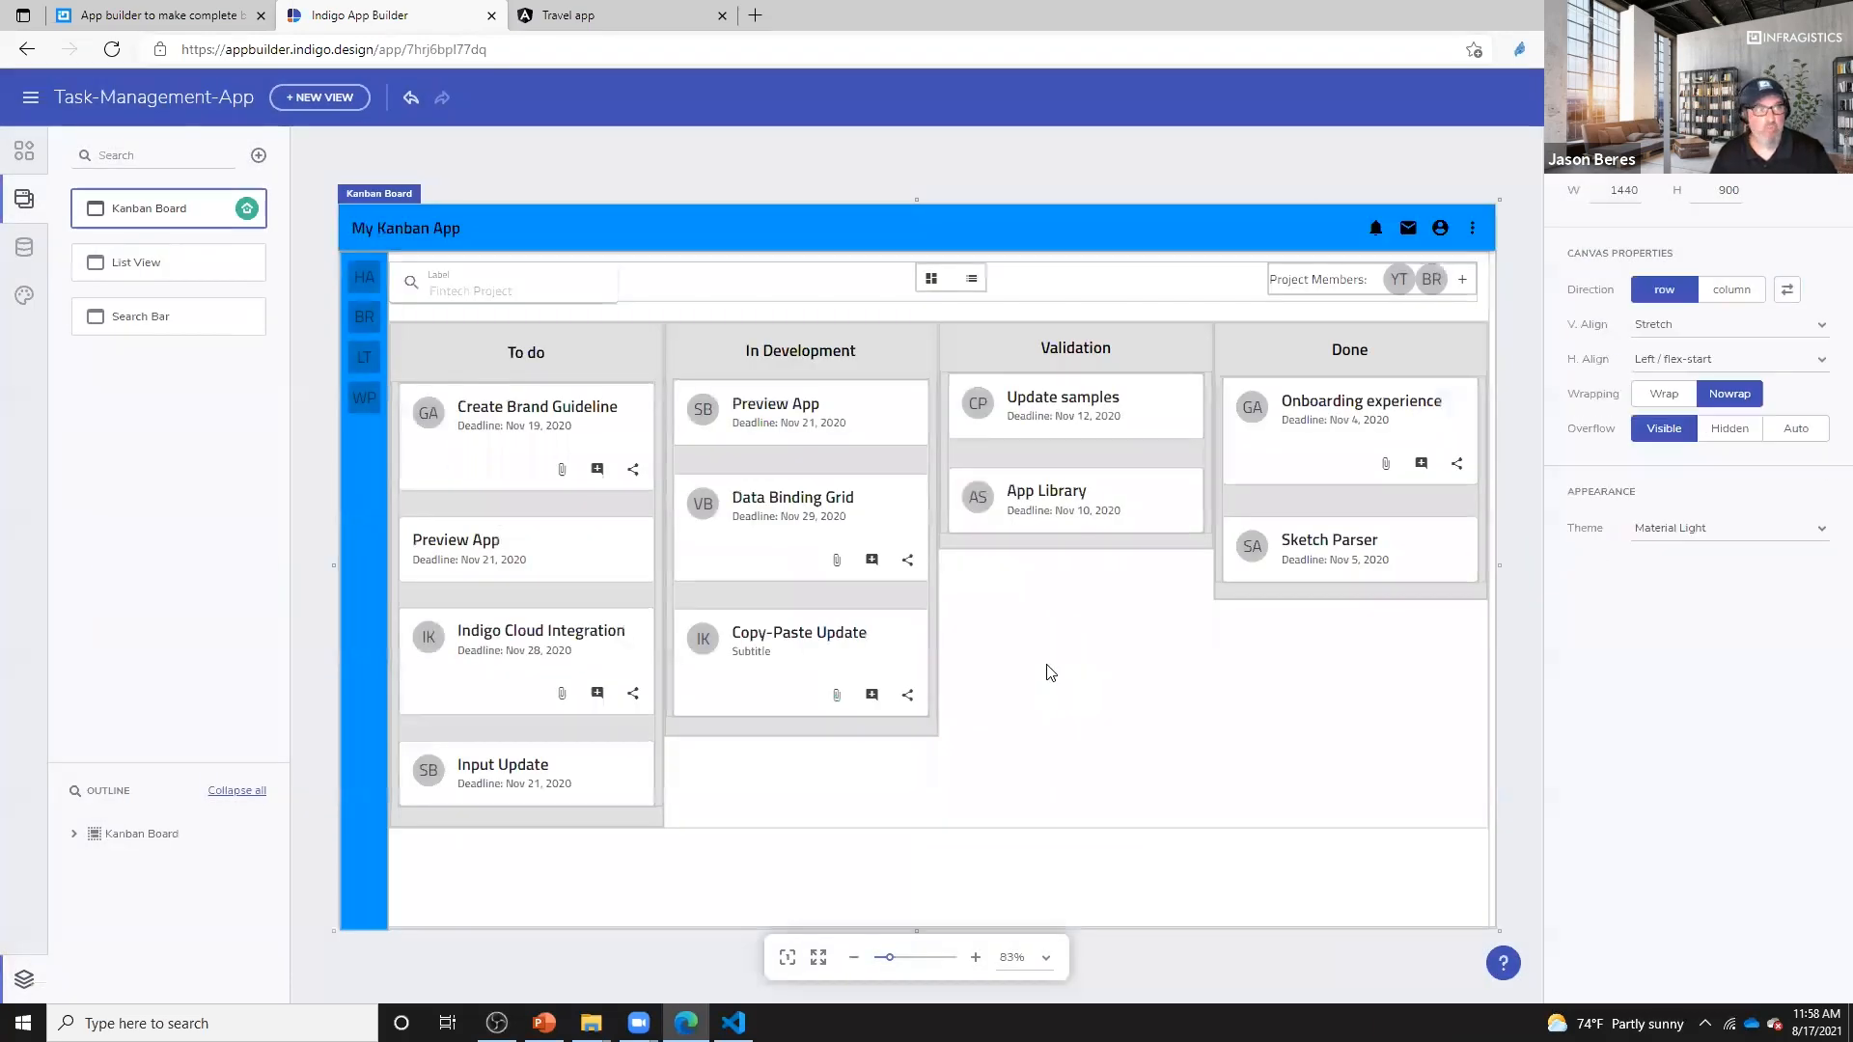
# - Select the Create Brand Guideline card, look through the List View and Search Bar views, and return to Kanban Board
pyautogui.click(566, 415)
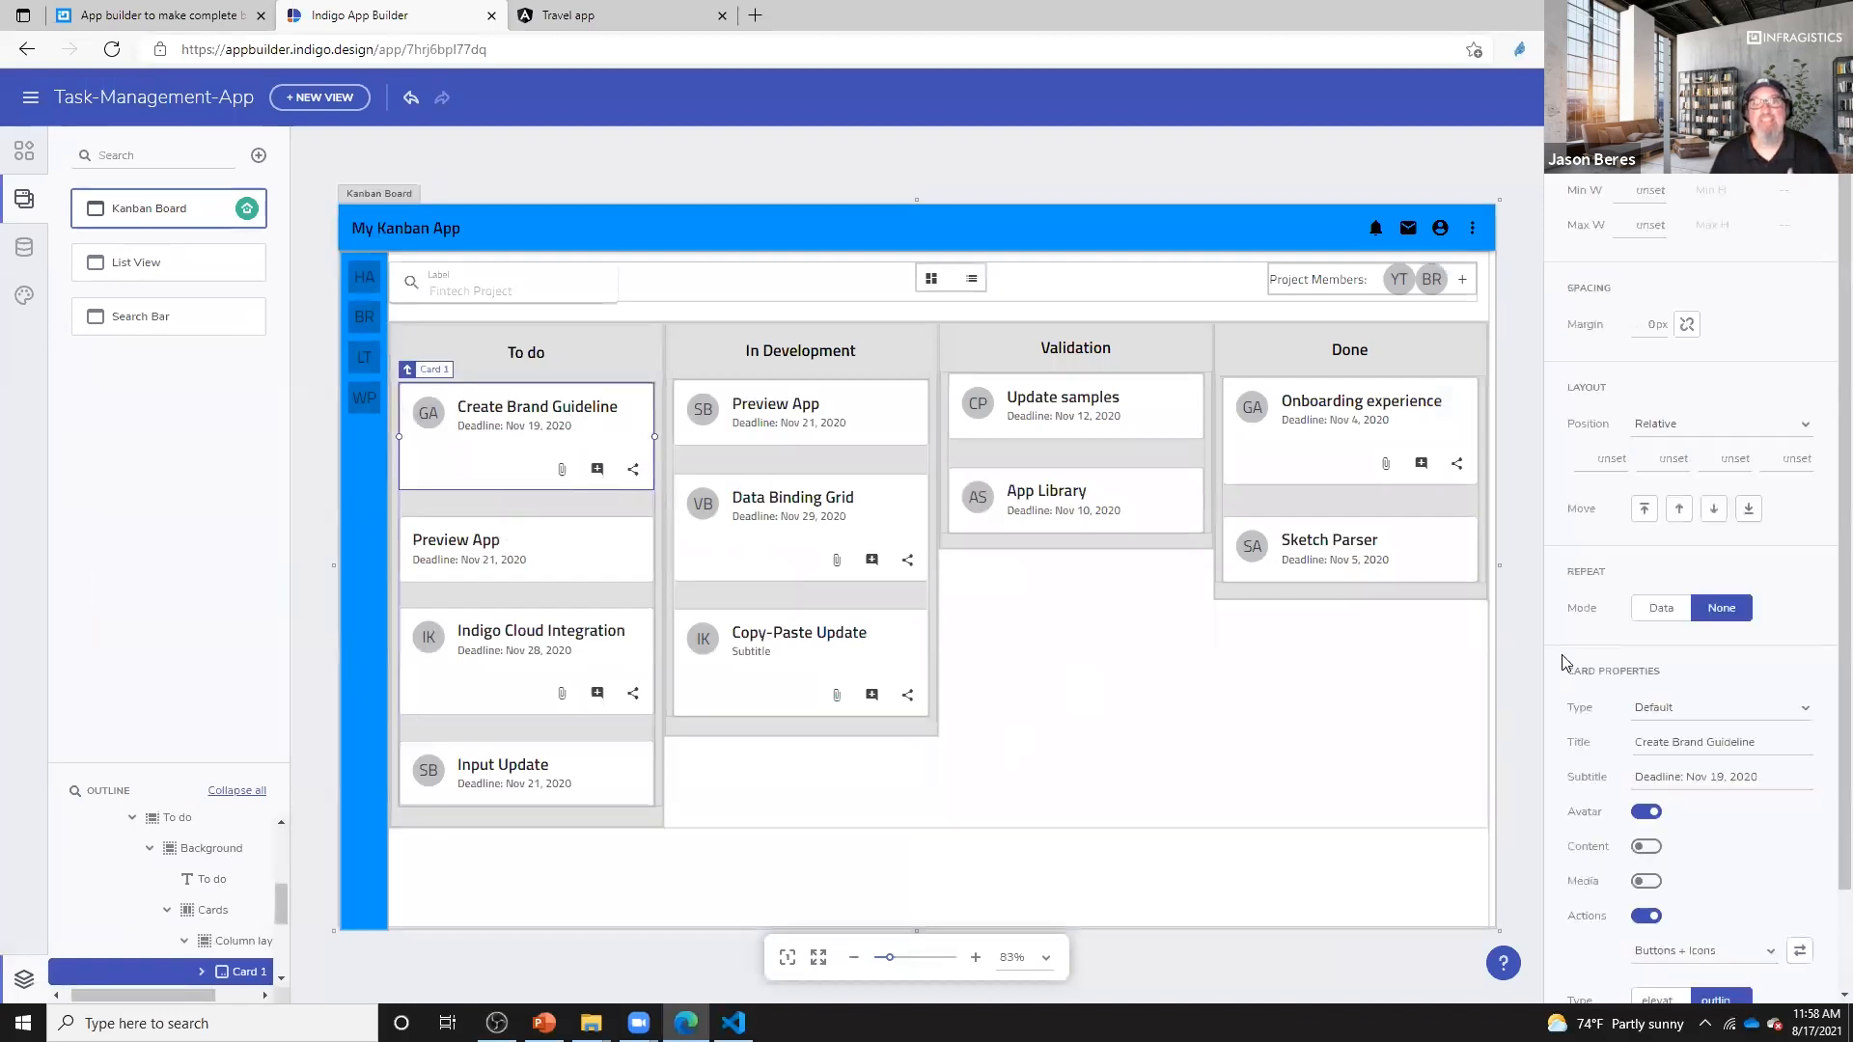
pyautogui.click(136, 263)
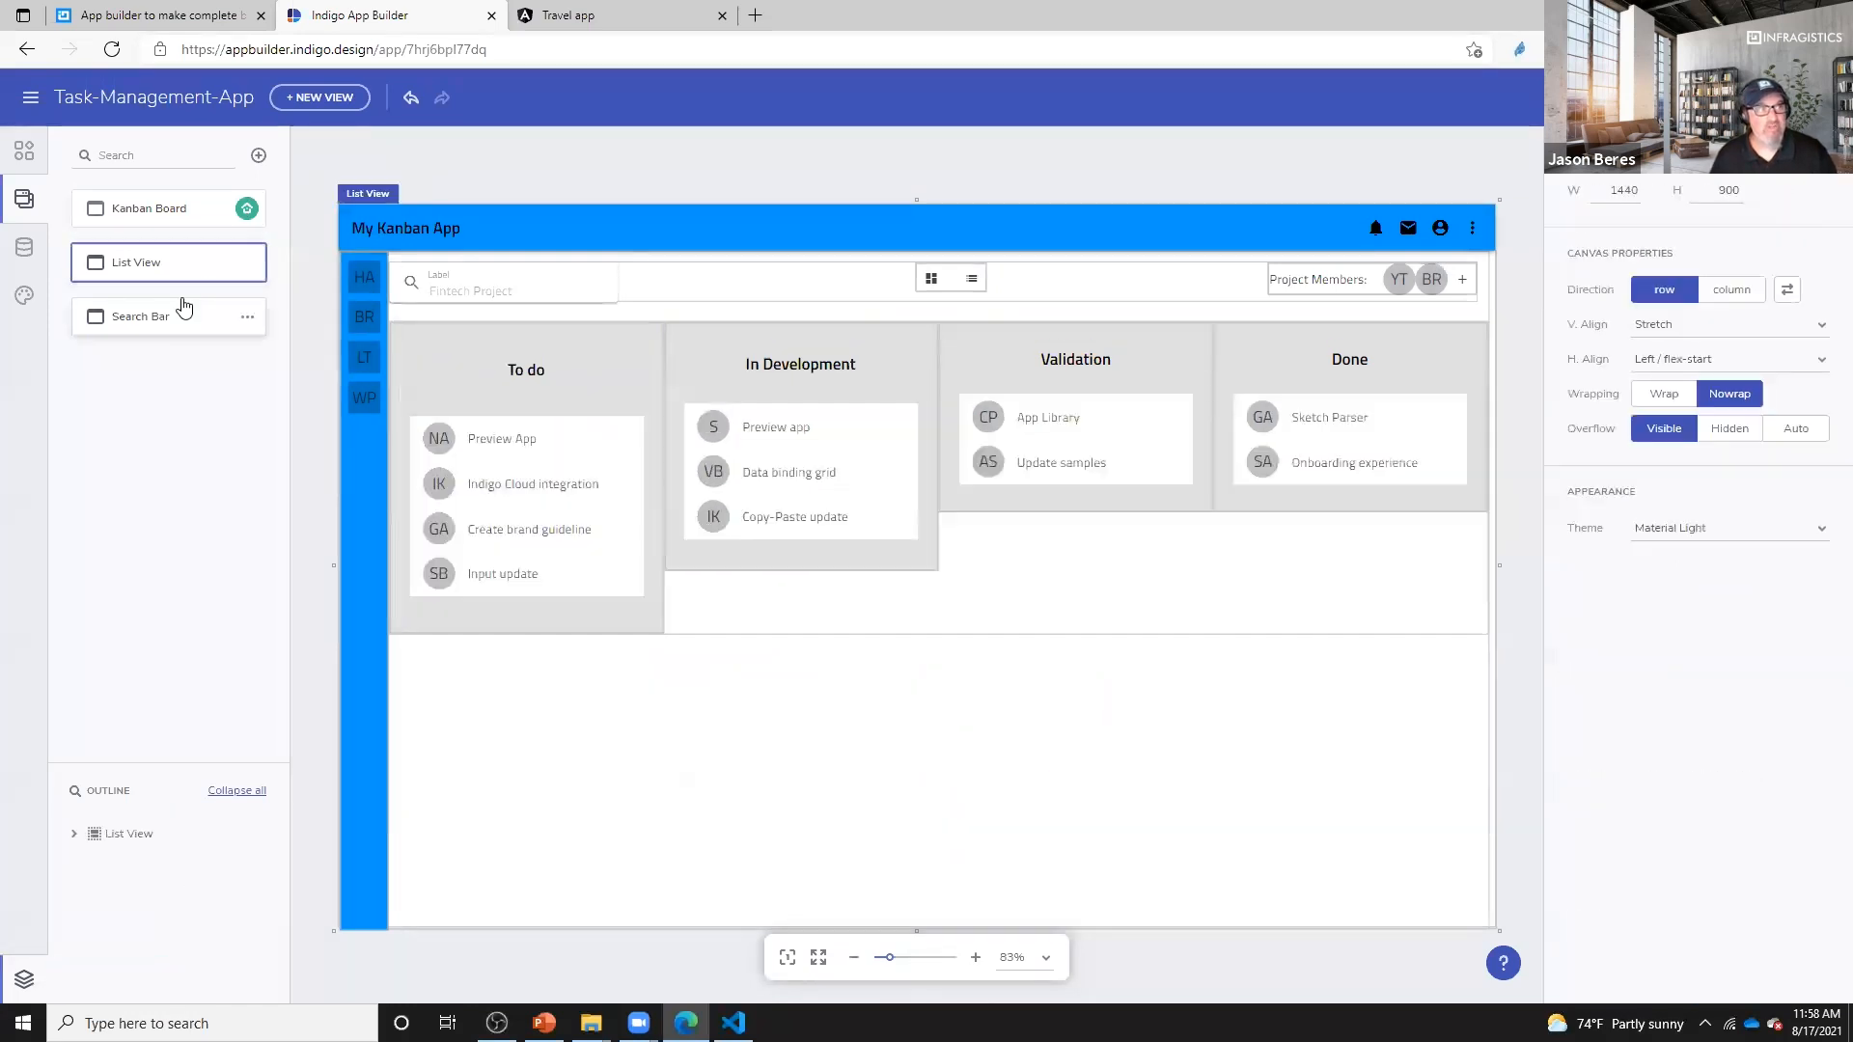
pyautogui.click(176, 320)
pyautogui.click(172, 268)
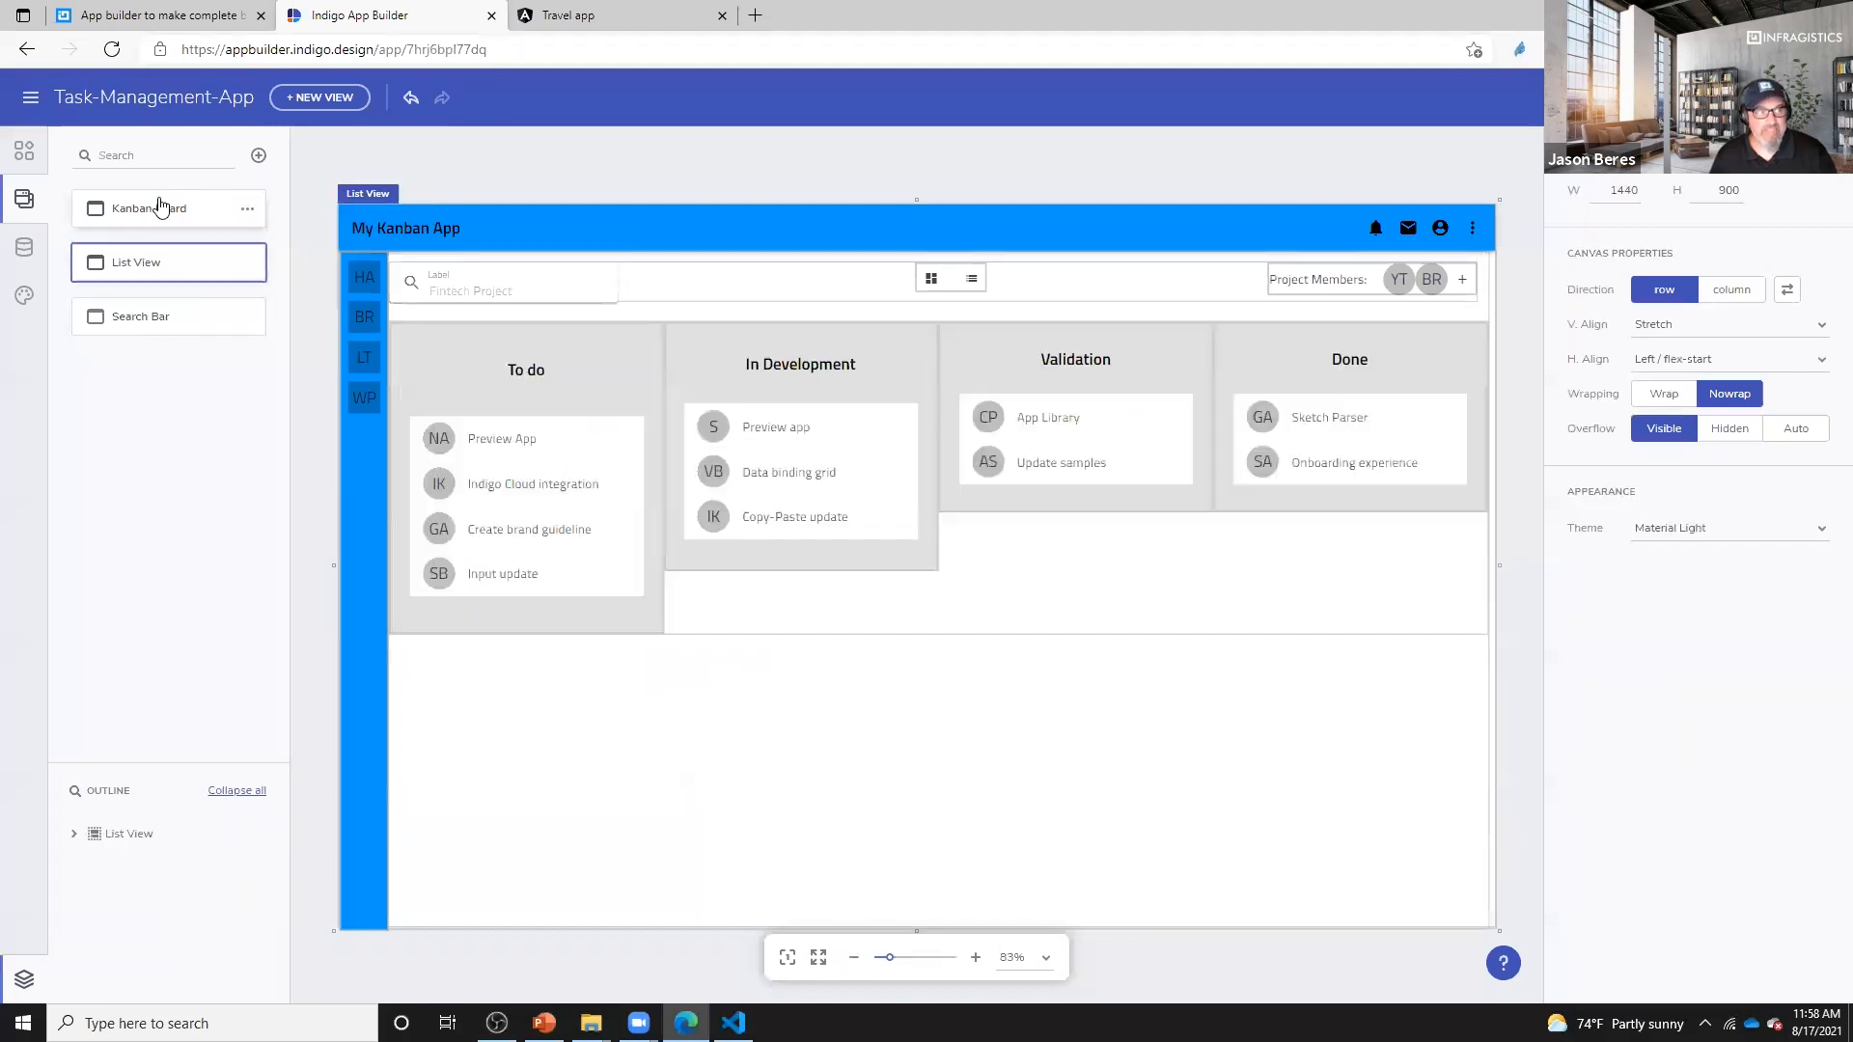
pyautogui.click(165, 207)
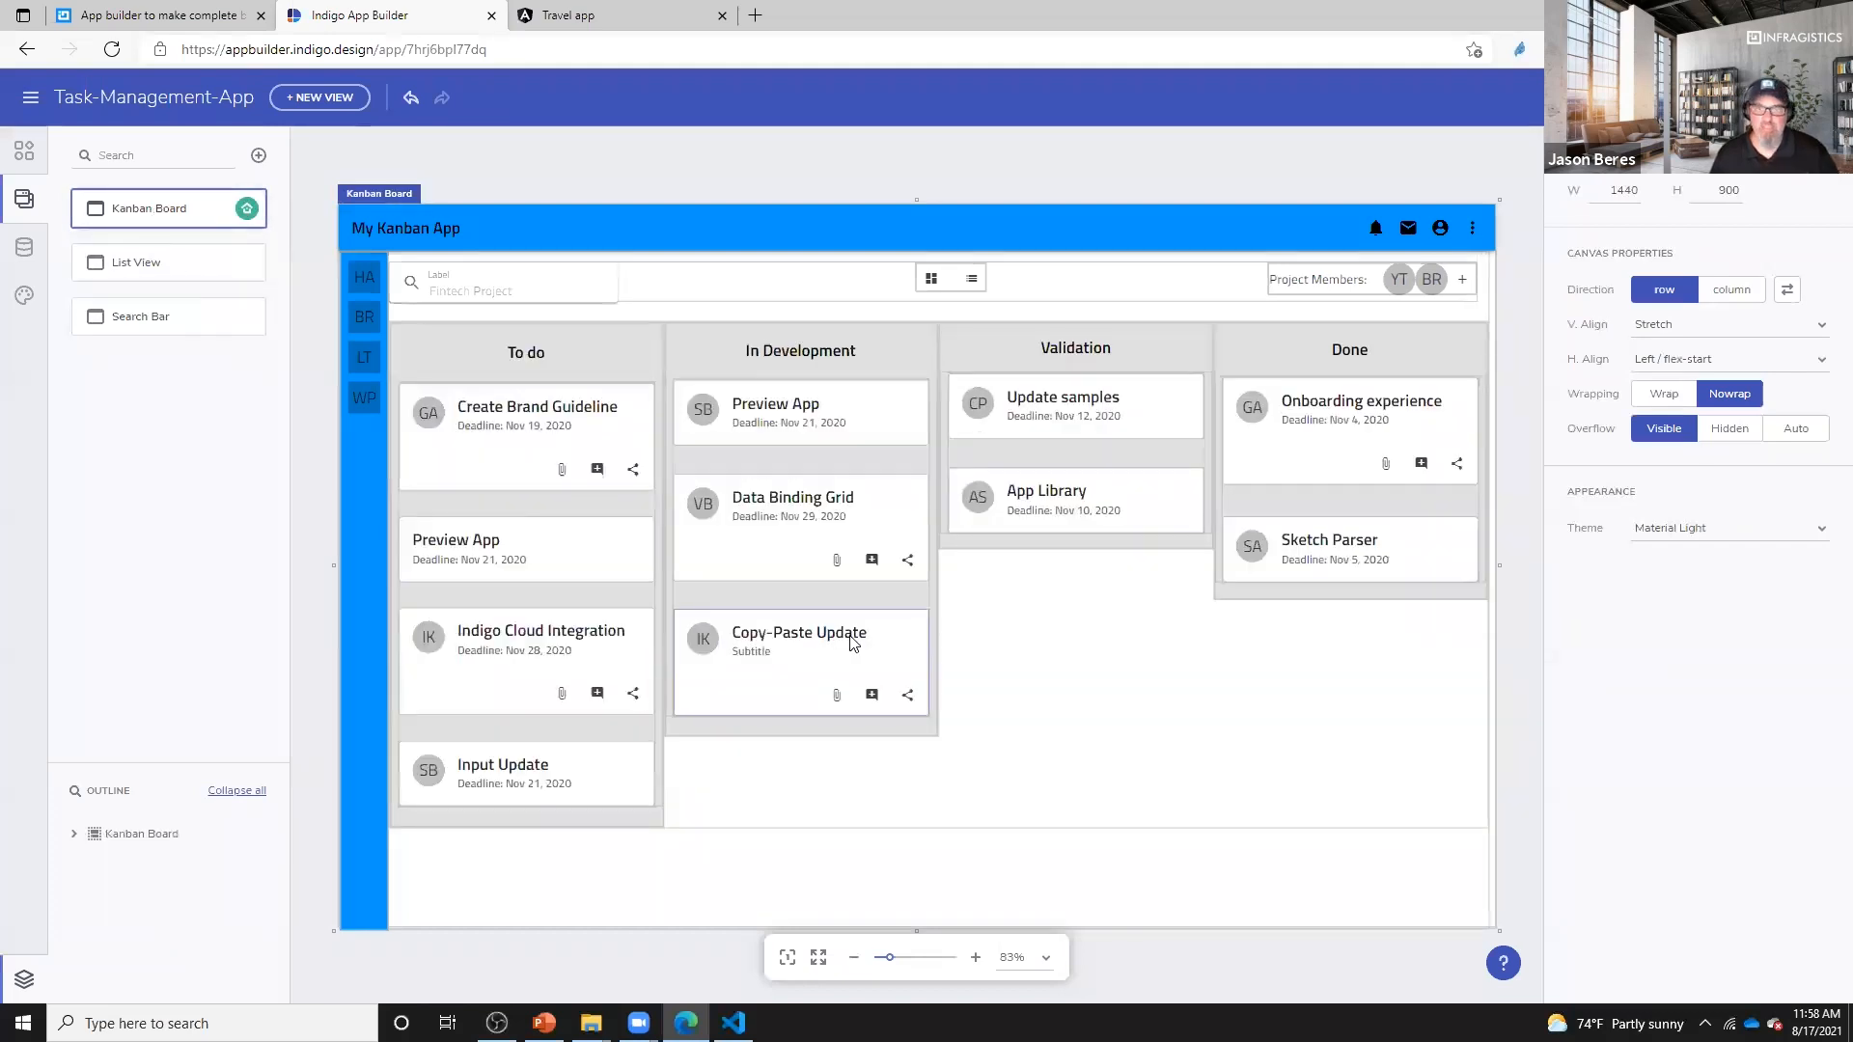
# - Preview the Kanban Board with a widened code pane, highlight the Create Brand Guideline card's generated HTML, and exit the preview
pyautogui.click(1699, 96)
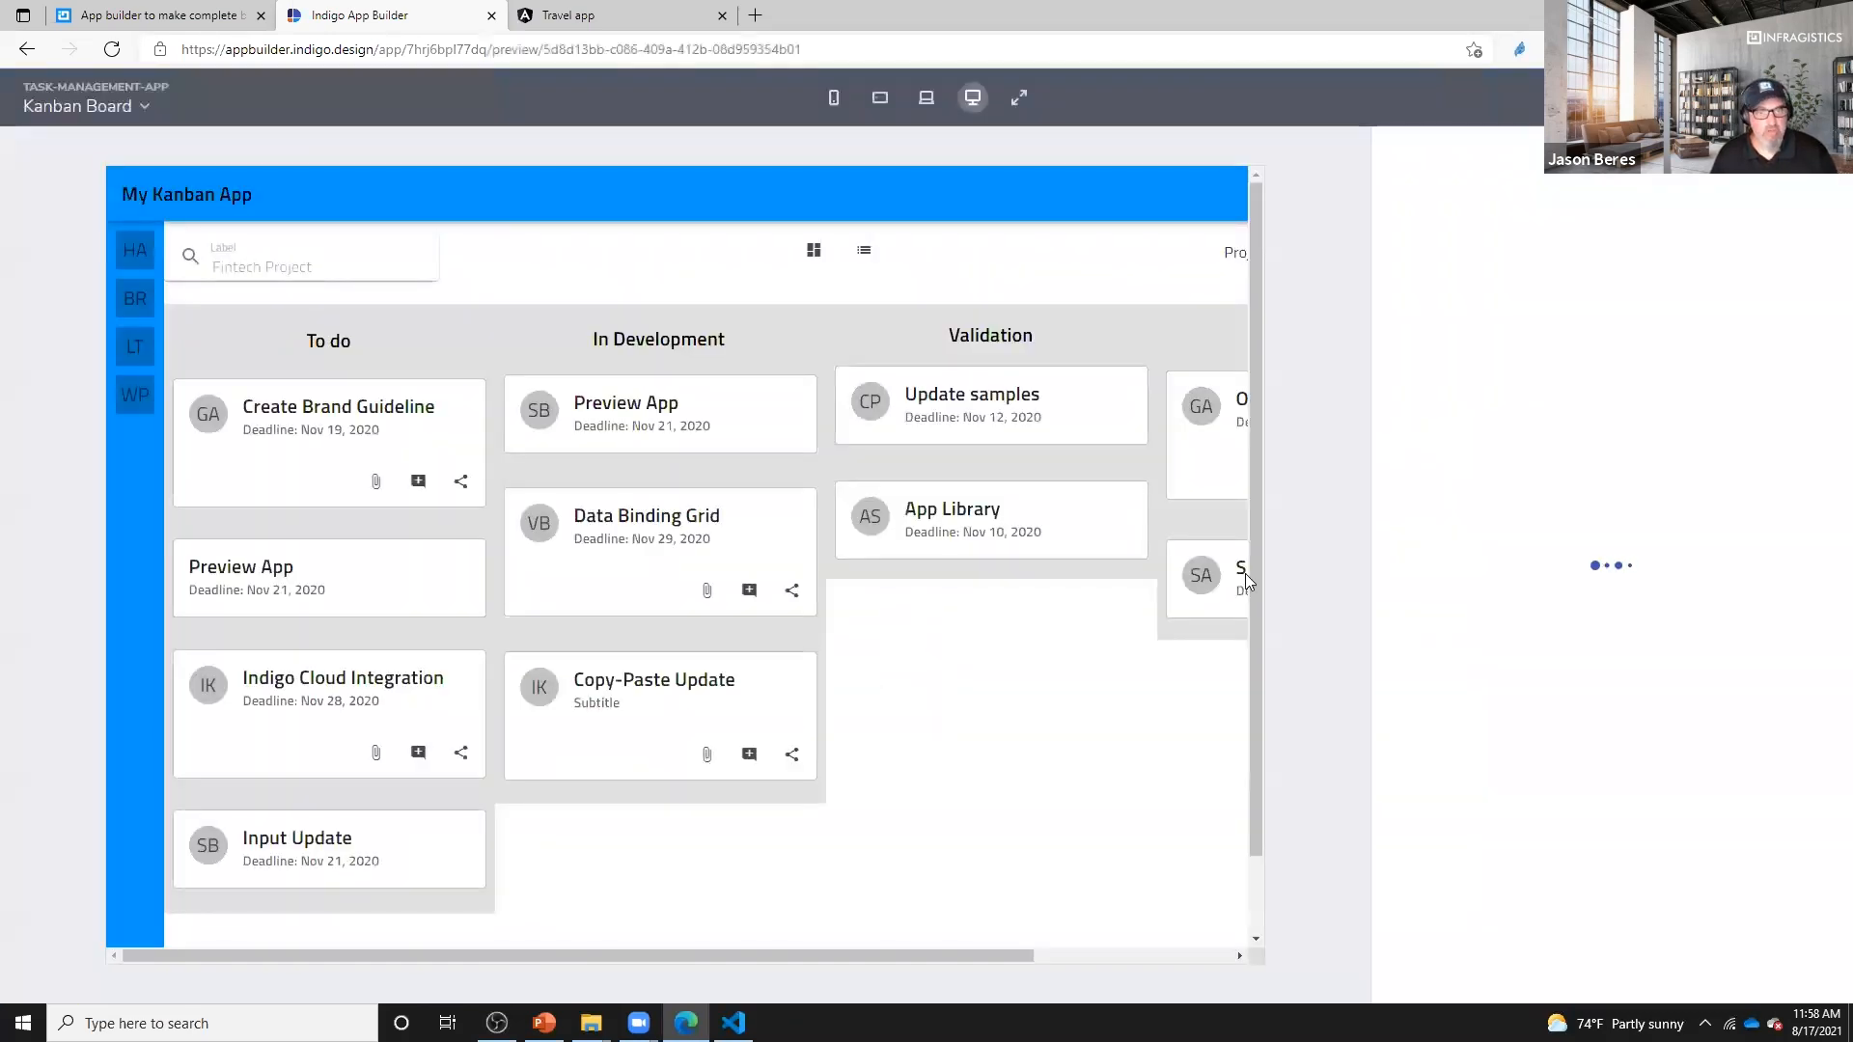
pyautogui.moveTo(1371, 554); pyautogui.dragTo(664, 554)
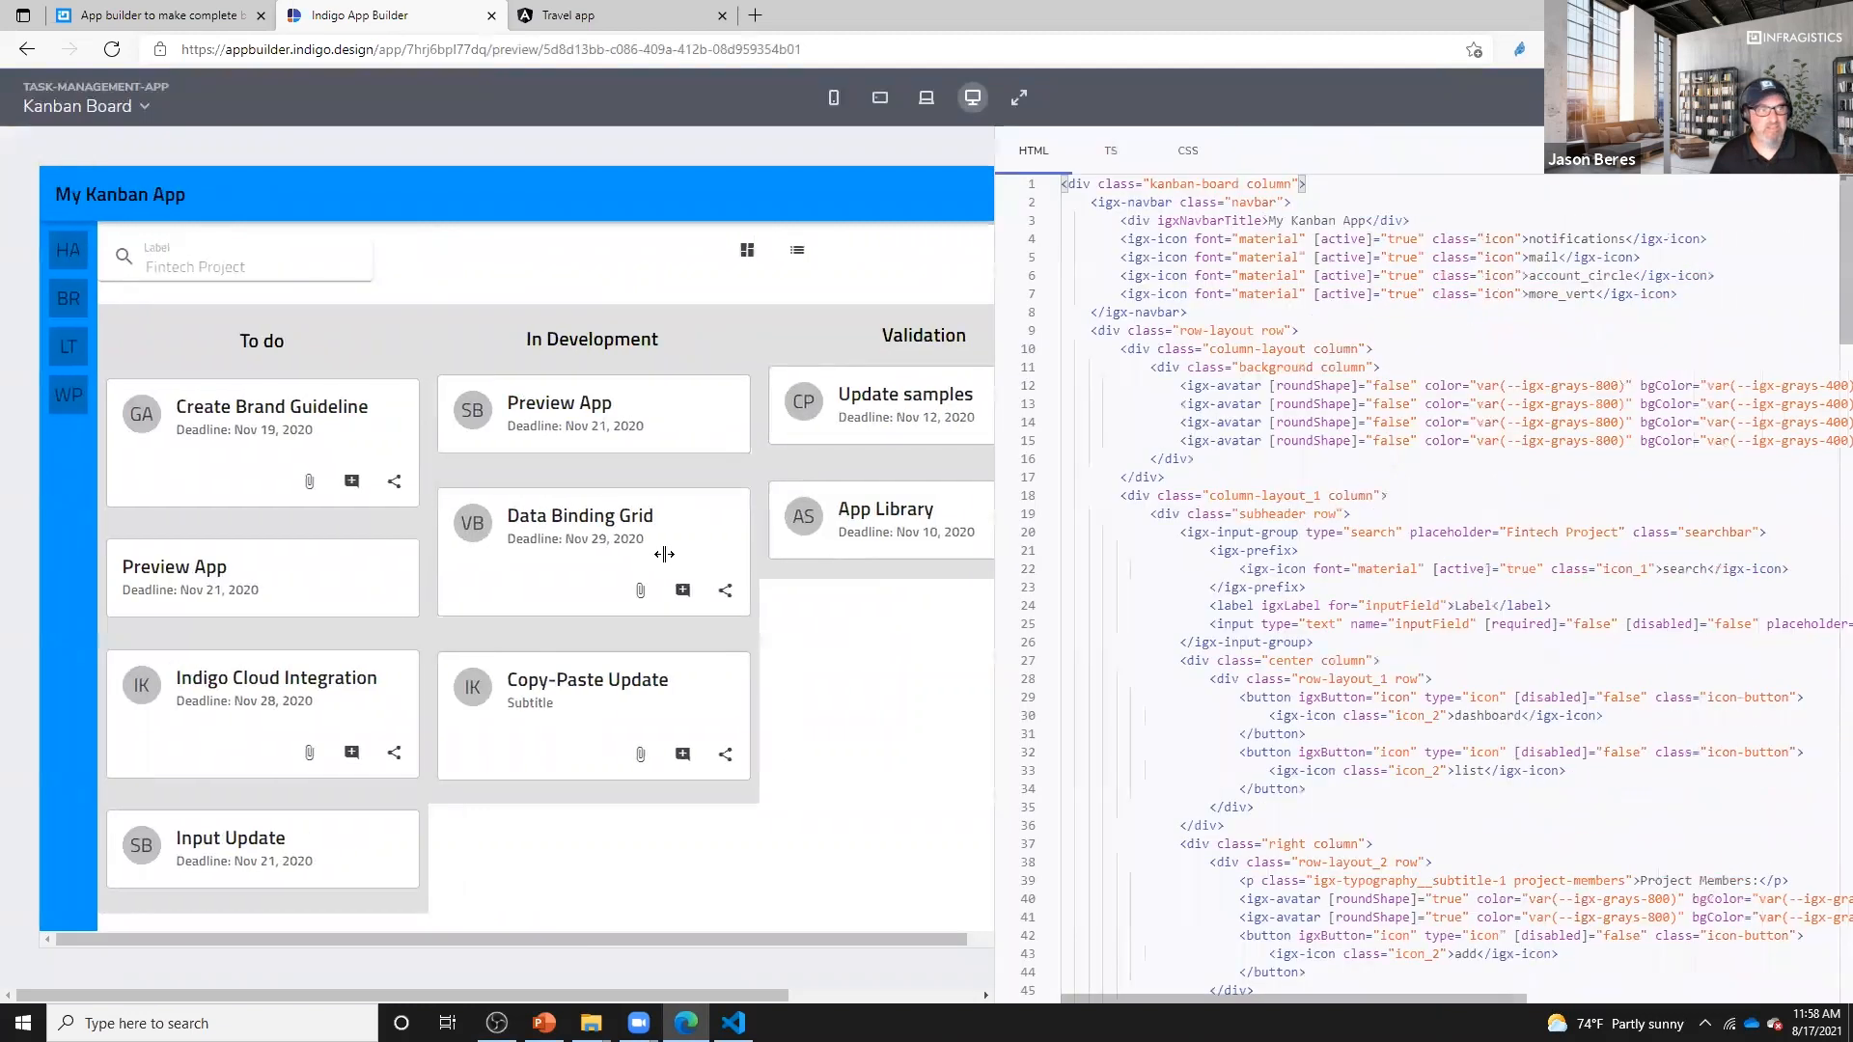
pyautogui.scroll(-3, 1257, 614)
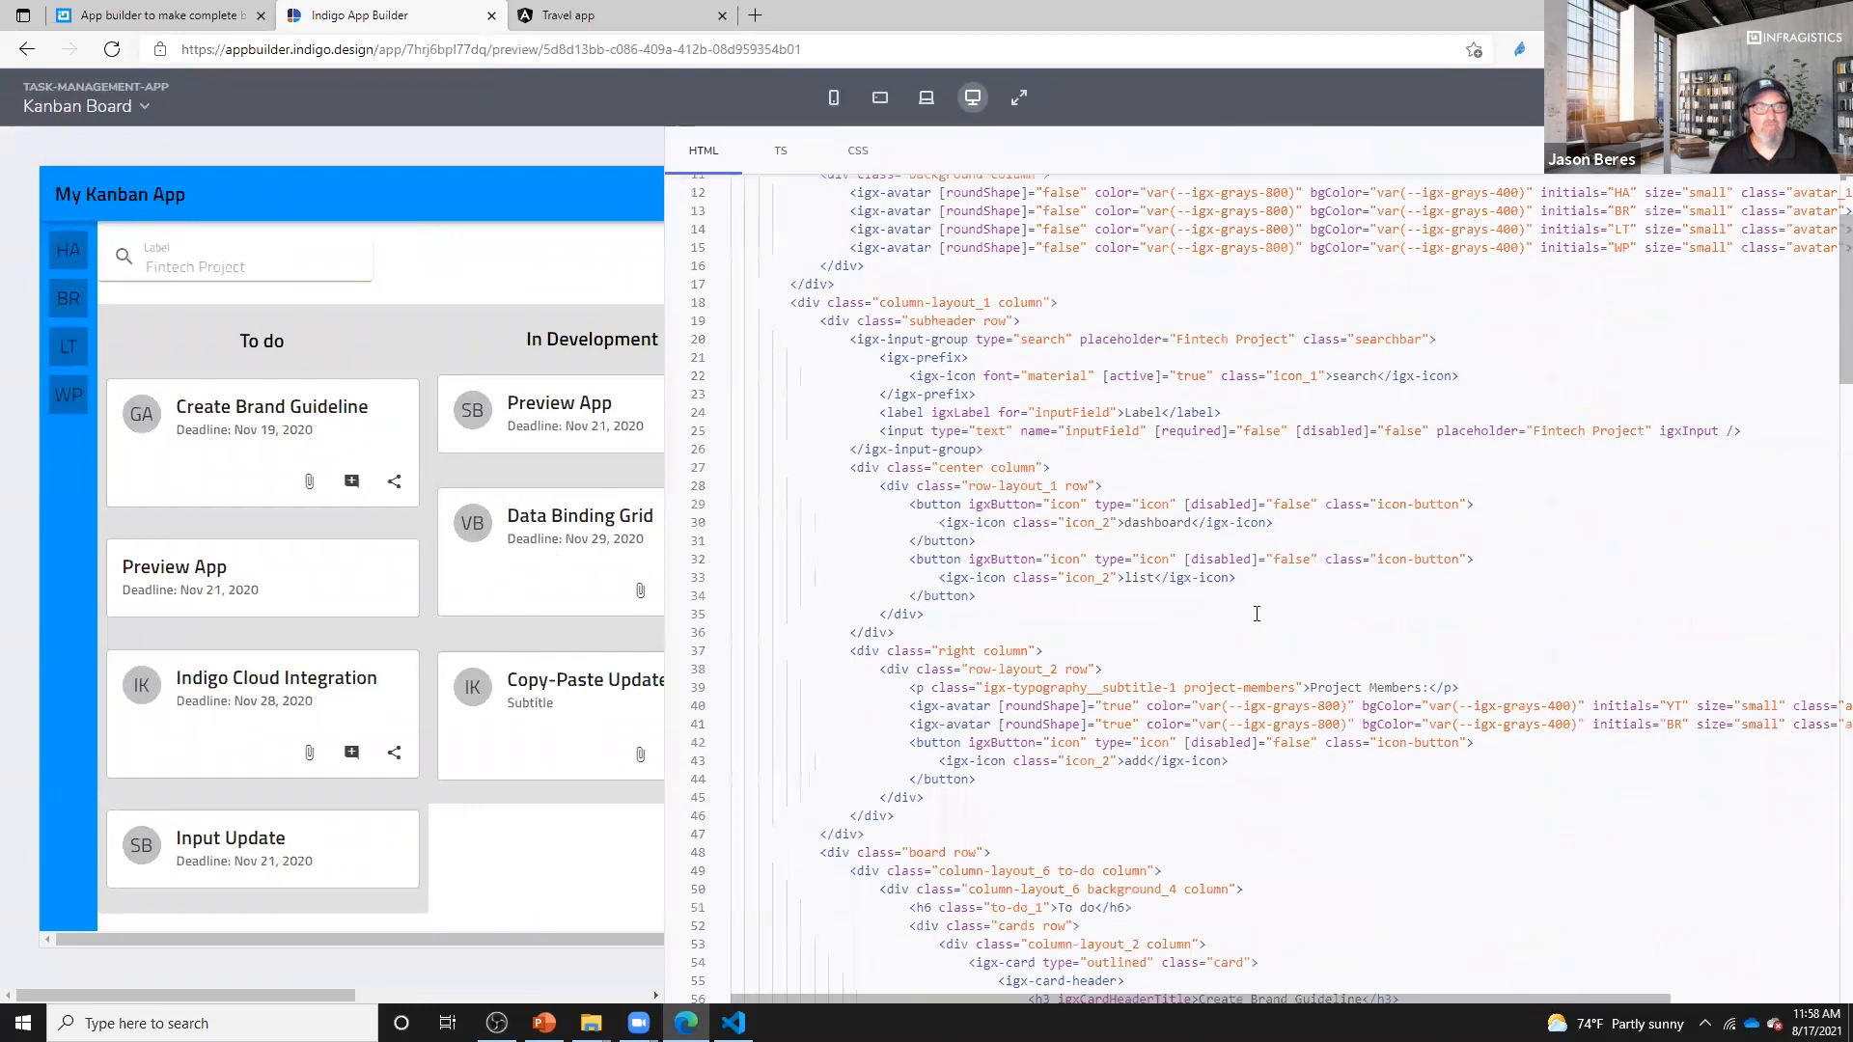
pyautogui.scroll(-3, 1257, 614)
pyautogui.scroll(-6, 1259, 652)
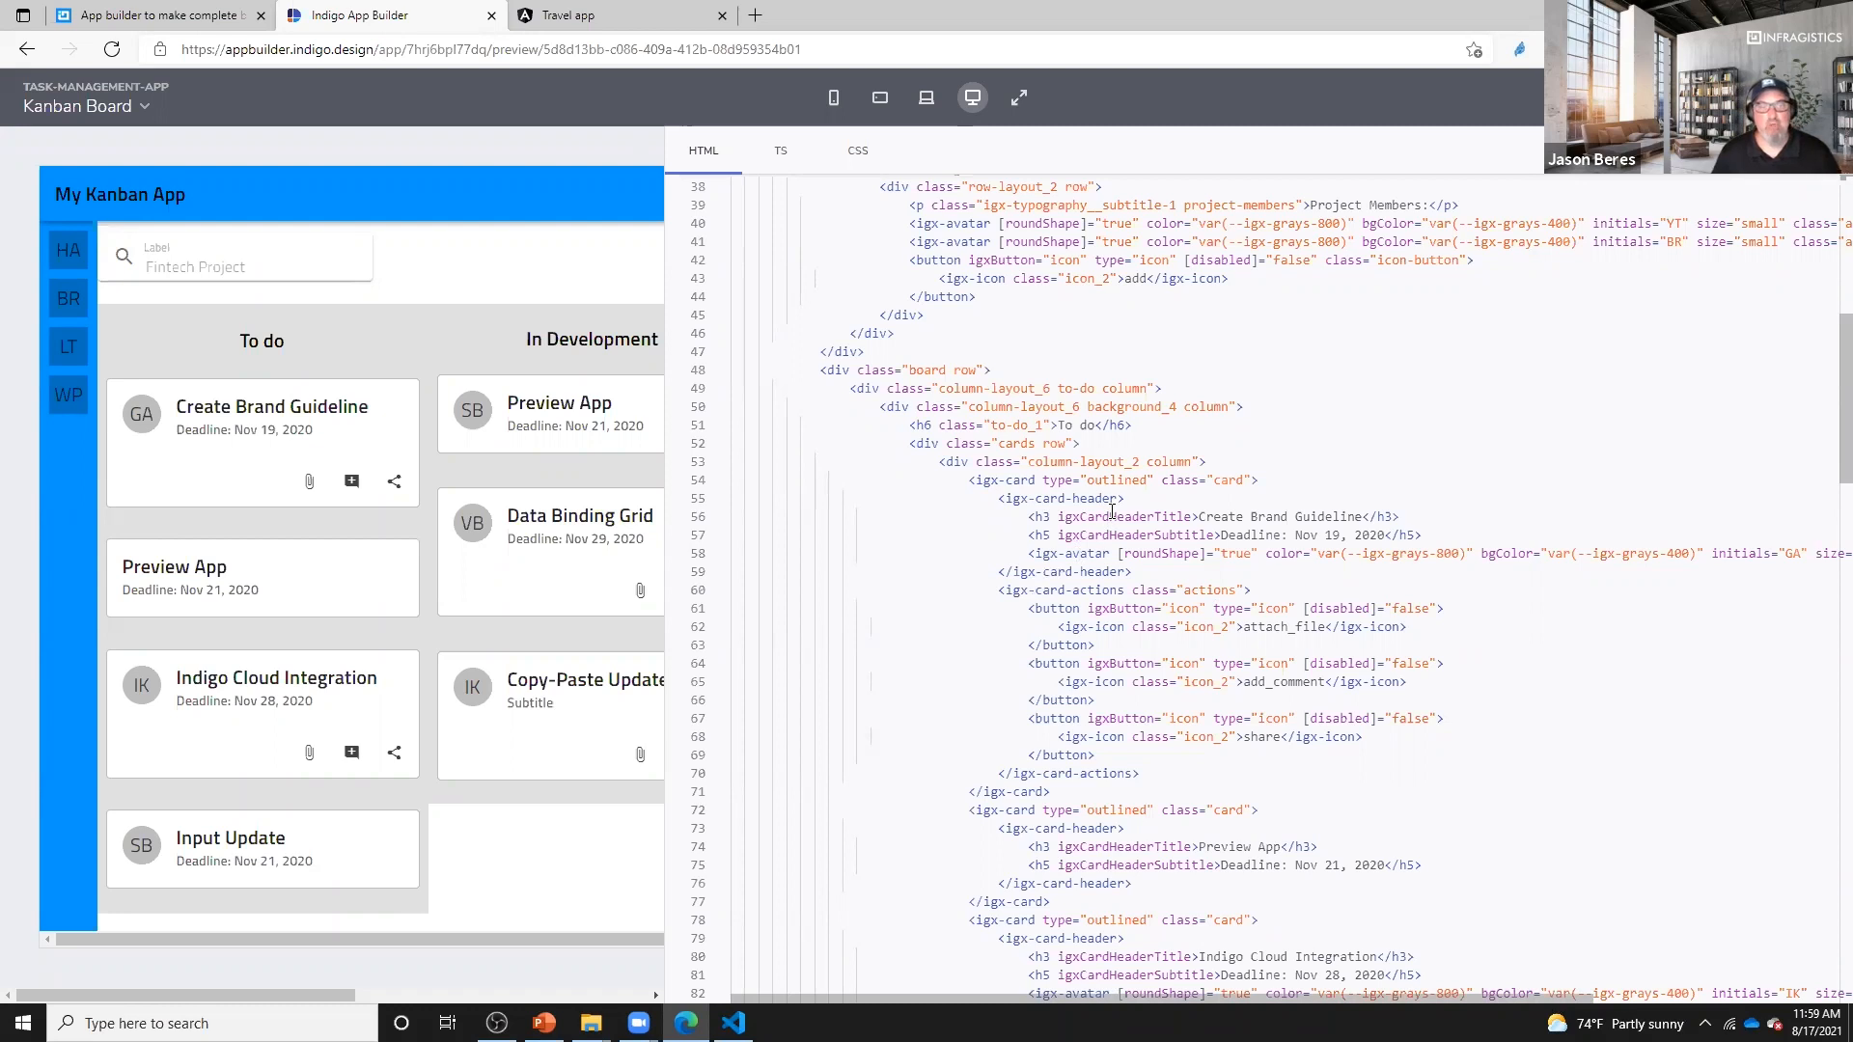
pyautogui.moveTo(1419, 739); pyautogui.dragTo(873, 492)
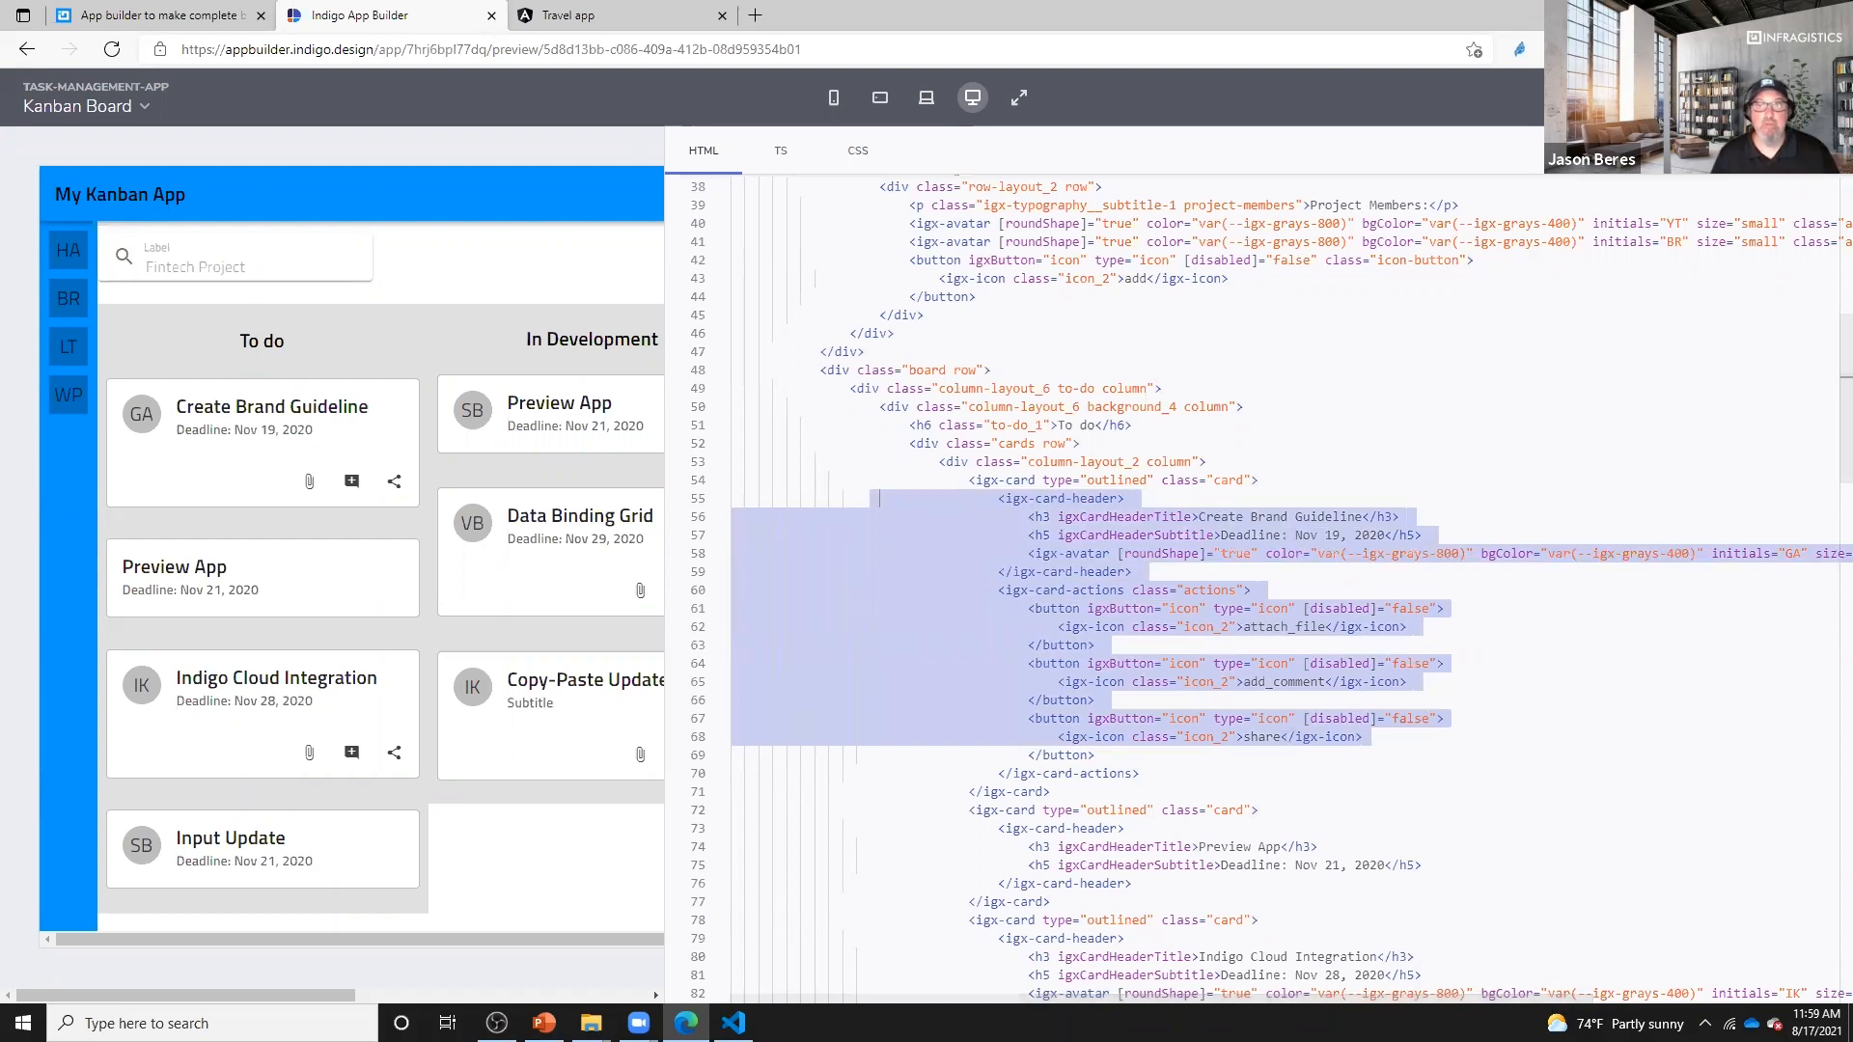
pyautogui.click(1814, 97)
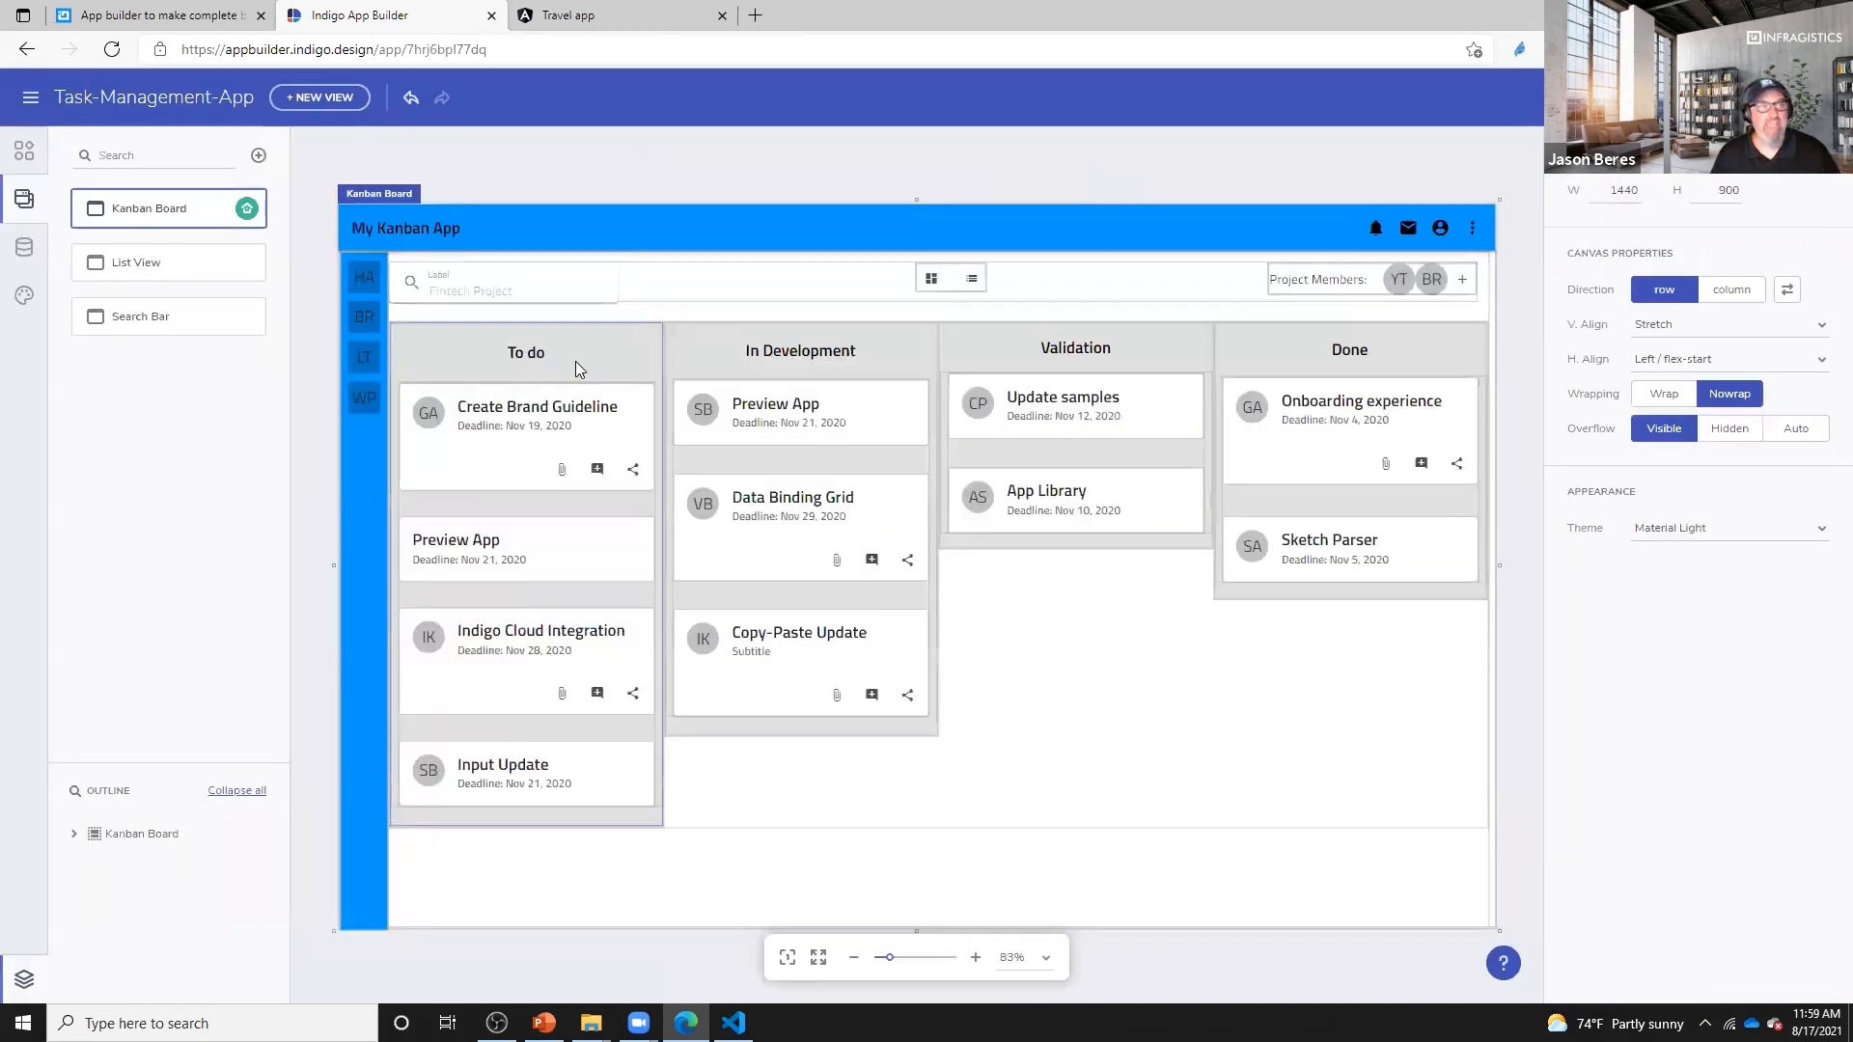
# - Select the To do column's background layout and show the Northwind data source fields
pyautogui.click(575, 361)
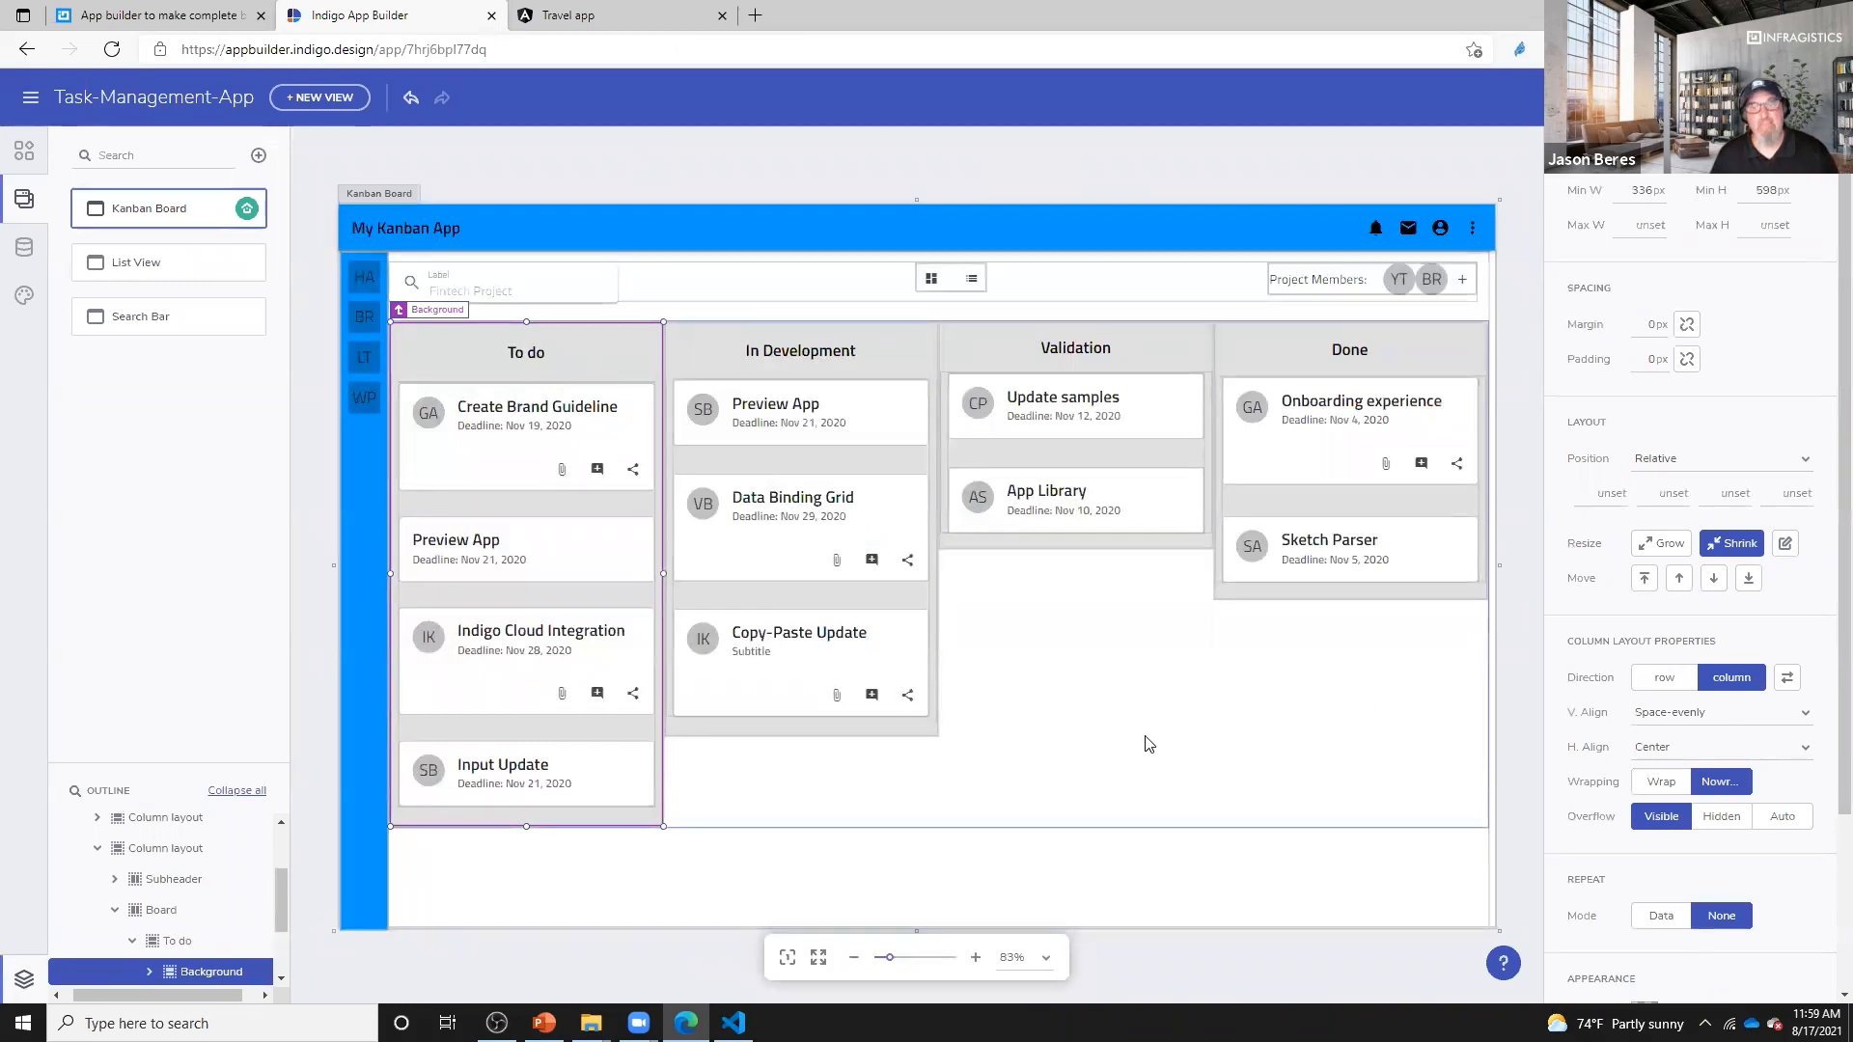
pyautogui.click(24, 248)
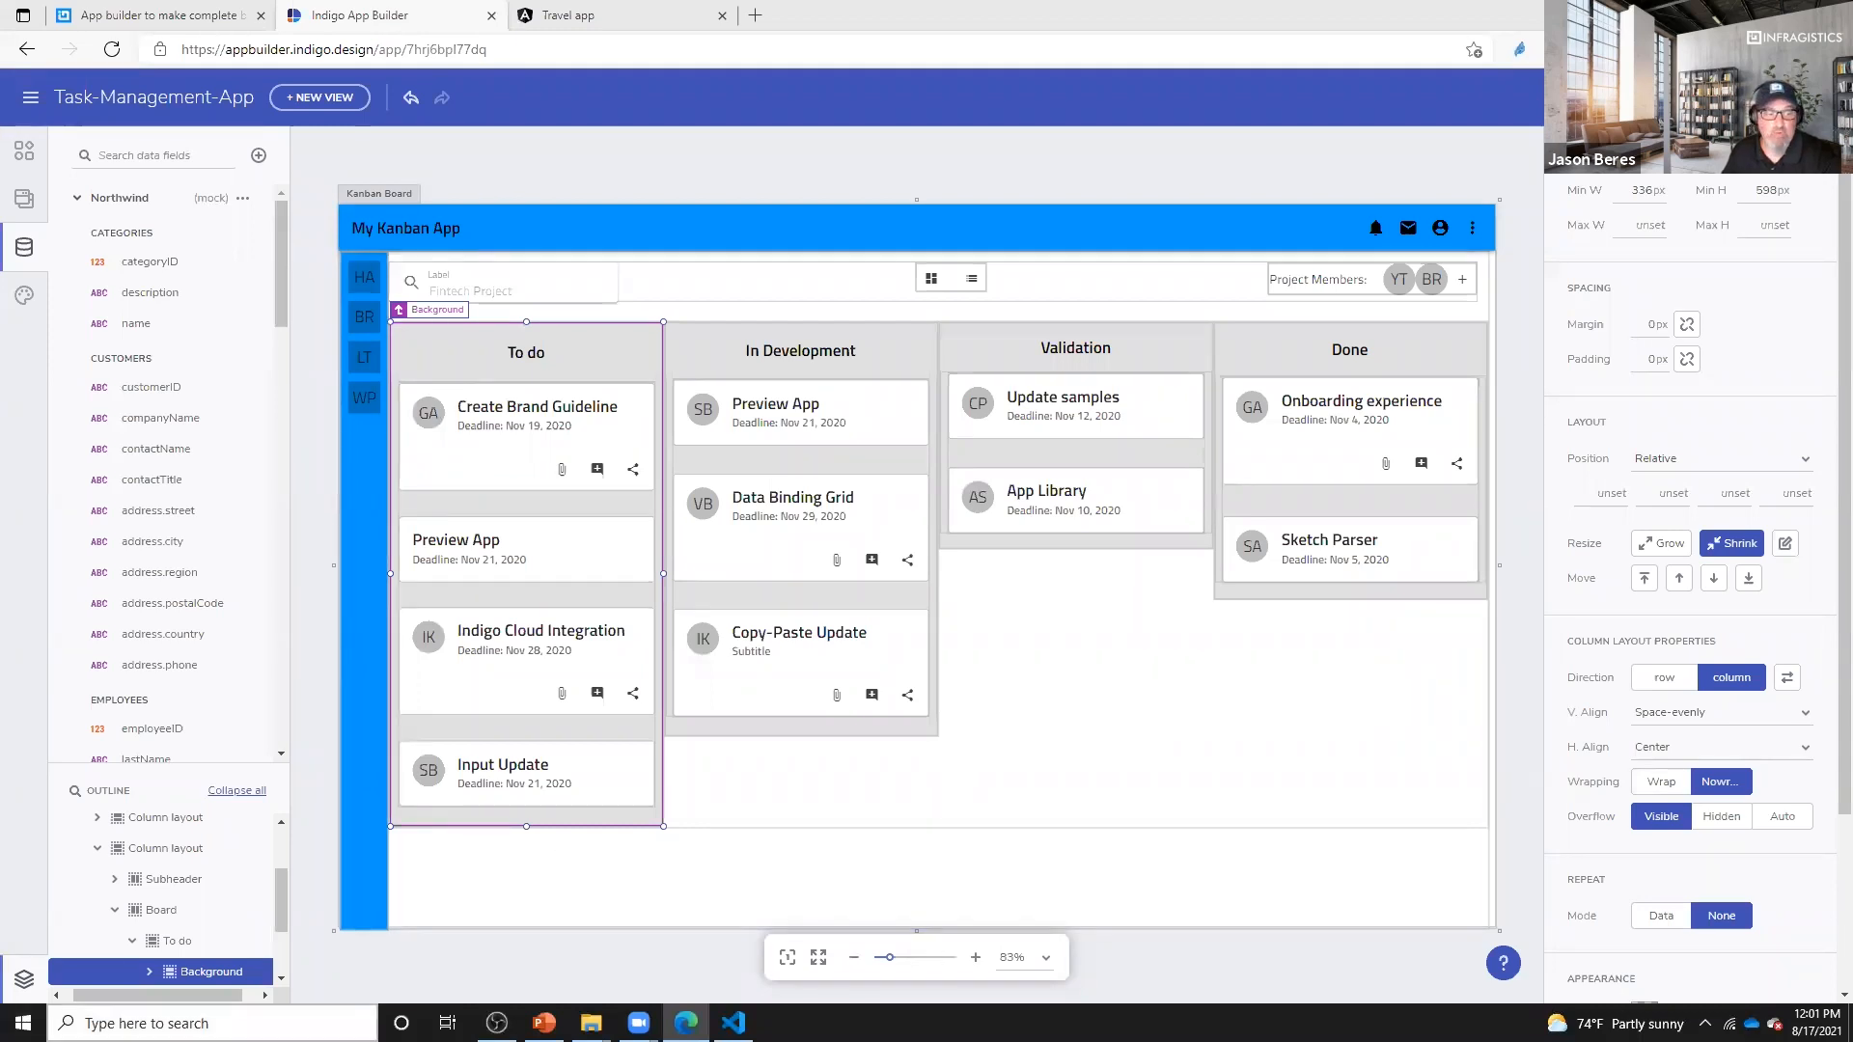
# - In Visual Studio Code, open northwind.service.ts from the services folder and select all of its code
pyautogui.click(734, 1023)
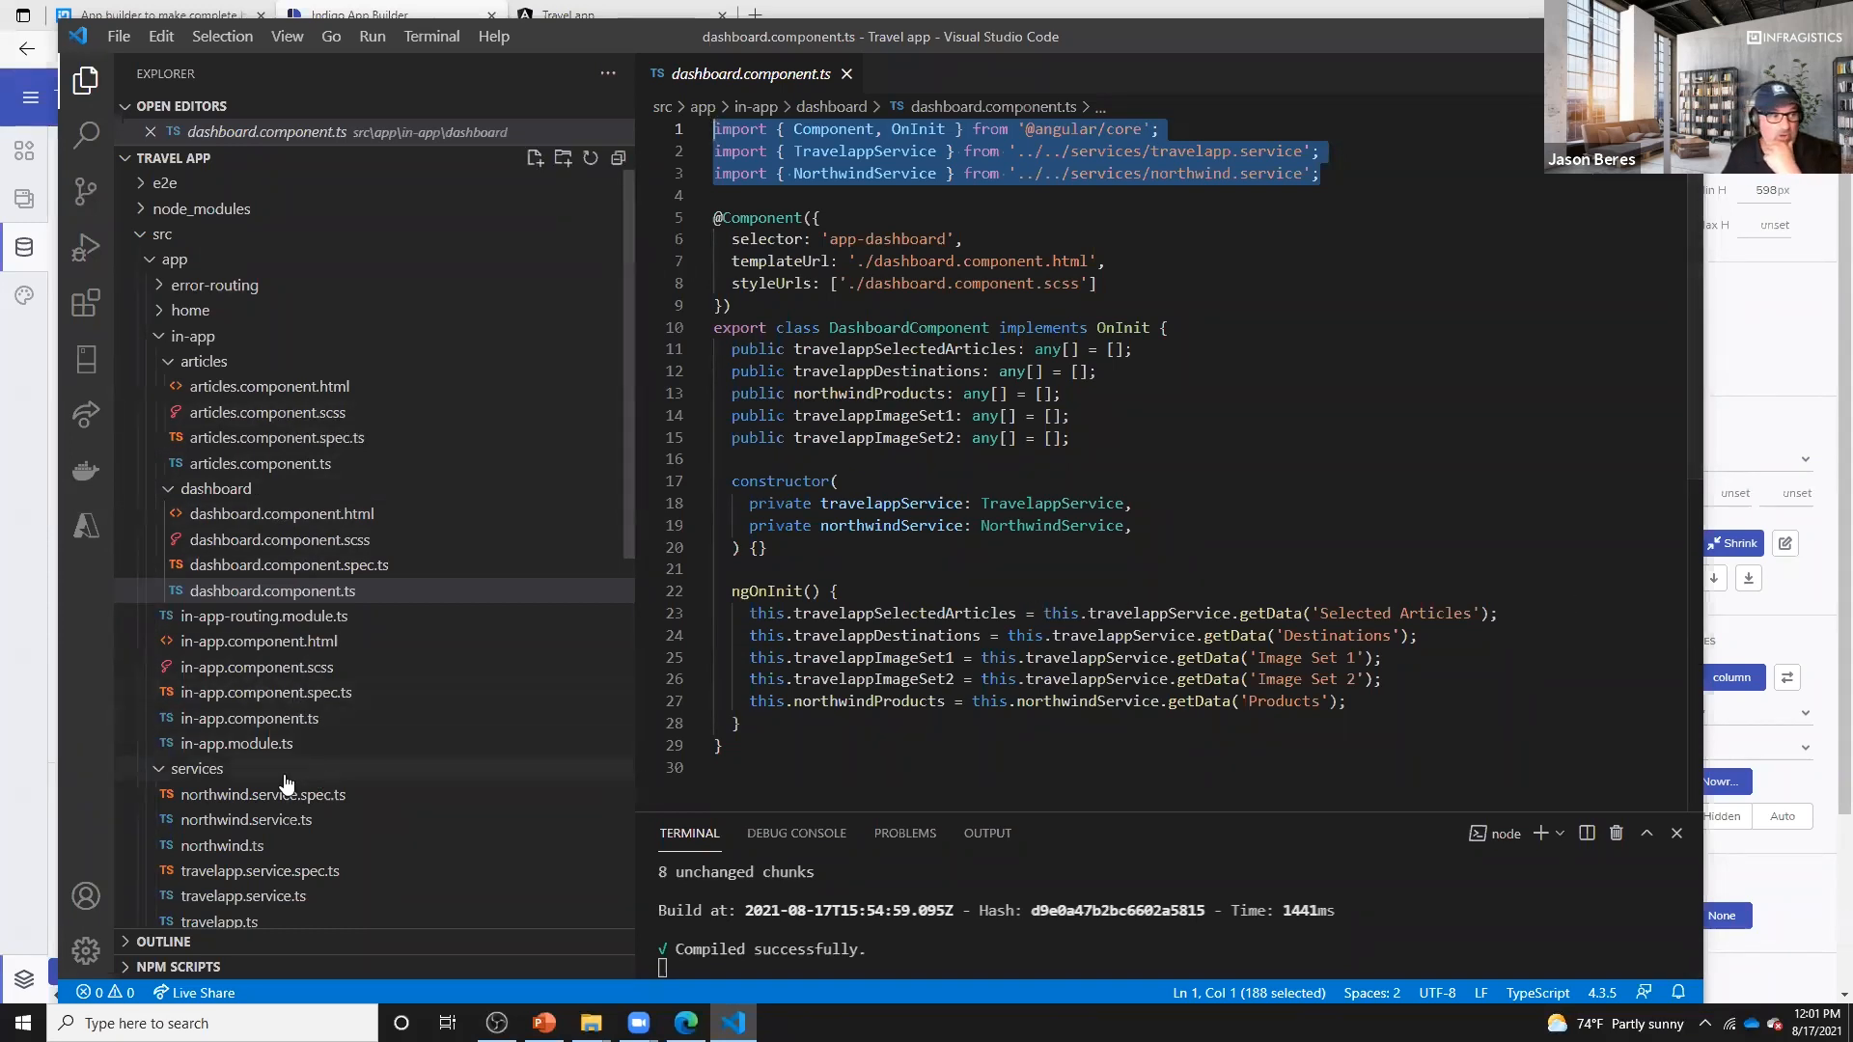
pyautogui.scroll(-2, 315, 807)
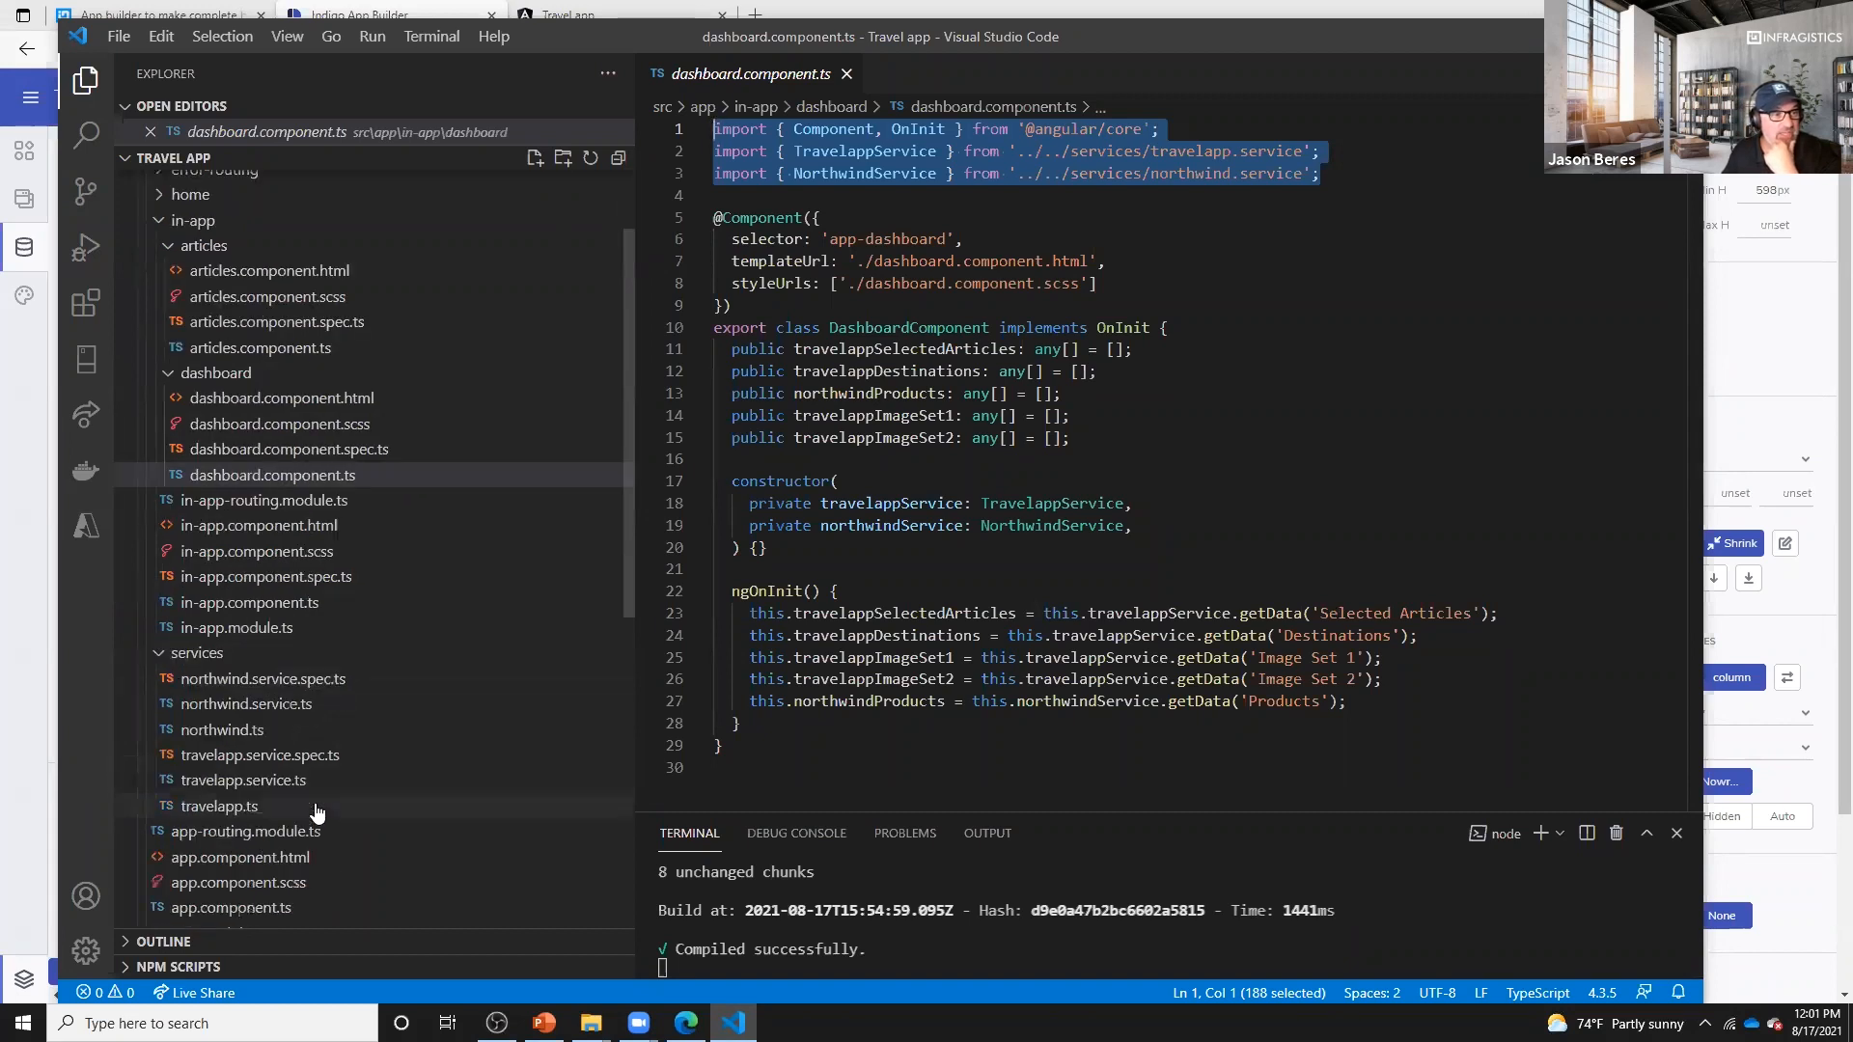
pyautogui.click(280, 705)
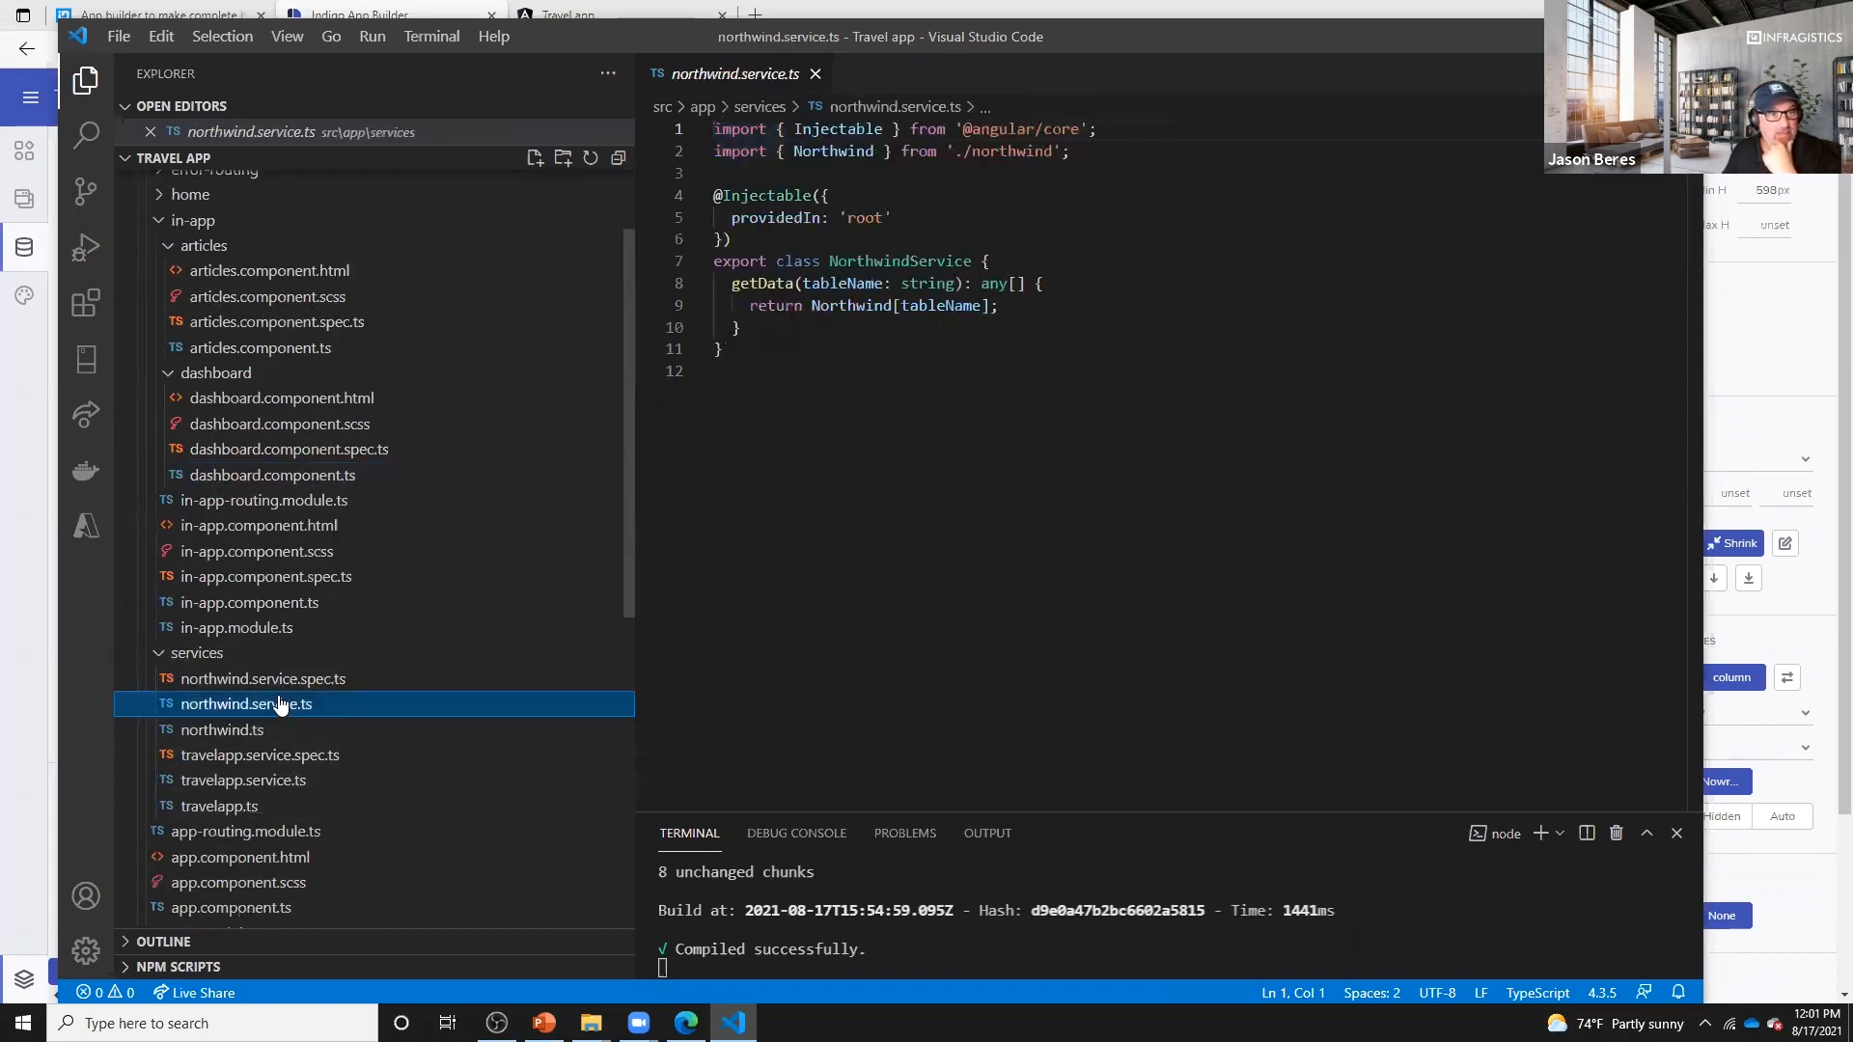
pyautogui.click(683, 276)
pyautogui.hotkey('ctrl', 'a')
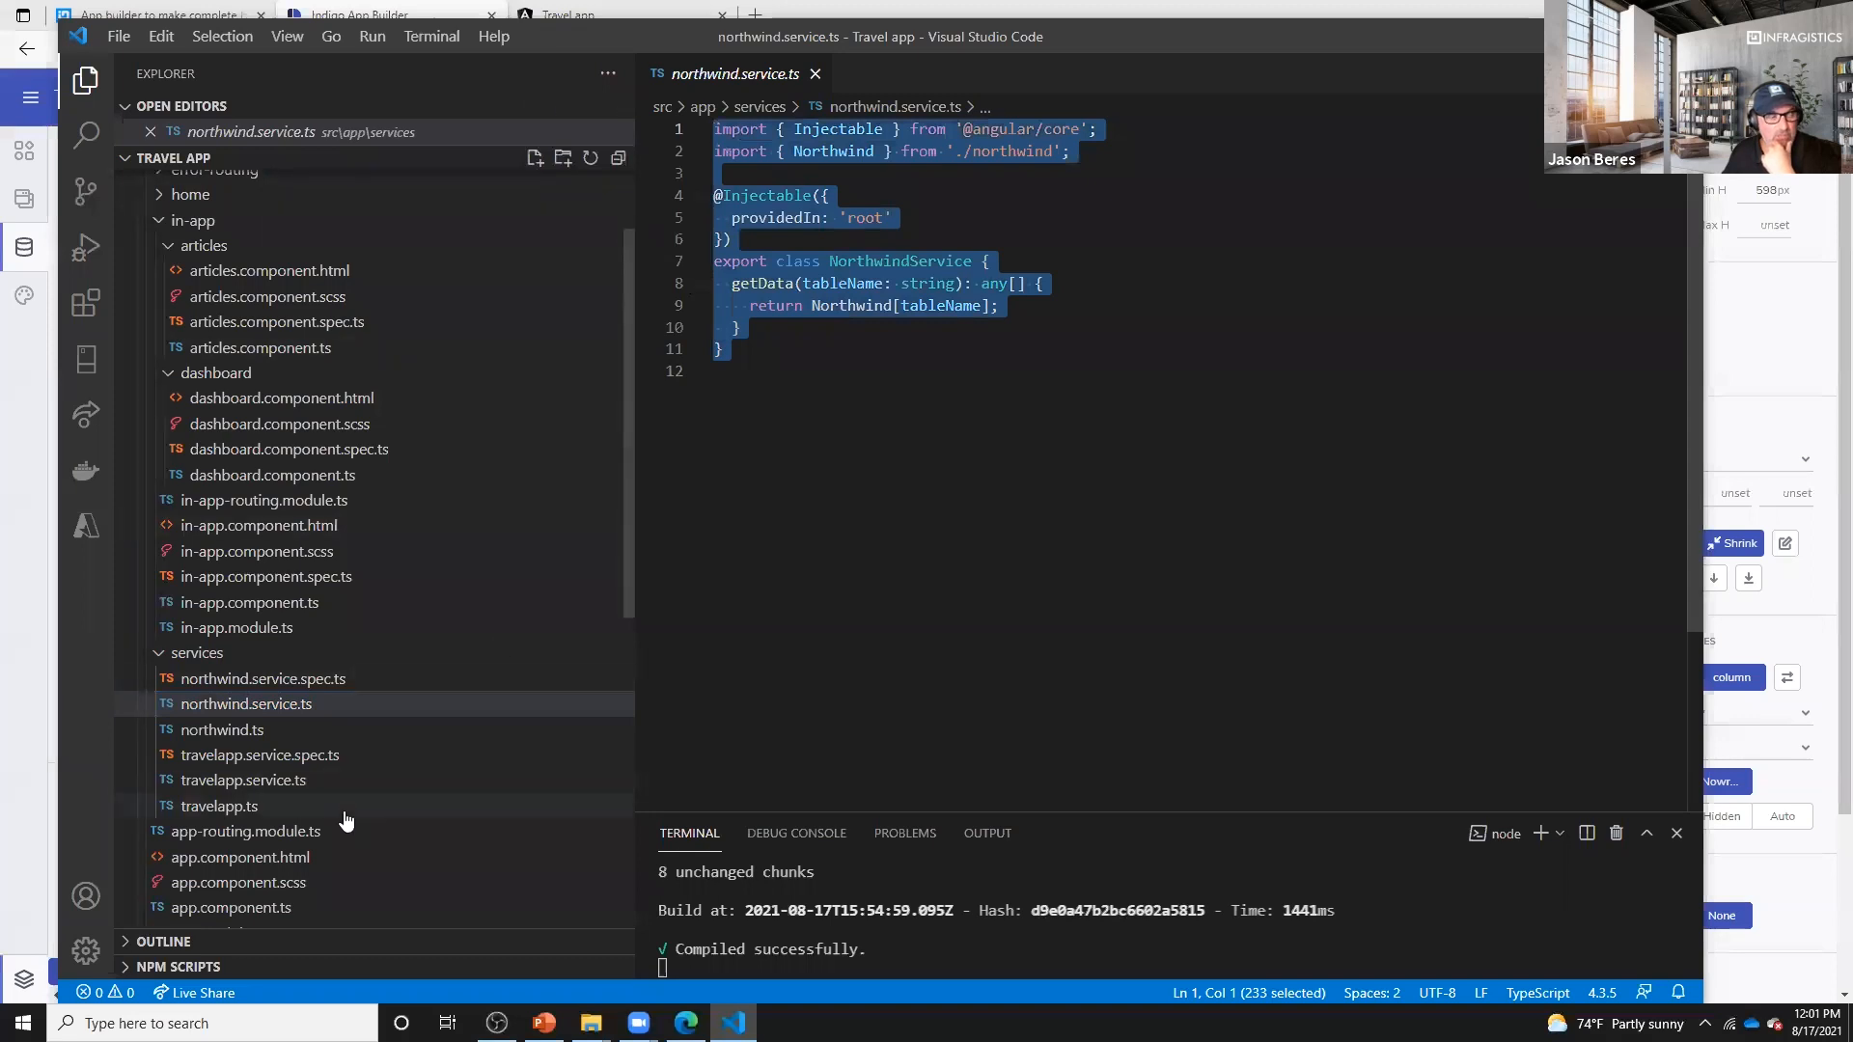
# - Open travelapp.service.ts from the services folder, select all of its code, and clear the selection
pyautogui.click(280, 788)
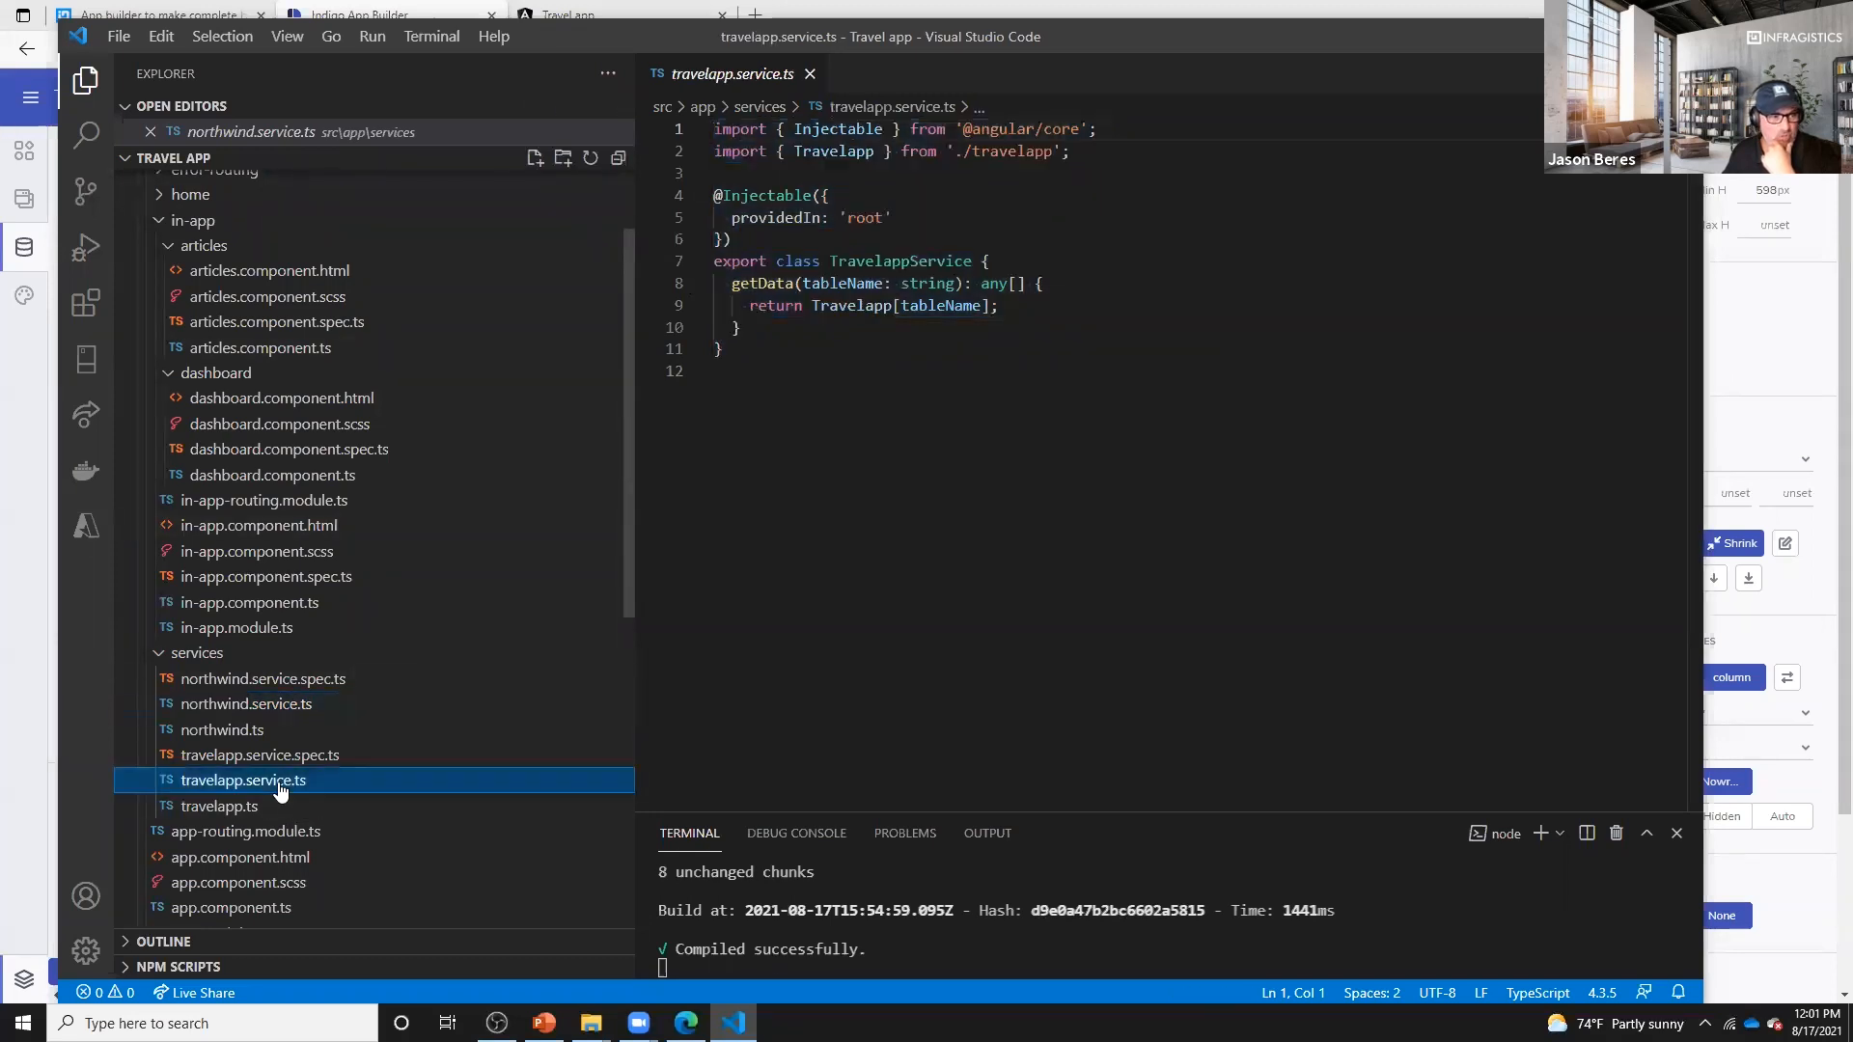
pyautogui.click(725, 343)
pyautogui.hotkey('ctrl', 'a')
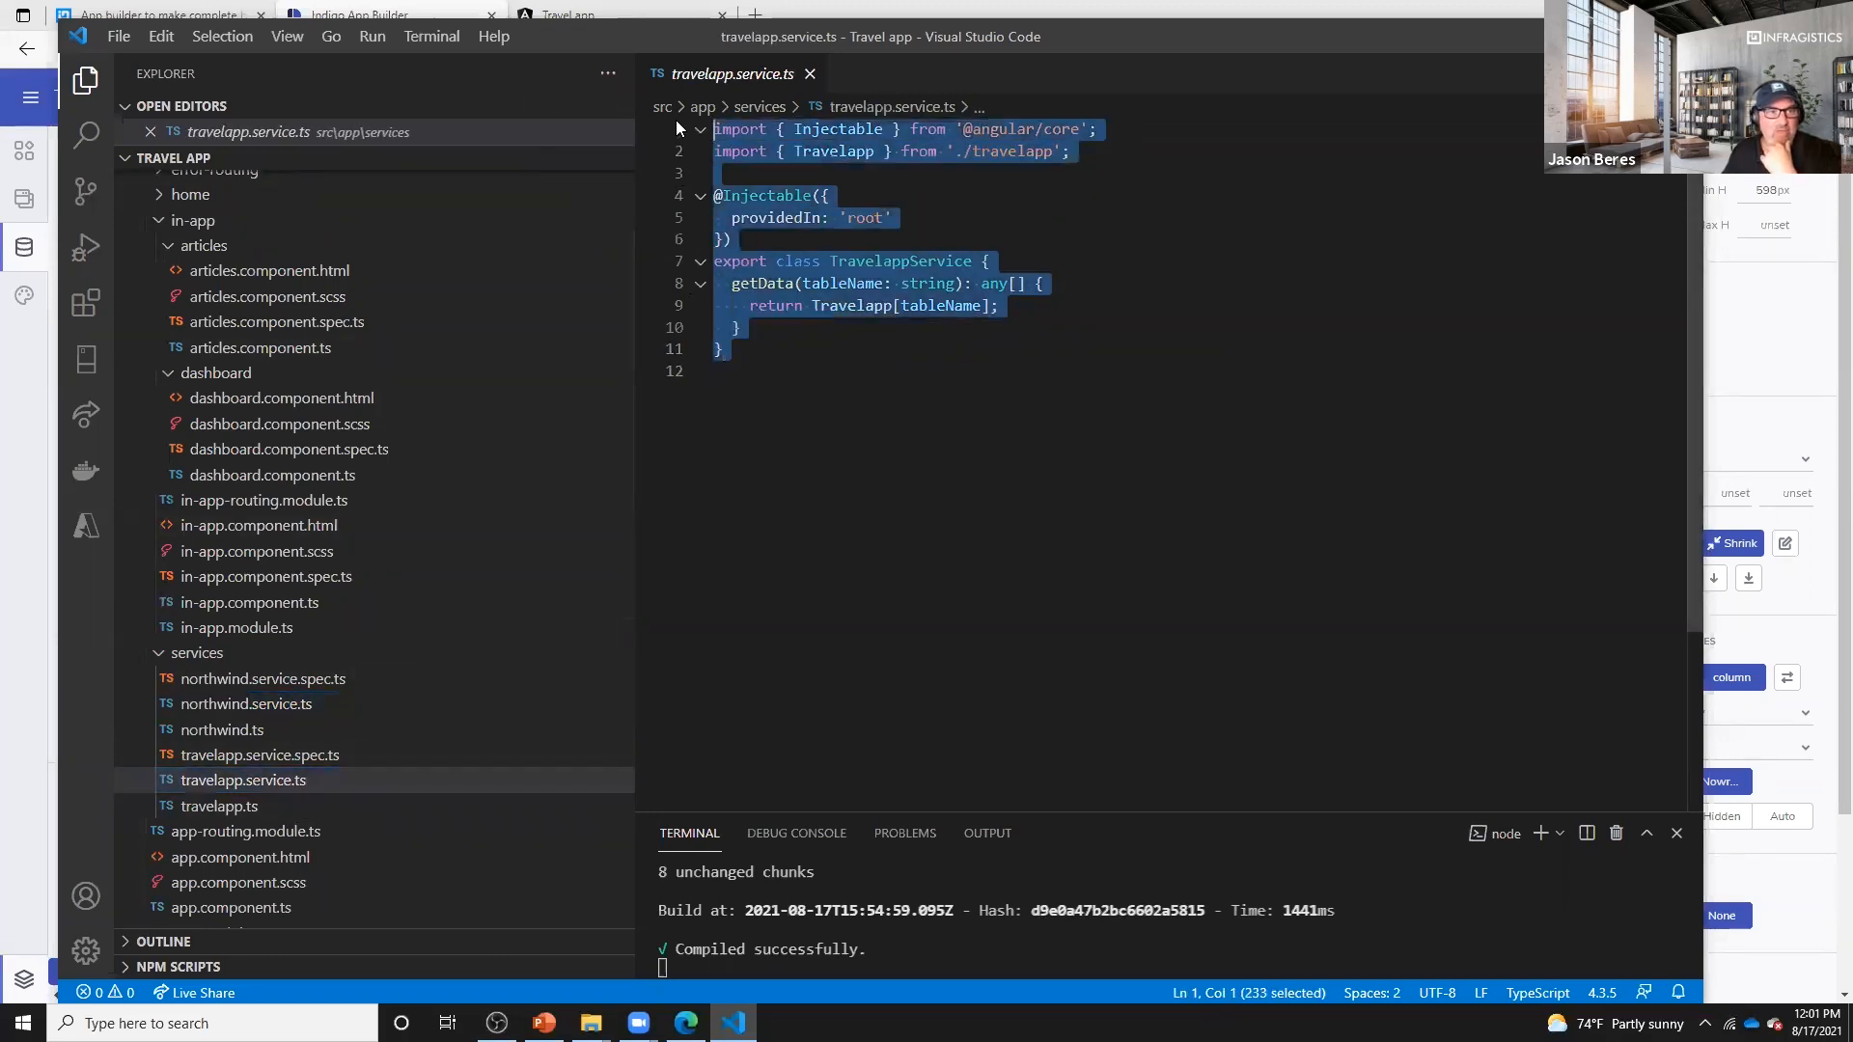
pyautogui.click(791, 498)
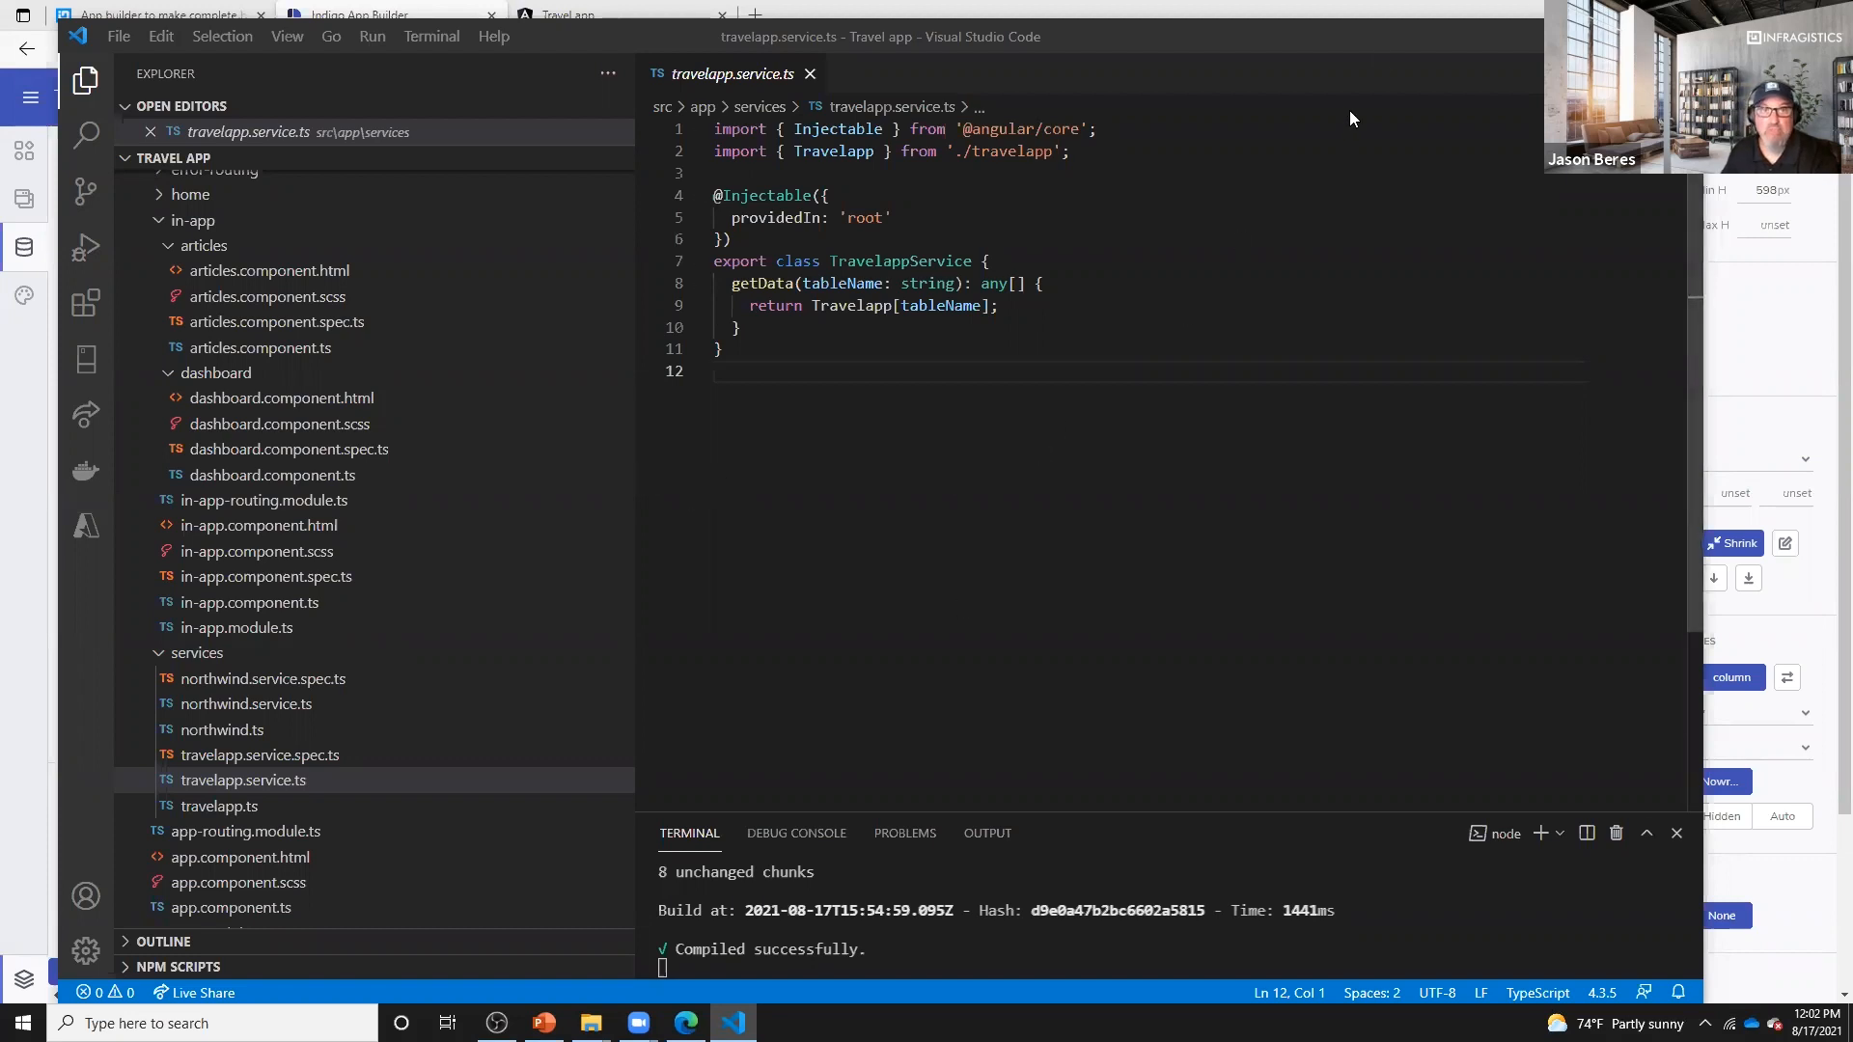
pyautogui.click(1386, 51)
pyautogui.moveTo(1386, 50); pyautogui.dragTo(1316, 36)
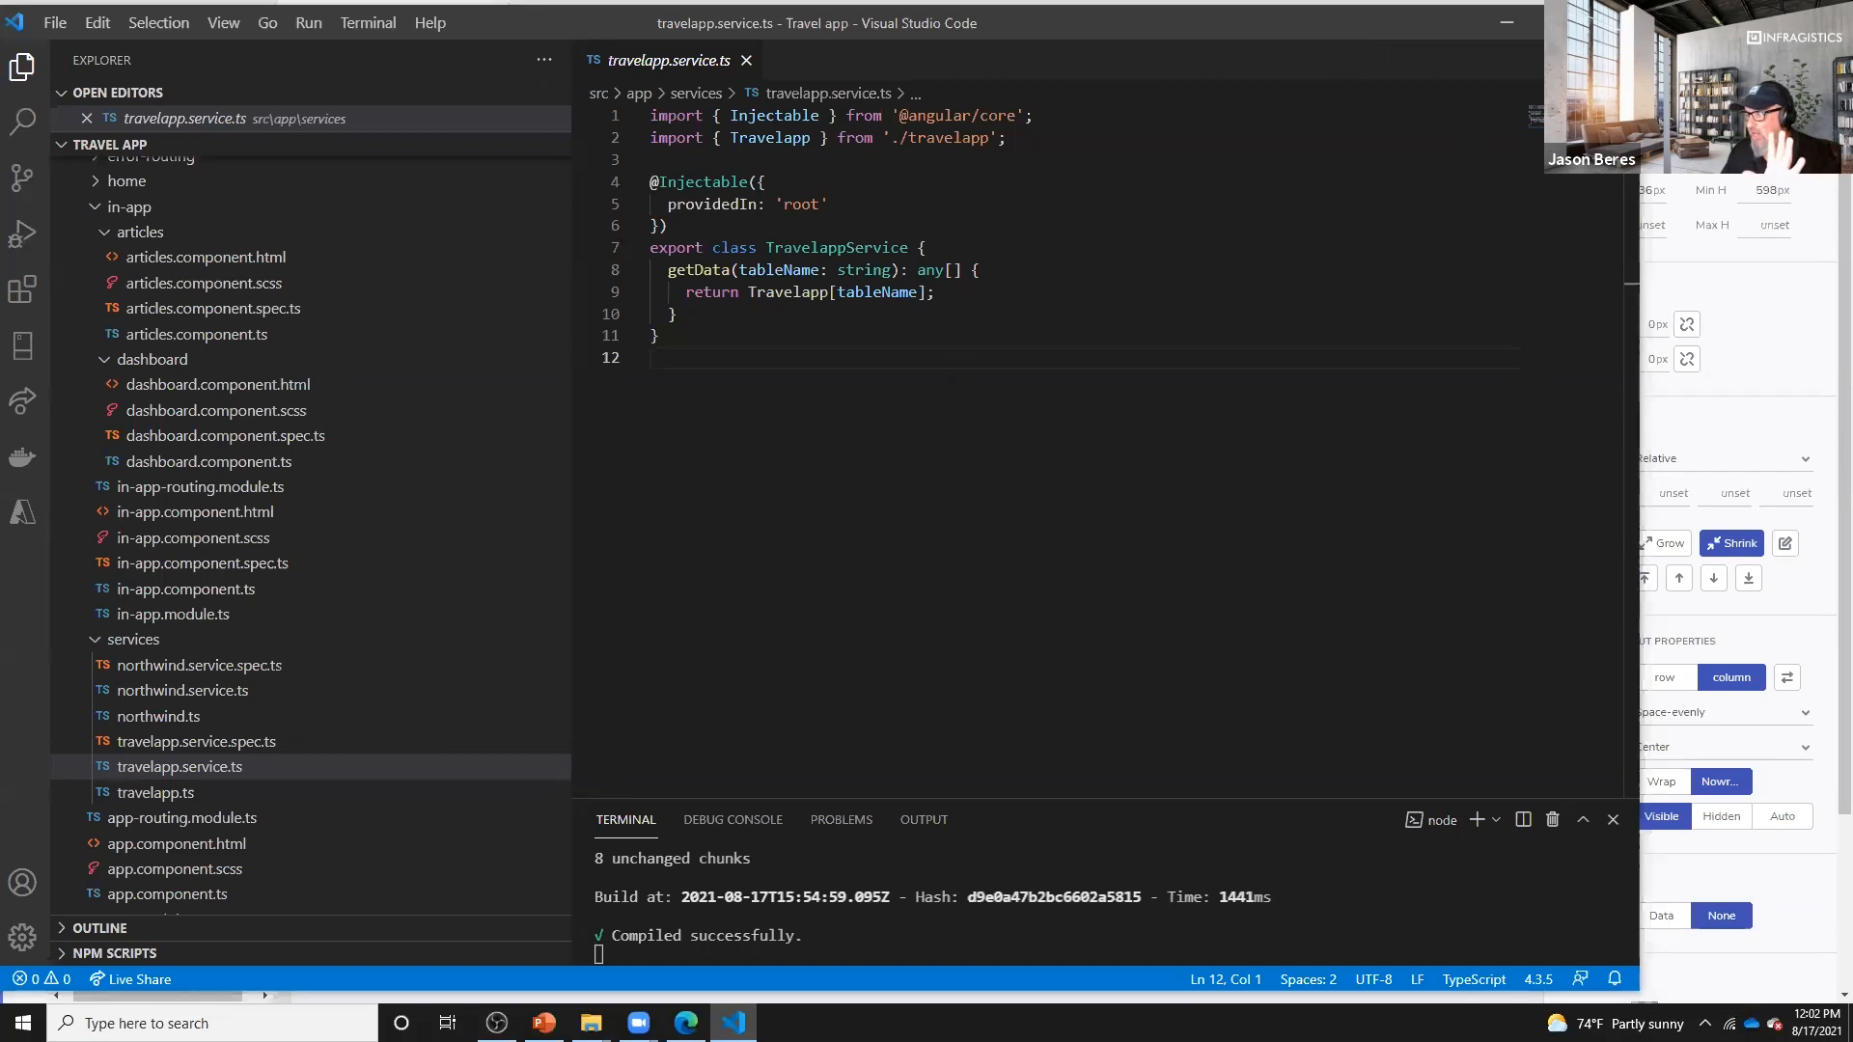
pyautogui.click(796, 29)
pyautogui.moveTo(795, 27); pyautogui.dragTo(890, 33)
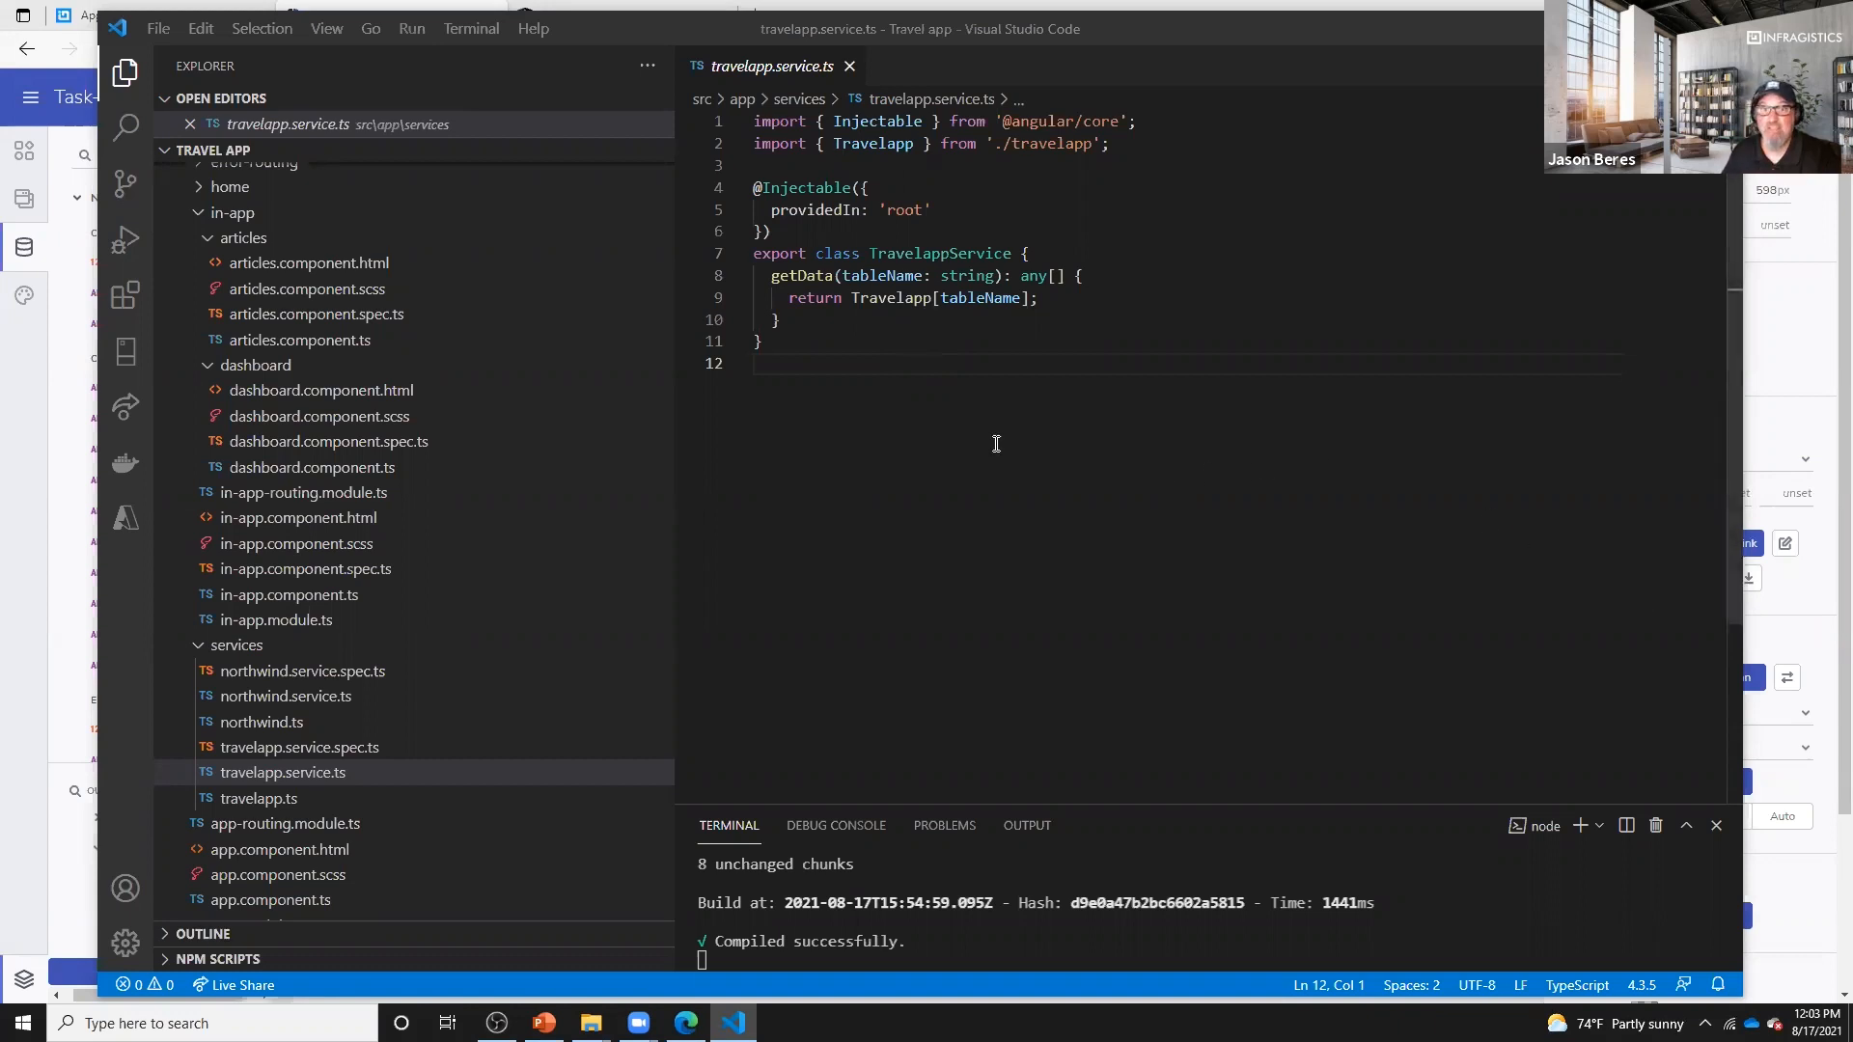
# - Switch to Indigo App Builder, look at the new repository form for publishing to GitHub, and cancel publishing
pyautogui.hotkey('alt', 'Tab')
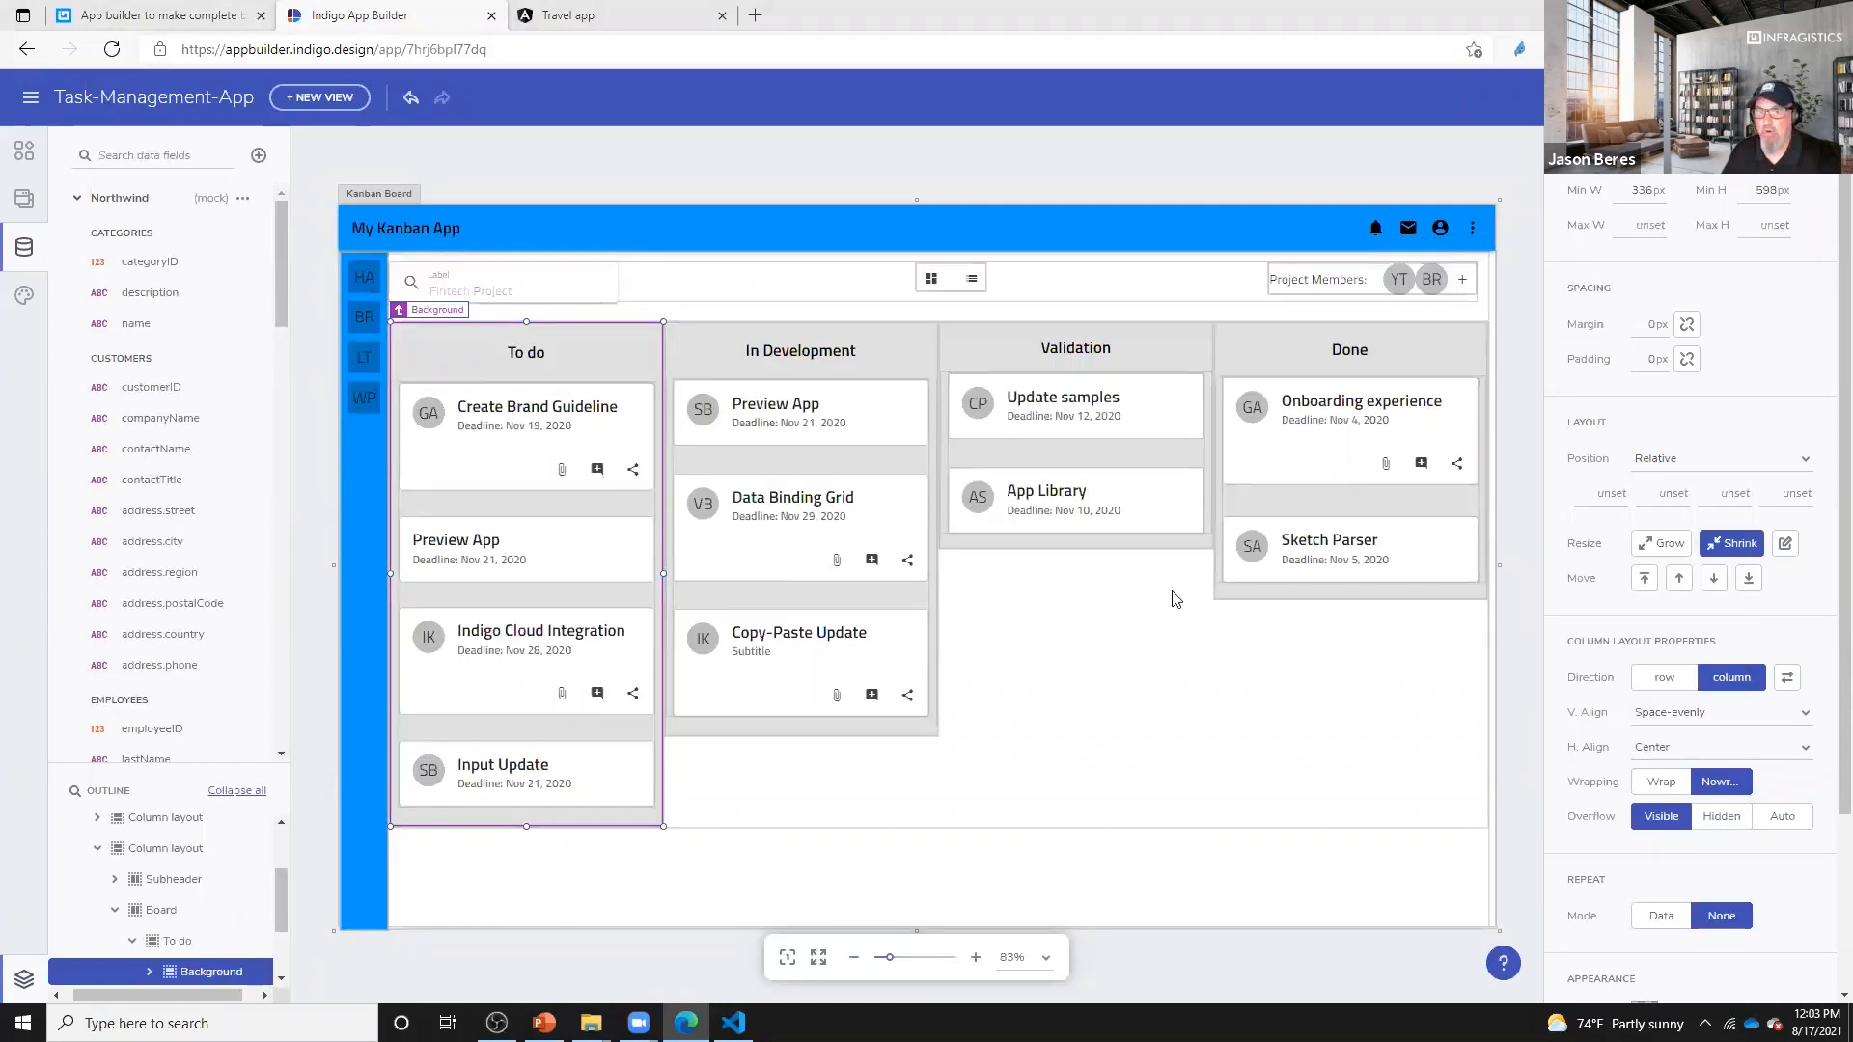
pyautogui.click(1674, 98)
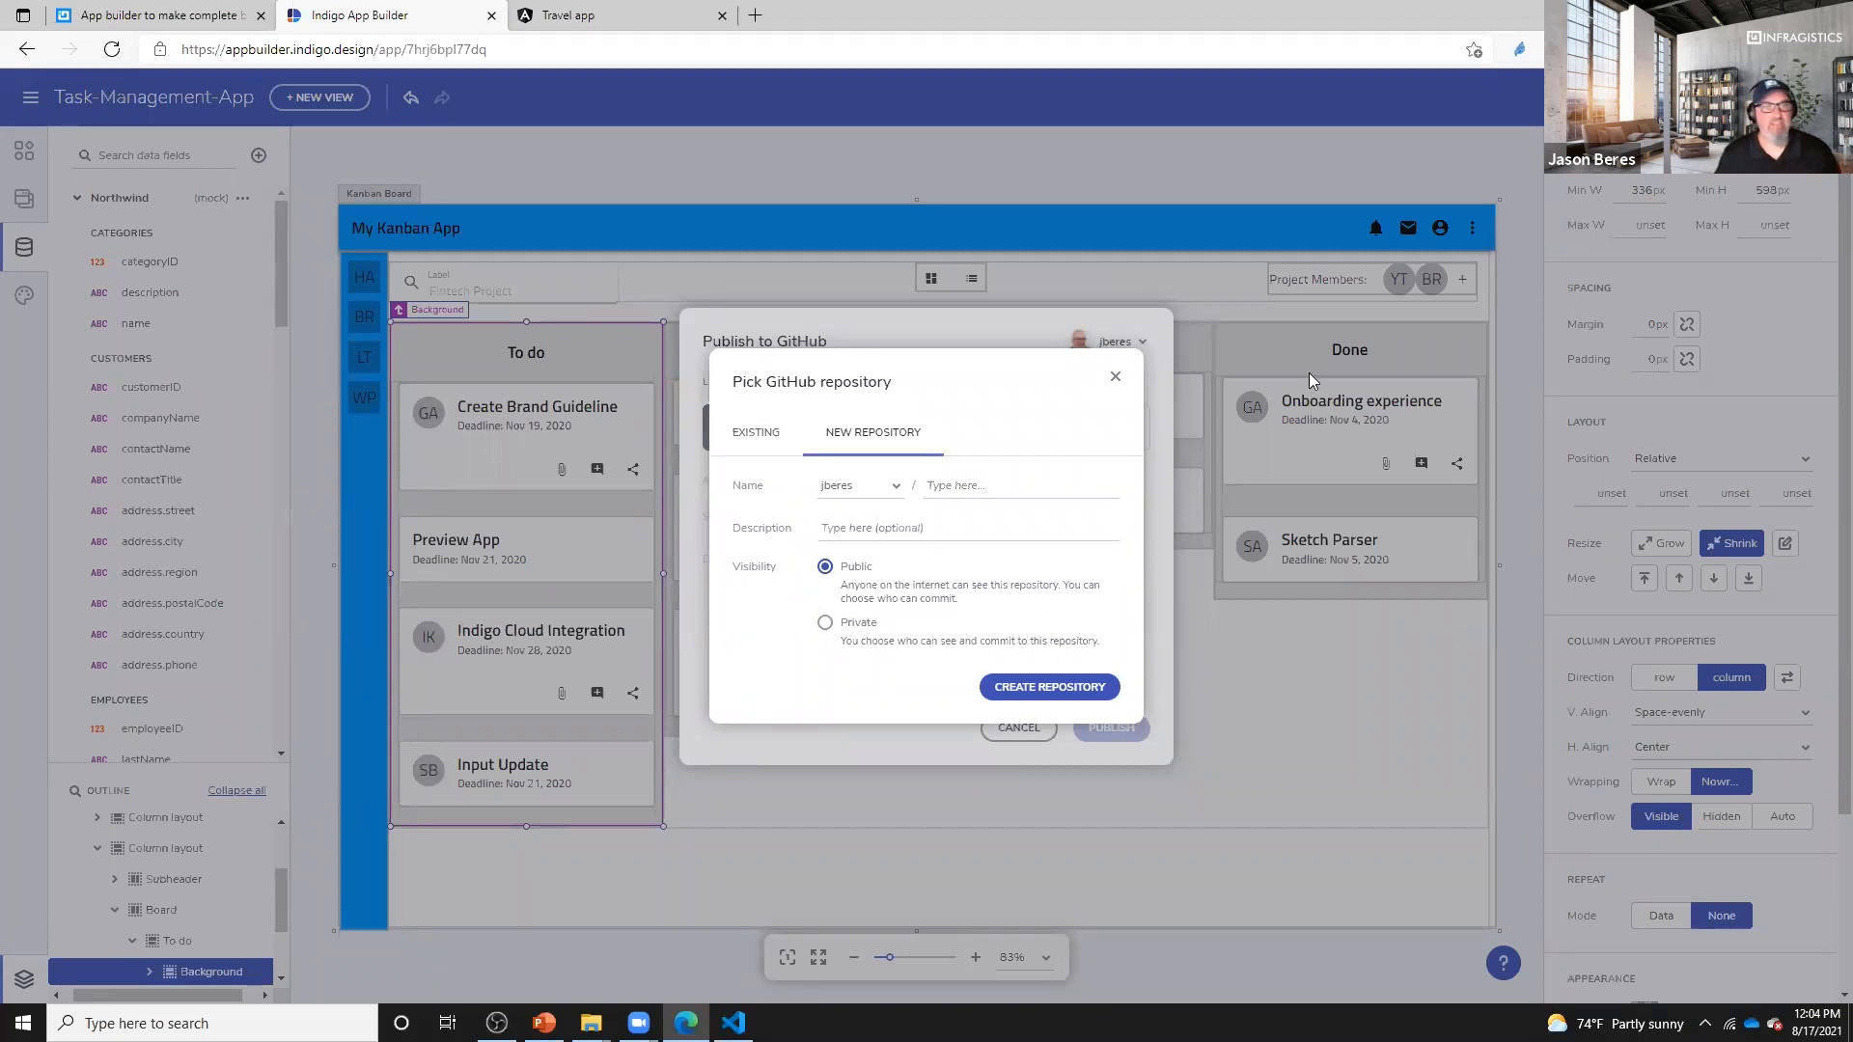
pyautogui.click(1116, 377)
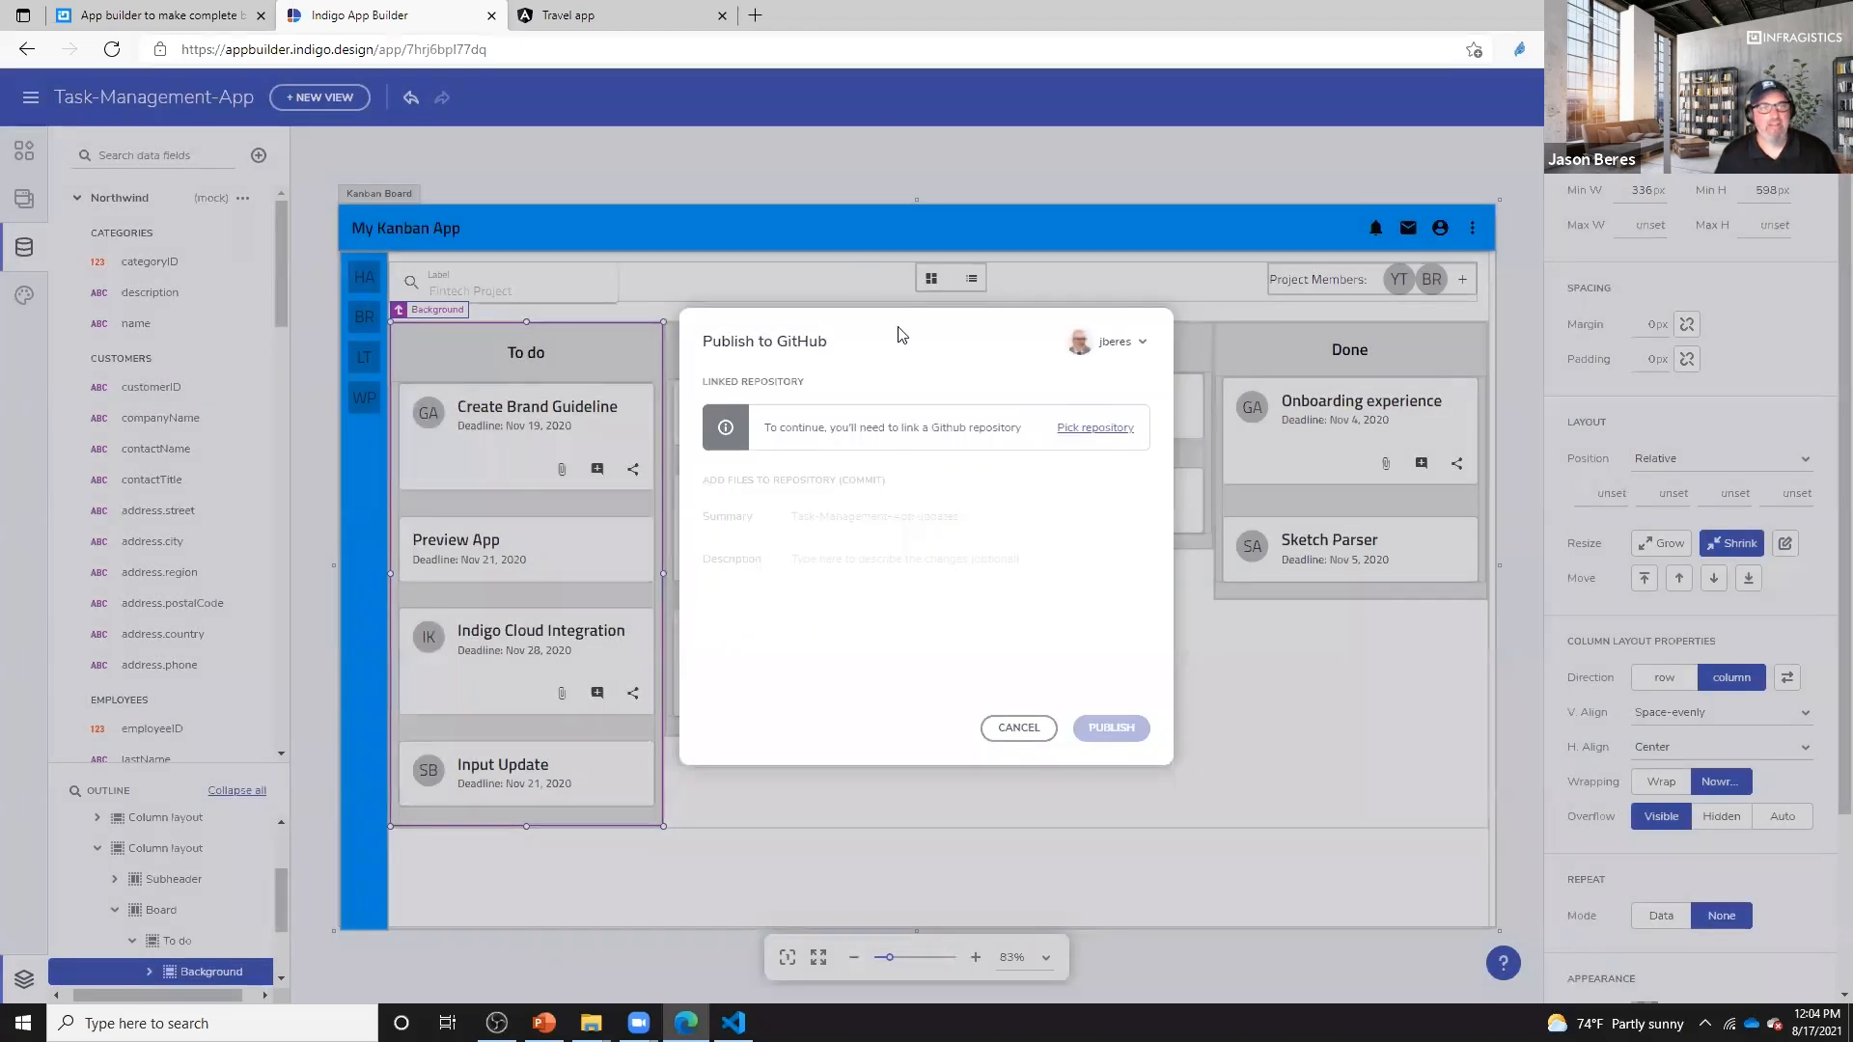
pyautogui.click(1009, 730)
# - Open the List View and delete the contents of the To do, In Development and Validation columns
pyautogui.click(22, 202)
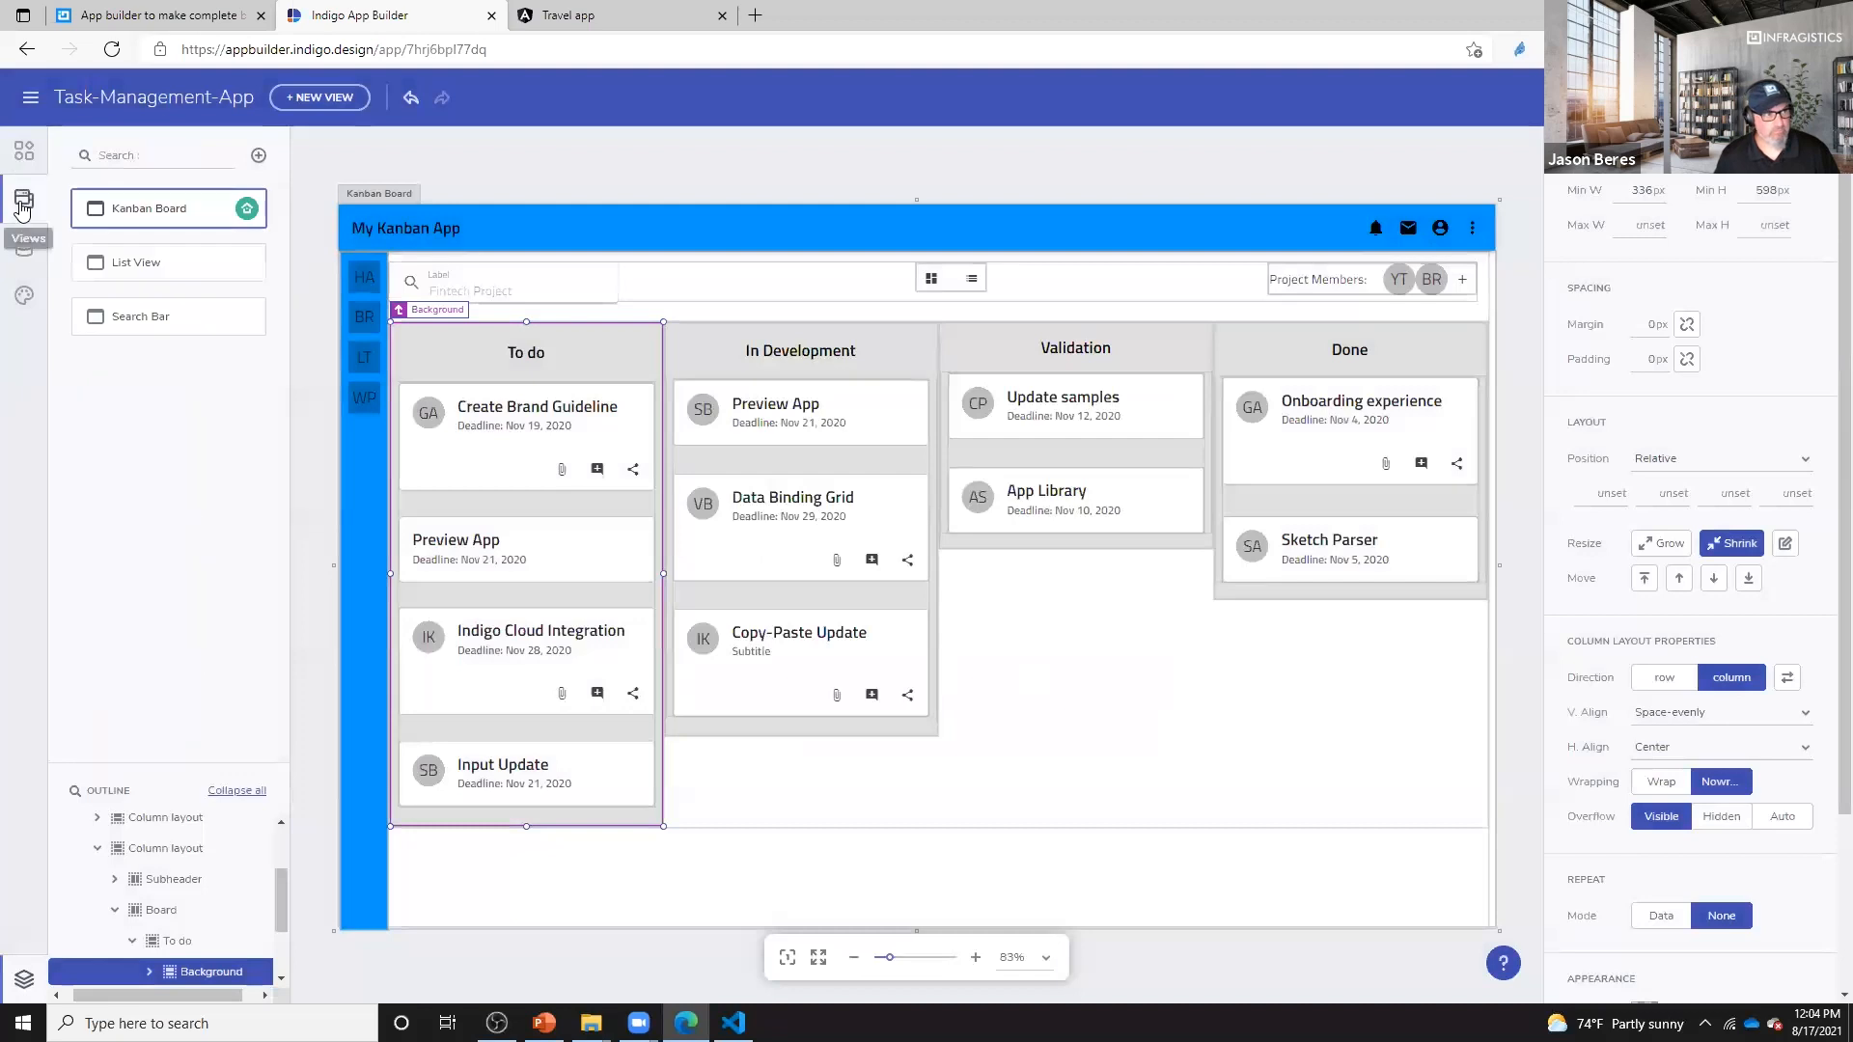
pyautogui.click(168, 262)
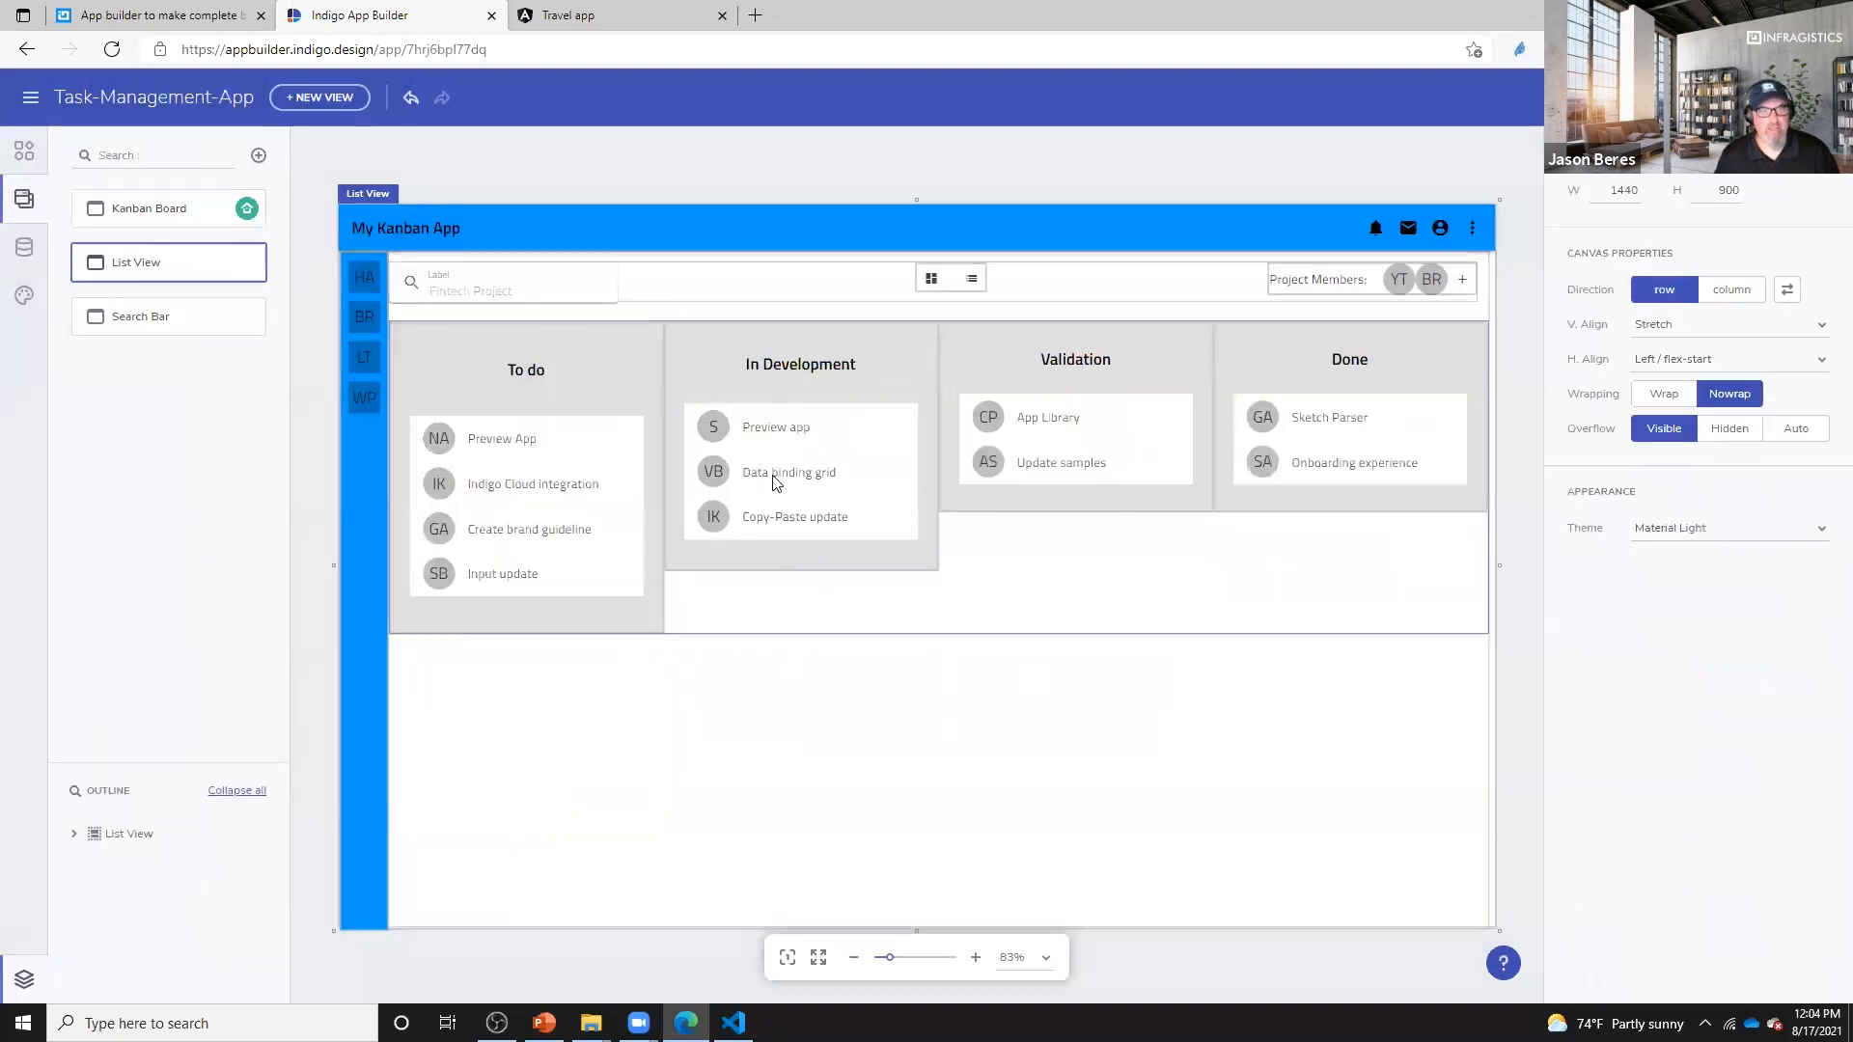
pyautogui.click(806, 404)
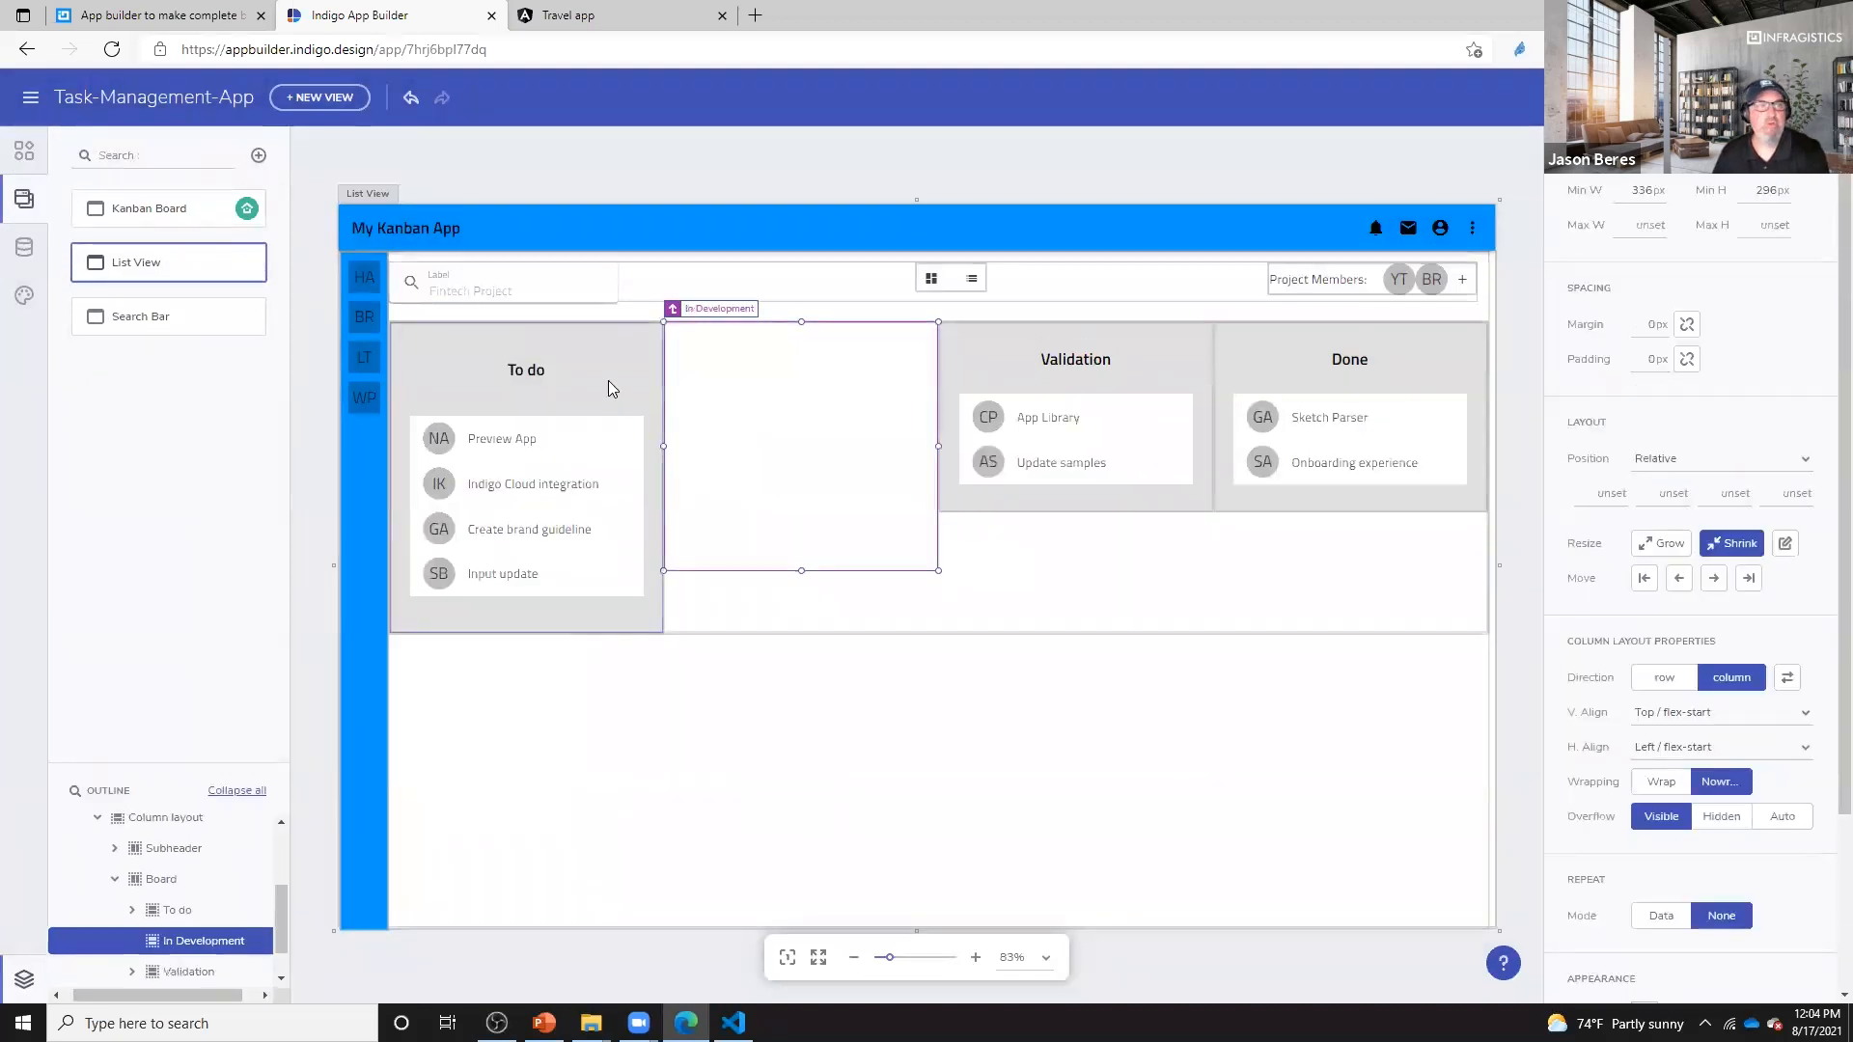
pyautogui.click(1013, 417)
pyautogui.click(1021, 360)
pyautogui.press('Delete')
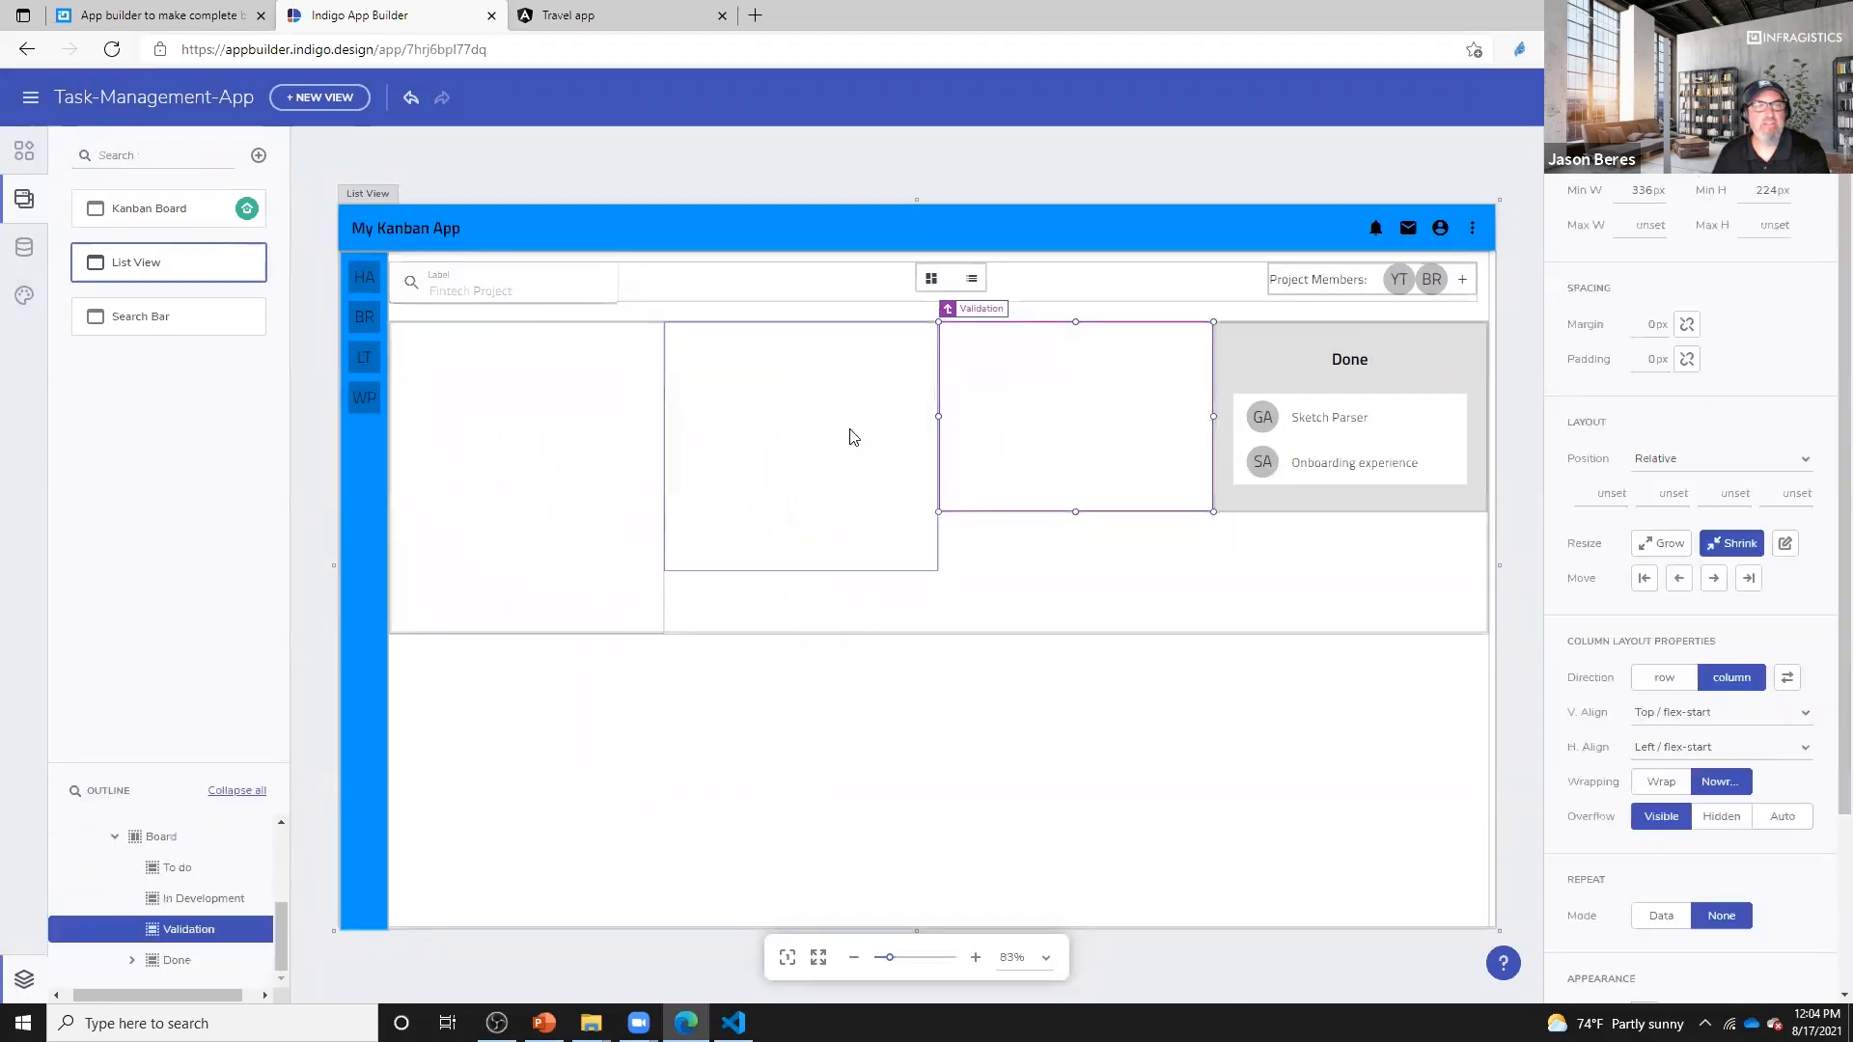
# - Delete the emptied To do, In Development and Validation columns and the Done column from the List View's board
pyautogui.click(850, 431)
pyautogui.press('Delete')
pyautogui.click(590, 437)
pyautogui.press('Delete')
pyautogui.click(1370, 433)
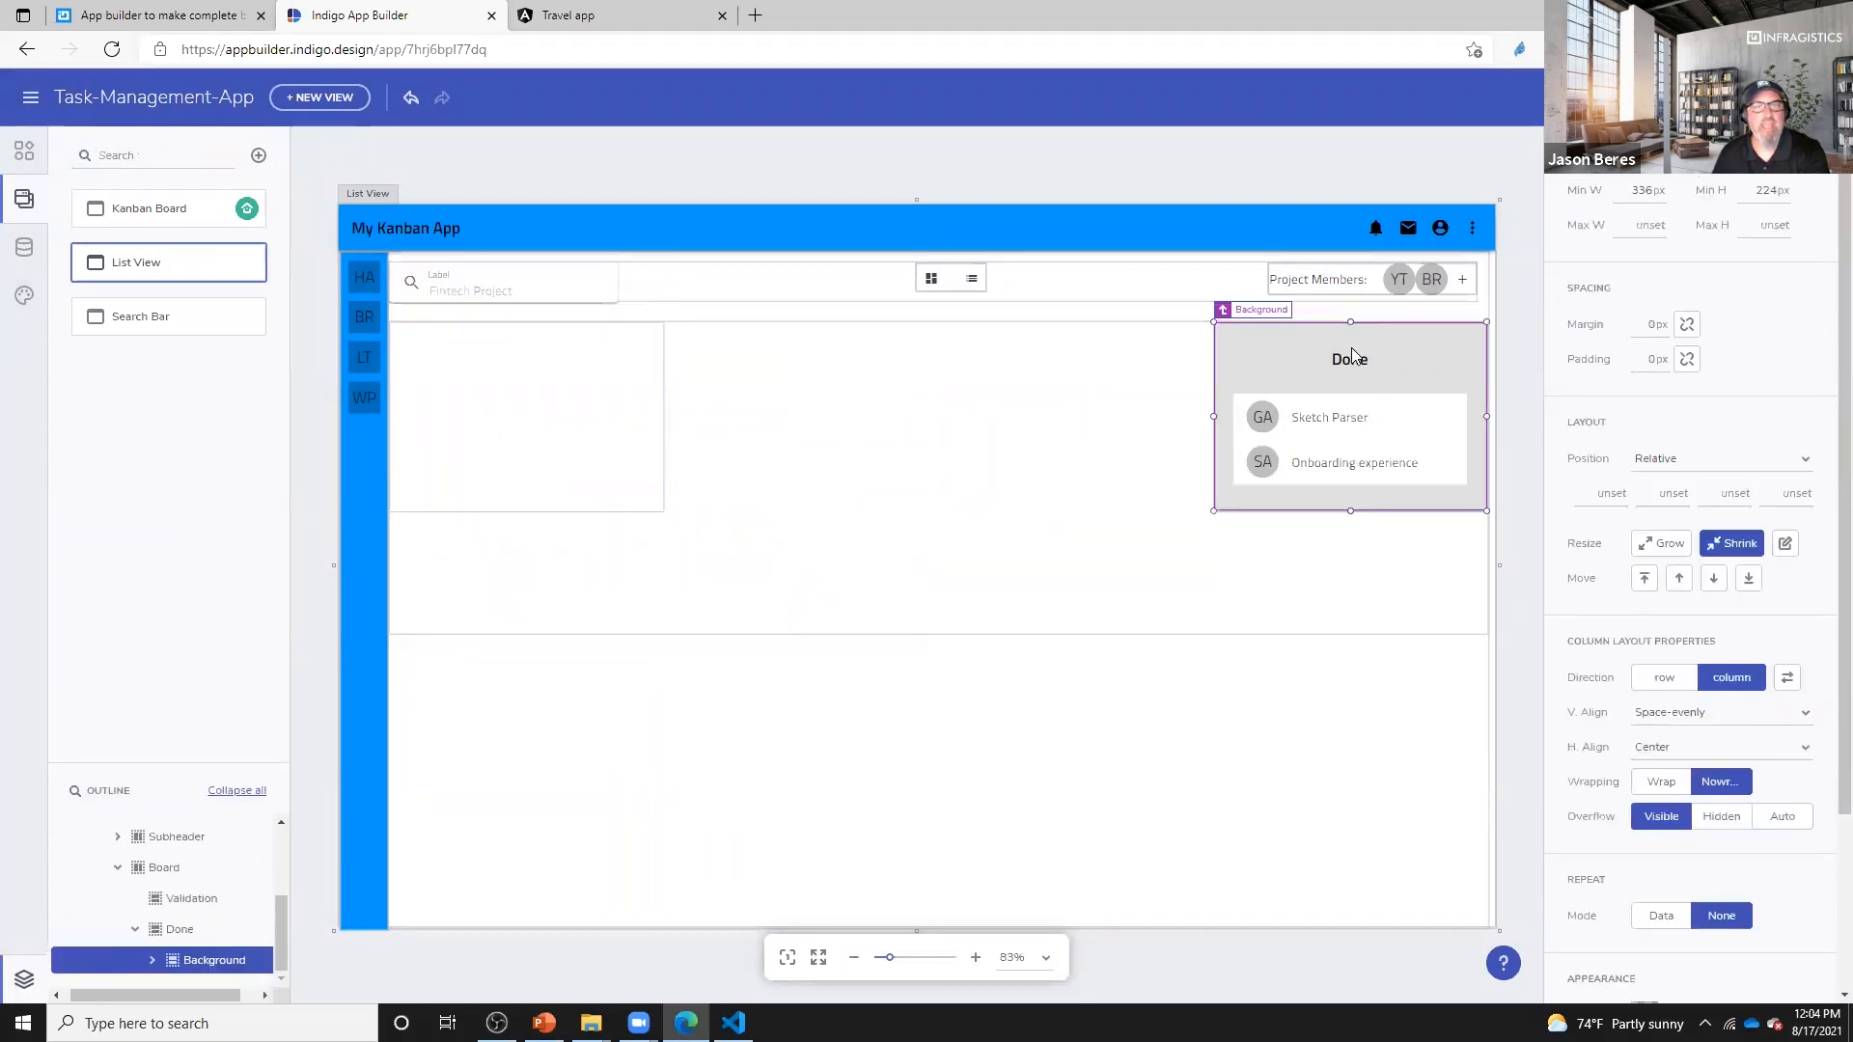
pyautogui.press('Delete')
pyautogui.press('Delete')
pyautogui.click(633, 417)
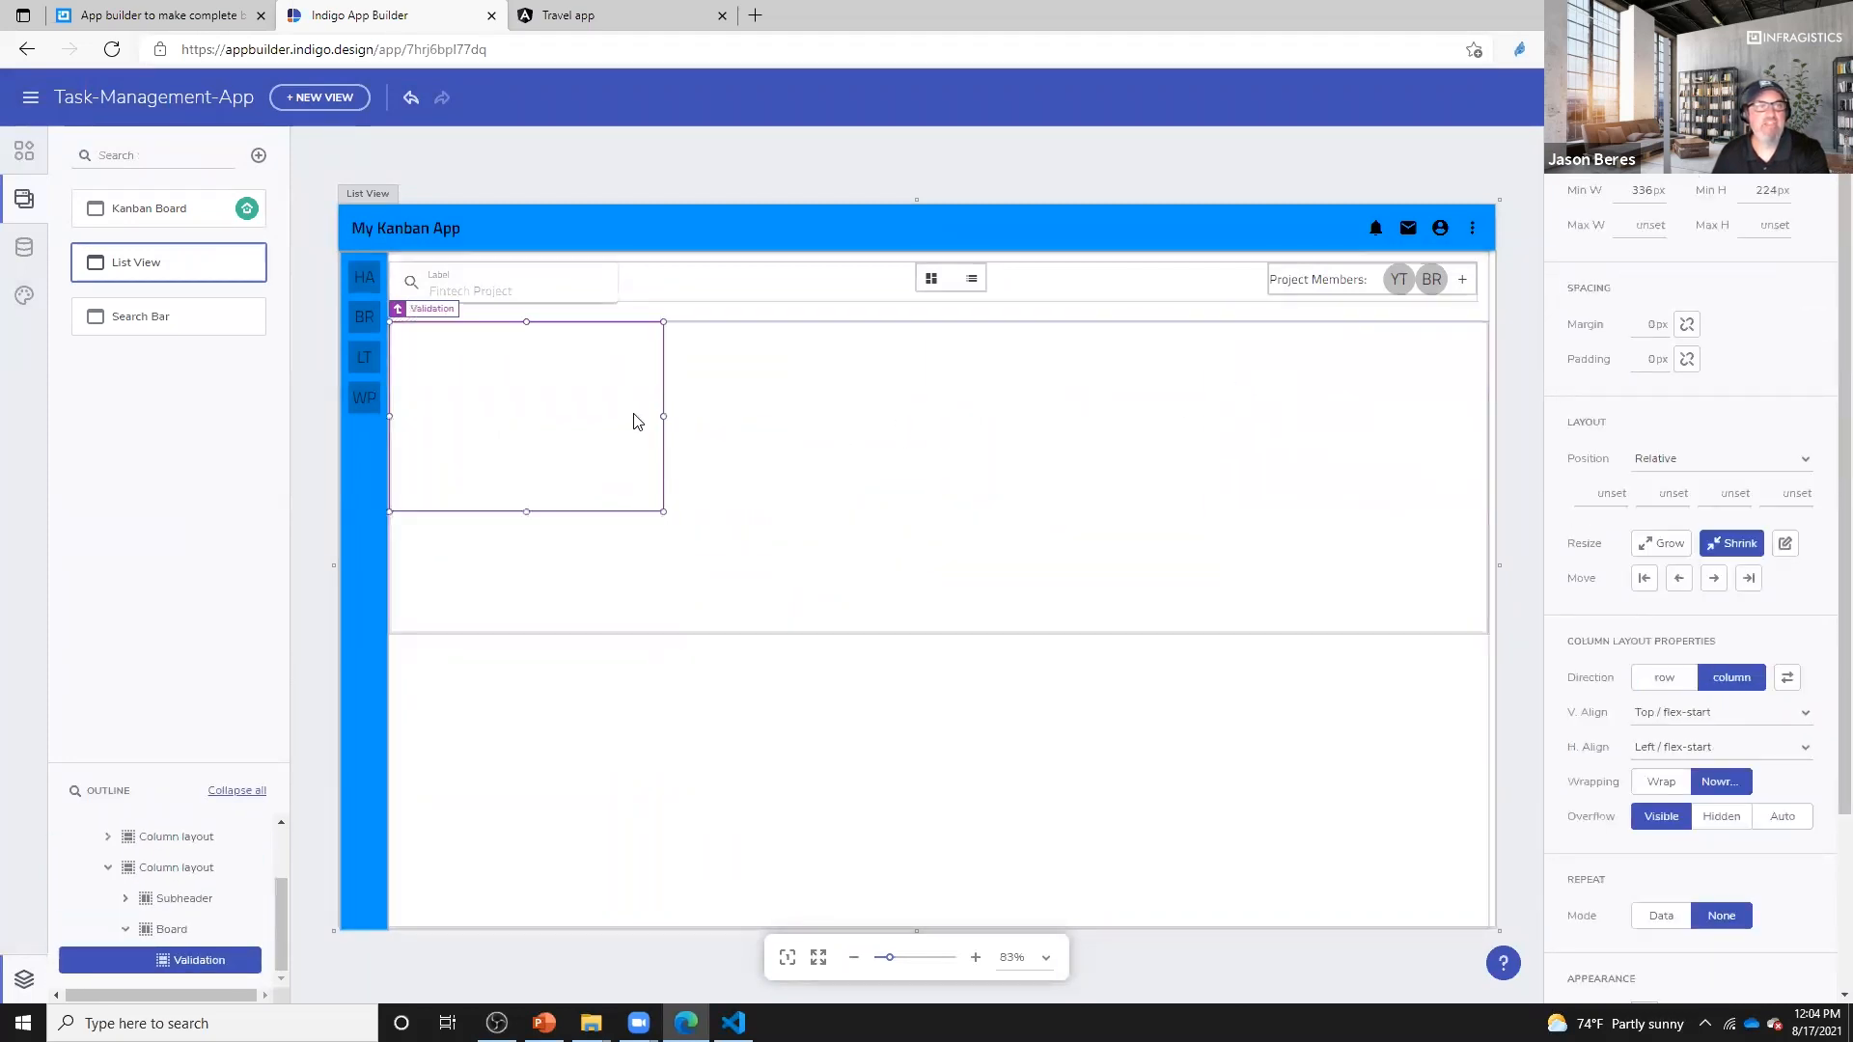
pyautogui.press('Delete')
# - Add a Grid component to the empty board and enlarge it to about 1359 by 384 px to fill the board
pyautogui.hotkey('ctrl', 'e')
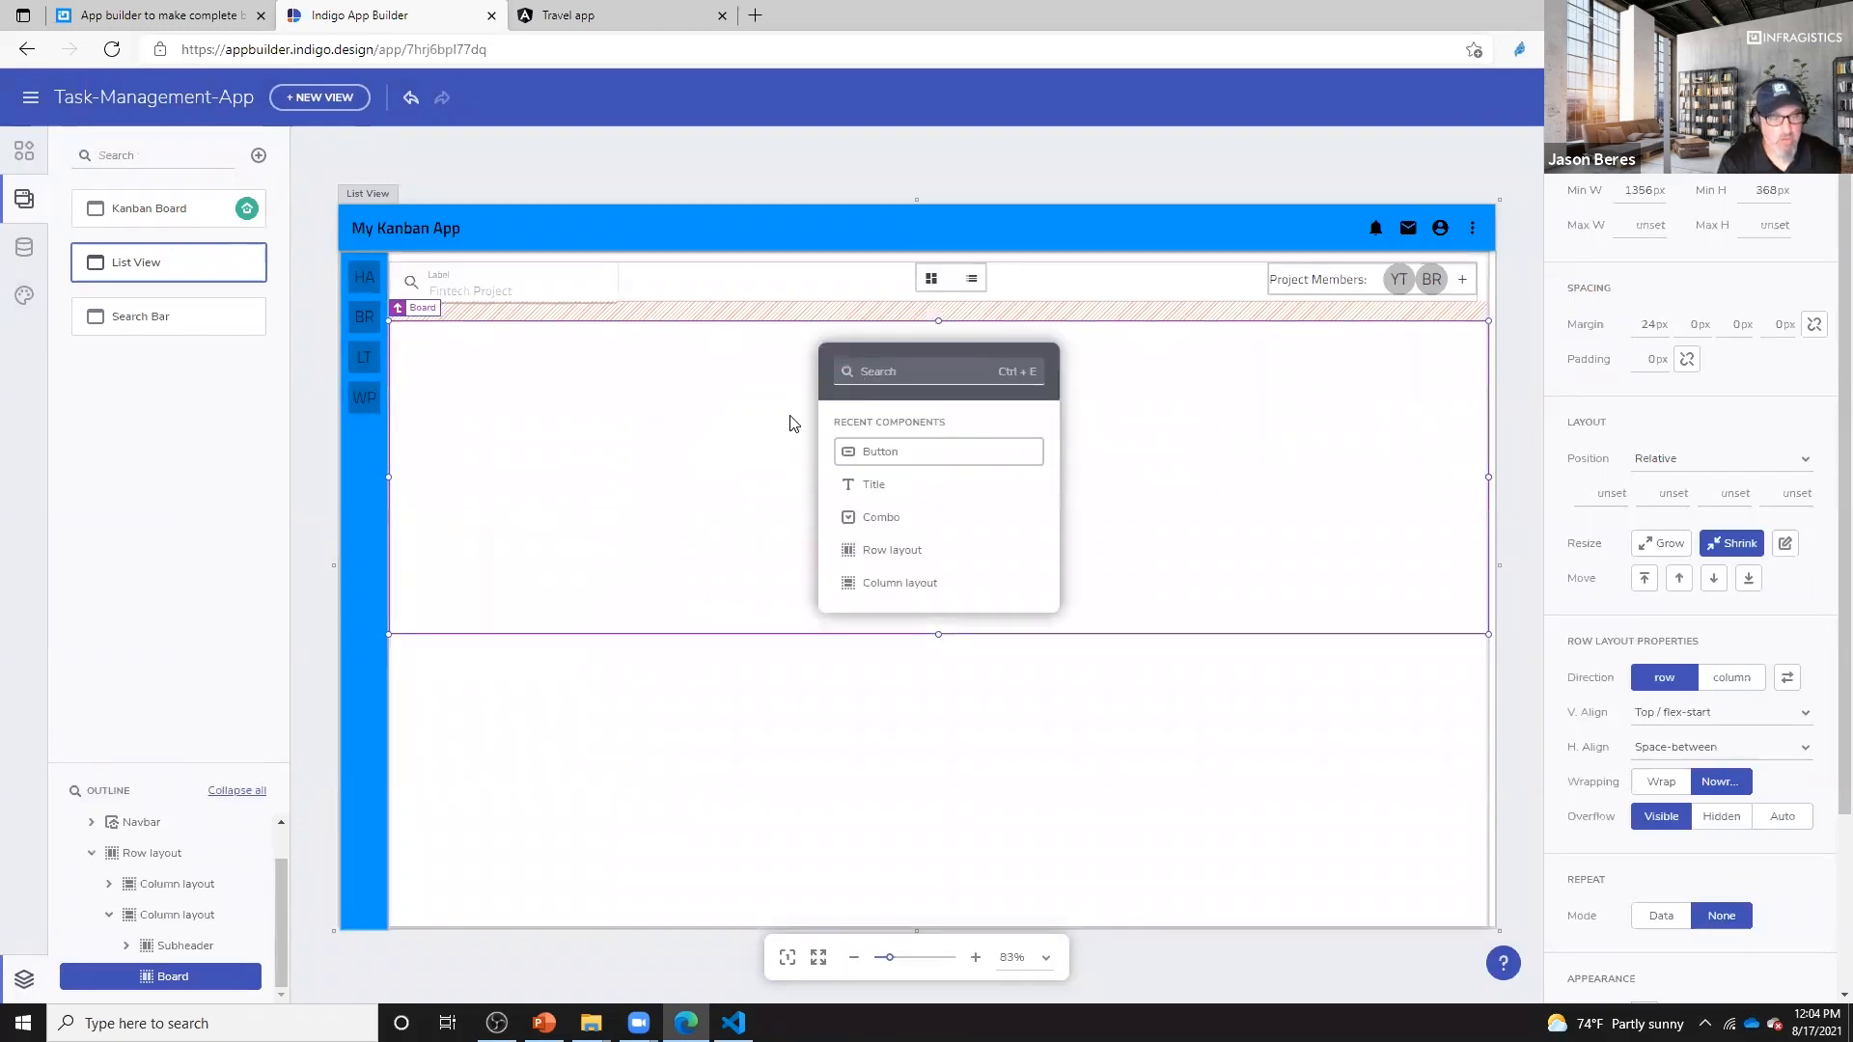
pyautogui.write('gr')
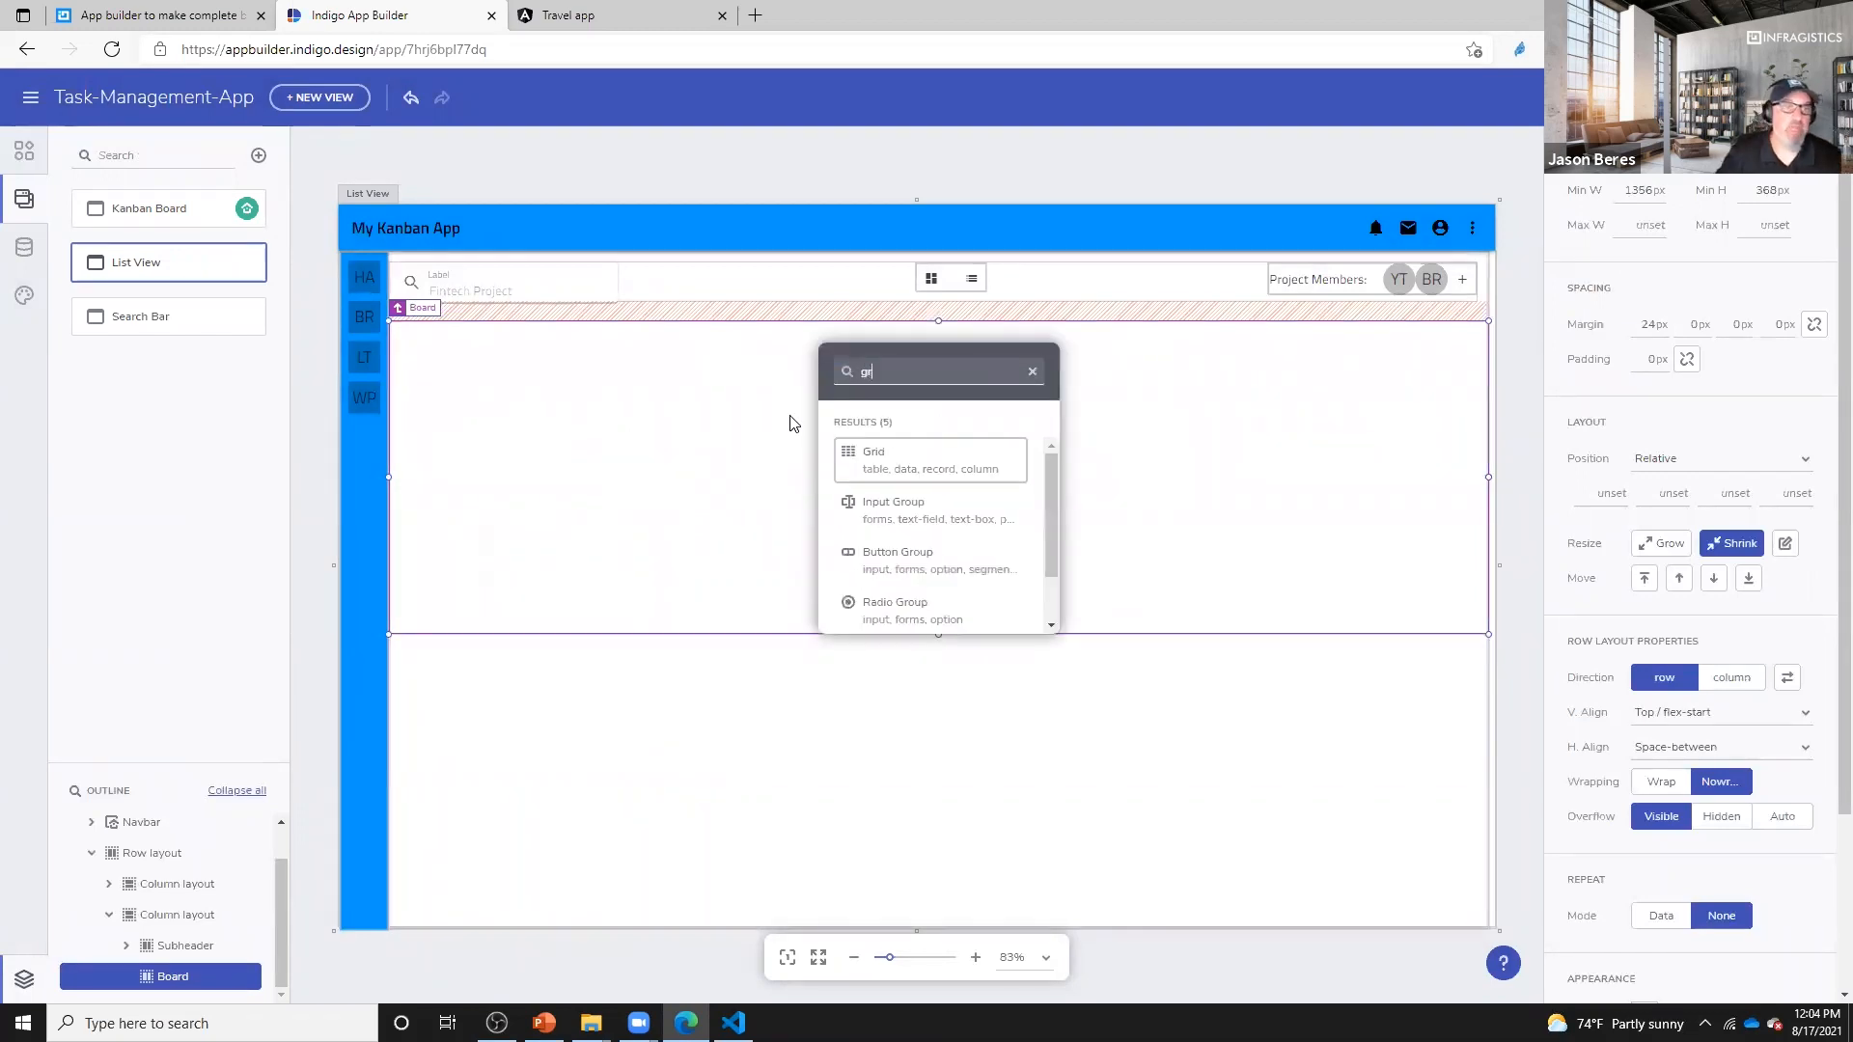
pyautogui.click(895, 471)
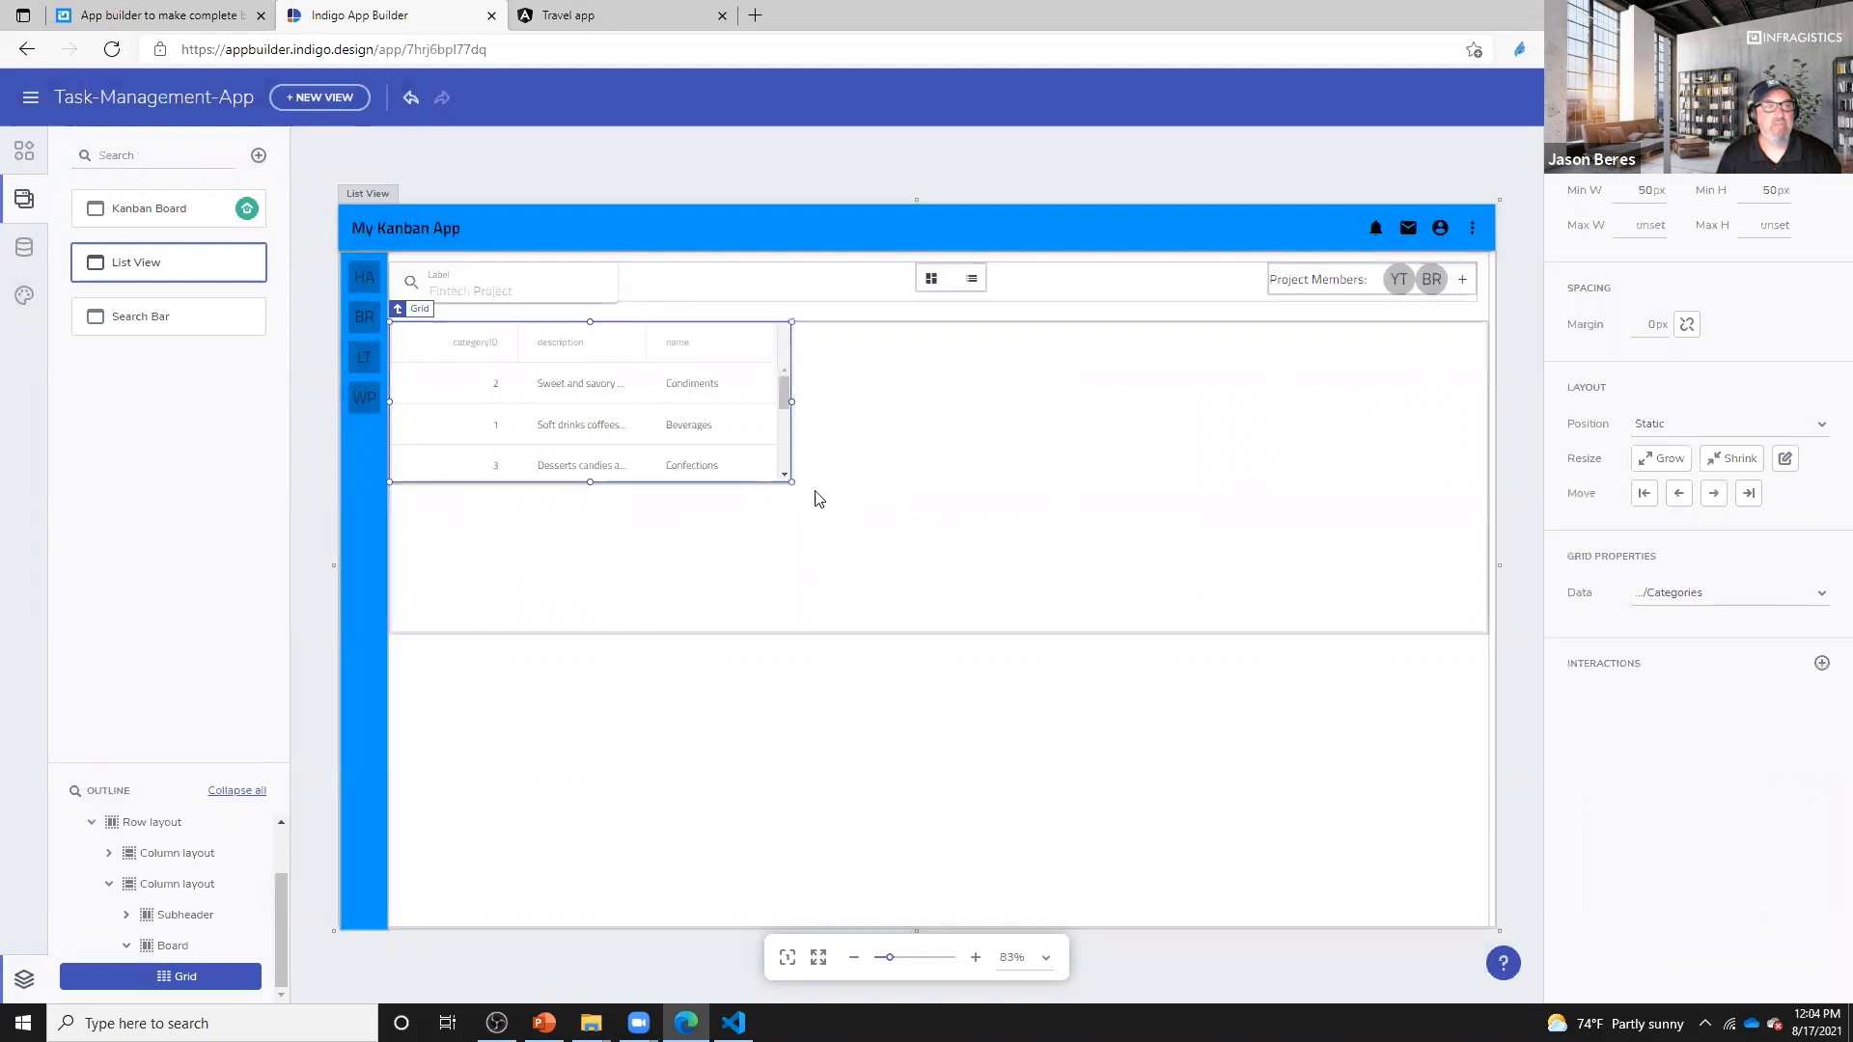
pyautogui.moveTo(791, 481); pyautogui.dragTo(1477, 625)
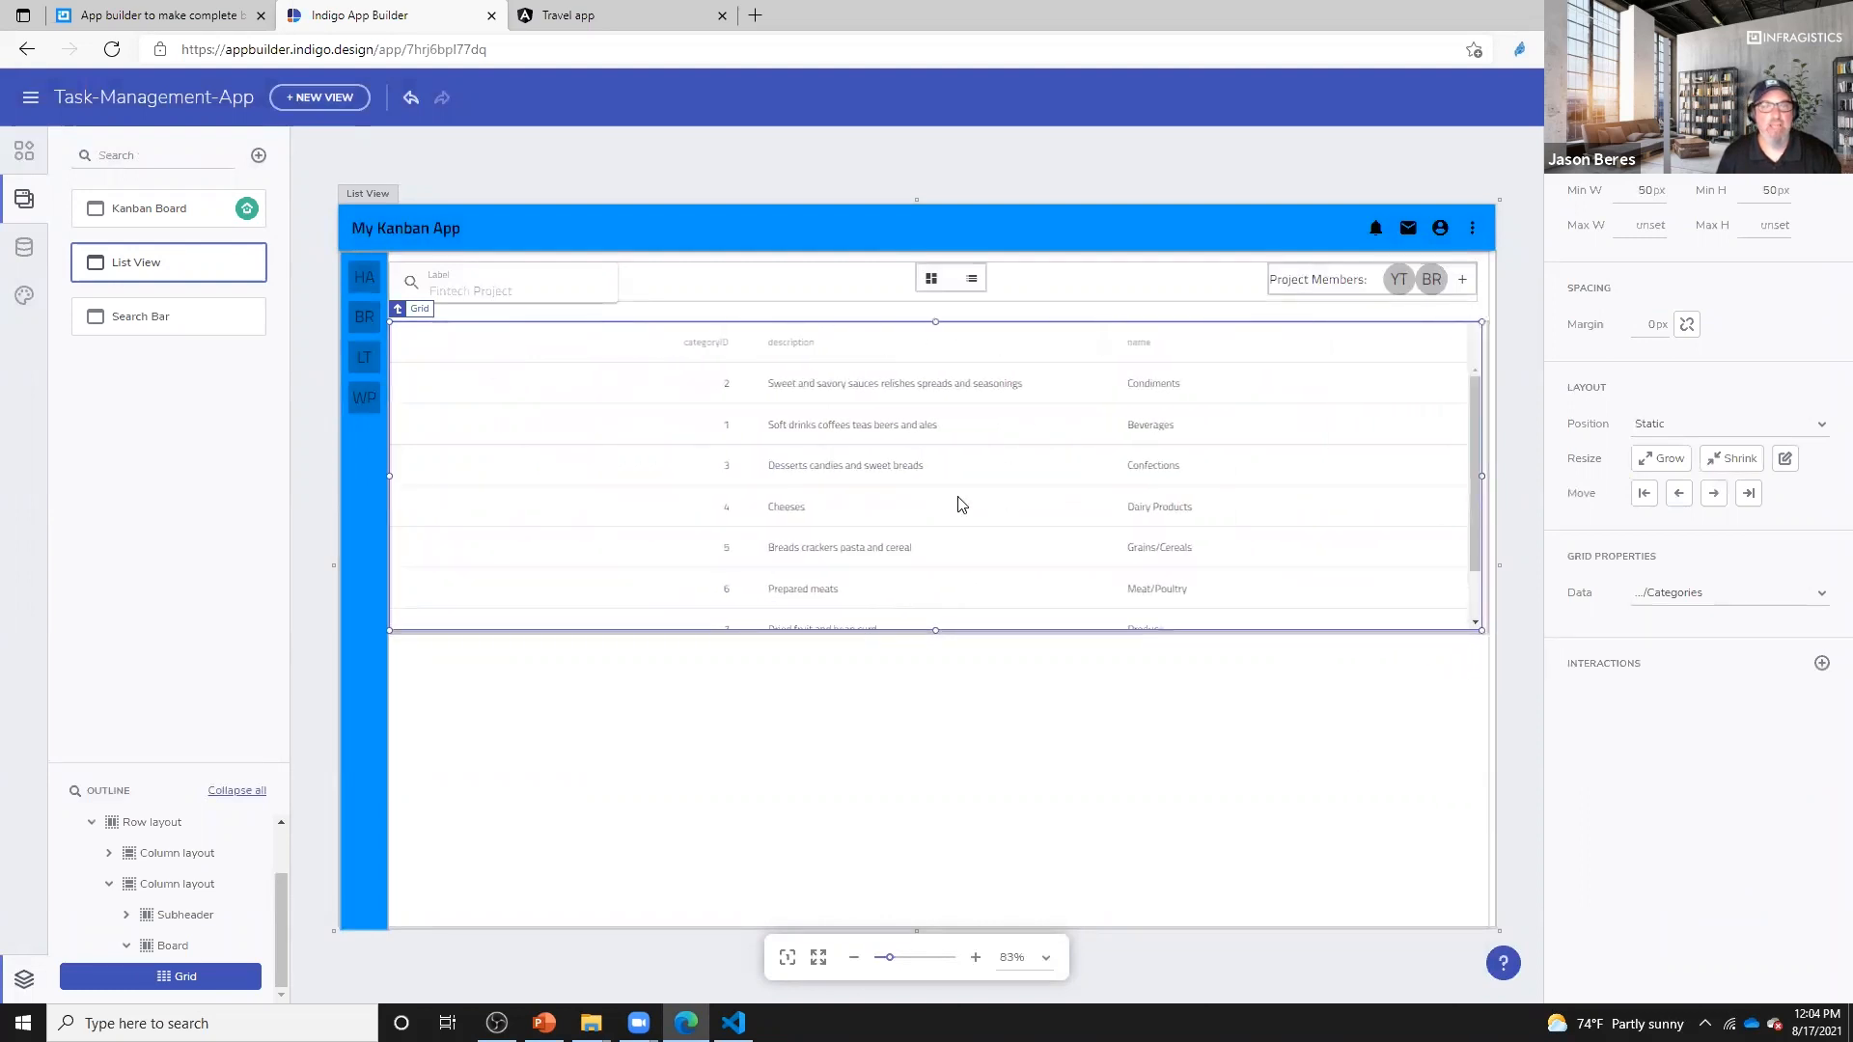
# - Bind the grid's data to the Customers table of the Northwind data source
pyautogui.click(1821, 593)
pyautogui.moveTo(1767, 635)
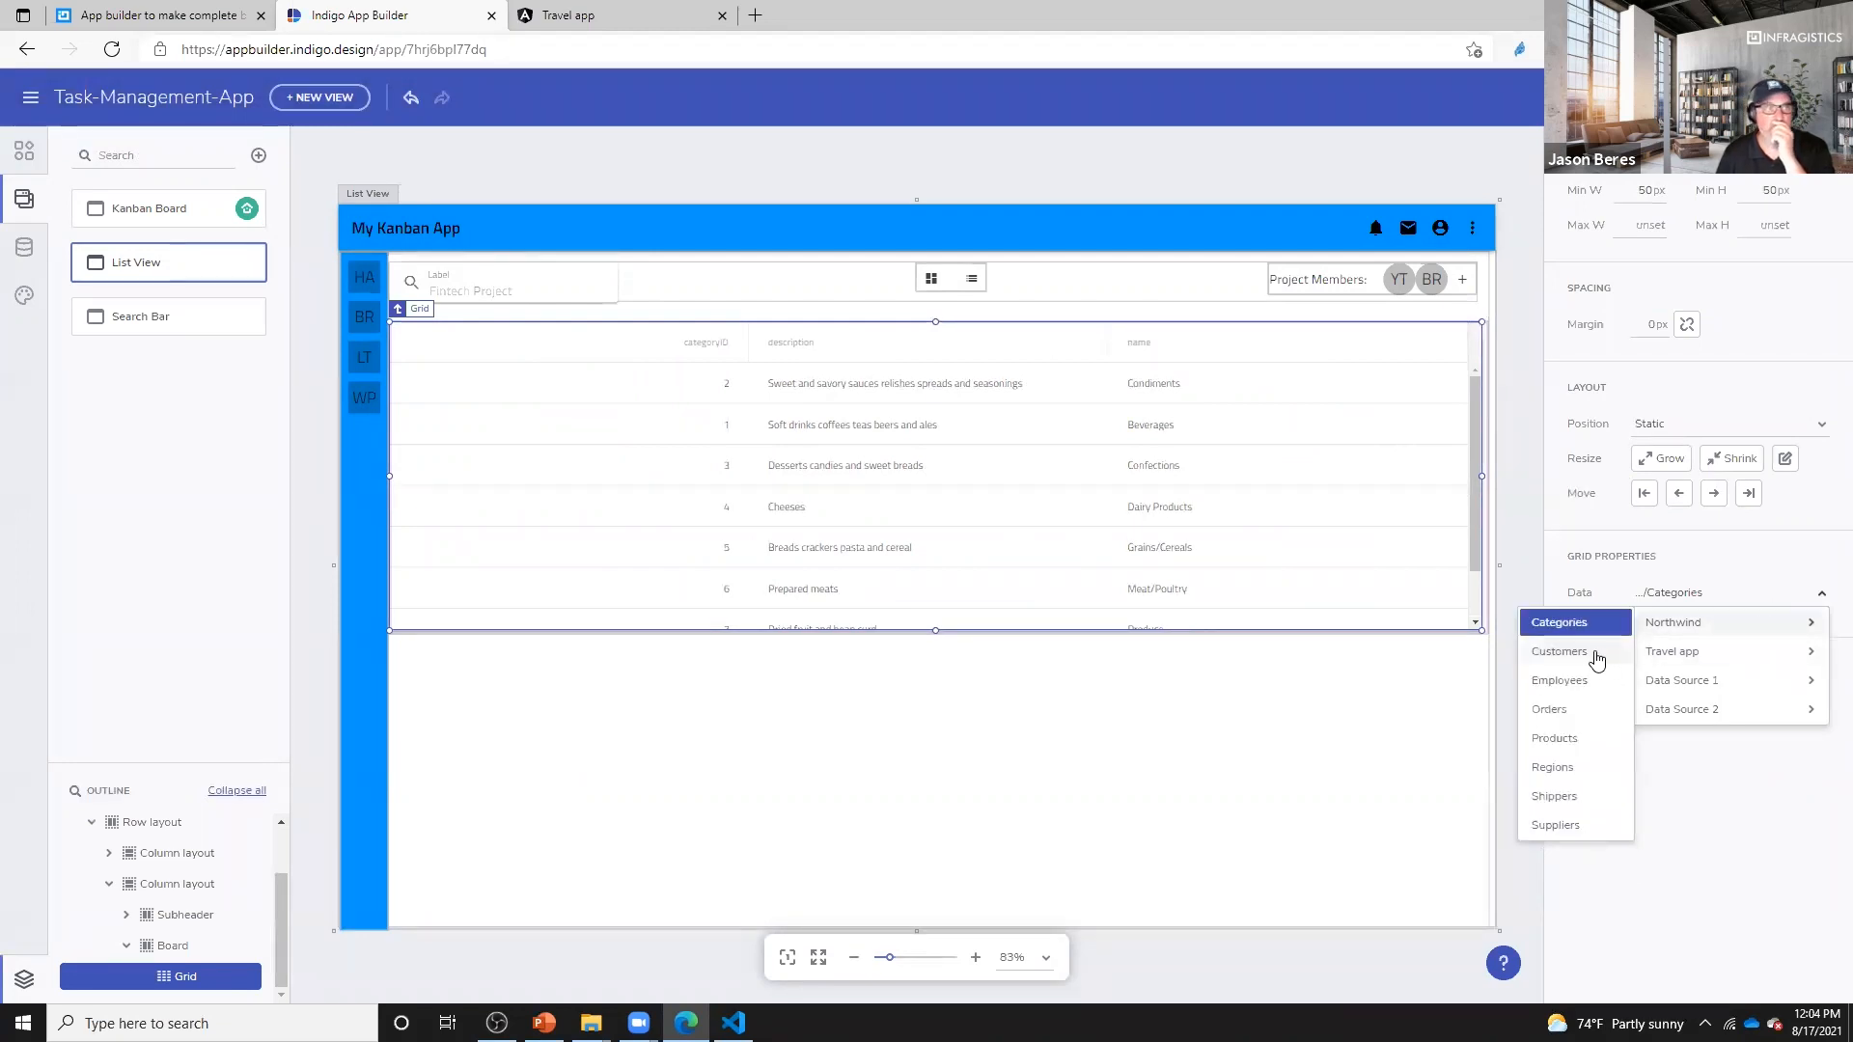
pyautogui.click(1596, 657)
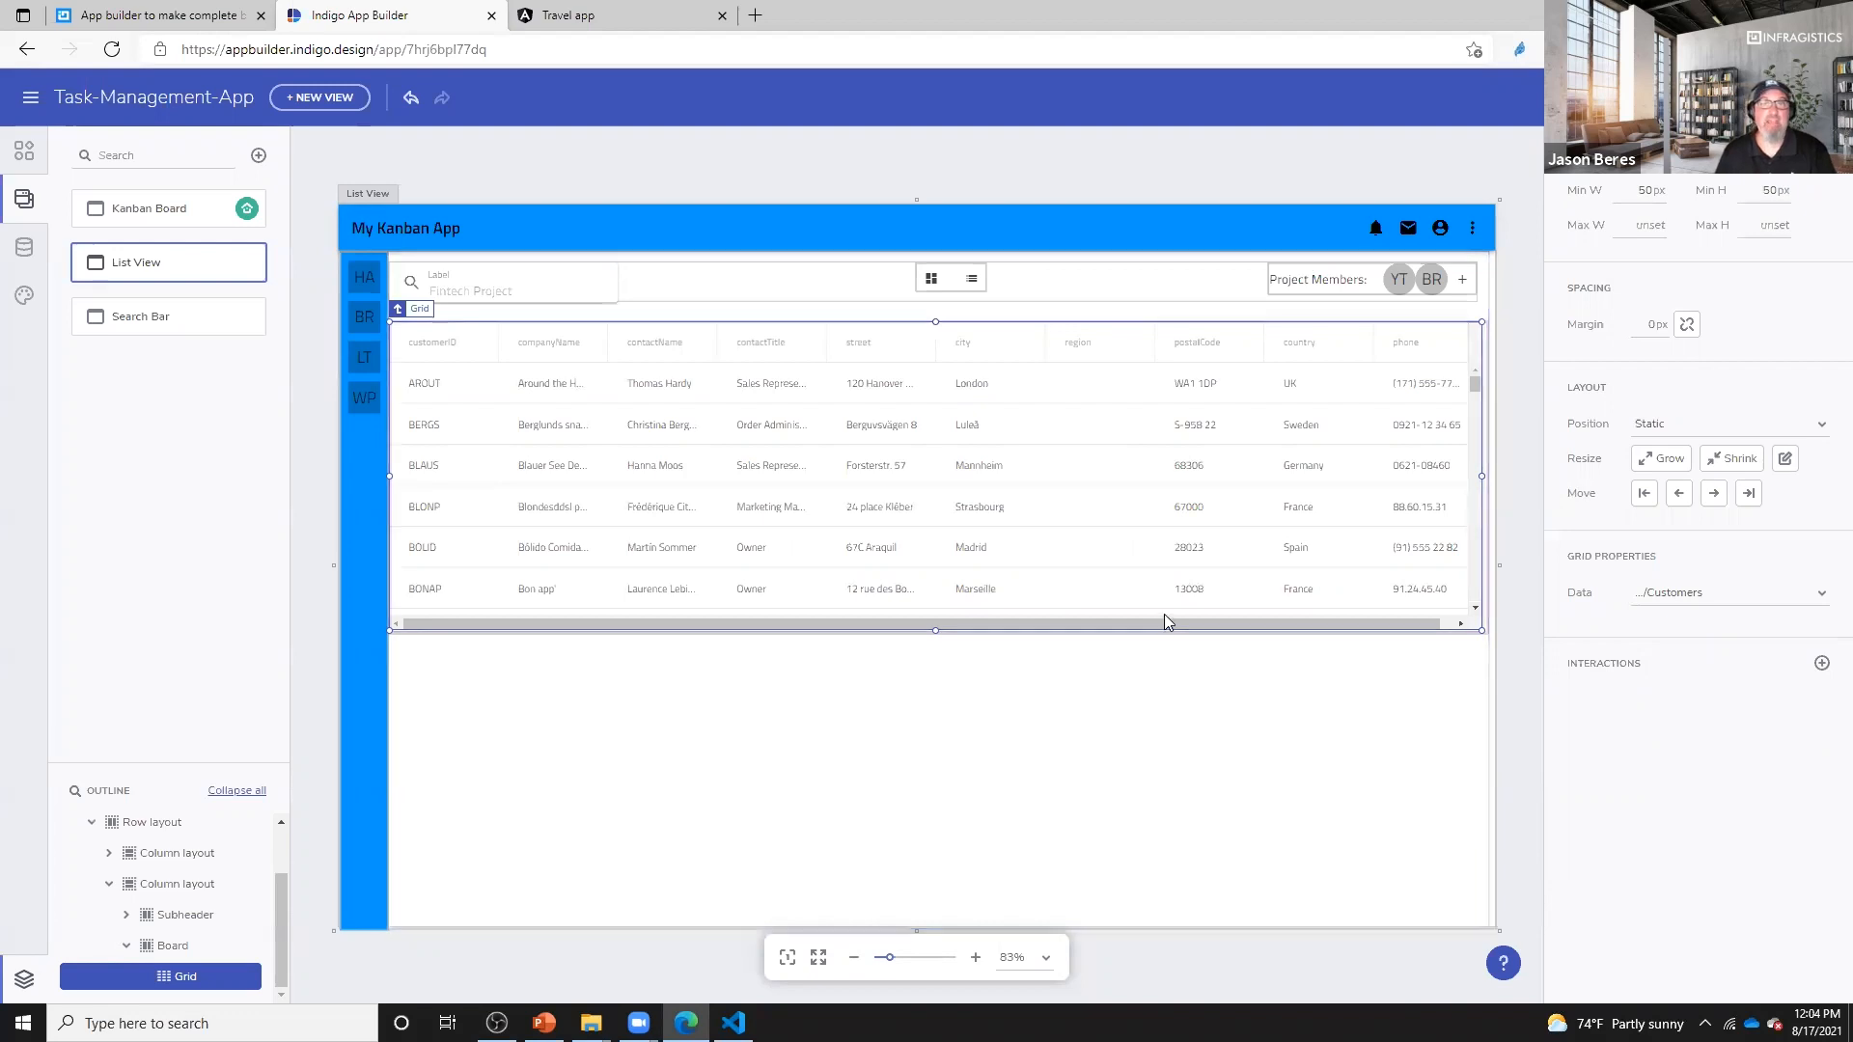
# - Preview the List View with a widened code pane and highlight the igx-grid block in the generated HTML
pyautogui.click(1776, 97)
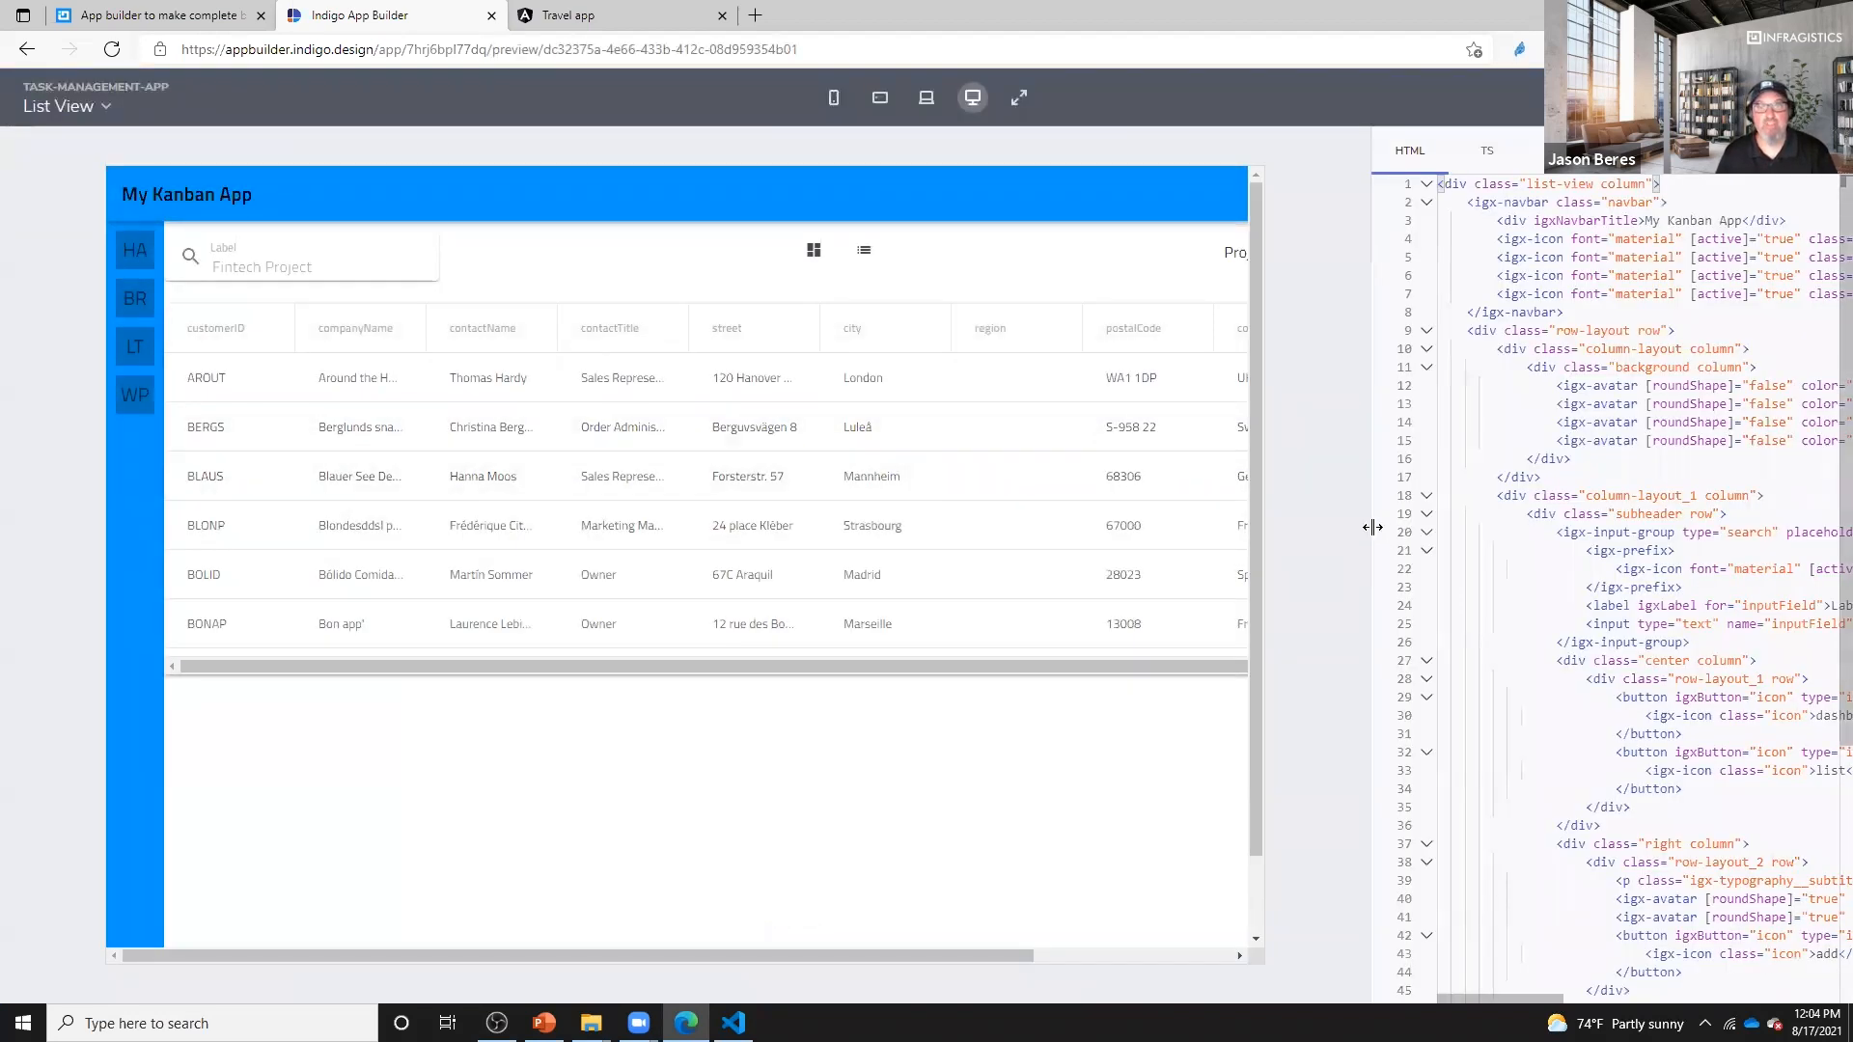
pyautogui.moveTo(1370, 525); pyautogui.dragTo(562, 495)
pyautogui.scroll(-5, 998, 626)
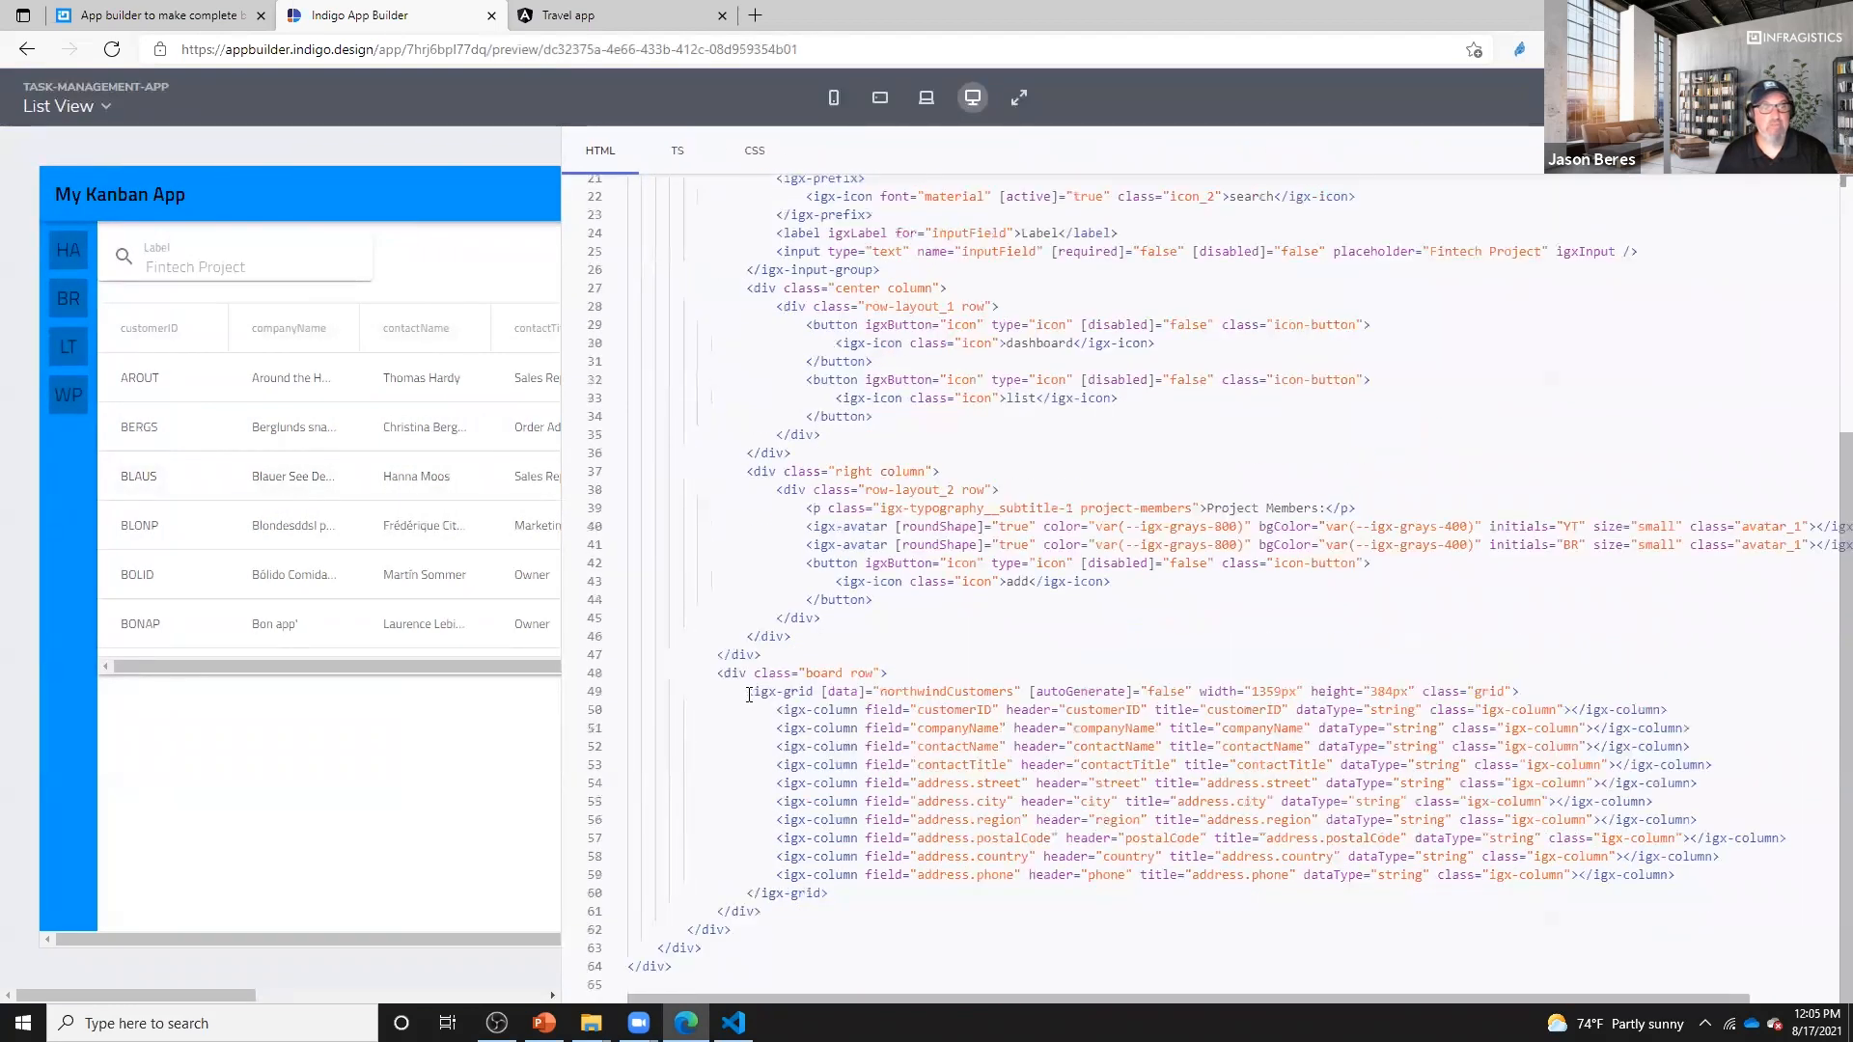
pyautogui.moveTo(746, 691); pyautogui.dragTo(1017, 695)
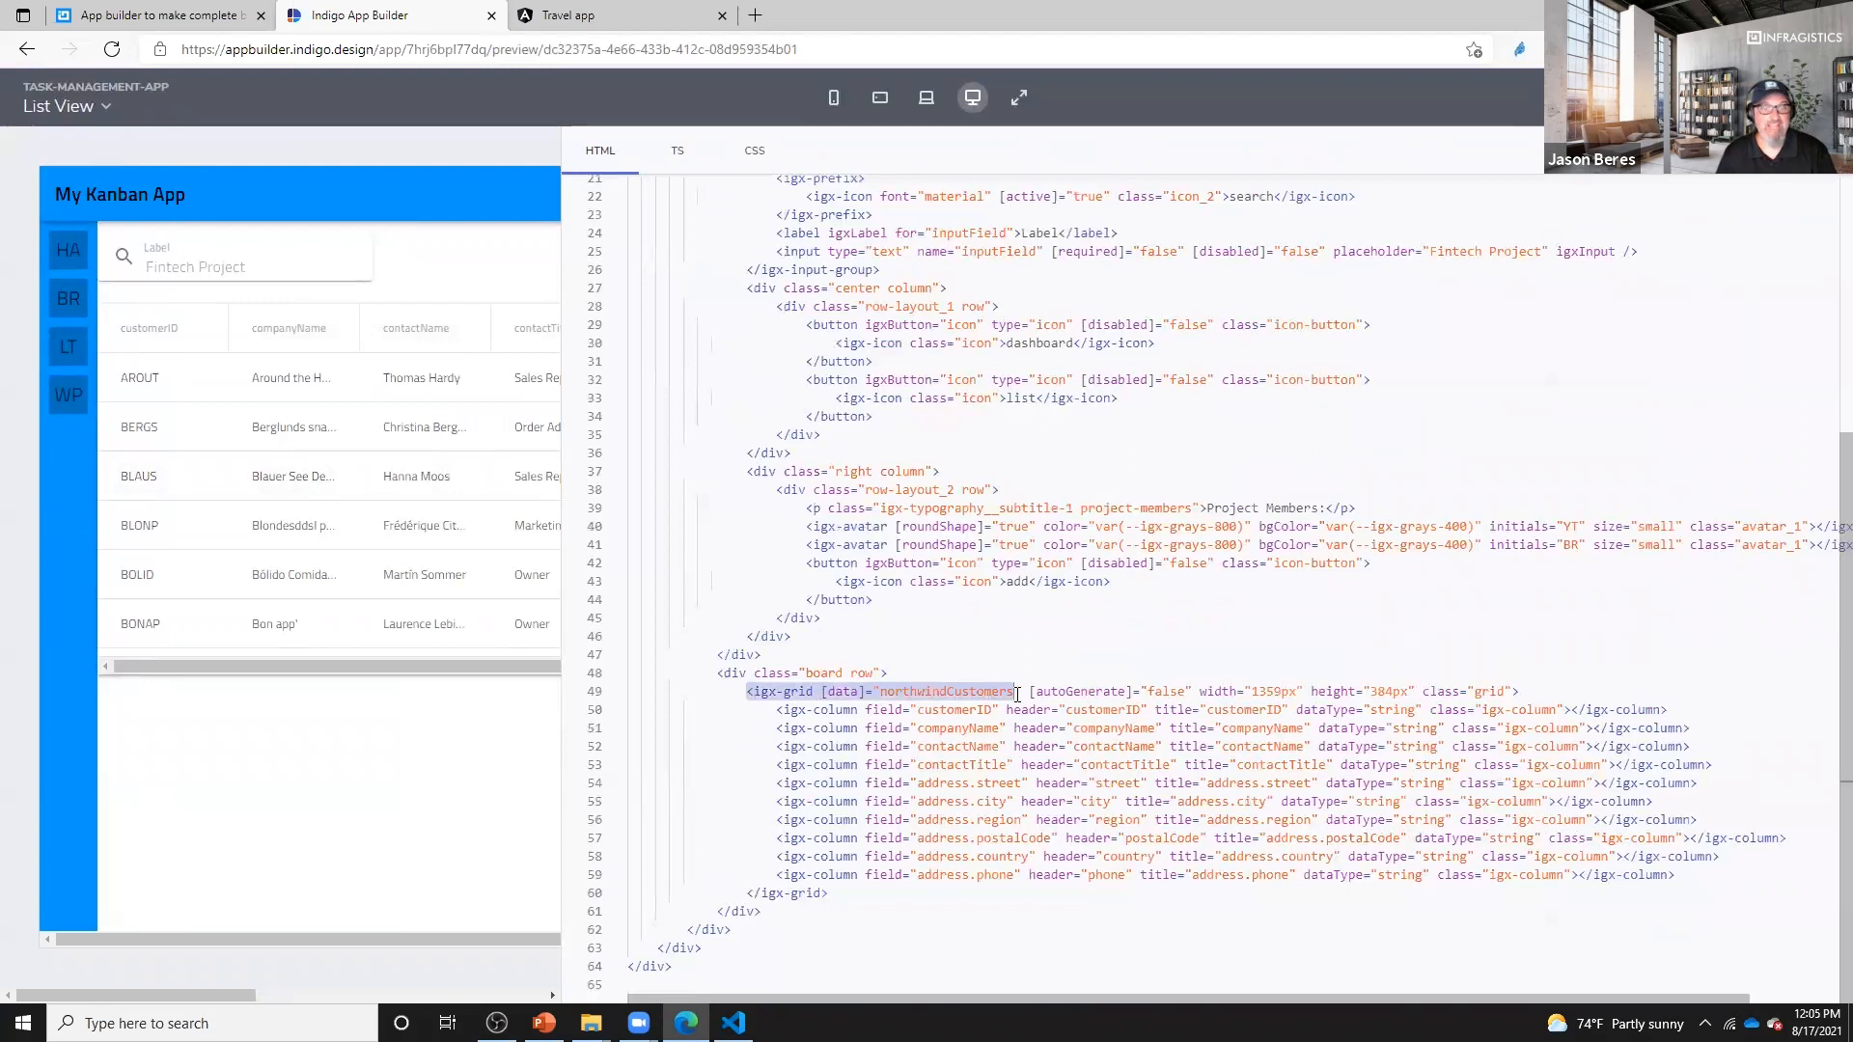
pyautogui.moveTo(886, 900); pyautogui.dragTo(628, 656)
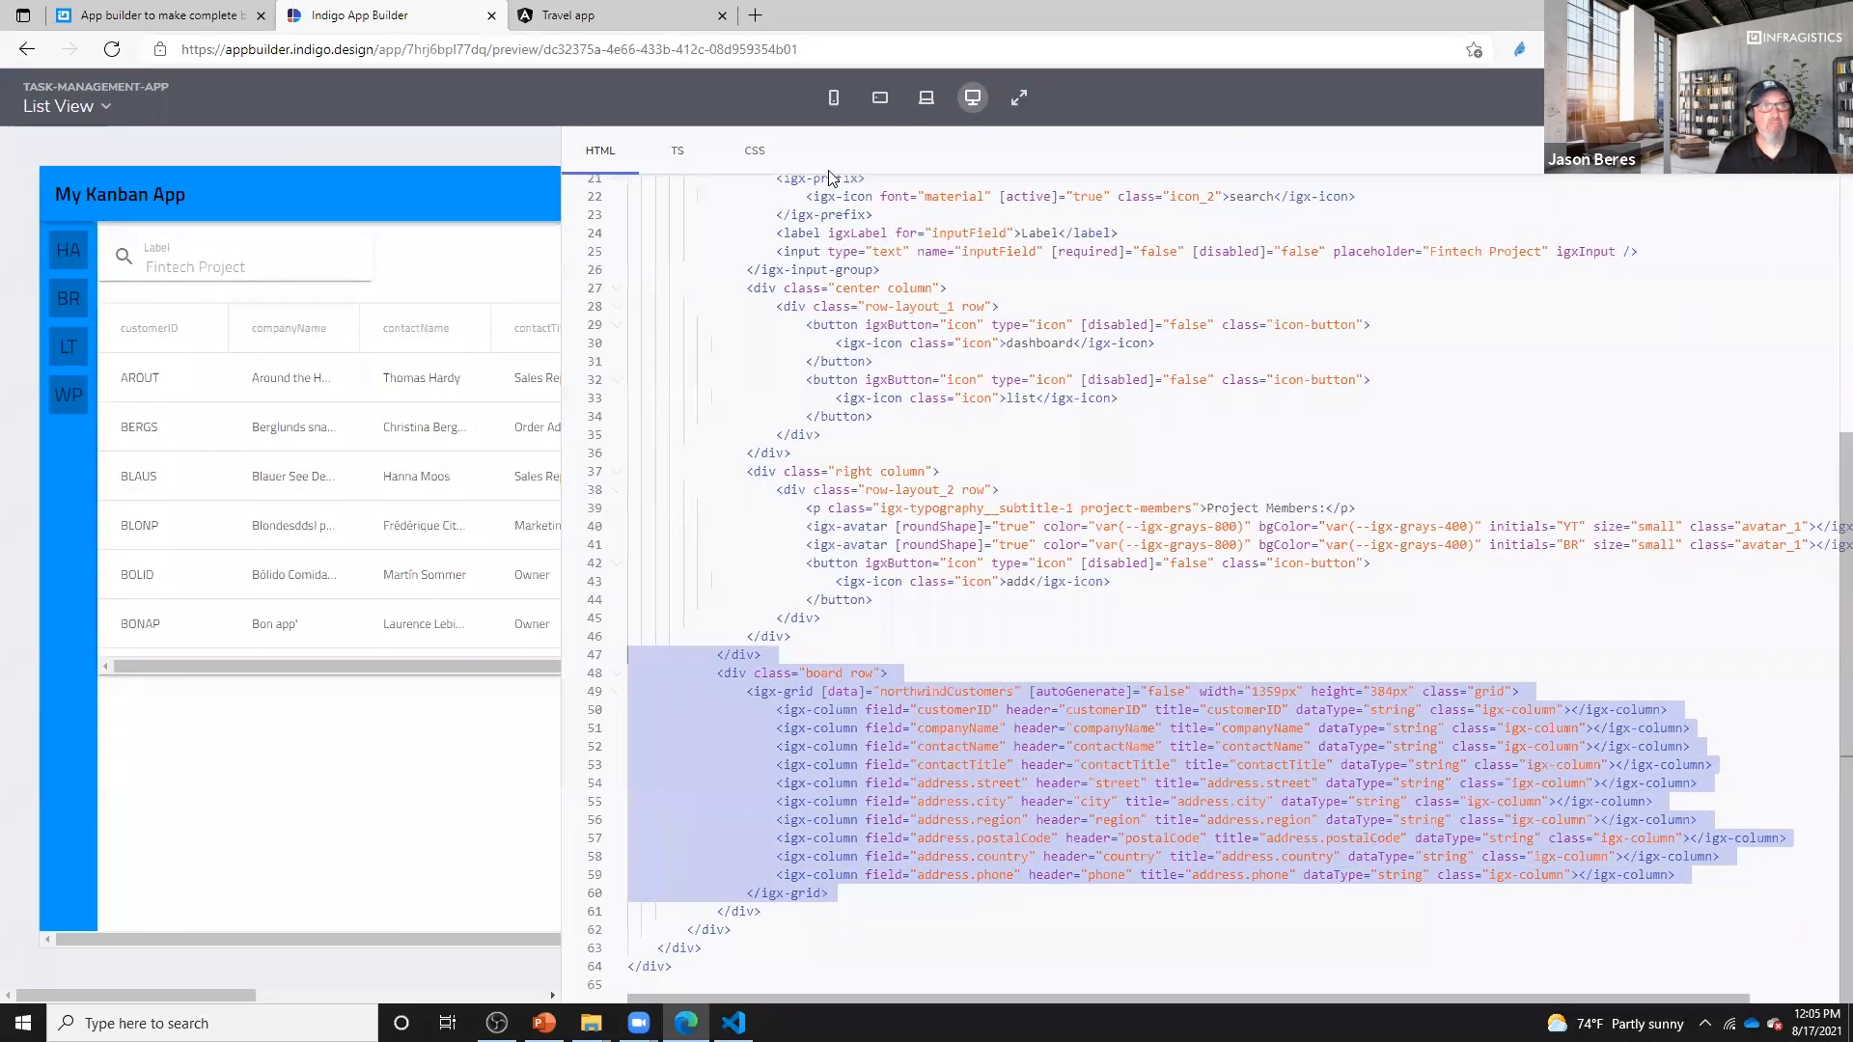
# - Highlight the northwindService.getData('Customers') line in the TypeScript code, narrow the code pane, exit the preview, and select the main column layout
pyautogui.click(680, 153)
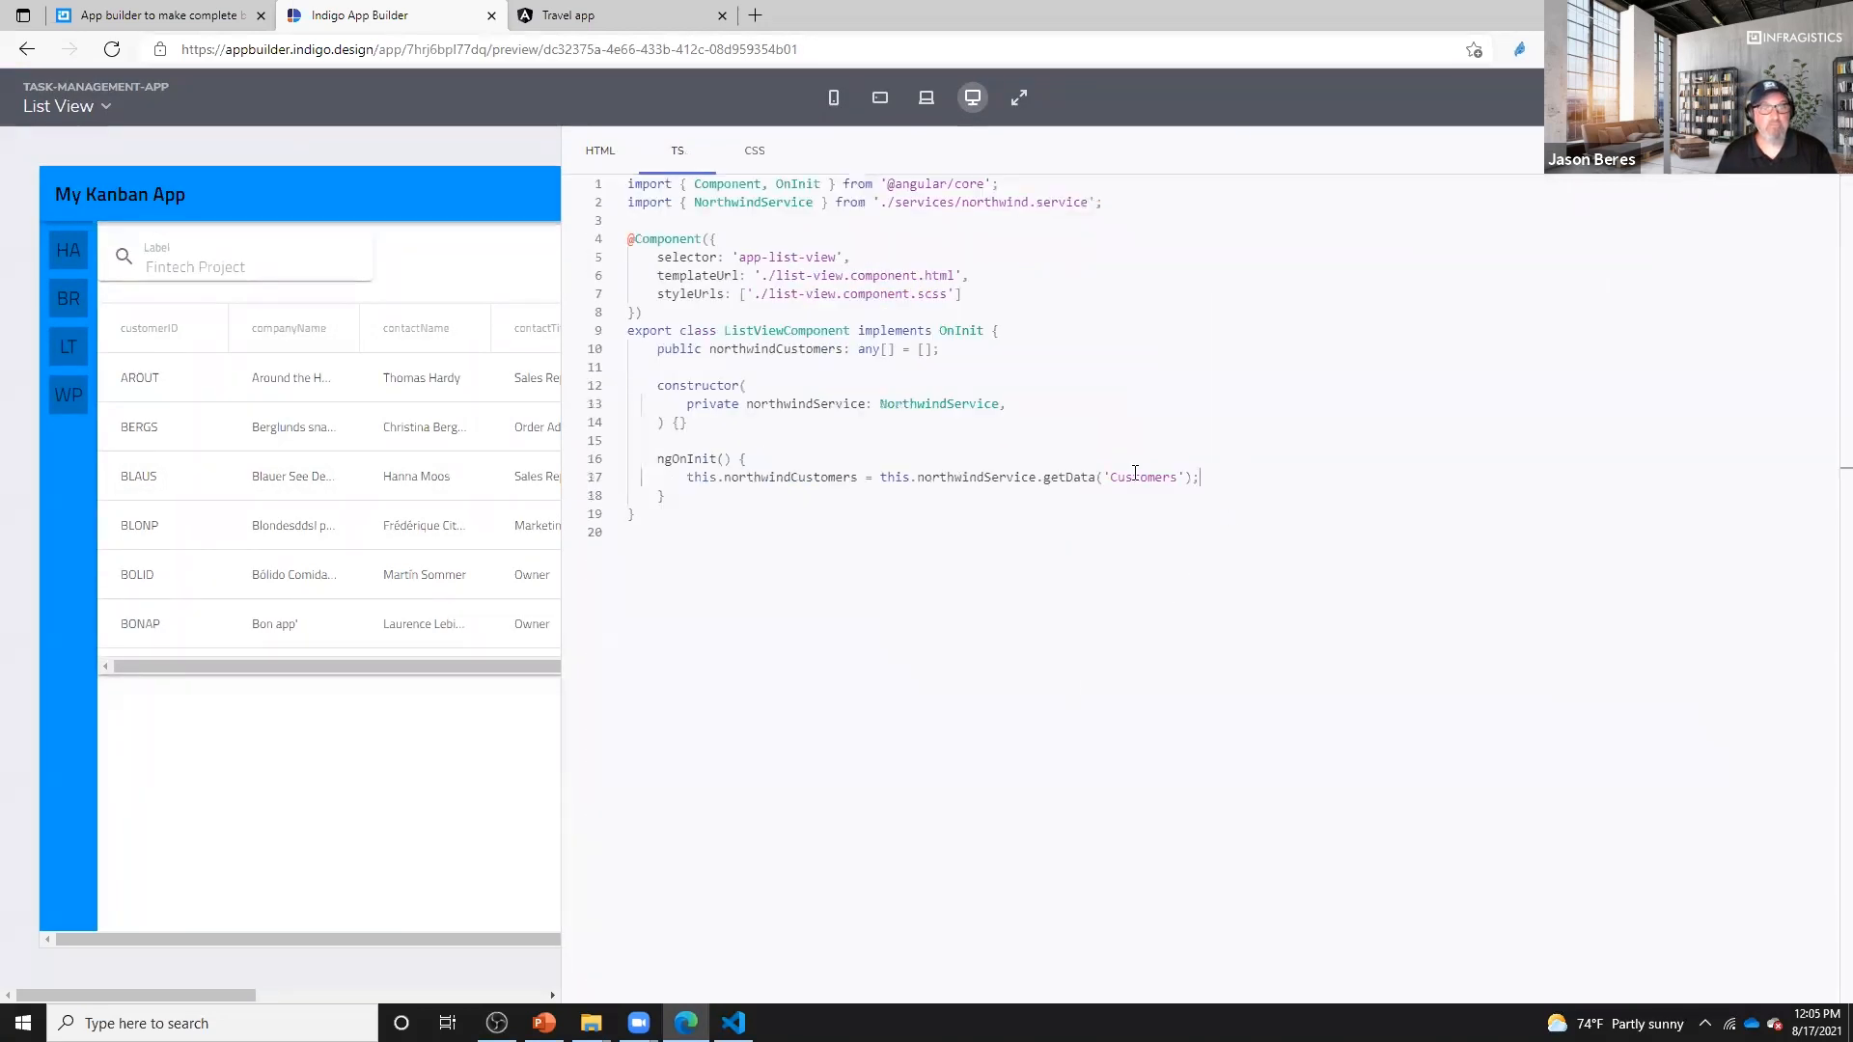
pyautogui.moveTo(1200, 477); pyautogui.dragTo(629, 478)
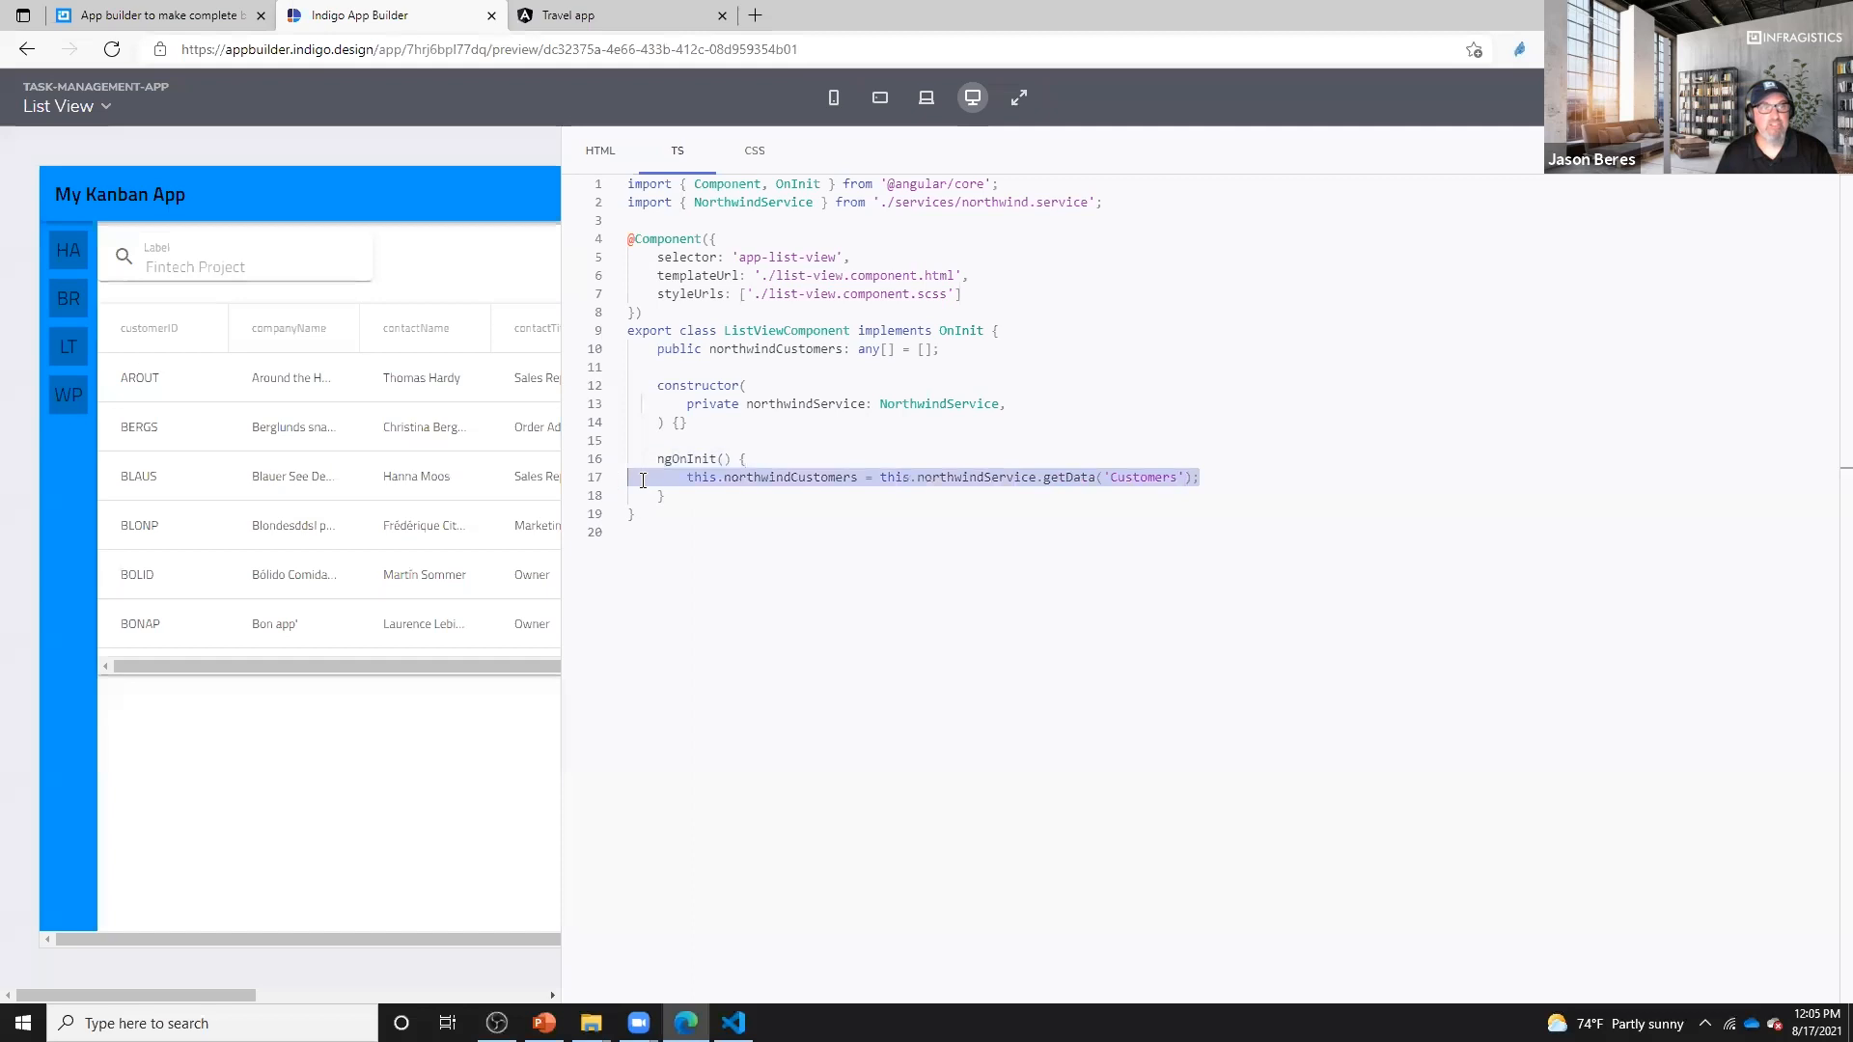
pyautogui.click(789, 480)
pyautogui.click(1066, 477)
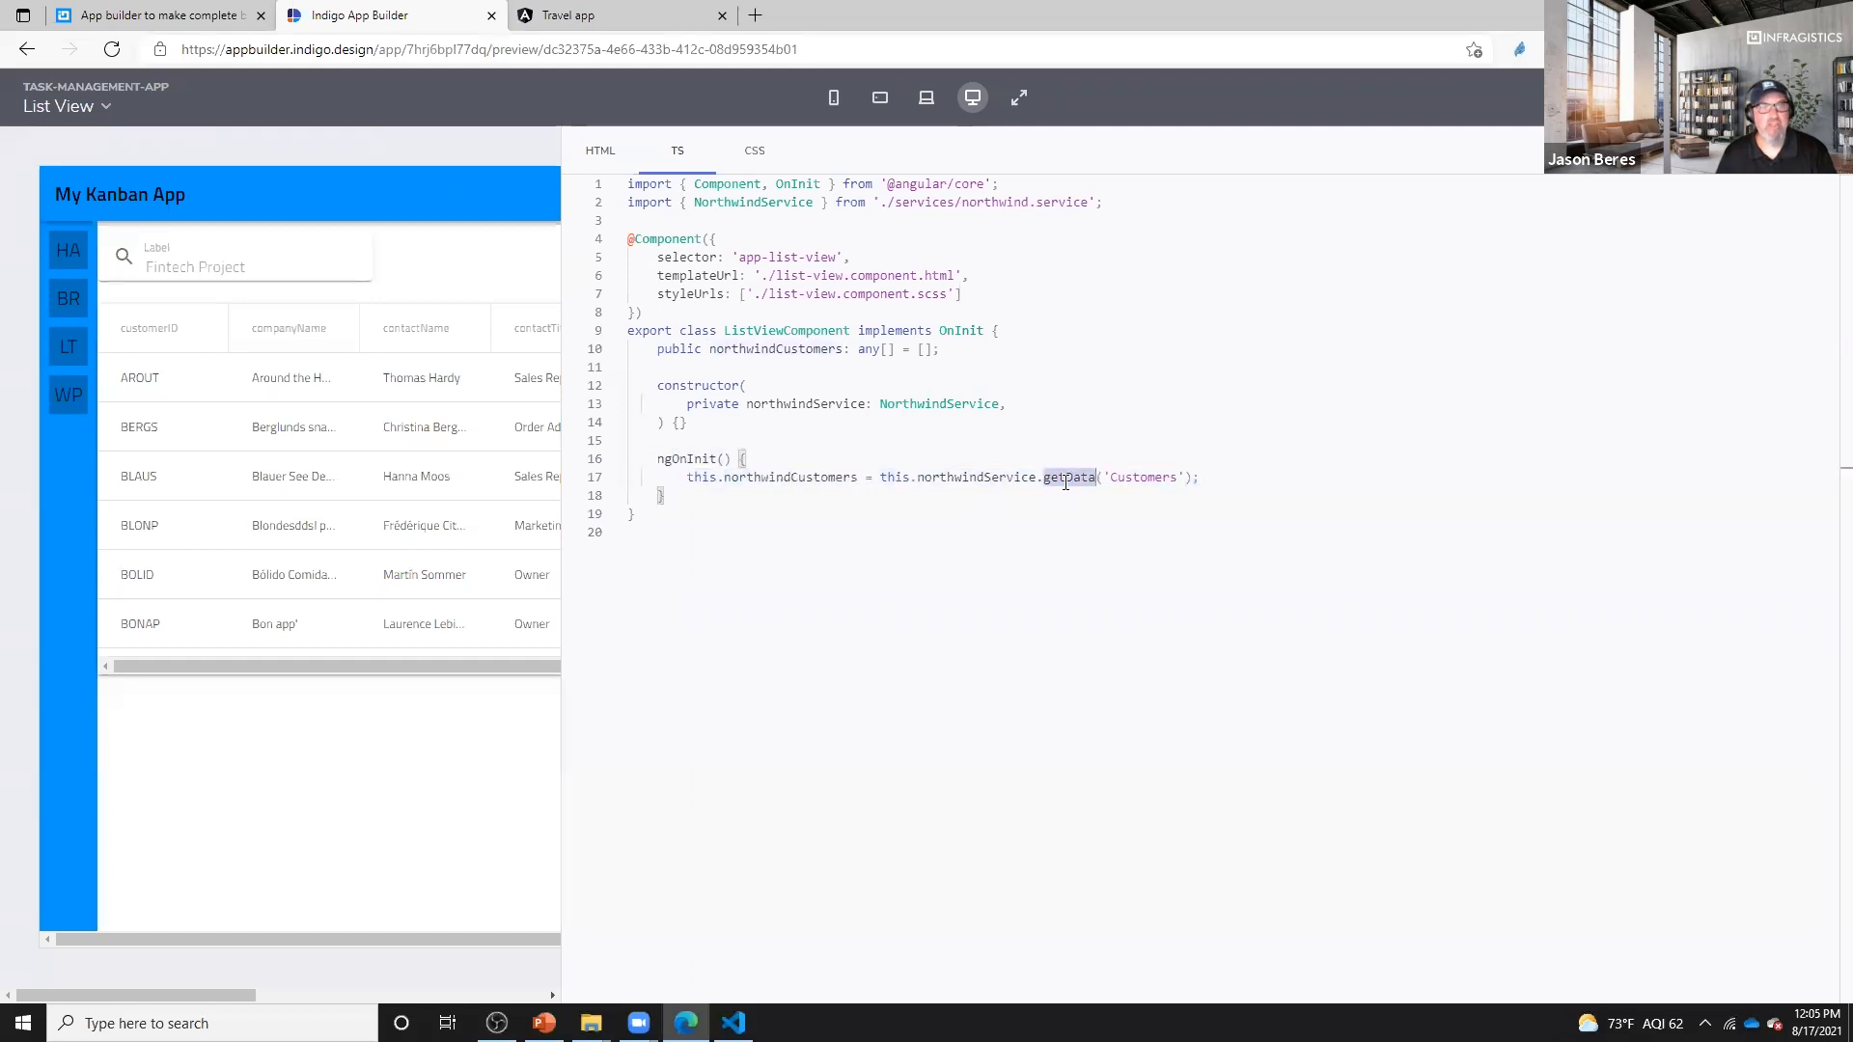
pyautogui.doubleClick(1148, 480)
pyautogui.moveTo(562, 467); pyautogui.dragTo(1197, 463)
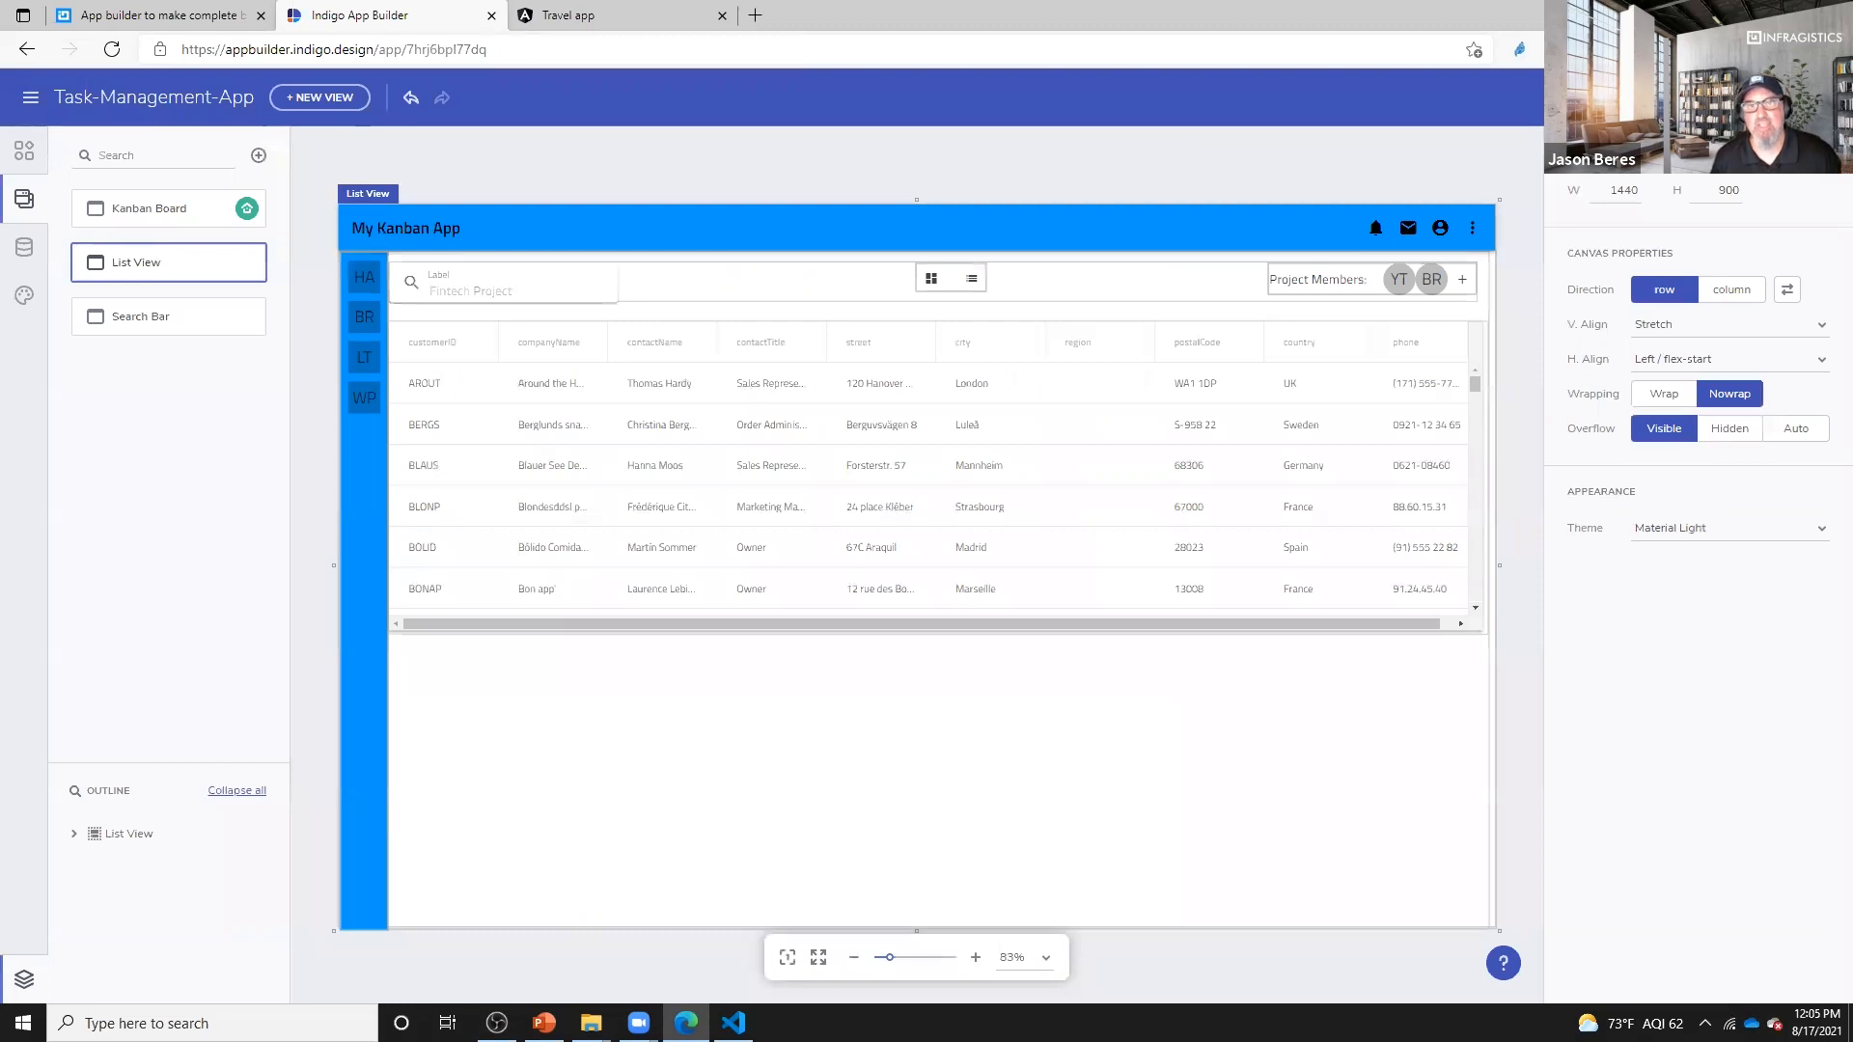
pyautogui.click(1092, 707)
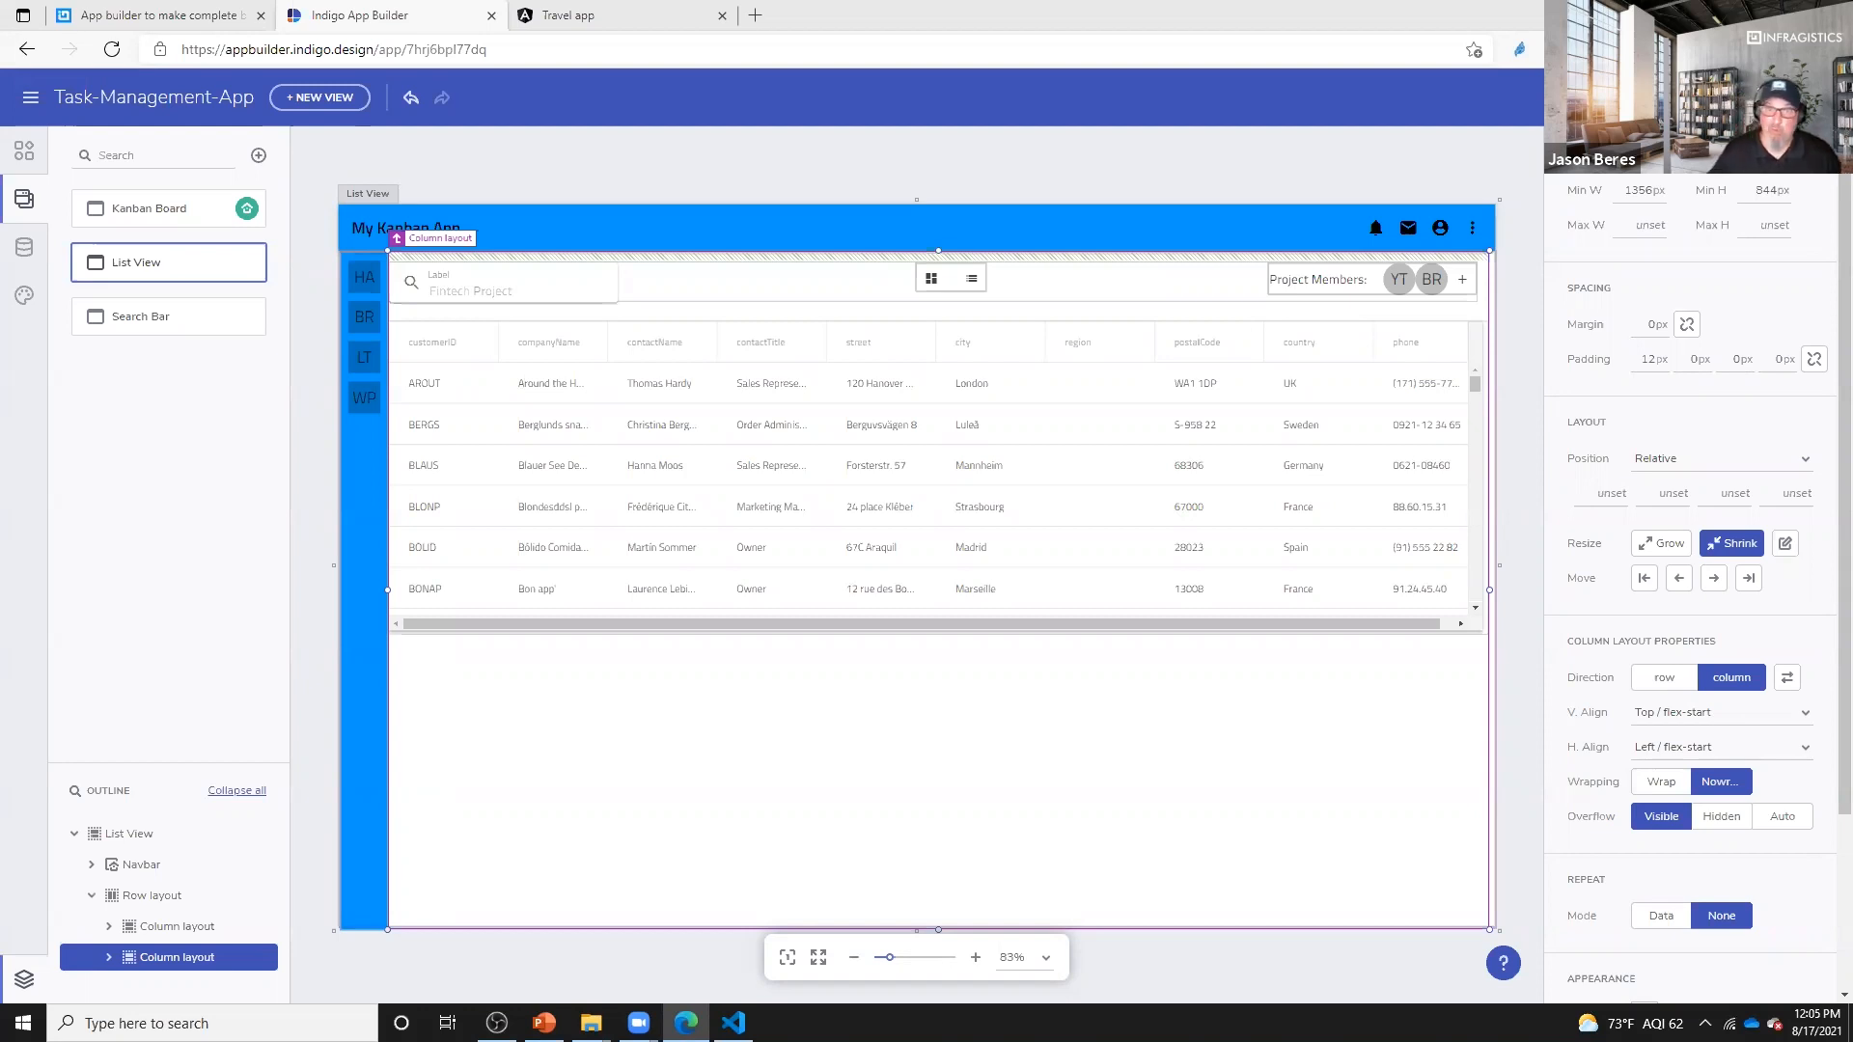
# - Switch to PowerPoint, start the slide show from the Demo slide, and advance past Wrap-Up to the What's Next? slide
pyautogui.click(543, 1023)
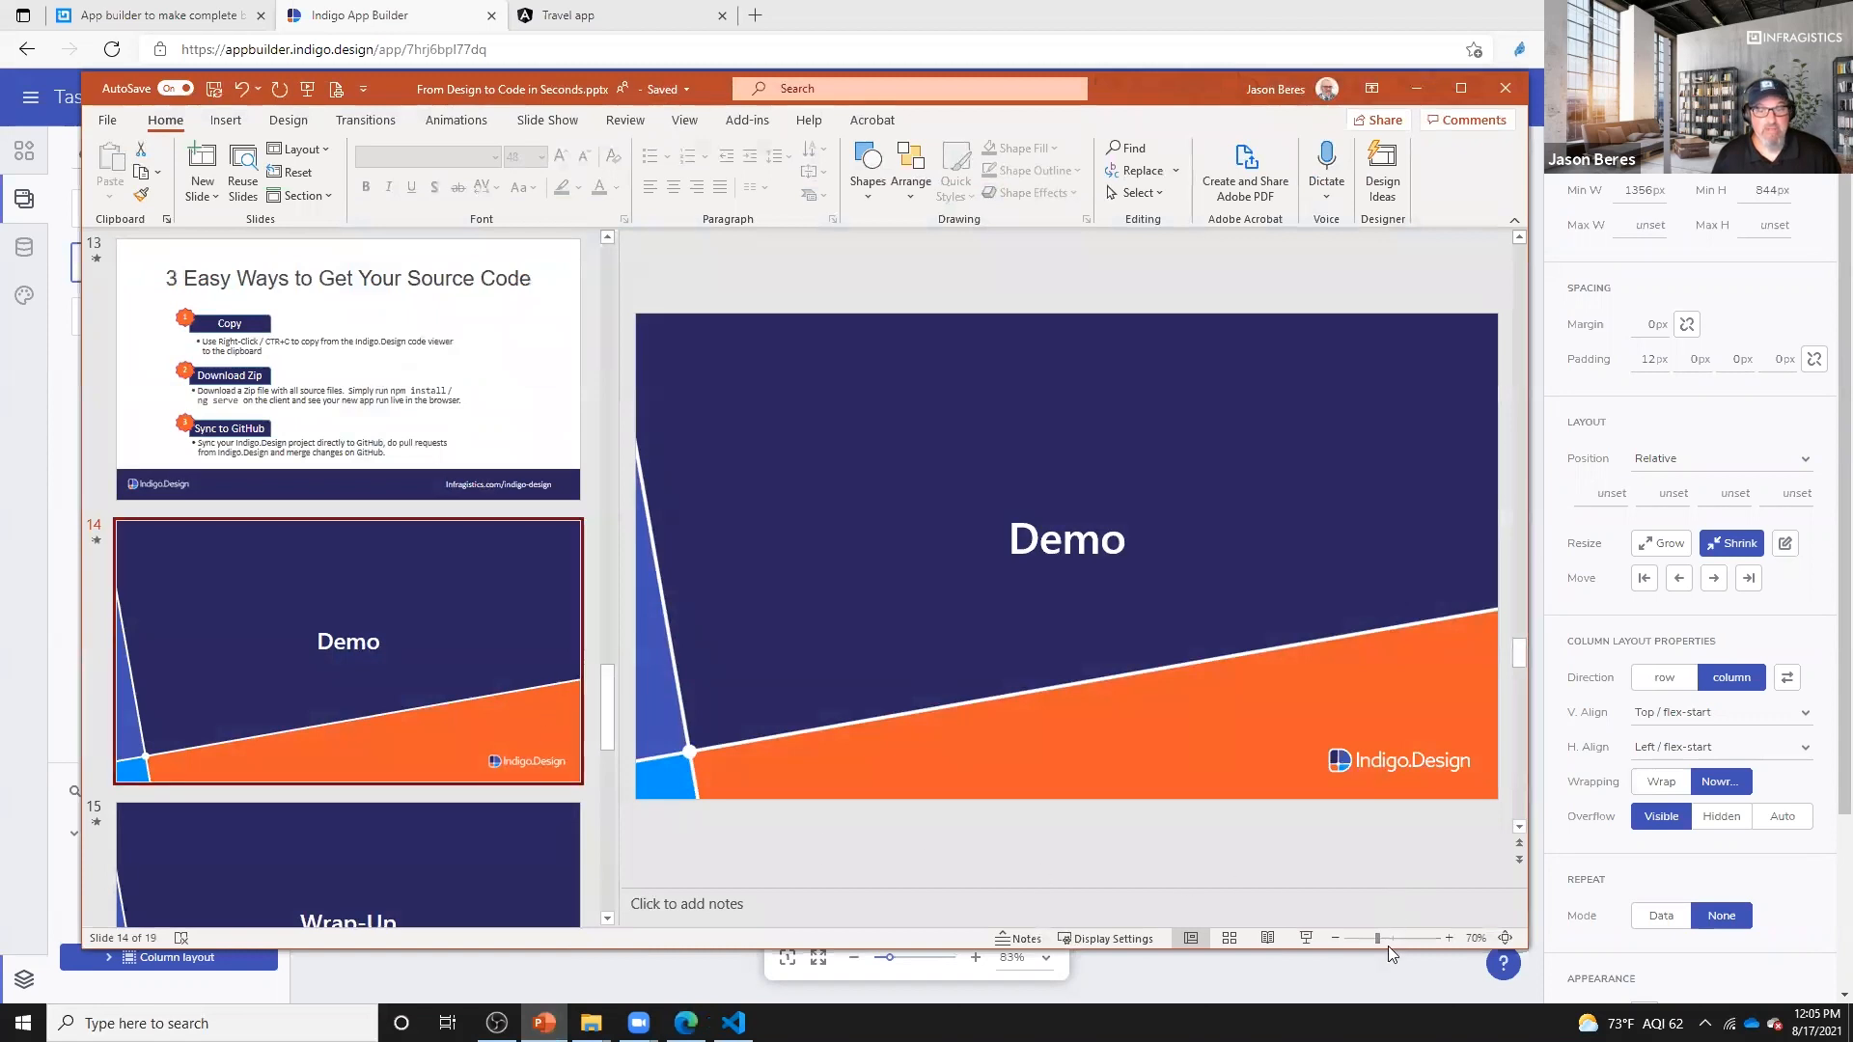
pyautogui.click(1307, 939)
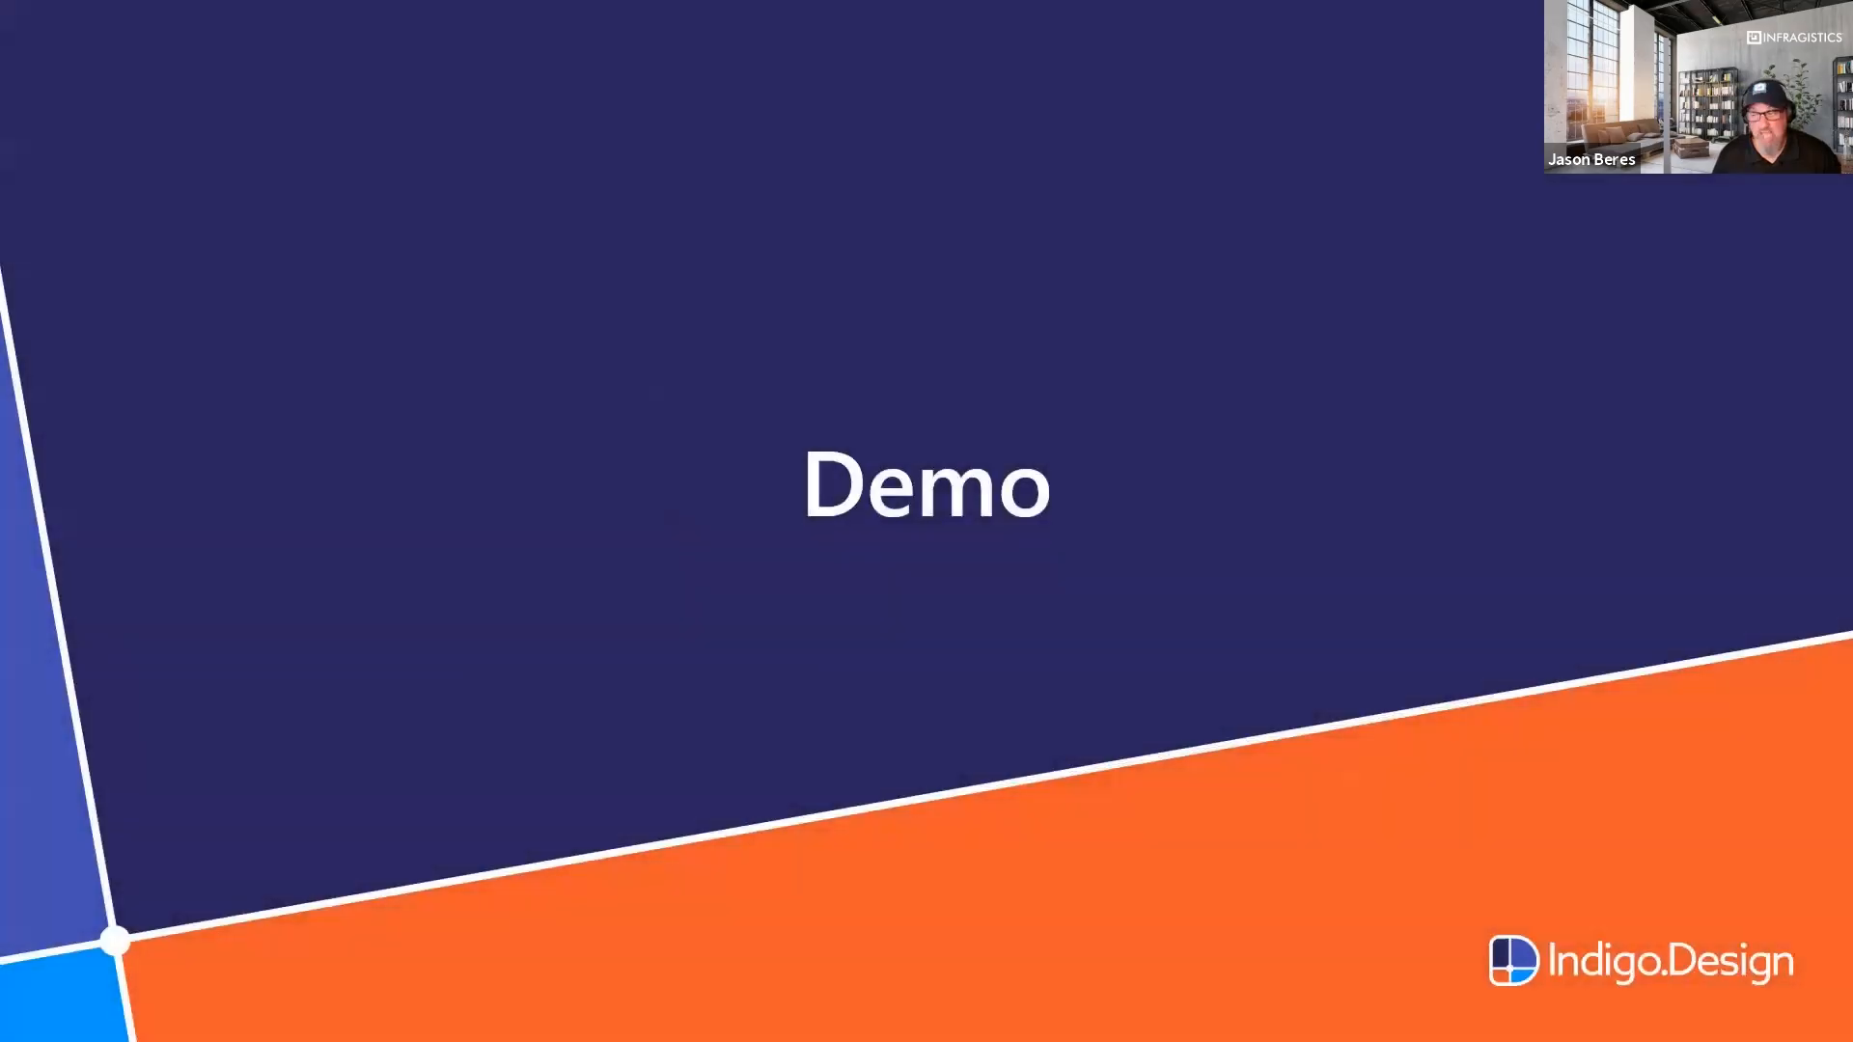
pyautogui.press('Right')
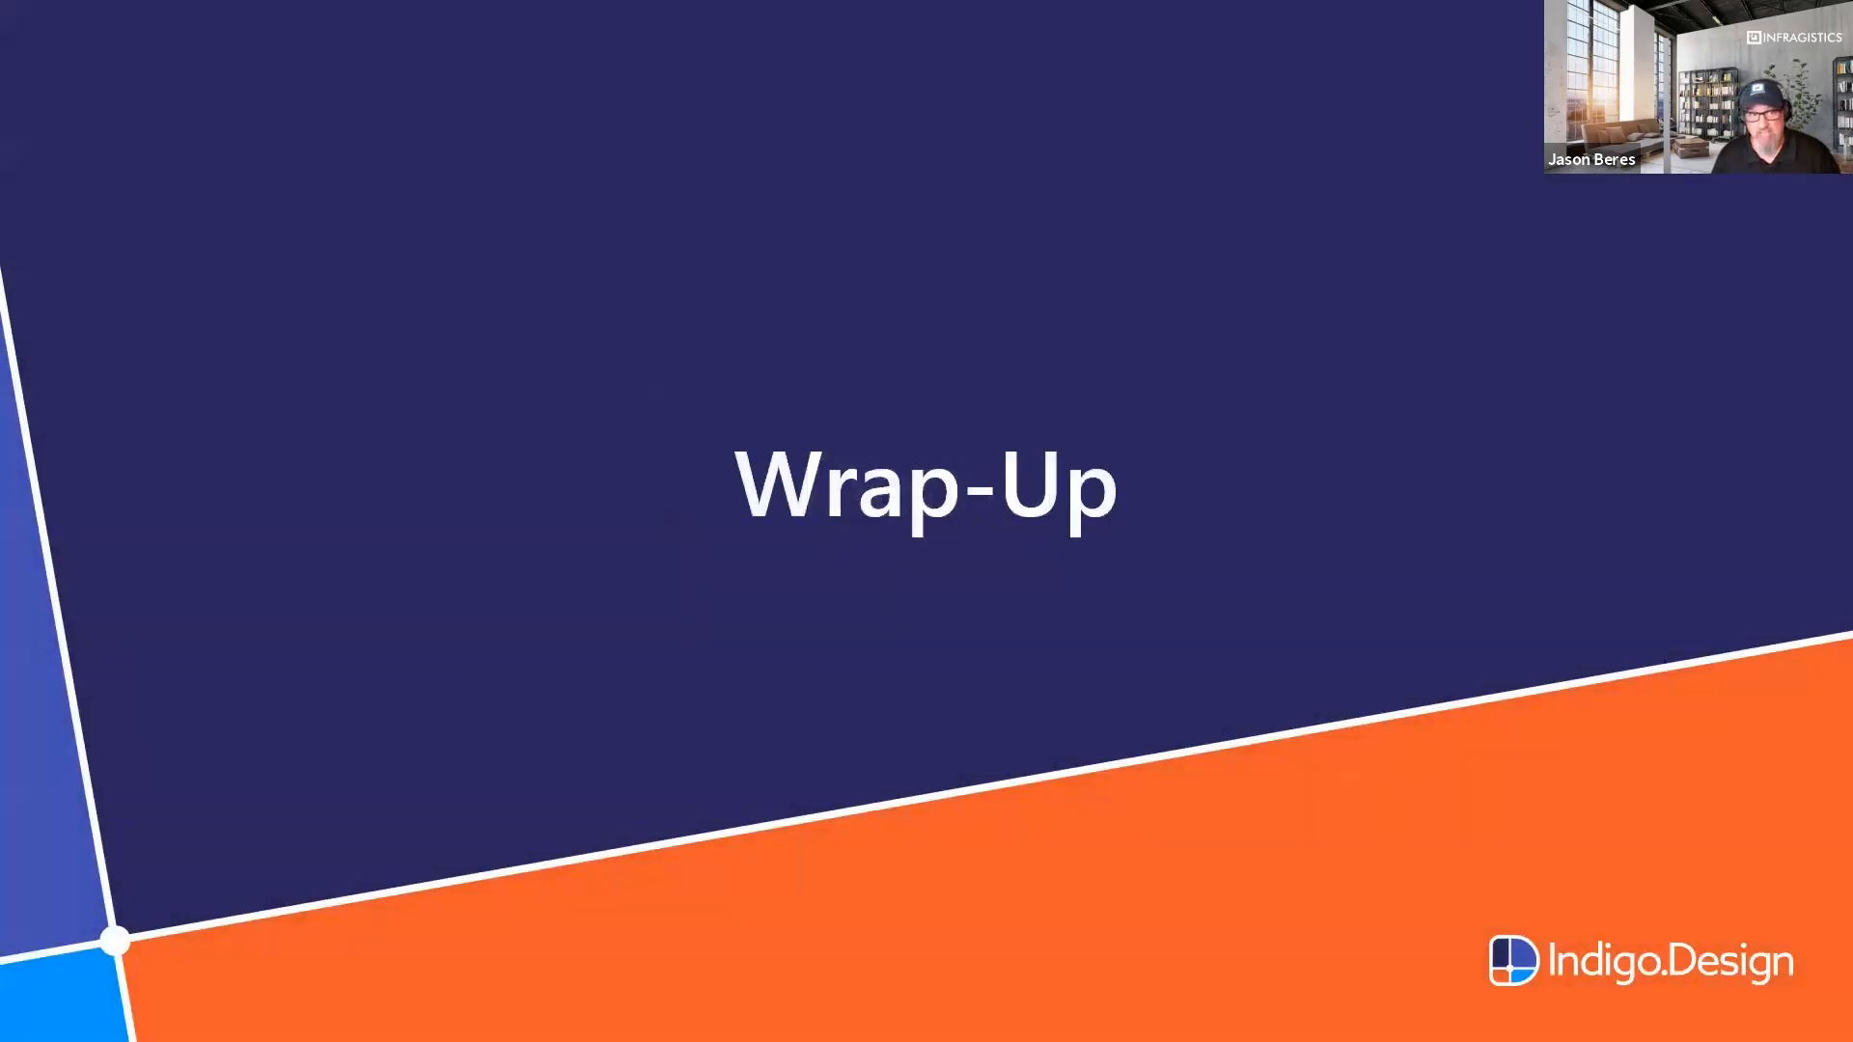
pyautogui.press('Right')
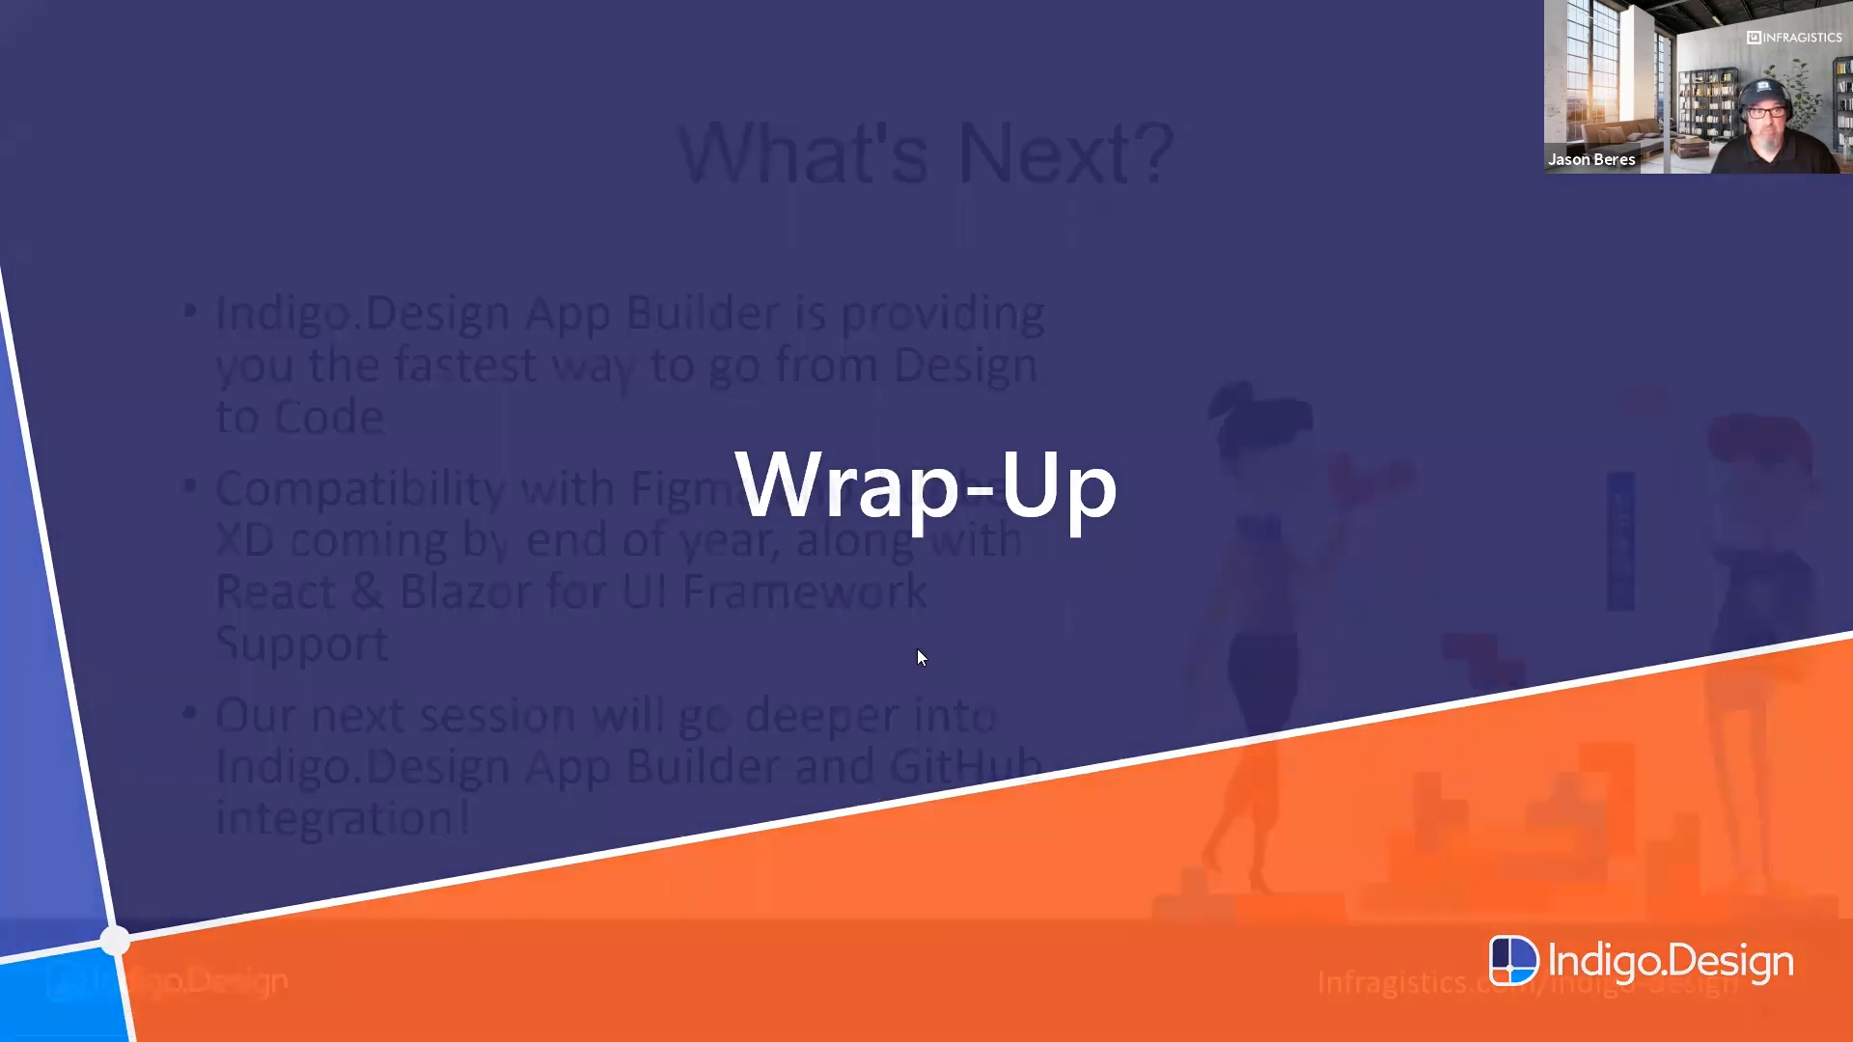